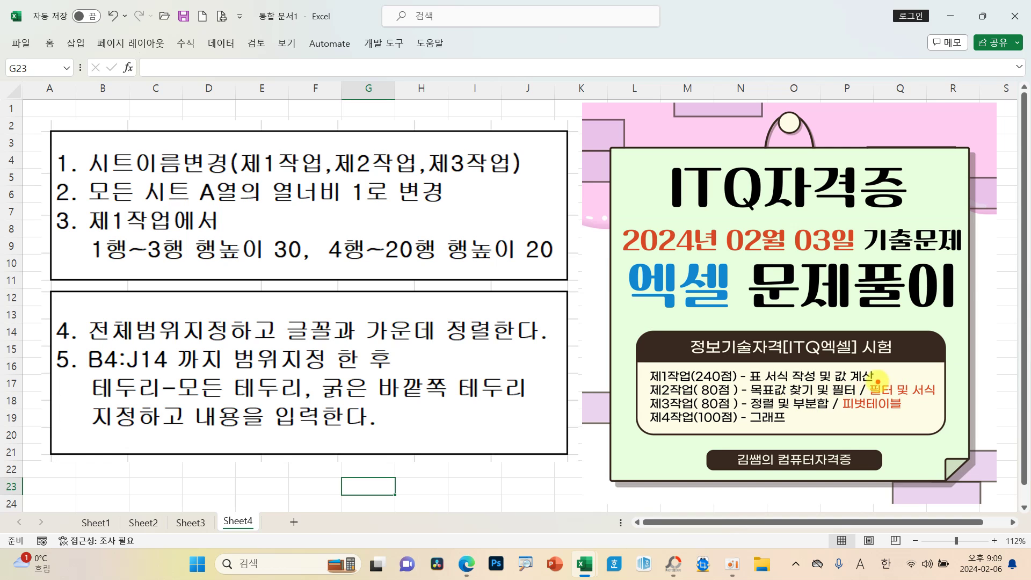
left_click_drag(858, 376, 948, 400)
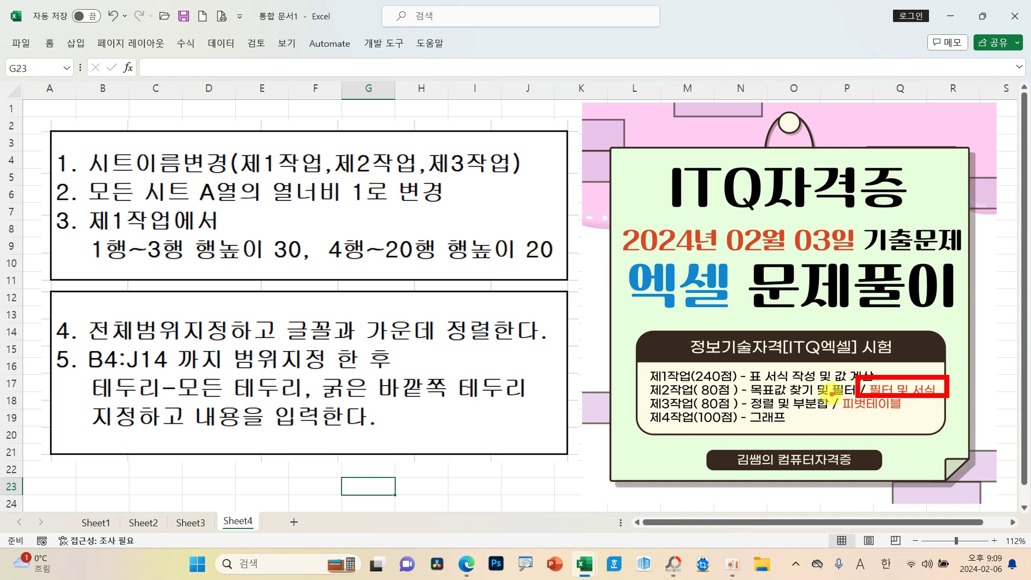
left_click_drag(830, 392, 908, 415)
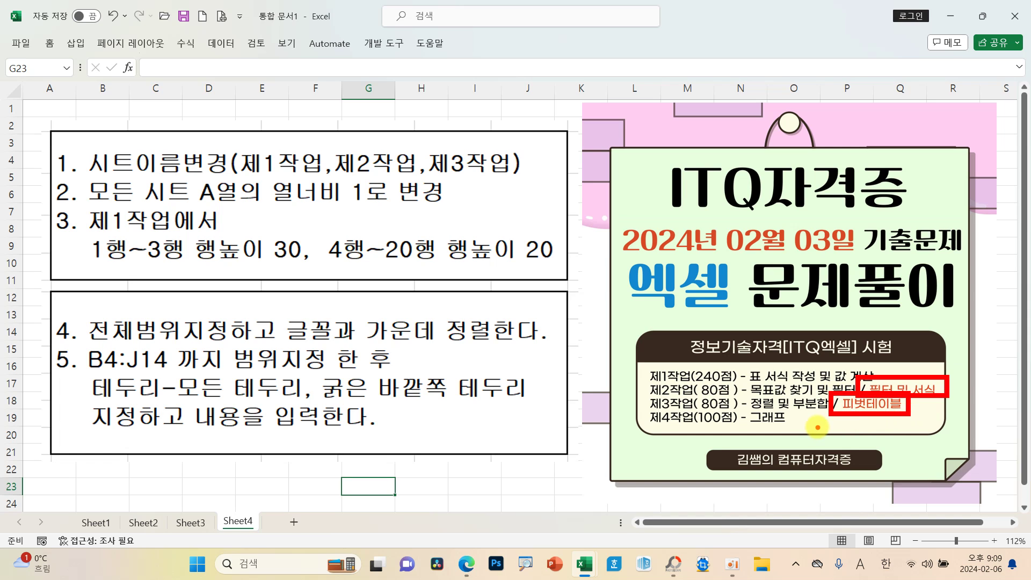
mouse_move(537, 490)
left_mouse_down()
mouse_move(573, 452)
mouse_move(585, 477)
mouse_move(569, 458)
left_mouse_up()
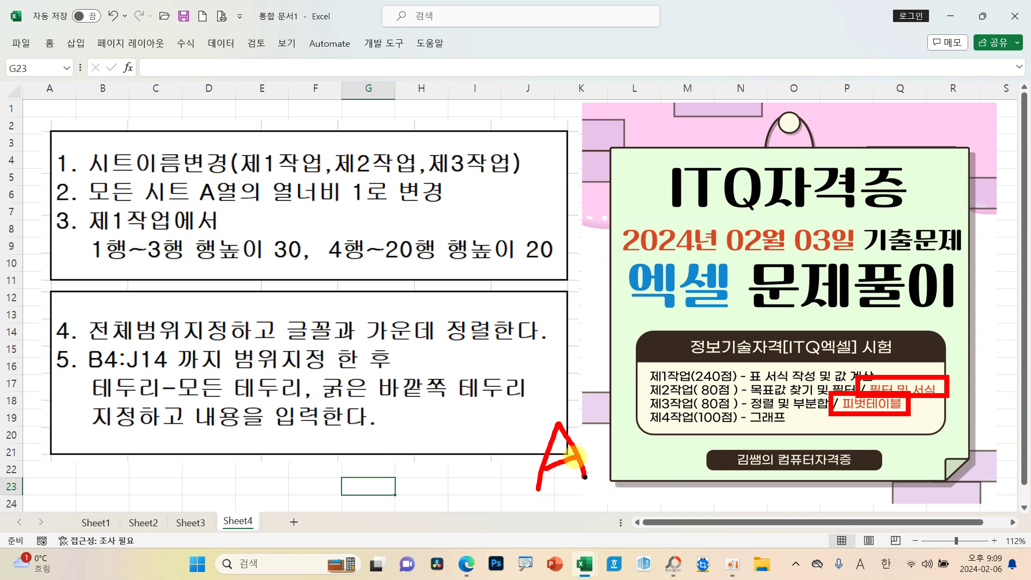
key("Escape")
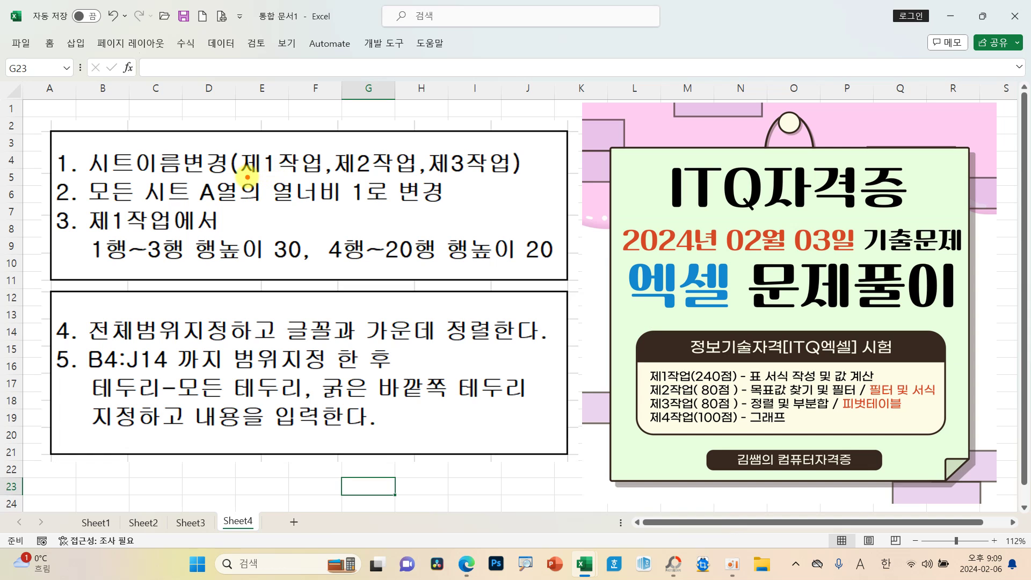
mouse_move(244, 179)
left_mouse_down()
mouse_move(529, 180)
mouse_move(516, 143)
left_mouse_up()
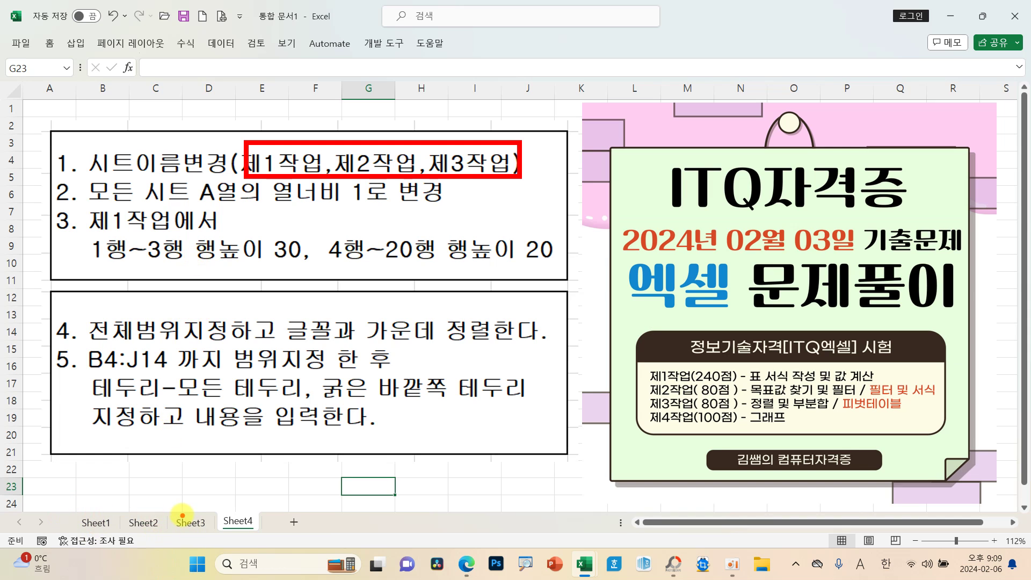
mouse_move(90, 503)
left_mouse_down()
mouse_move(99, 513)
mouse_move(111, 498)
mouse_move(219, 490)
left_mouse_up()
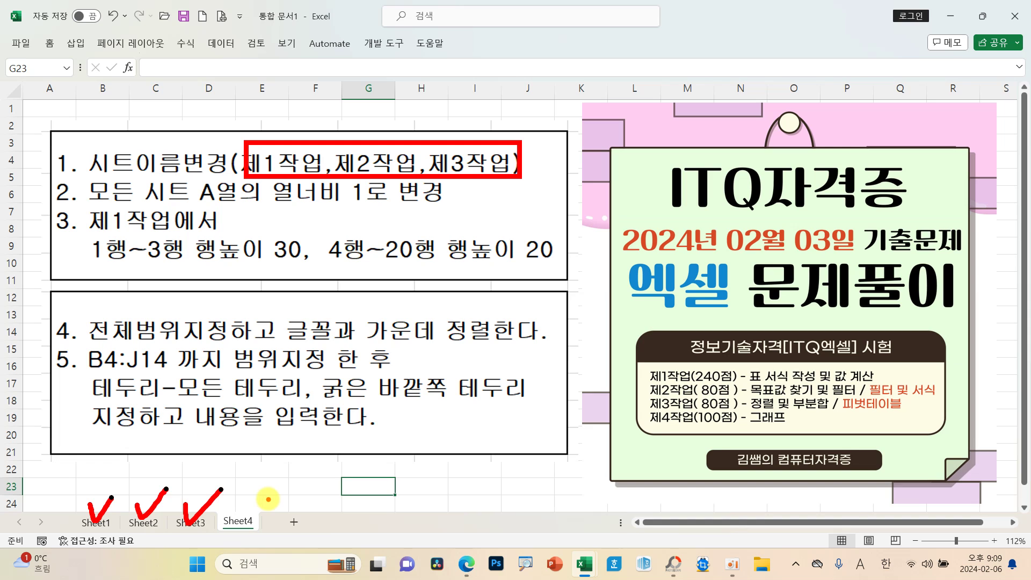
key("Escape")
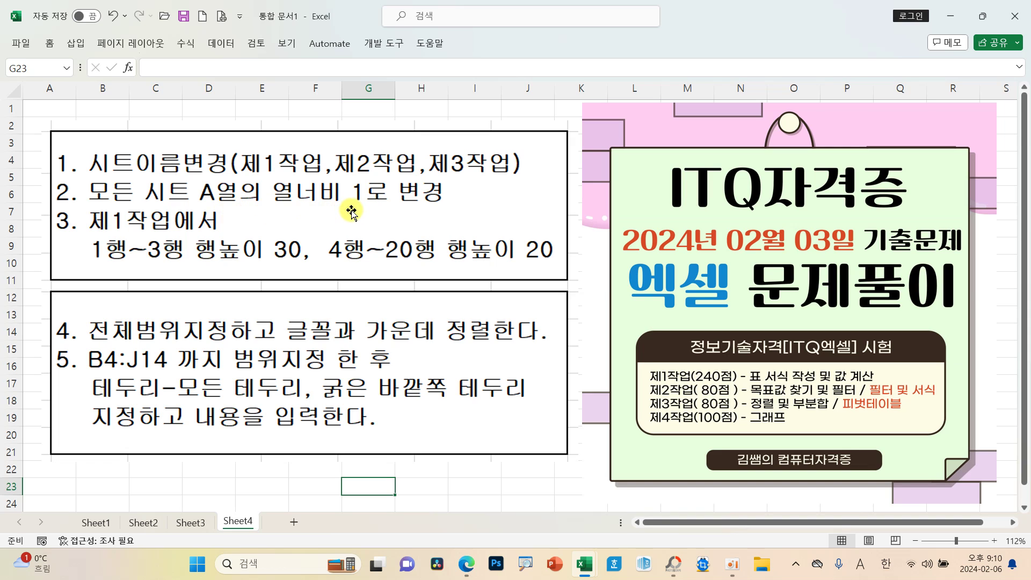
mouse_move(361, 194)
left_mouse_down()
mouse_move(343, 205)
mouse_move(376, 183)
mouse_move(367, 208)
left_mouse_up()
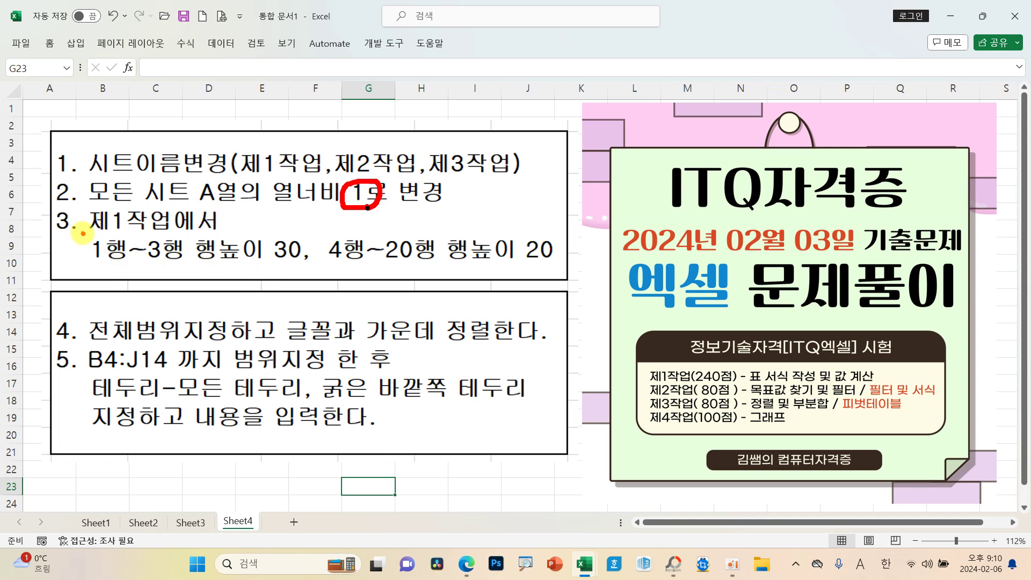
left_click_drag(81, 232, 310, 267)
mouse_move(316, 227)
left_mouse_down()
mouse_move(448, 267)
mouse_move(561, 274)
left_mouse_up()
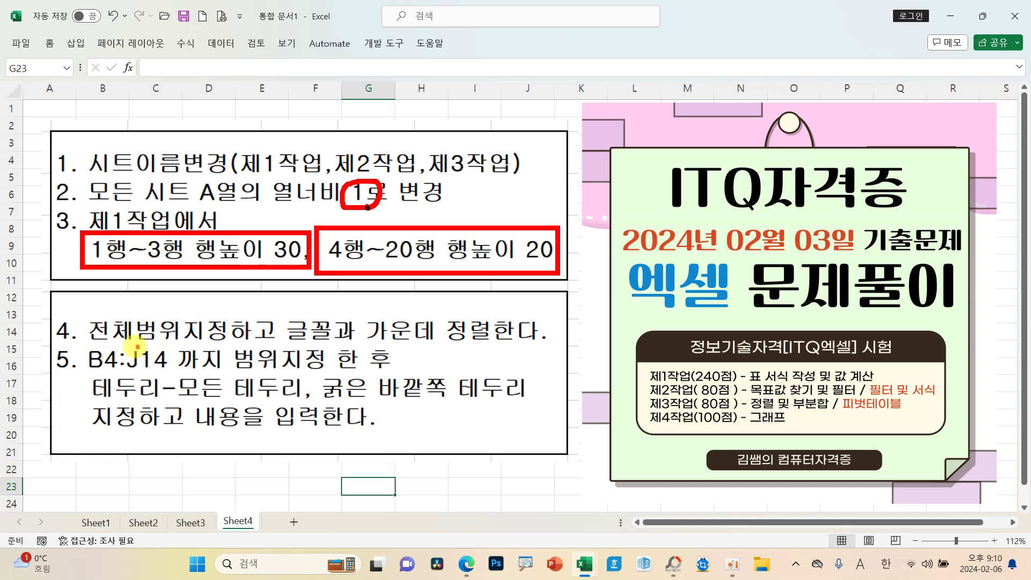
mouse_move(81, 315)
left_mouse_down()
mouse_move(185, 349)
mouse_move(456, 345)
left_mouse_up()
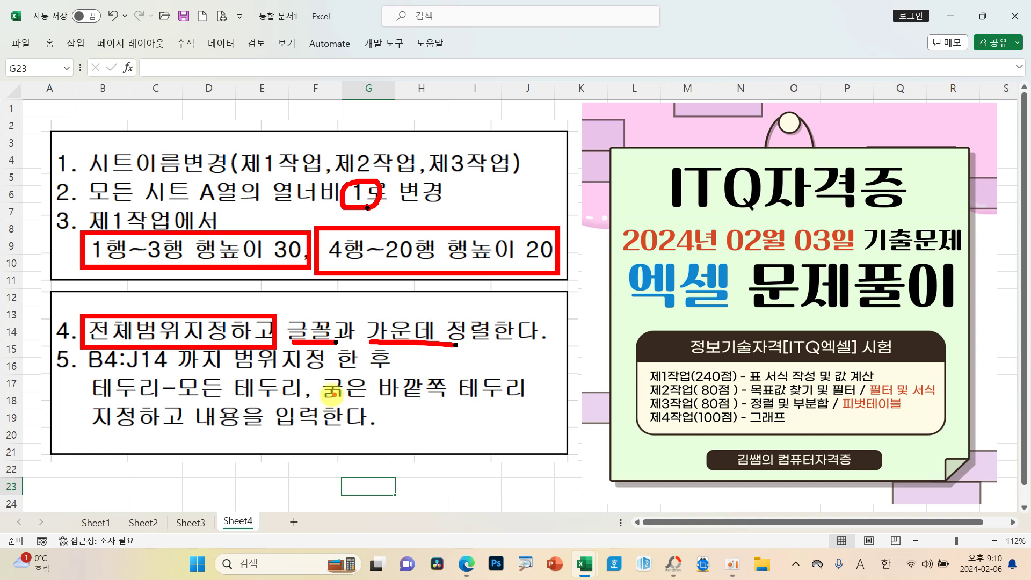
left_click_drag(94, 371, 164, 372)
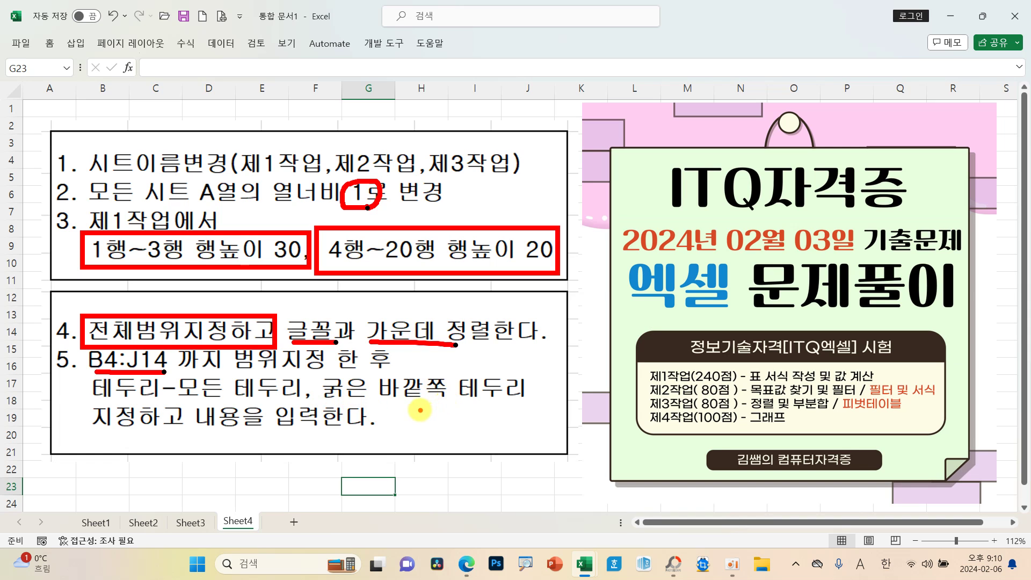
left_click_drag(187, 402, 326, 434)
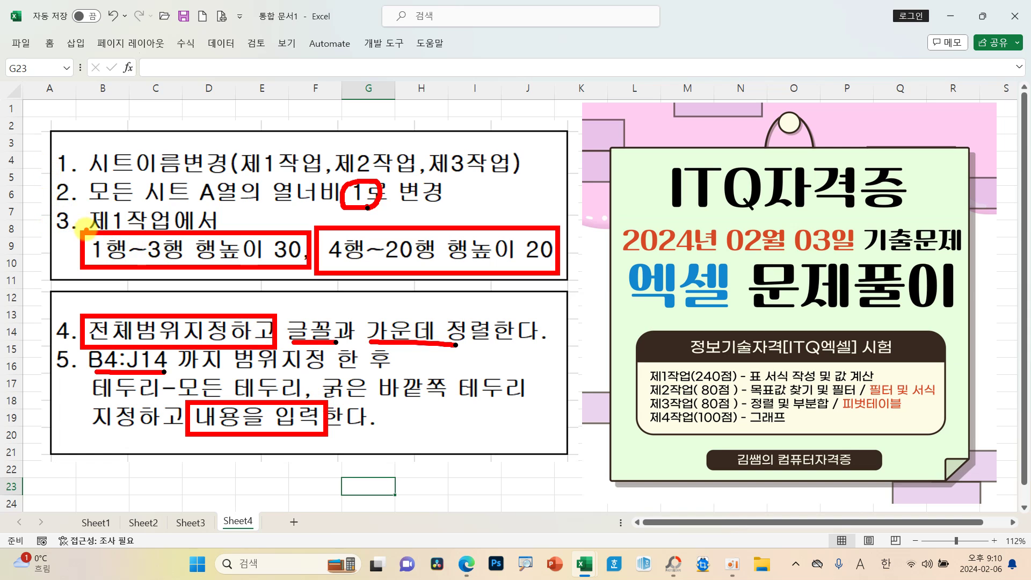
key("Escape")
Delete the instruction sheet Sheet4 from the workbook.
right_click(246, 521)
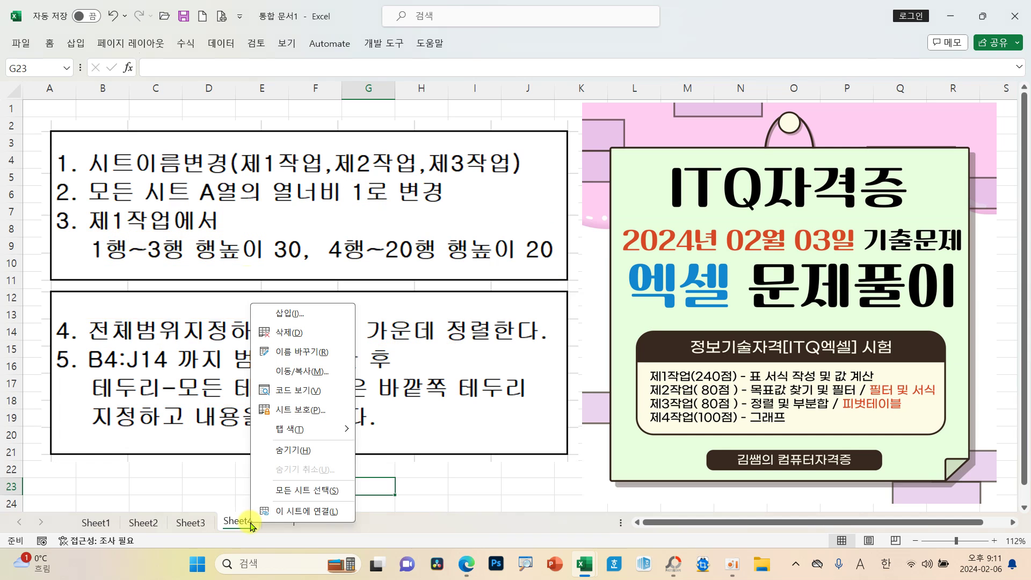
left_click(289, 333)
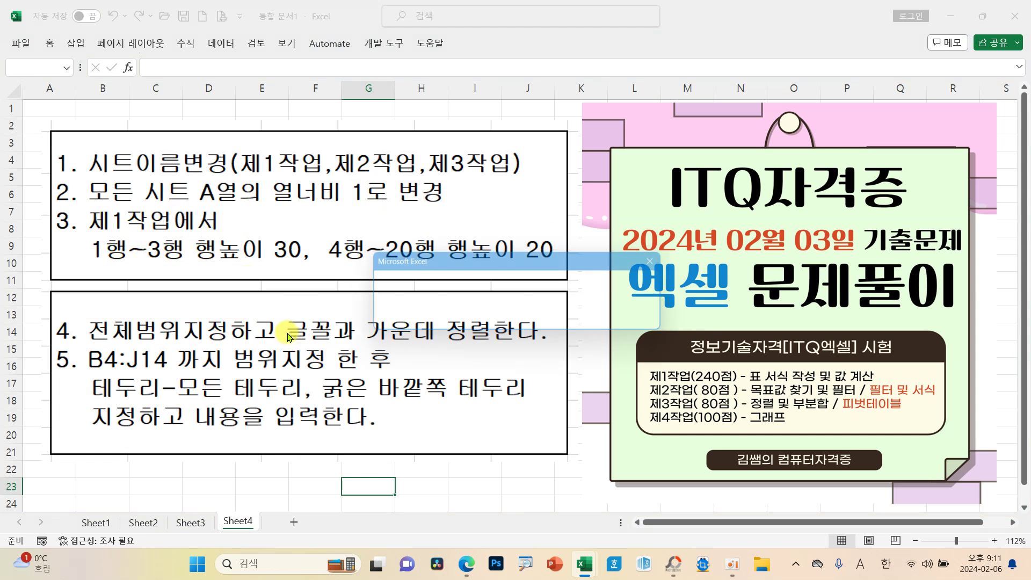
left_click(480, 318)
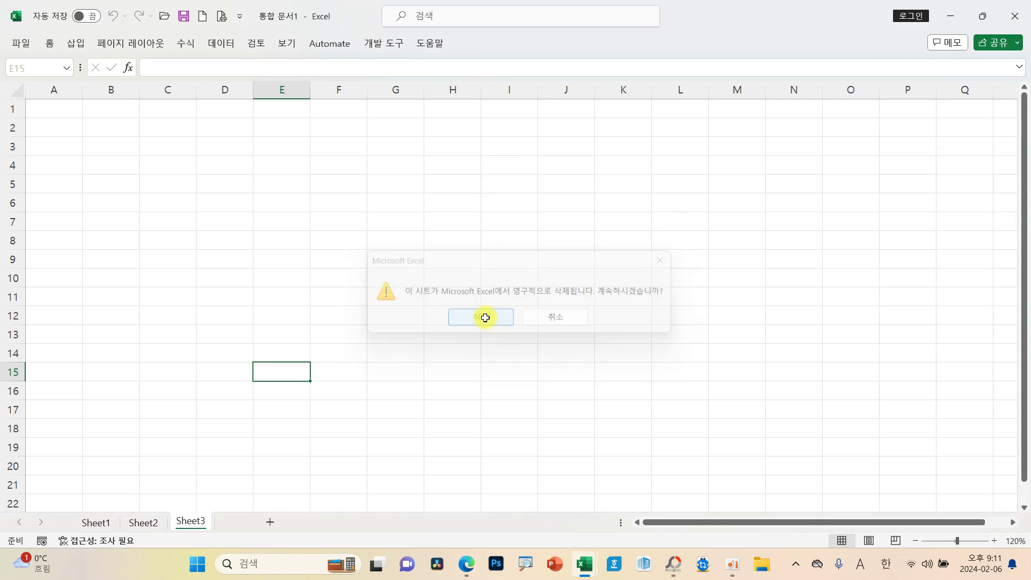
Rename Sheet1 as 제1작업.
left_click(97, 523)
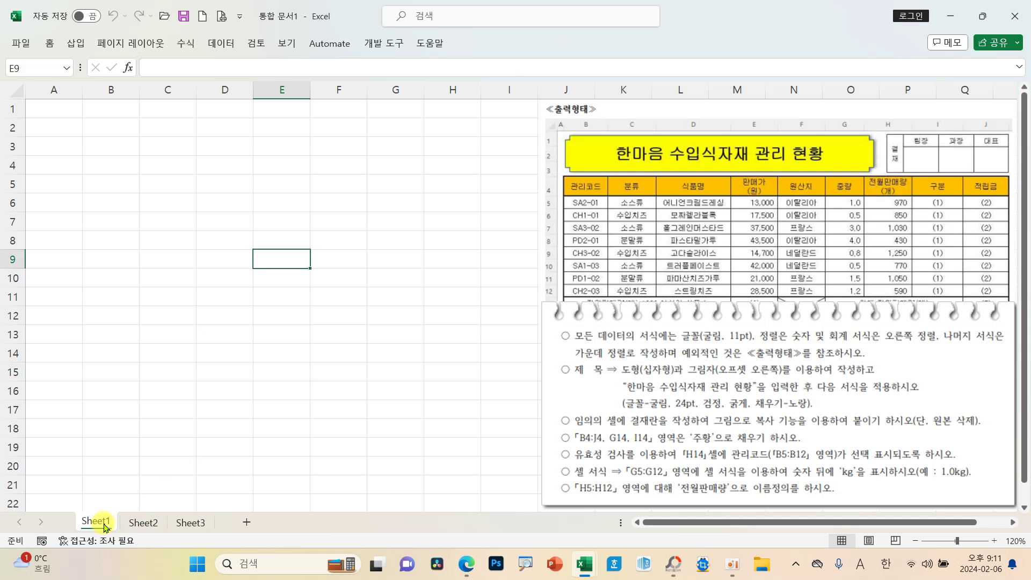
double_click(98, 522)
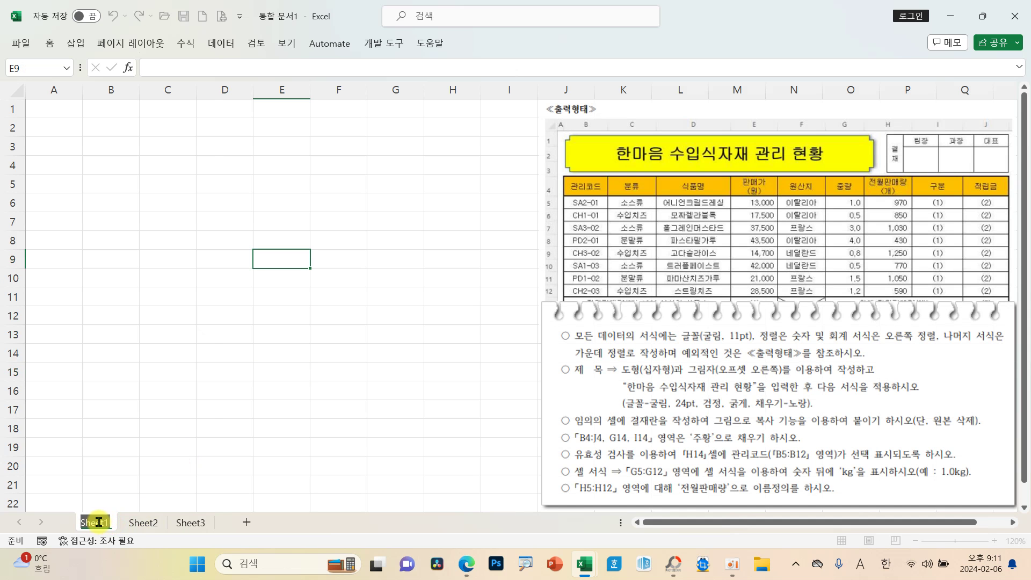
type("ㅈ")
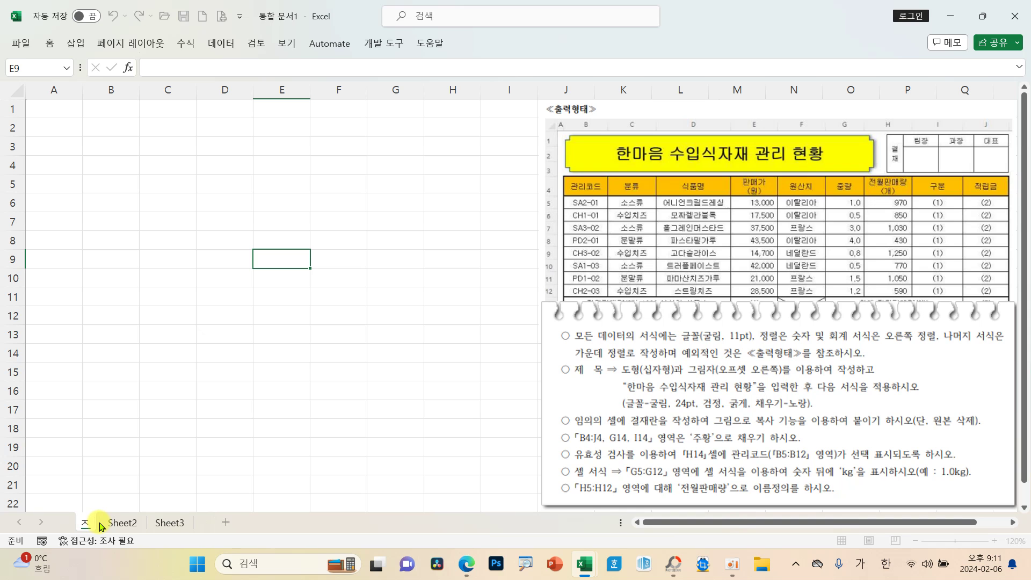
type("ㅔ1작어")
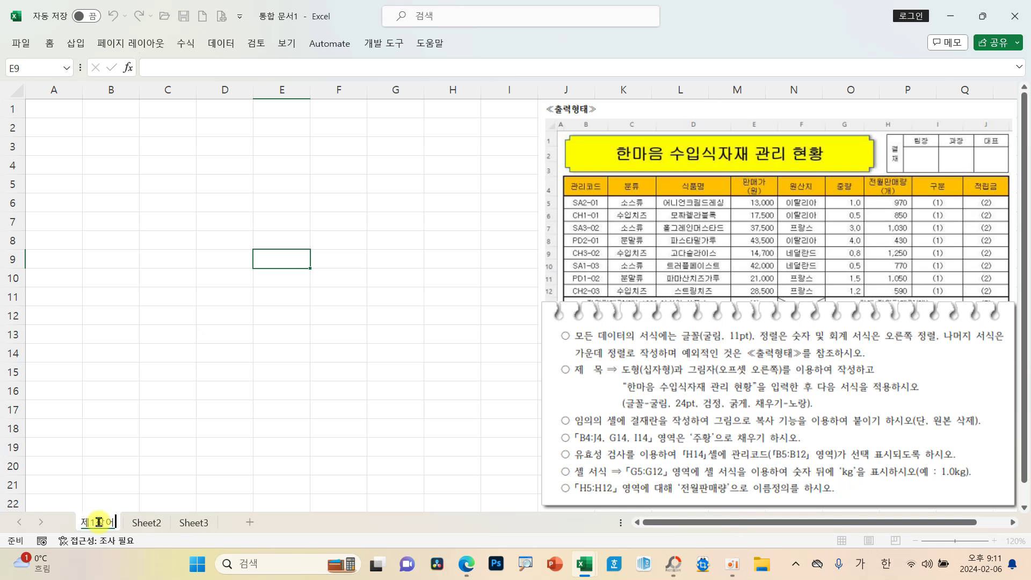
key("Return")
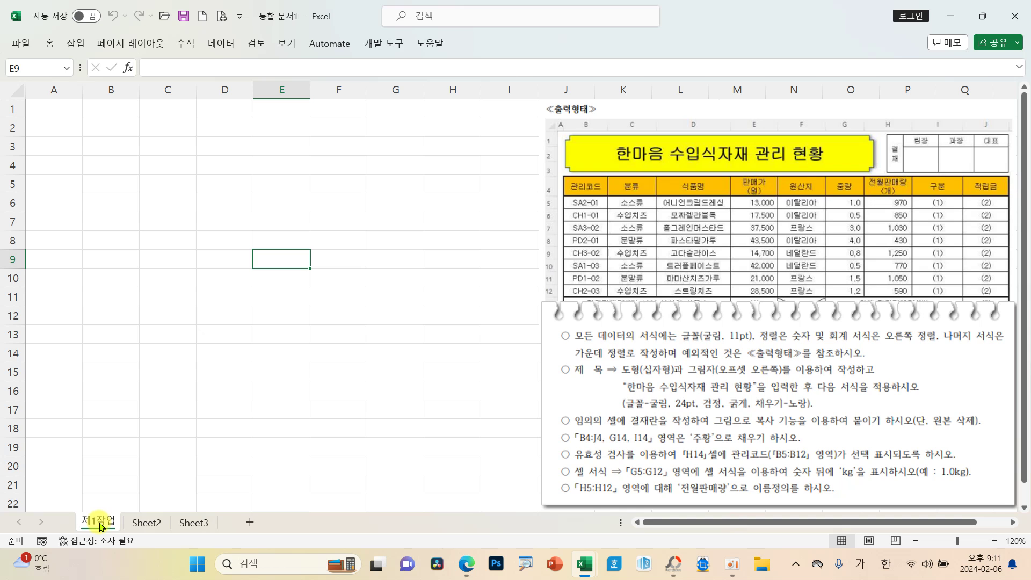
Rename Sheet2 as 제2작업 and Sheet3 as 제3작업.
double_click(147, 524)
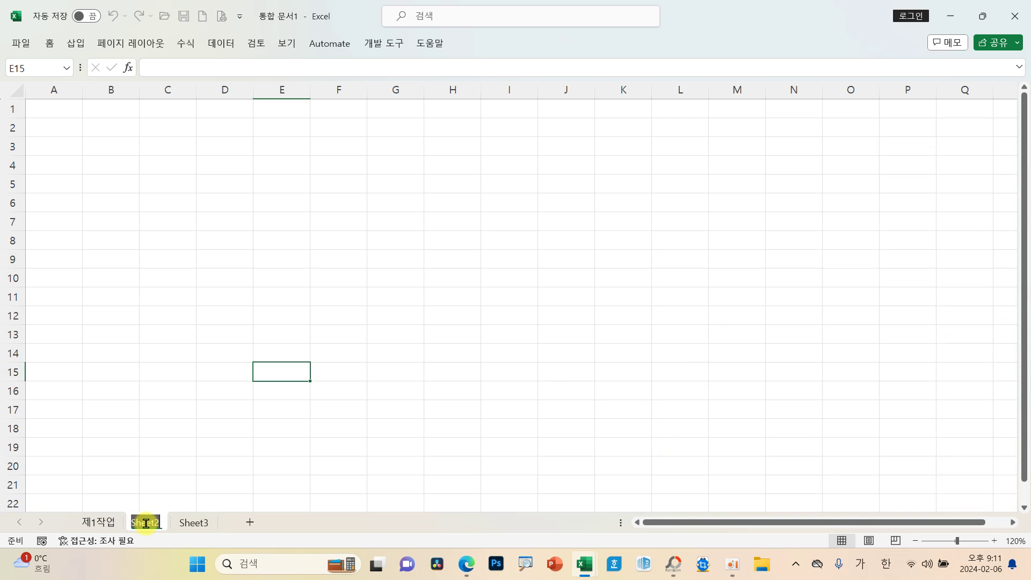
type("제2작어")
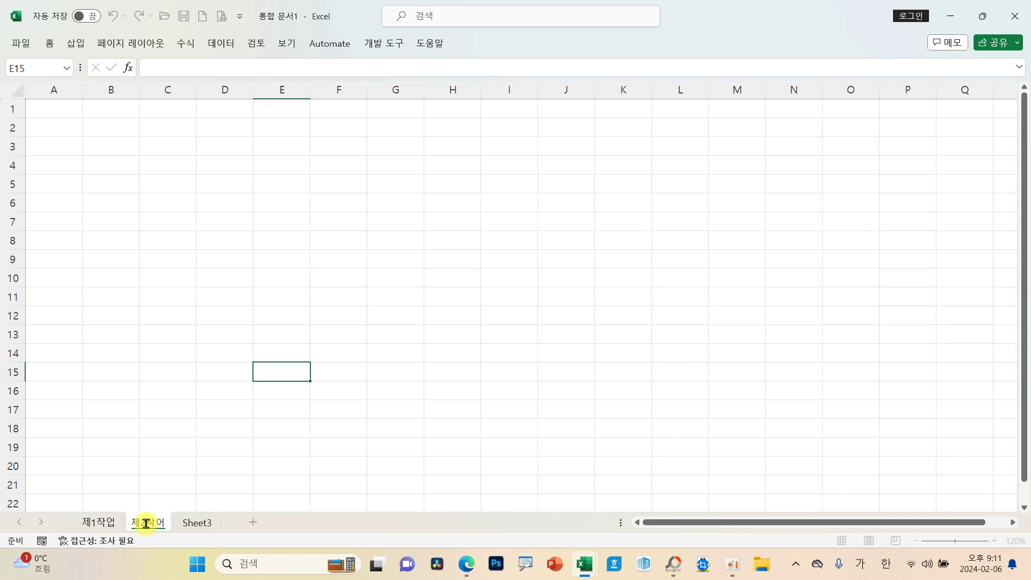
key("Return")
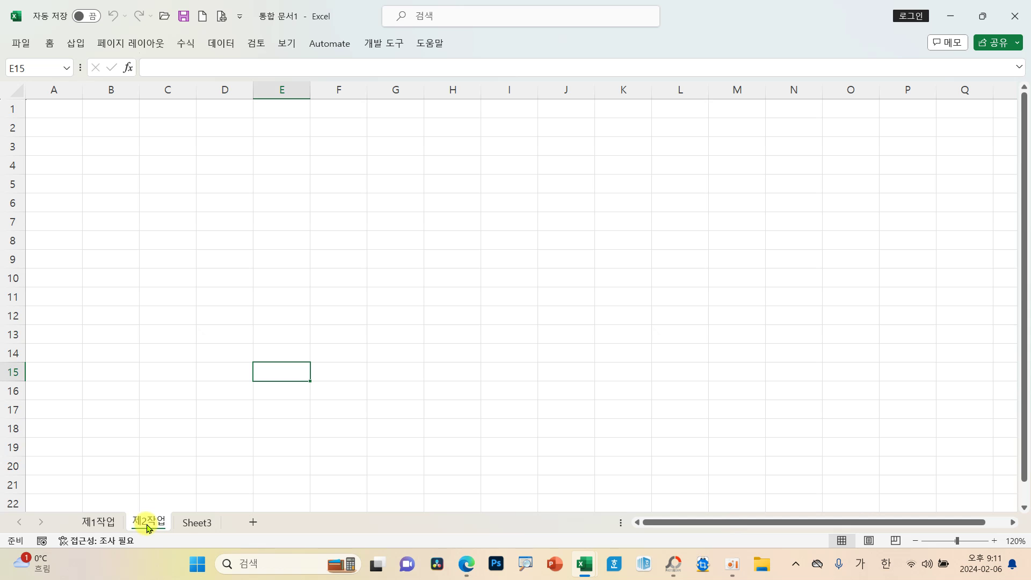
double_click(189, 523)
type("제3작ㅇ")
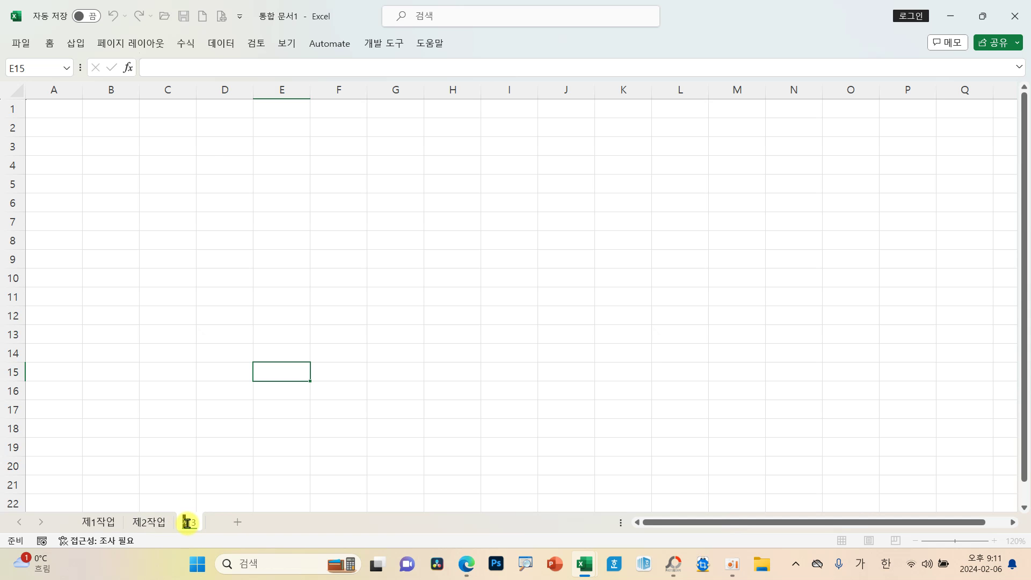
key("Return")
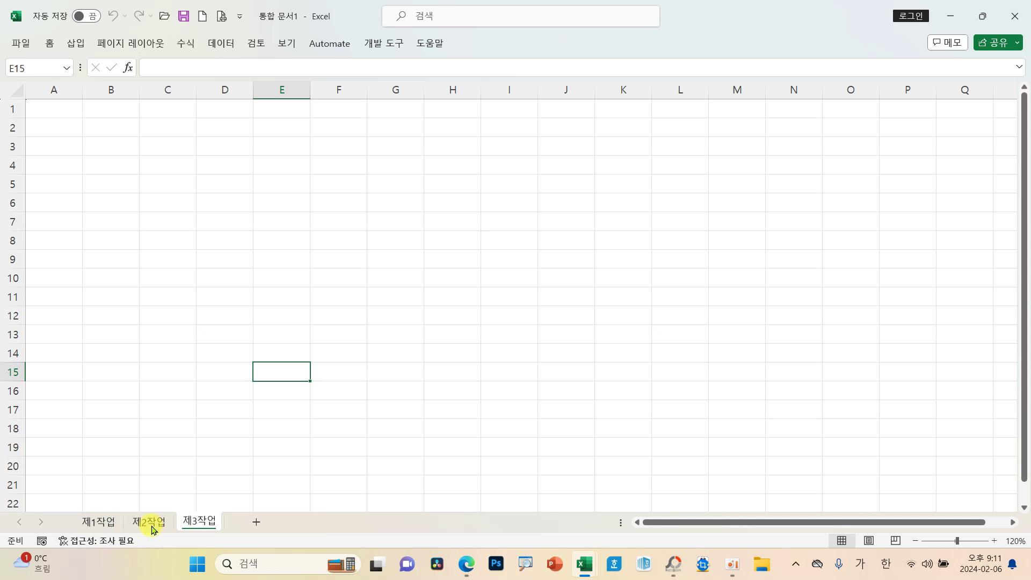
left_click_drag(69, 505, 237, 540)
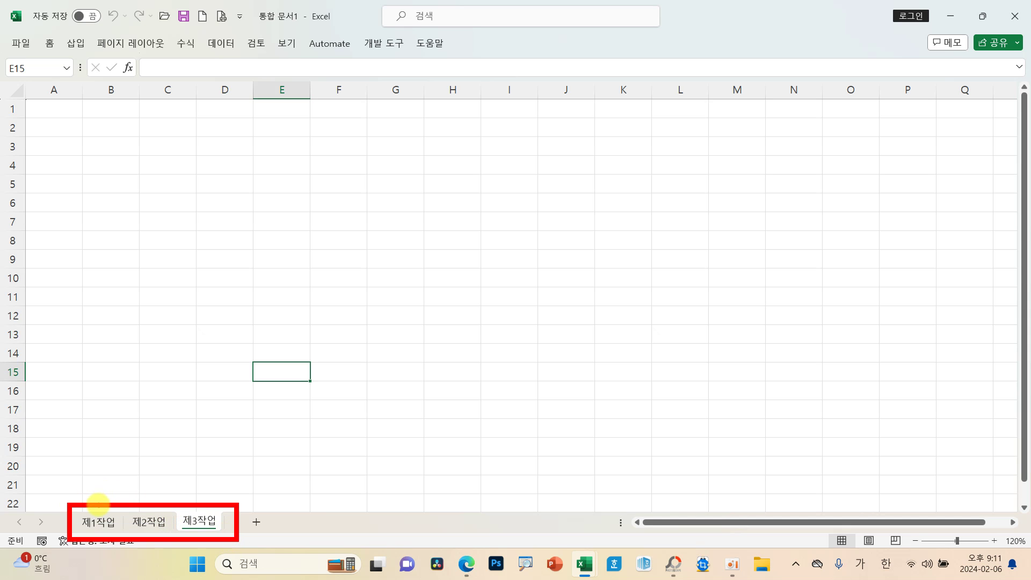
mouse_move(98, 503)
left_mouse_down()
mouse_move(88, 270)
mouse_move(51, 93)
mouse_move(41, 110)
mouse_move(66, 102)
mouse_move(87, 157)
left_mouse_up()
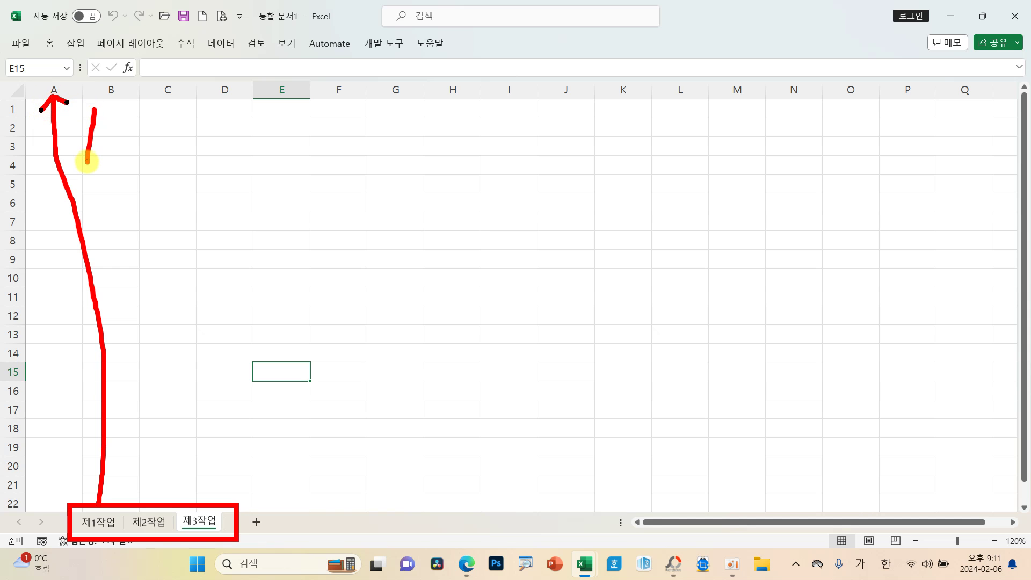
left_click(119, 523)
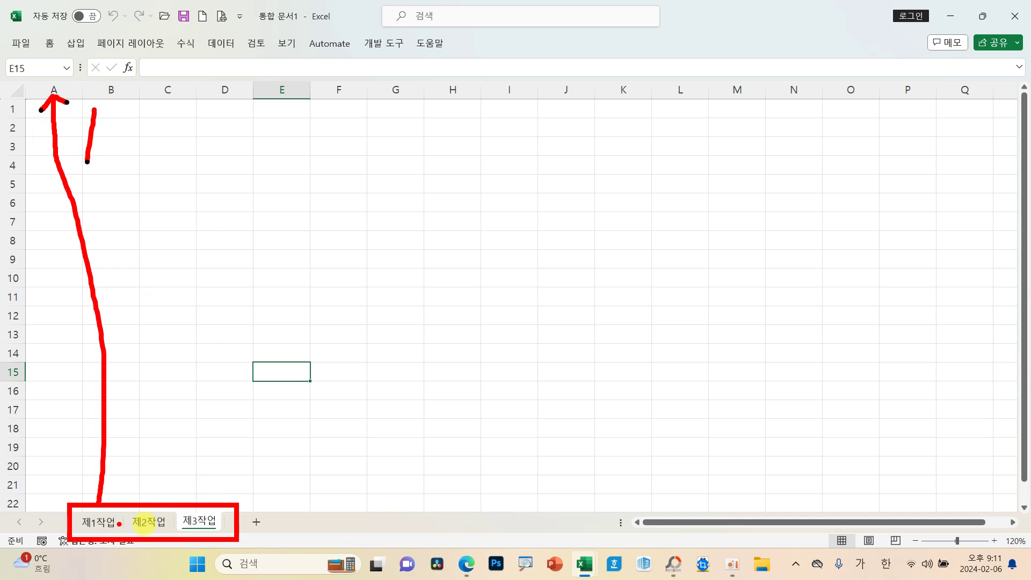
key("Escape")
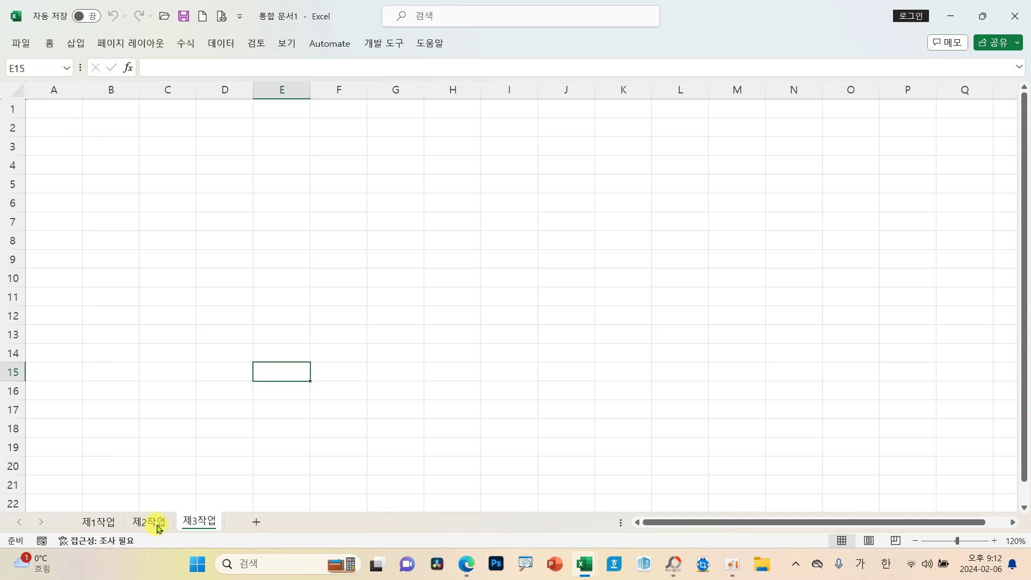
Group all three sheets and set the width of column A to 1 in all of them.
right_click(158, 526)
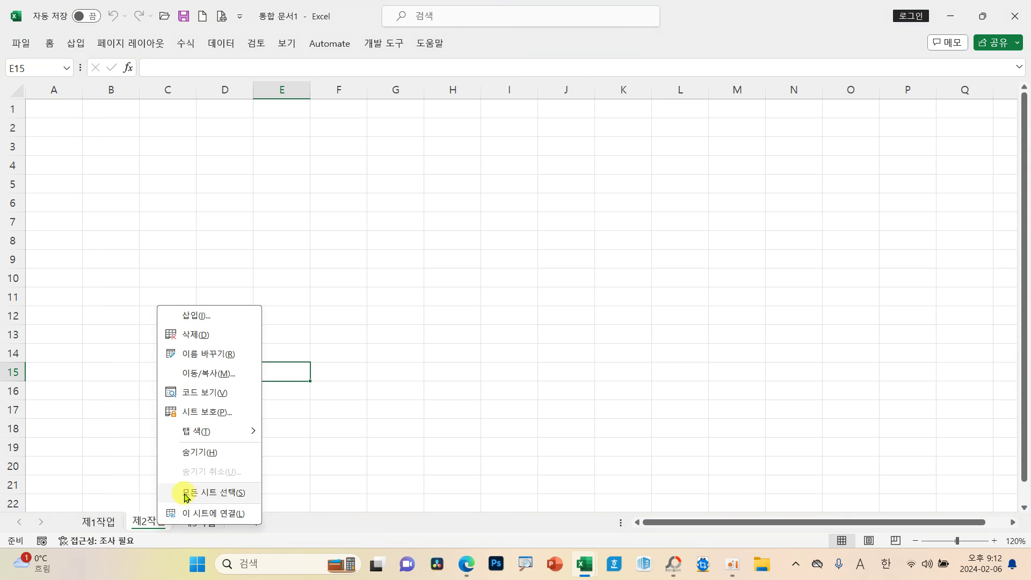
left_click(229, 496)
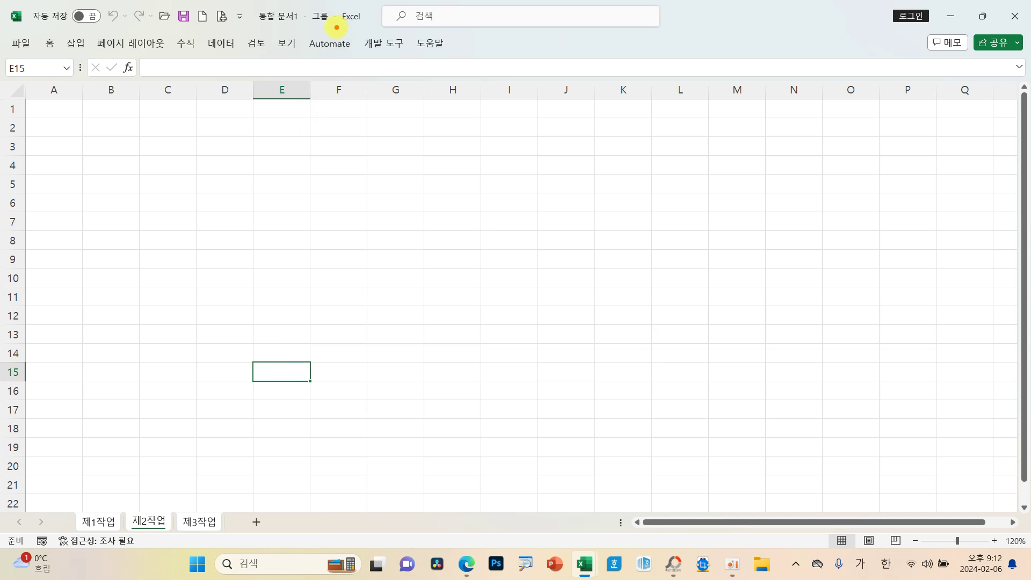
left_click_drag(304, 8, 348, 31)
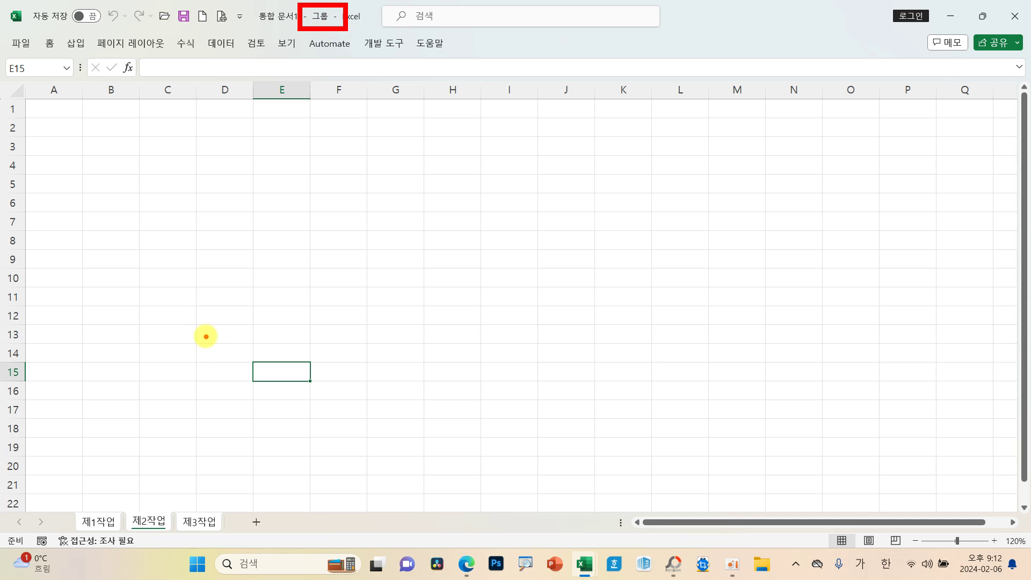
right_click(58, 93)
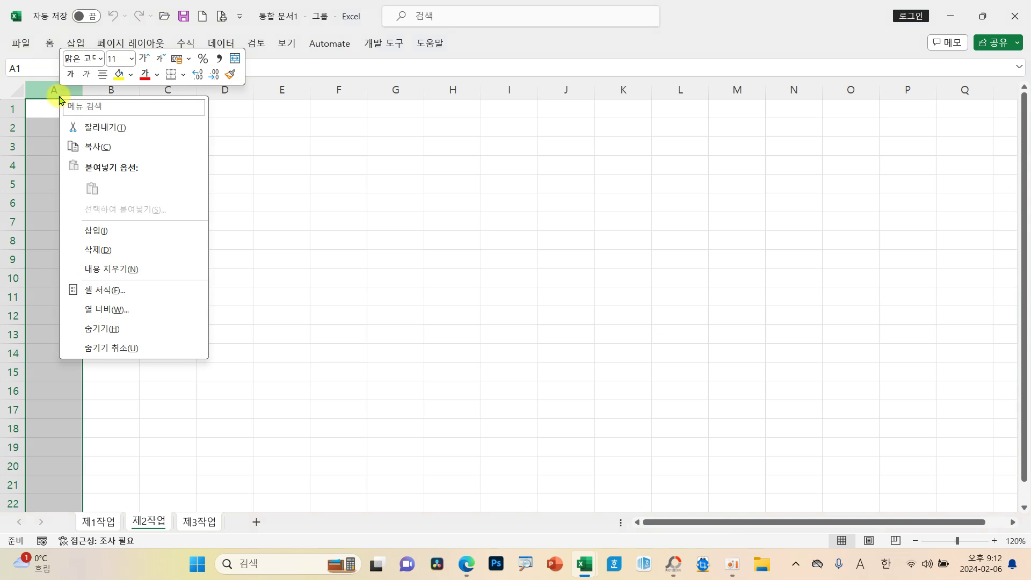
left_click(122, 311)
type("1")
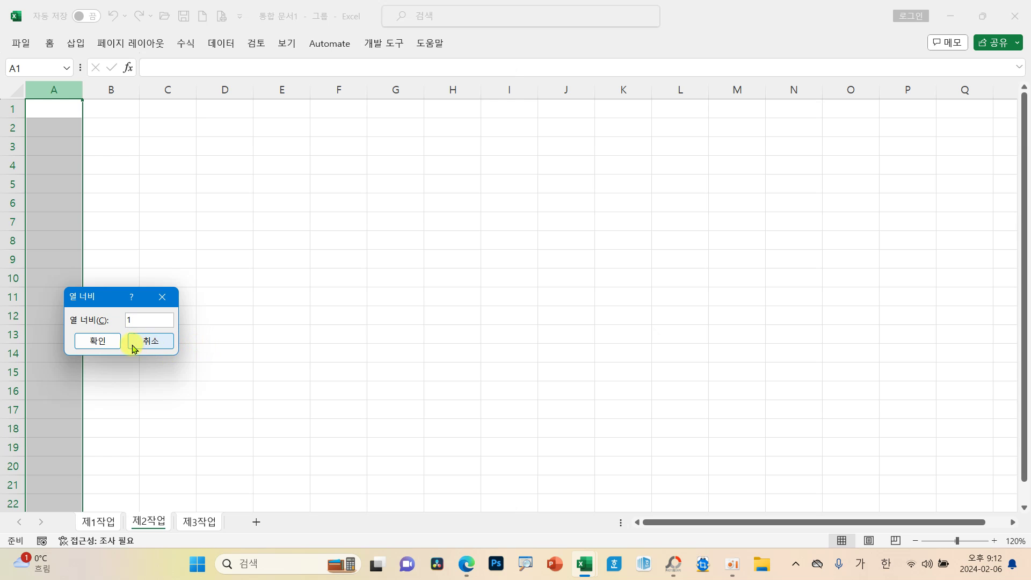
left_click(101, 345)
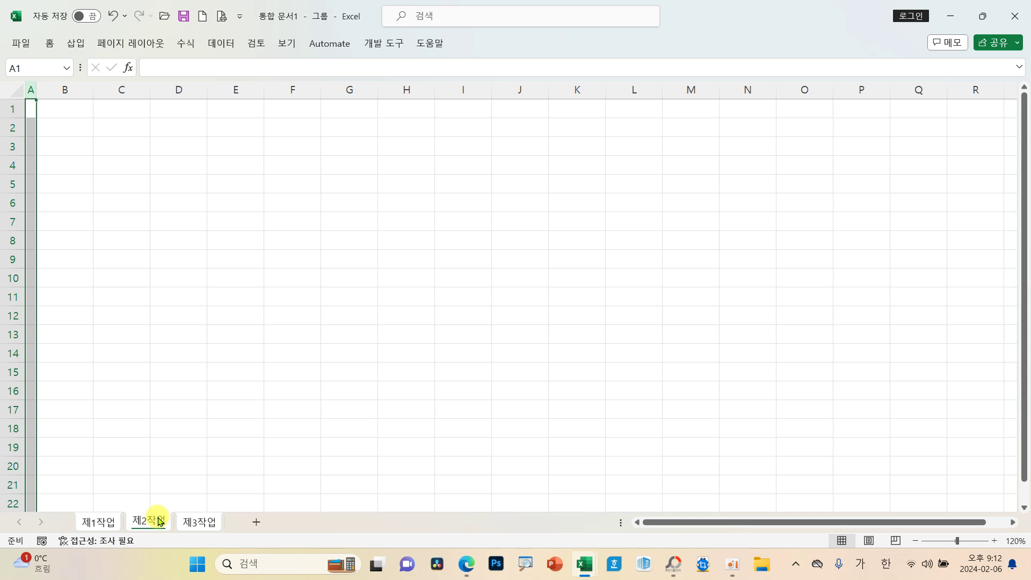
Ungroup the sheets, check the narrow column A on each one, and return to 제1작업.
left_click(184, 486)
left_click(196, 522)
left_click(159, 522)
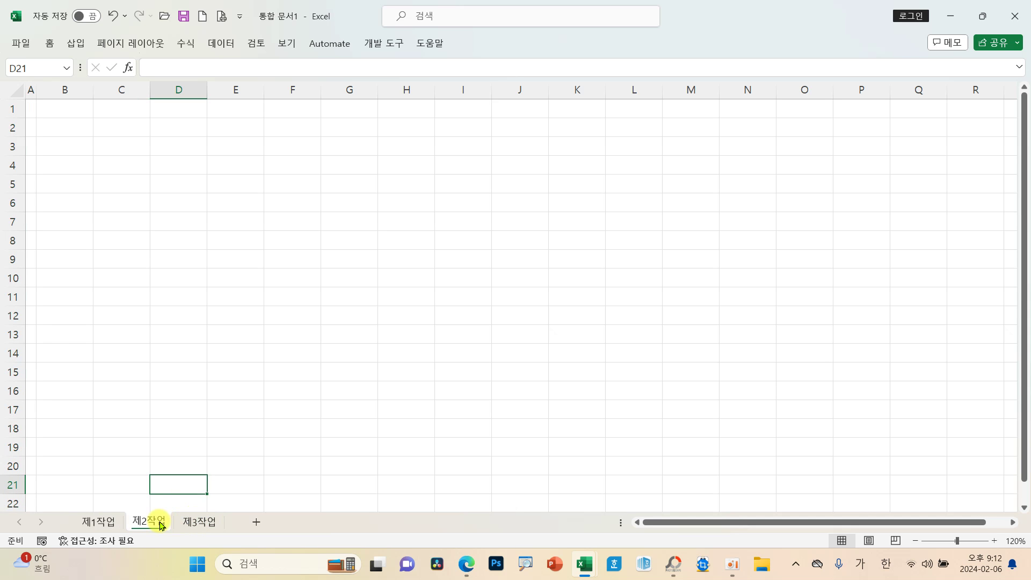
left_click(99, 522)
left_click(151, 522)
left_click(194, 524)
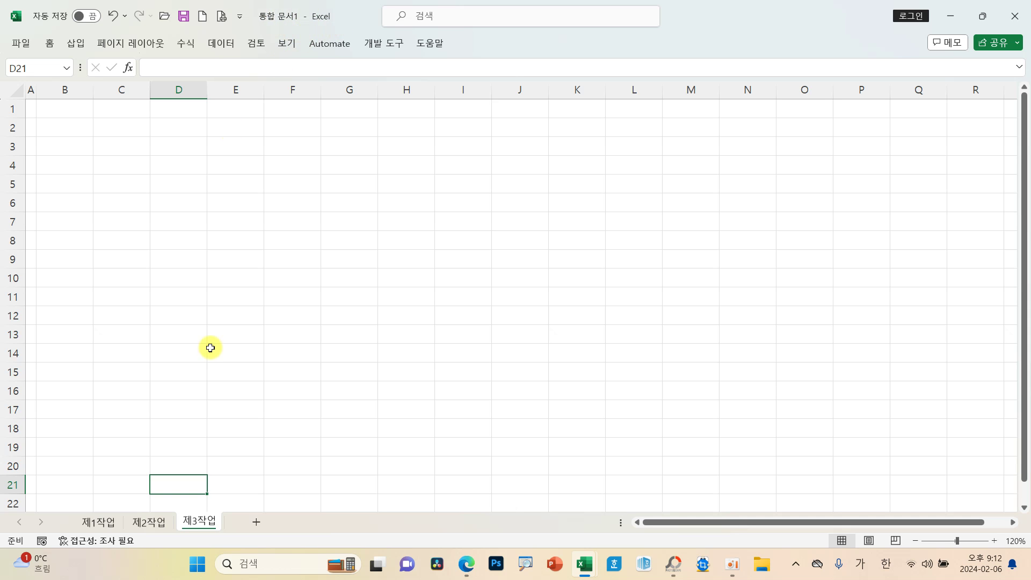
left_click(104, 522)
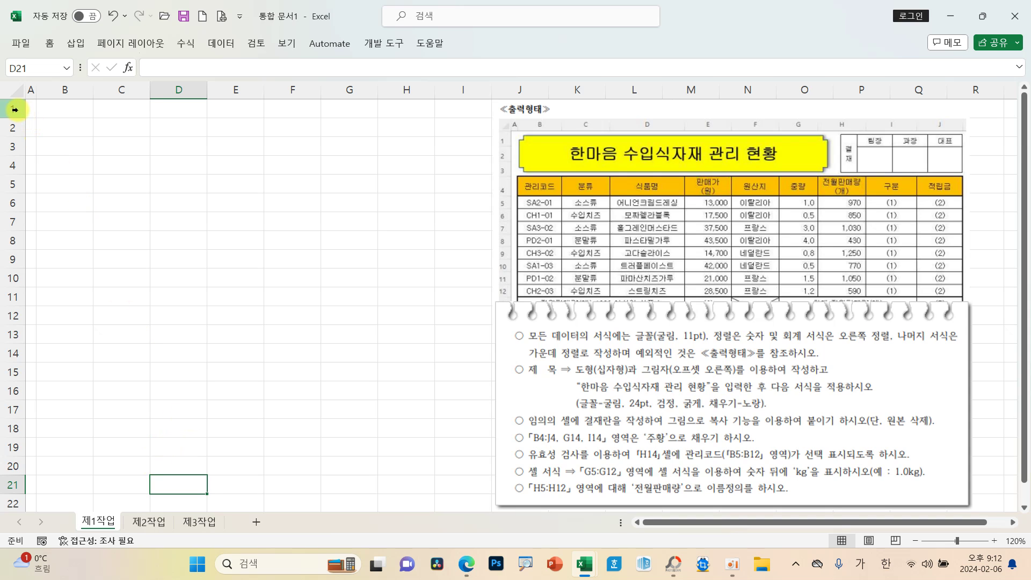
Increase the row height of rows 1 to 3 on 제1작업.
left_click_drag(15, 109, 12, 146)
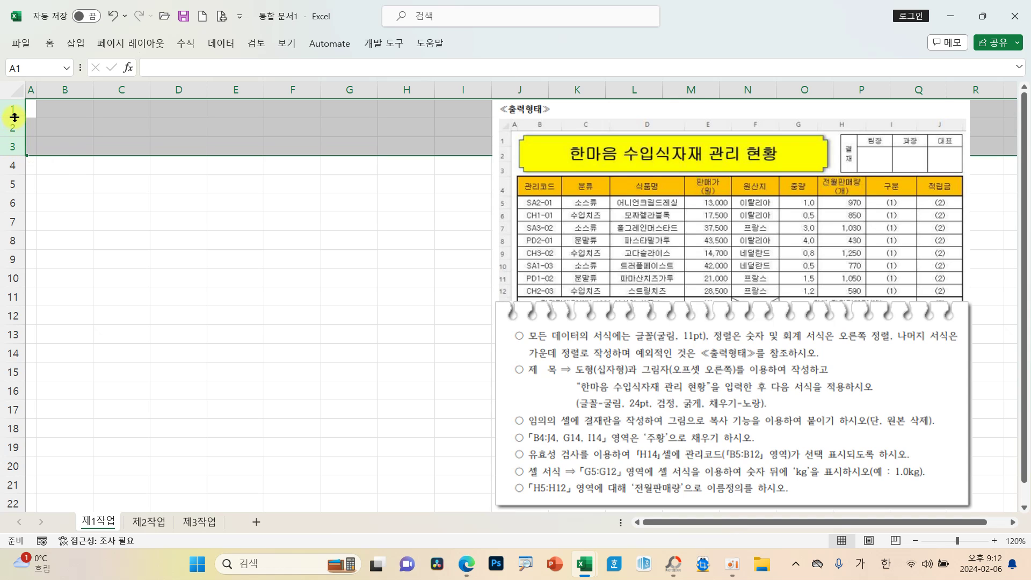
right_click(13, 147)
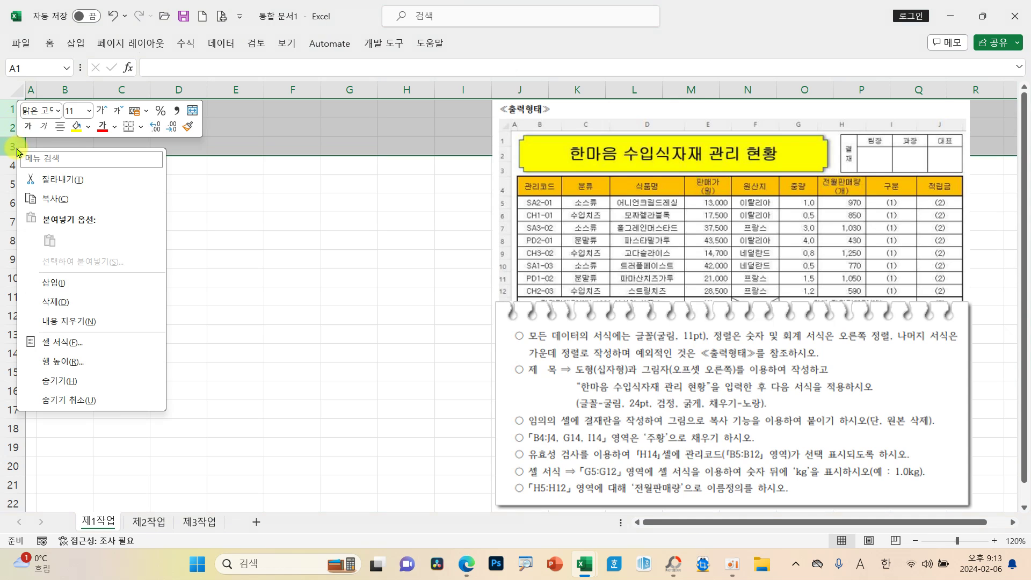
left_click(77, 367)
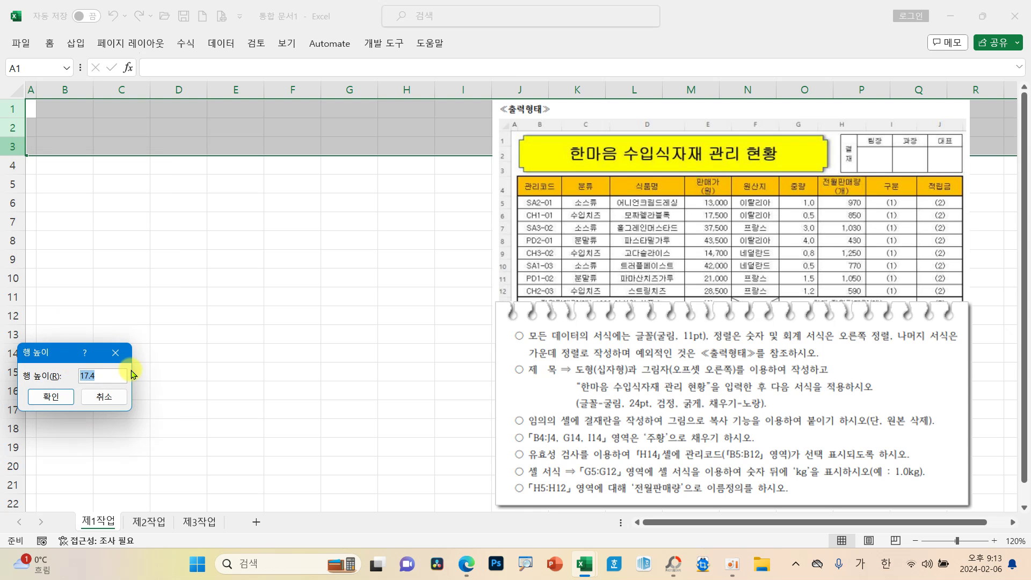
key("Return")
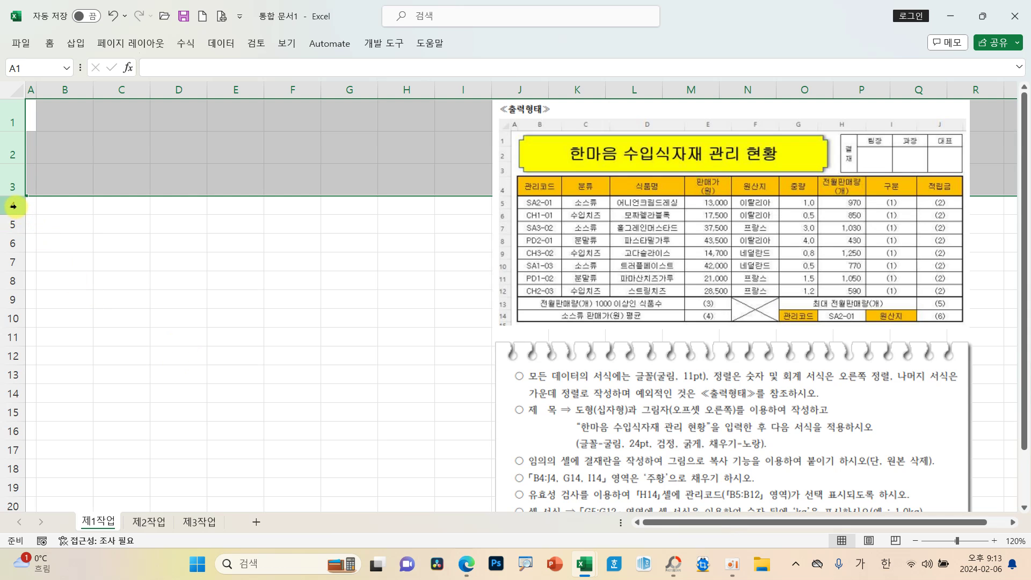
Set the row height to 20 for row 4 and the rows below it.
left_click_drag(12, 206, 12, 505)
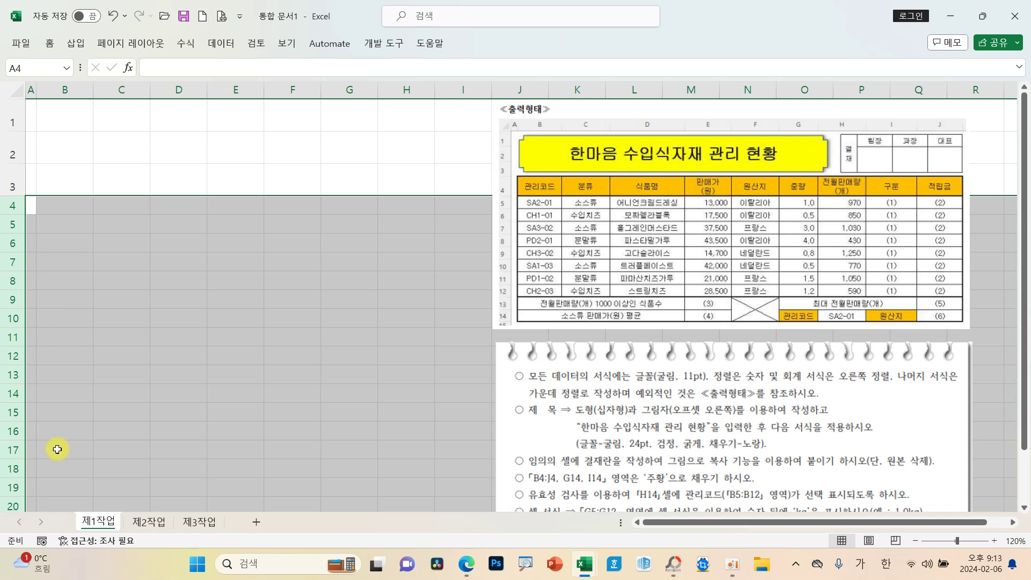
right_click(8, 358)
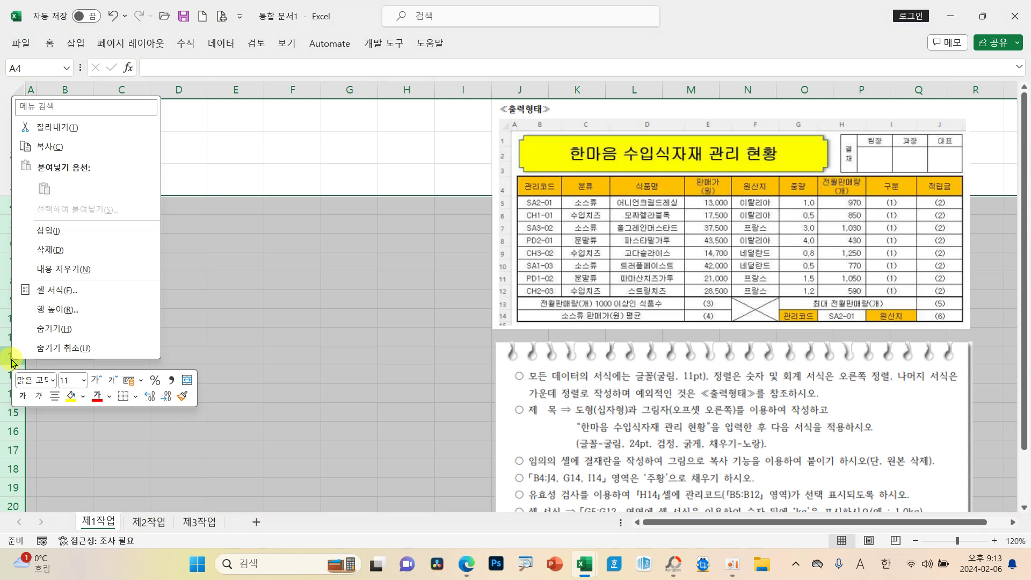
left_click(48, 309)
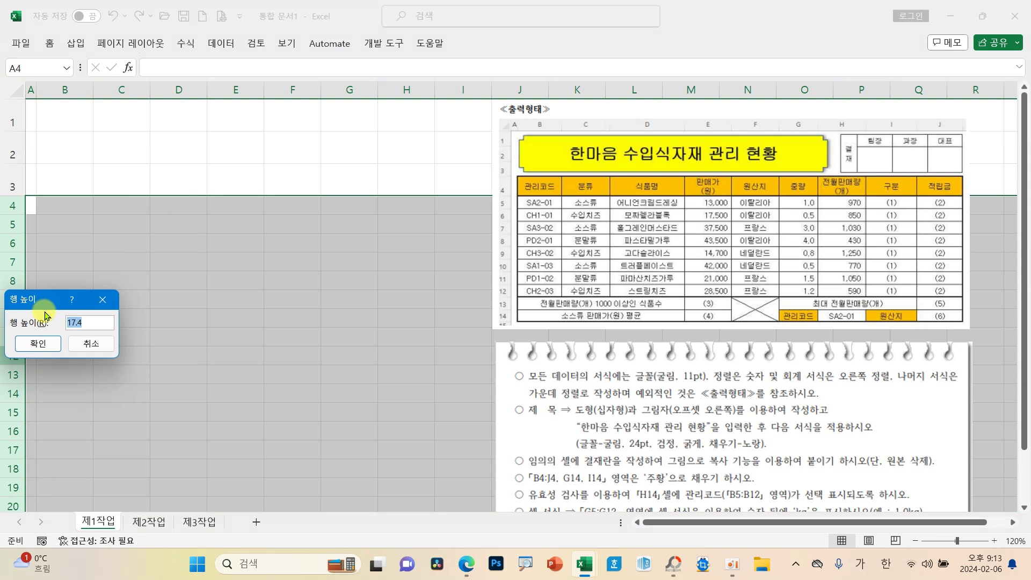
type("20")
left_click(37, 343)
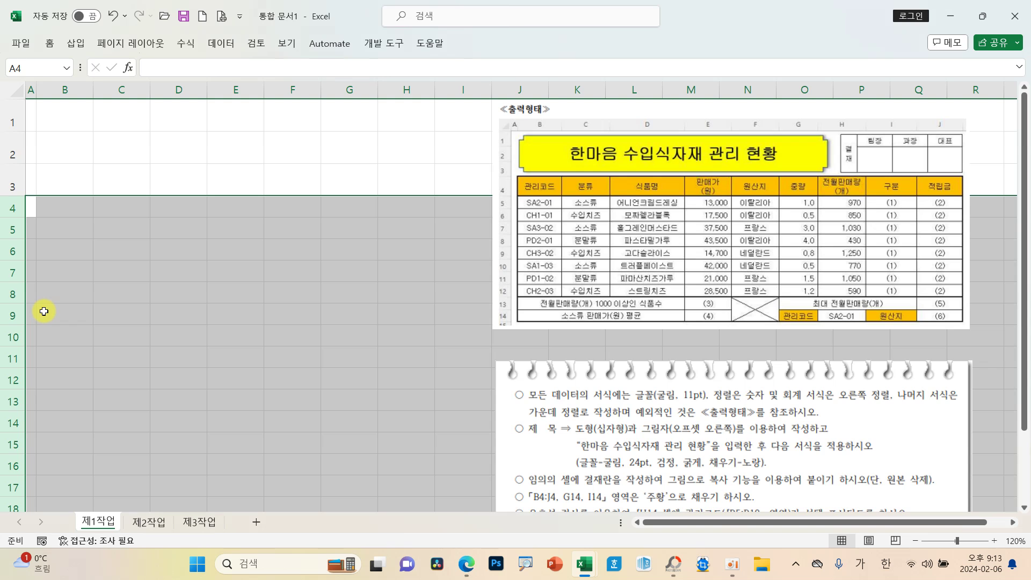
Move the output-example picture and the instruction picture to the right so the table area through column J is free.
left_click(161, 311)
left_click_drag(599, 229, 651, 228)
left_click_drag(641, 395, 692, 341)
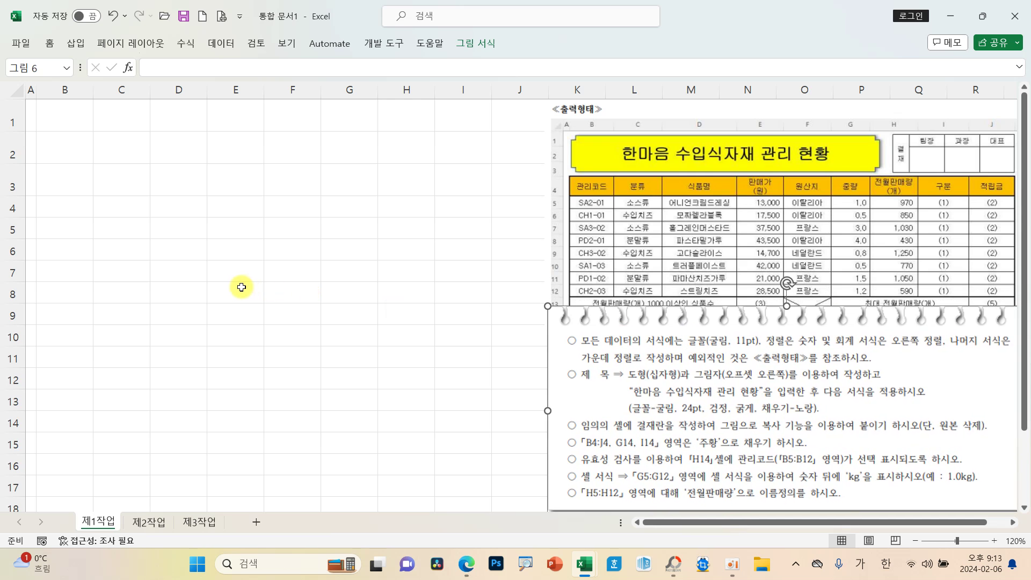
left_click(241, 287)
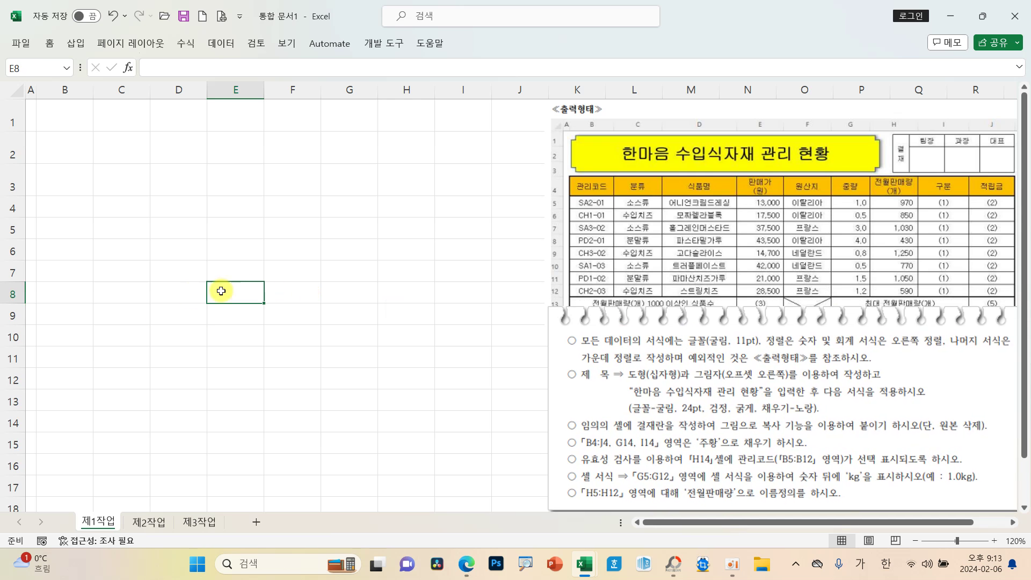
Start saving the workbook under a new name and go to the ITQ folder inside 문서.
left_click(21, 44)
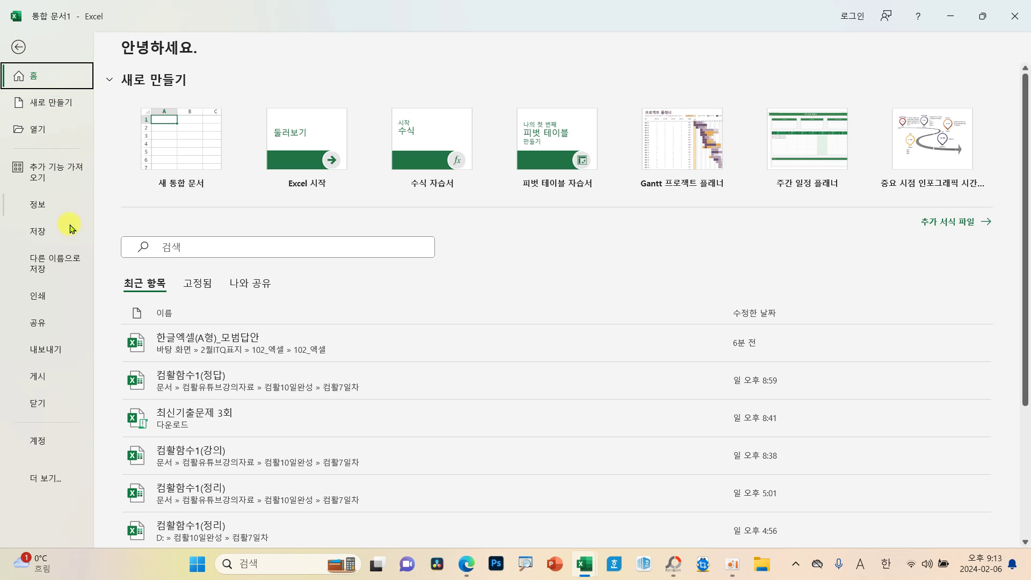
left_click(61, 262)
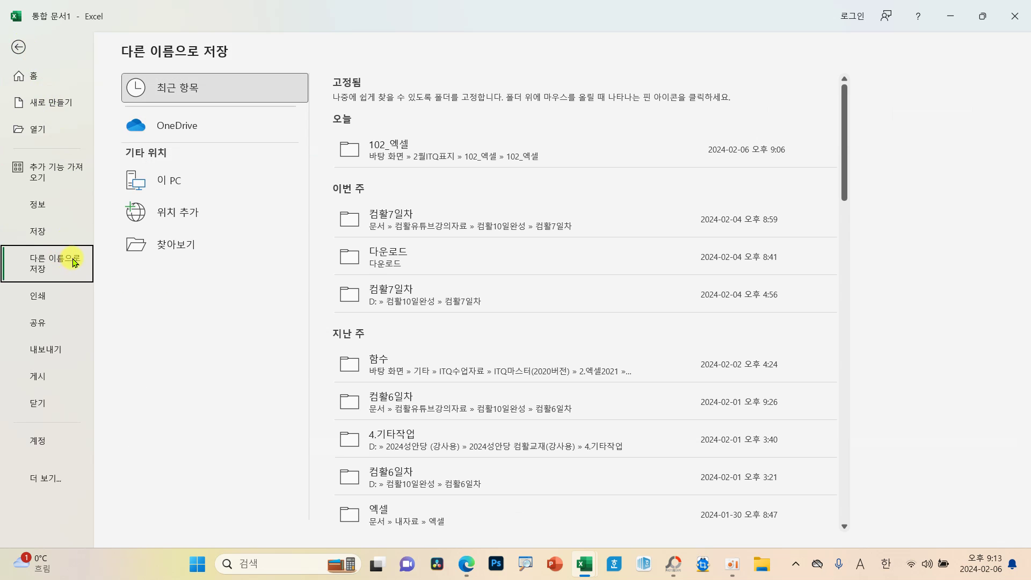
left_click(161, 248)
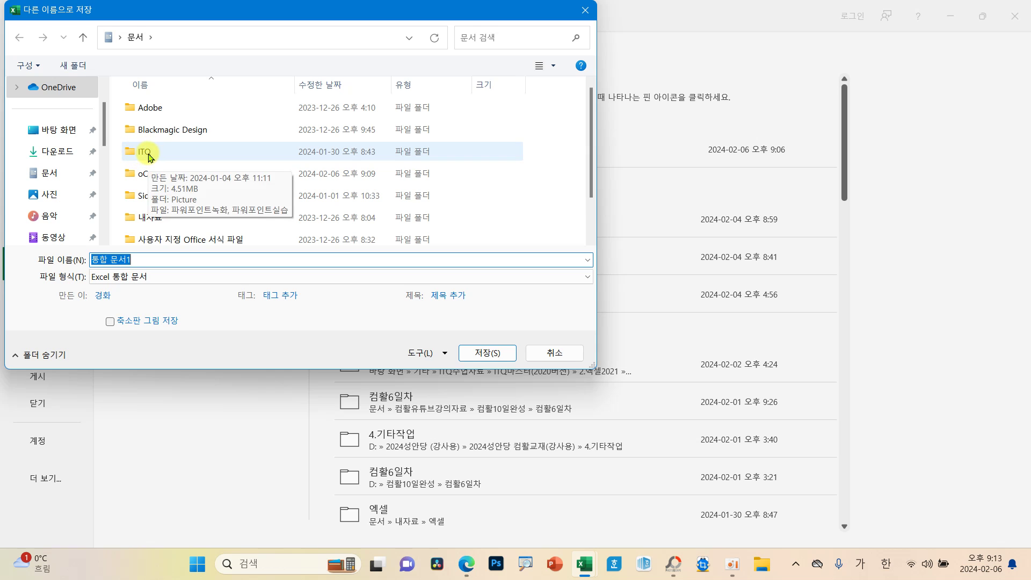
left_click(126, 146)
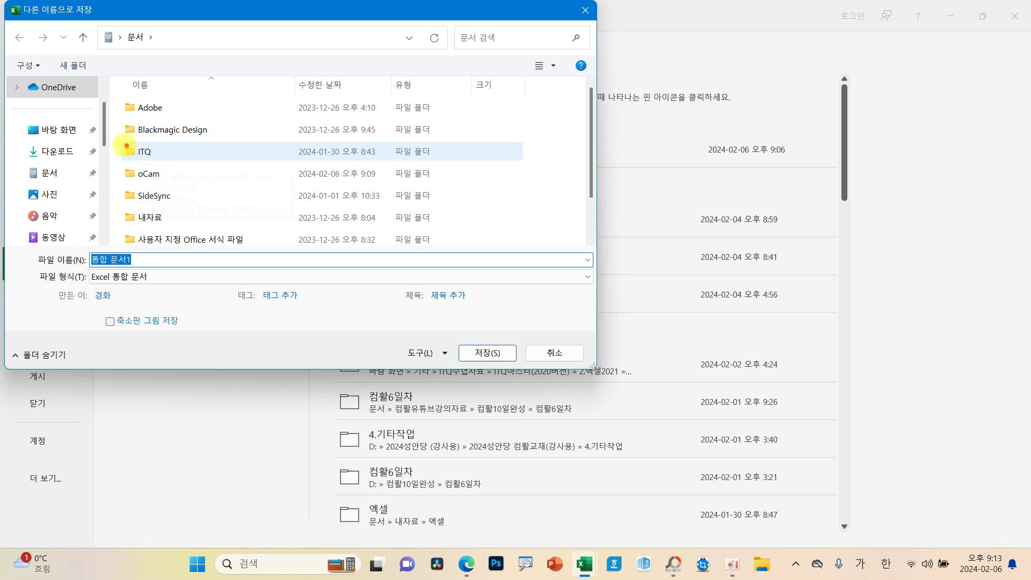
mouse_move(112, 139)
left_mouse_down()
mouse_move(184, 150)
mouse_move(196, 165)
left_mouse_up()
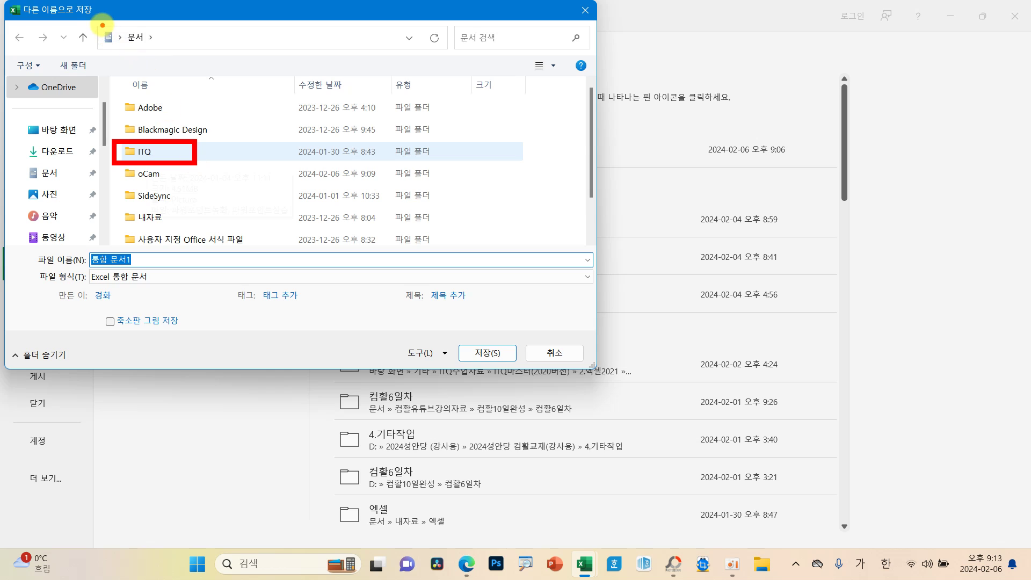
mouse_move(125, 33)
left_mouse_down()
mouse_move(224, 86)
mouse_move(213, 140)
mouse_move(197, 155)
mouse_move(212, 157)
left_mouse_up()
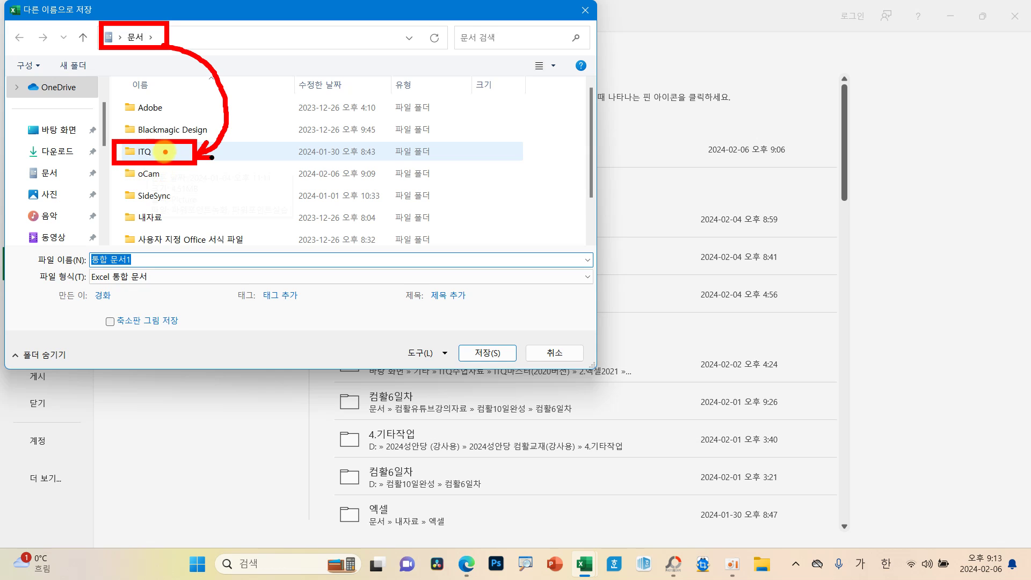
key("Escape")
double_click(143, 156)
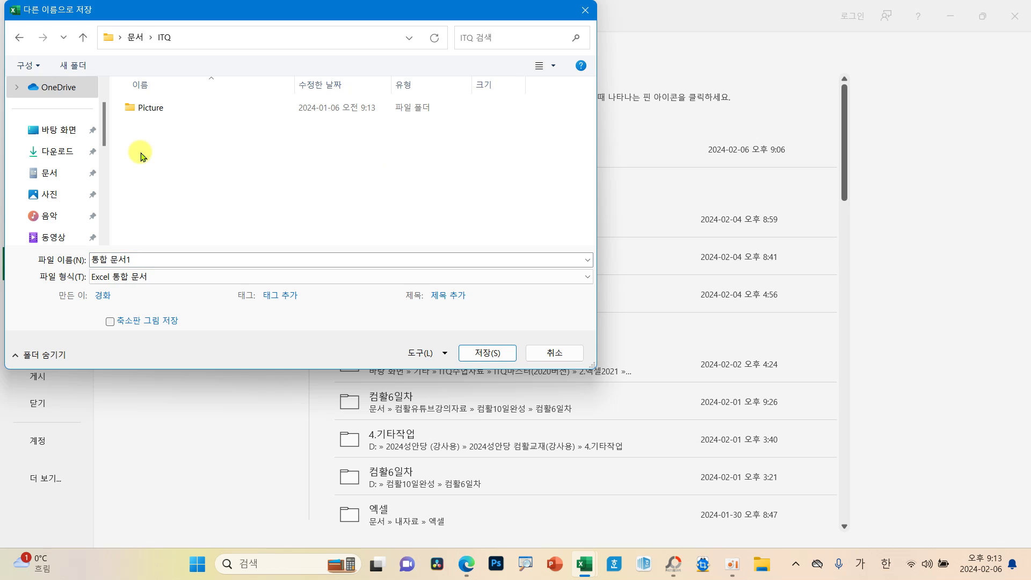
Name the file with the exam number and the candidate's full name joined by a hyphen, and save the workbook.
left_click(140, 260)
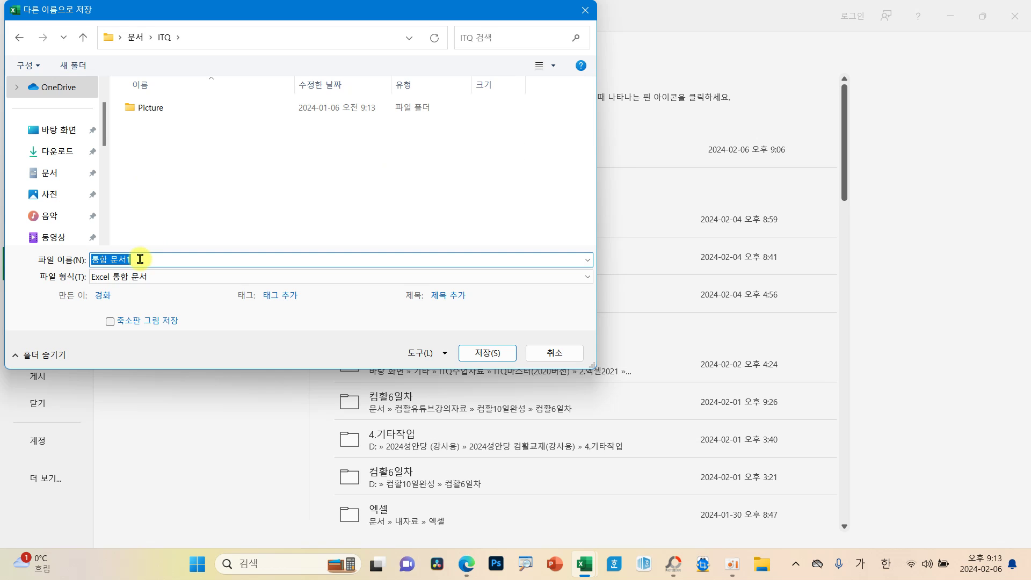
type("12345678-홍길동")
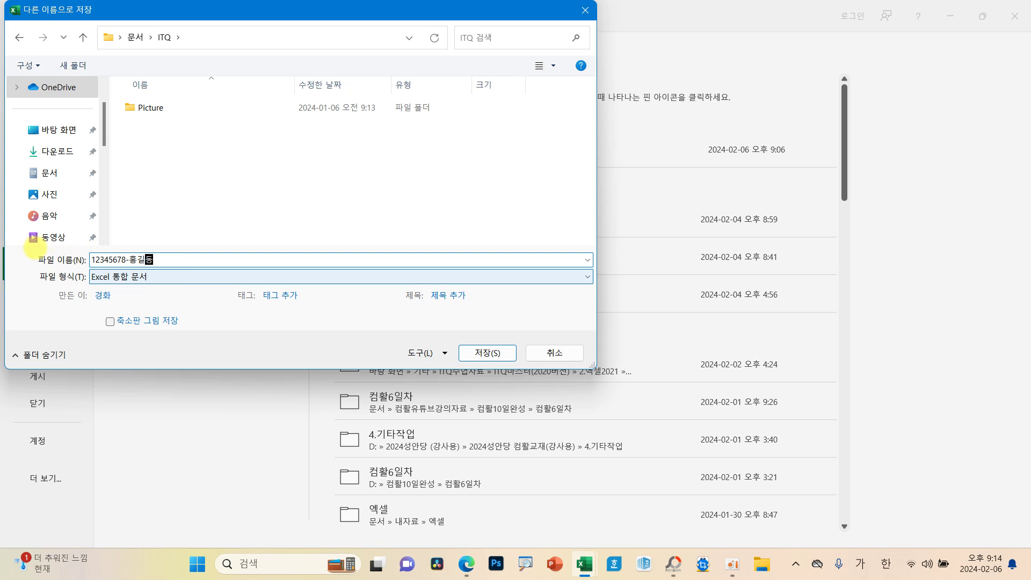
left_click_drag(31, 247, 181, 271)
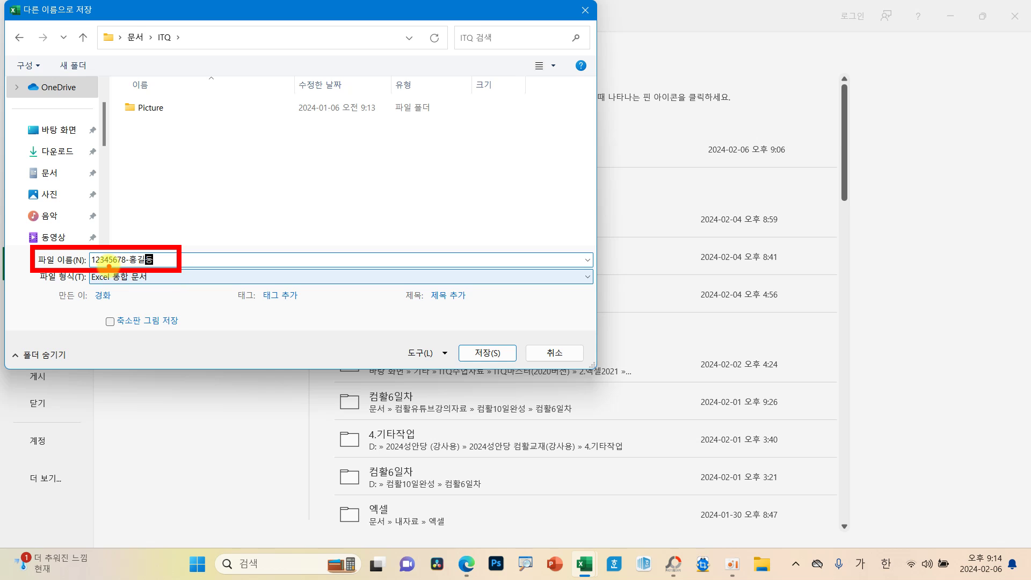
mouse_move(477, 330)
left_mouse_down()
mouse_move(489, 354)
mouse_move(550, 297)
left_mouse_up()
left_click(489, 353)
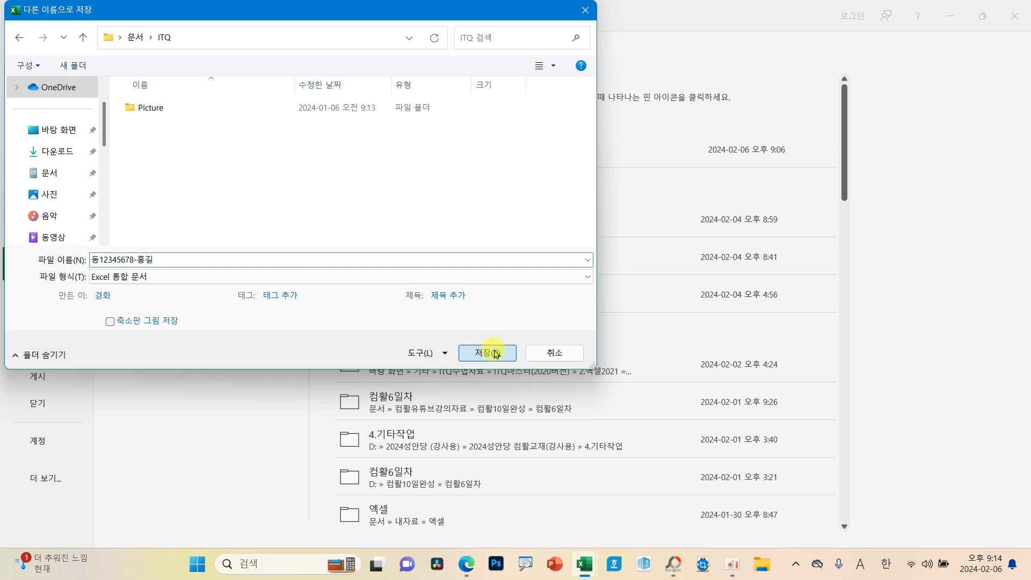
left_click(282, 214)
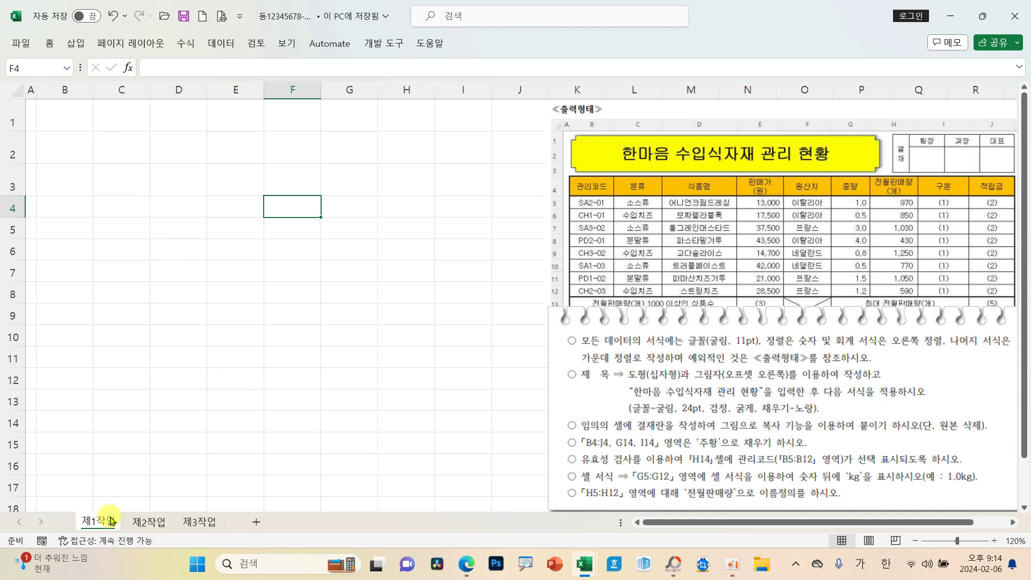
left_click(187, 21)
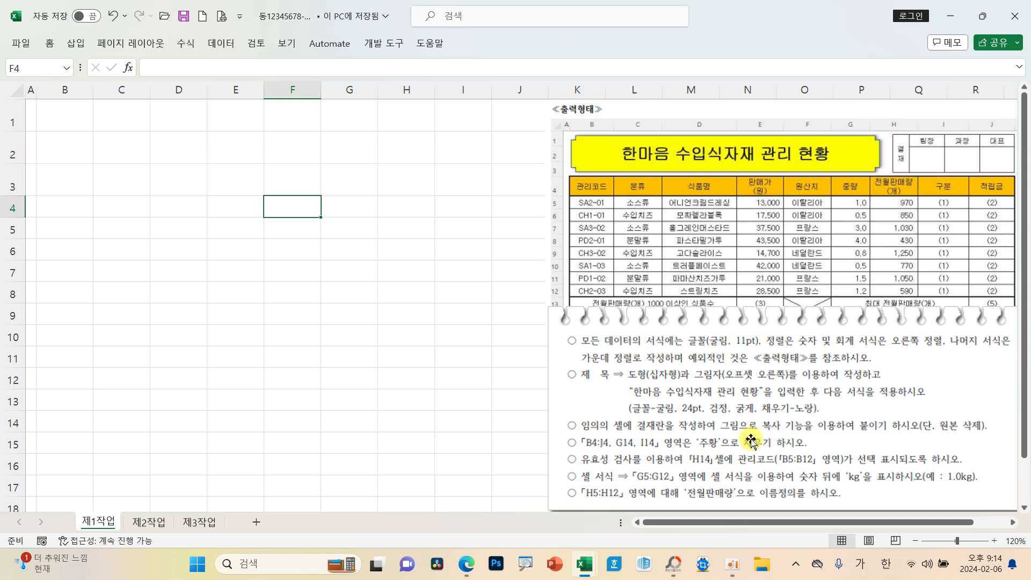
Move and enlarge the instruction picture over columns I to R, and review its font and alignment requirements.
left_click_drag(749, 439, 692, 372)
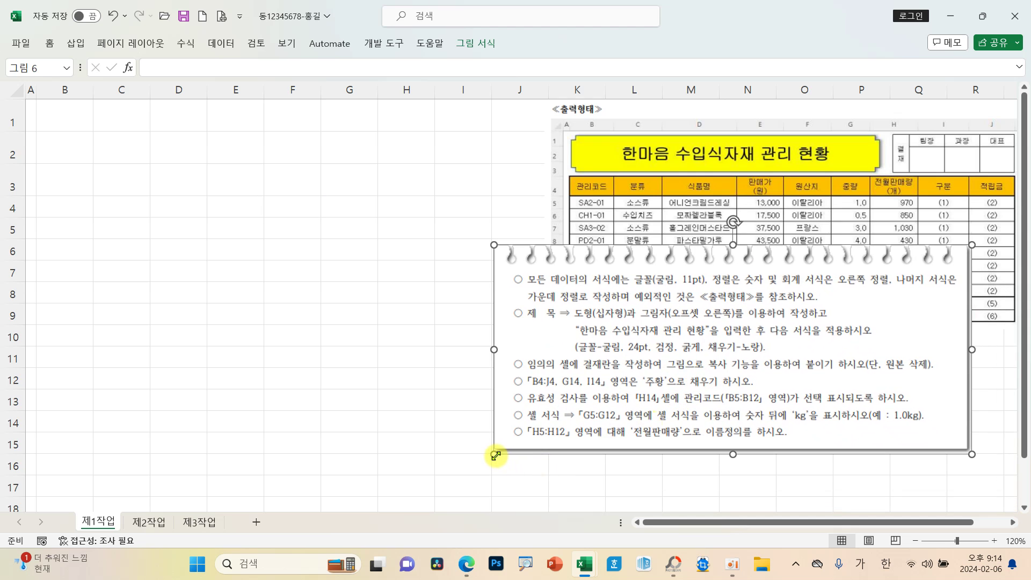
left_click_drag(496, 455, 468, 490)
left_click_drag(514, 432, 532, 435)
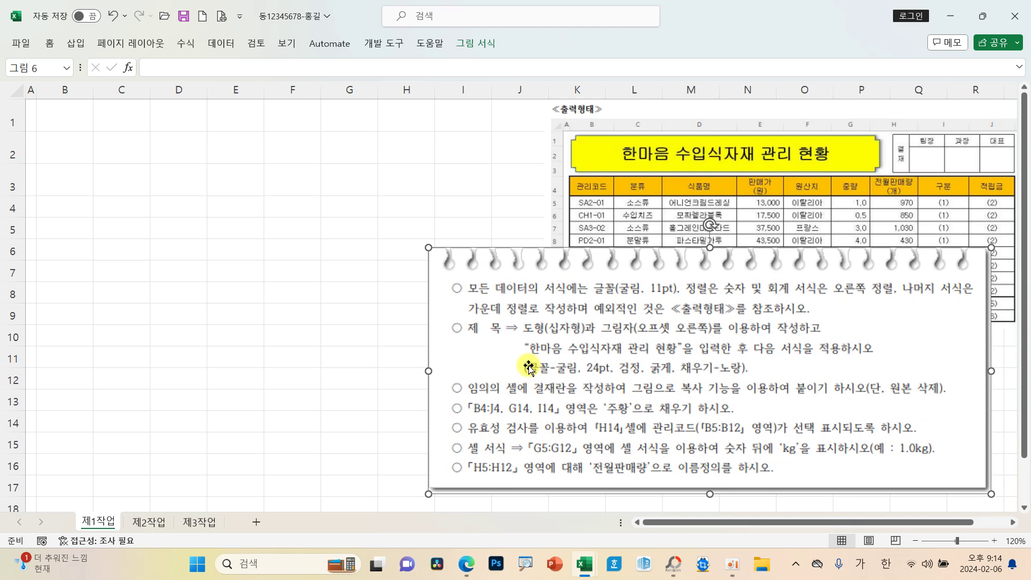
left_click_drag(467, 297, 685, 299)
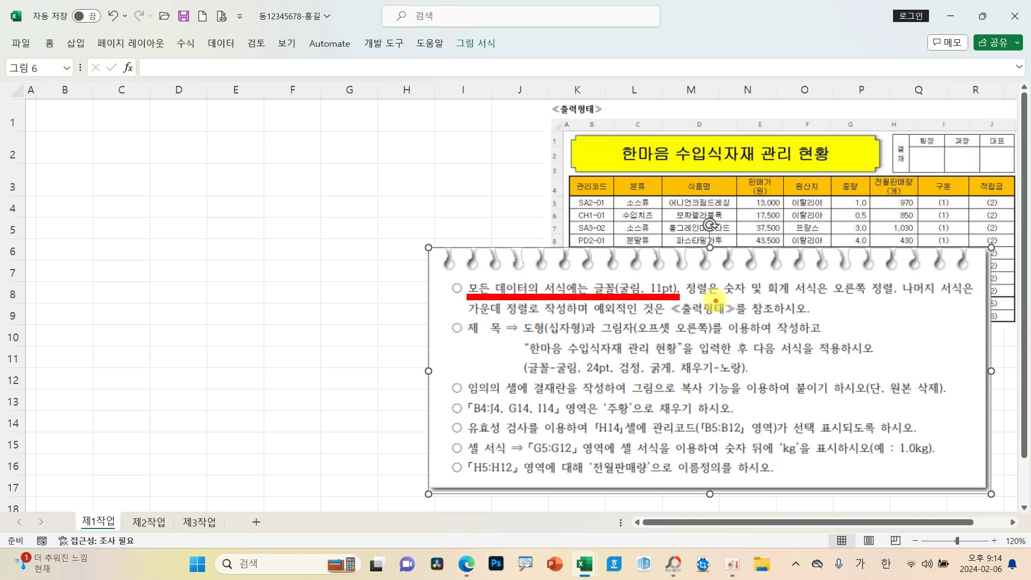
left_click_drag(822, 299, 901, 300)
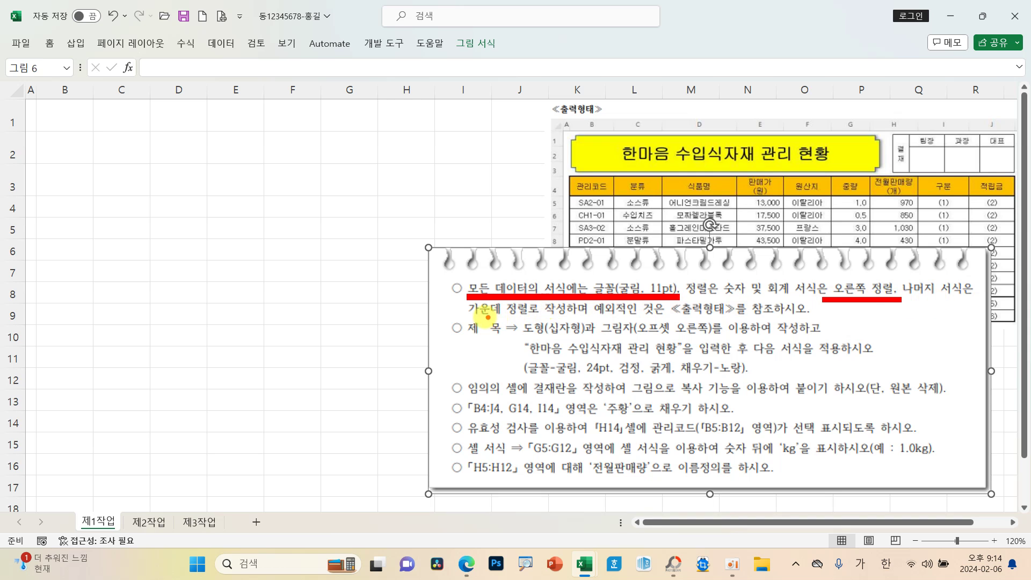
left_click_drag(466, 315, 530, 316)
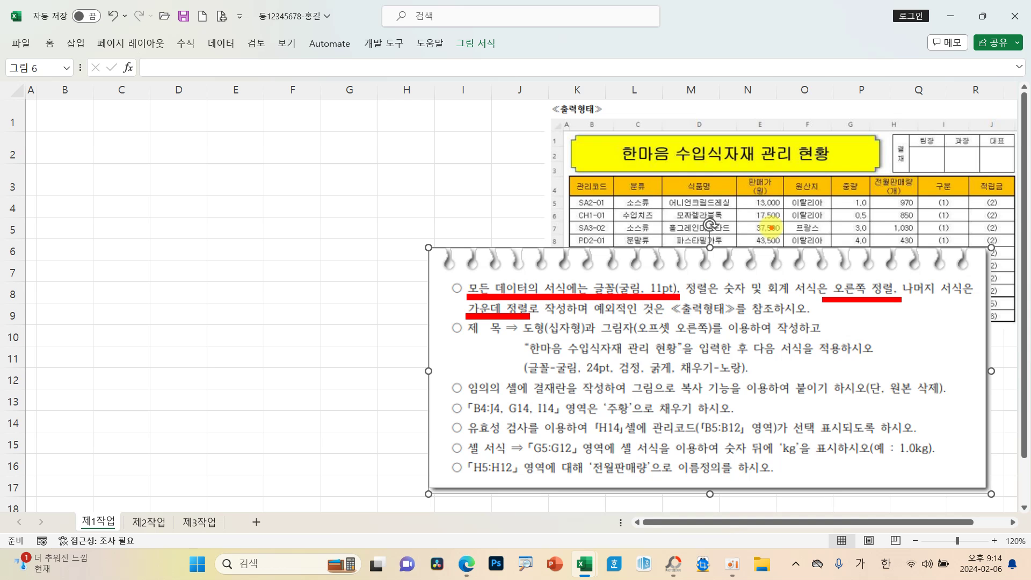
Set the font of the entire 제1작업 sheet to 굴림 and center all cells horizontally.
left_click(12, 91)
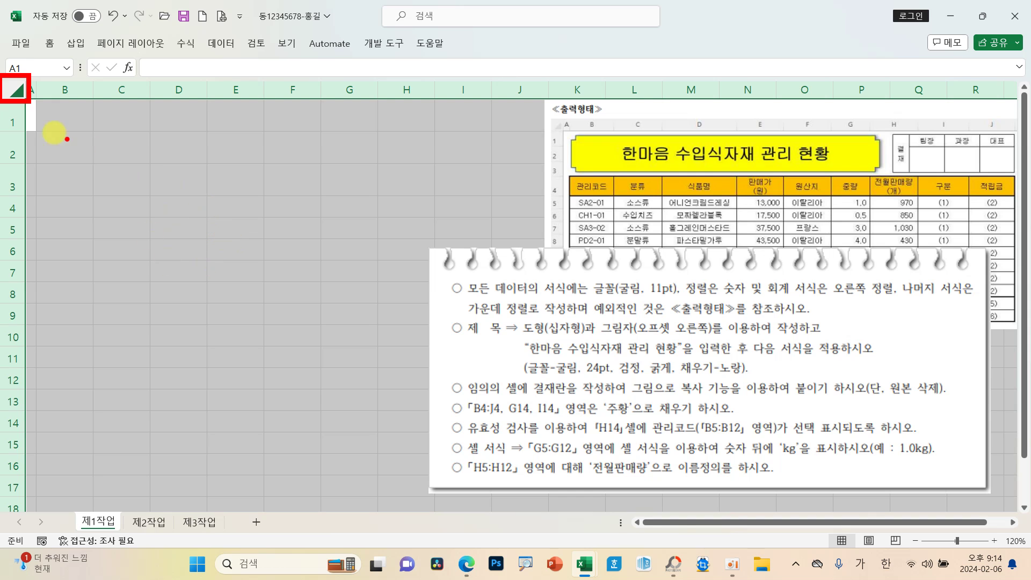
left_click(61, 45)
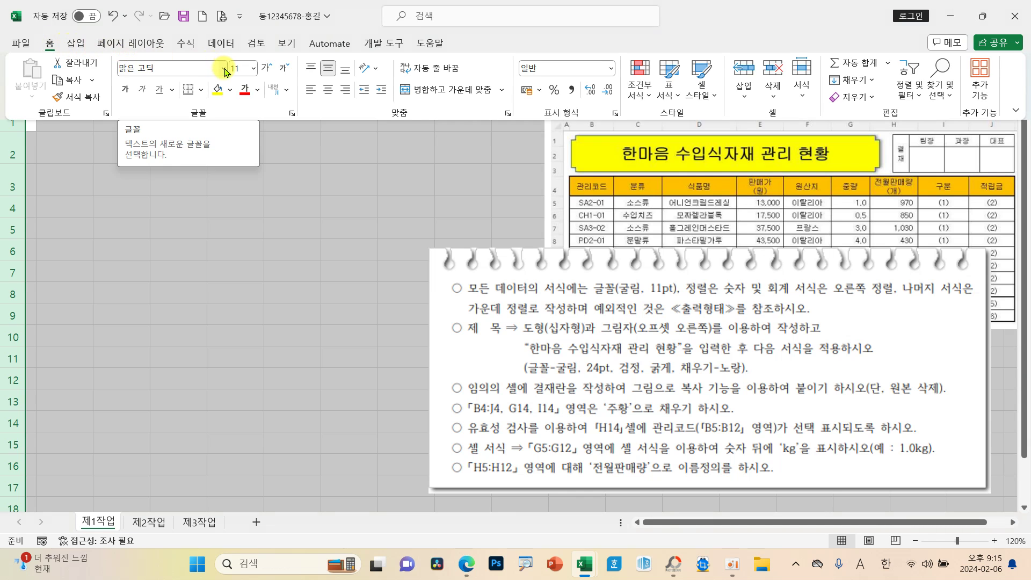
left_click(223, 68)
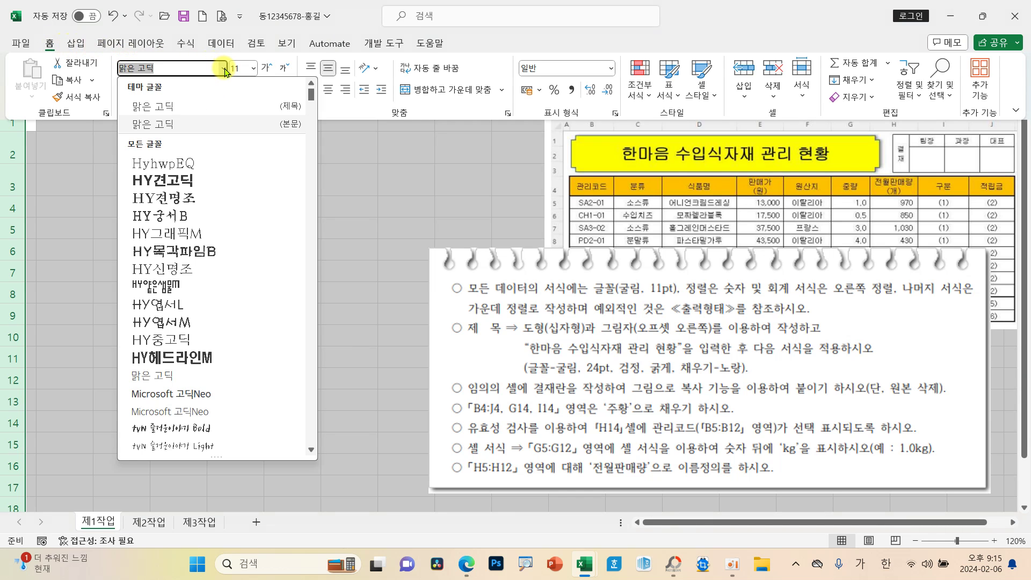
type("굴림")
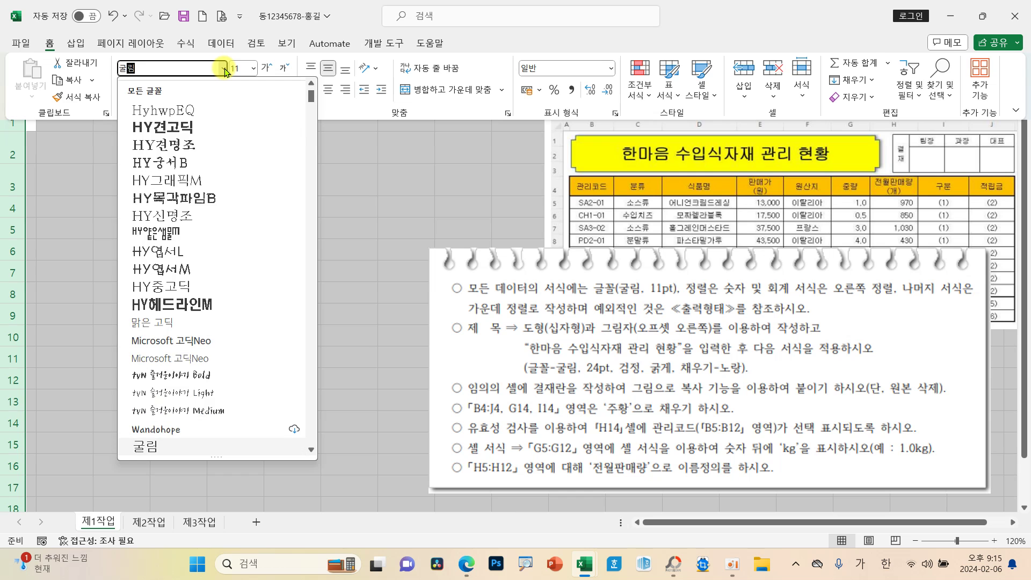
key("Return")
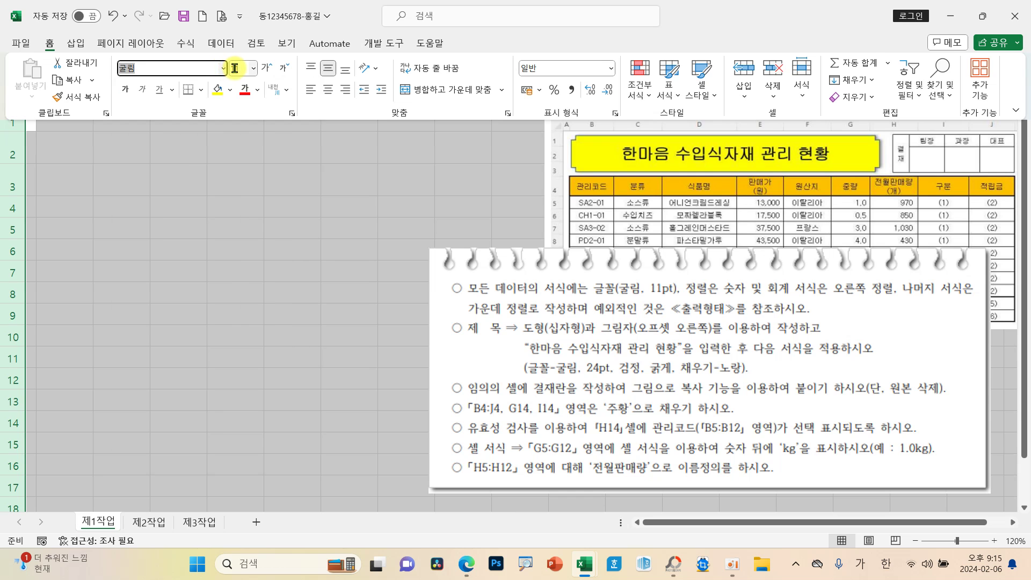
left_click(330, 91)
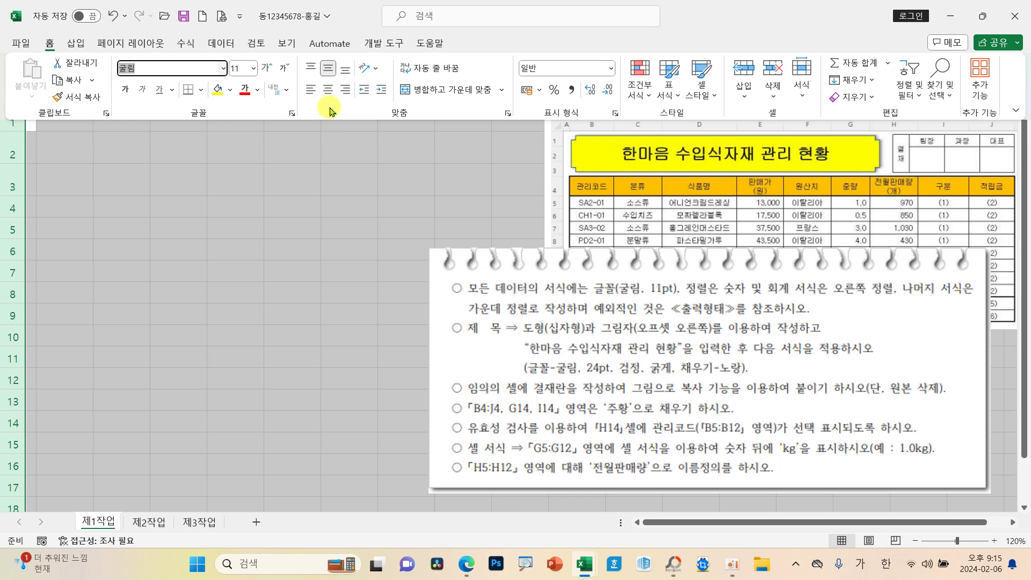
left_click(227, 211)
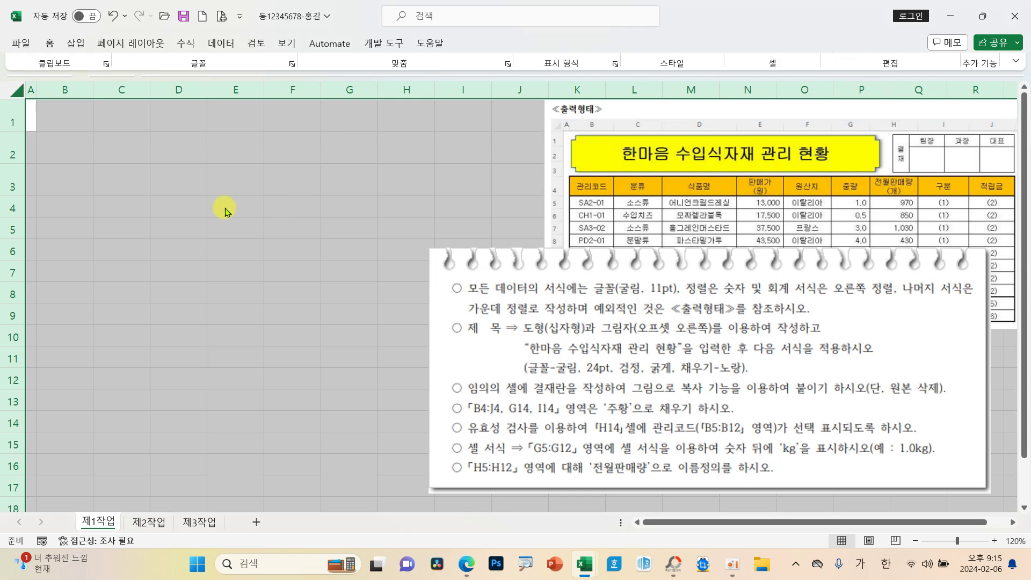
Check the font, size and alignment applied to the empty cell F5.
left_click(237, 208)
left_click(231, 275)
left_click(296, 255)
left_click(317, 231)
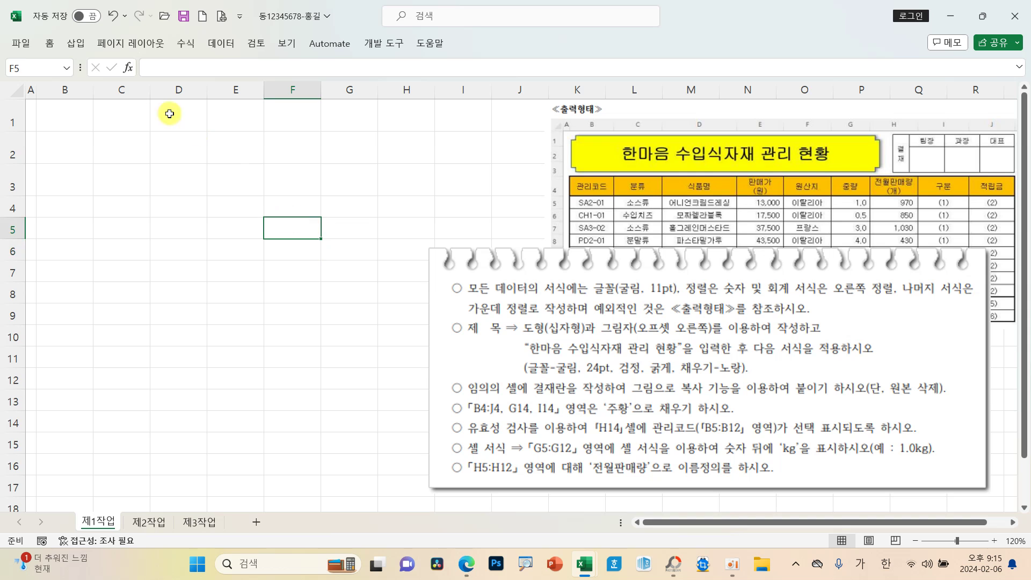
left_click(49, 43)
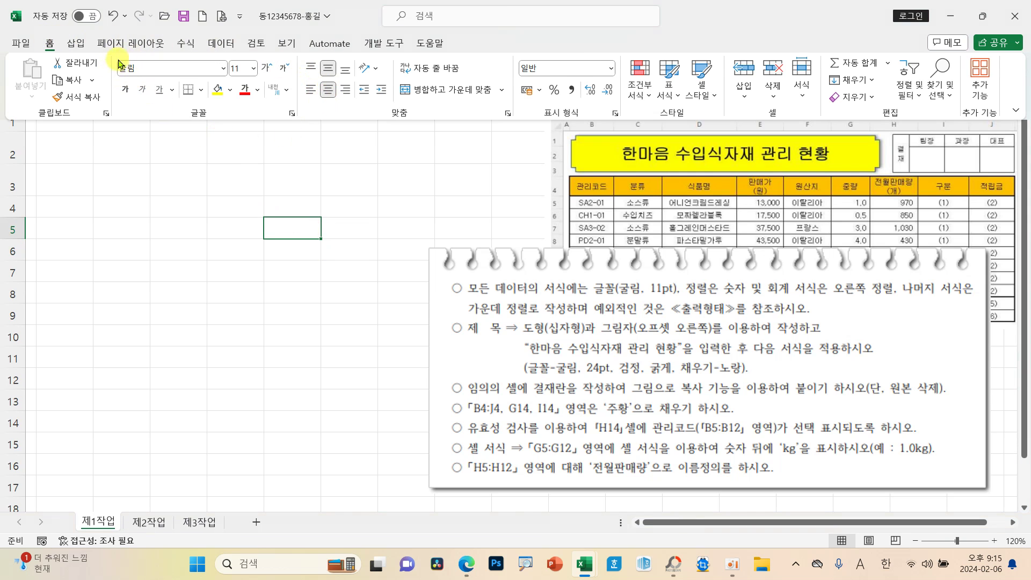
left_click(201, 312)
Move the instruction picture below the output example to uncover the whole example table, and review the table's first and last cells.
left_click_drag(501, 372, 539, 392)
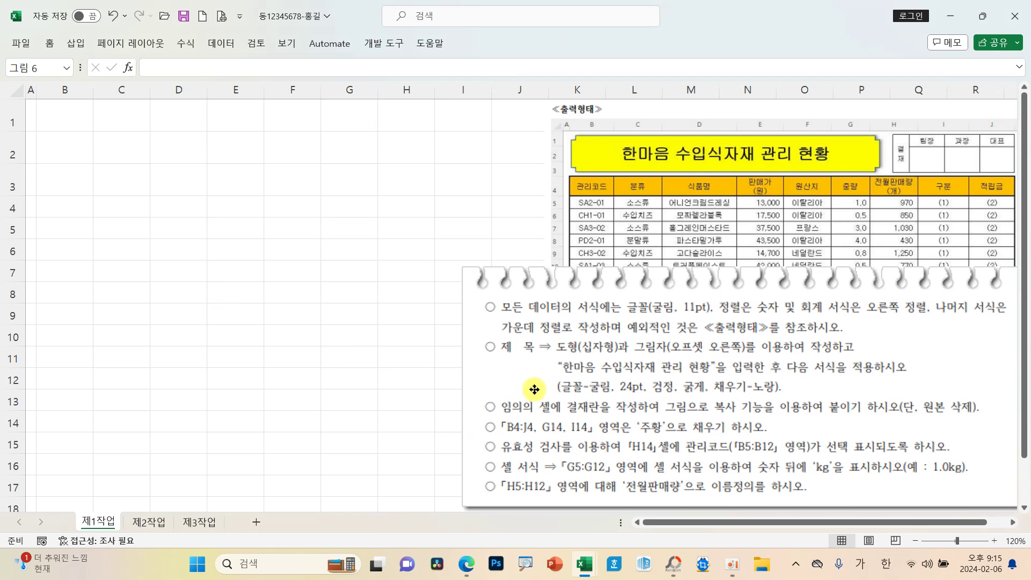
left_click(63, 205)
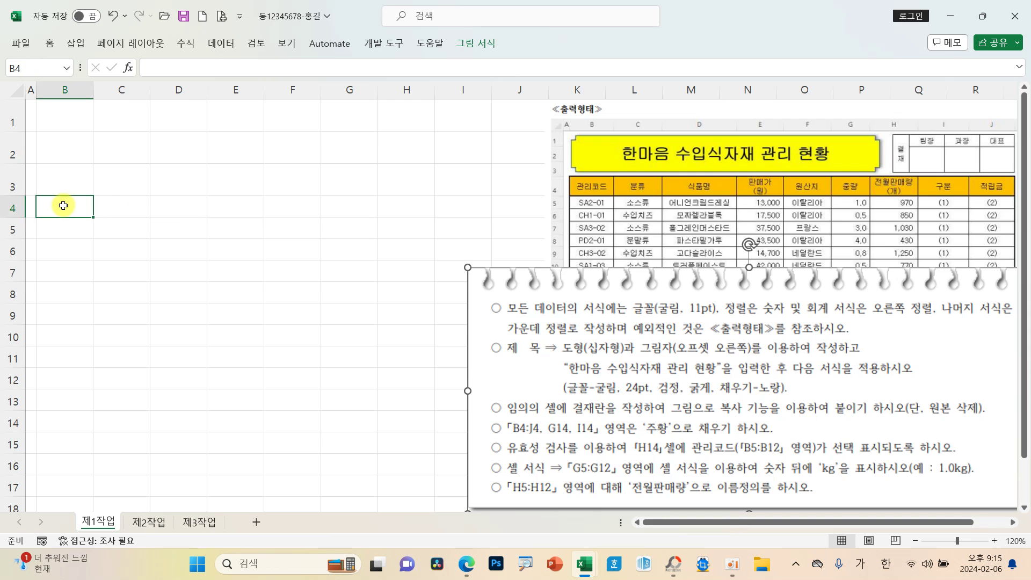
left_click_drag(716, 318, 690, 446)
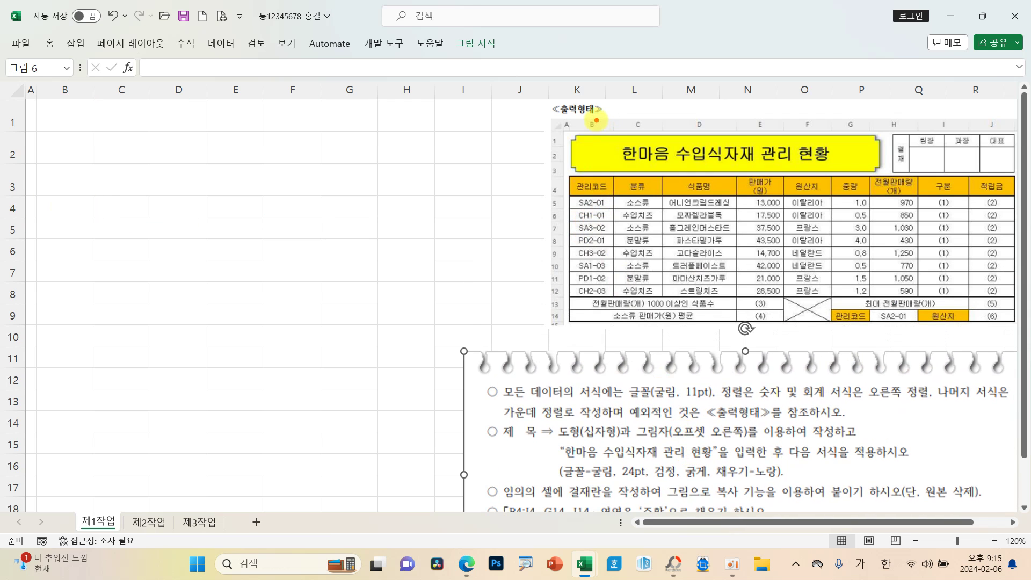
mouse_move(597, 120)
left_mouse_down()
mouse_move(595, 180)
mouse_move(572, 183)
mouse_move(617, 188)
mouse_move(595, 183)
left_mouse_up()
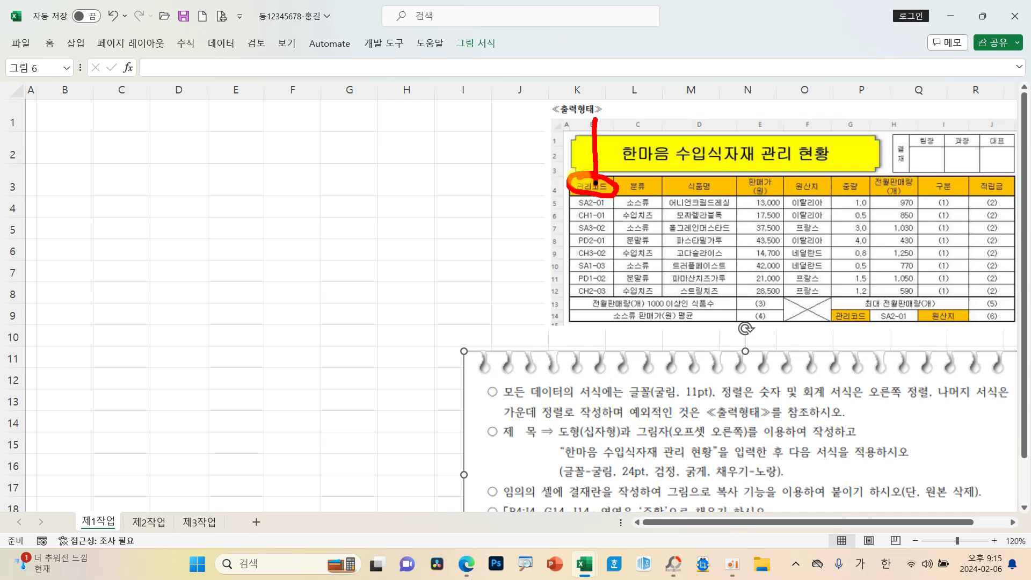
mouse_move(1005, 315)
left_mouse_down()
mouse_move(966, 316)
mouse_move(997, 317)
left_mouse_up()
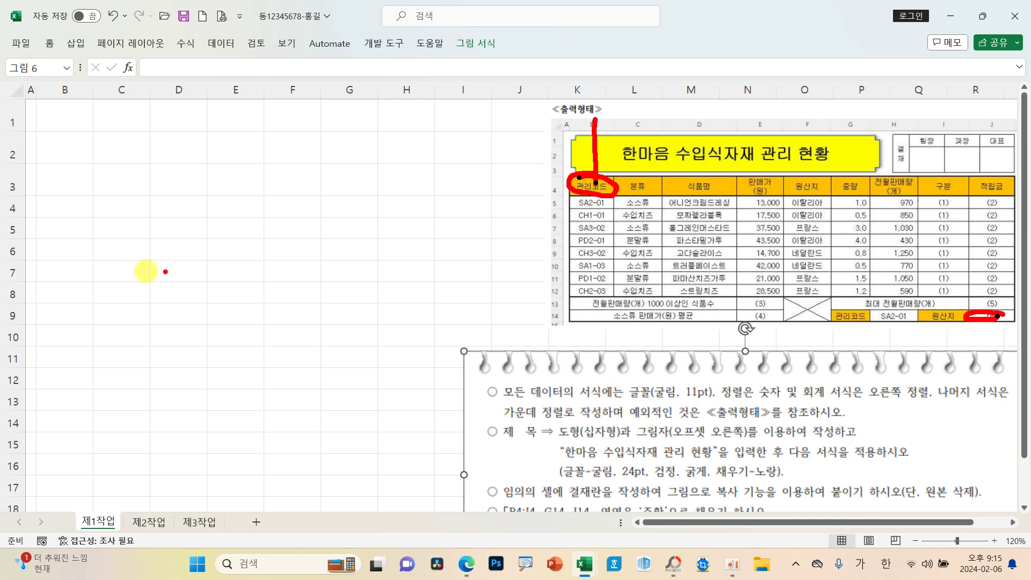
key("Escape")
Apply all borders and a thick outside border to B4:J14, and shift both reference pictures clear of column J.
left_click_drag(81, 209, 510, 427)
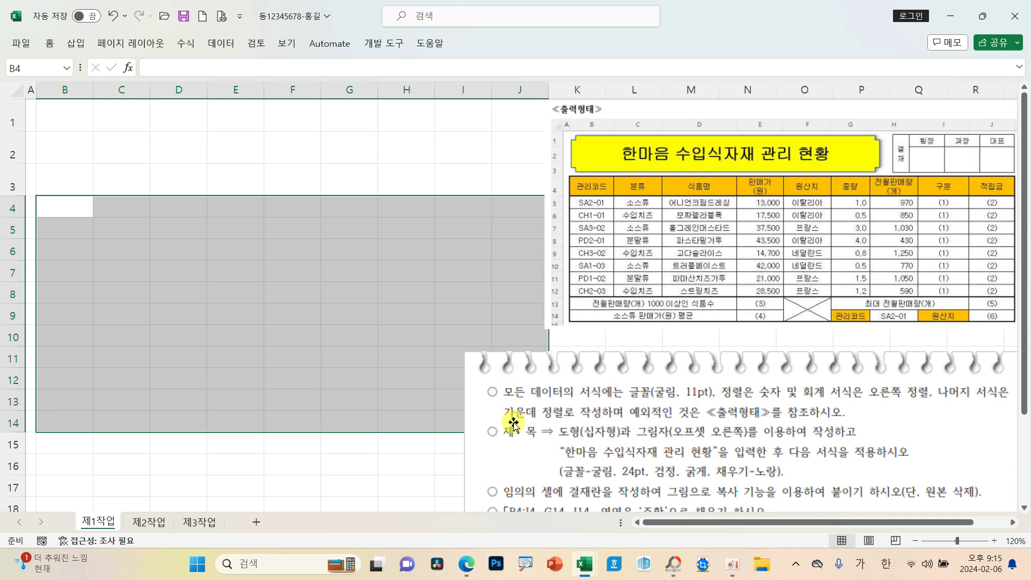
left_click(51, 44)
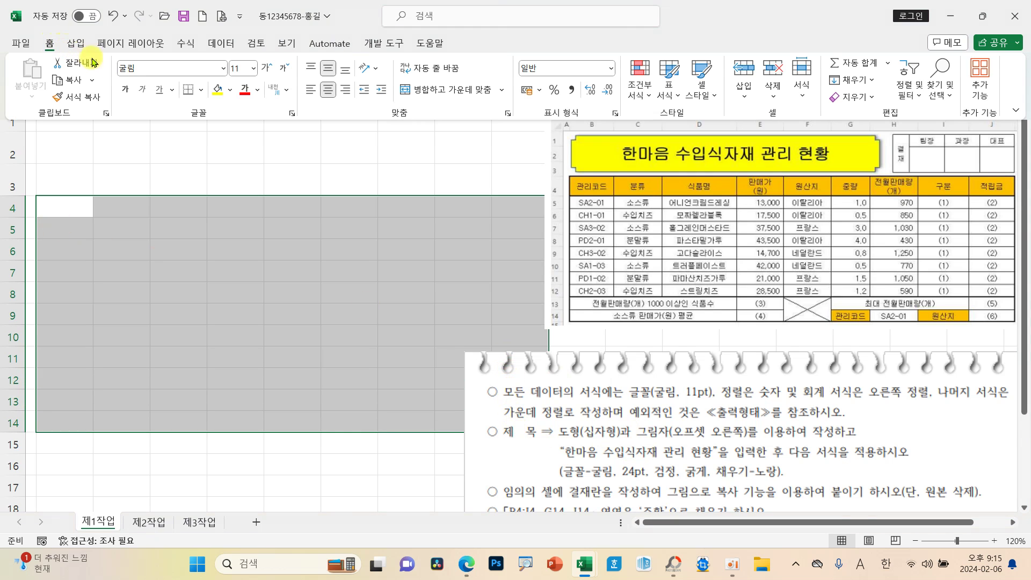
left_click(202, 91)
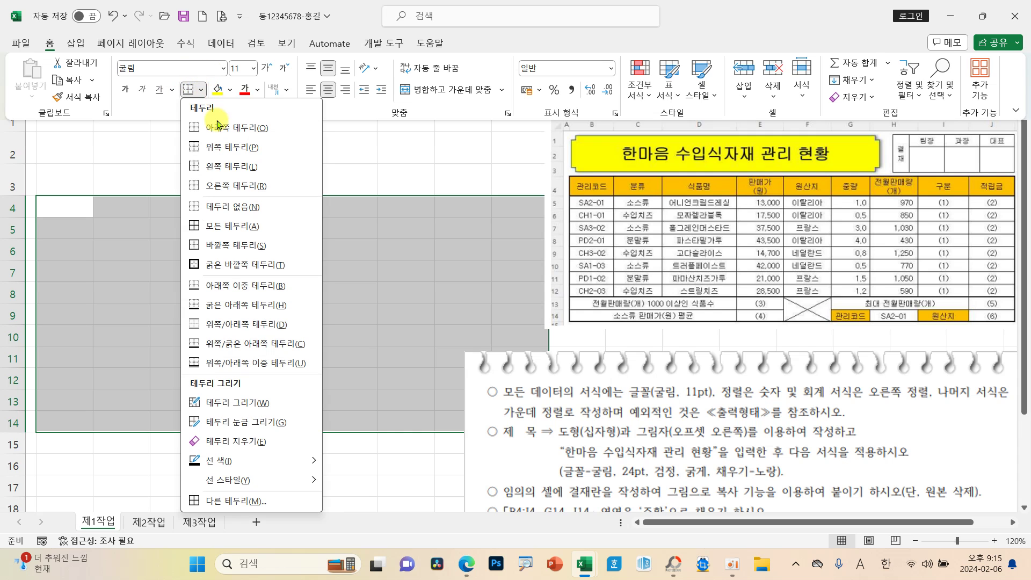
left_click(224, 232)
left_click(202, 93)
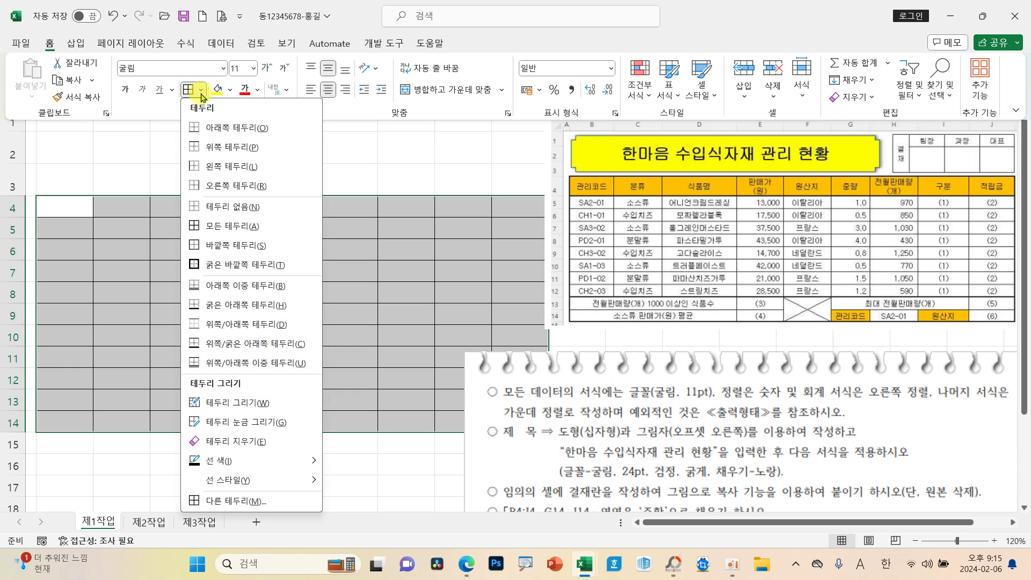
left_click(230, 264)
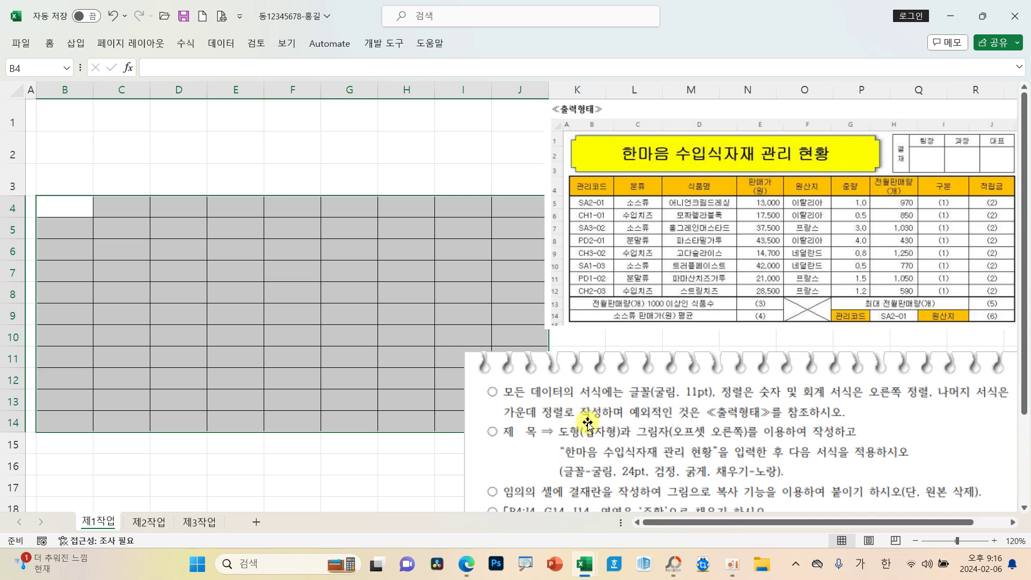
left_click_drag(588, 424, 692, 401)
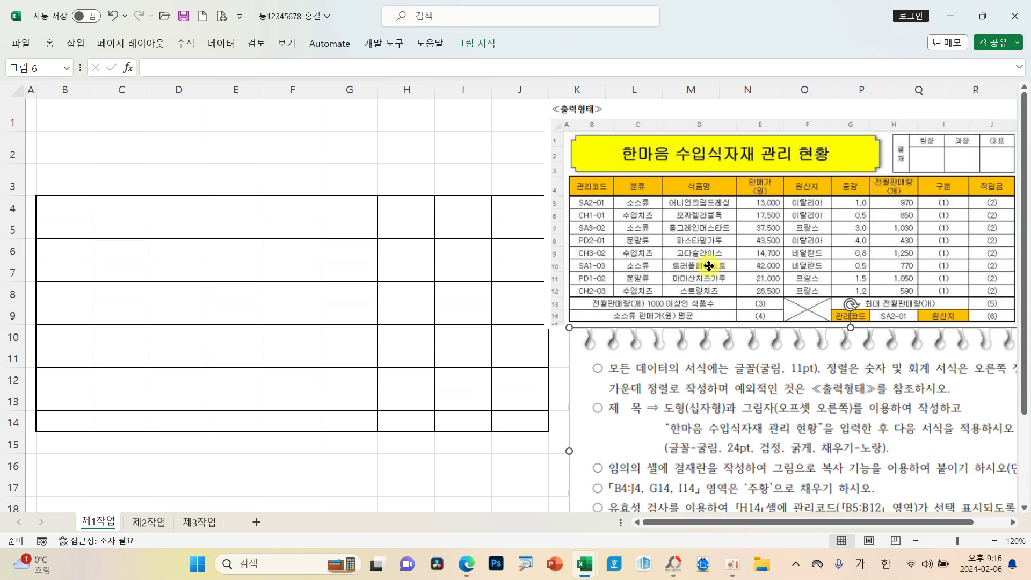
left_click_drag(709, 266, 718, 268)
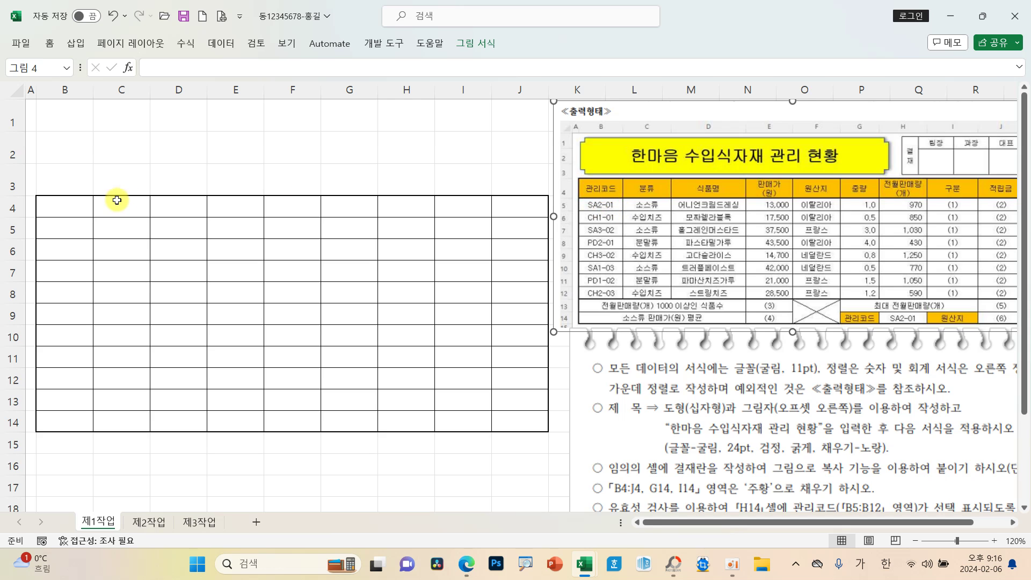
Enter the headers 관리코드, 분류 and 식품명 in cells B4 to D4.
left_click(62, 209)
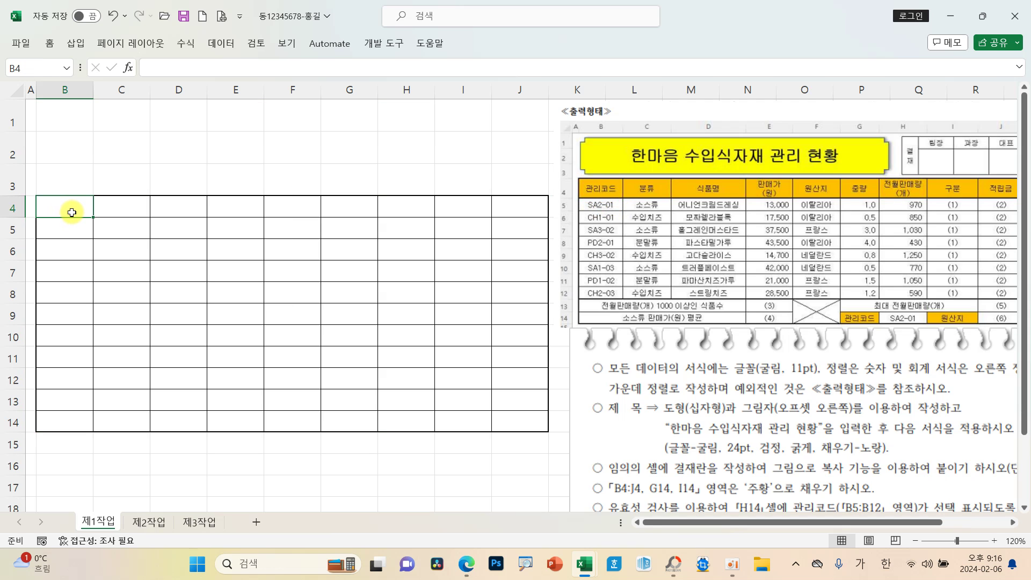
type("ㄱ")
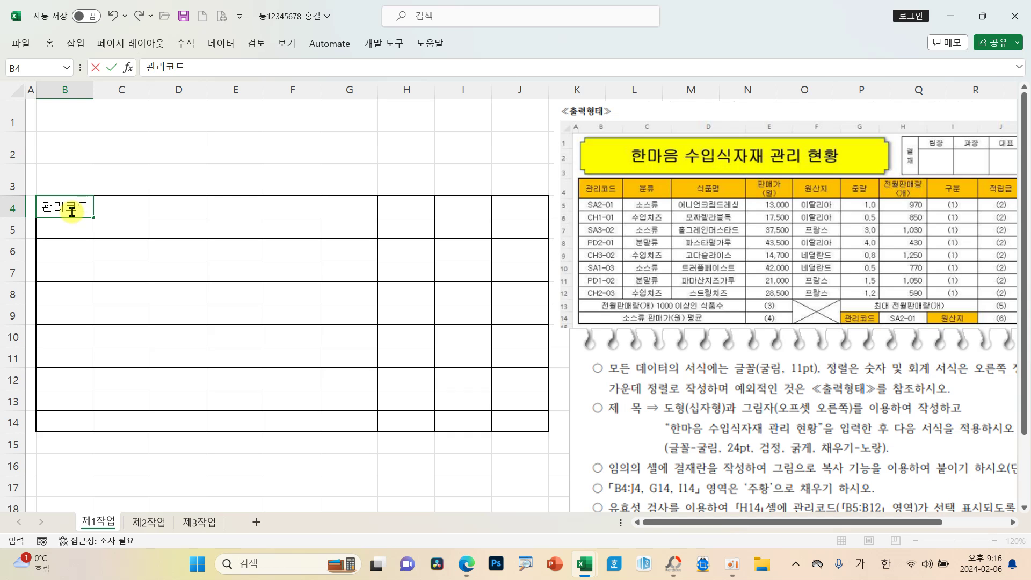
type("관리코드")
key("Tab")
type("ㅂ")
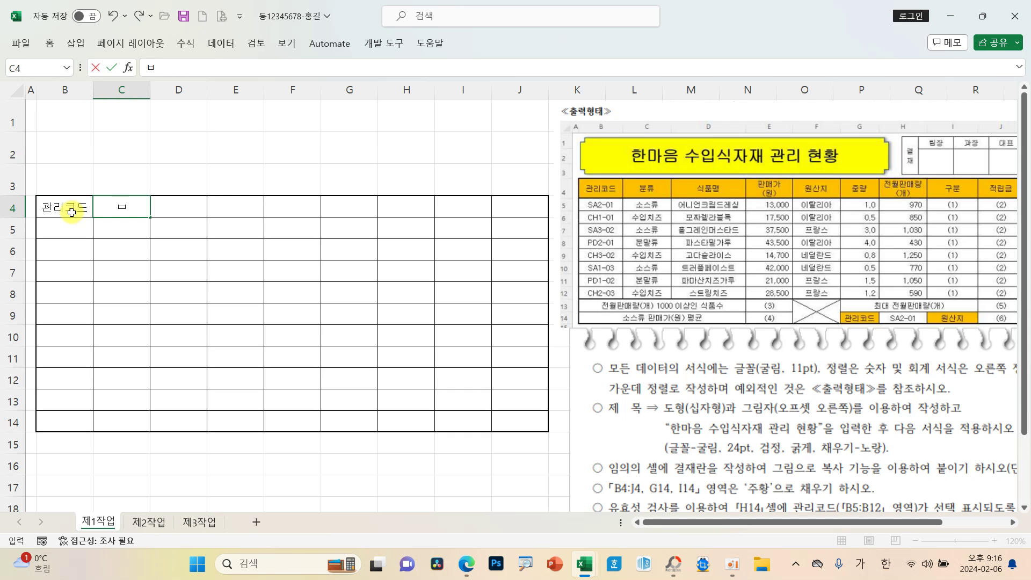
key("Tab")
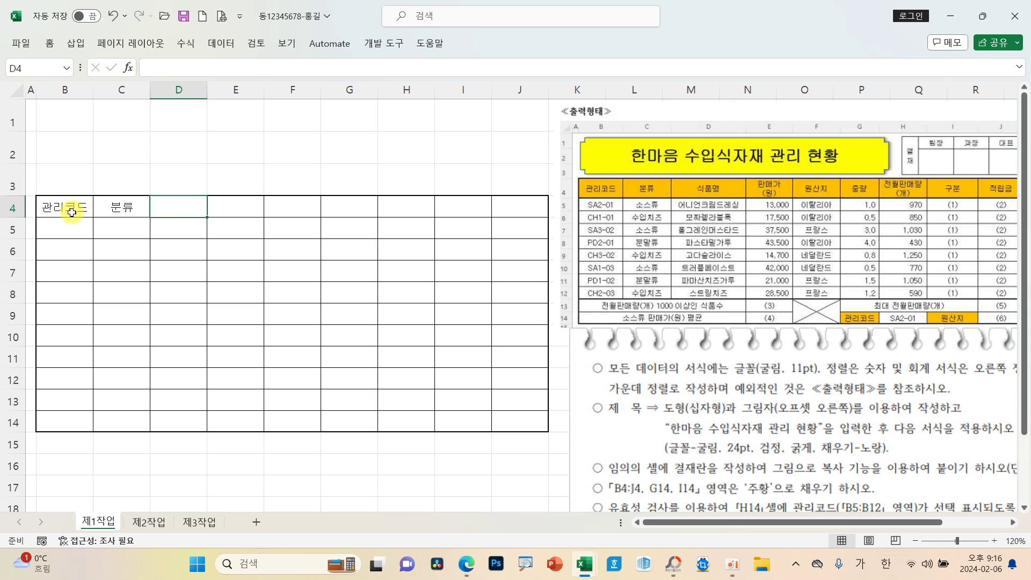
type("식품명")
key("Tab")
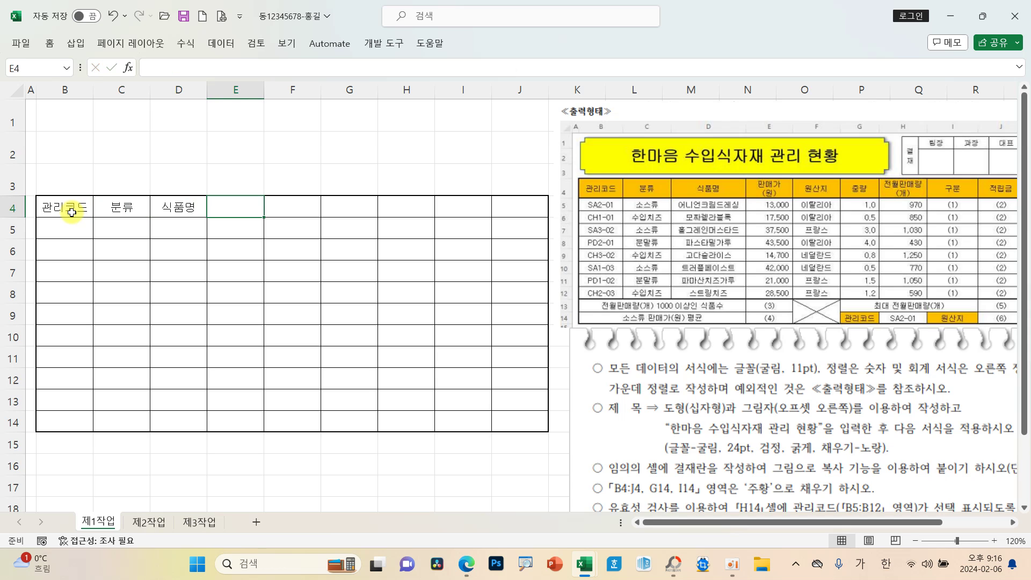
Enter the headers 판매가 with (원) on a second line, 원산지 and 중량 in cells E4 to G4.
type("ㅍ매가")
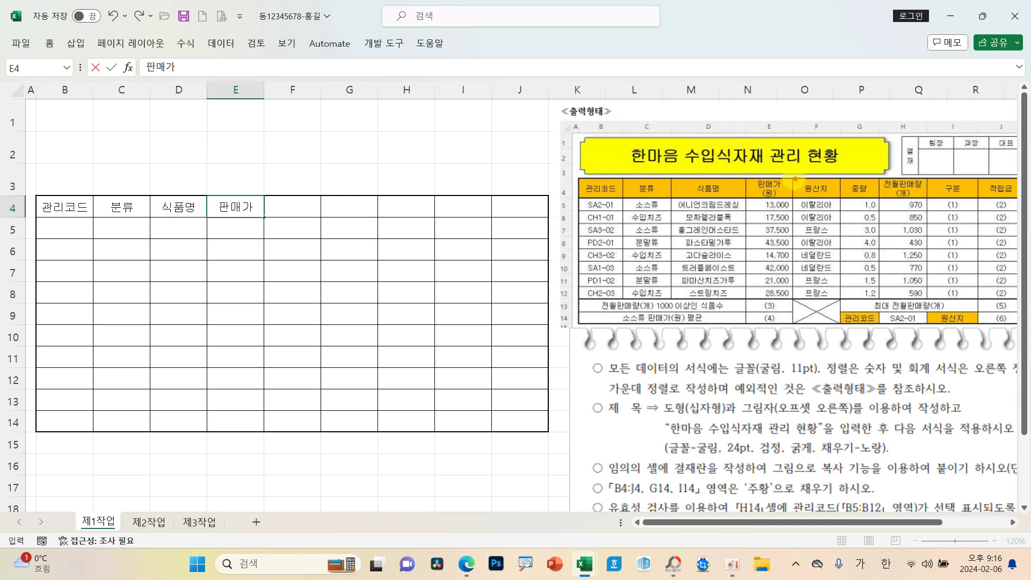
mouse_move(793, 177)
left_mouse_down()
mouse_move(757, 175)
mouse_move(747, 196)
mouse_move(790, 198)
mouse_move(791, 184)
left_mouse_up()
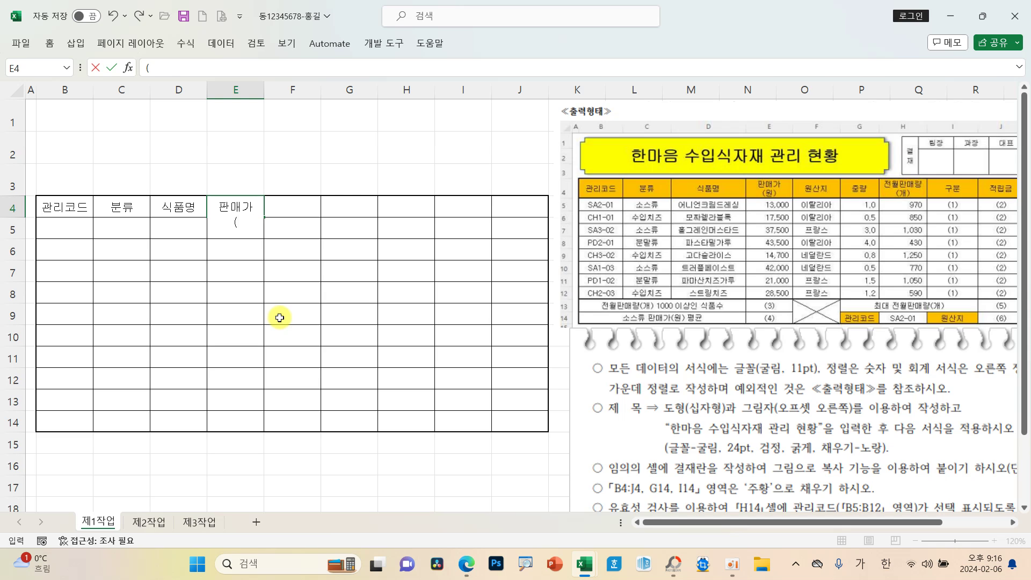
key("Tab")
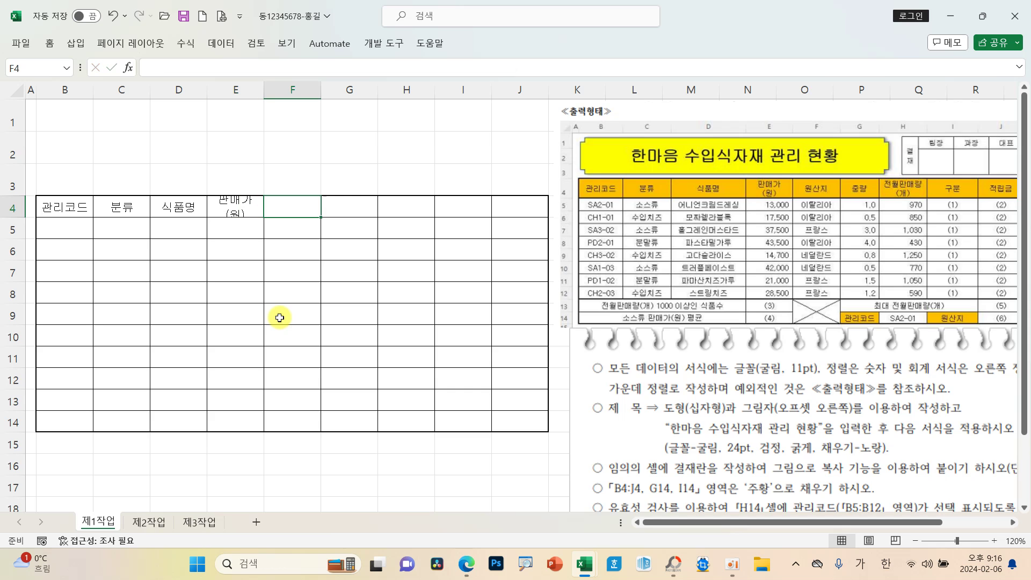
type("워")
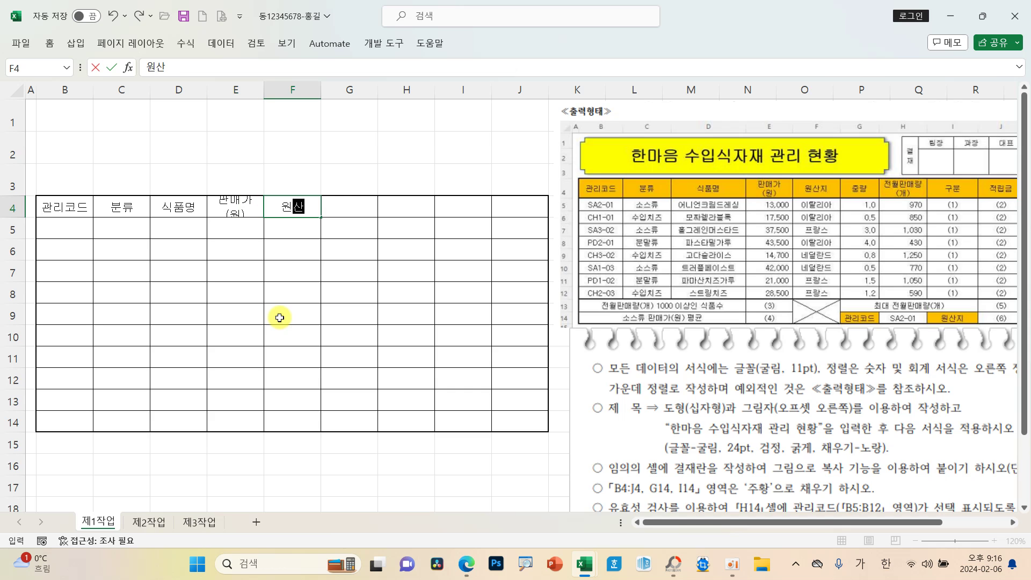
type("ㄴ산지")
key("Tab")
type("중")
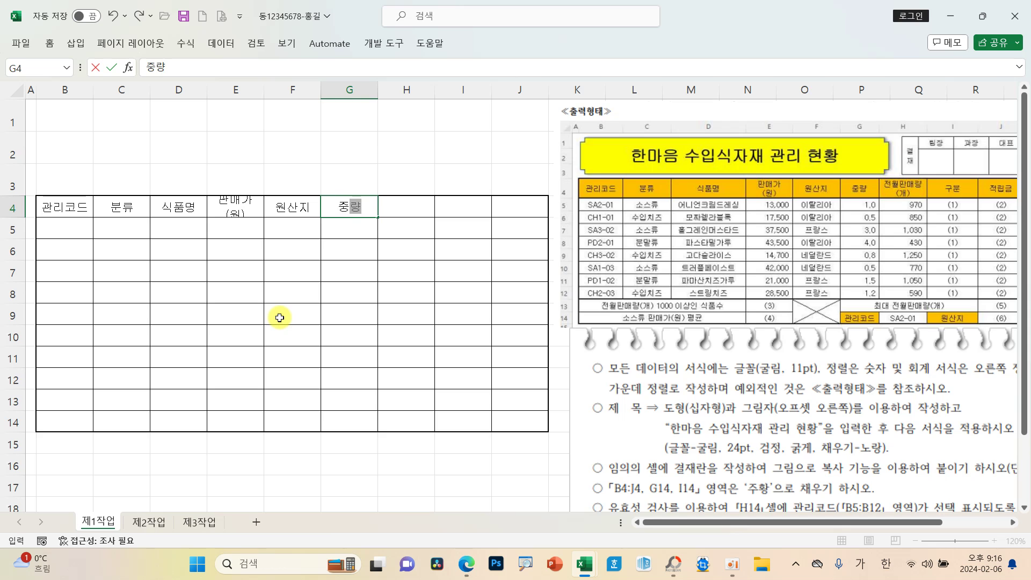
key("Tab")
Enter the headers 전월판매량 with (개) on a second line, 구분 and 적립금 in cells H4 to J4.
type("전")
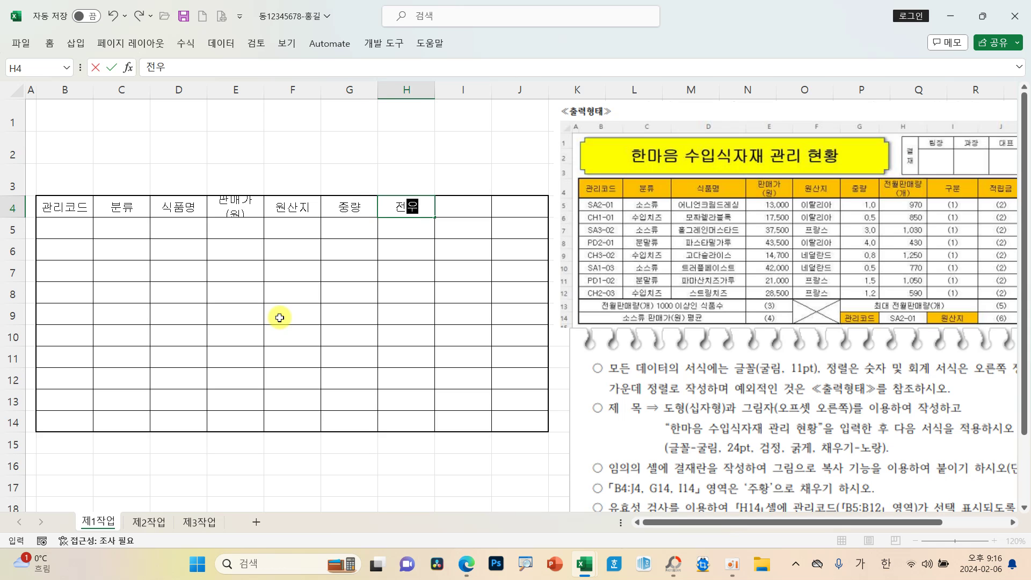
type("월판매")
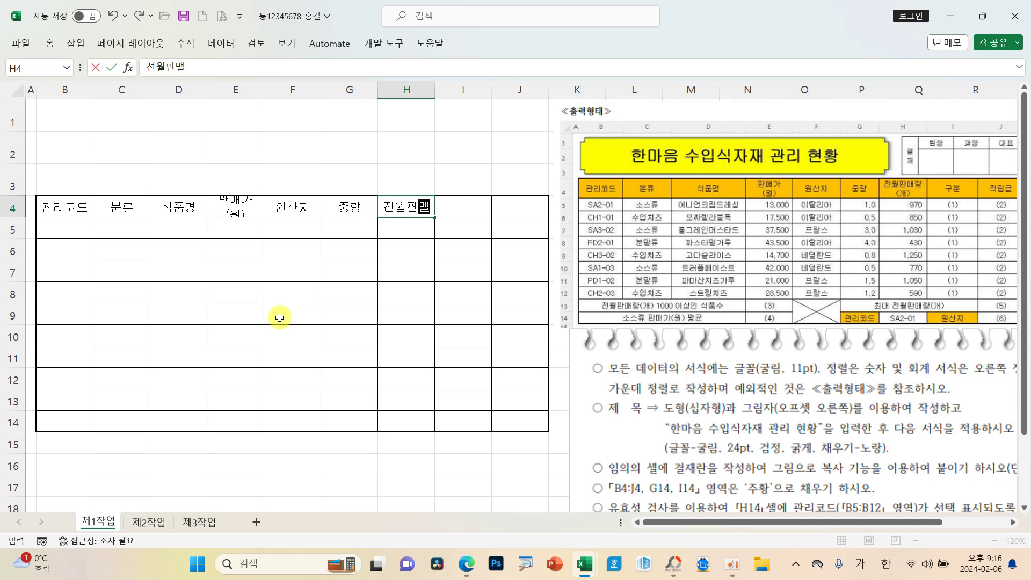
type("량")
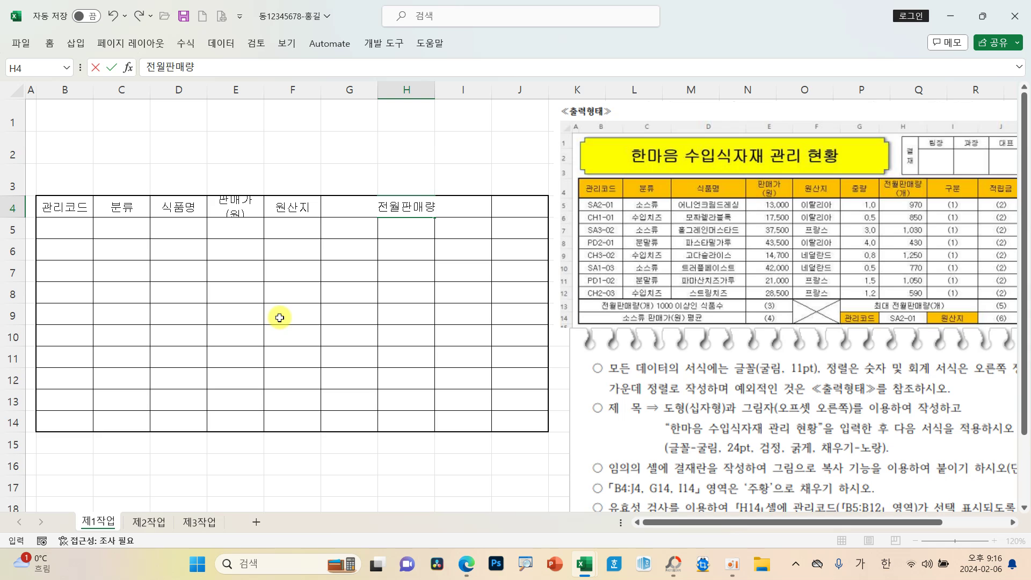
key("alt+Return")
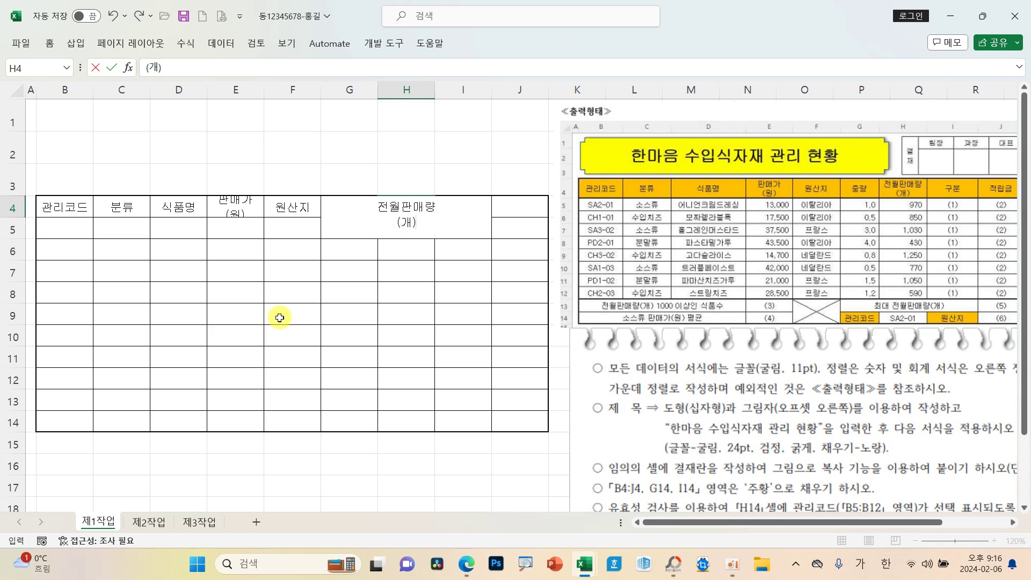
key("Tab")
type("구분")
key("Tab")
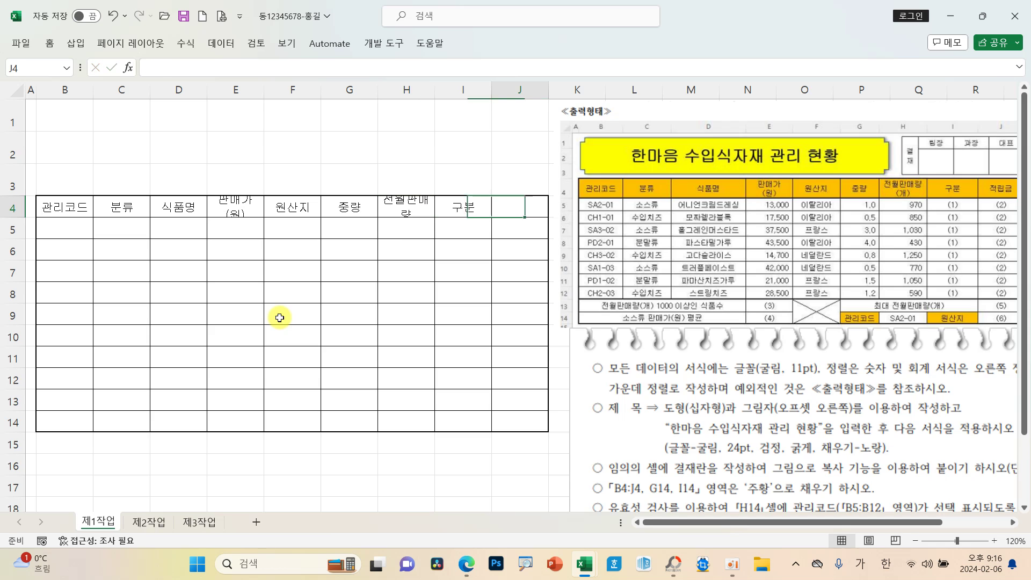
type("적리")
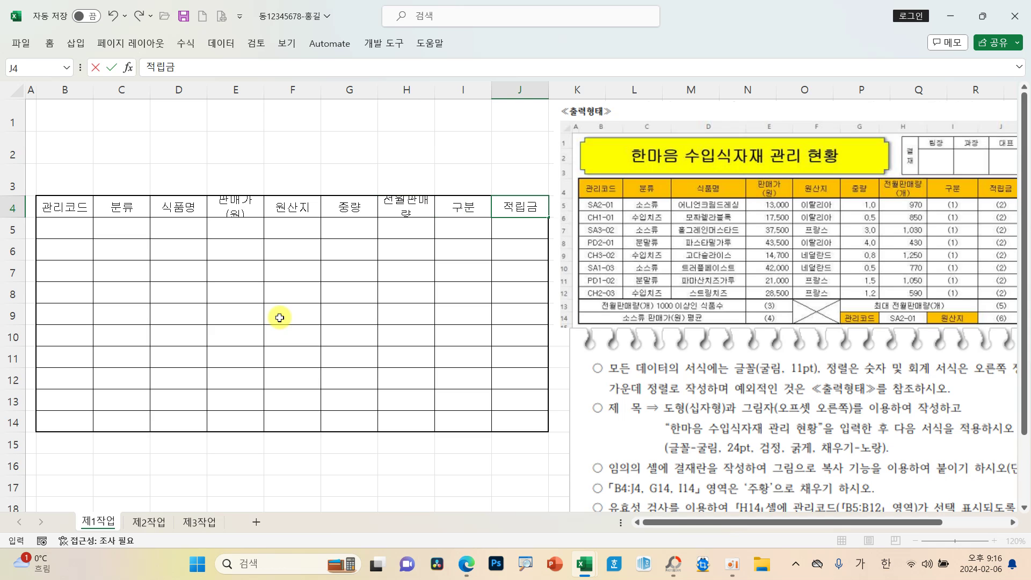
type("금")
left_click(280, 318)
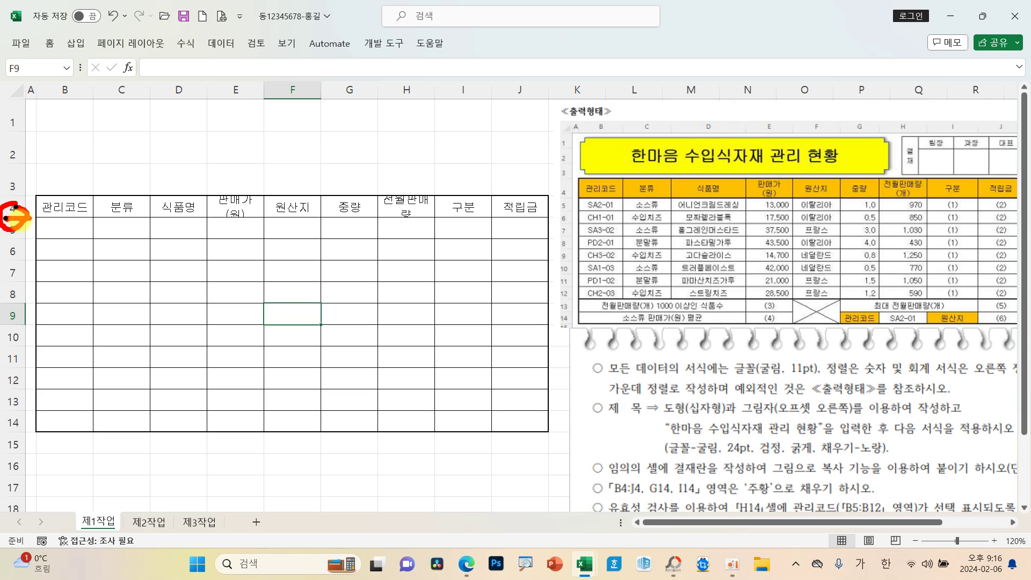
Widen columns D, F and H, and fit the height of row 4 to its two-line headers.
left_click_drag(12, 218, 13, 241)
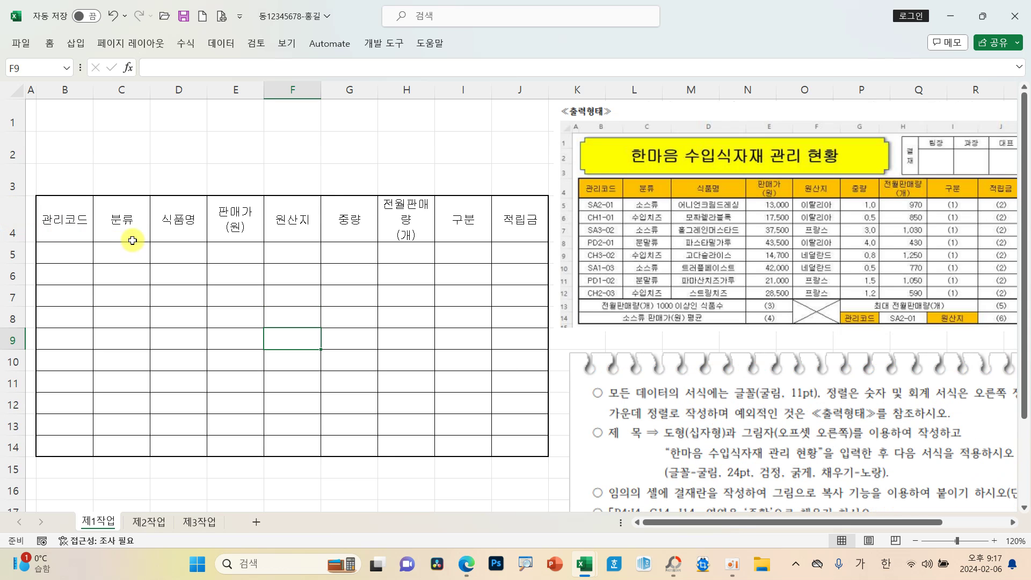
left_click_drag(322, 94, 343, 95)
left_click_drag(456, 94, 482, 90)
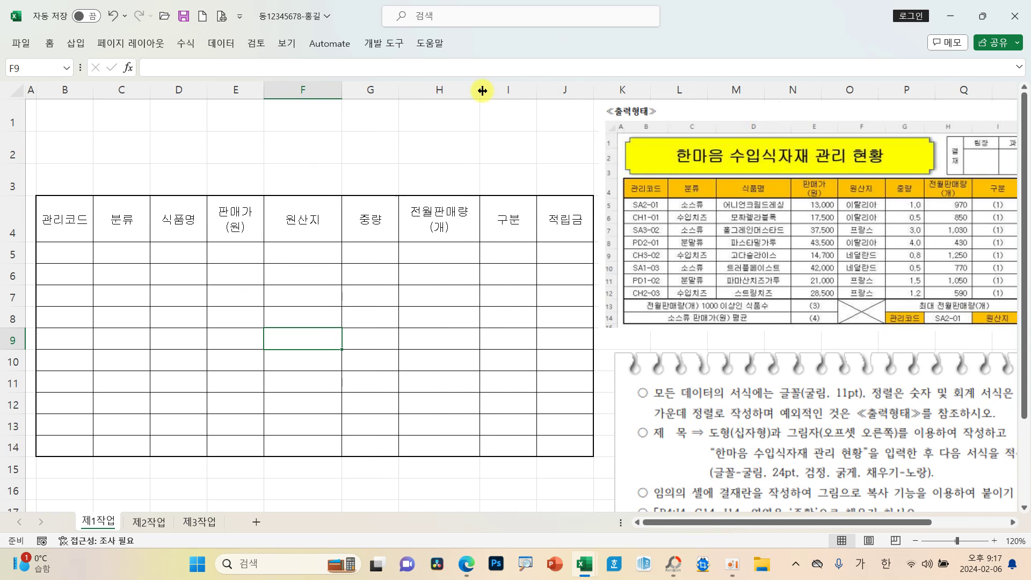
double_click(15, 241)
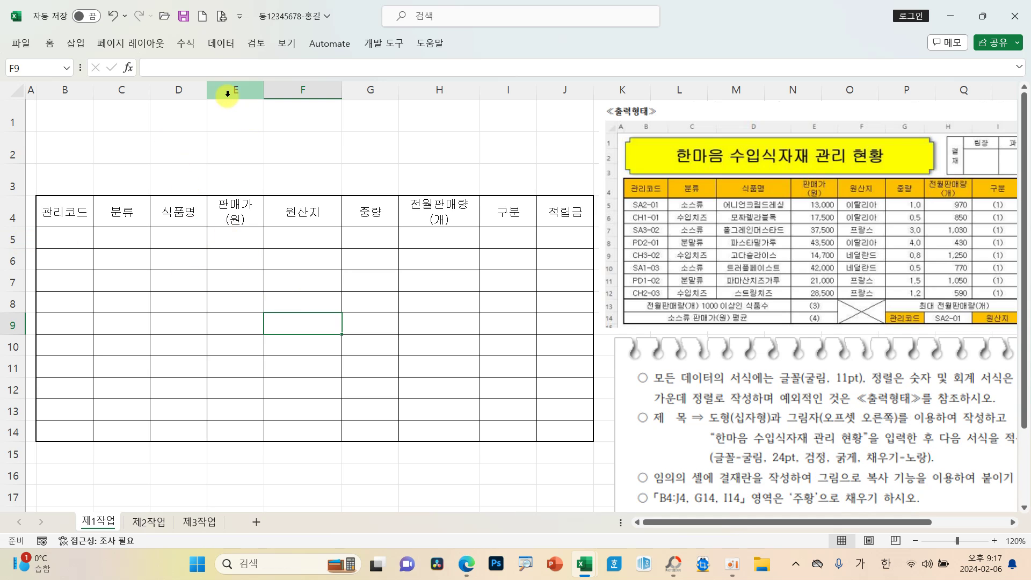
left_click_drag(208, 94, 257, 94)
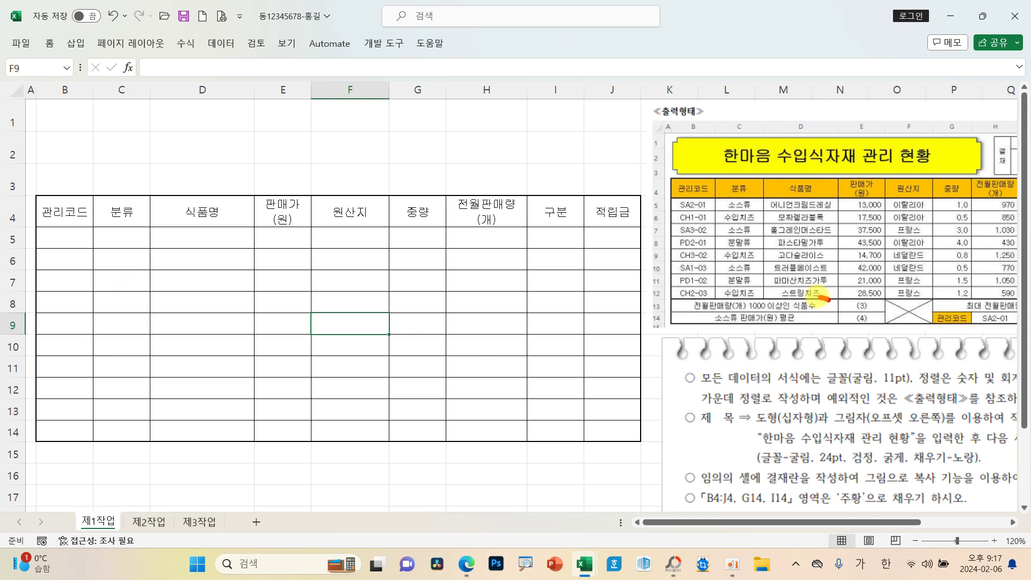
Merge and center B13:D13 and, separately, B14:D14, following the output example.
mouse_move(827, 298)
left_mouse_down()
mouse_move(692, 291)
mouse_move(677, 309)
mouse_move(805, 313)
mouse_move(831, 295)
left_mouse_up()
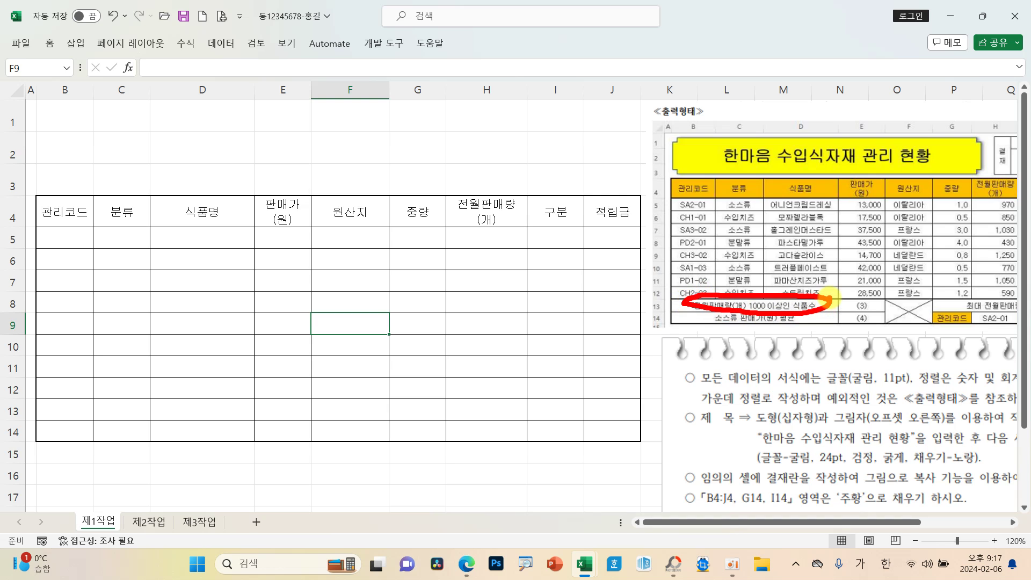
left_click_drag(34, 399, 253, 421)
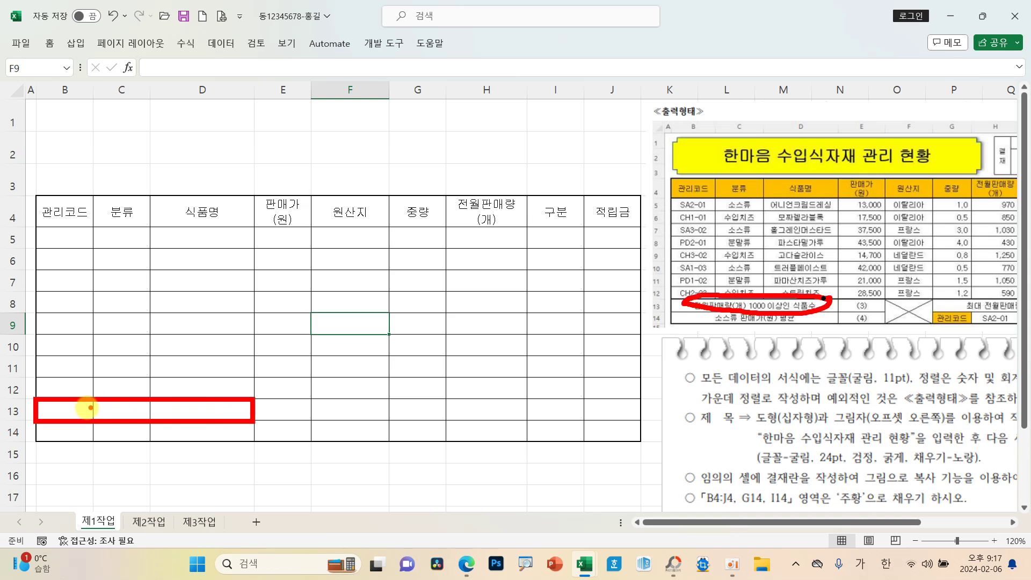
left_click_drag(69, 410, 202, 414)
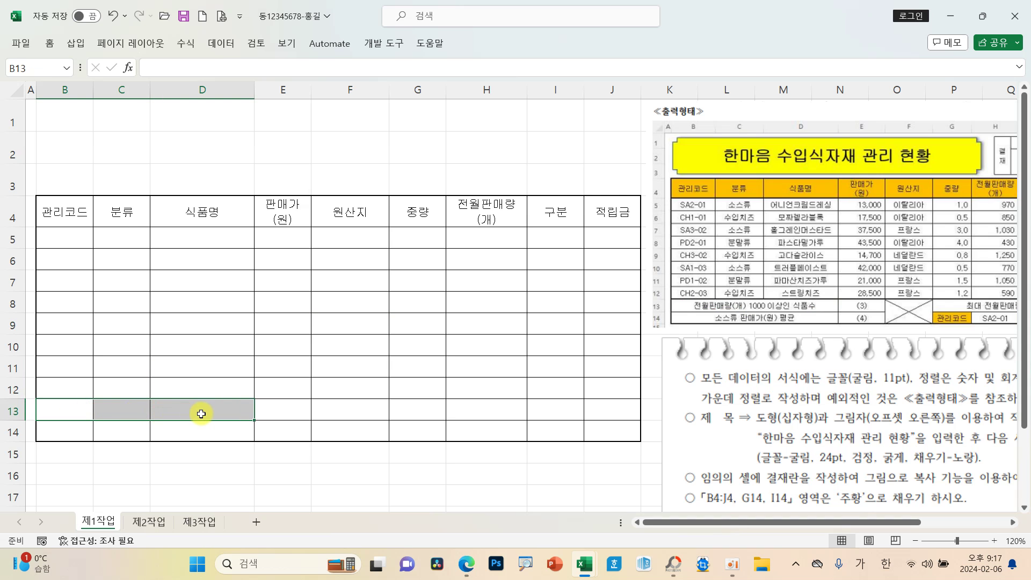
left_click(49, 43)
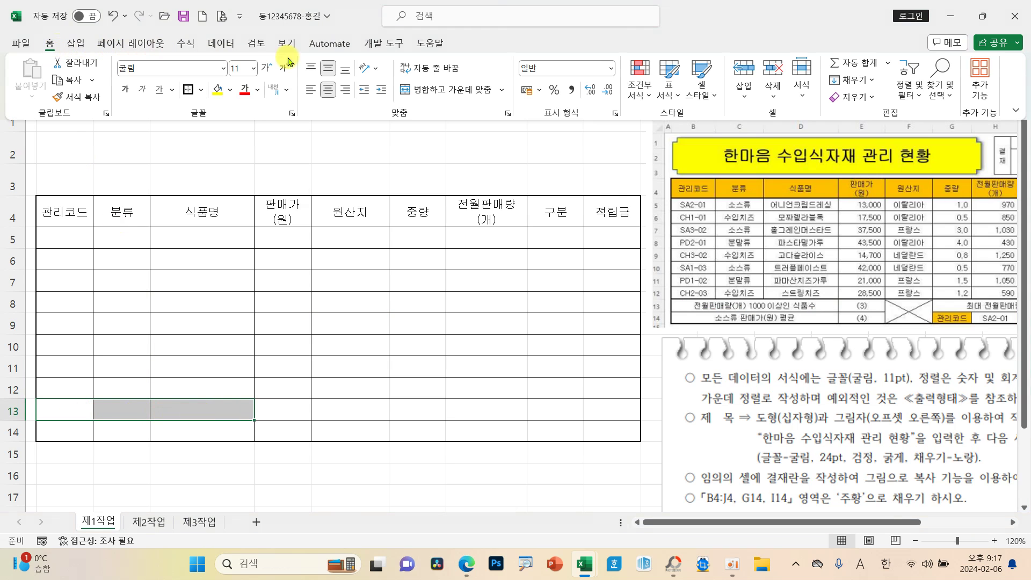
left_click(427, 95)
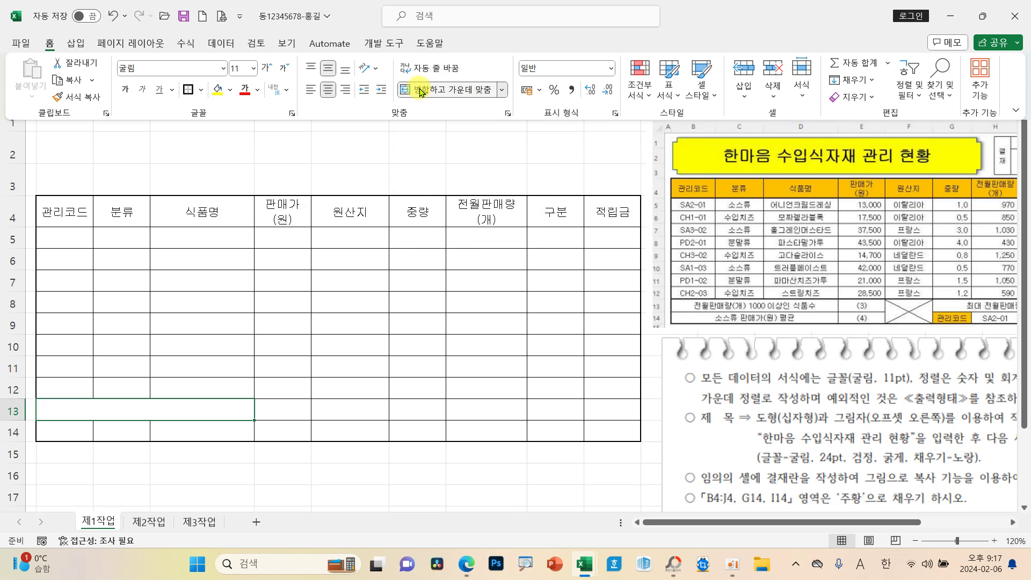
left_click(71, 430)
left_click_drag(70, 431, 191, 430)
left_click(48, 44)
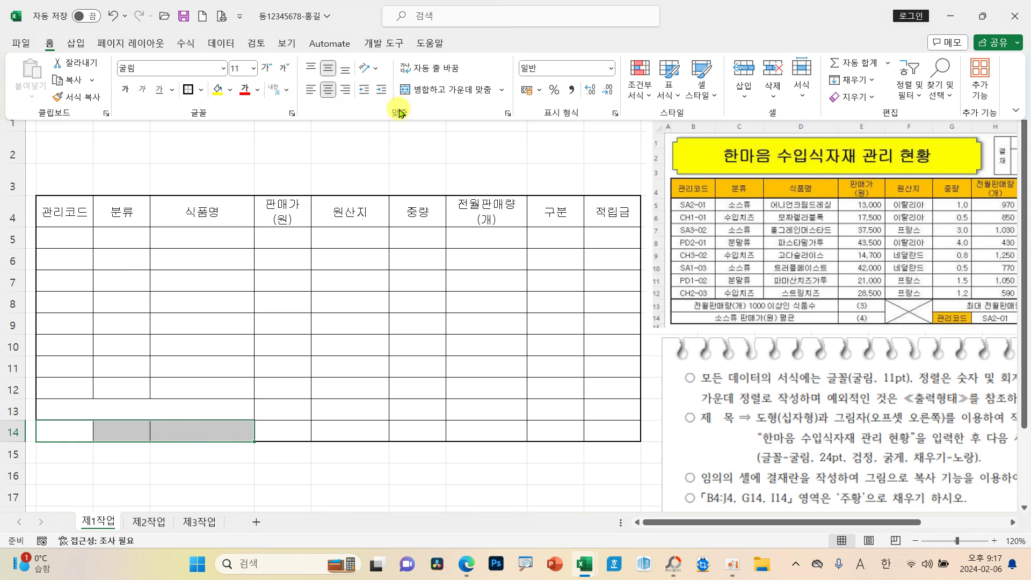
left_click(419, 91)
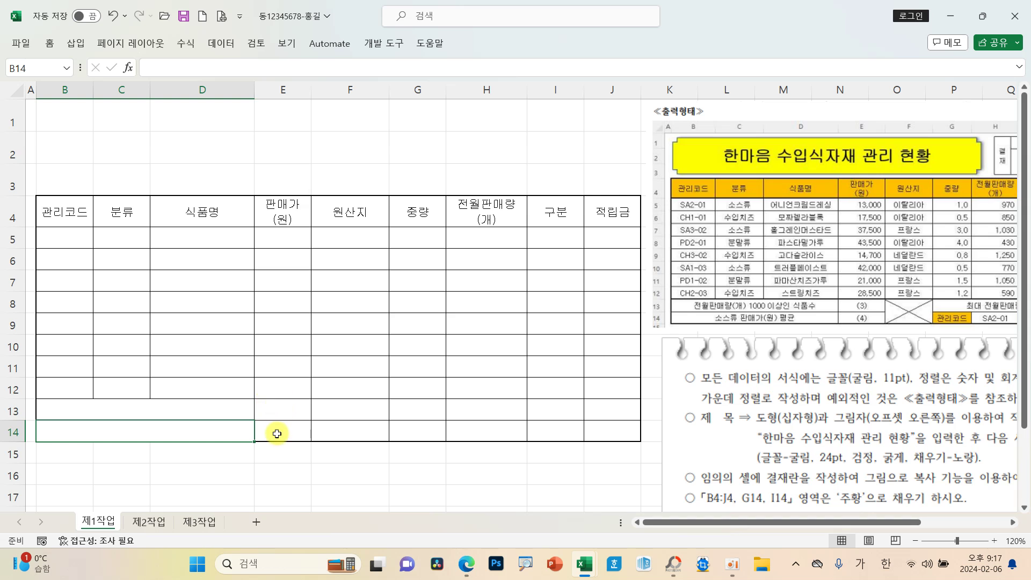
Merge and center cells F13:F14.
left_click(328, 416)
left_click_drag(328, 417, 332, 428)
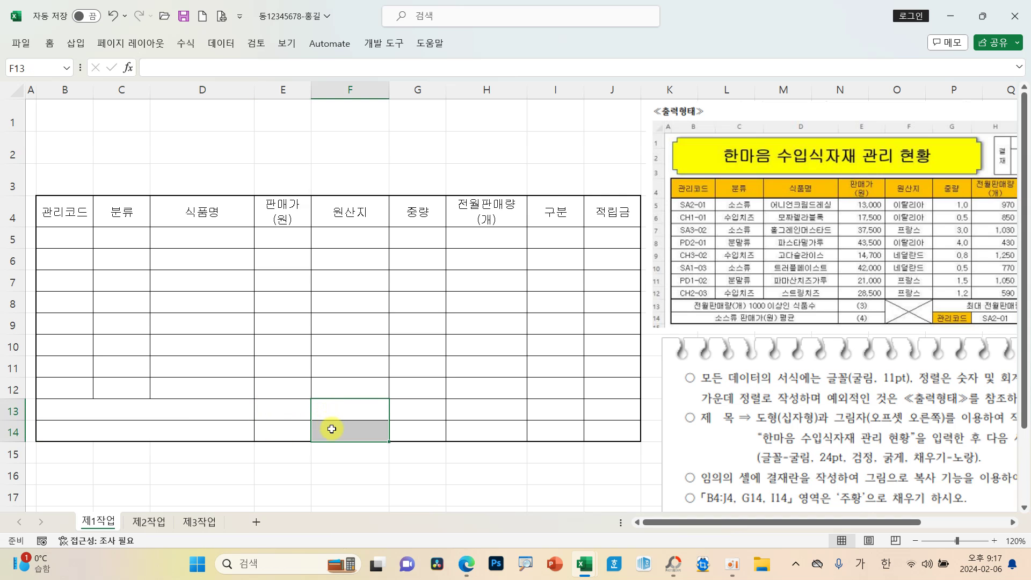
left_click(49, 43)
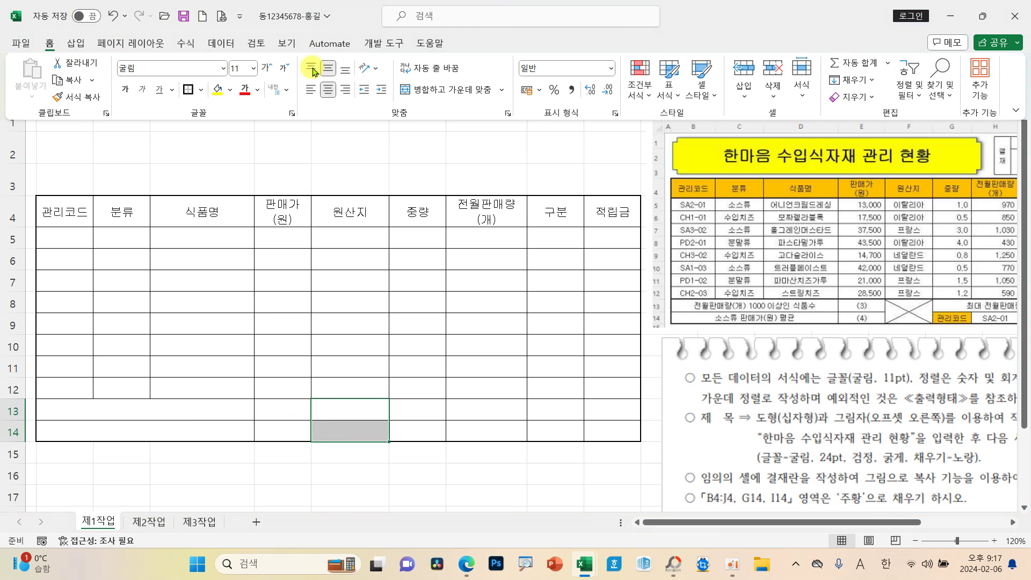
left_click(415, 90)
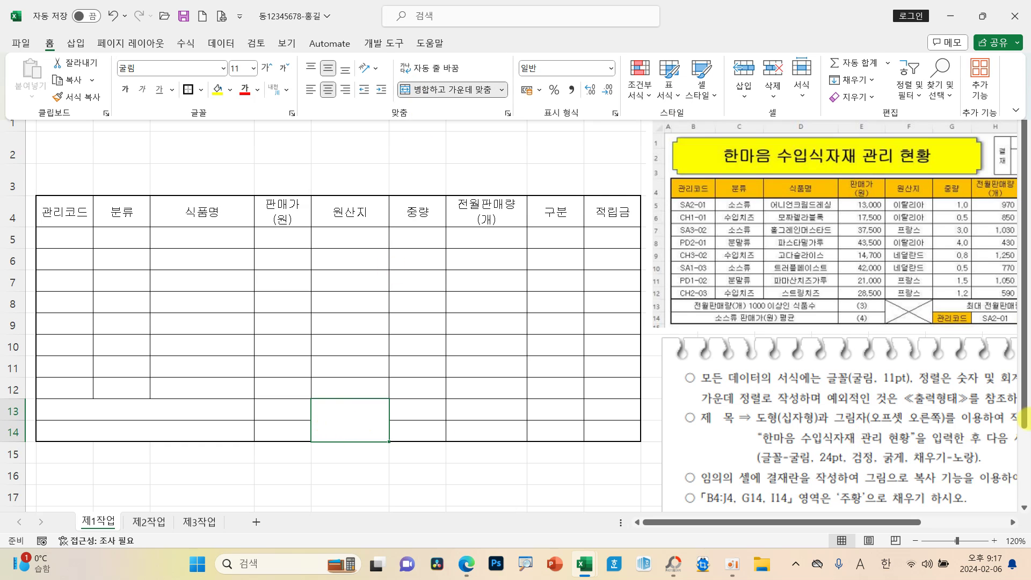
Add both diagonal borders to the merged cell F13:F14 so that they form an X.
mouse_move(927, 302)
left_mouse_down()
mouse_move(898, 301)
mouse_move(928, 327)
mouse_move(930, 298)
left_mouse_up()
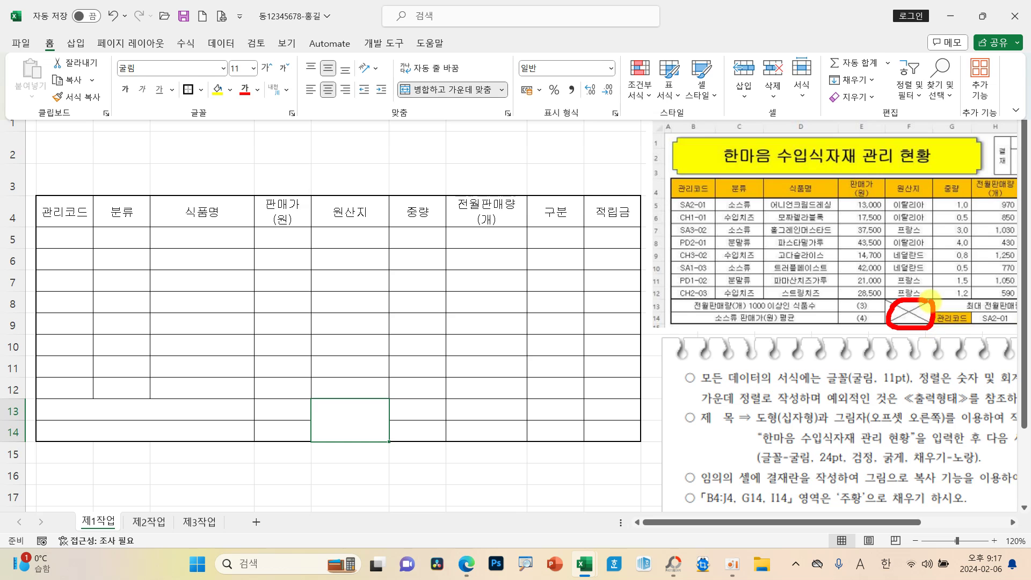
key("Escape")
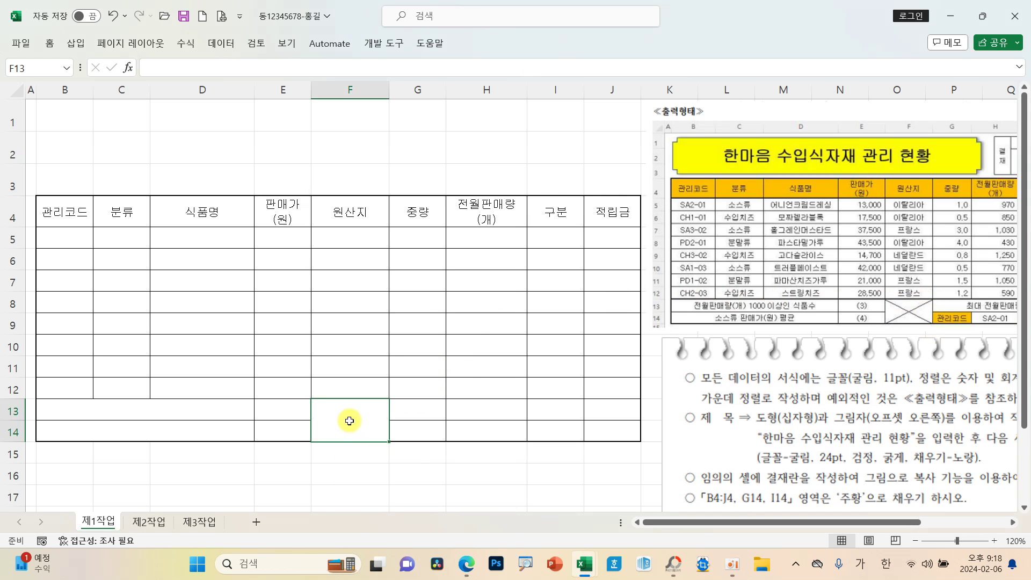
right_click(350, 425)
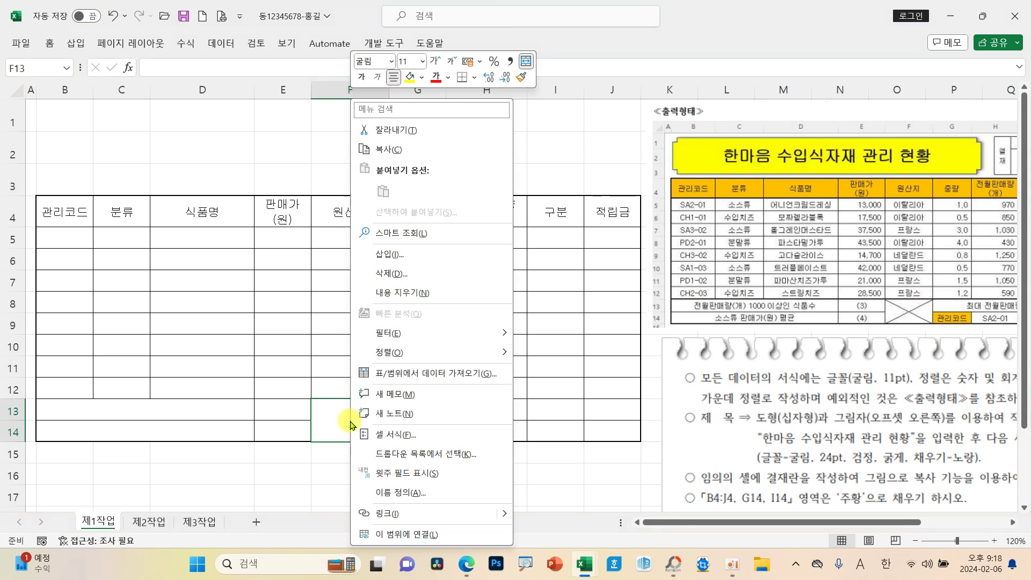
left_click(407, 440)
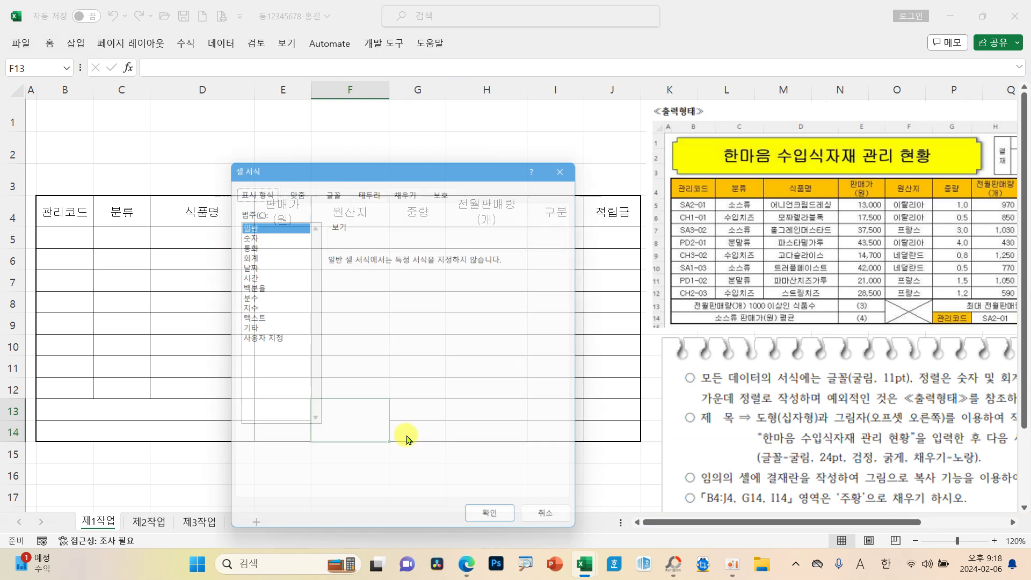
left_click_drag(381, 173, 419, 119)
left_click(418, 127)
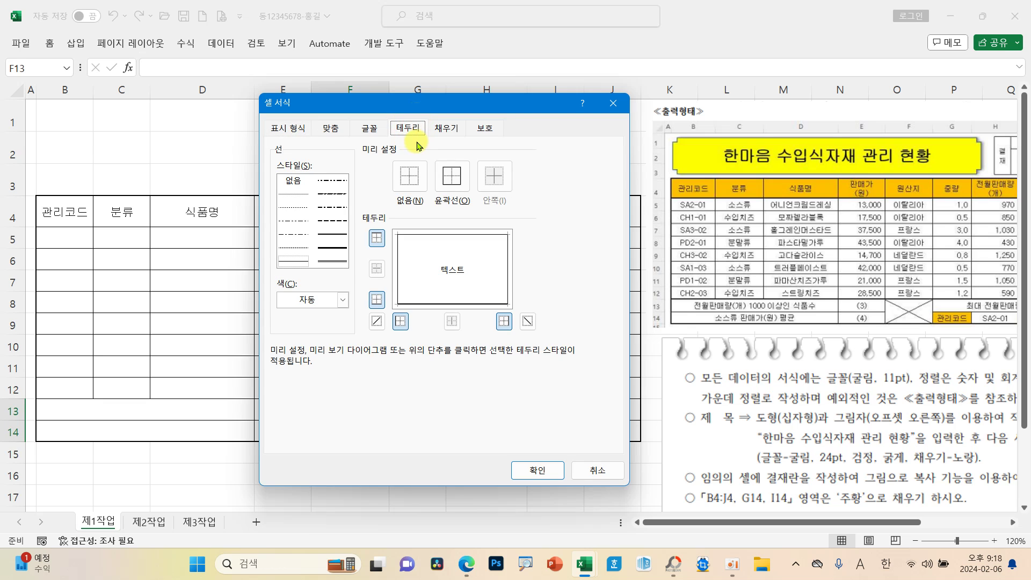
left_click(377, 321)
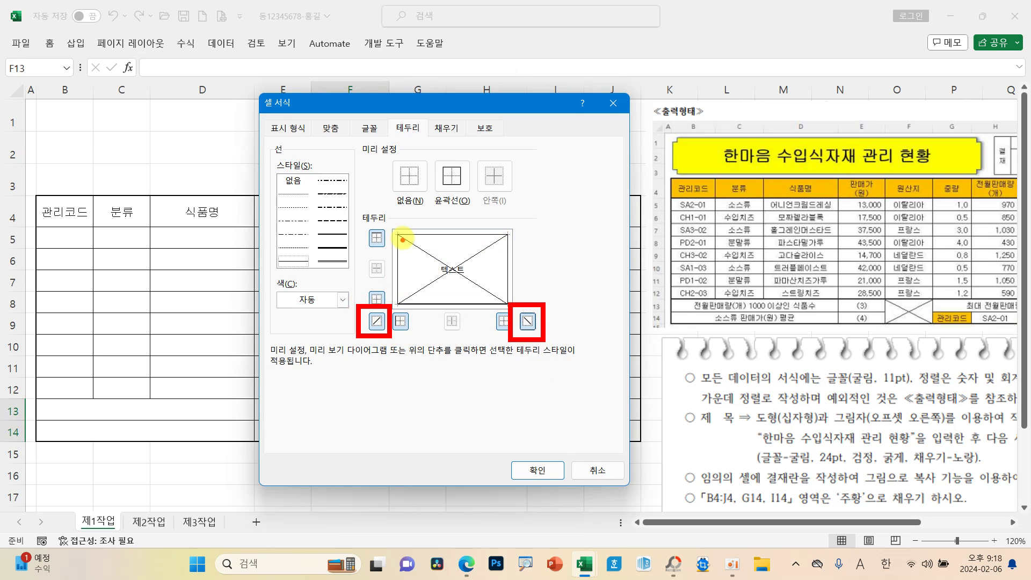
left_click(537, 471)
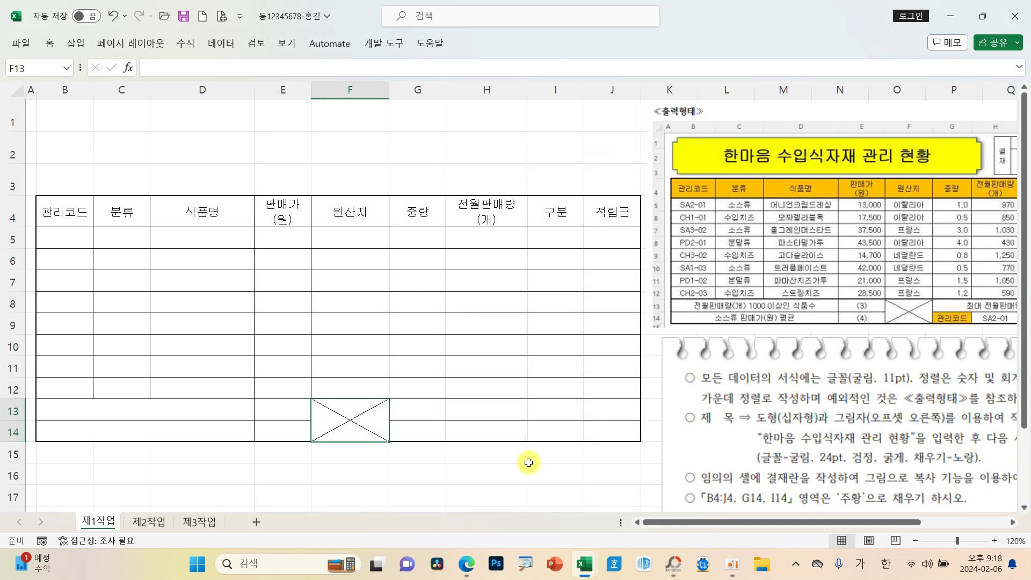
Merge and center G13:I13, moving the output example picture over to show its last columns and back clear of column J.
left_click_drag(811, 292, 693, 289)
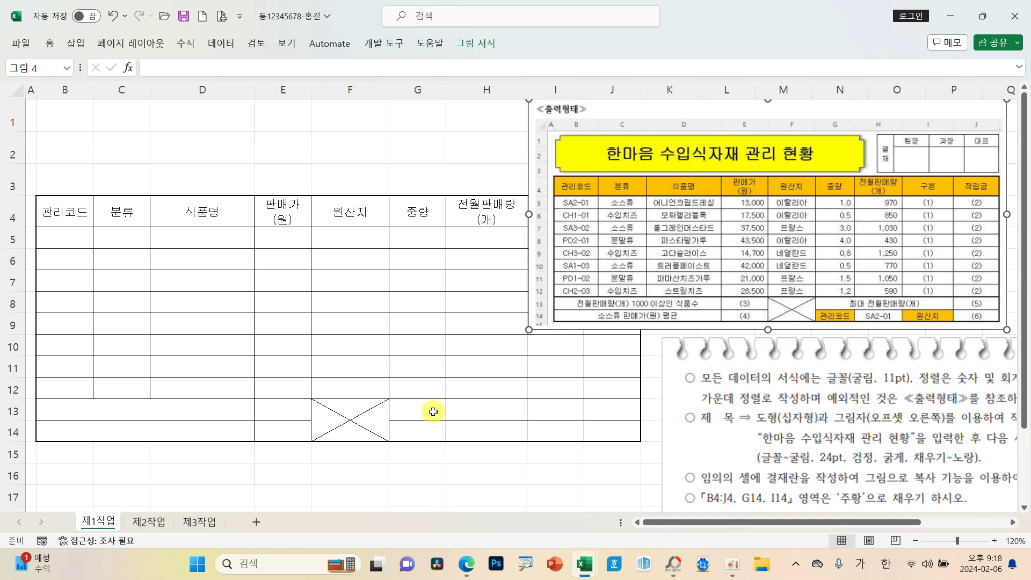
left_click_drag(431, 411, 541, 415)
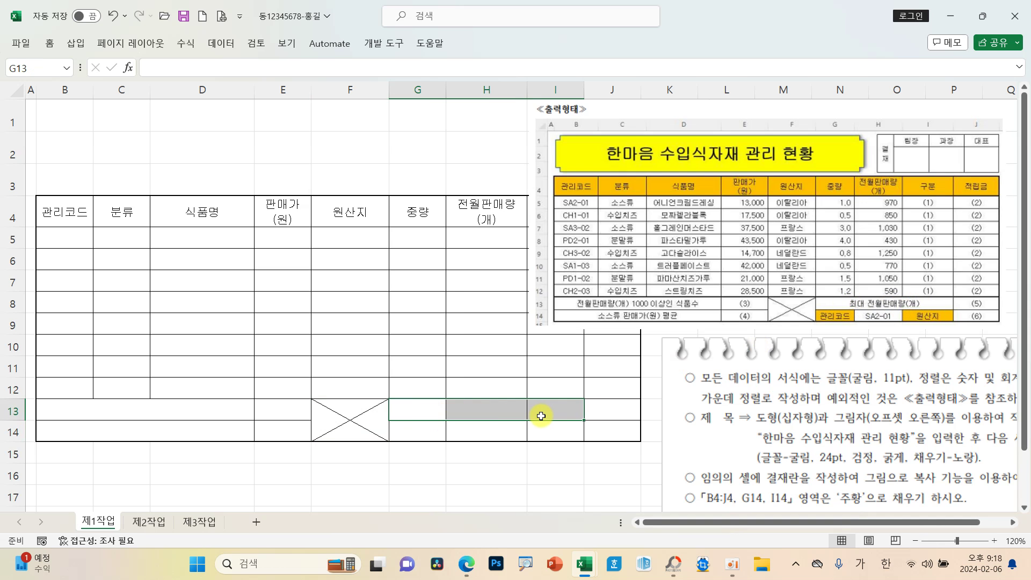
left_click(49, 44)
left_click(445, 90)
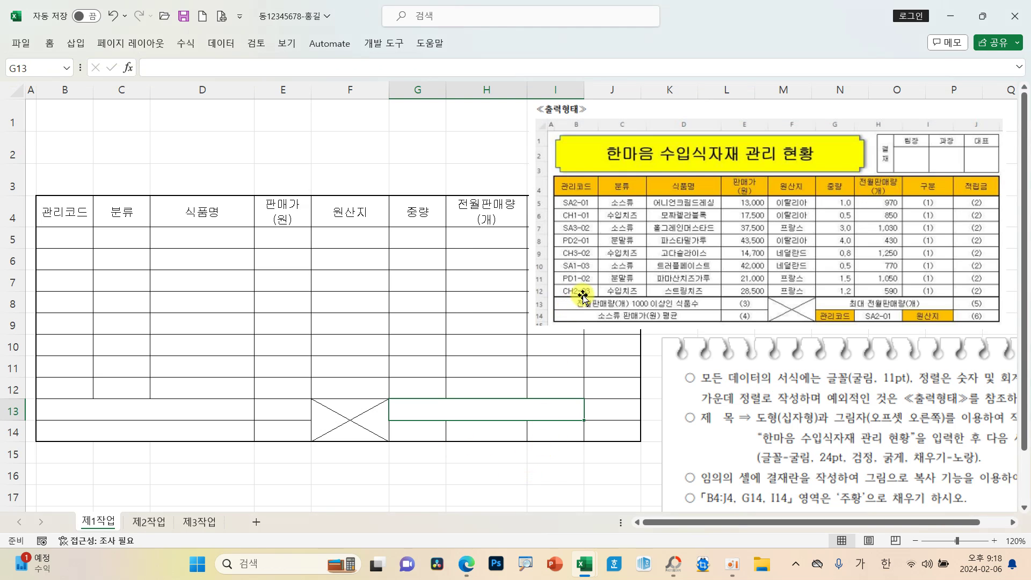
mouse_move(583, 296)
left_mouse_down()
mouse_move(698, 300)
mouse_move(567, 293)
left_mouse_up()
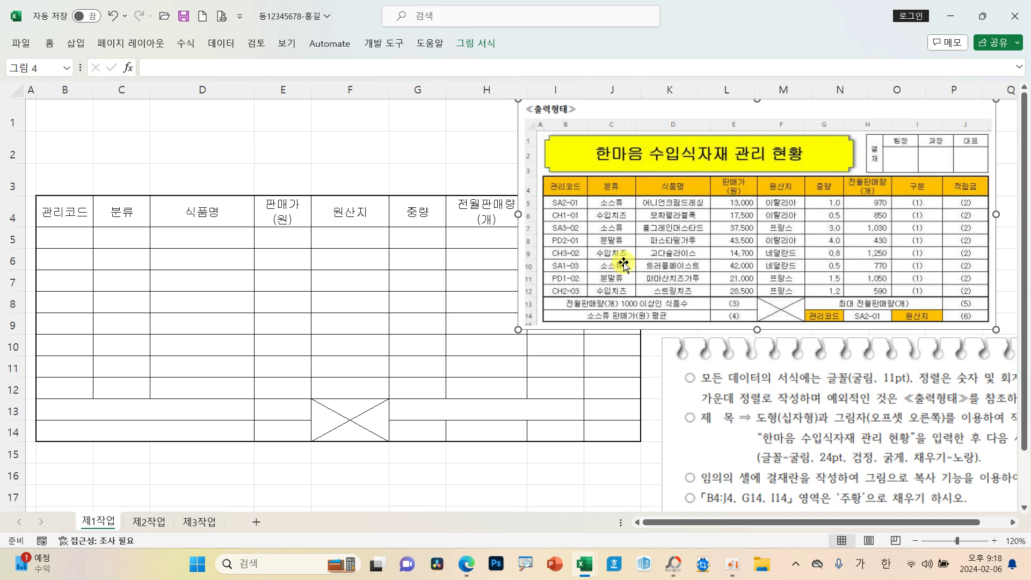
left_click_drag(622, 262, 754, 265)
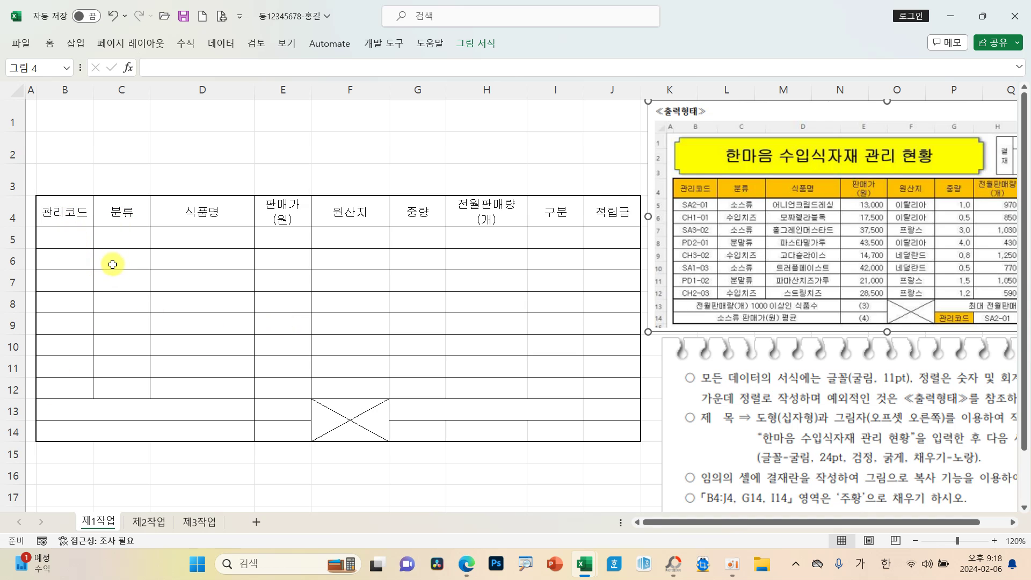
mouse_move(62, 225)
left_mouse_down()
mouse_move(61, 402)
mouse_move(83, 379)
left_mouse_up()
left_click_drag(130, 226, 123, 411)
mouse_move(117, 387)
left_mouse_down()
mouse_move(134, 405)
mouse_move(145, 390)
left_mouse_up()
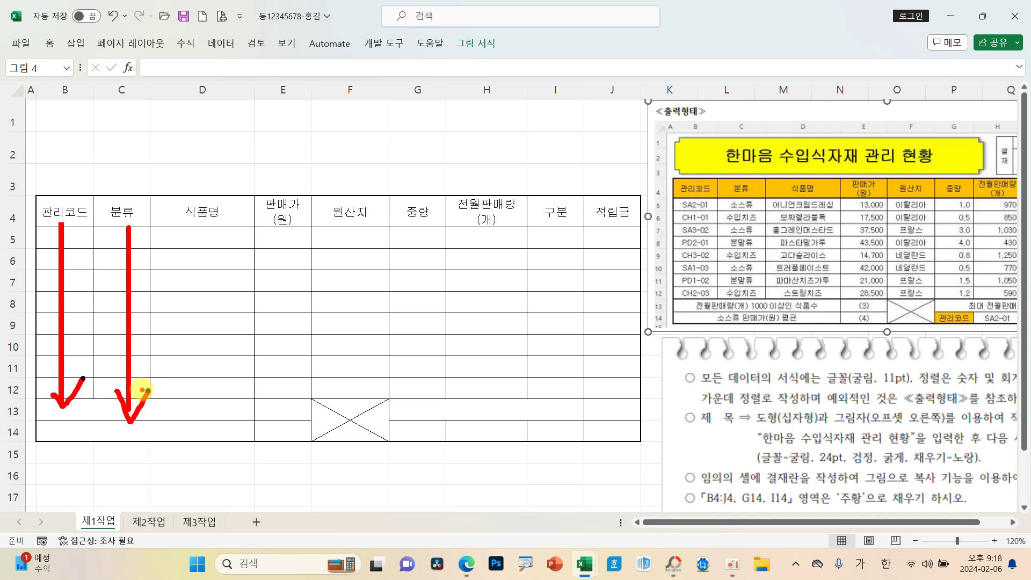
key("Escape")
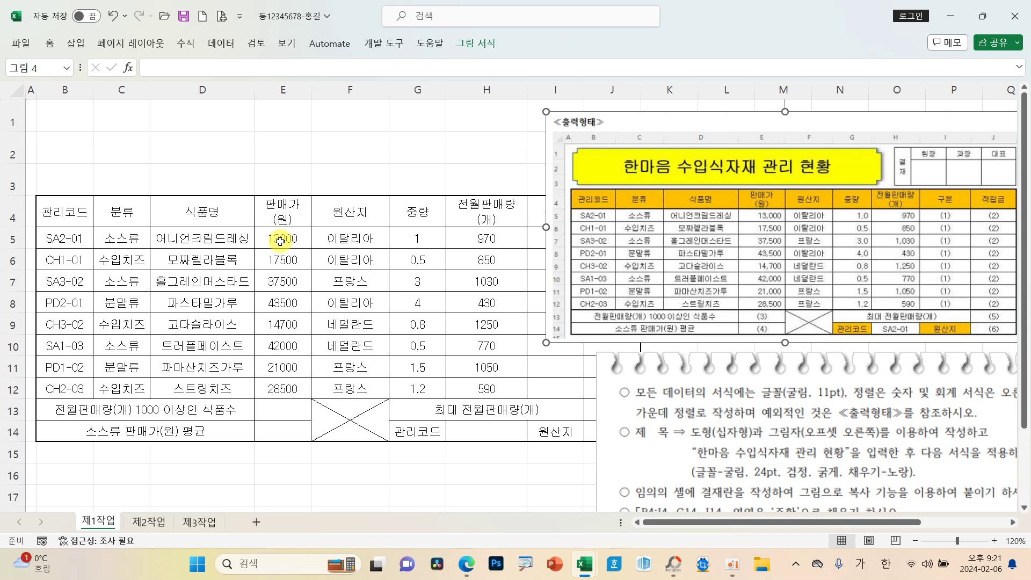
Right-align the numbers in E5:E12 and G5:H12.
mouse_move(254, 223)
left_mouse_down()
mouse_move(317, 333)
mouse_move(313, 399)
left_mouse_up()
mouse_move(386, 226)
left_mouse_down()
mouse_move(503, 312)
mouse_move(524, 399)
left_mouse_up()
left_click_drag(283, 238, 286, 383)
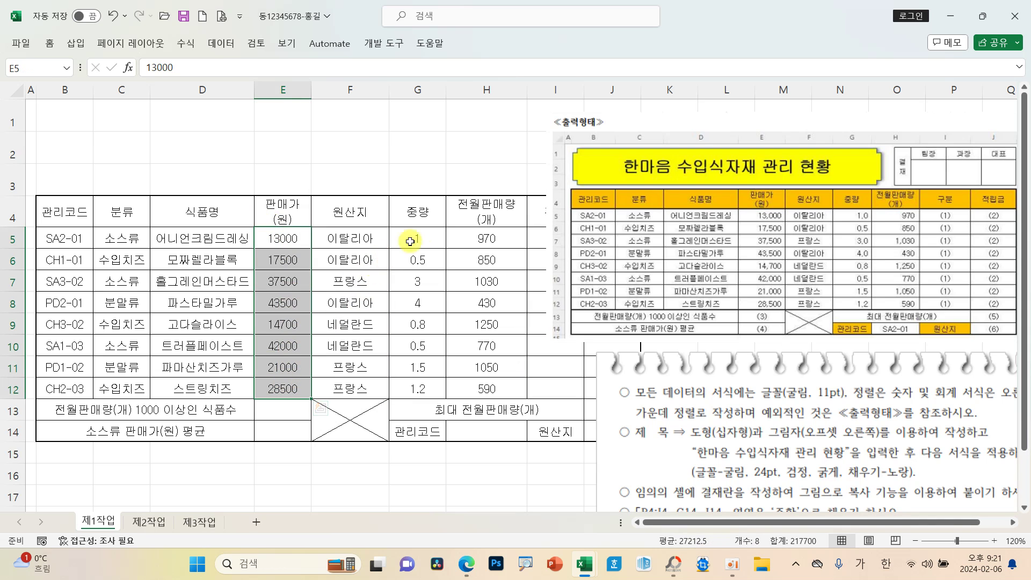
left_click_drag(417, 239, 487, 385)
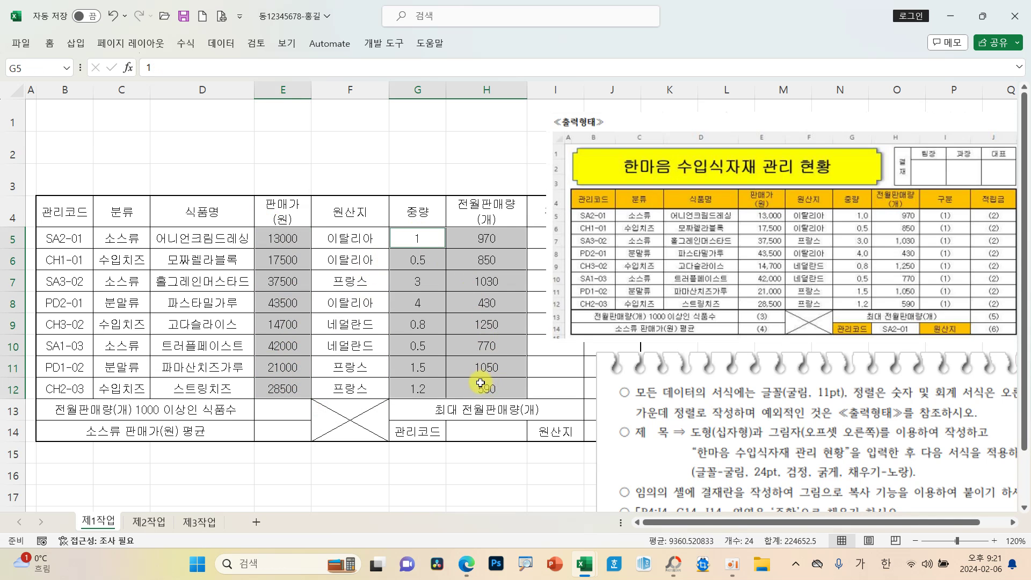
left_click(49, 43)
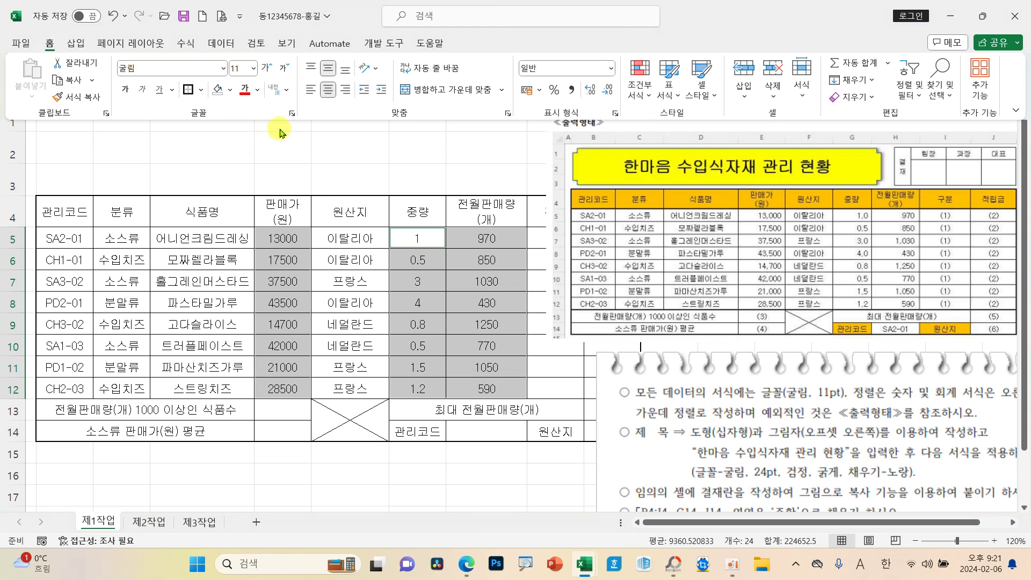
left_click(345, 91)
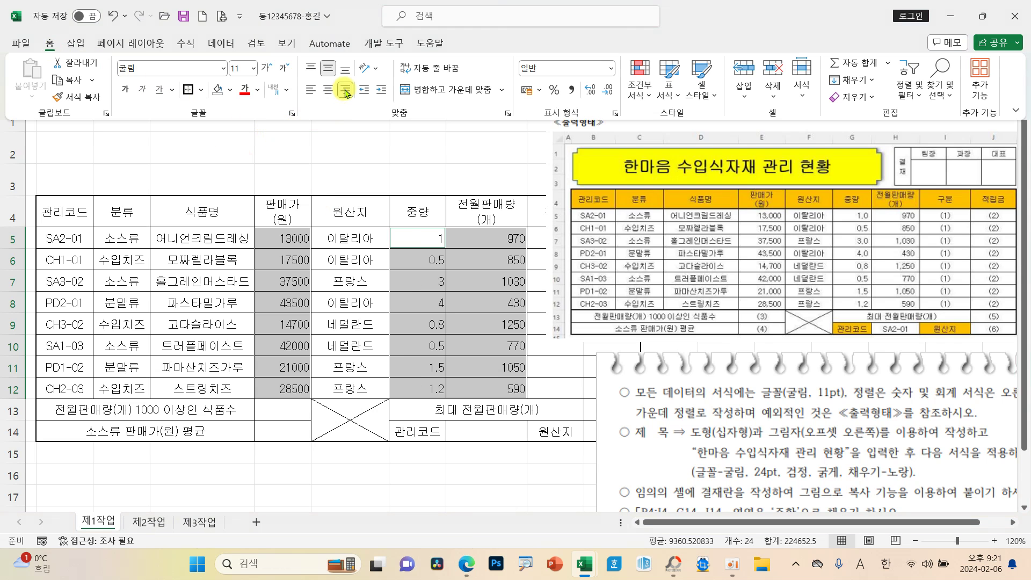
Apply the comma style to the prices in E5:E12 and the sales quantities in H5:H12.
left_click(287, 237)
left_click_drag(289, 242, 285, 386)
left_click_drag(487, 241, 484, 388)
left_click(50, 44)
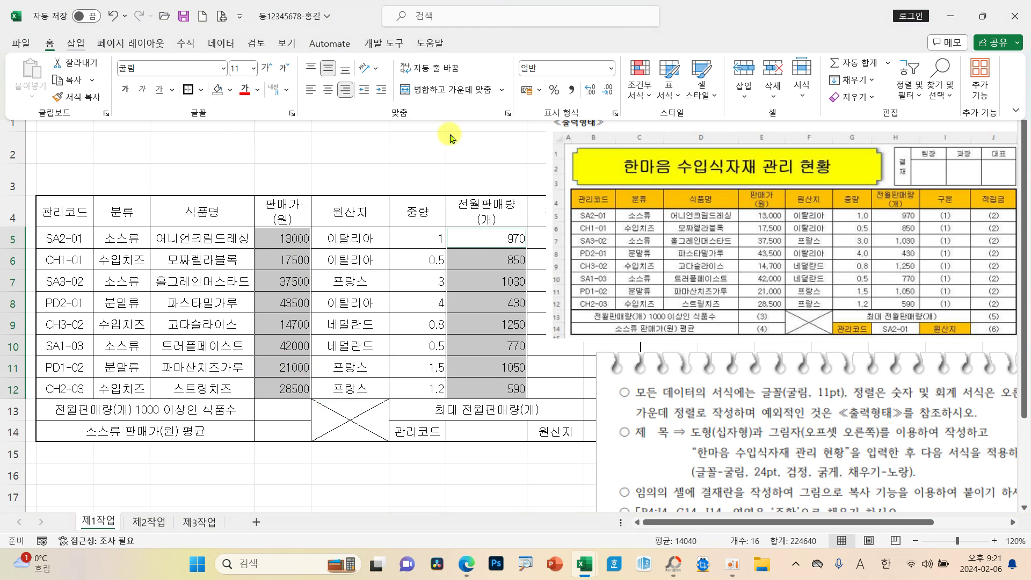
left_click(573, 90)
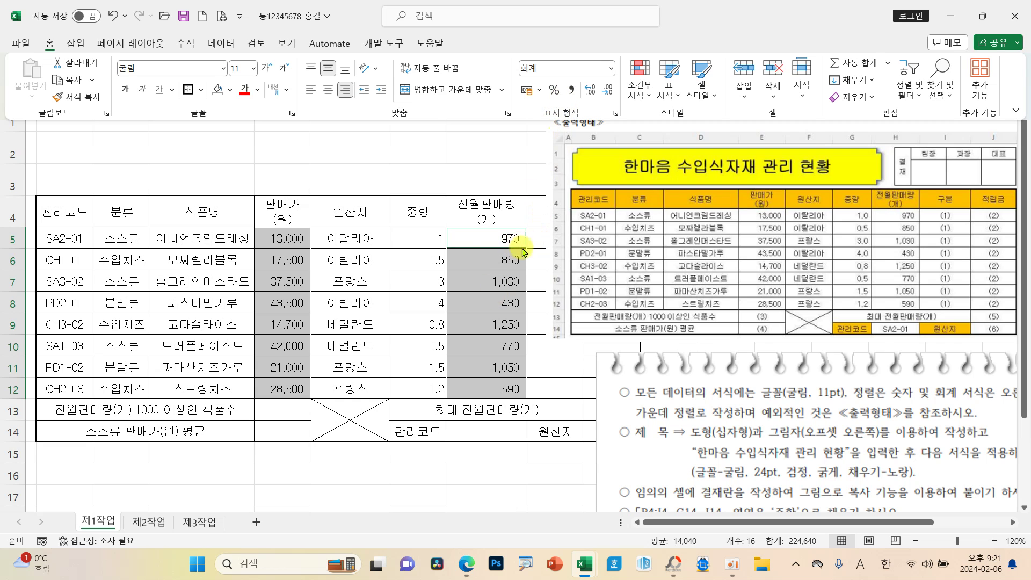
Format the weights in G5:G12 to show one decimal place.
left_click(427, 237)
left_click(419, 235)
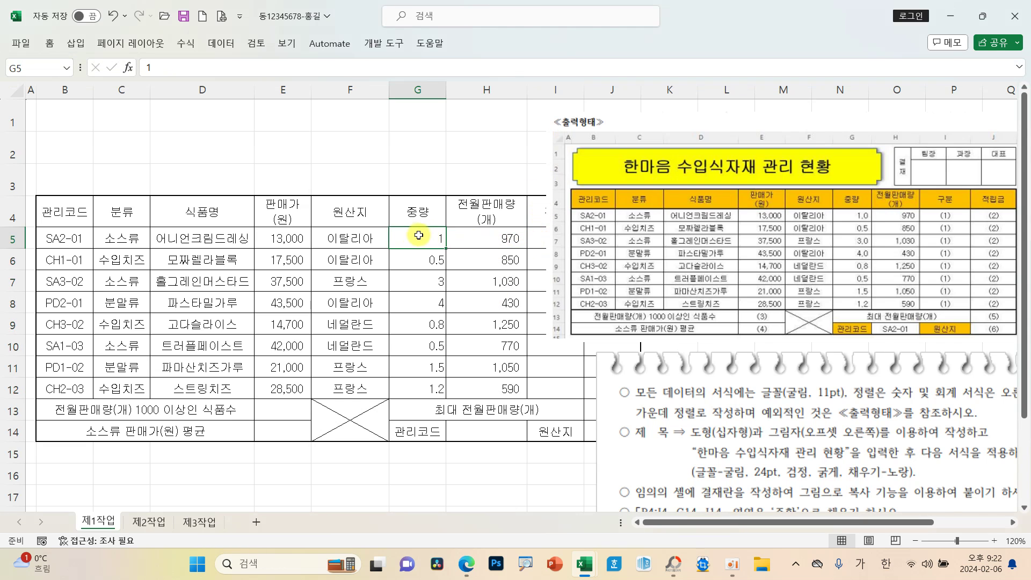
left_click_drag(419, 236, 417, 385)
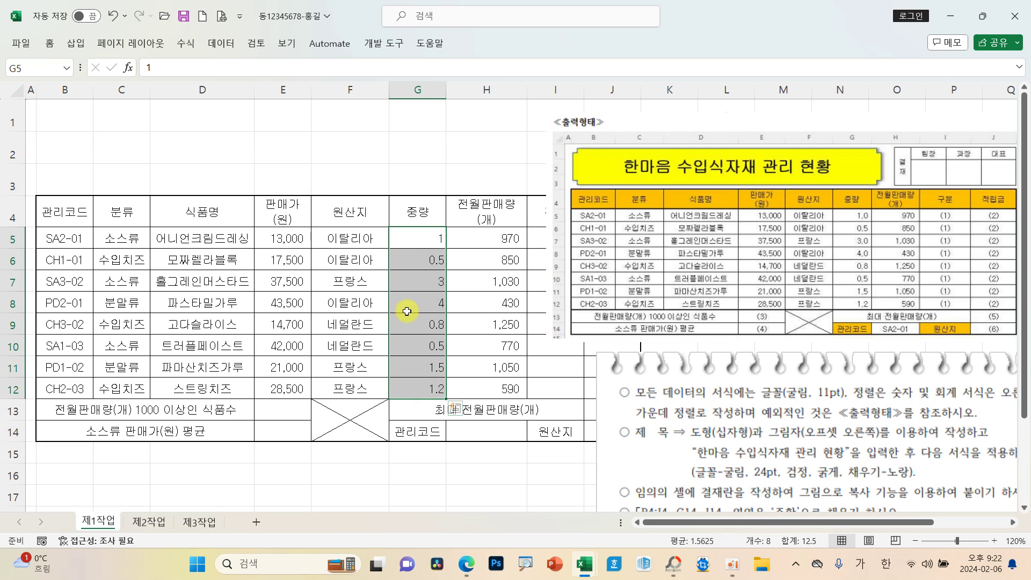
left_click(49, 44)
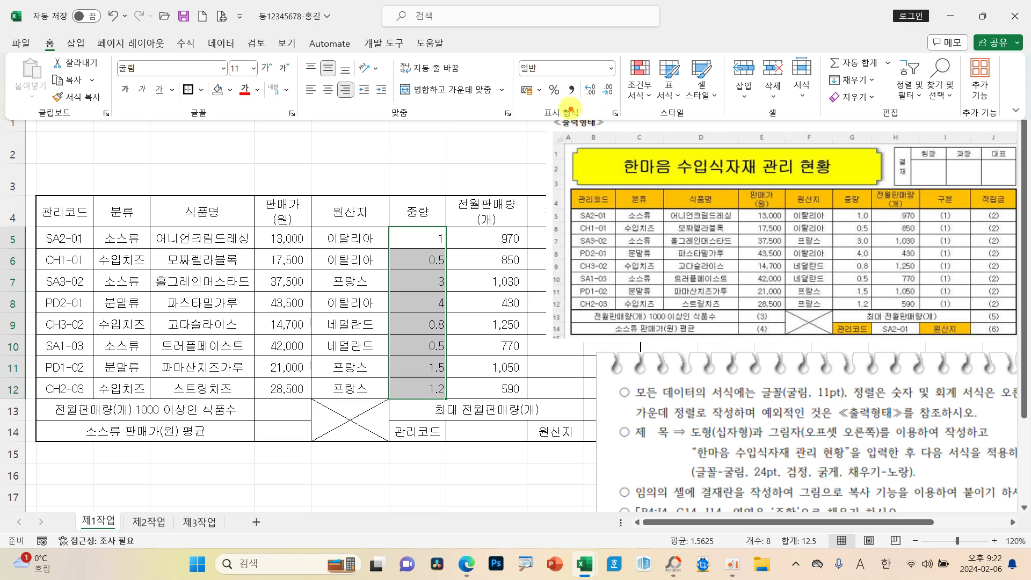
left_click_drag(579, 77, 624, 102)
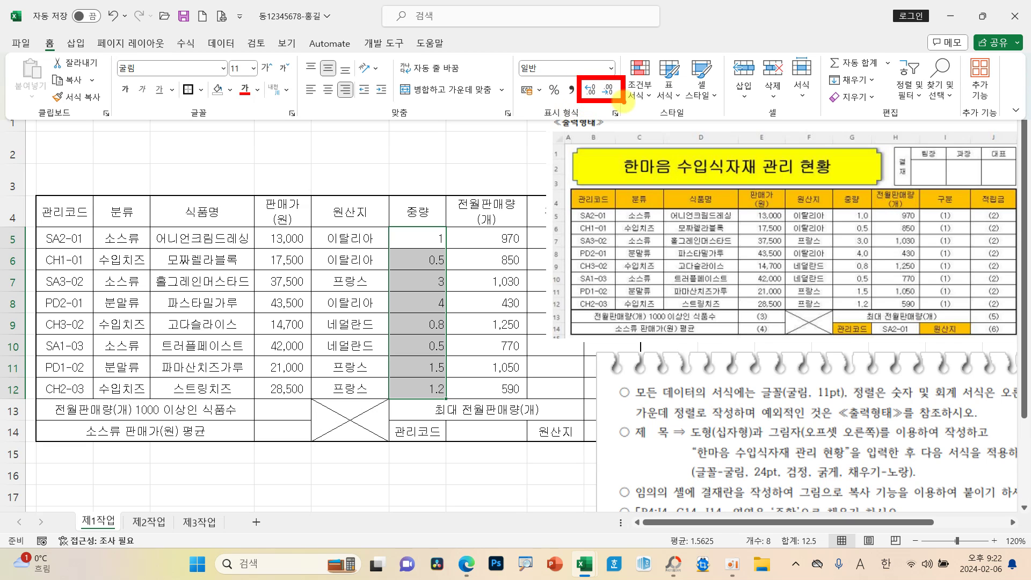
left_click_drag(572, 131, 587, 104)
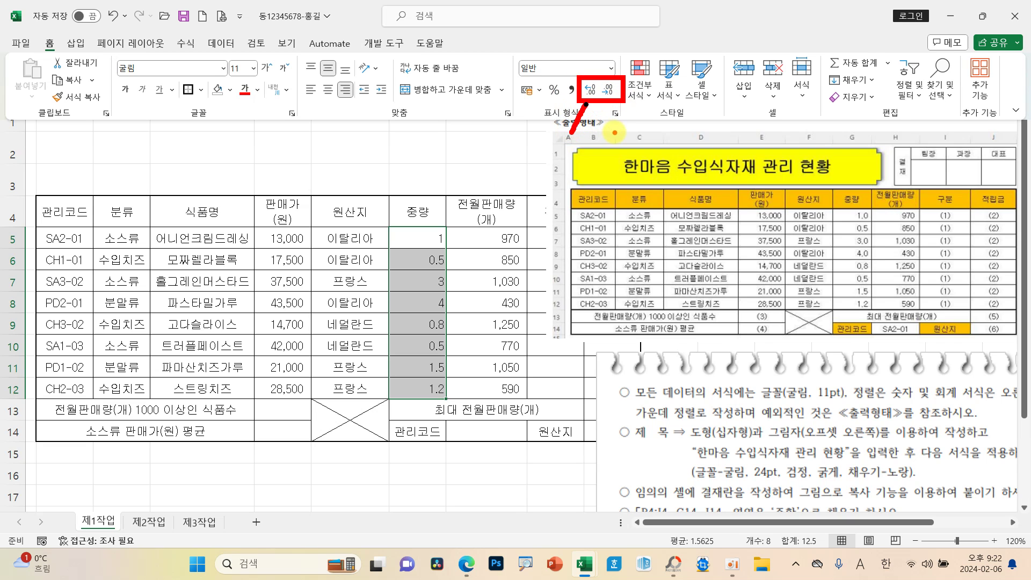
left_click_drag(617, 137, 617, 113)
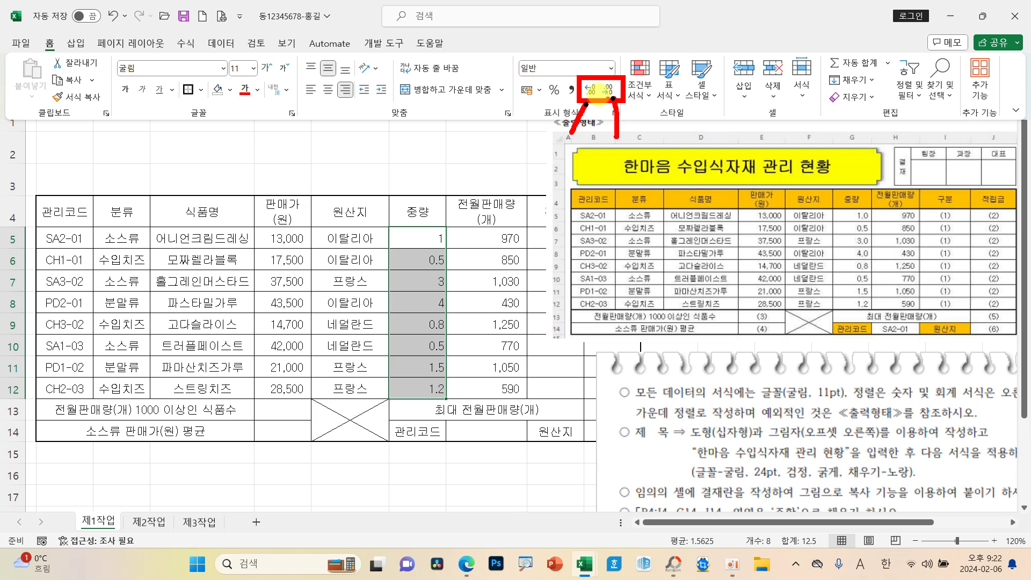
key("Escape")
left_click(49, 43)
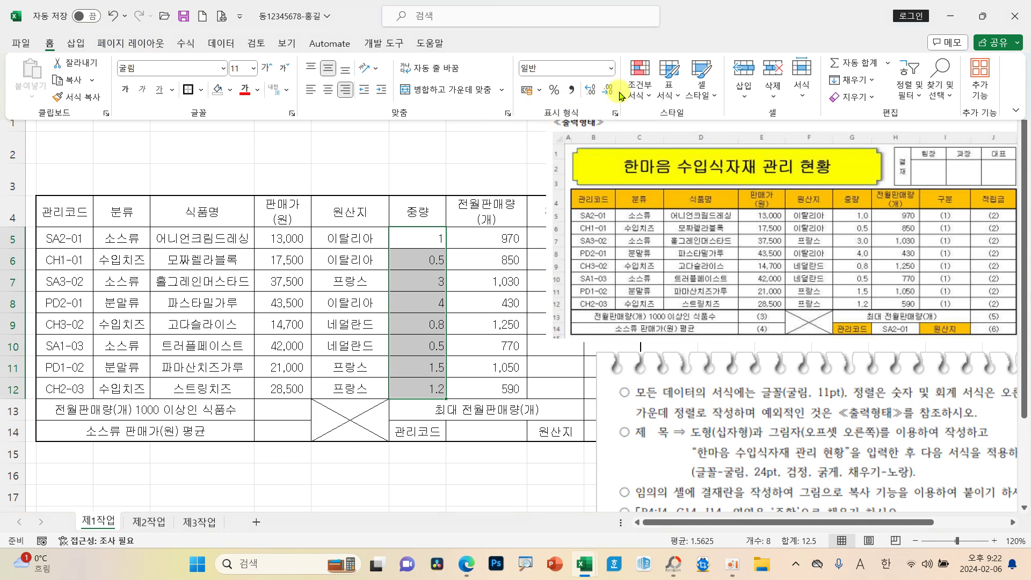
left_click(591, 91)
left_click(591, 93)
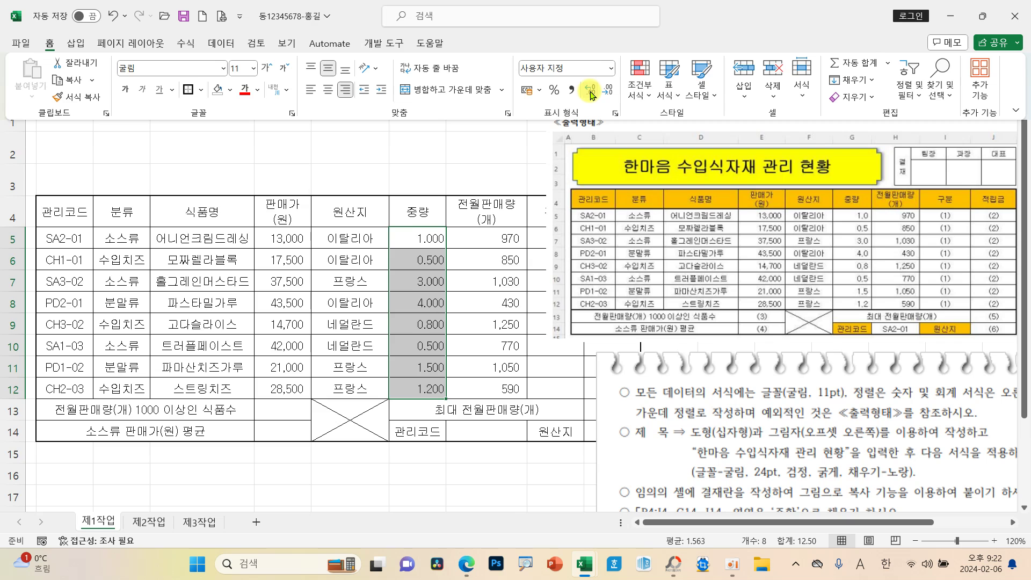
left_click(591, 92)
left_click(609, 92)
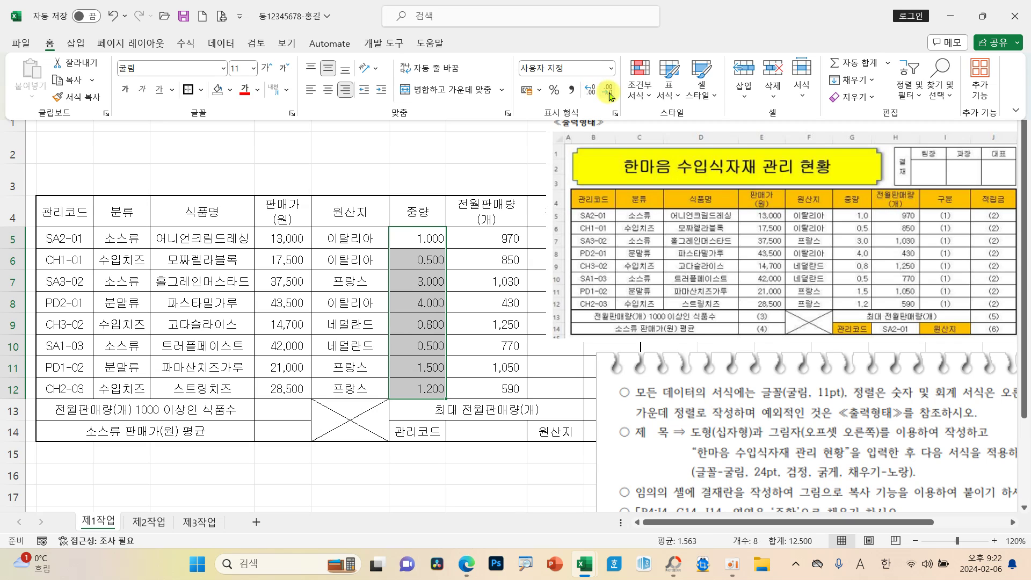
left_click(609, 93)
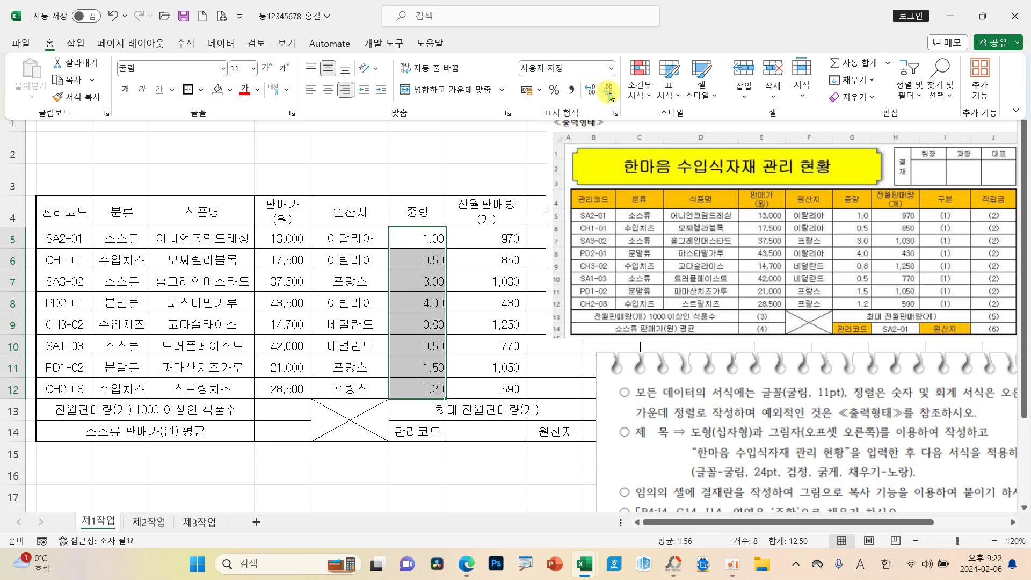
left_click(609, 93)
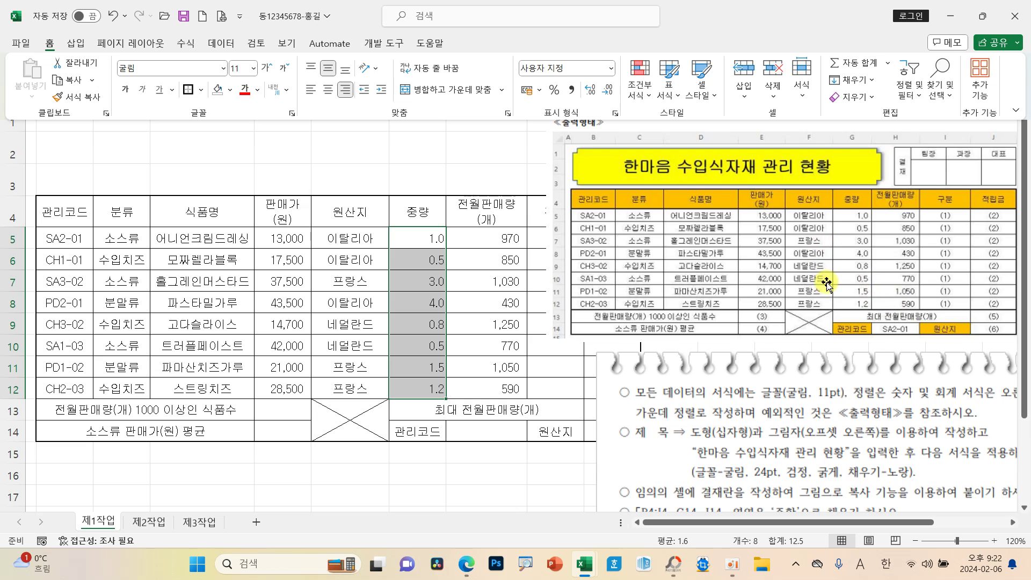
Move the output example picture clear of column I and bring the instruction picture up to row 7 so all its conditions can be read.
left_click(465, 342)
left_click(475, 304)
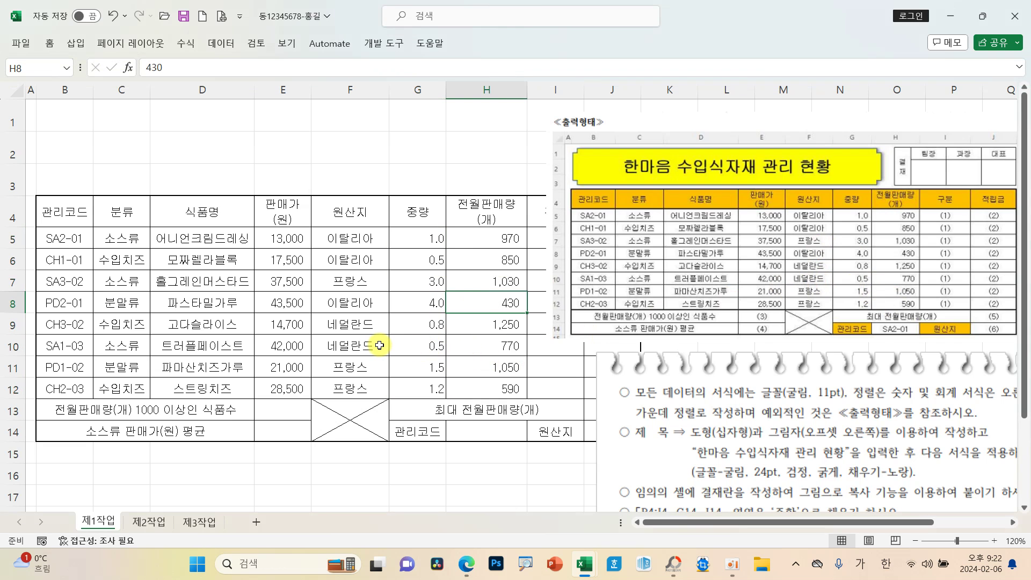
left_click_drag(632, 228, 692, 216)
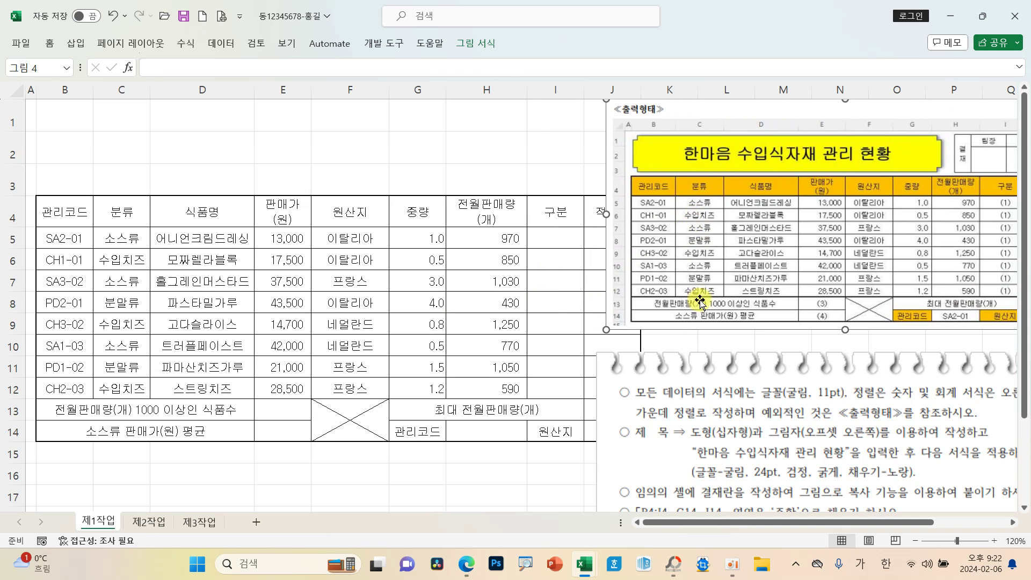
left_click_drag(696, 417, 577, 331)
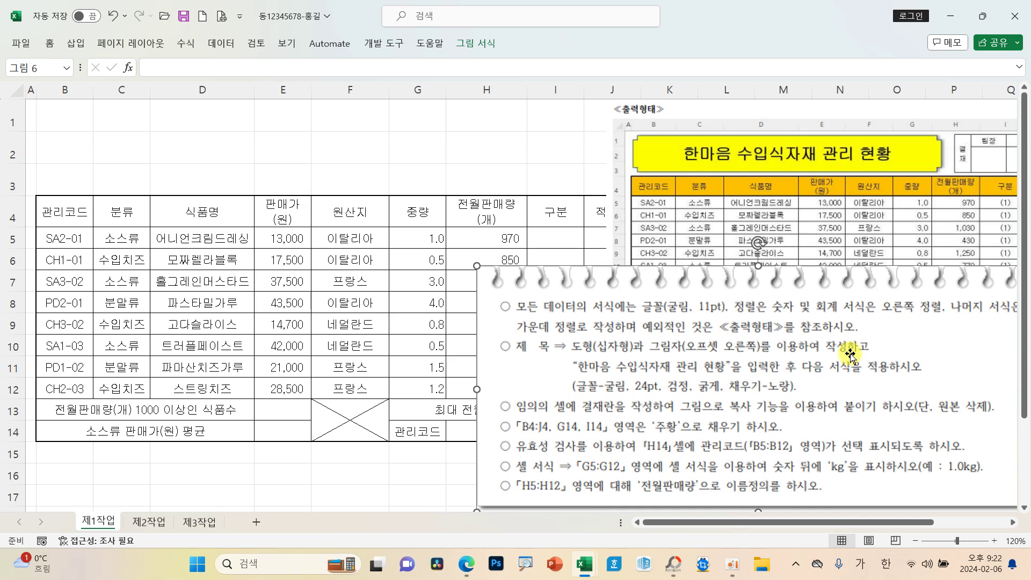
Insert a cross shape (십자형) about 14.3 cm wide and 2.35 cm high above the table, from B1 into H3.
left_click(74, 127)
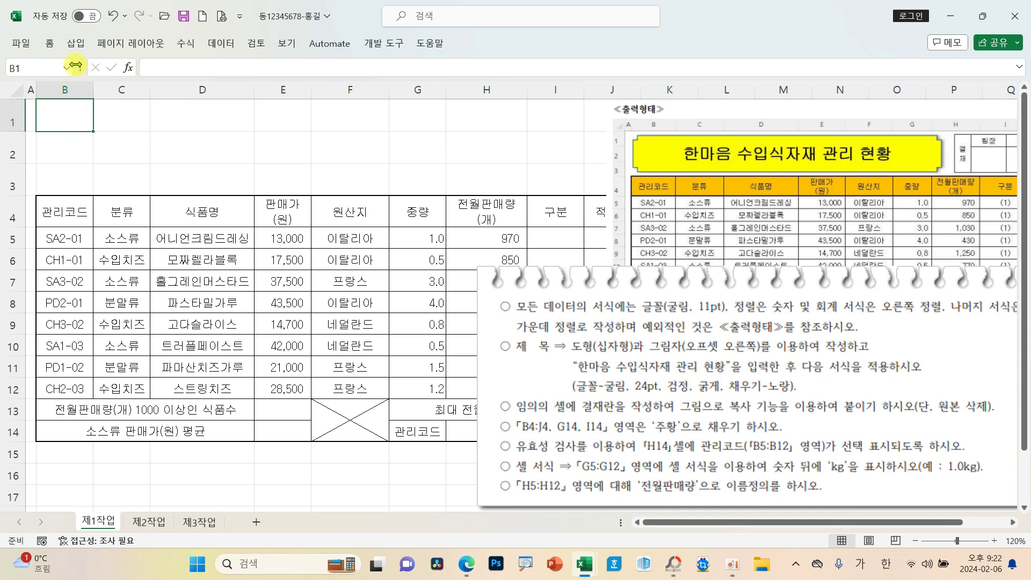
left_click(75, 47)
left_click(181, 92)
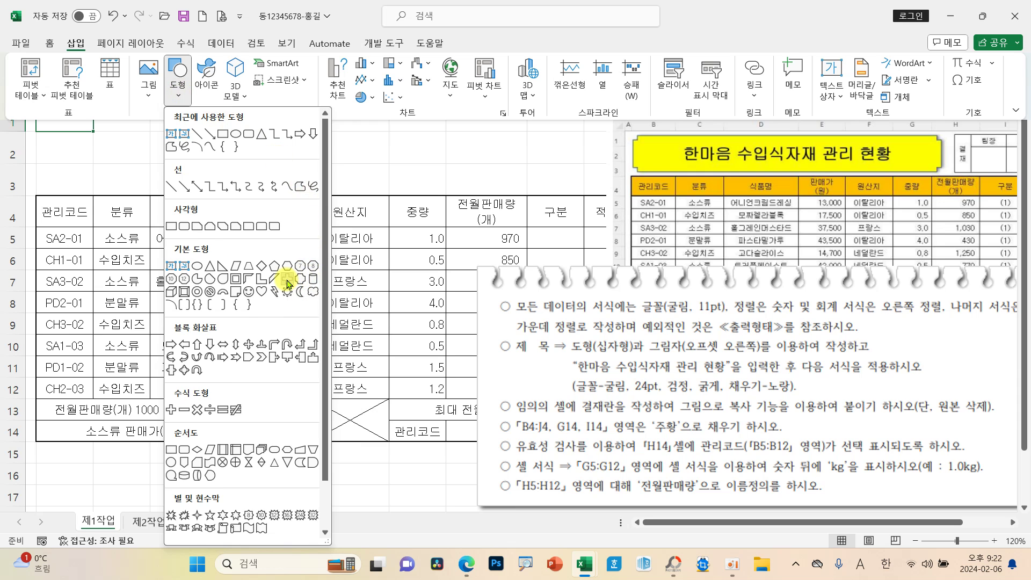
left_click(289, 284)
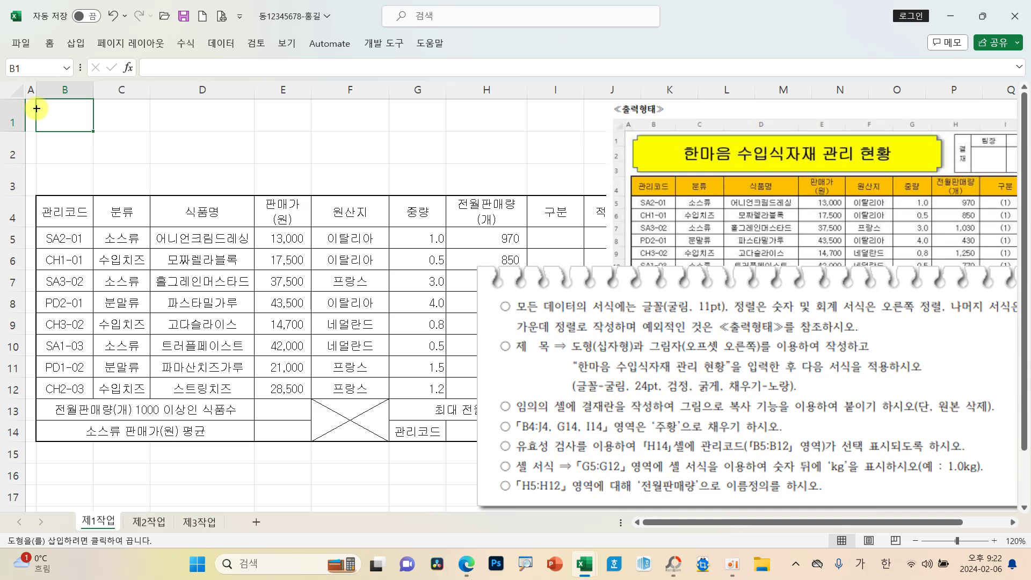
left_click_drag(37, 108, 472, 180)
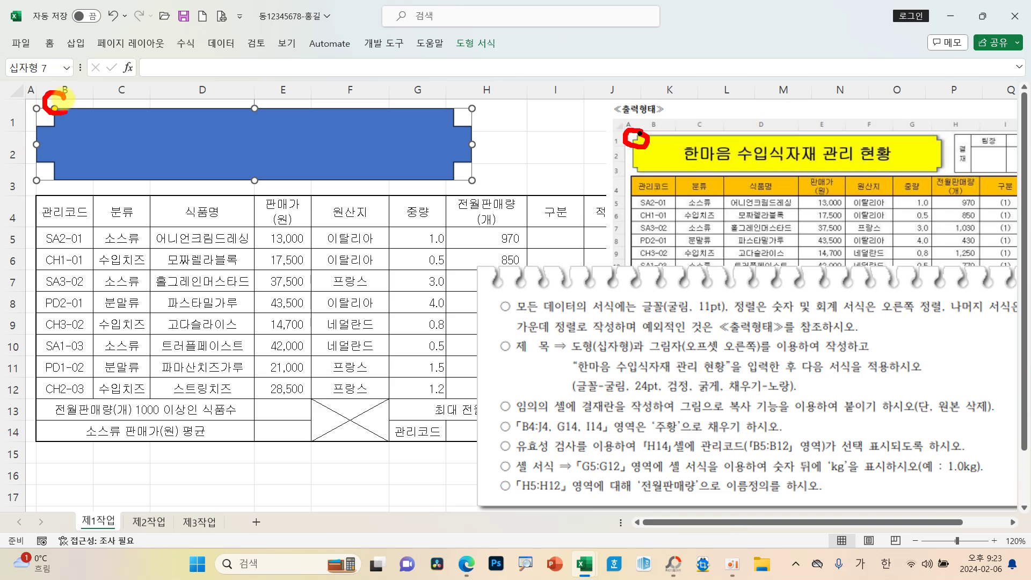
Shrink the corner notches of the cross shape to small cut-outs like those in the output example.
key("Escape")
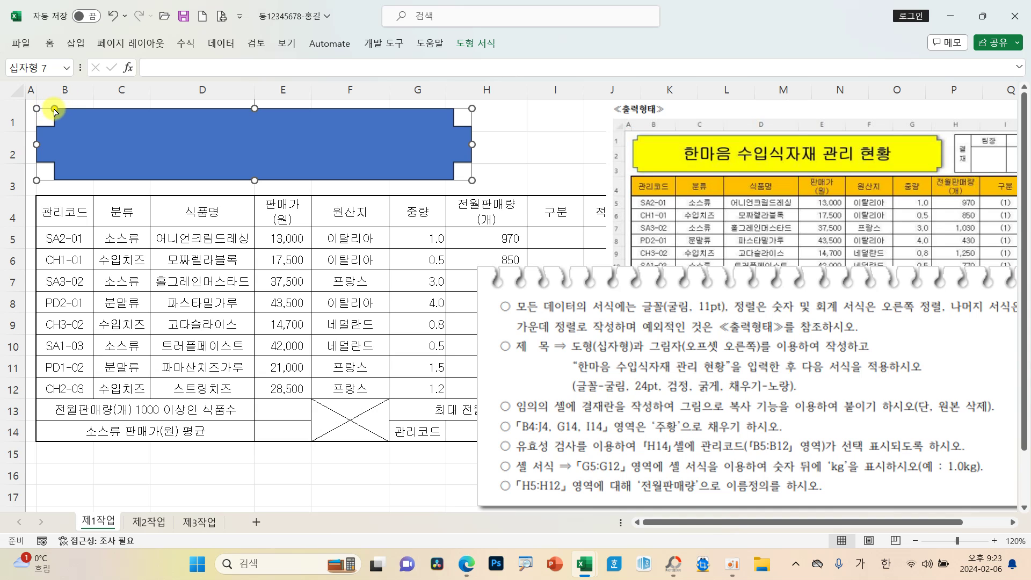
left_click_drag(55, 111, 51, 112)
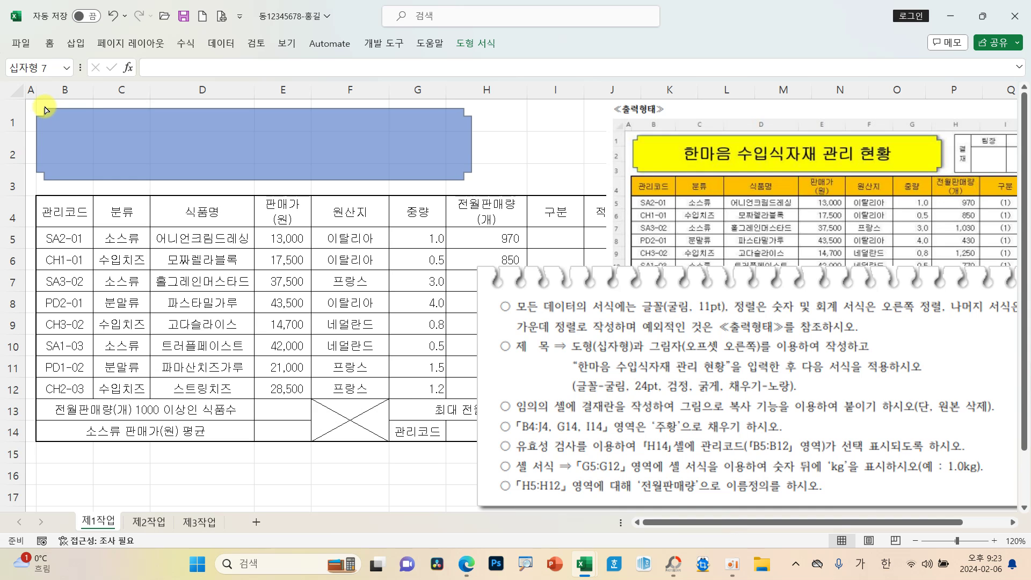
left_click_drag(45, 110, 43, 108)
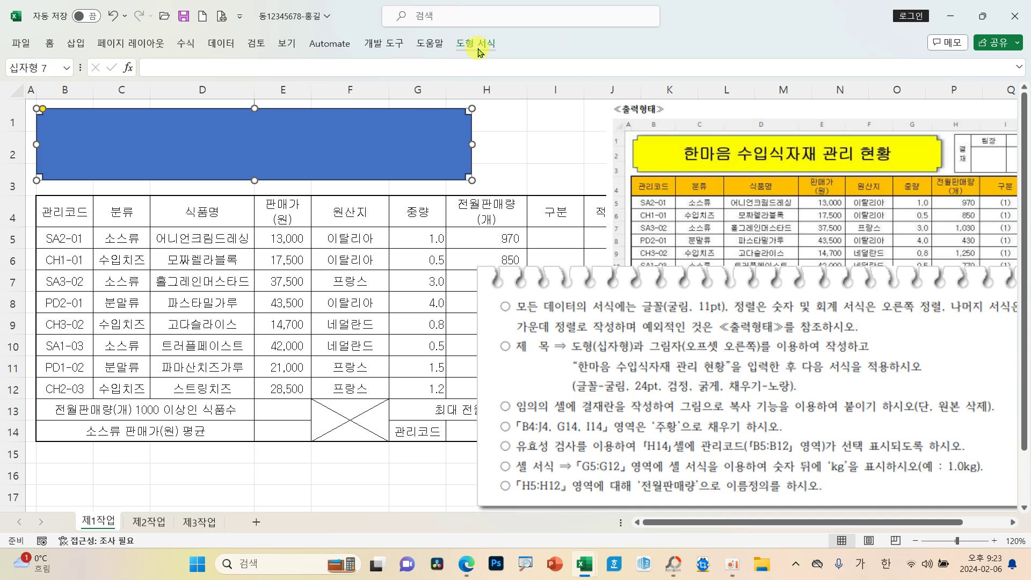
Fill the cross shape with standard yellow (노랑) and give it the outer shadow offset to the right (오프셋: 오른쪽).
left_click(479, 52)
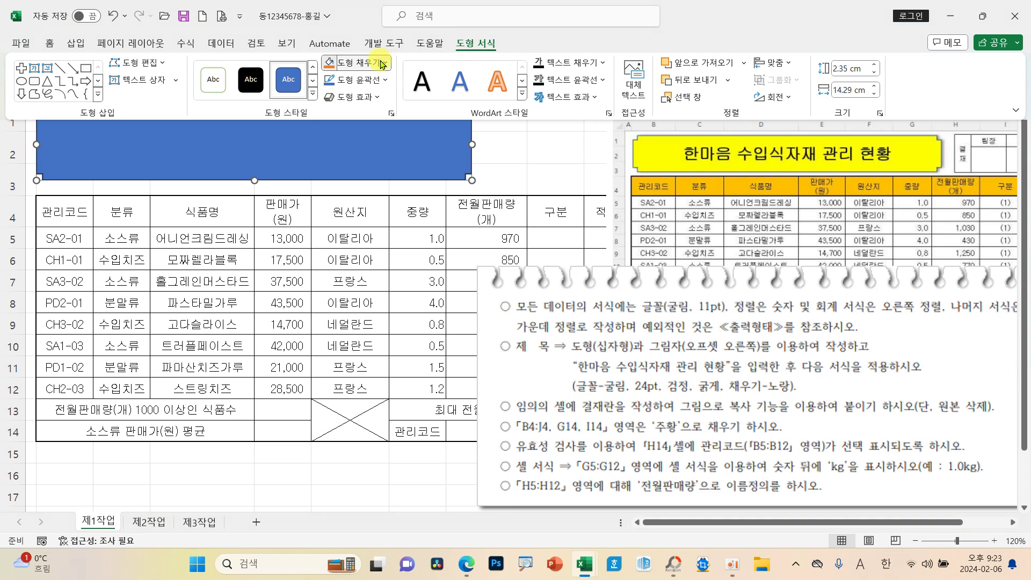
left_click(382, 64)
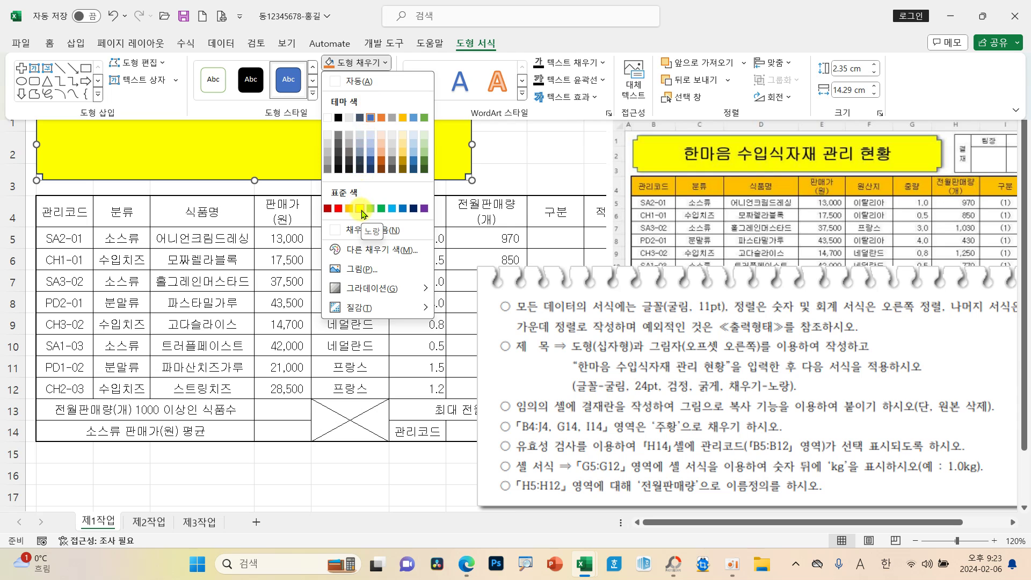
left_click(363, 214)
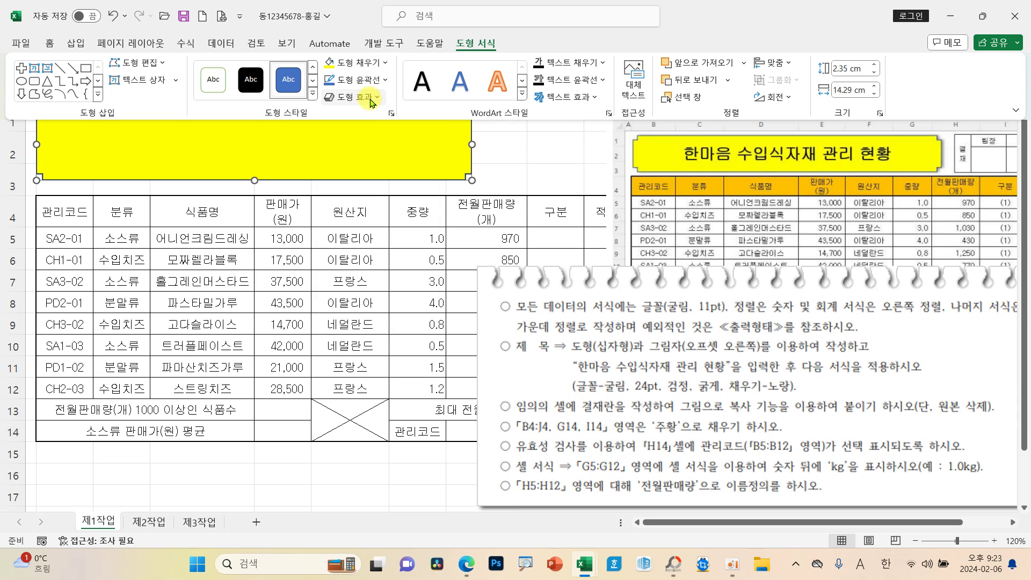
left_click(370, 101)
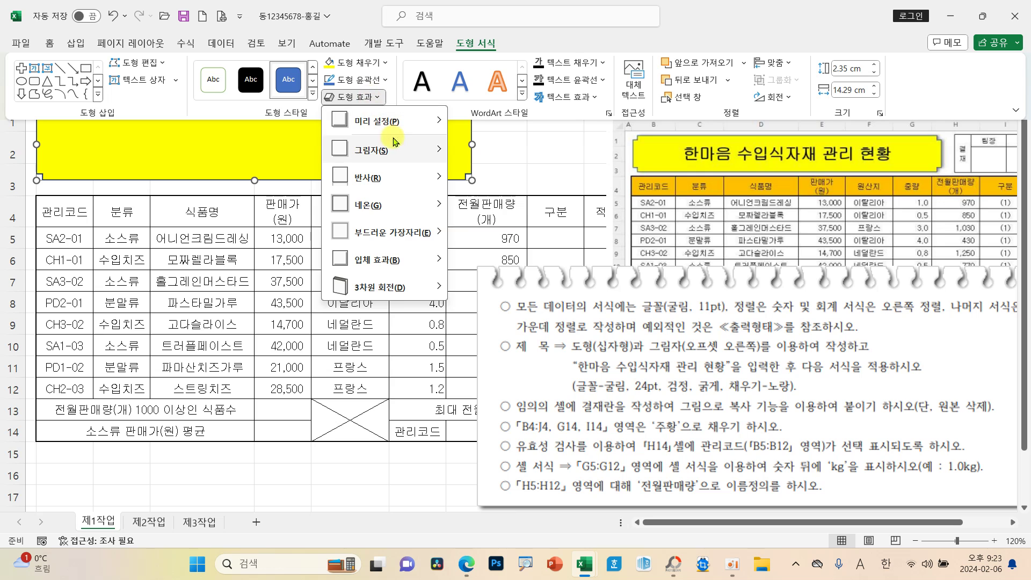
mouse_move(377, 150)
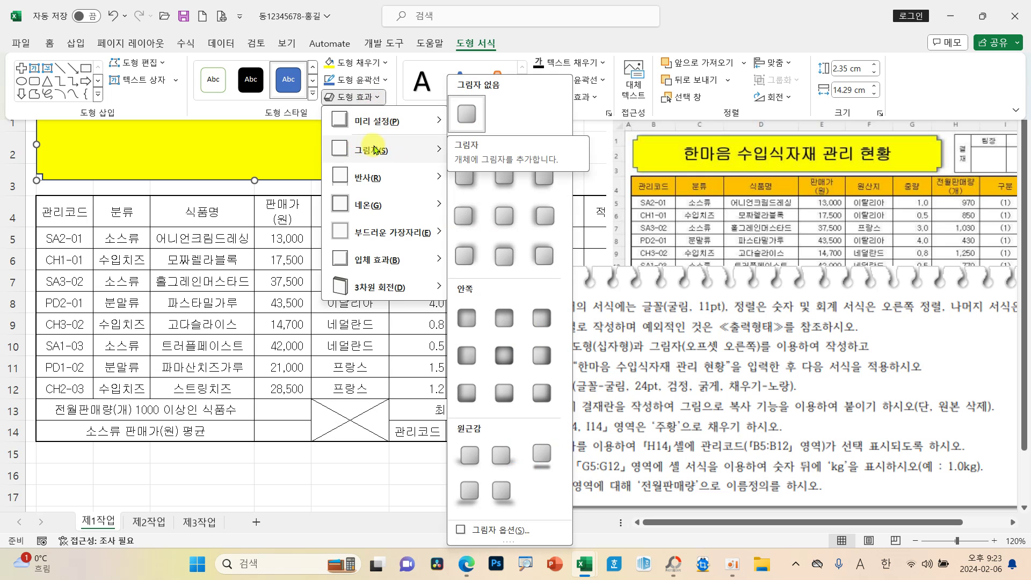
left_click(473, 217)
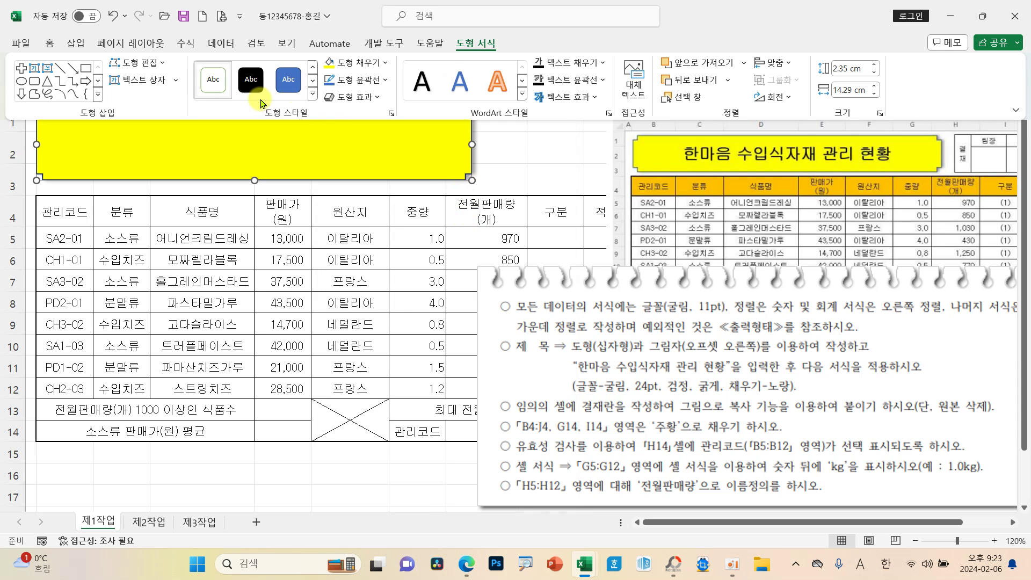
Set the cross shape's font to 굴림 at 24 pt.
left_click(49, 43)
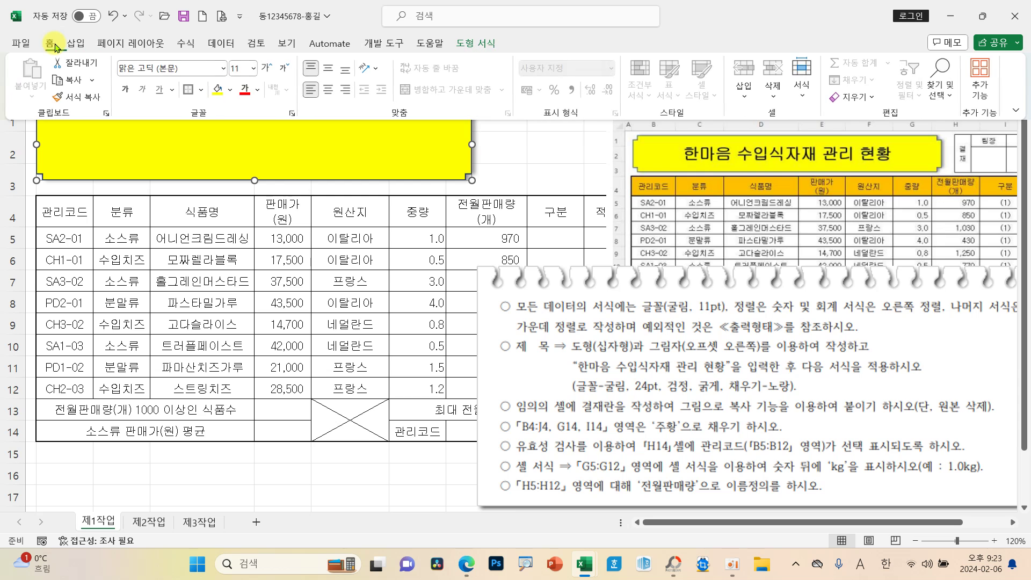
left_click(222, 69)
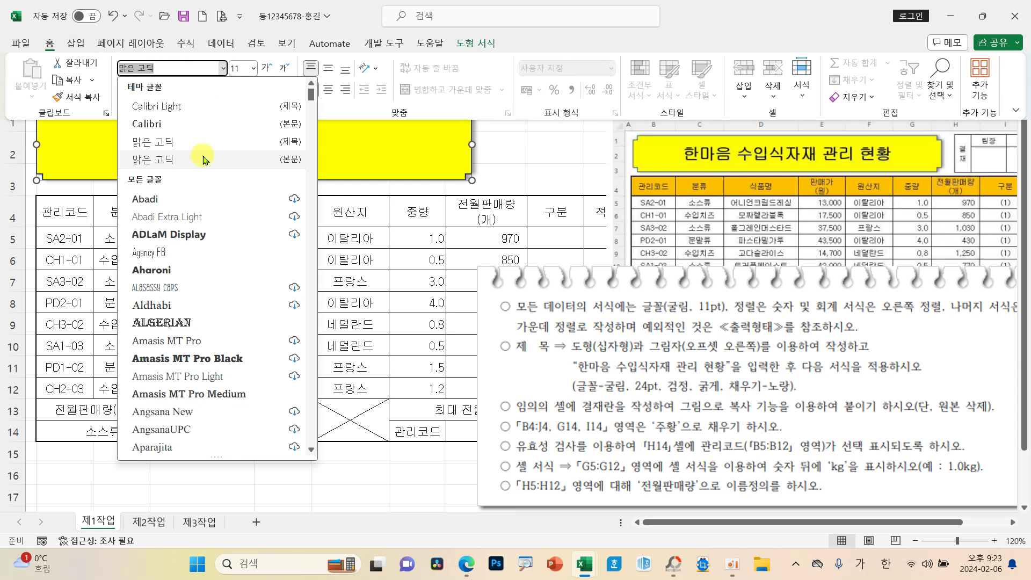
type("굴림")
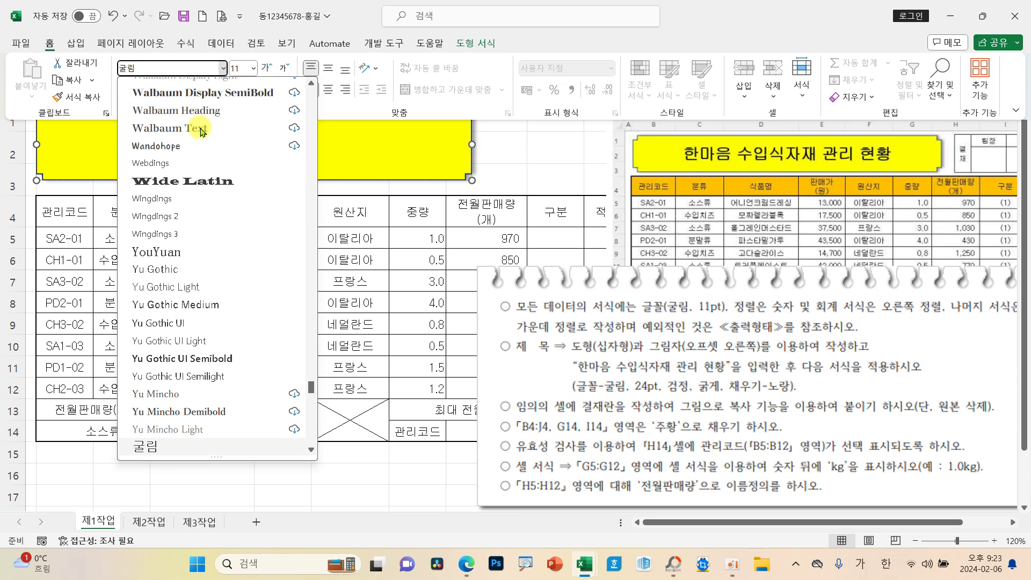
left_click(157, 446)
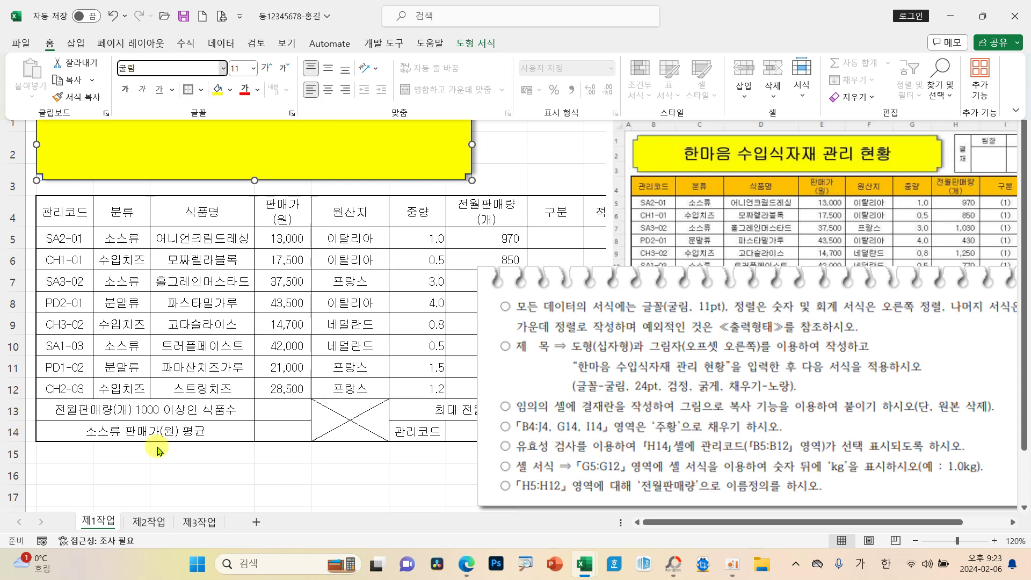
left_click(249, 68)
left_click(255, 69)
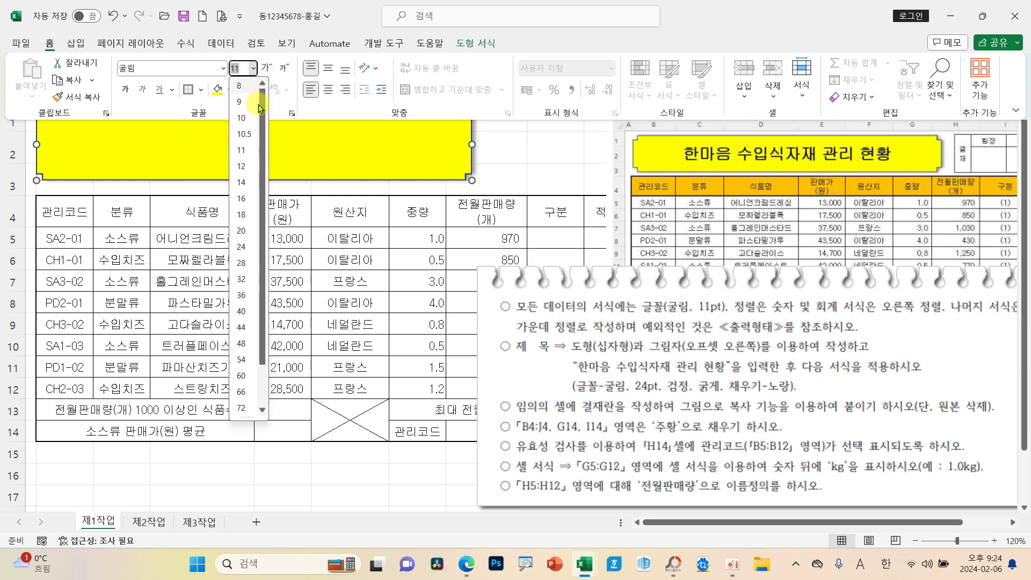
left_click(242, 247)
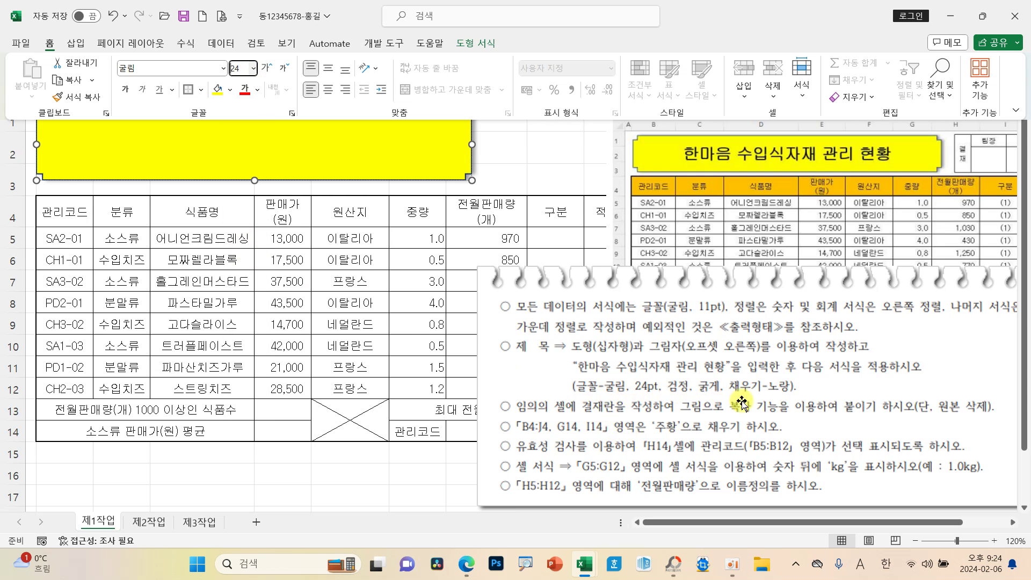
Make the cross shape's text black and bold, and centre it both vertically and horizontally.
left_click(258, 90)
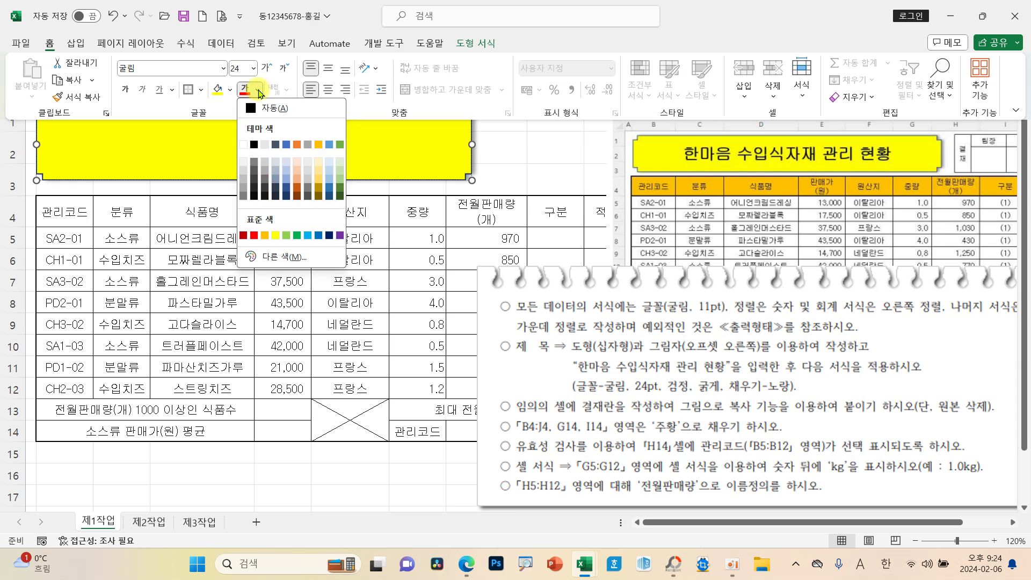
left_click(254, 144)
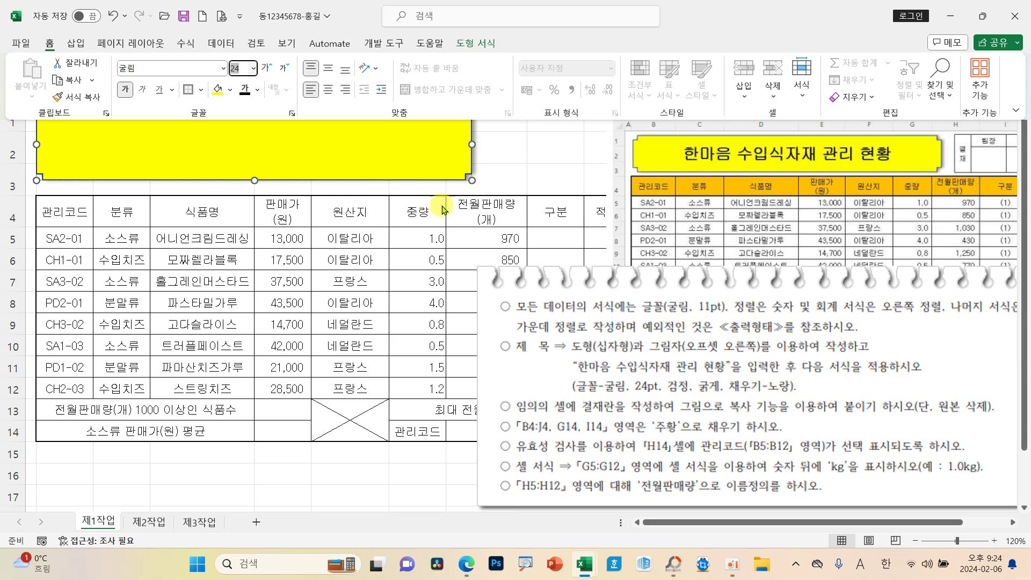
left_click(328, 69)
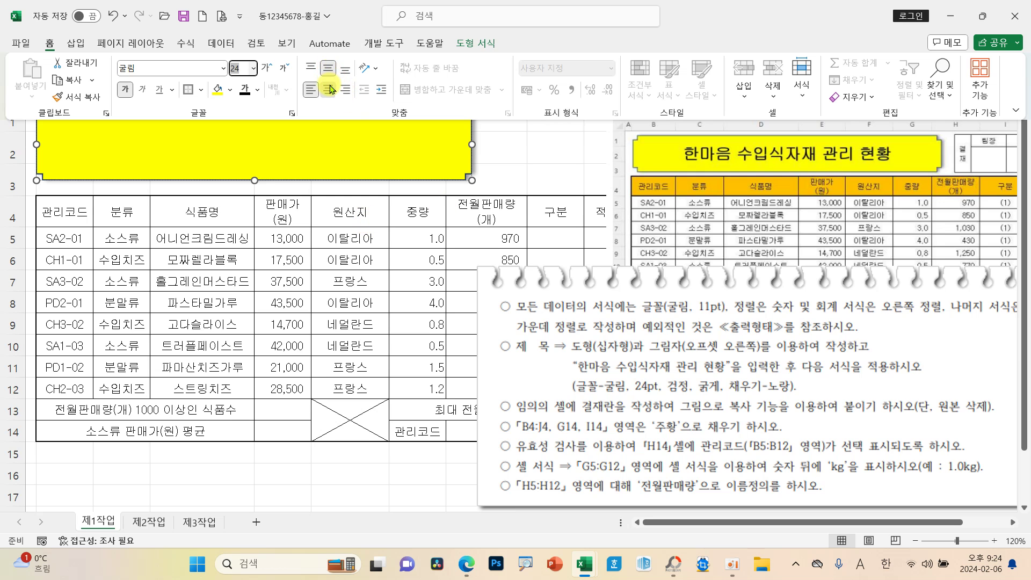
left_click(329, 89)
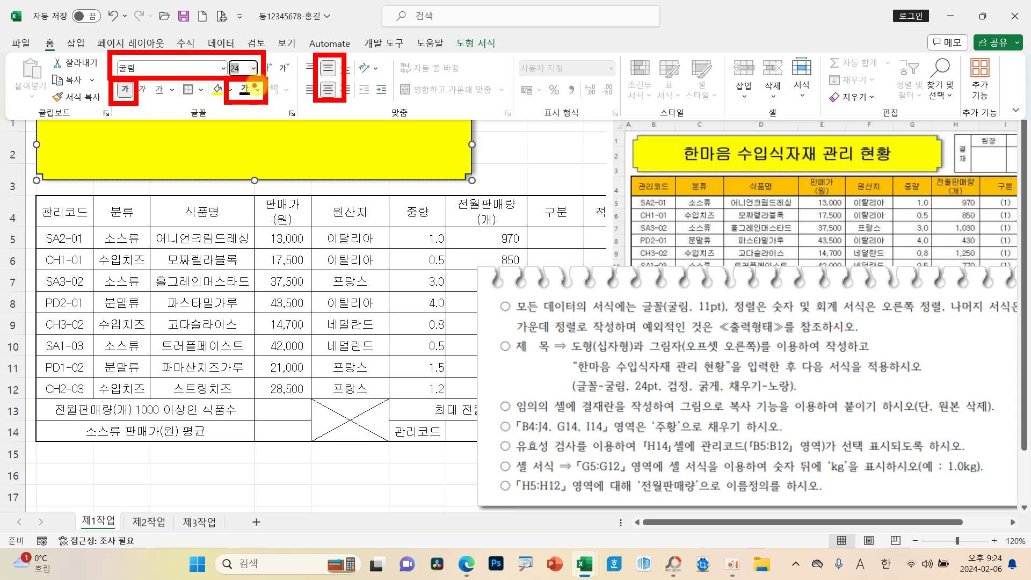
Enter the title 한마음 수입식자재 관리 현황 in the cross shape.
left_click(302, 174)
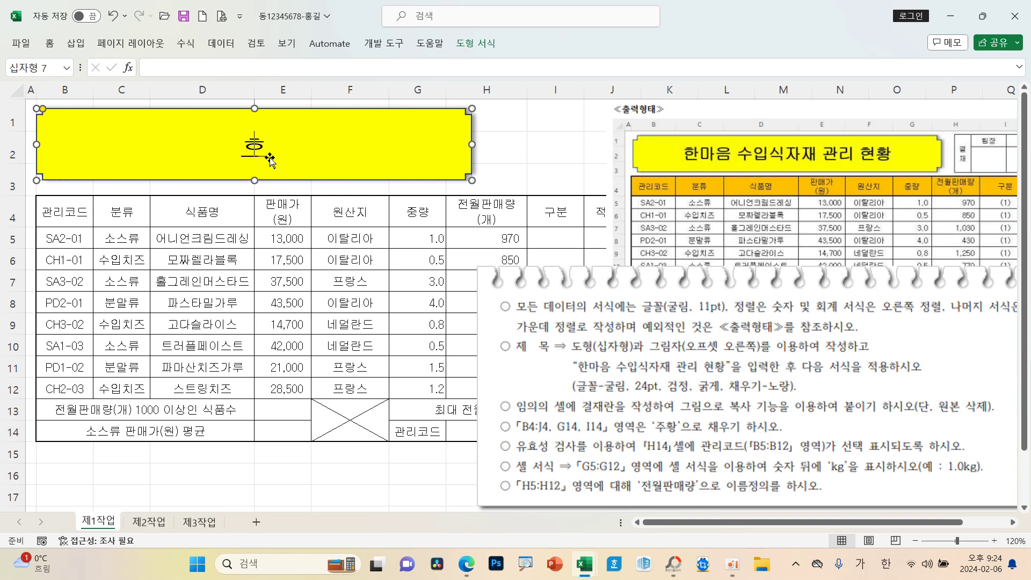
type("한ㅁ마음 수입식자")
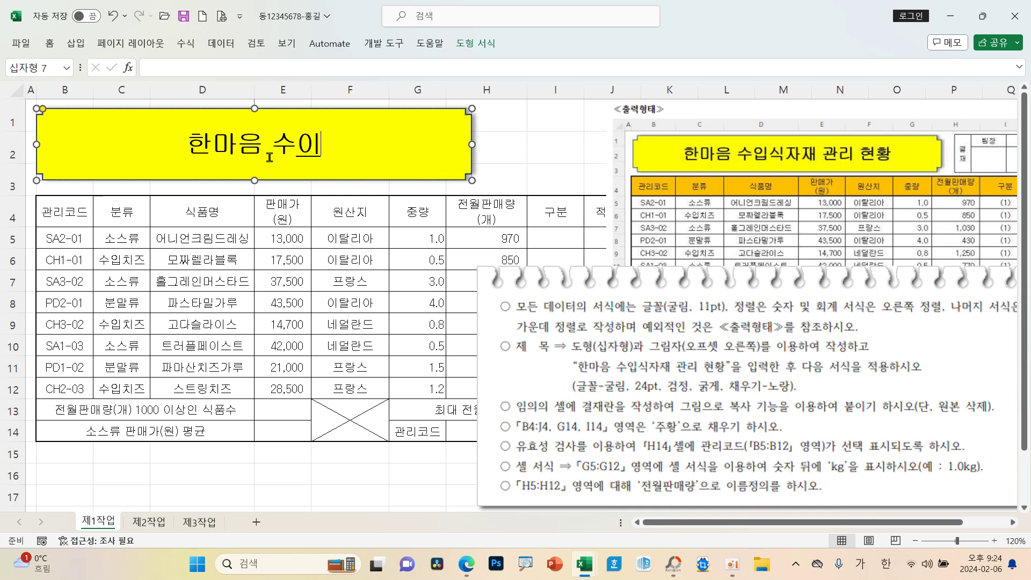
type("재 관리 현황")
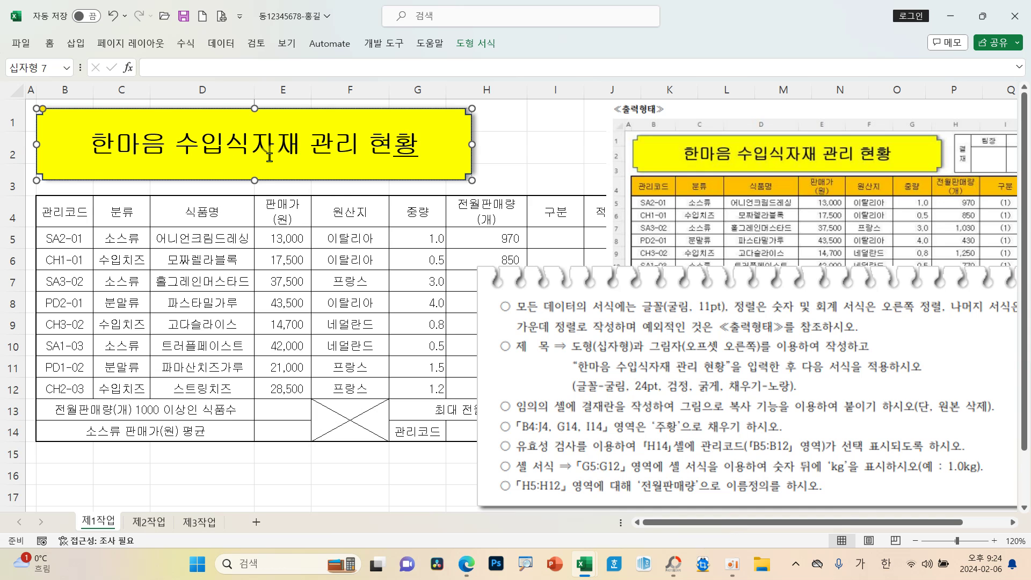
left_click(282, 238)
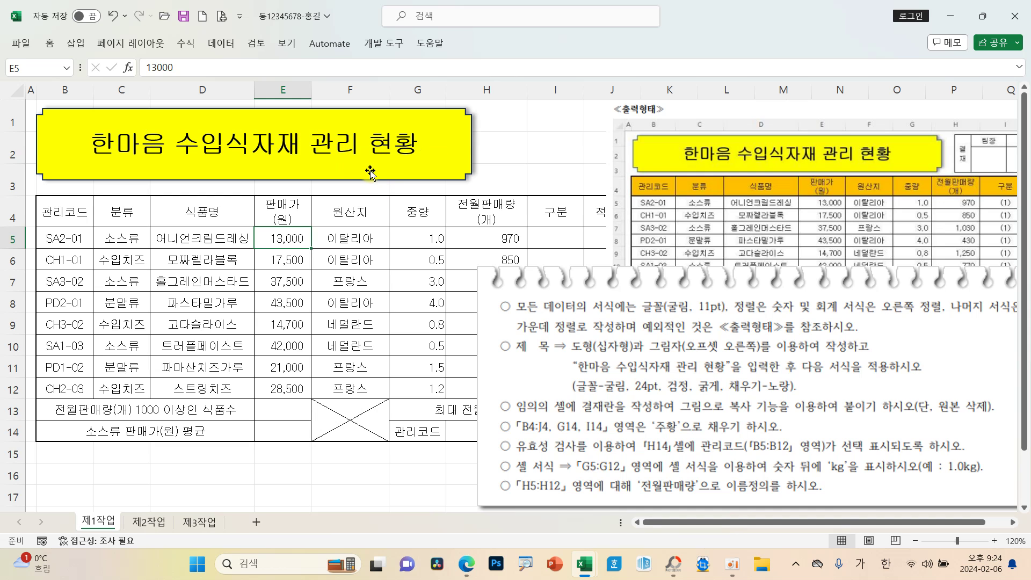
Widen column E slightly and narrow the title shape from its right edge so it ends inside column H.
left_click_drag(313, 91, 323, 97)
left_click(432, 162)
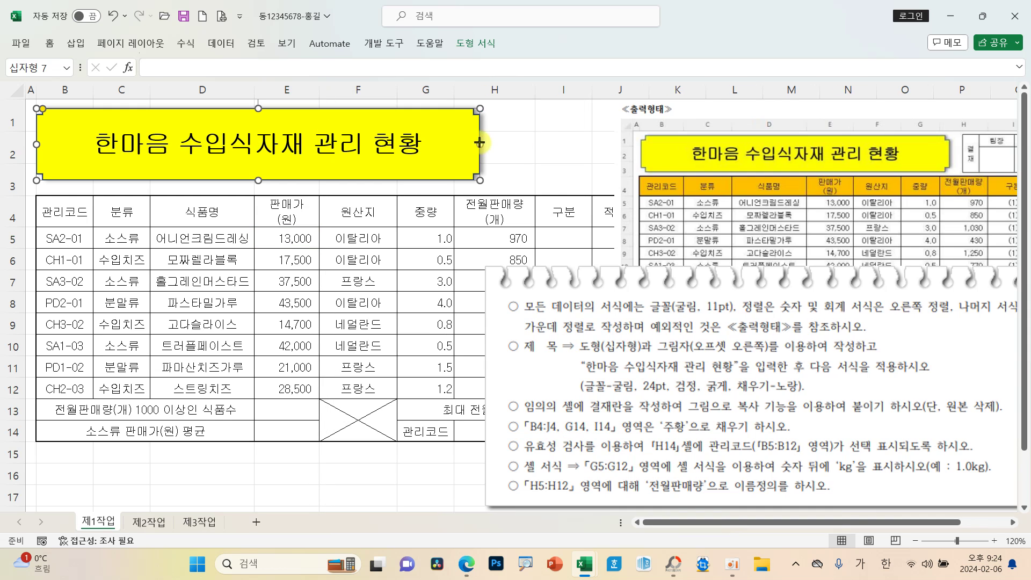
mouse_move(480, 143)
left_mouse_down()
mouse_move(546, 147)
mouse_move(465, 151)
left_mouse_up()
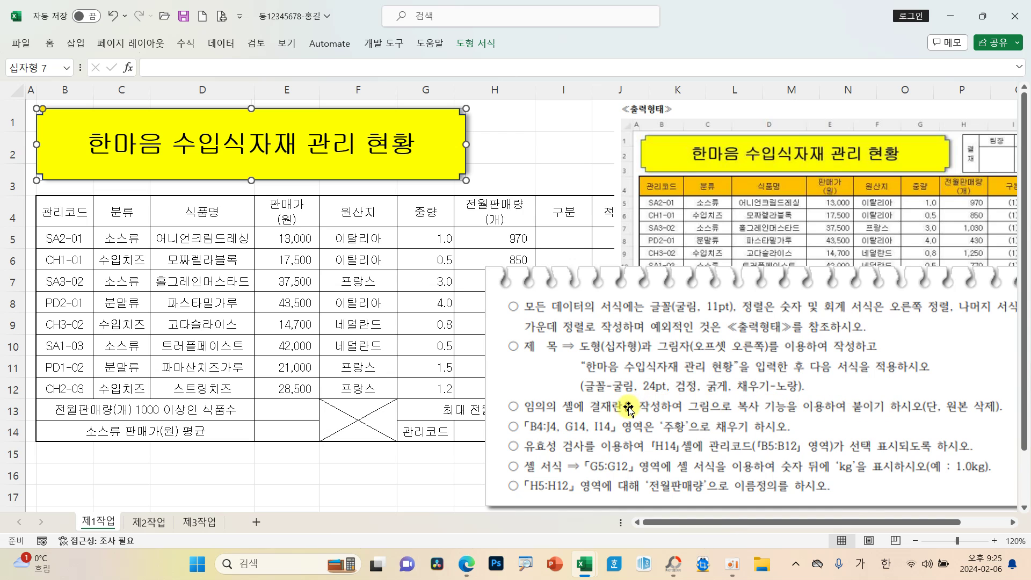
Move the instruction picture down to row 20 and the output example picture beneath the table, clearing space around K16:N17.
left_click_drag(652, 398, 833, 500)
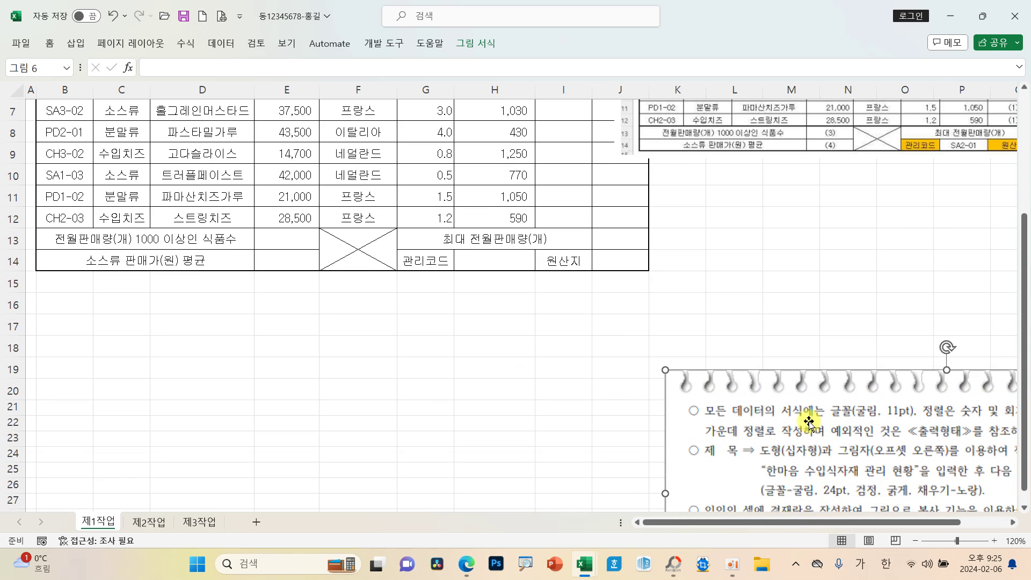
left_click_drag(810, 420, 809, 438)
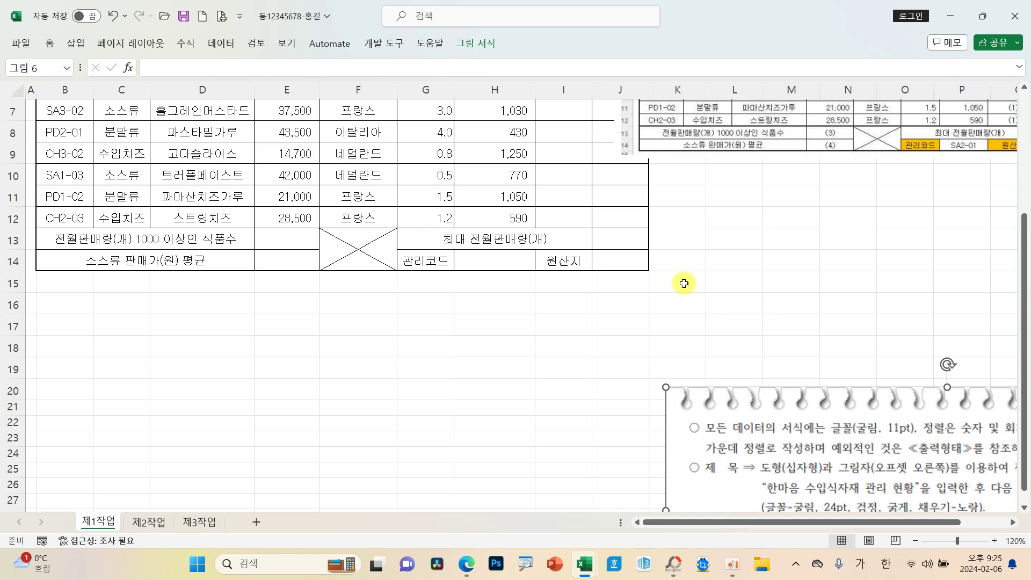
mouse_move(722, 264)
left_mouse_down()
mouse_move(695, 173)
mouse_move(782, 206)
left_mouse_up()
left_click_drag(620, 325, 199, 309)
left_click_drag(254, 286, 339, 410)
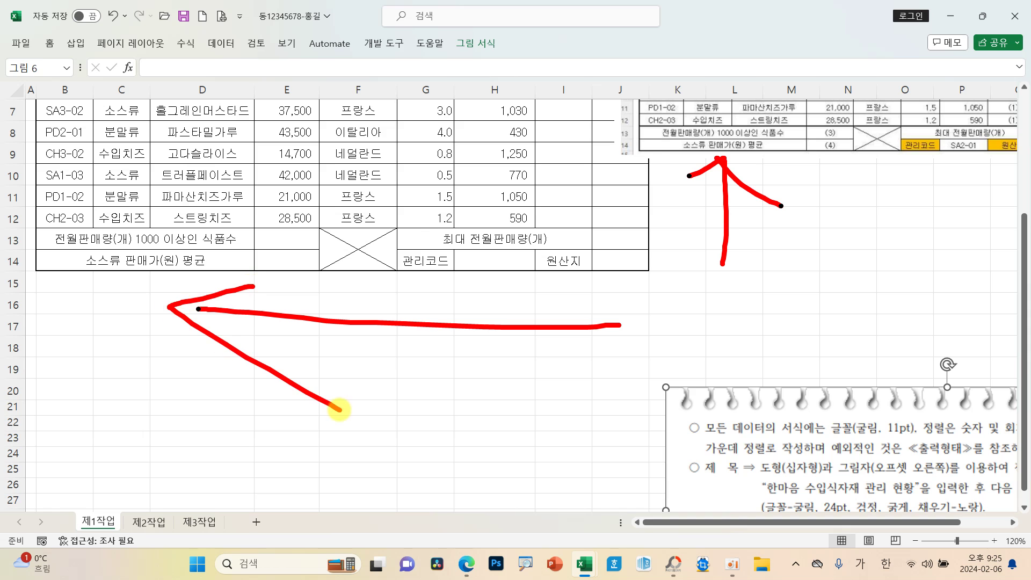
left_click_drag(681, 304, 831, 330)
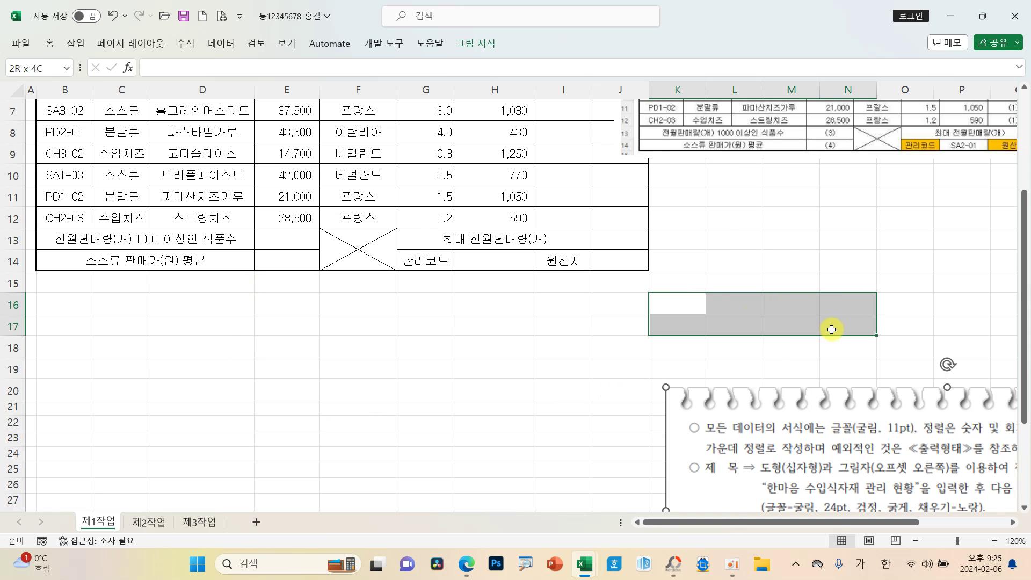
left_click_drag(698, 122, 214, 459)
left_click(680, 310)
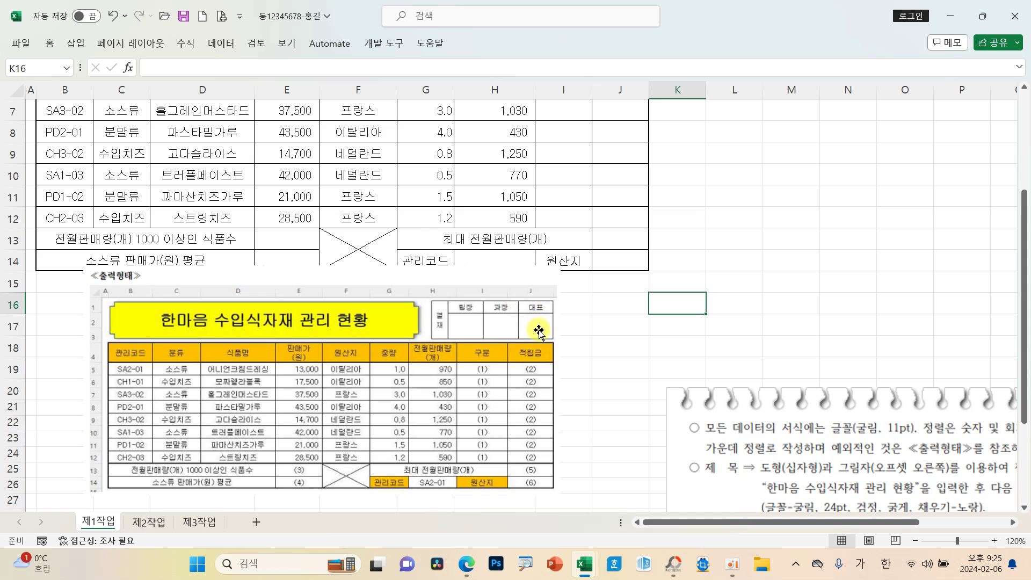
Apply borders to every cell of K16:N17 as the grid for the approval box (결재란).
left_click_drag(685, 303, 846, 316)
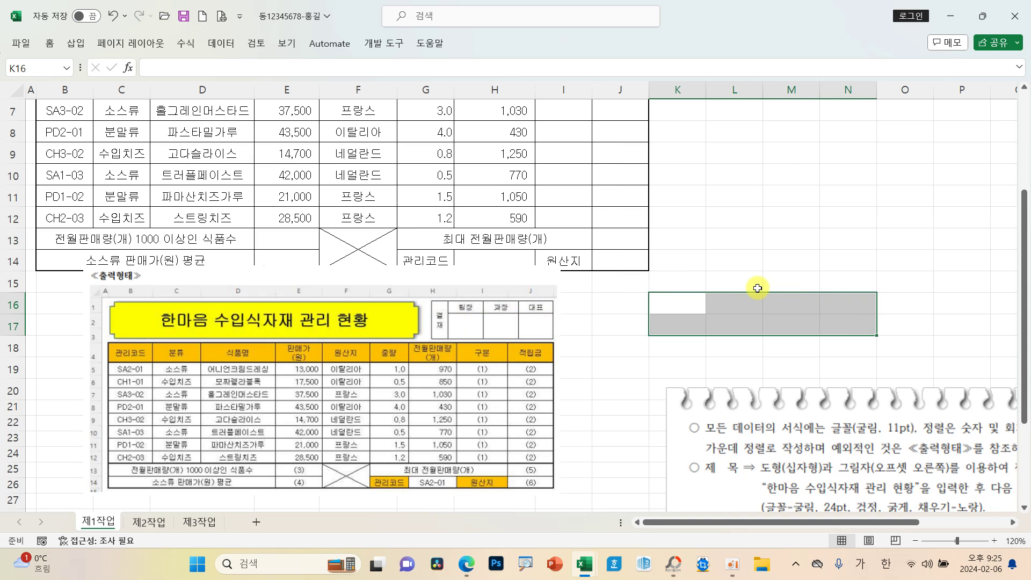
left_click(50, 44)
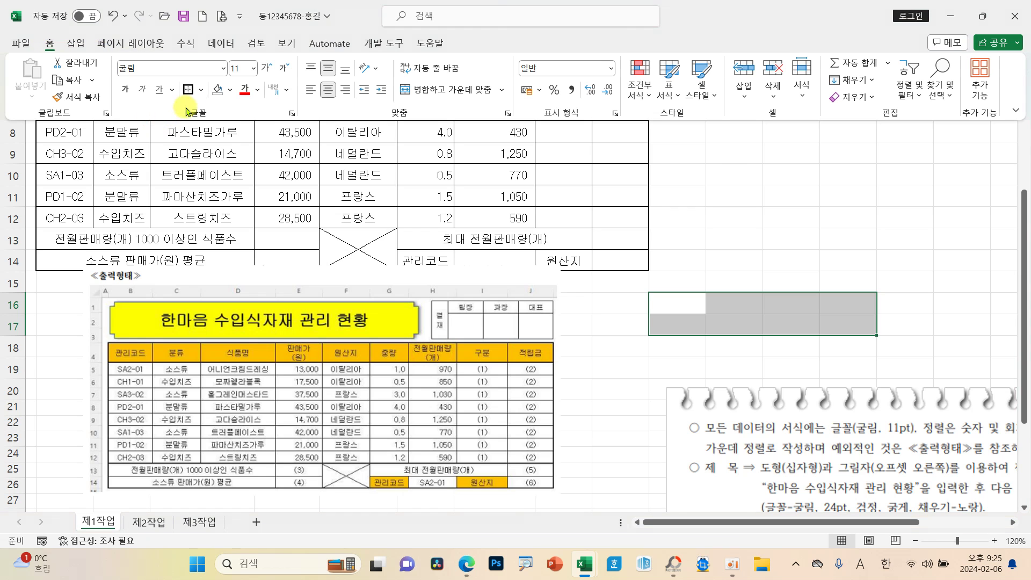
left_click(201, 89)
left_click(242, 226)
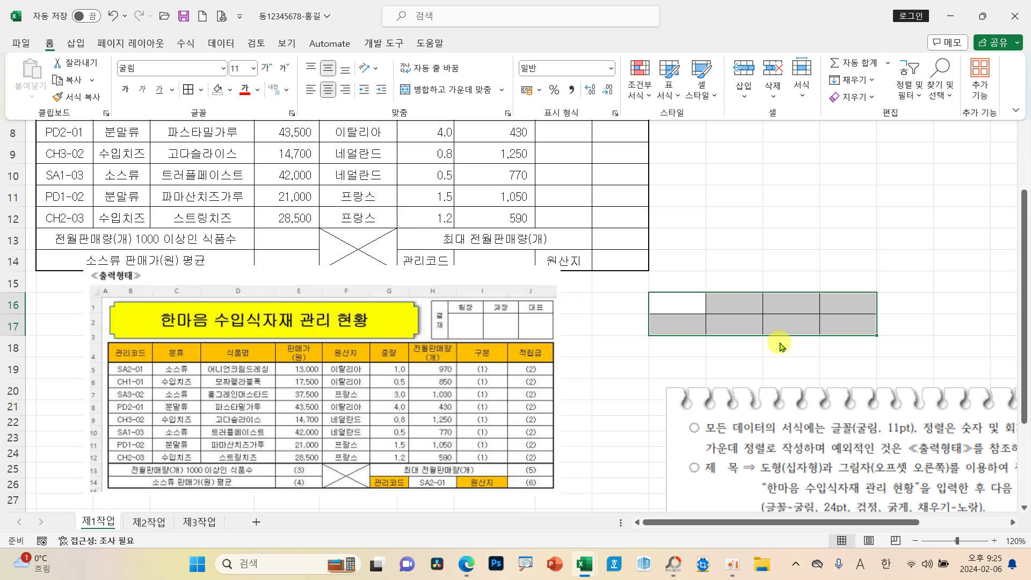
Narrow column K to about half its width and make row 17 about twice as tall, following the example's approval box.
left_click(677, 329)
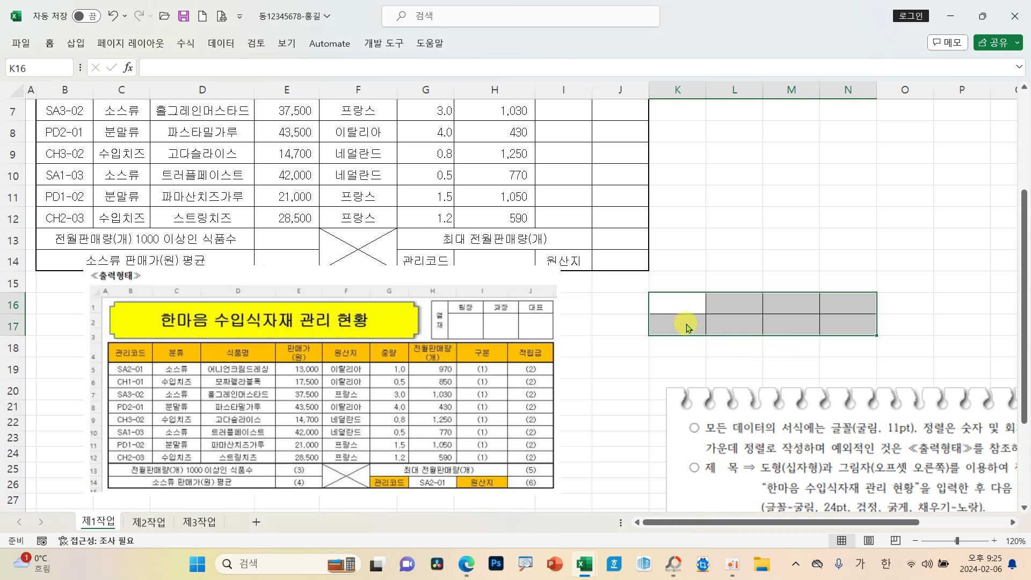
left_click(677, 323)
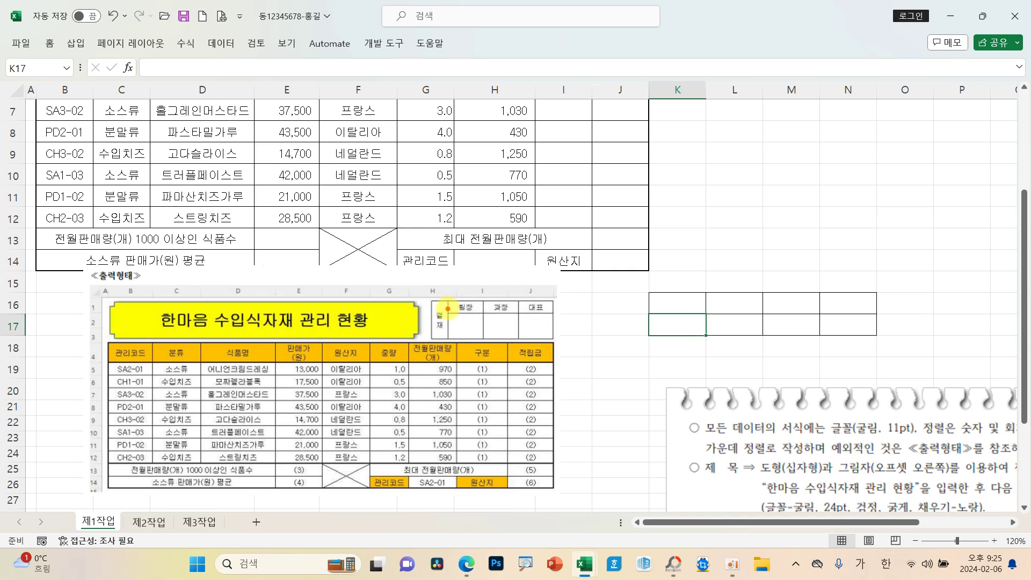
left_click_drag(460, 306, 463, 321)
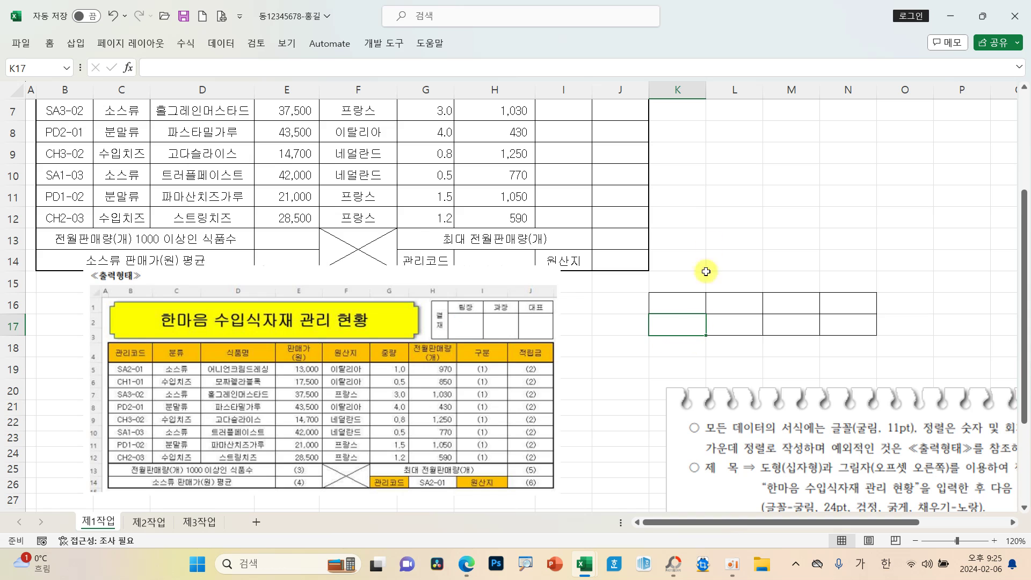
left_click_drag(709, 94, 678, 98)
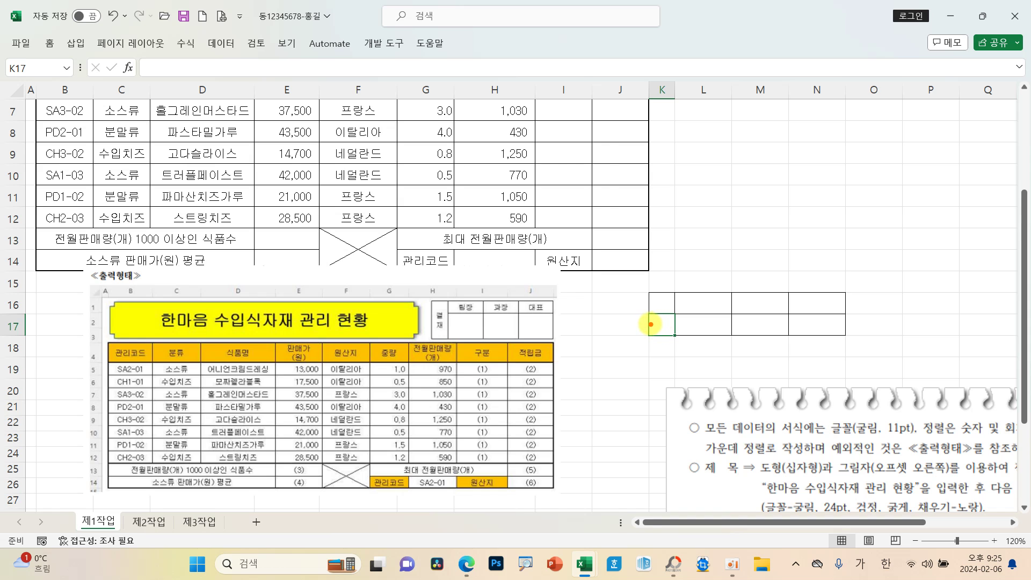
left_click_drag(651, 325, 13, 324)
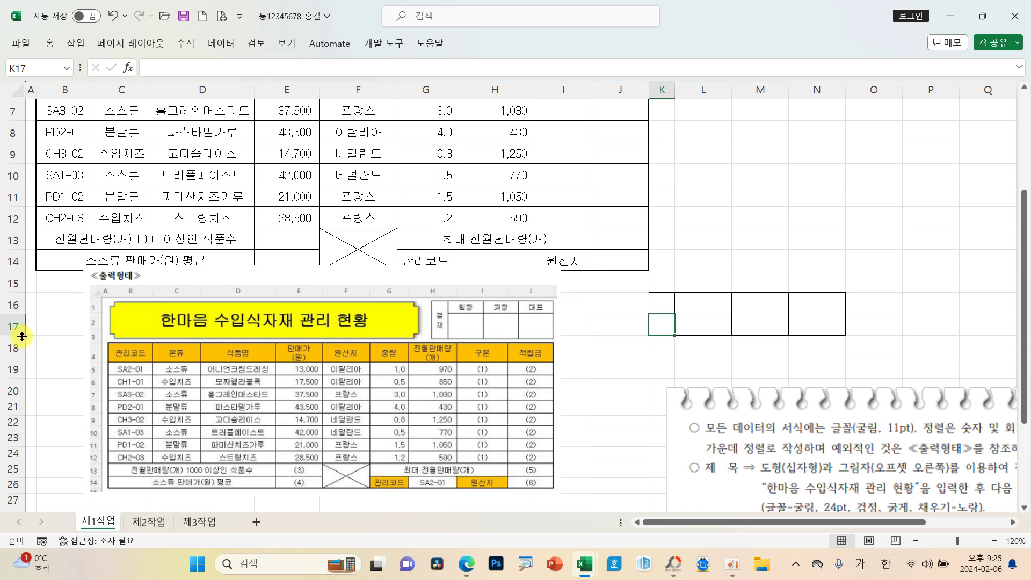
left_click_drag(20, 335, 22, 358)
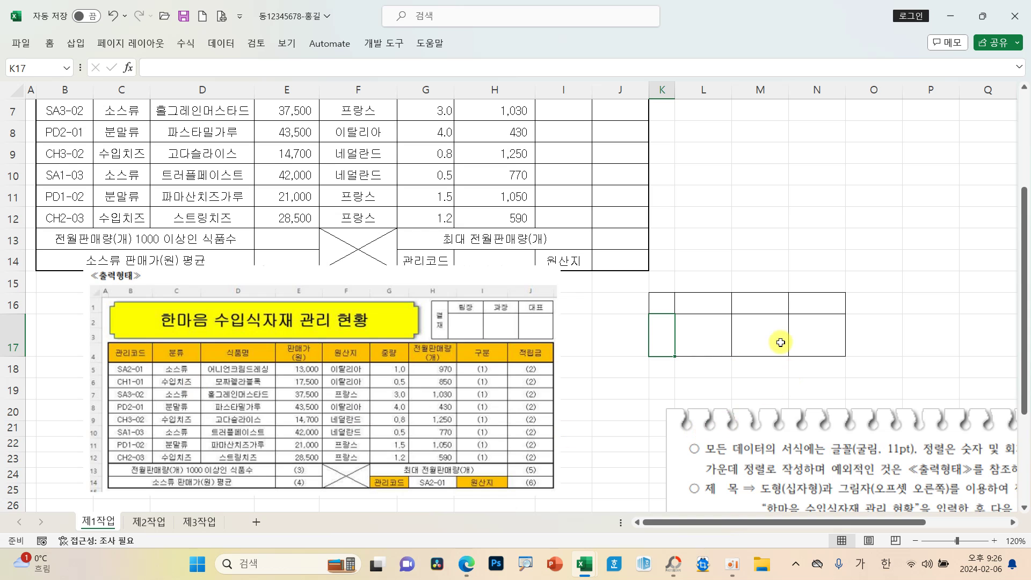
Merge and centre cells K16:K17.
left_click_drag(665, 302, 664, 329)
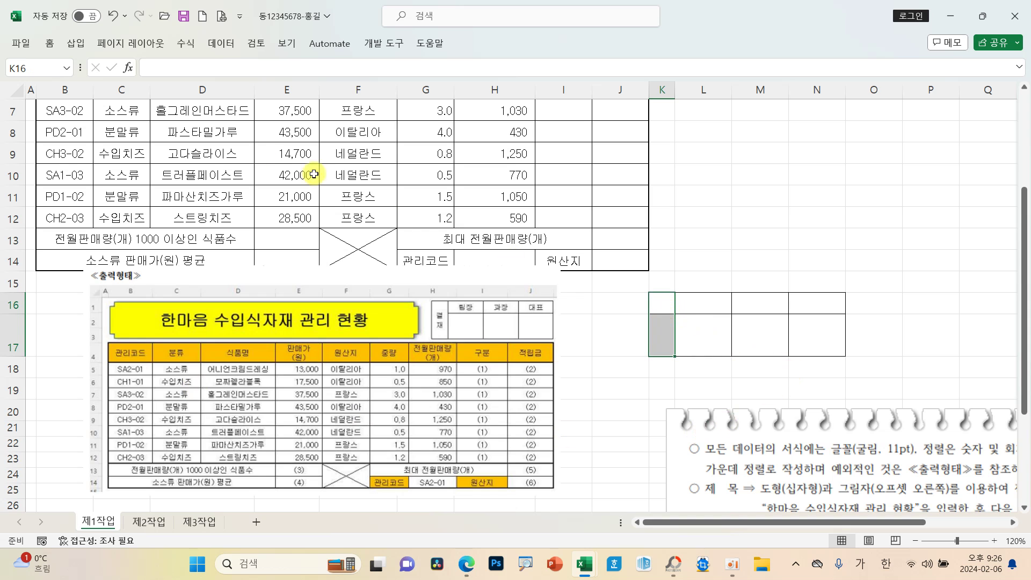
left_click(50, 43)
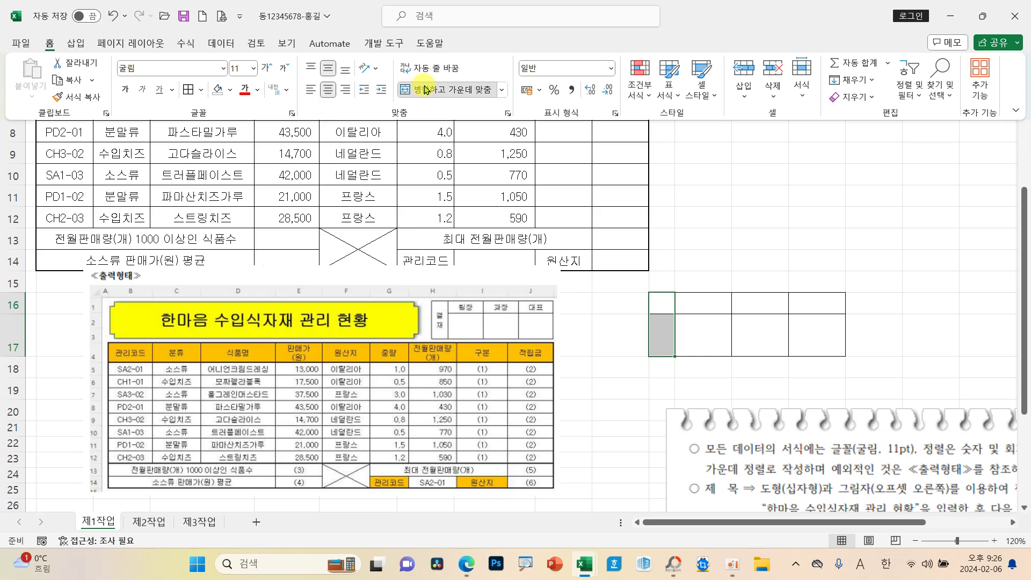
left_click(425, 90)
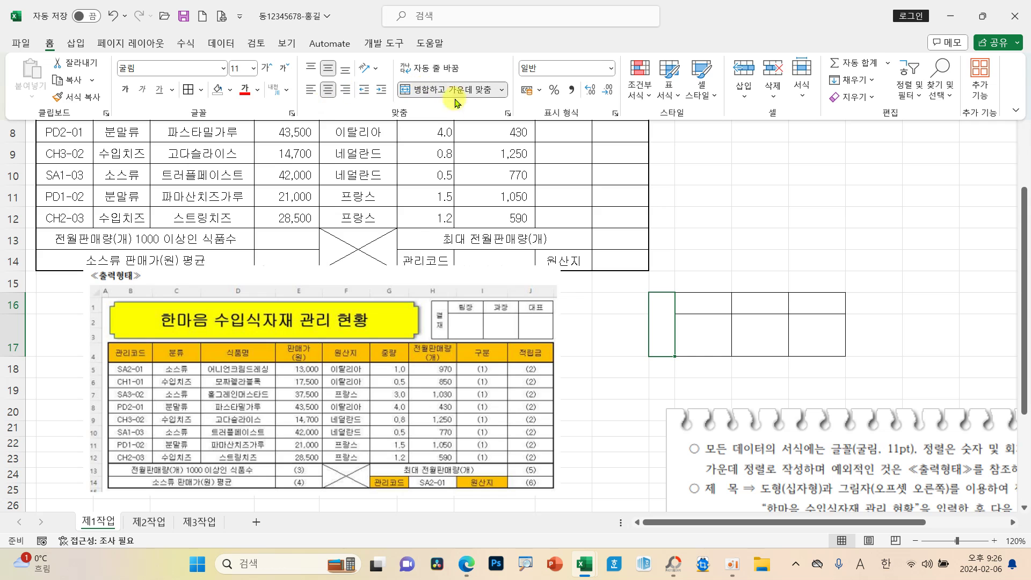
Enter 결재 on two lines in merged cell K16 and the headings 팀장, 과장 and 대표 in L16:N16.
left_click(655, 323)
type("Rㅓ")
key("Hangul")
type("ㅓㄹ")
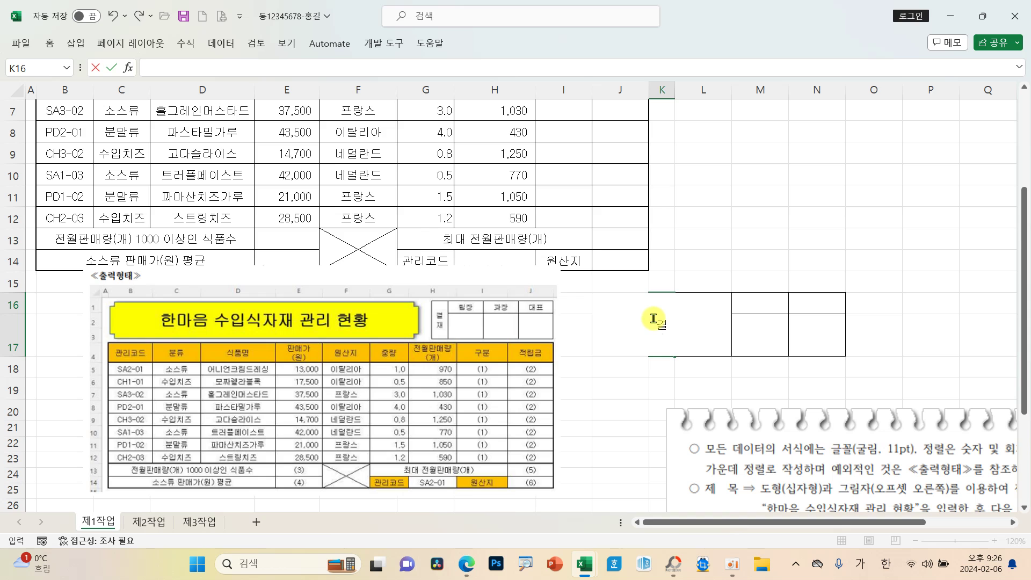
key("Tab")
type("티")
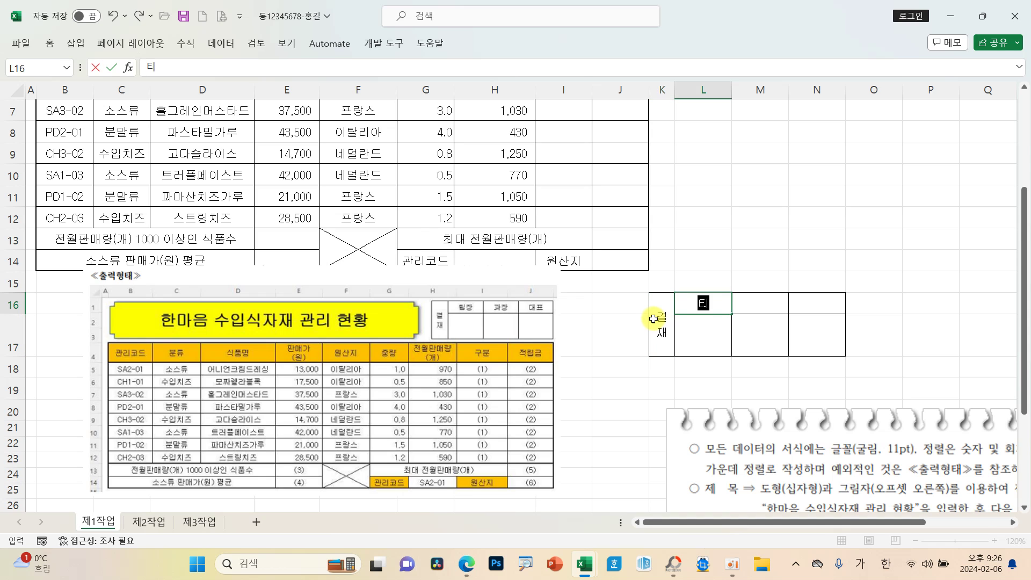
type("ㅁ장")
key("Tab")
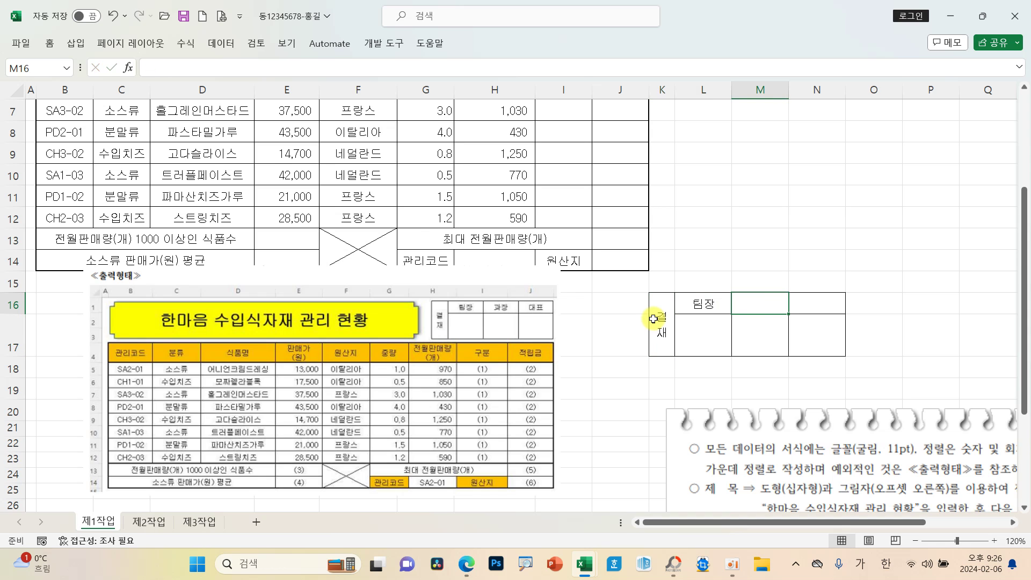
type("괒ㅏㅇ")
key("Tab")
type("대표")
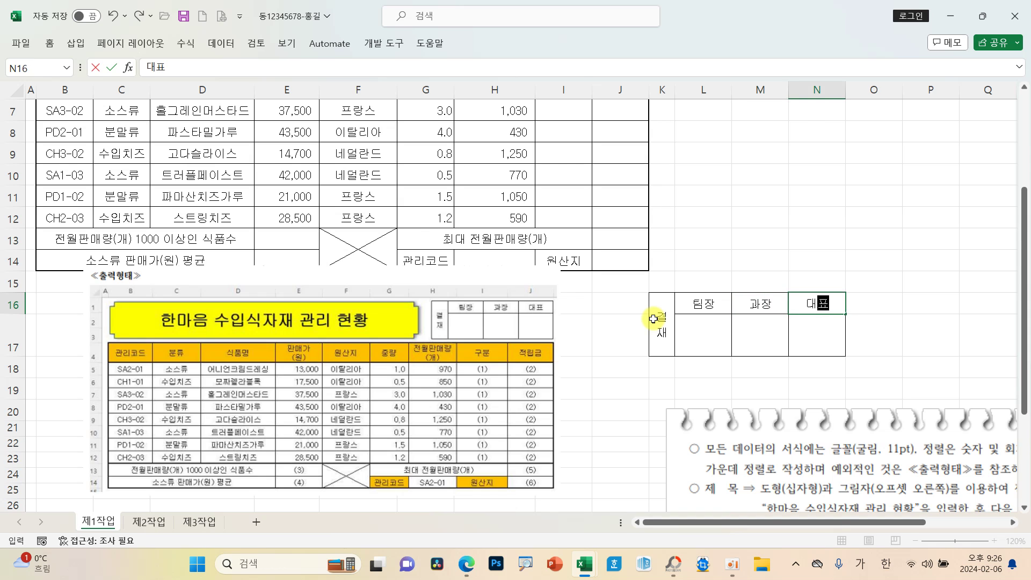
left_click(620, 371)
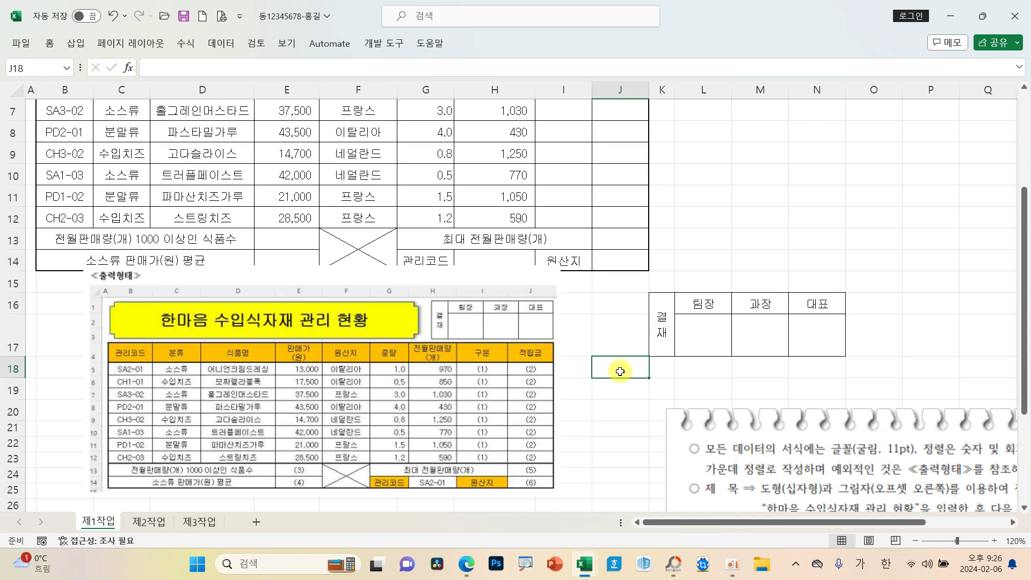
Copy the approval box K16:N17 and paste it as a picture at cell H2.
left_click(673, 336)
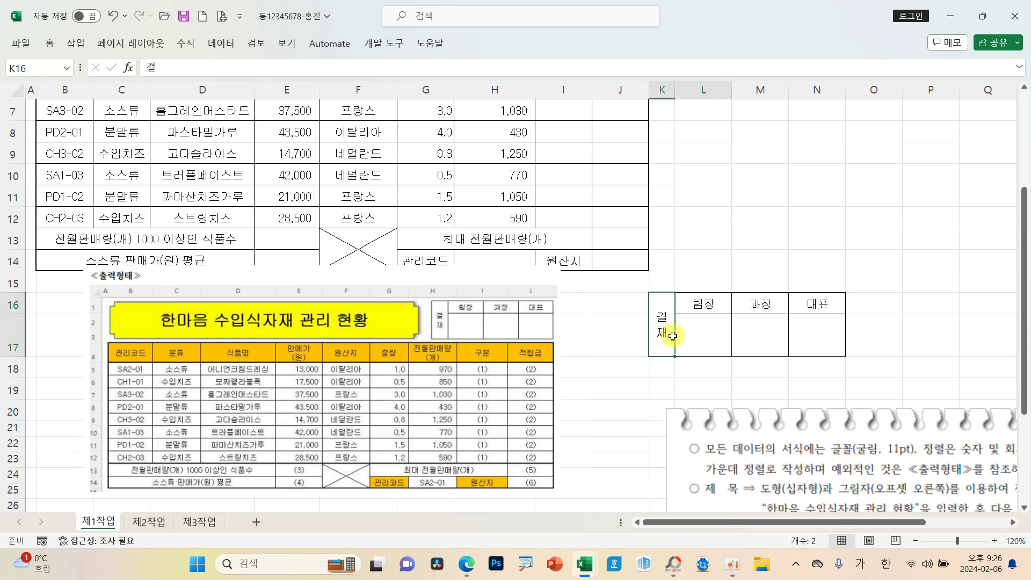
left_click_drag(673, 336, 808, 338)
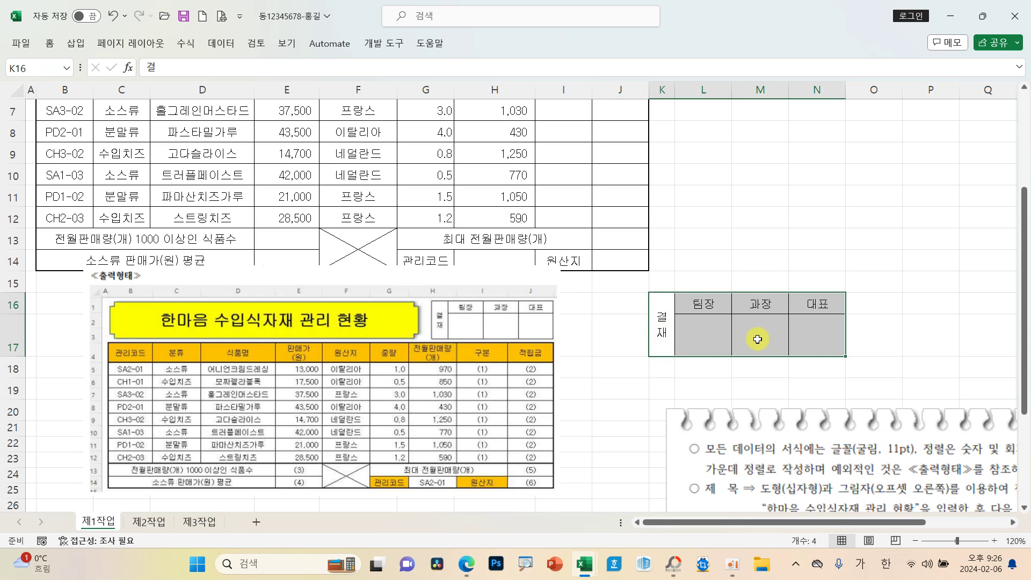
right_click(757, 337)
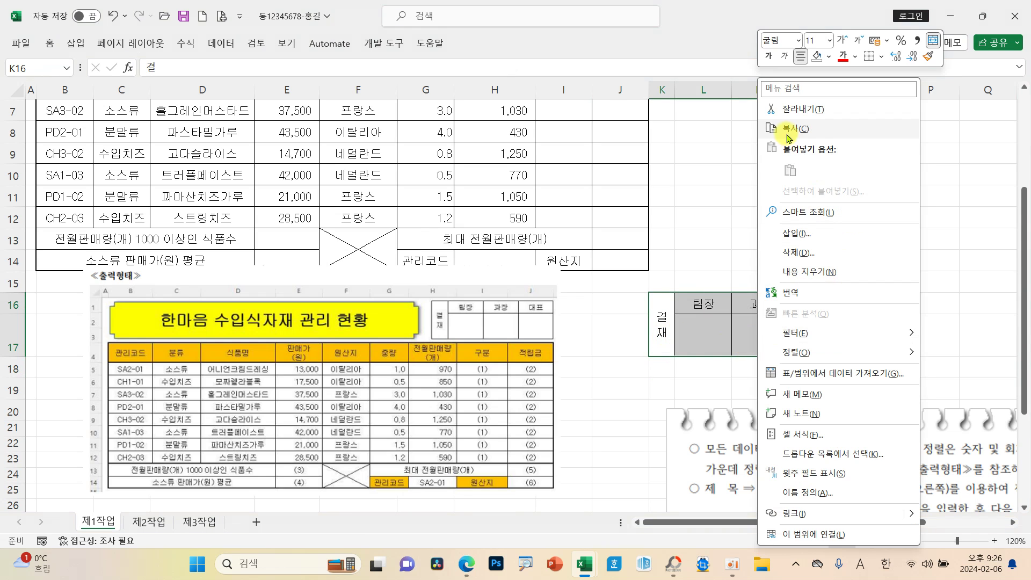
left_click(788, 130)
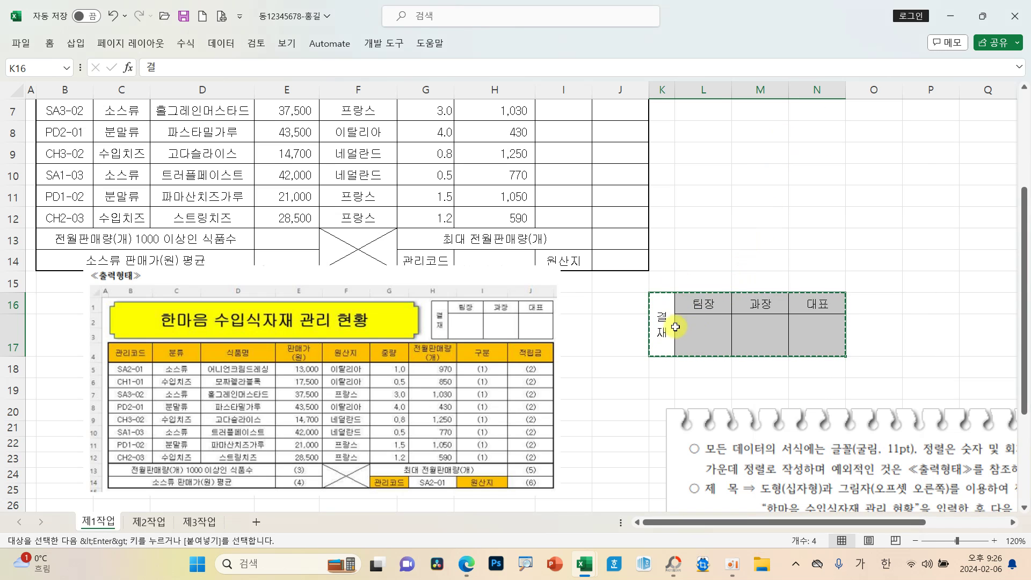
scroll(600, 339, "up", 2)
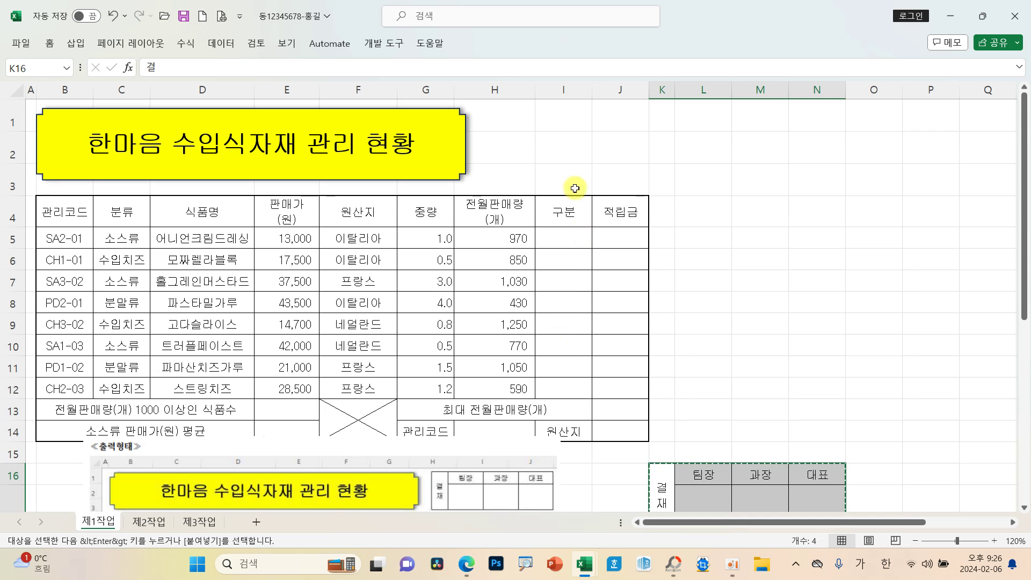
left_click(518, 145)
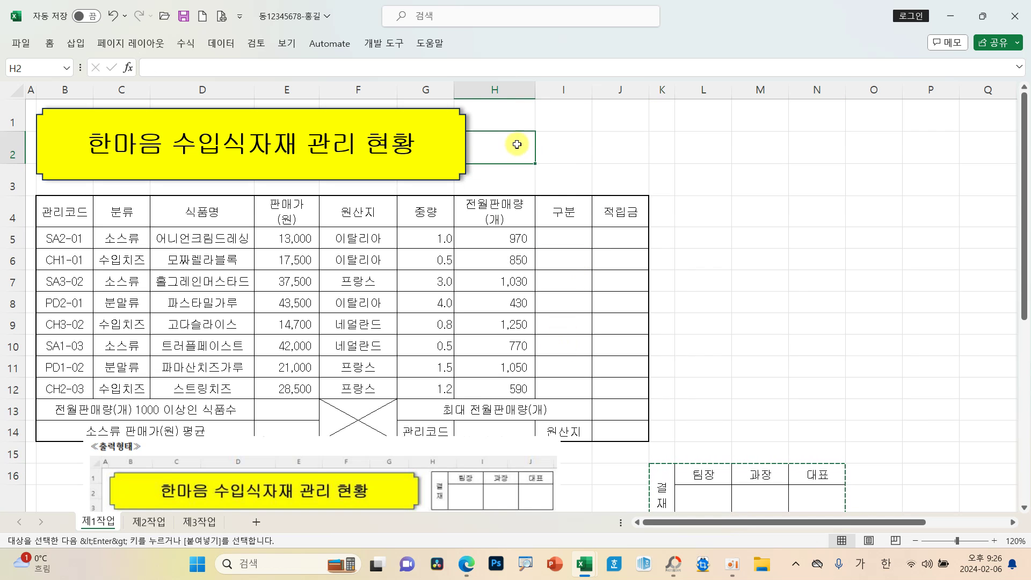
left_click(50, 43)
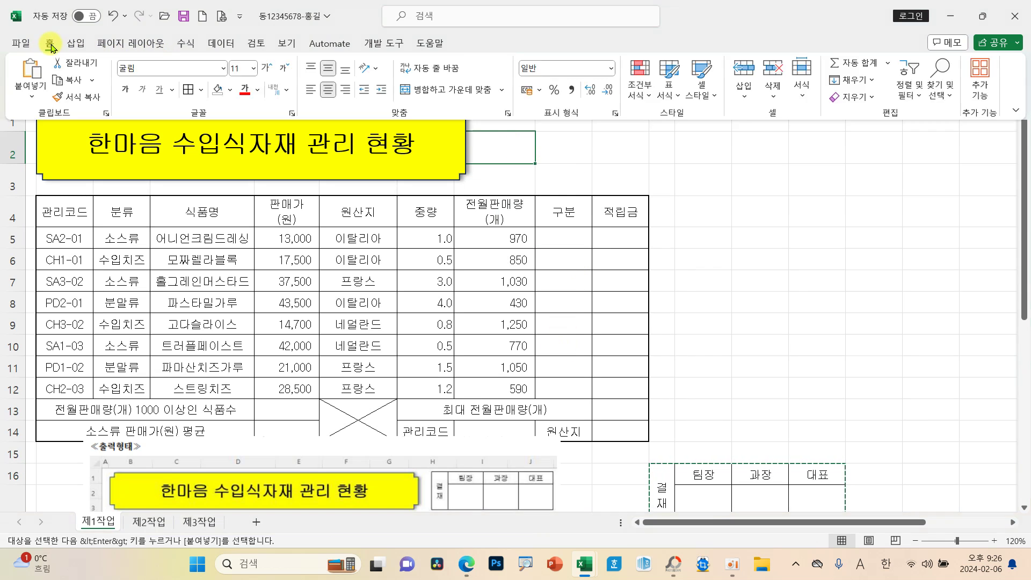
left_click(30, 100)
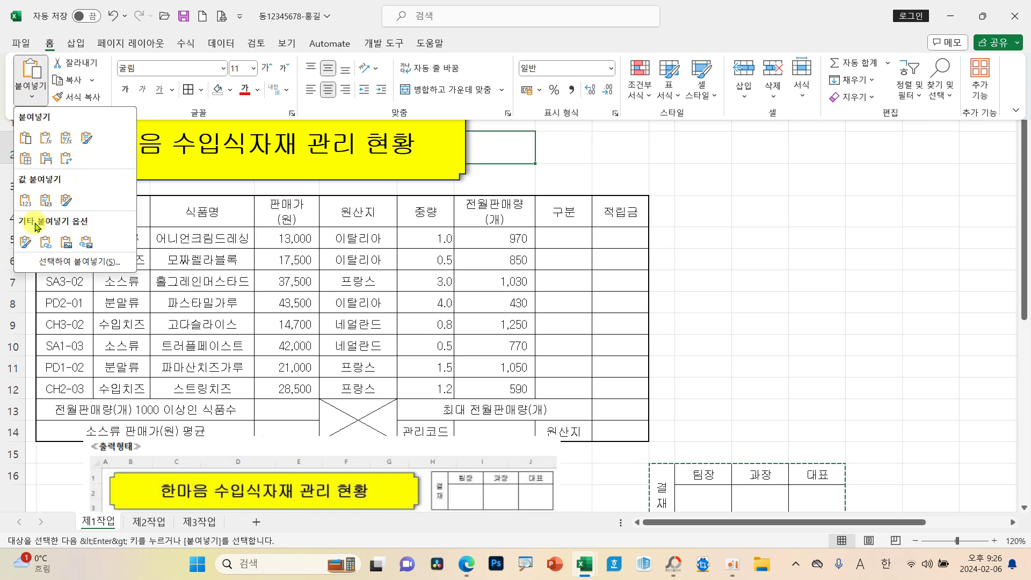
left_click(66, 243)
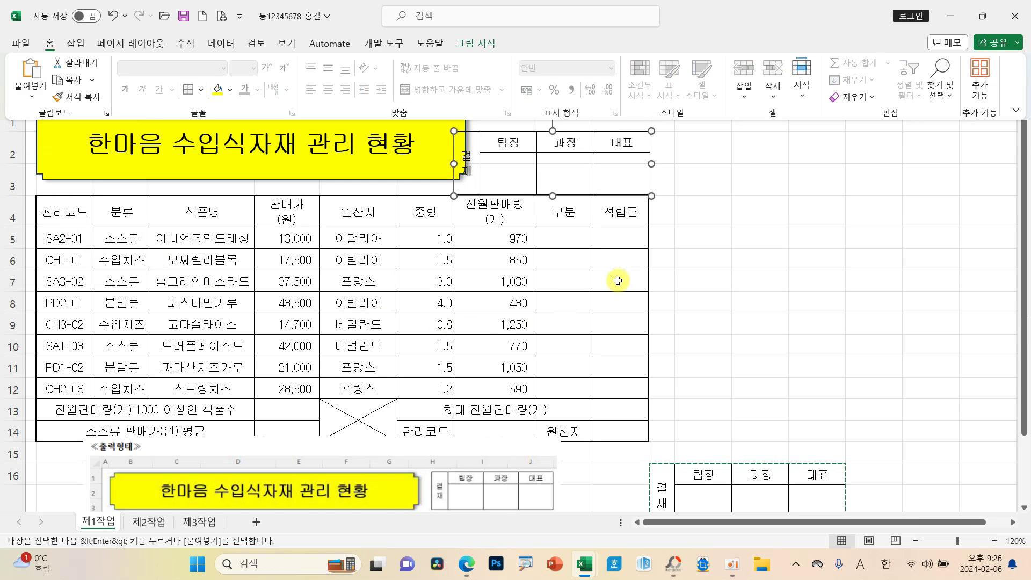
Widen columns I and J and place the approval box picture beside the title, aligned with the table's outer edge.
left_click_drag(594, 183, 593, 157)
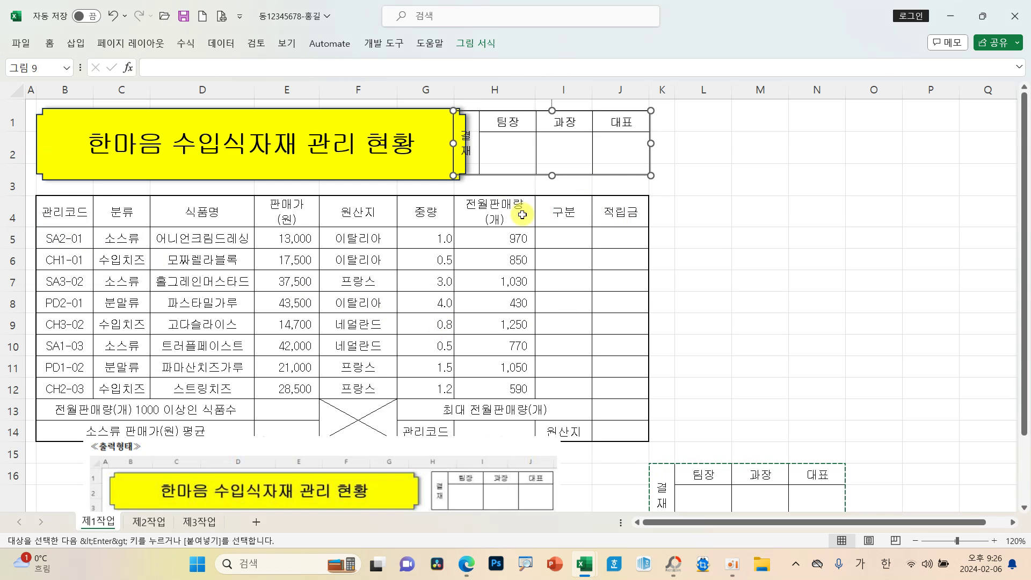
left_click_drag(592, 92, 666, 90)
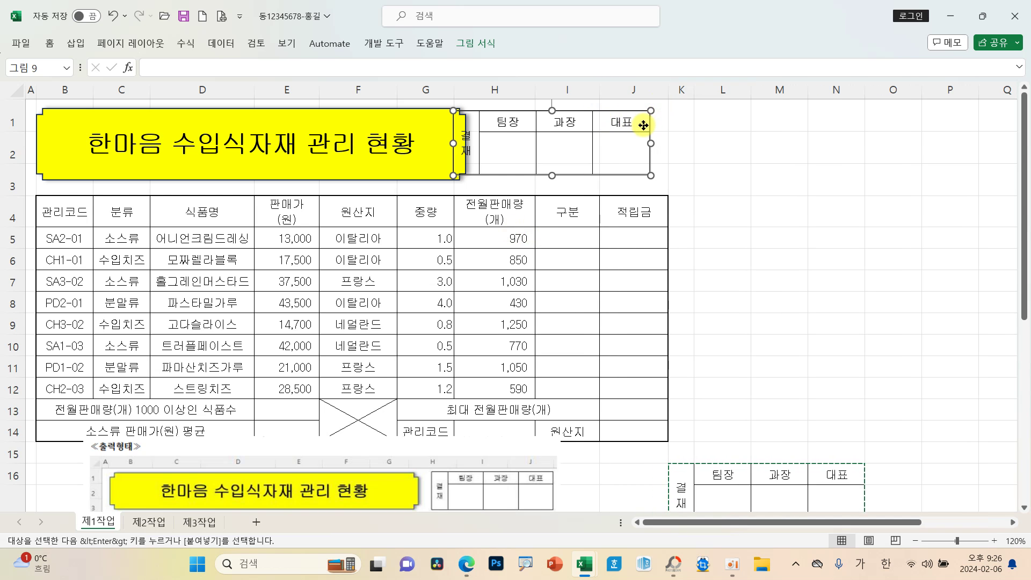
left_click_drag(643, 125, 662, 125)
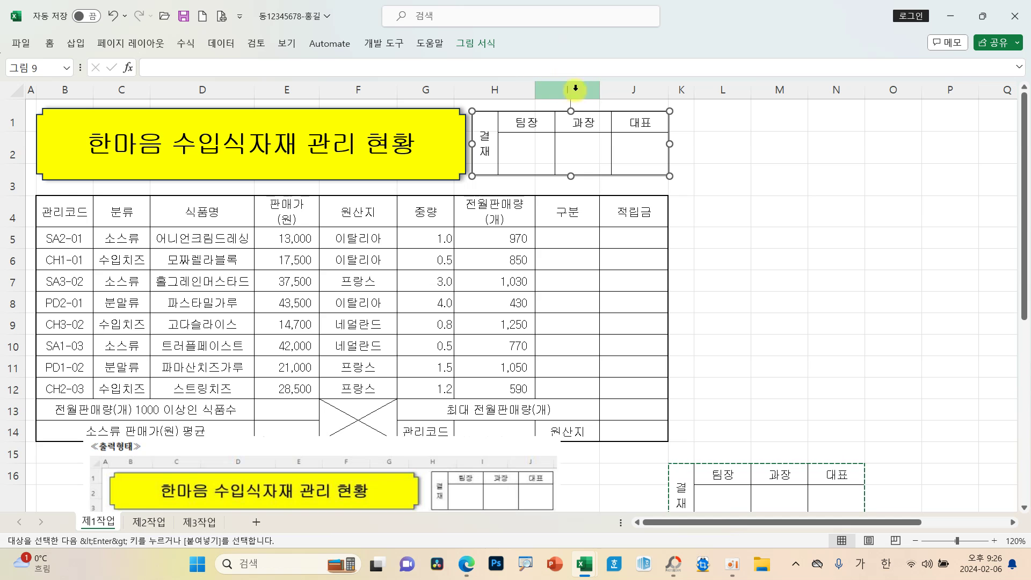
left_click_drag(600, 92, 605, 94)
left_click_drag(674, 92, 680, 92)
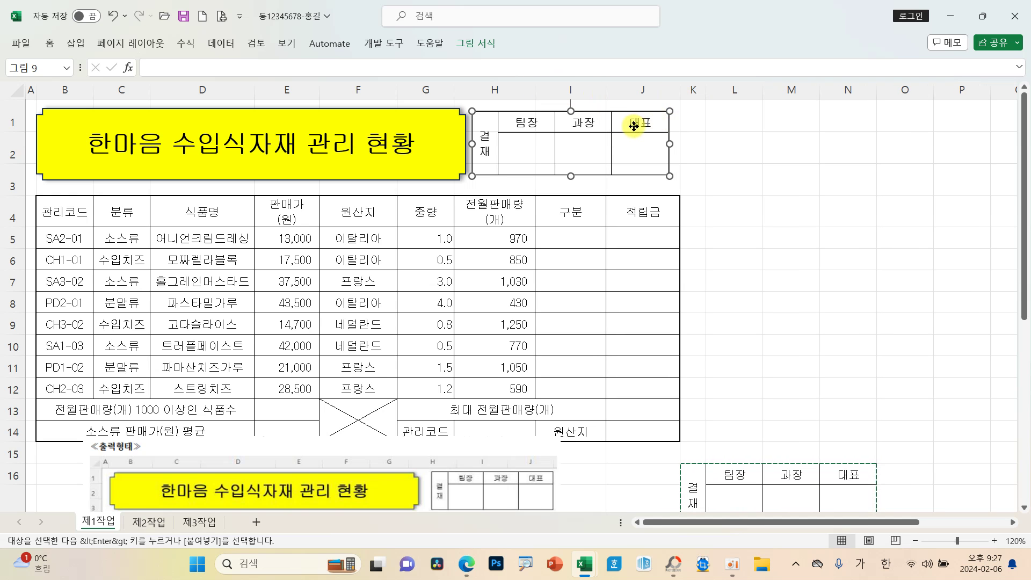
left_click_drag(634, 126, 645, 128)
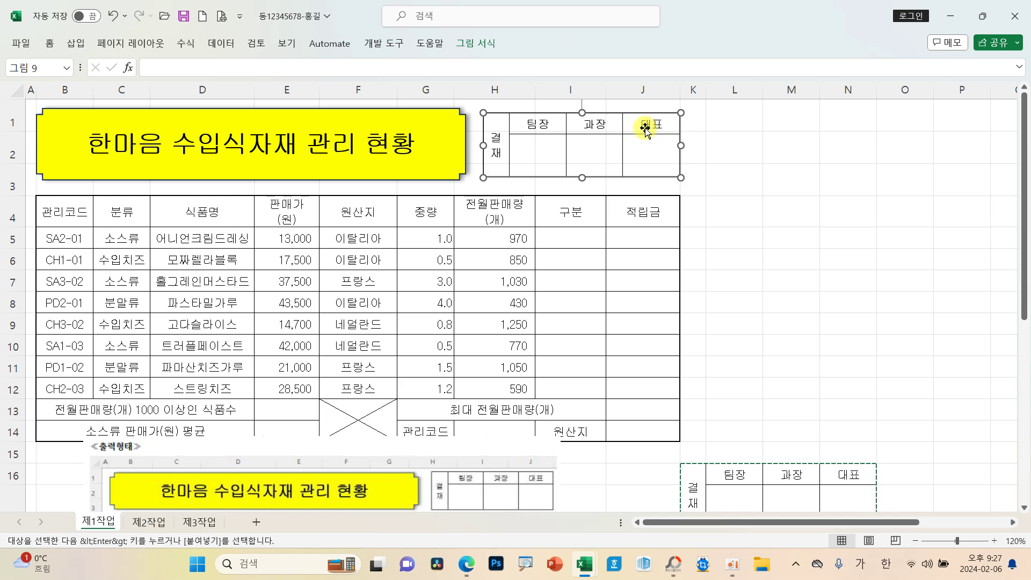
left_click(737, 200)
Clear all contents and formatting from the original approval box cells K16:N17.
scroll(763, 324, "down", 1)
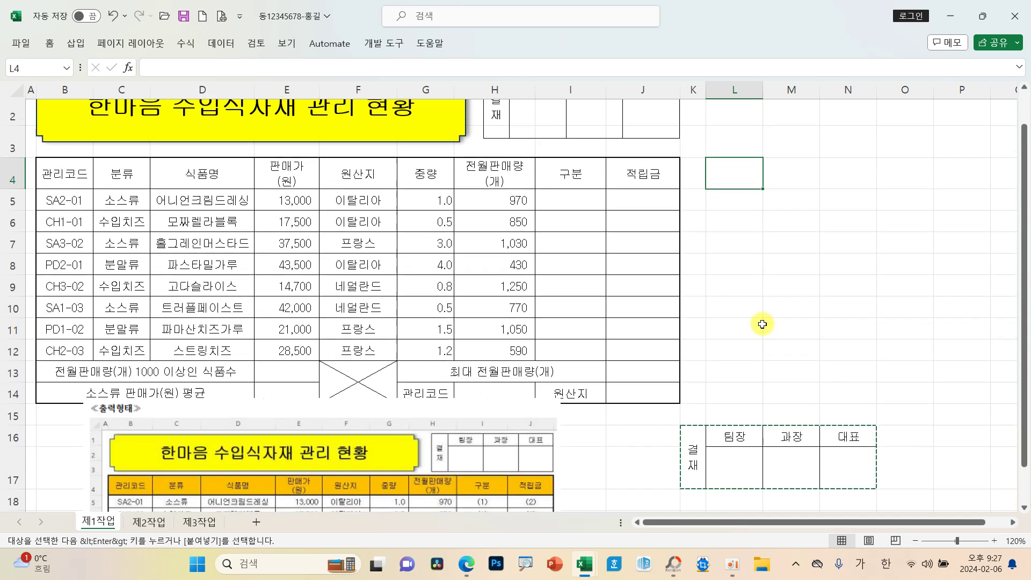
left_click_drag(691, 430, 852, 452)
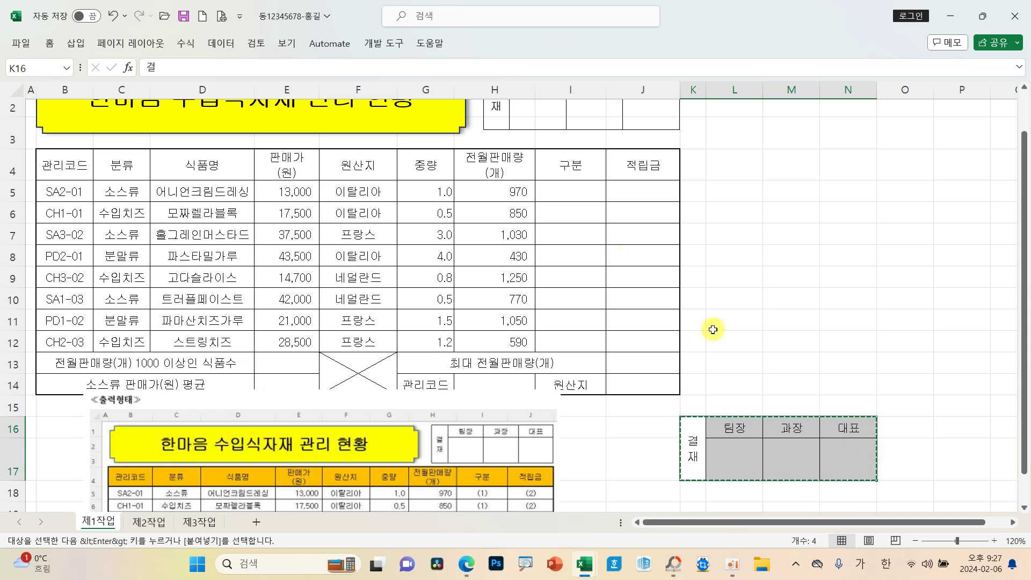
left_click(50, 43)
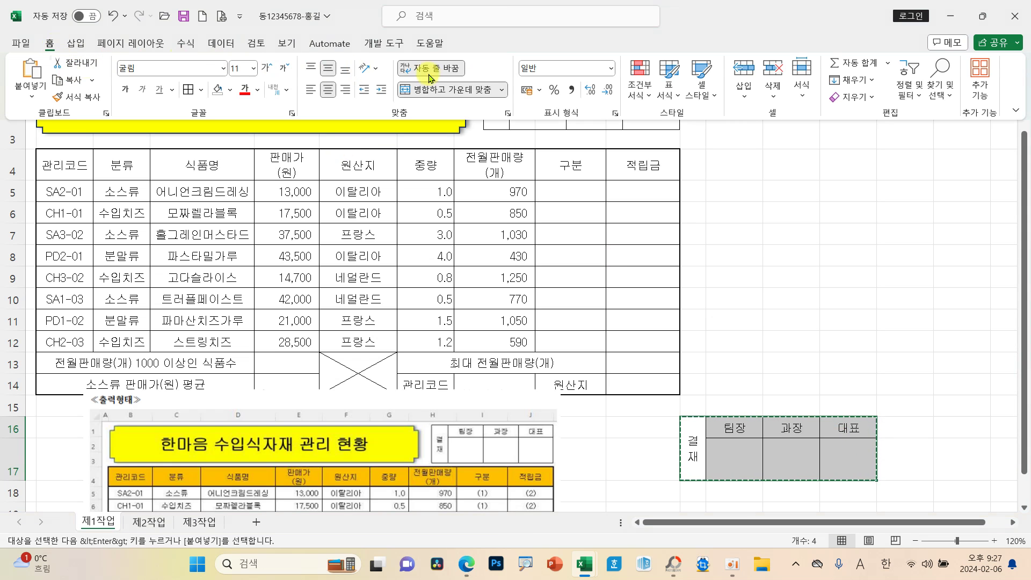
left_click(853, 99)
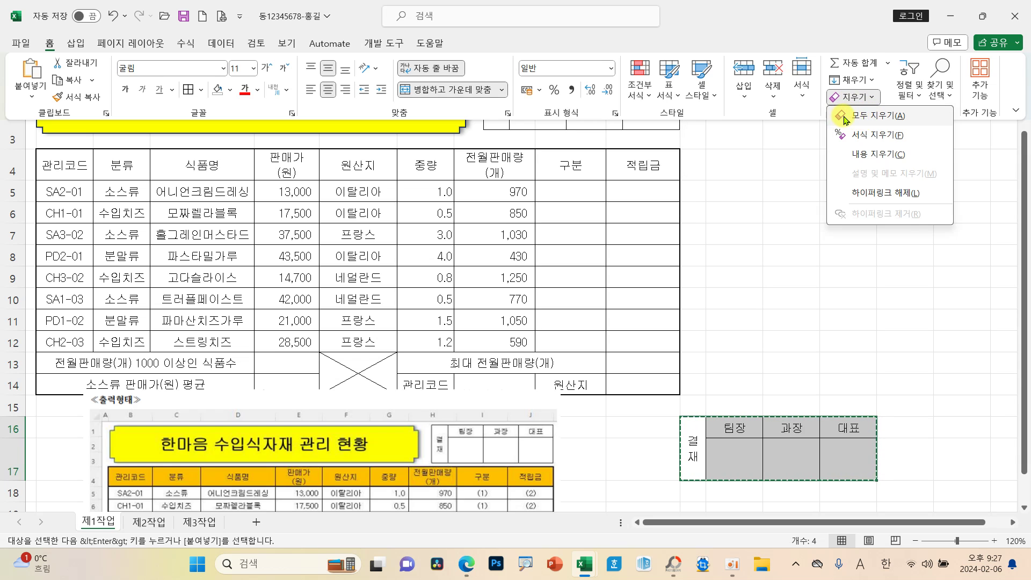
left_click(844, 119)
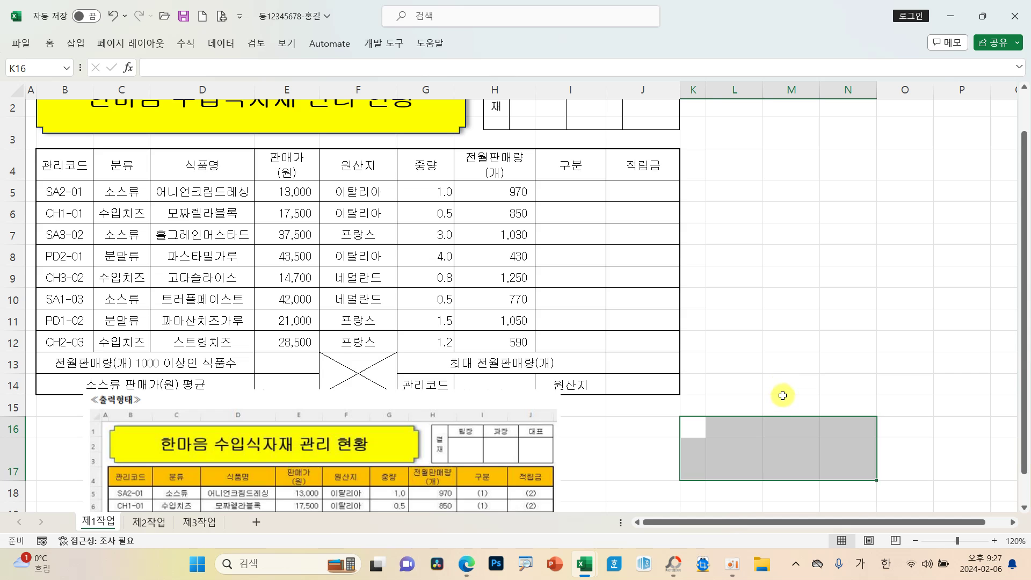
Move the output example picture and the instruction picture up beside the table, with the instructions below the example's header.
scroll(782, 395, "up", 1)
scroll(782, 394, "down", 2)
left_click_drag(594, 442, 874, 169)
scroll(886, 290, "up", 1)
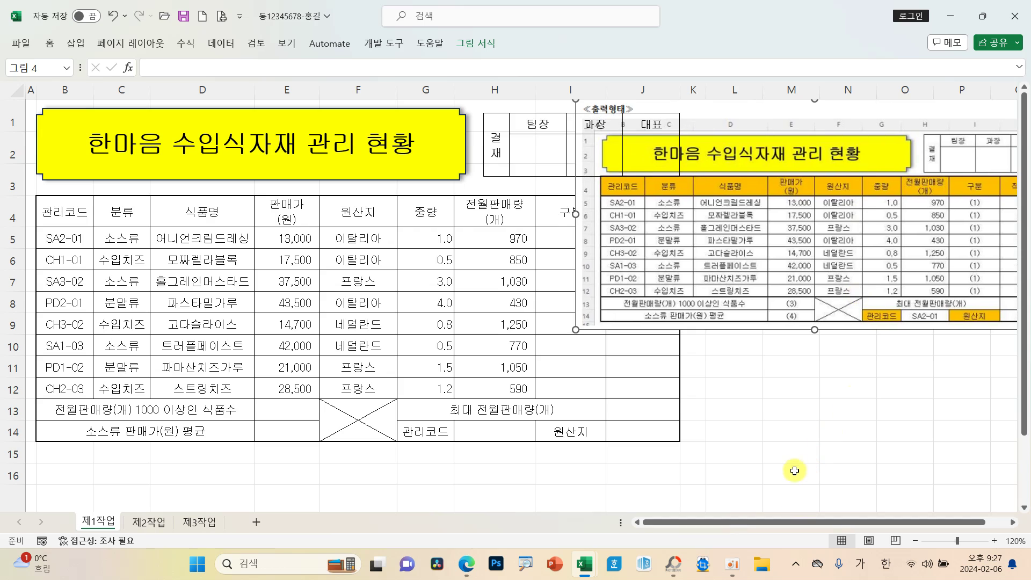
scroll(794, 470, "down", 4)
left_click_drag(801, 463, 684, 175)
scroll(686, 238, "up", 3)
left_click_drag(735, 285, 712, 220)
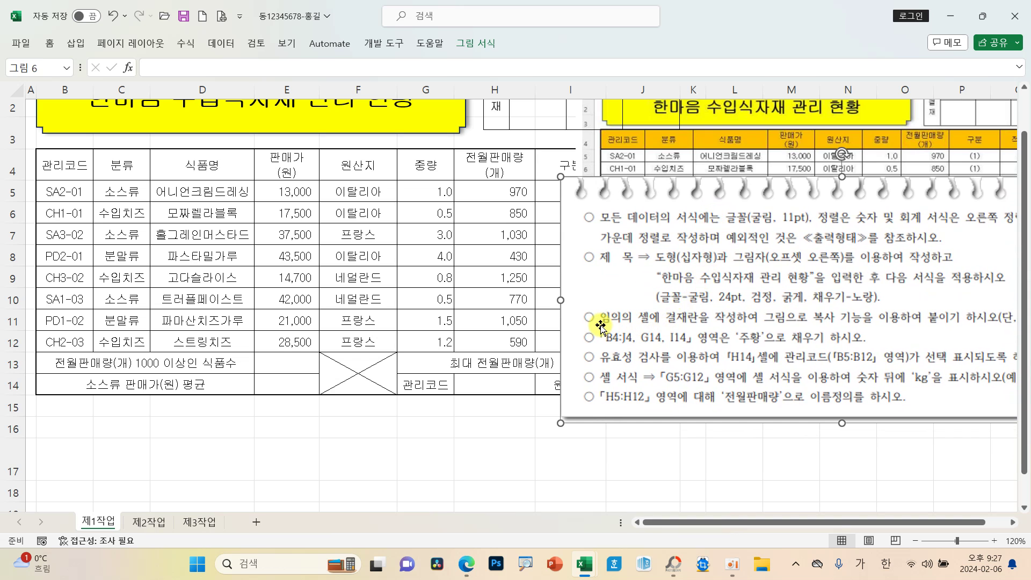
left_click_drag(584, 208, 620, 187)
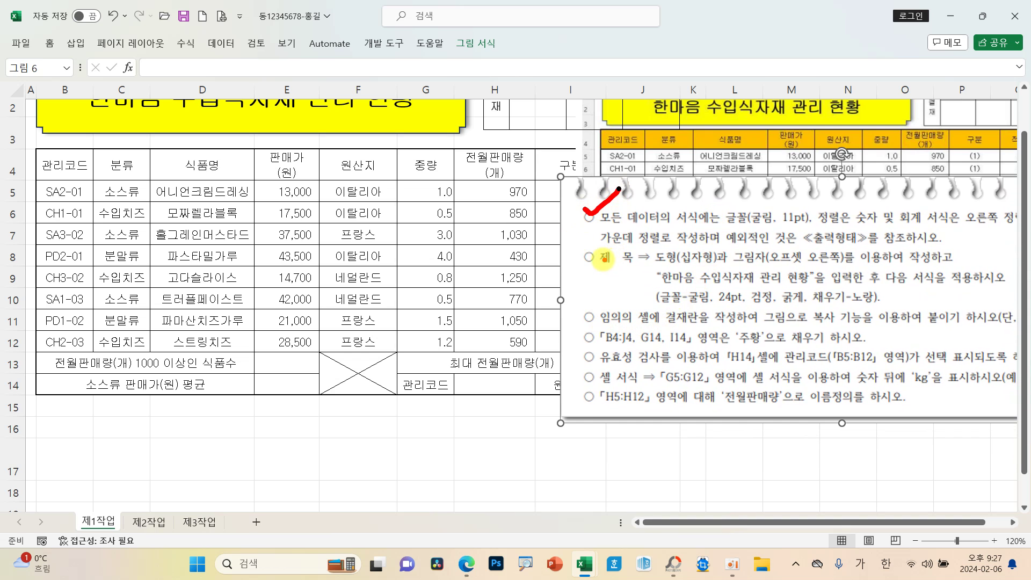
left_click_drag(580, 251, 627, 232)
left_click_drag(585, 310, 665, 266)
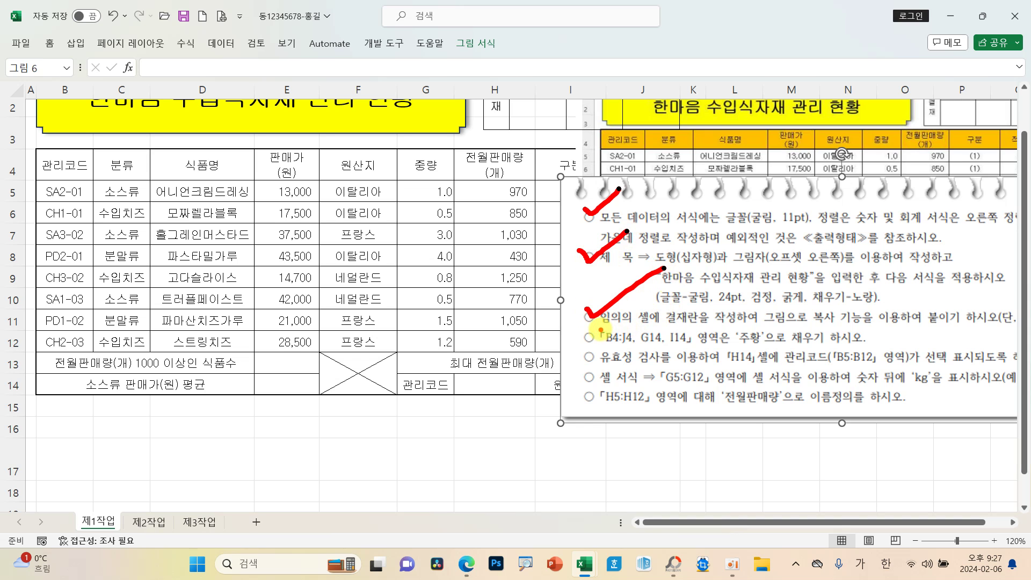
mouse_move(594, 329)
left_mouse_down()
mouse_move(633, 343)
mouse_move(701, 343)
left_mouse_up()
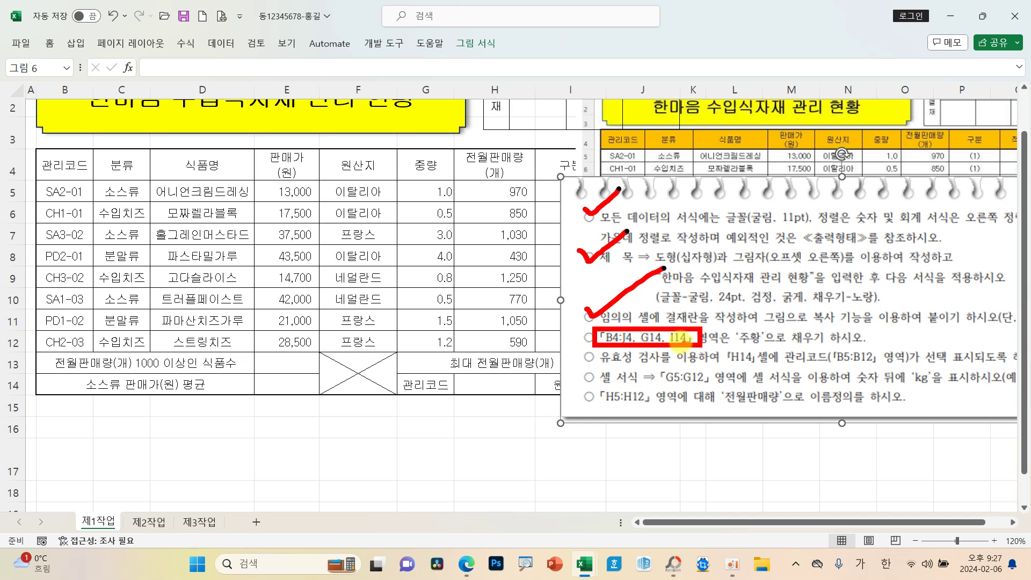
mouse_move(761, 346)
left_mouse_down()
mouse_move(755, 318)
mouse_move(755, 347)
left_mouse_up()
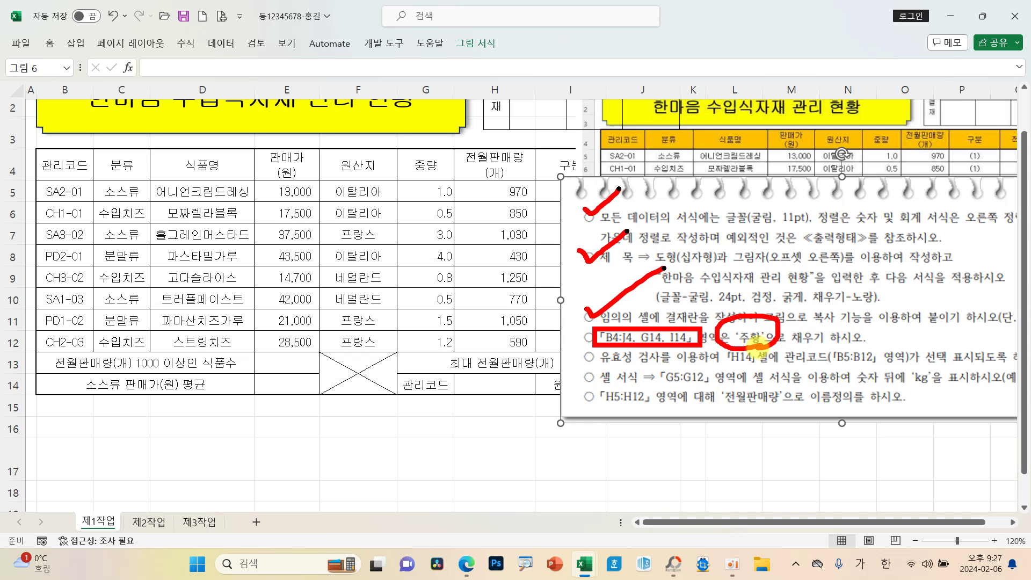
key("Escape")
Move the example and instruction pictures clear of the table, and fill cells B4:J4, G14 and I14 with standard orange (주황).
left_click_drag(650, 263, 713, 274)
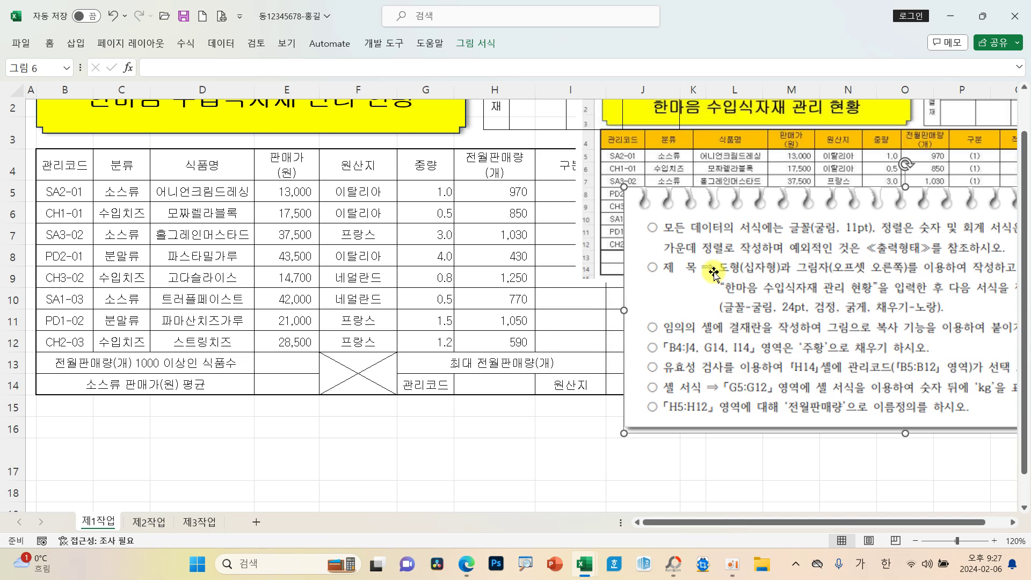
left_click_drag(639, 180, 744, 182)
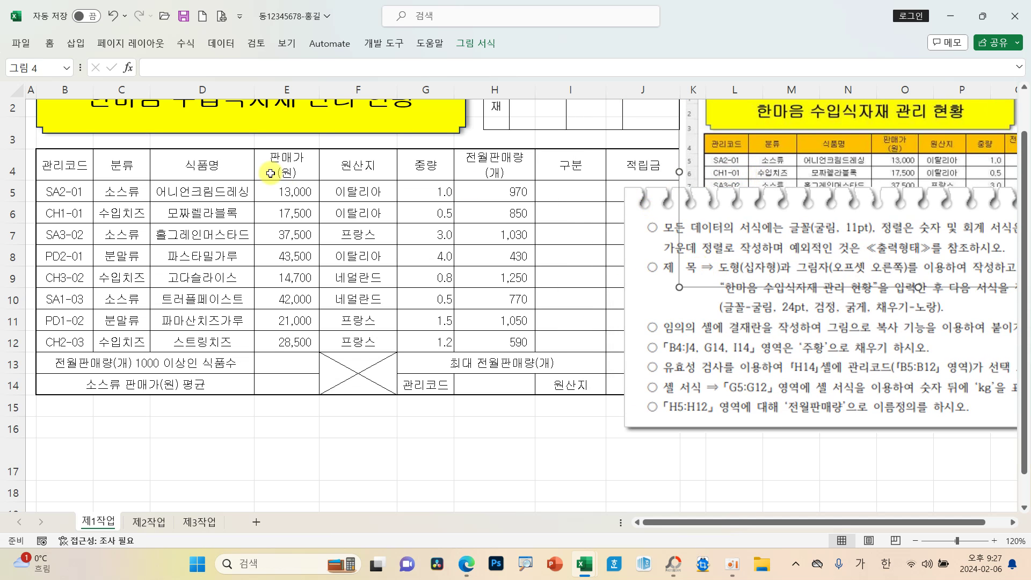
left_click_drag(81, 165, 631, 171)
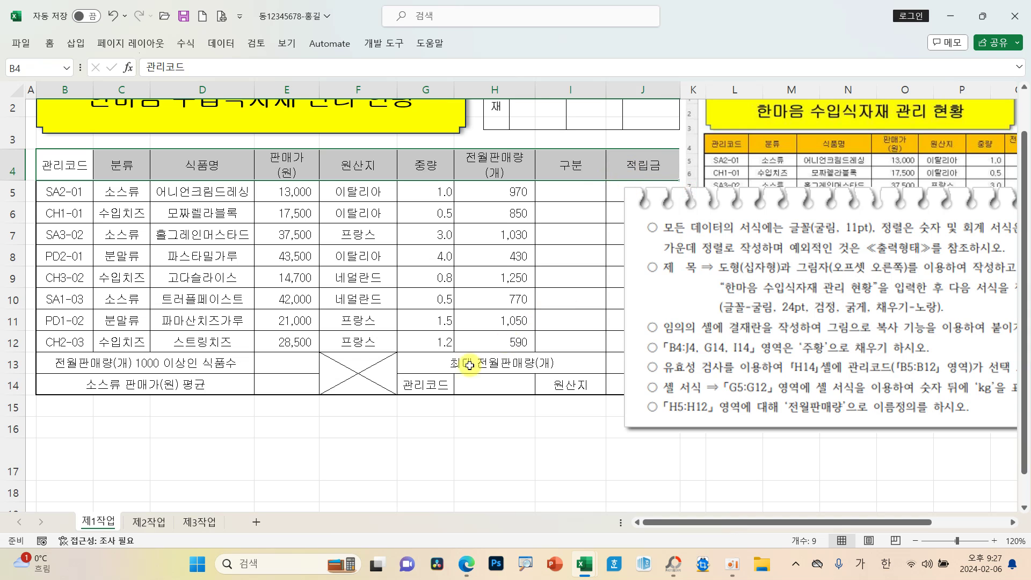
left_click(435, 385, "ctrl")
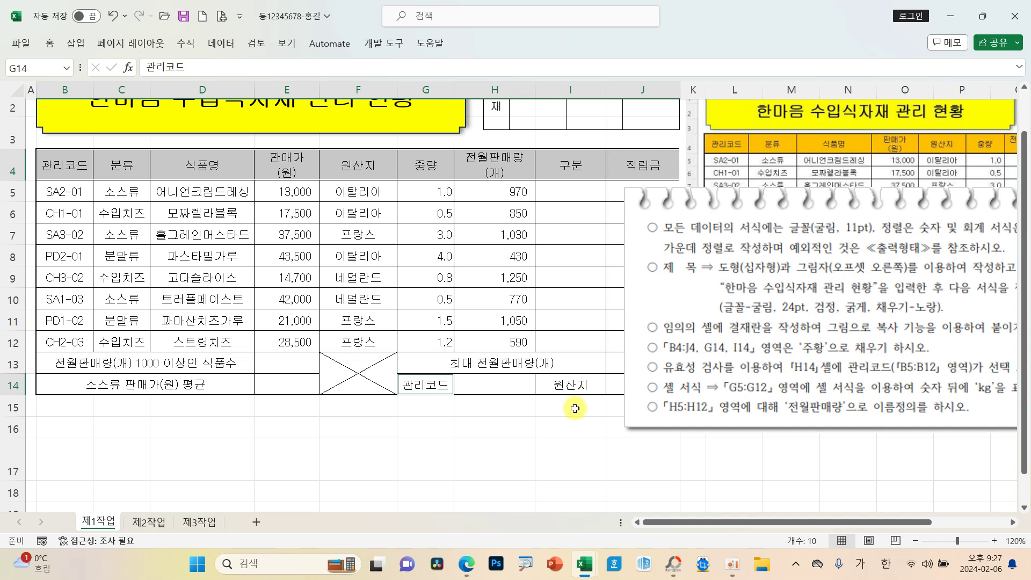
left_click(577, 390, "ctrl")
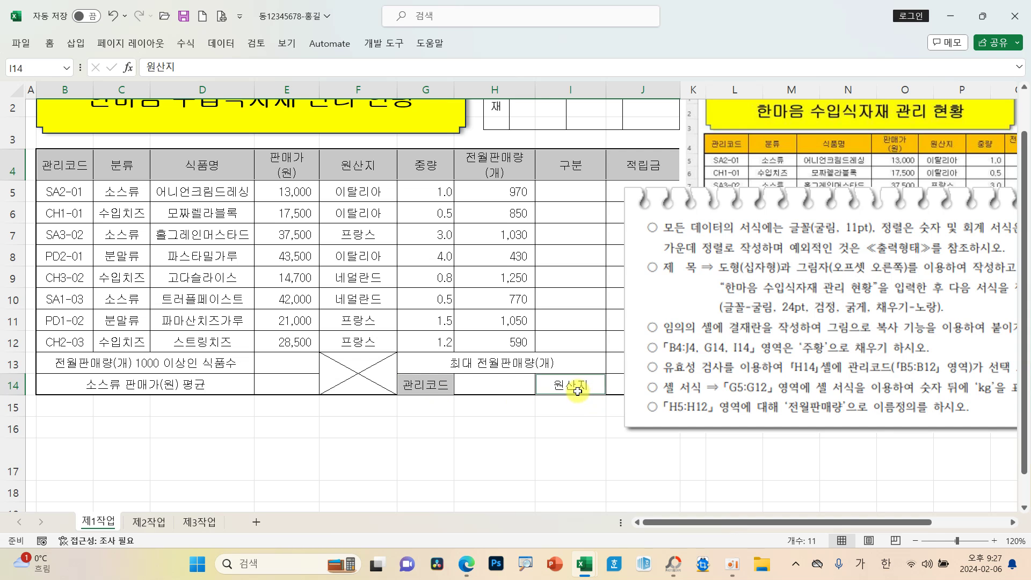
left_click(59, 50)
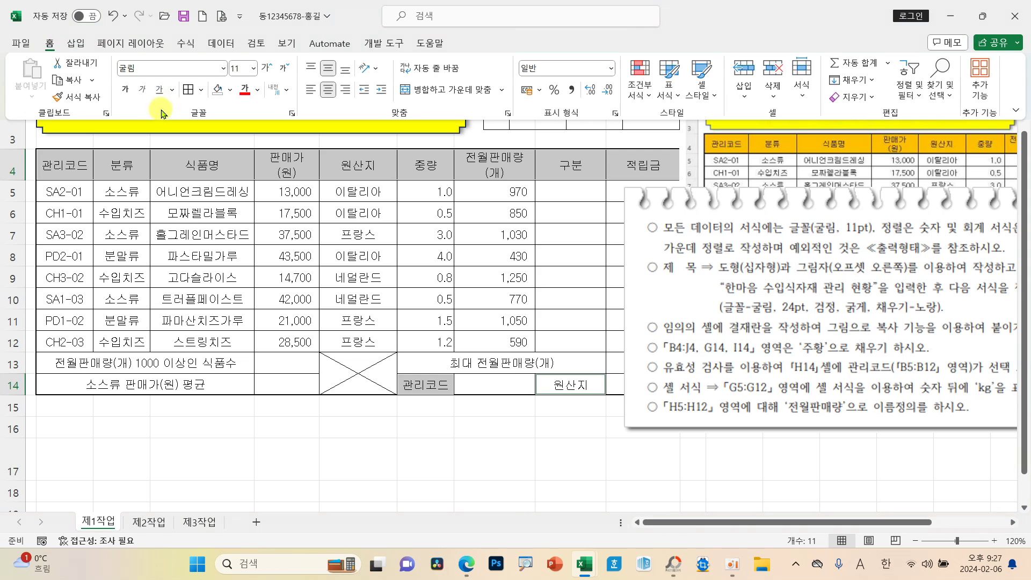
left_click(230, 91)
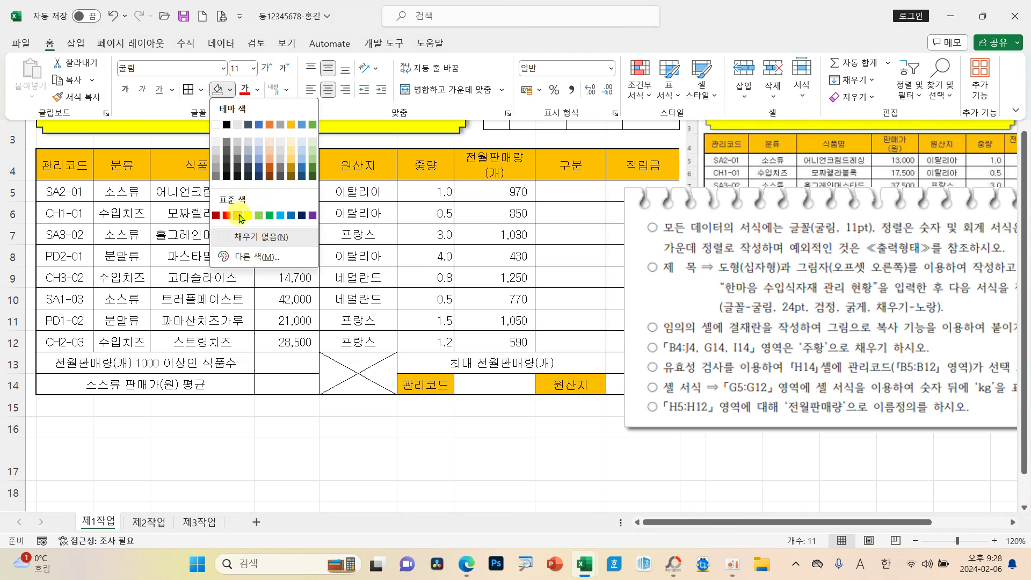
left_click(240, 216)
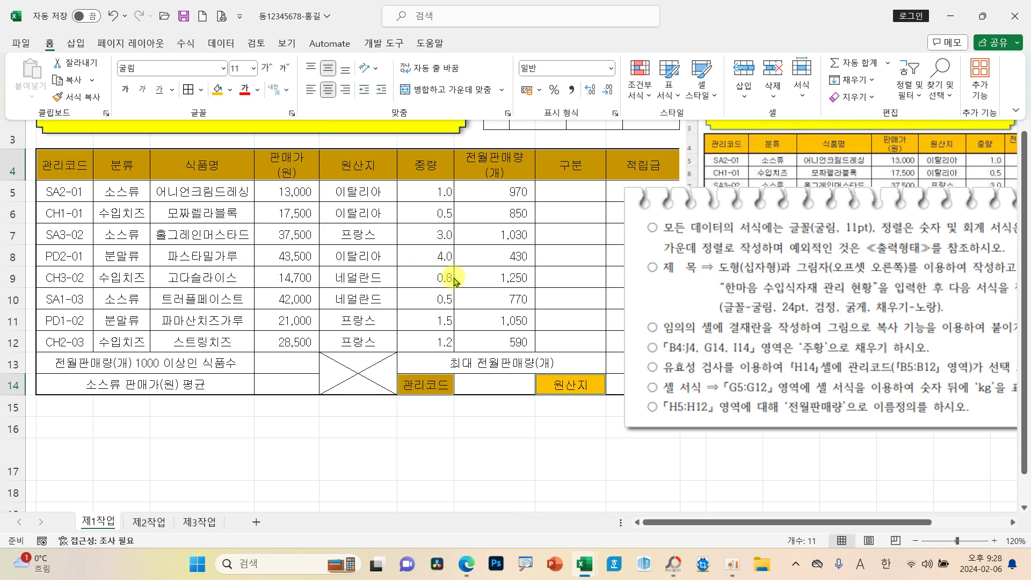
key("Hangul")
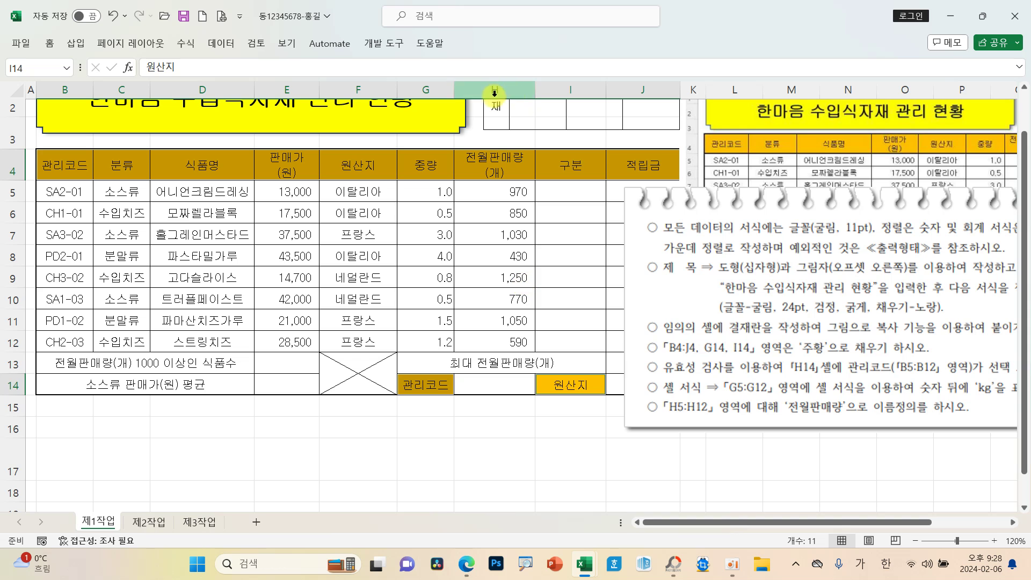
Apply data validation to cell H14 that allows a list (목록) sourced from the management codes in B5:B12.
left_click(489, 386)
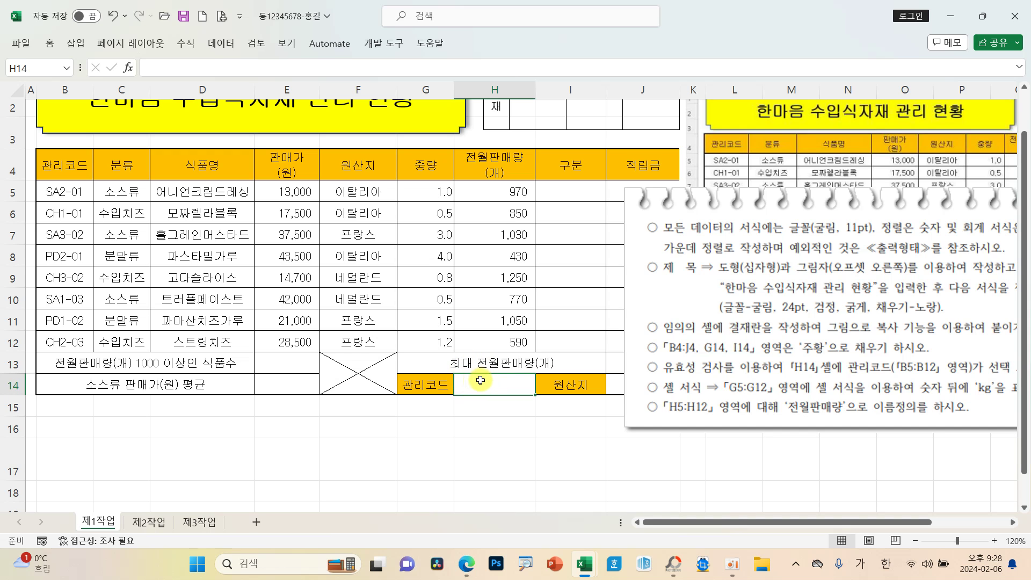
left_click(219, 48)
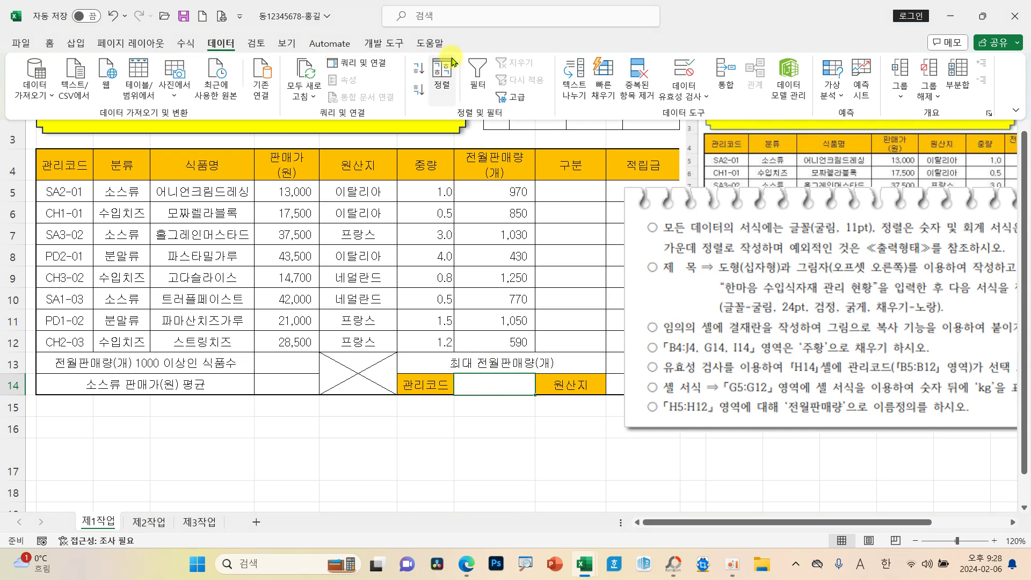
left_click(680, 72)
left_click_drag(258, 157, 537, 90)
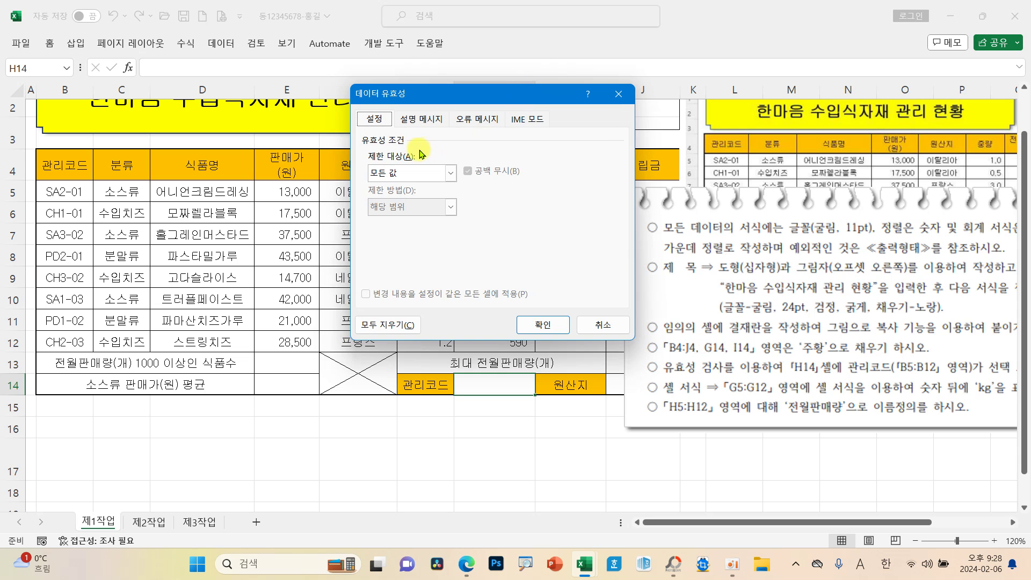
left_click_drag(353, 143, 498, 189)
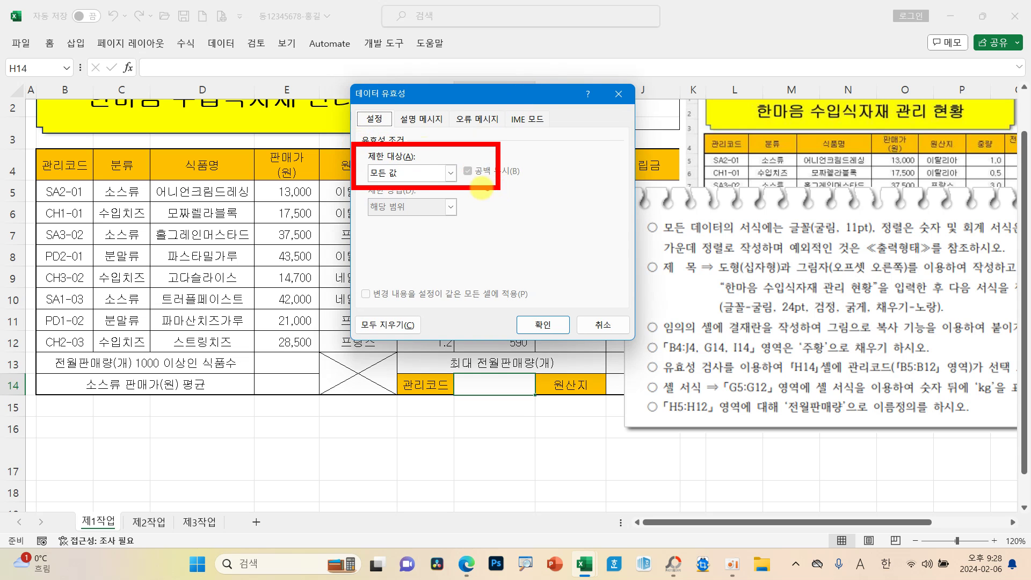
left_click(395, 173)
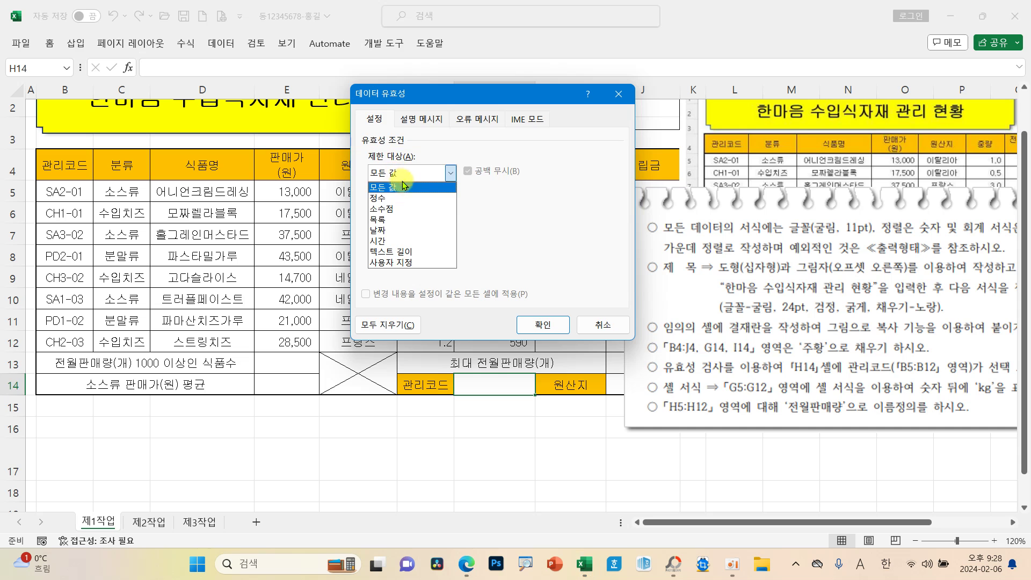
left_click(388, 221)
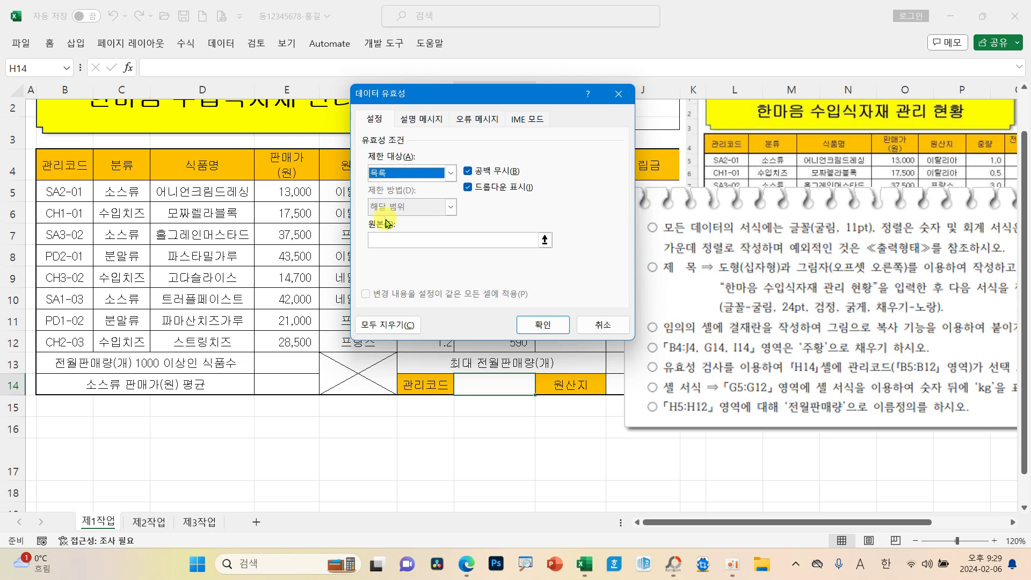
left_click(390, 239)
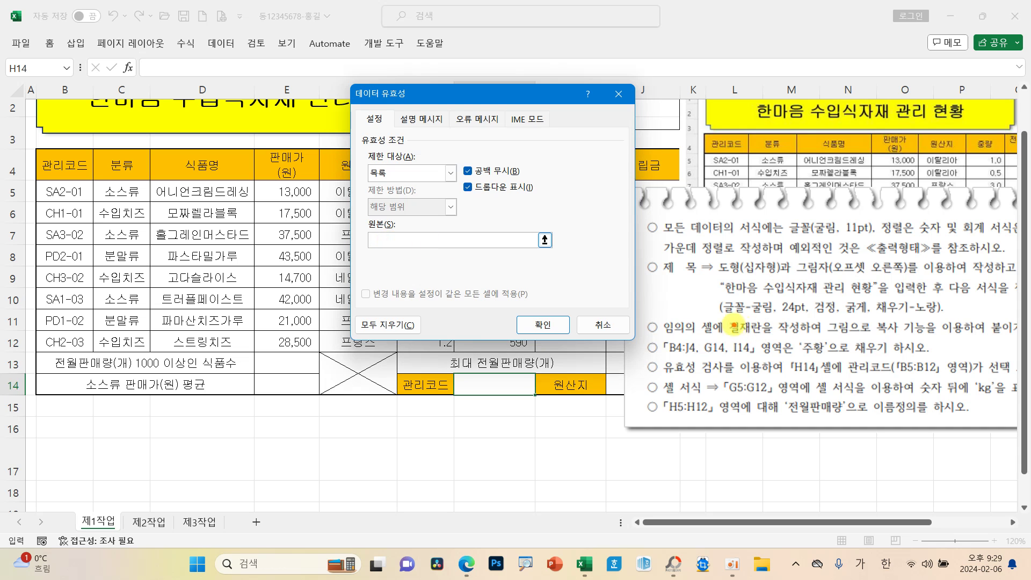
left_click_drag(840, 351, 955, 385)
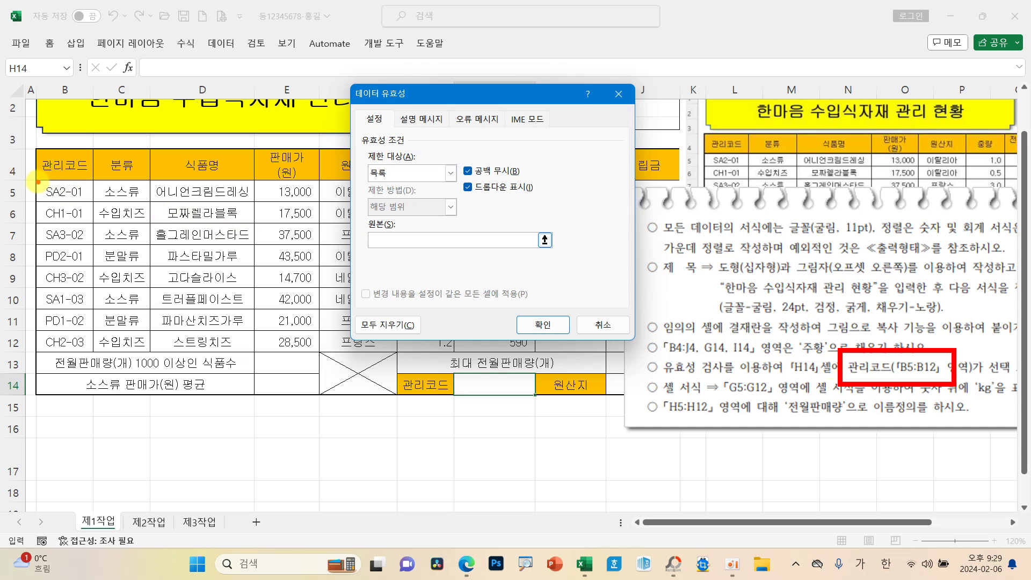
mouse_move(38, 181)
left_mouse_down()
mouse_move(87, 222)
mouse_move(92, 354)
left_mouse_up()
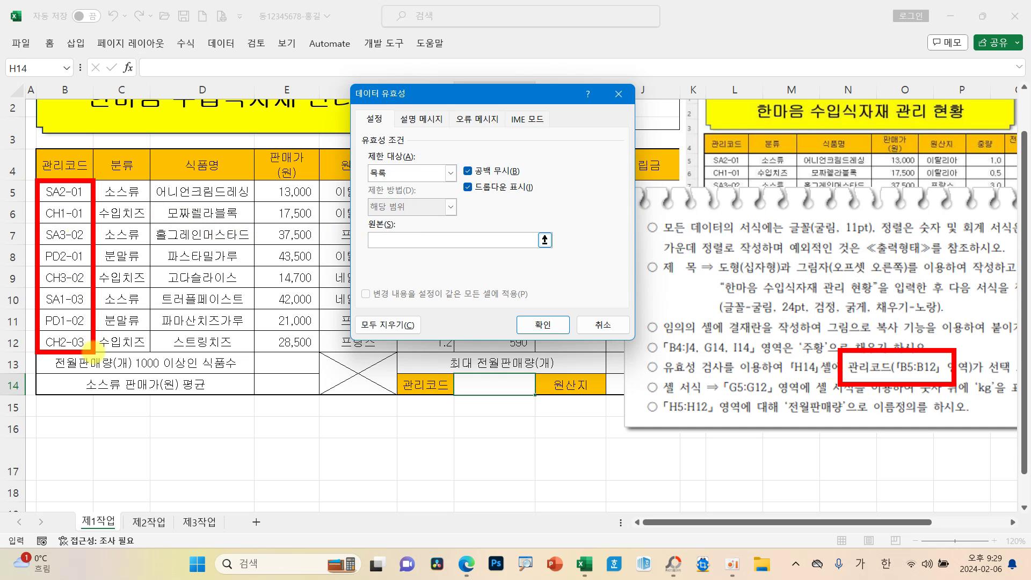
left_click_drag(62, 185, 65, 335)
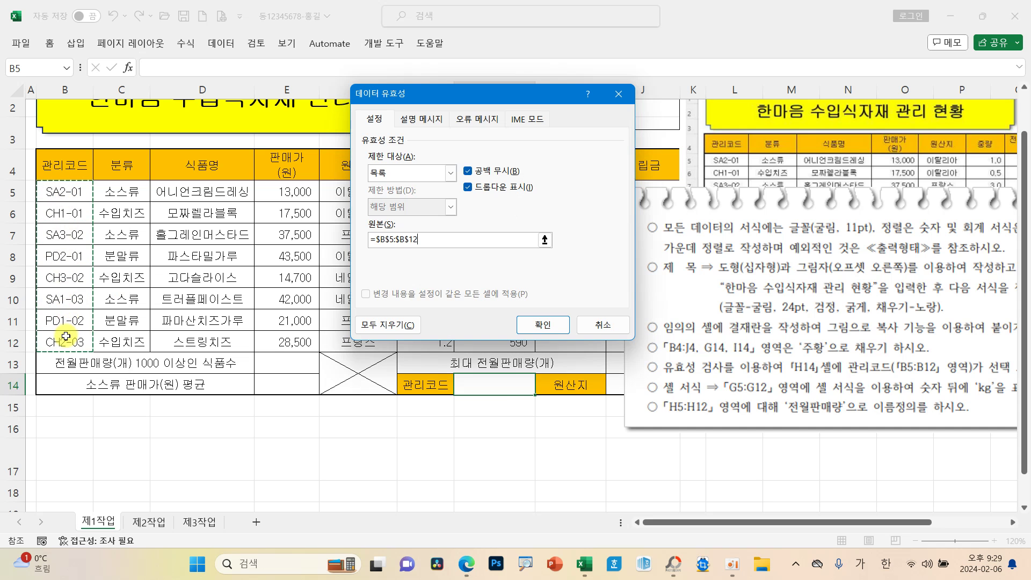
left_click(548, 324)
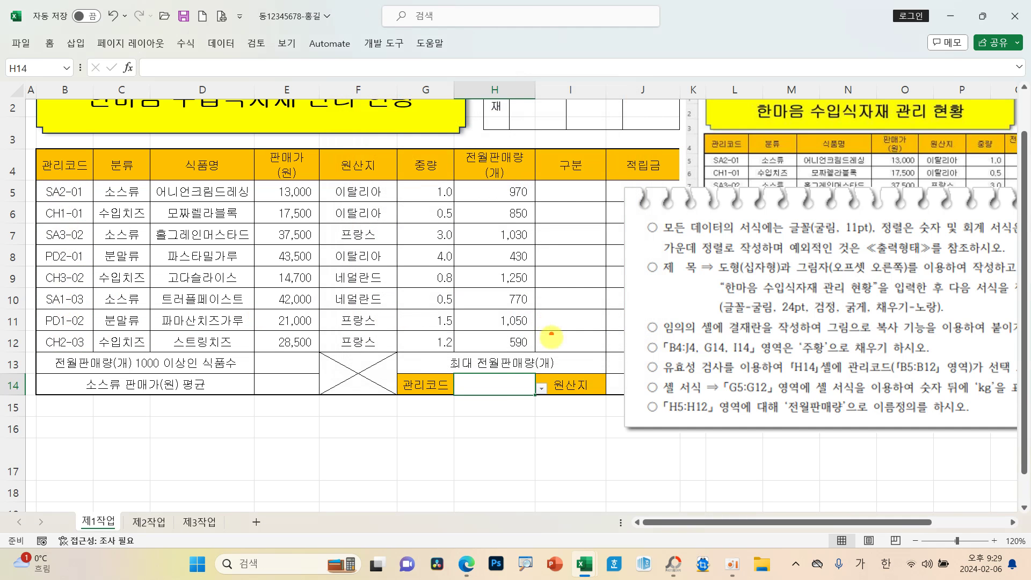
Choose the code SA2-01 from the validation list in cell H14.
mouse_move(556, 395)
left_mouse_down()
mouse_move(518, 378)
mouse_move(559, 400)
mouse_move(549, 410)
left_mouse_up()
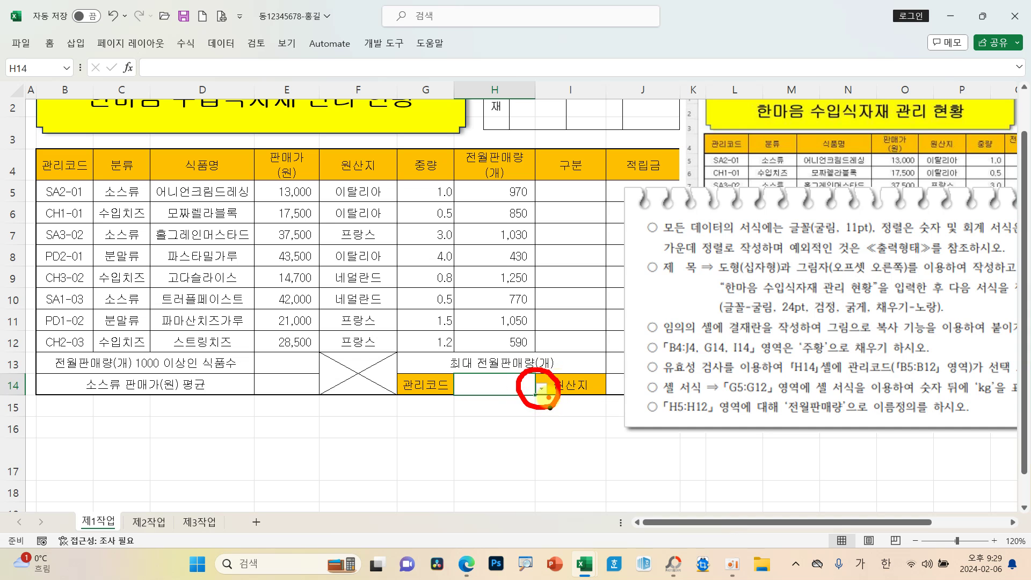
left_click(541, 389)
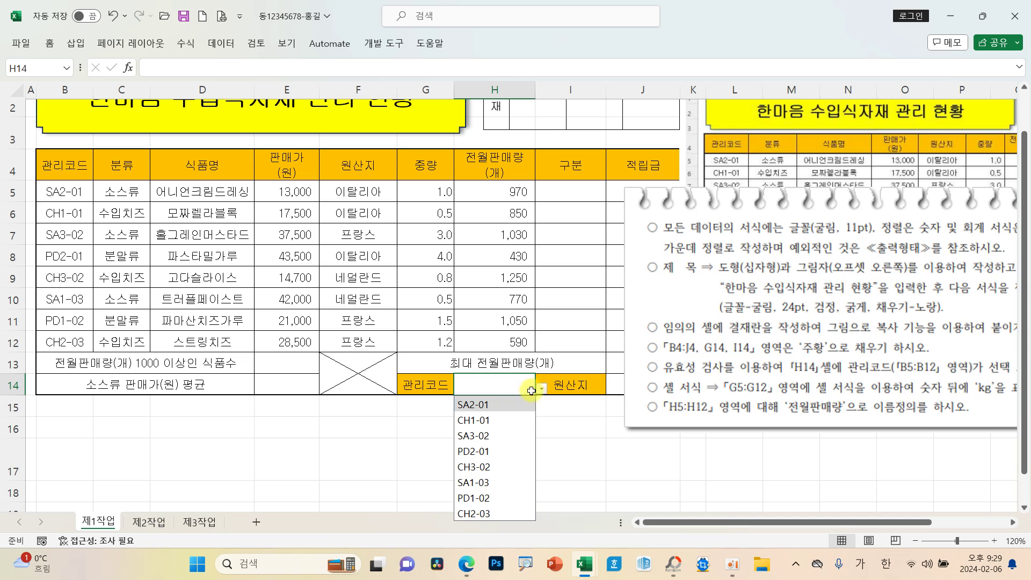
left_click(500, 404)
Reposition the output example picture and the instruction picture beside the table.
left_click_drag(721, 335, 695, 494)
mouse_move(945, 255)
left_mouse_down()
mouse_move(866, 270)
mouse_move(906, 240)
mouse_move(948, 243)
left_mouse_up()
left_click_drag(905, 404, 913, 218)
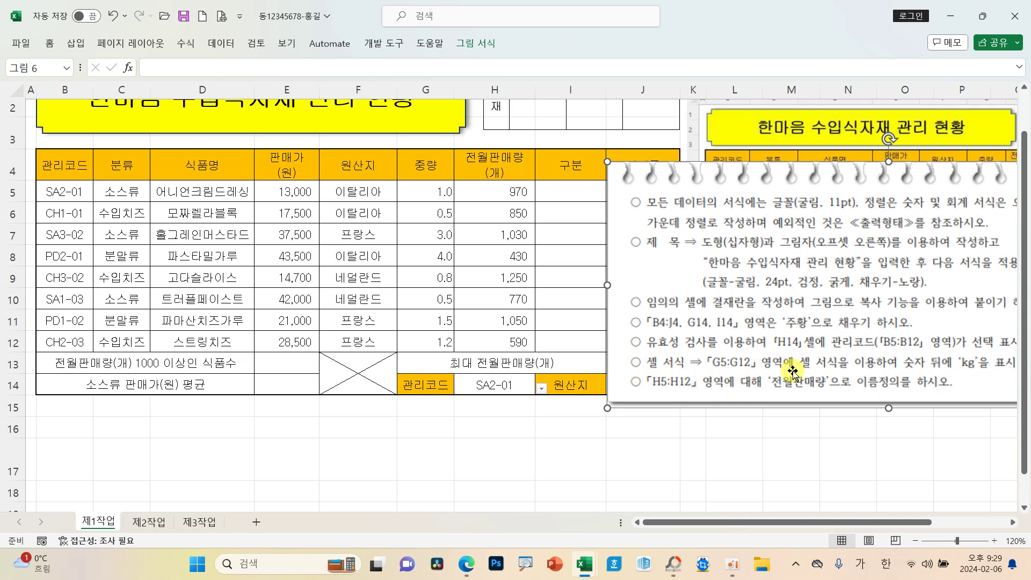
Enter the custom number format 0.0"kg" for the weight cells G5:G12.
left_click_drag(446, 193, 428, 337)
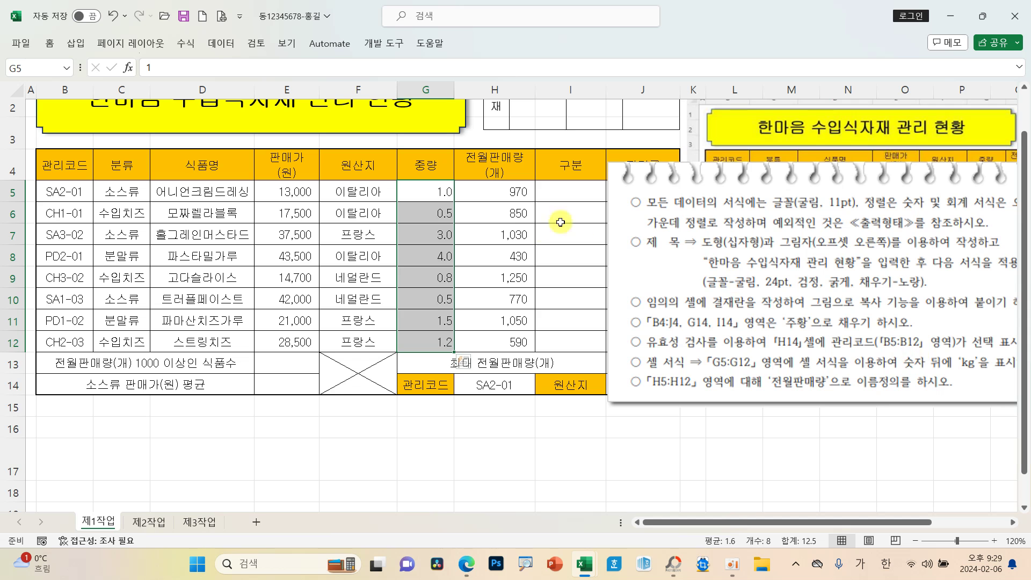
right_click(422, 241)
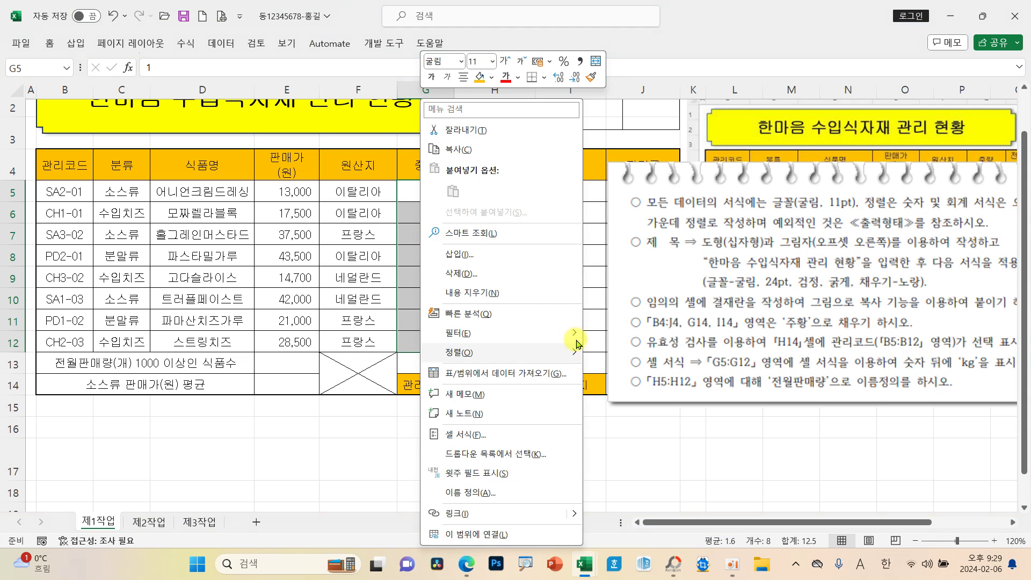
left_click(485, 441)
left_click_drag(468, 166, 638, 135)
left_click(507, 154)
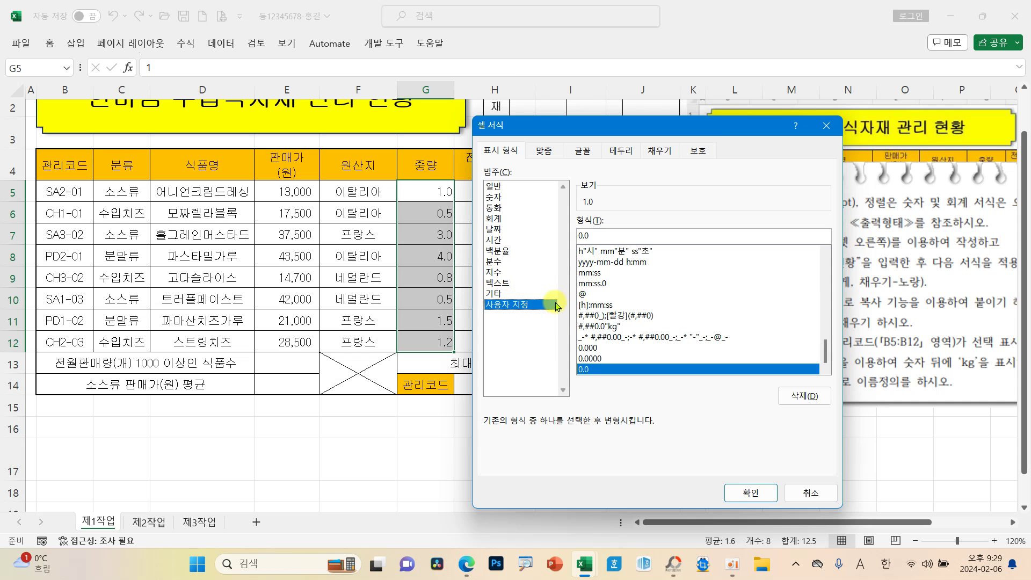
left_click_drag(829, 357, 826, 255)
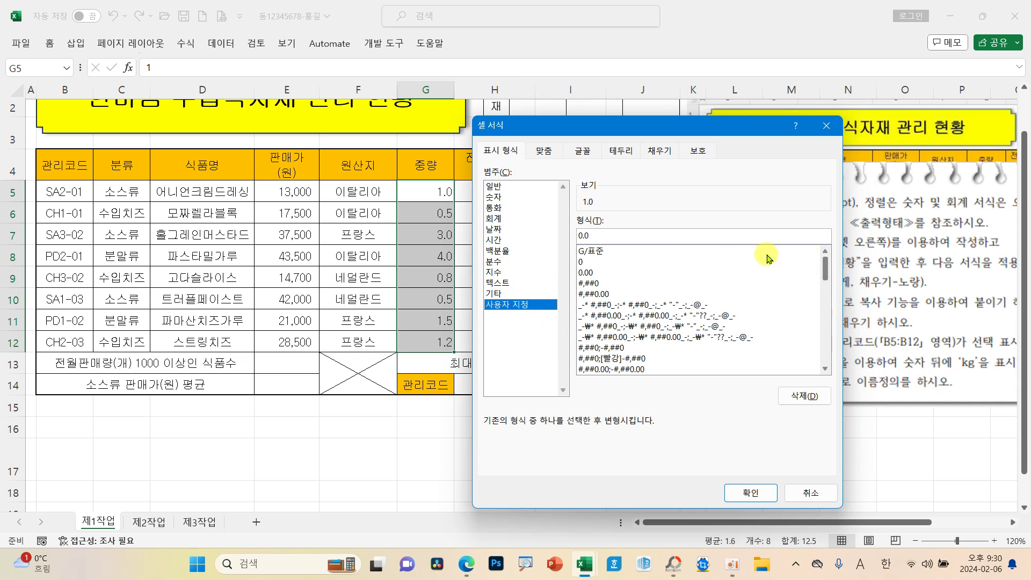
left_click(592, 285)
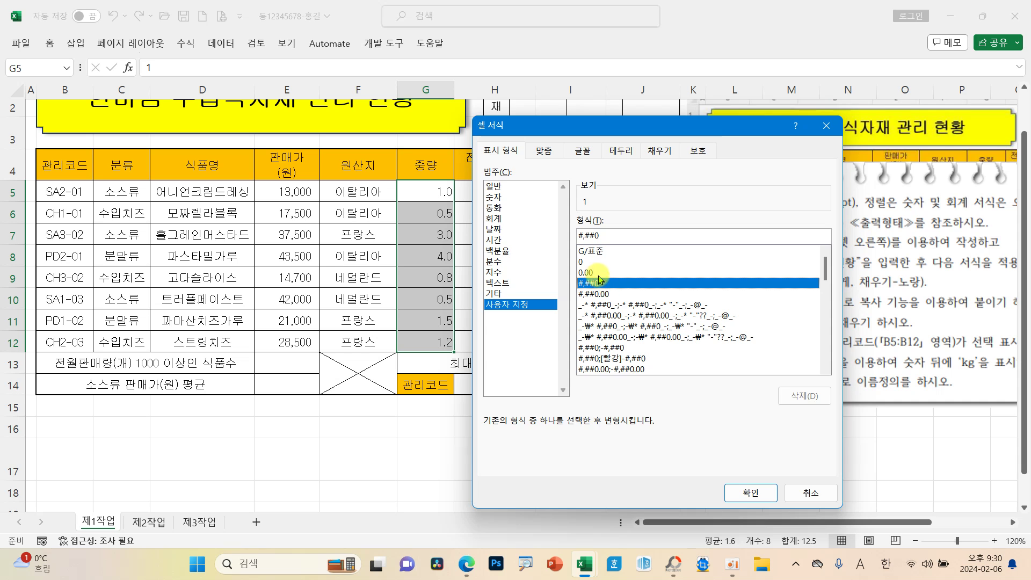
left_click(591, 262)
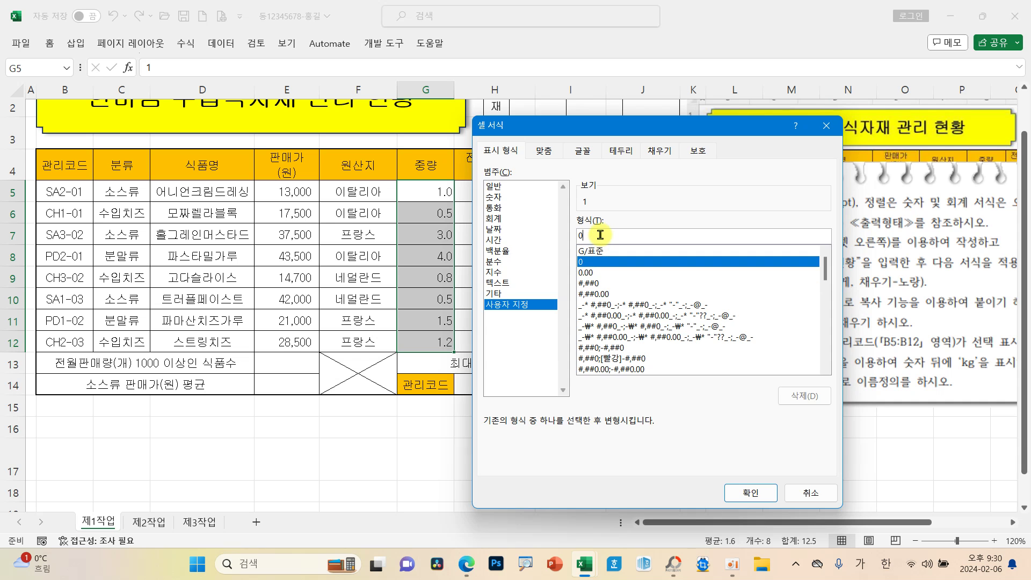
left_click(600, 234)
type(".0\"kg")
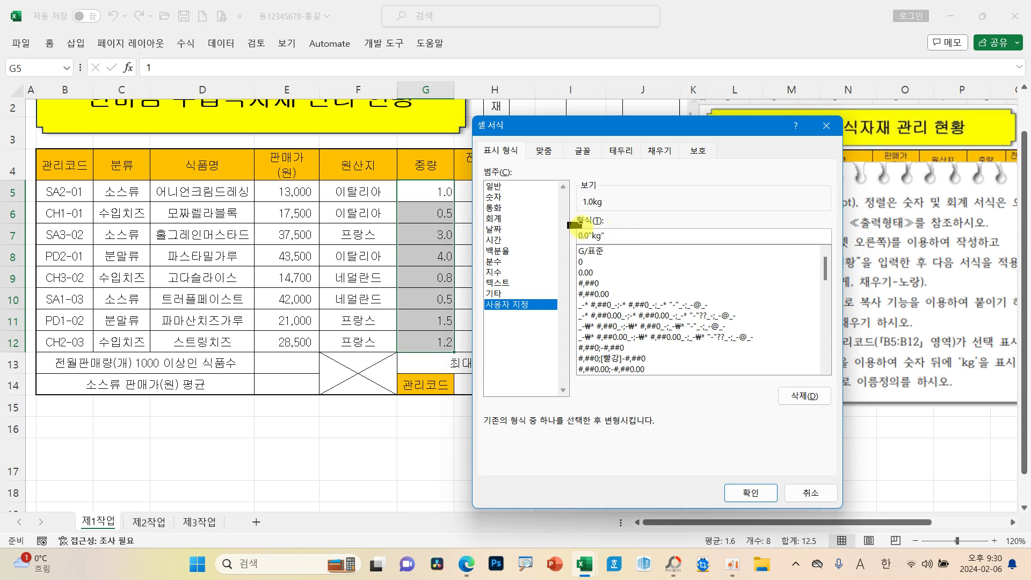
mouse_move(568, 222)
left_mouse_down()
mouse_move(617, 248)
mouse_move(647, 228)
mouse_move(612, 211)
mouse_move(636, 192)
left_mouse_up()
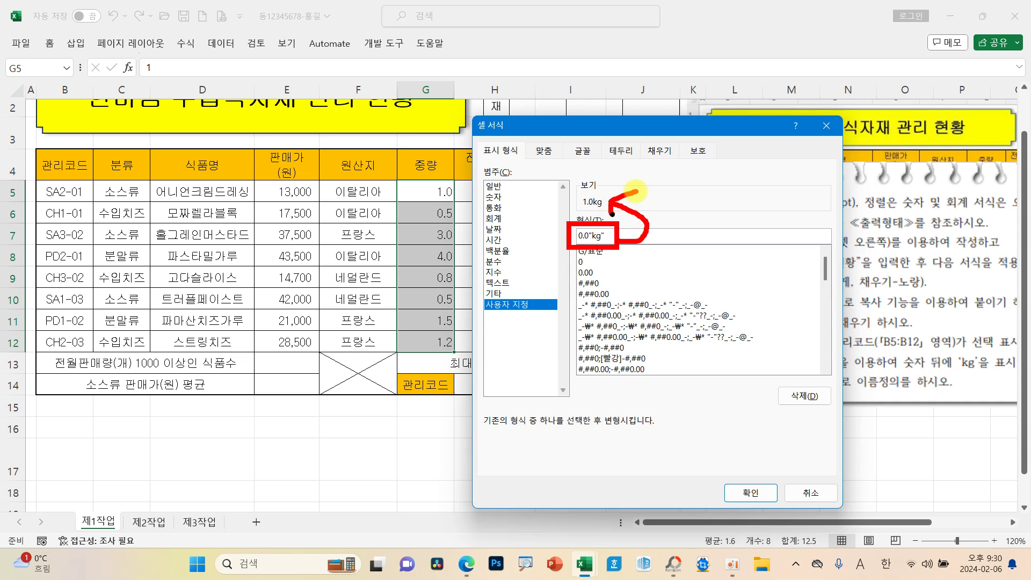
key("Escape")
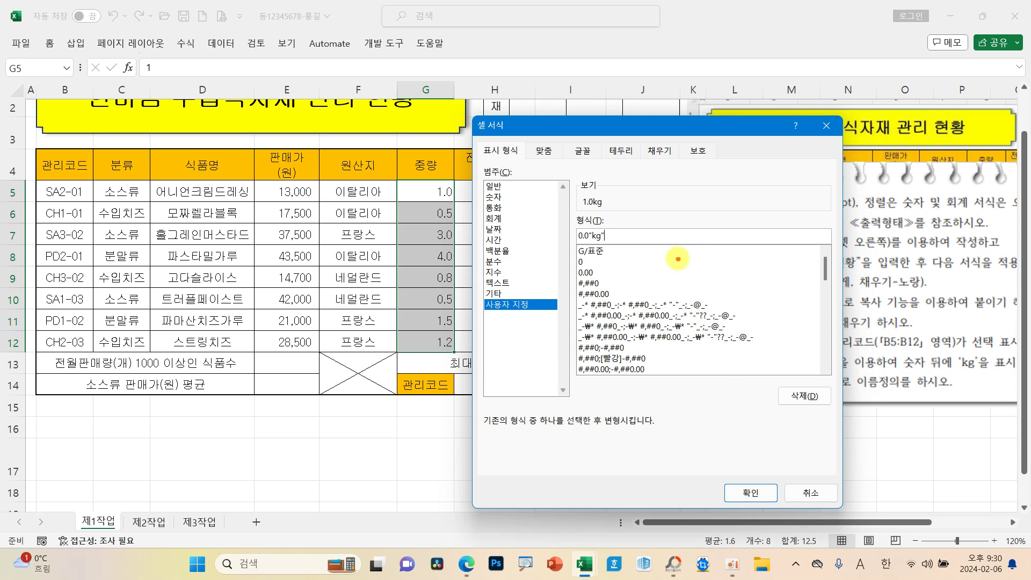
mouse_move(673, 230)
left_mouse_down()
mouse_move(659, 249)
mouse_move(692, 252)
mouse_move(669, 230)
left_mouse_up()
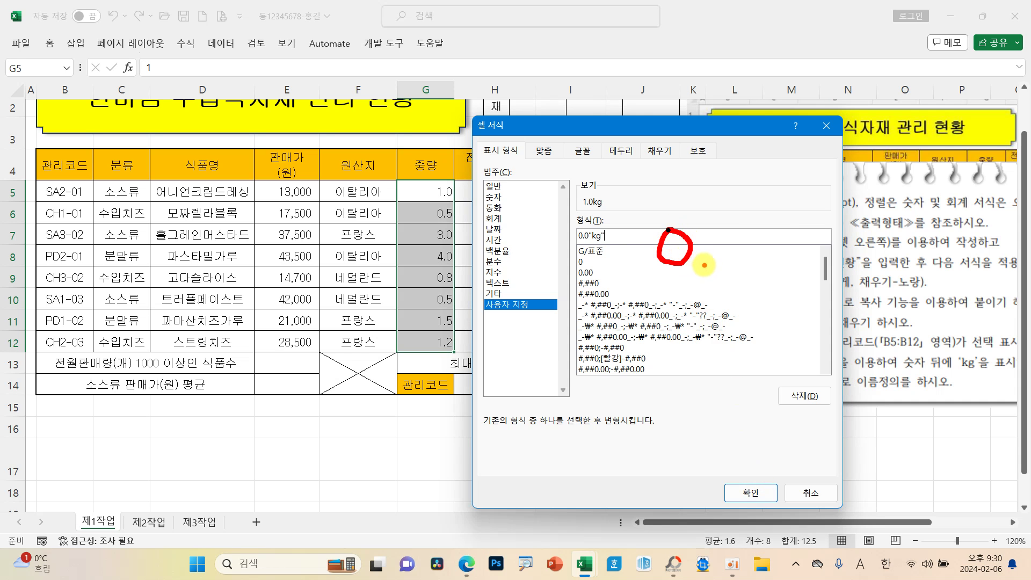
left_click(704, 265)
mouse_move(734, 225)
left_mouse_down()
mouse_move(723, 231)
mouse_move(735, 227)
left_mouse_up()
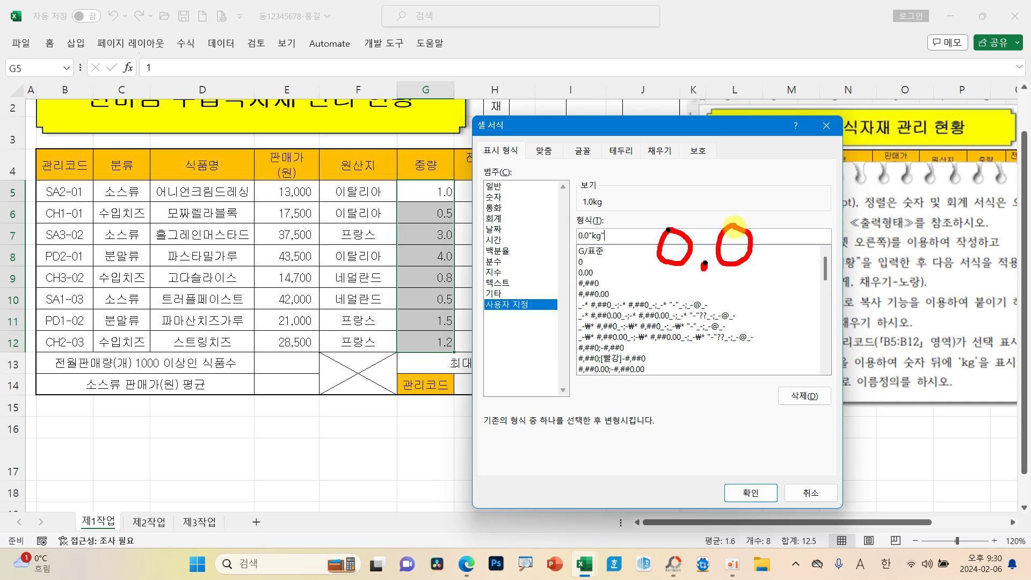
left_click(705, 266)
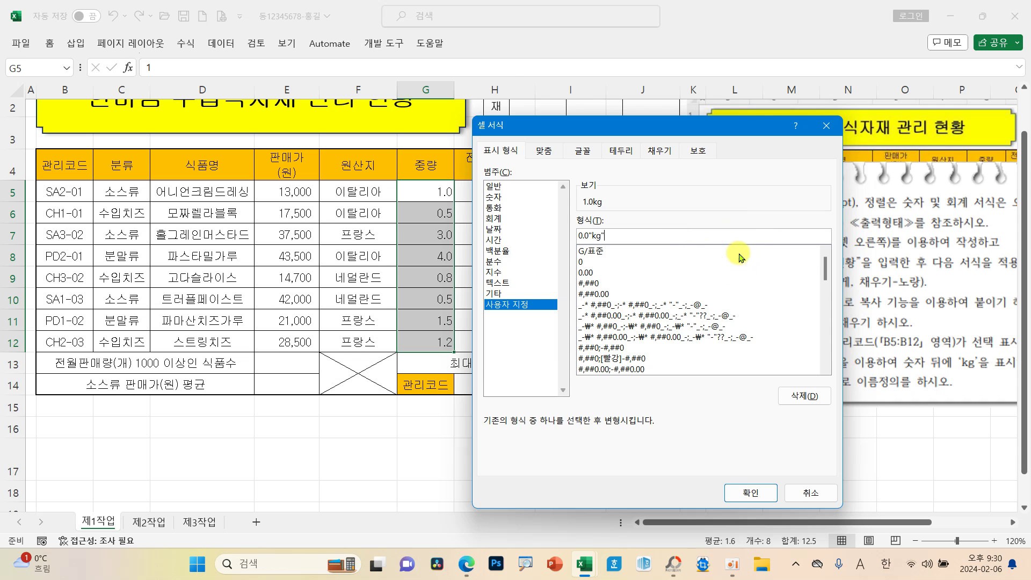
Apply the custom kg number format to the weight cells G5:G12.
left_click(747, 490)
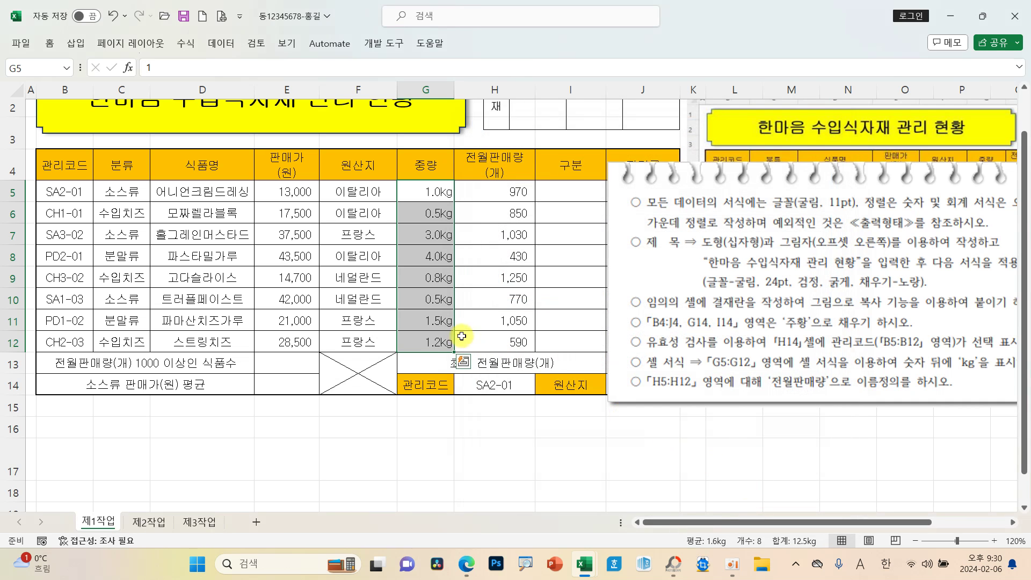
left_click(444, 299)
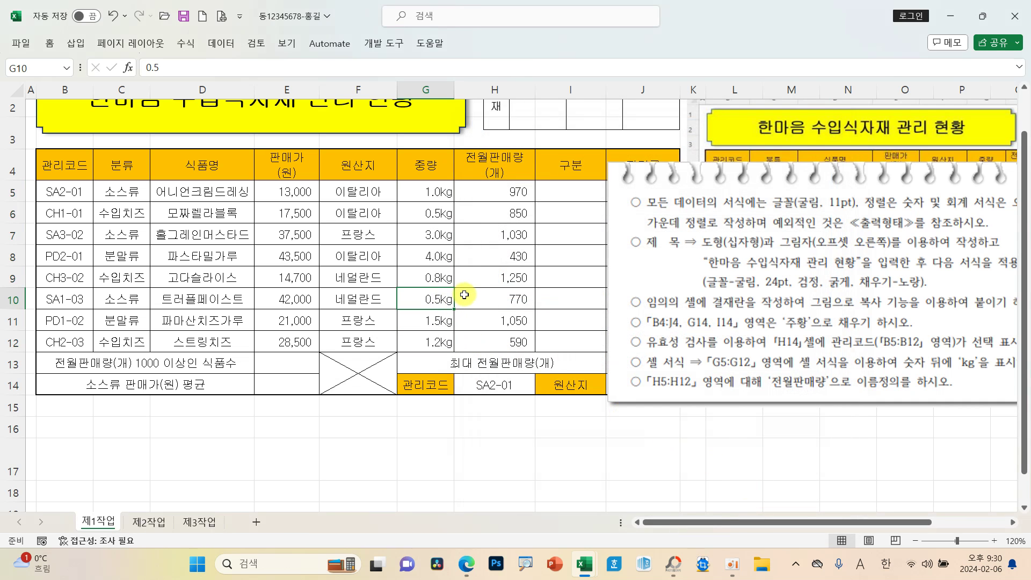
Define the name 전월판매량 for the range H5:H12.
left_click_drag(740, 295, 740, 287)
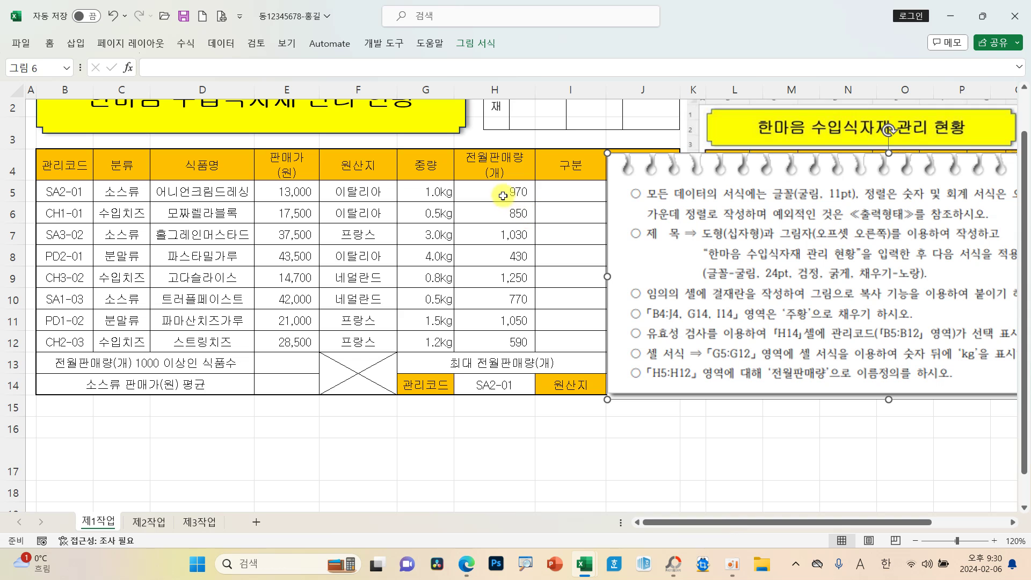
left_click_drag(503, 196, 491, 327)
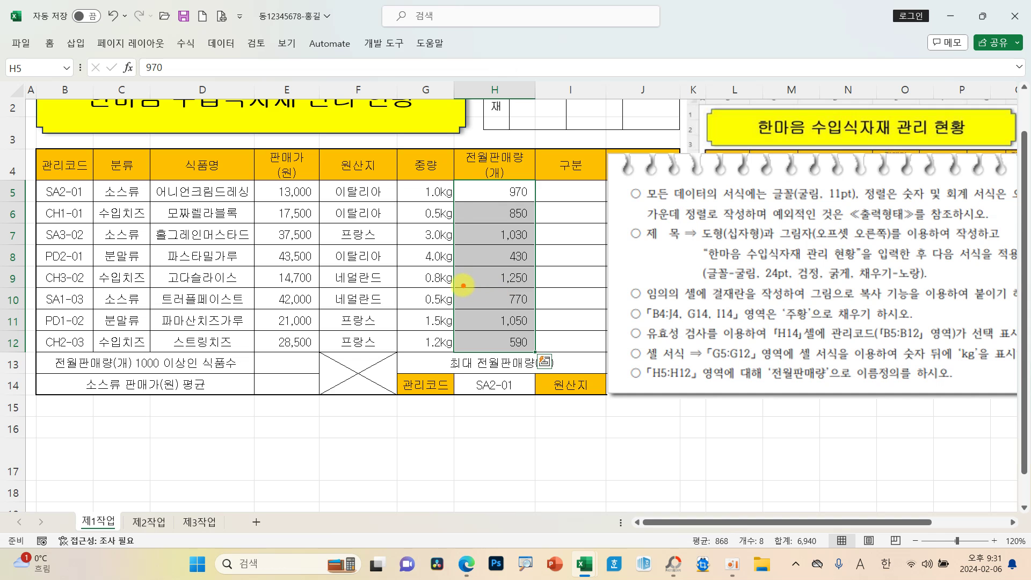
left_click_drag(461, 291, 46, 71)
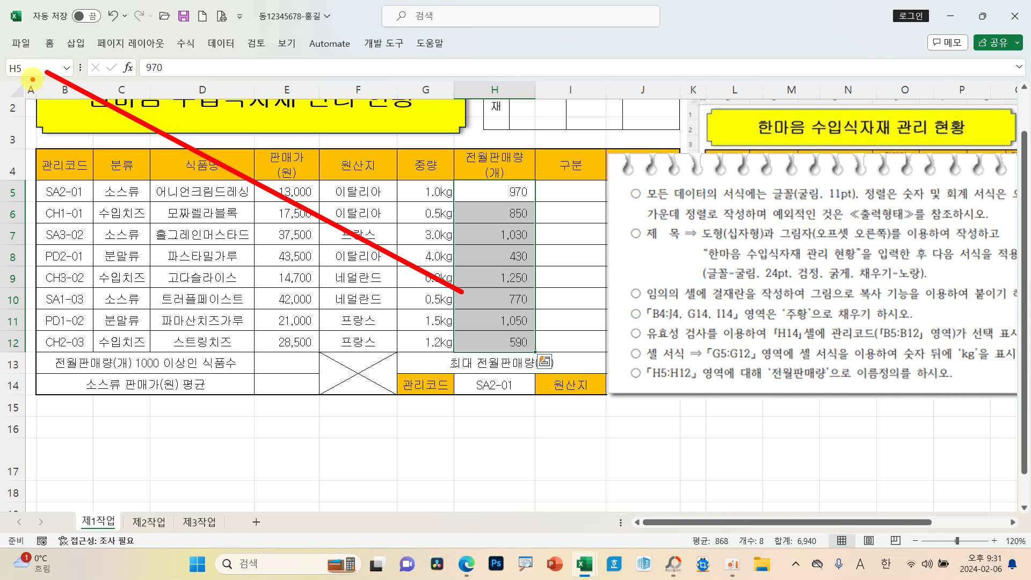
key("Escape")
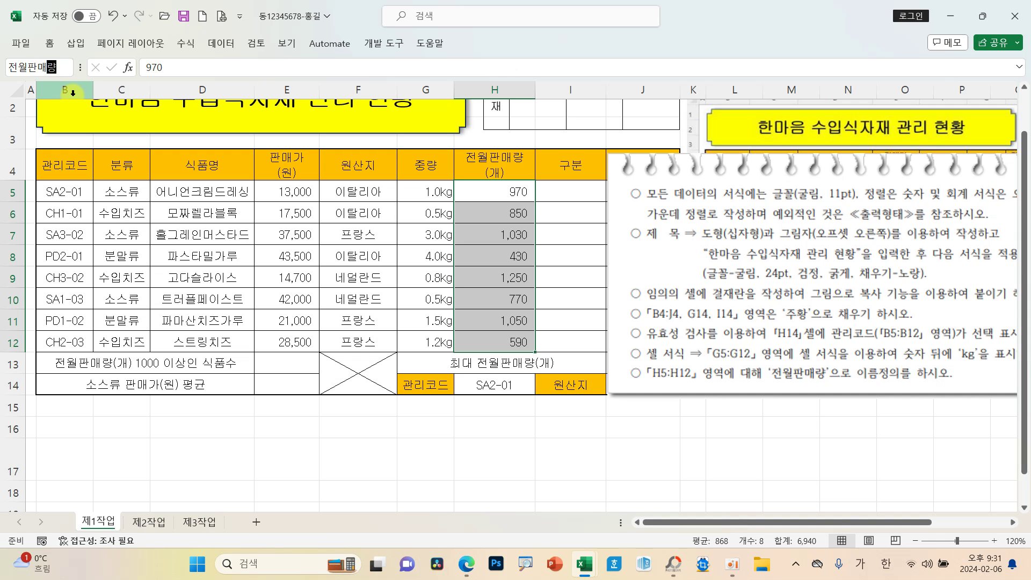
key("Return")
left_click(432, 320)
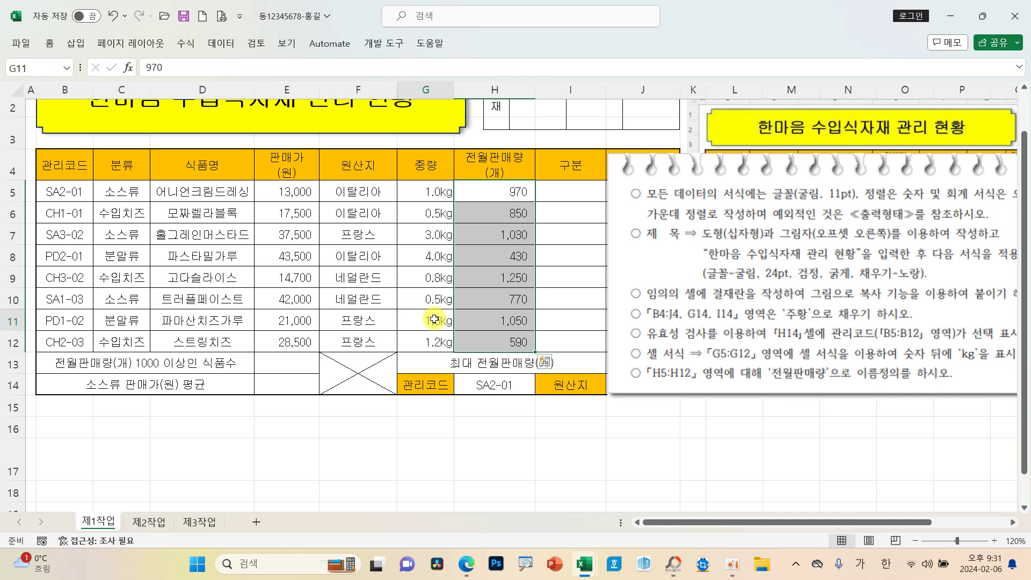
Delete the instruction picture and the output example picture from the sheet, and save the workbook.
left_click_drag(741, 307, 581, 339)
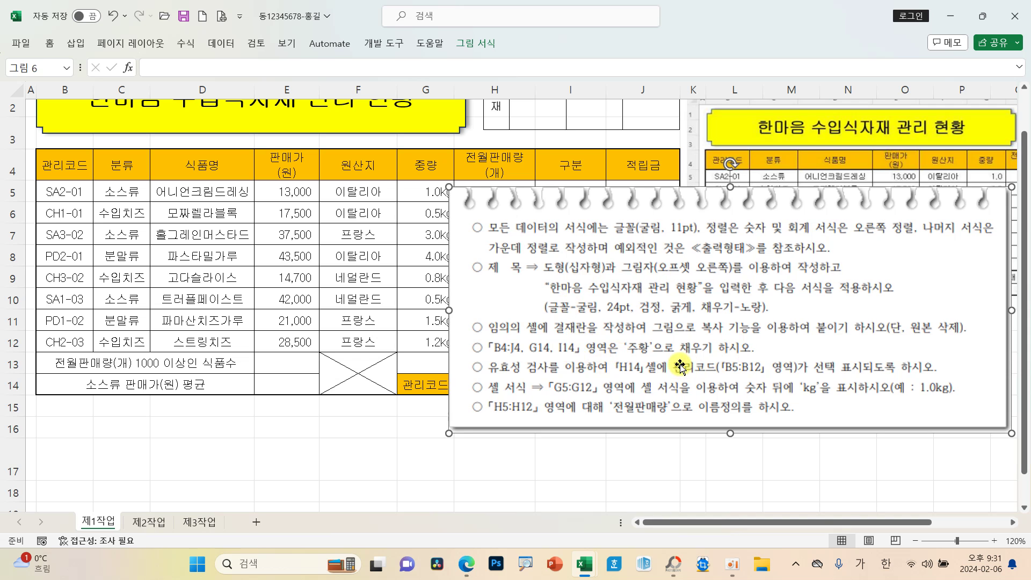
left_click_drag(683, 343, 681, 357)
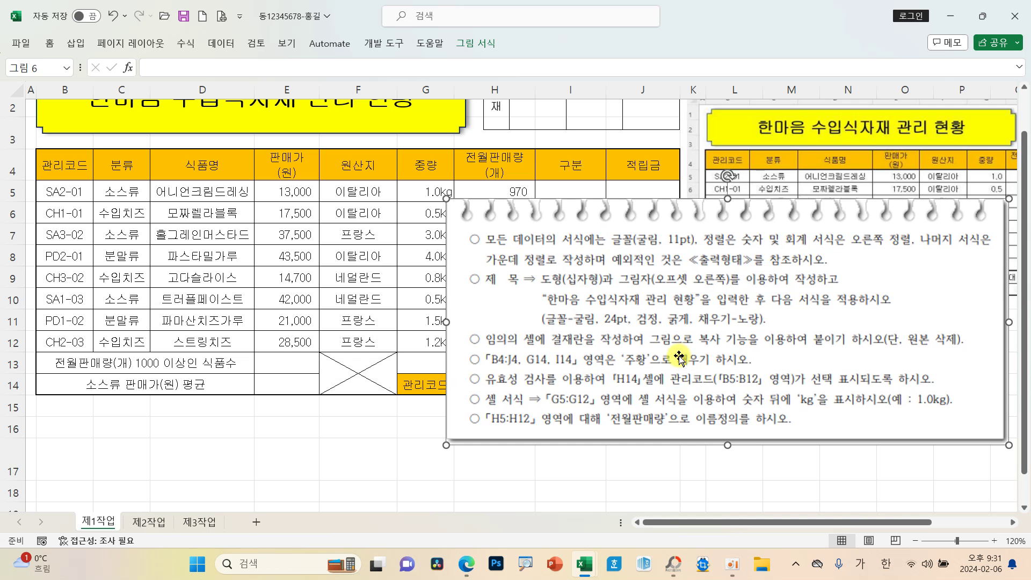
key("Delete")
left_click(796, 276)
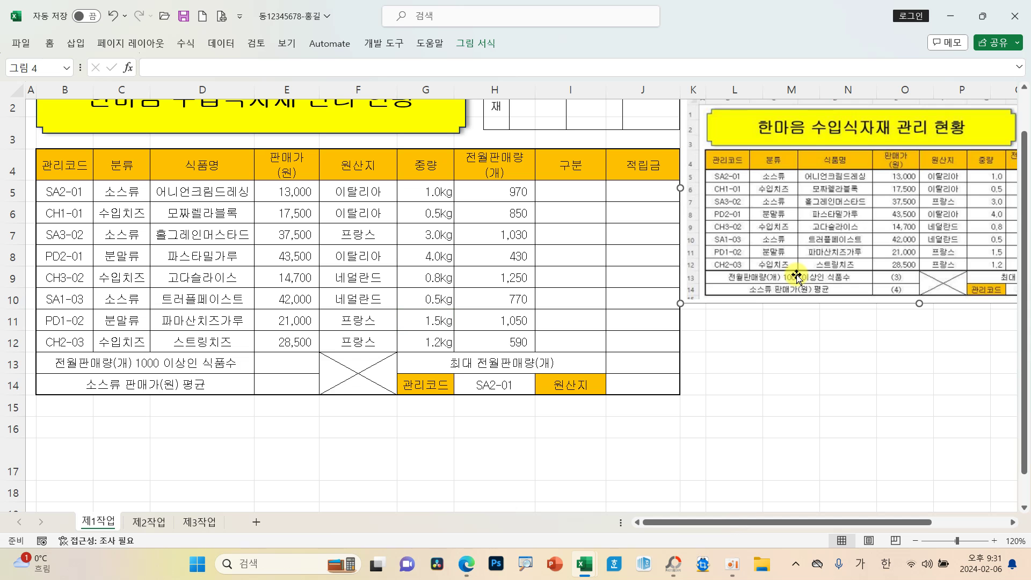
key("Delete")
scroll(796, 275, "up", 1)
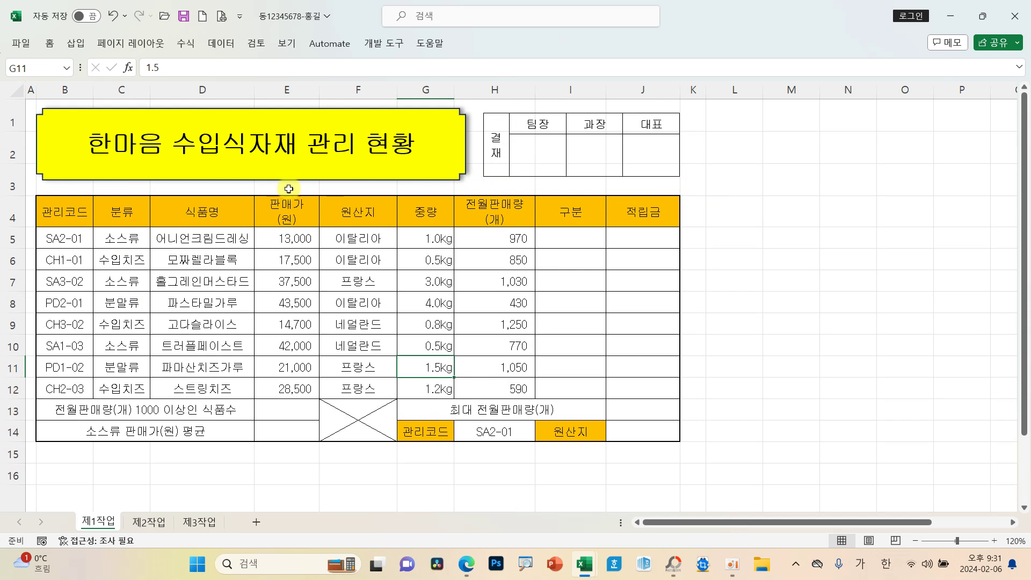
left_click(182, 17)
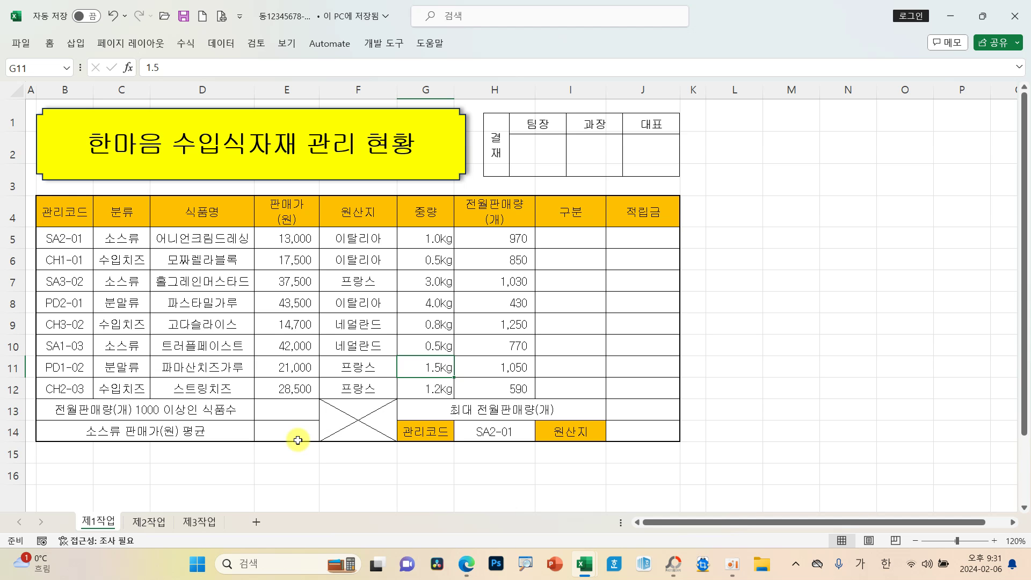
Paste the picture with function instructions (1) to (7) and place it beside the table, clear of column J.
key("ctrl+v")
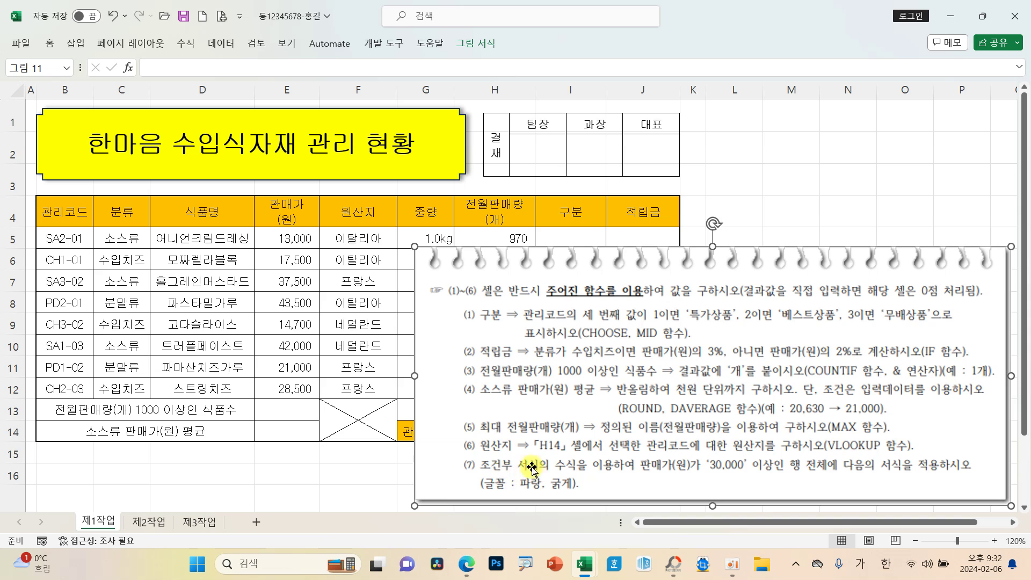
left_click_drag(531, 468, 553, 360)
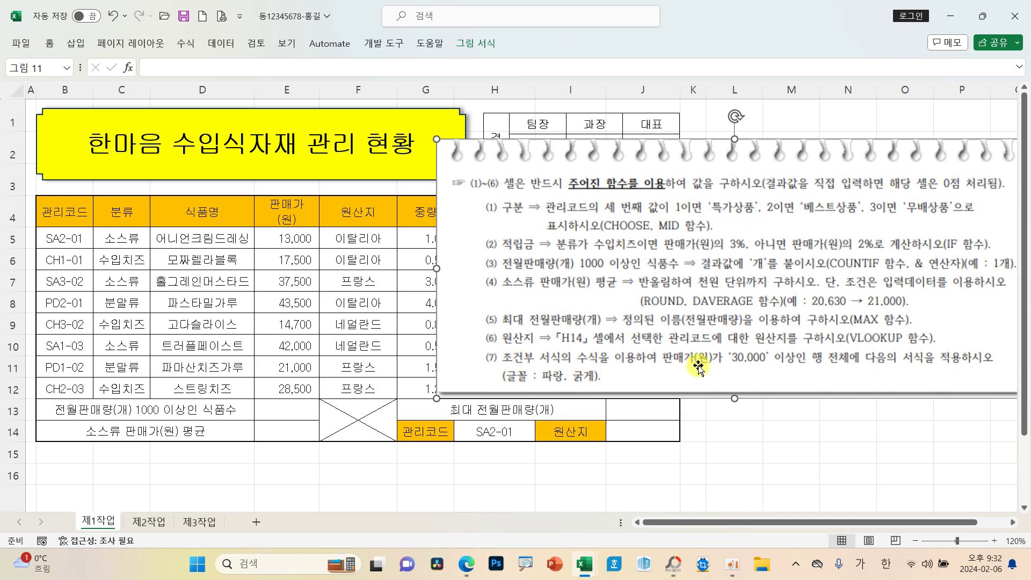
left_click_drag(679, 340, 656, 326)
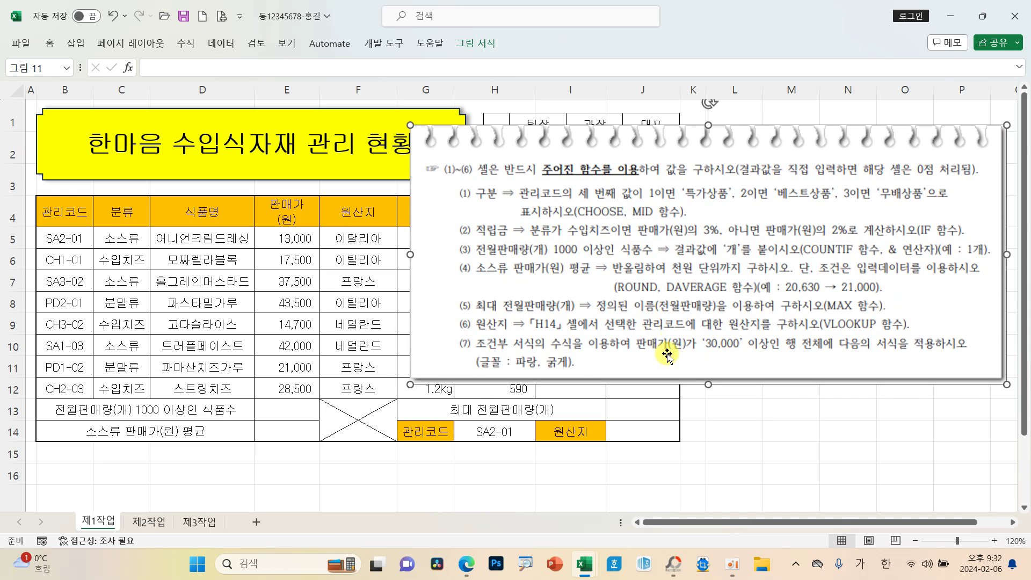
left_click(636, 347)
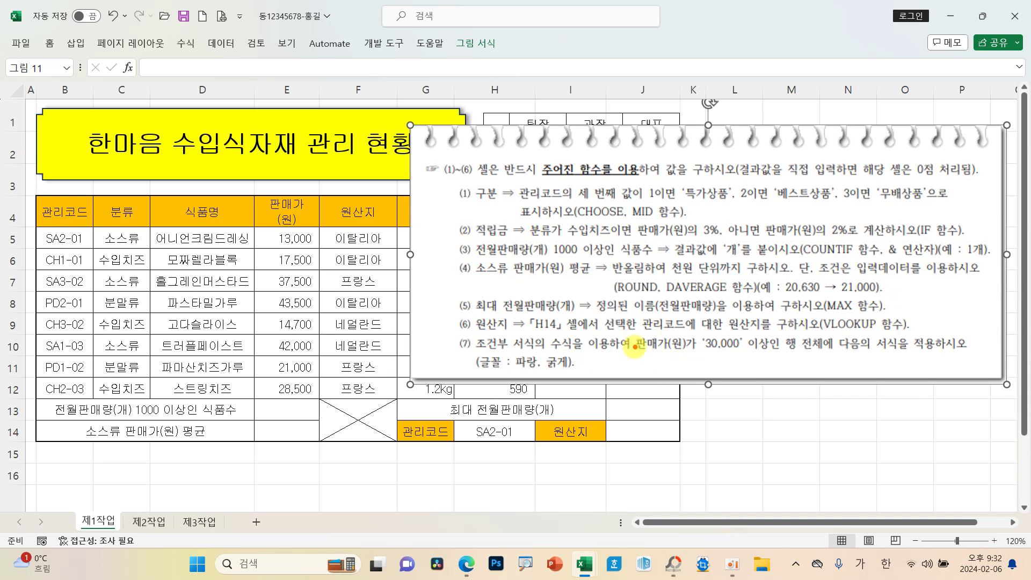
left_click_drag(637, 352, 828, 352)
left_click_drag(515, 370, 578, 371)
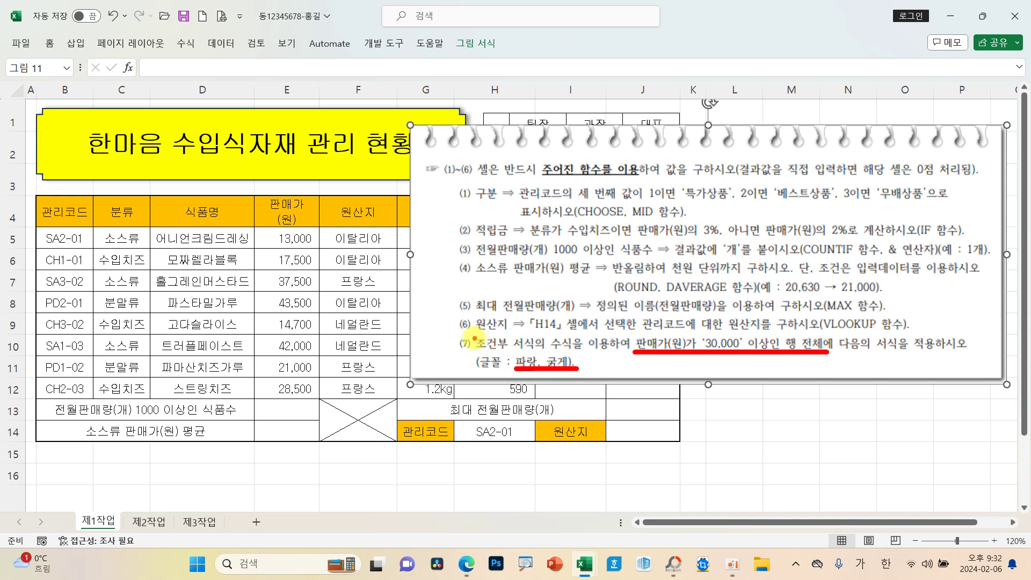
mouse_move(471, 335)
left_mouse_down()
mouse_move(565, 369)
mouse_move(547, 355)
left_mouse_up()
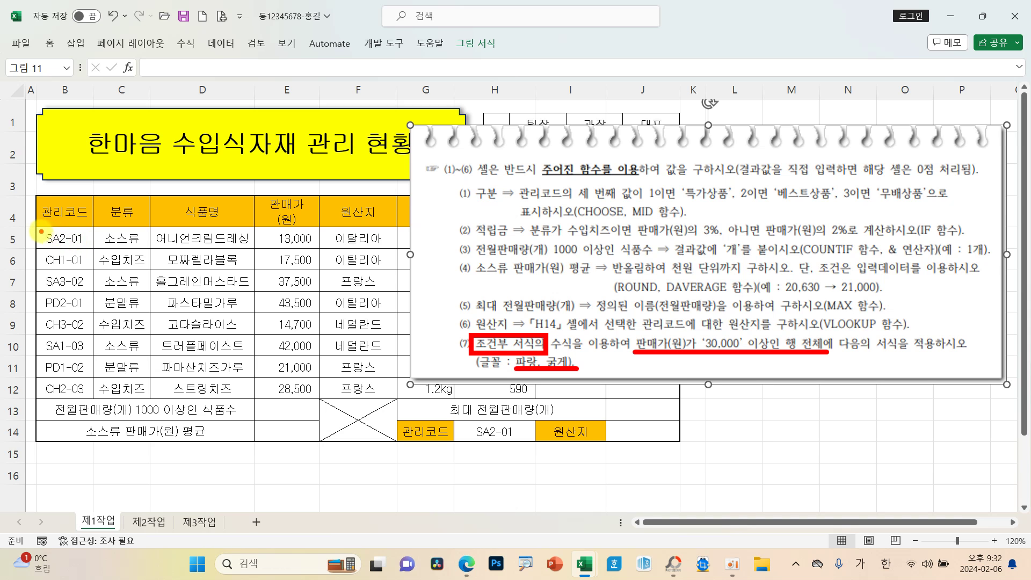
mouse_move(37, 231)
left_mouse_down()
mouse_move(585, 396)
mouse_move(676, 414)
mouse_move(681, 400)
left_mouse_up()
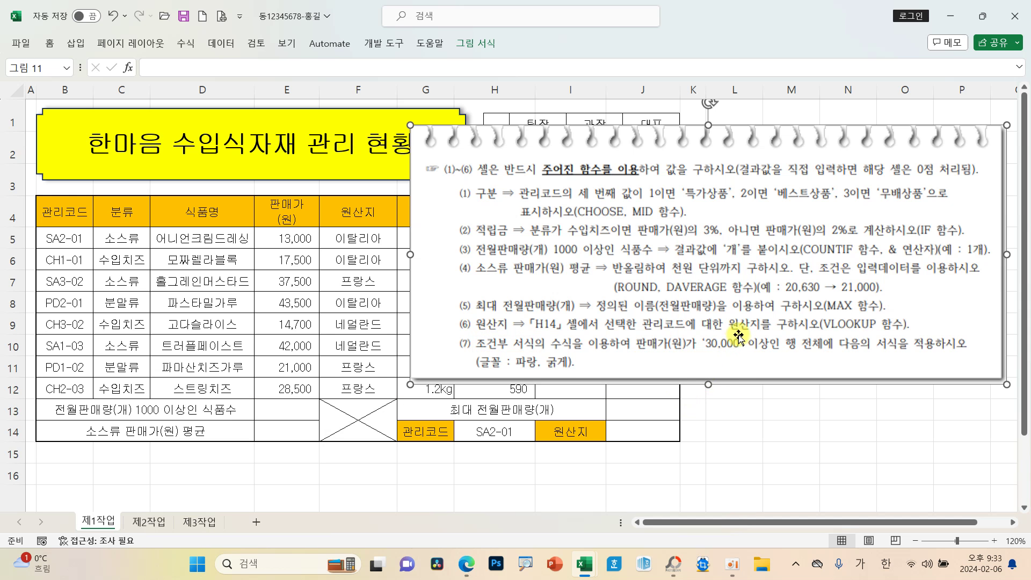
mouse_move(693, 314)
left_mouse_down()
mouse_move(822, 326)
mouse_move(965, 366)
left_mouse_up()
Set up a formula-based conditional formatting rule for B5:J12 with the formula =$E5>=30000.
left_click_drag(75, 236, 626, 383)
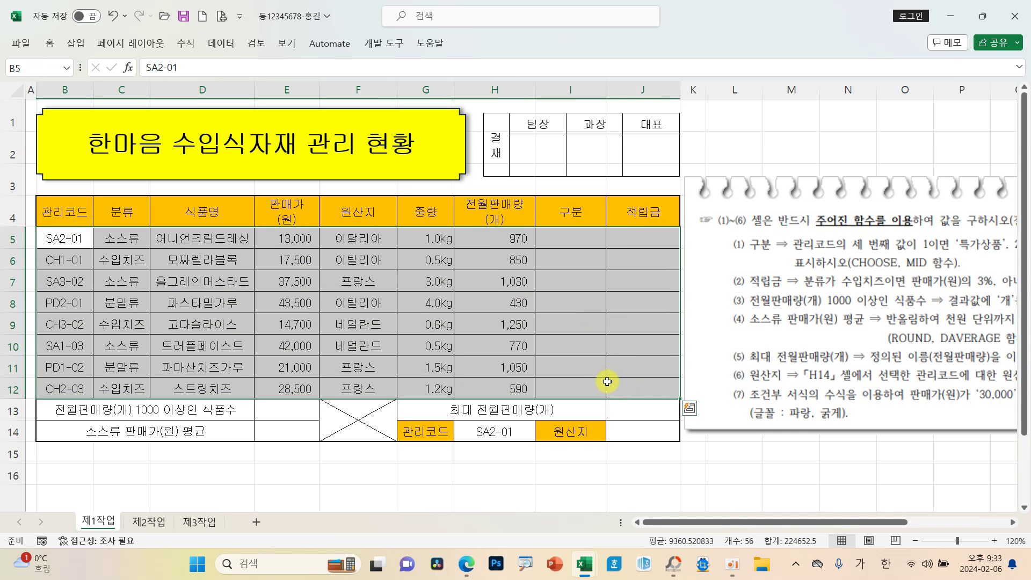
left_click(55, 48)
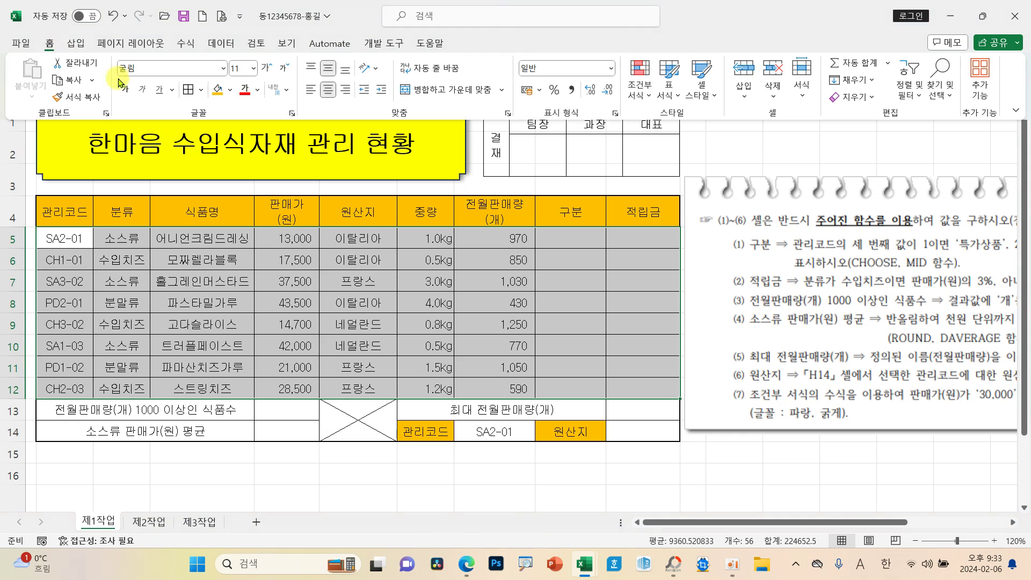
left_click(640, 86)
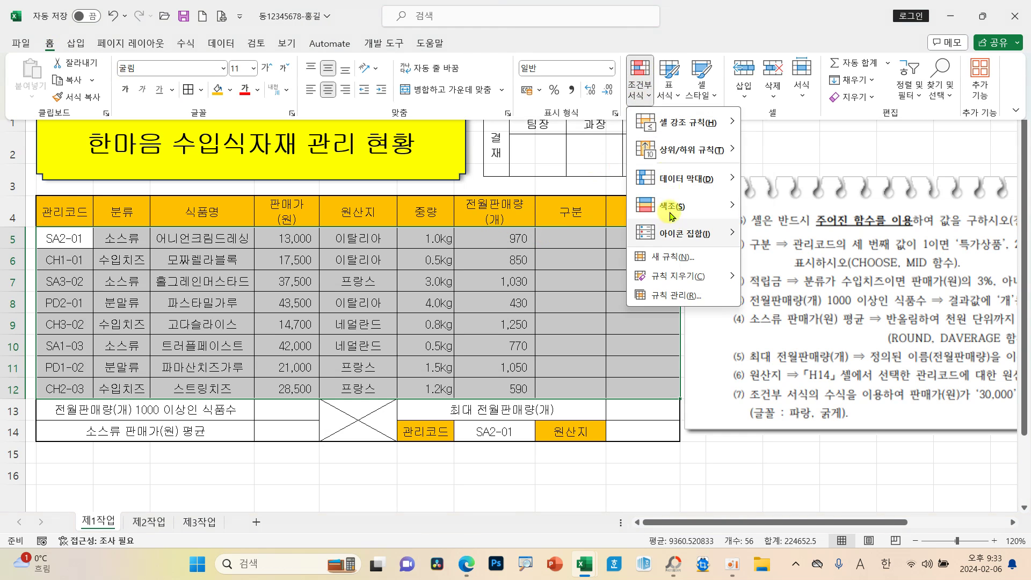
left_click(656, 258)
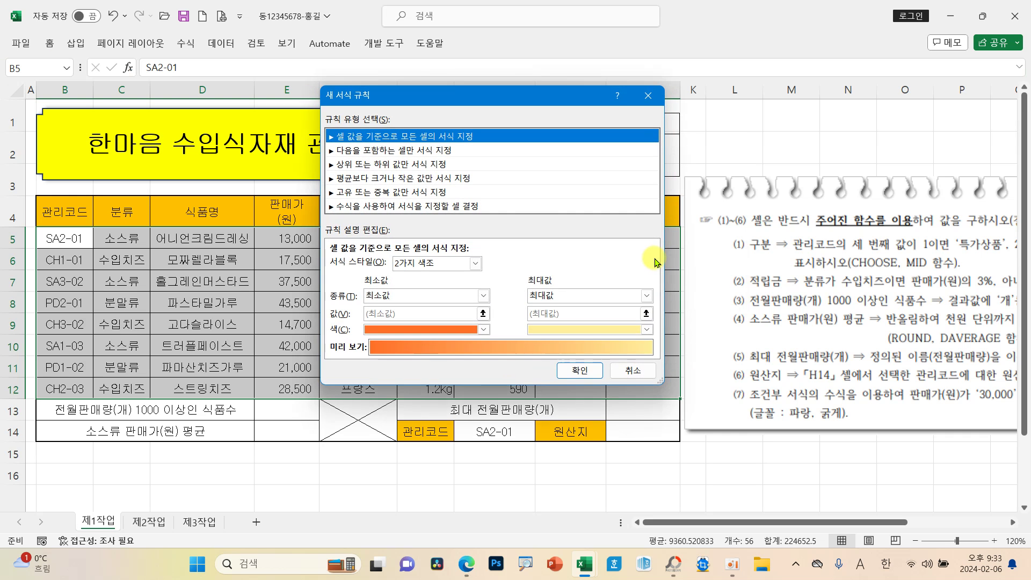
left_click(366, 207)
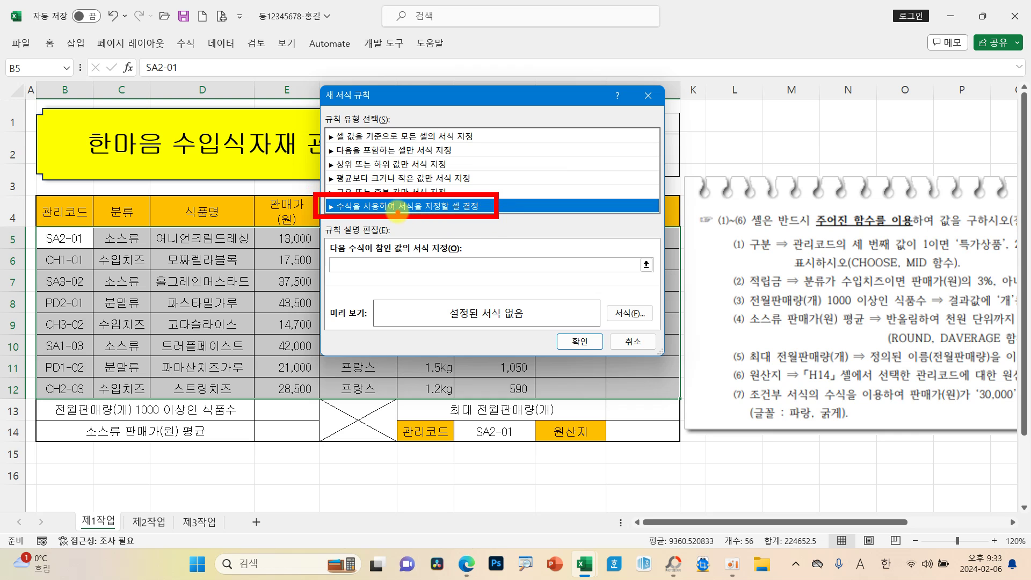
left_click_drag(395, 215, 379, 259)
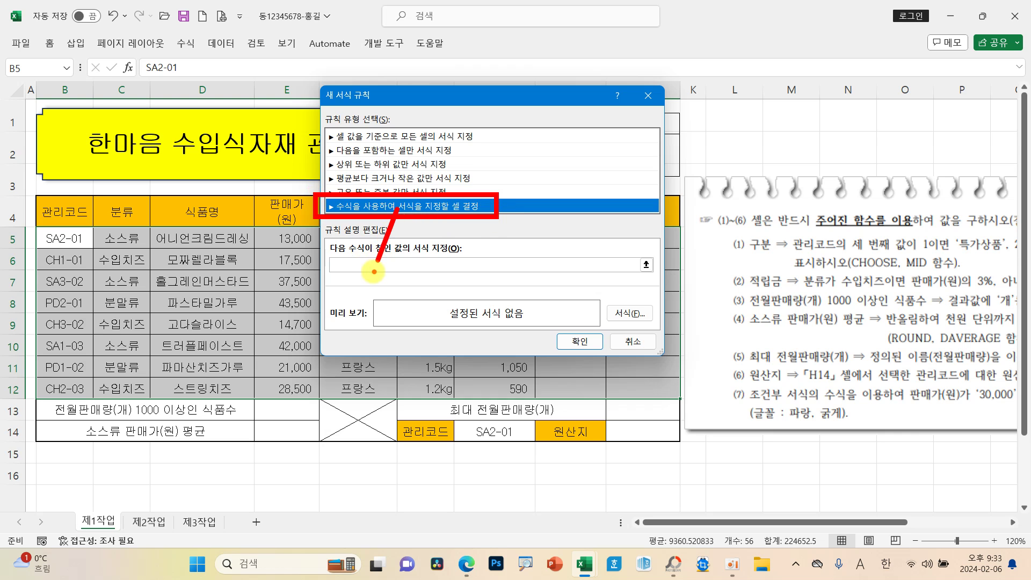
left_click(368, 264)
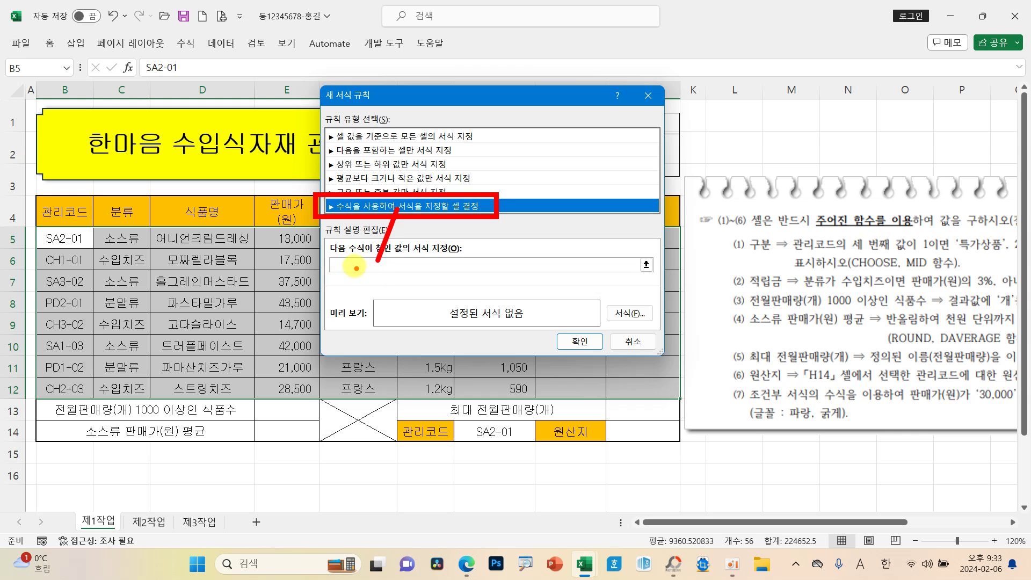
mouse_move(382, 103)
left_mouse_down()
mouse_move(280, 178)
mouse_move(402, 238)
mouse_move(515, 128)
mouse_move(416, 131)
left_mouse_up()
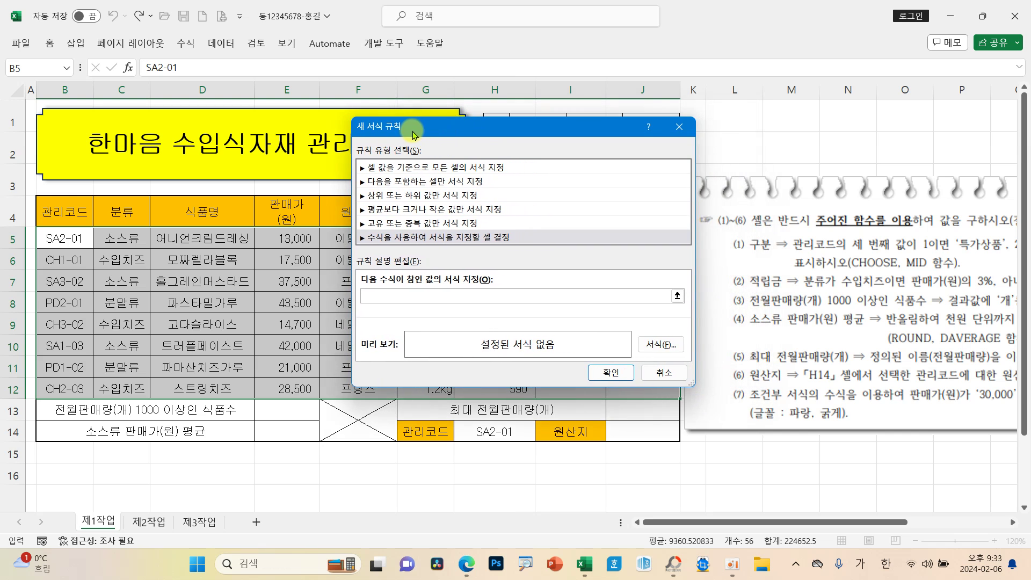
left_click(292, 238)
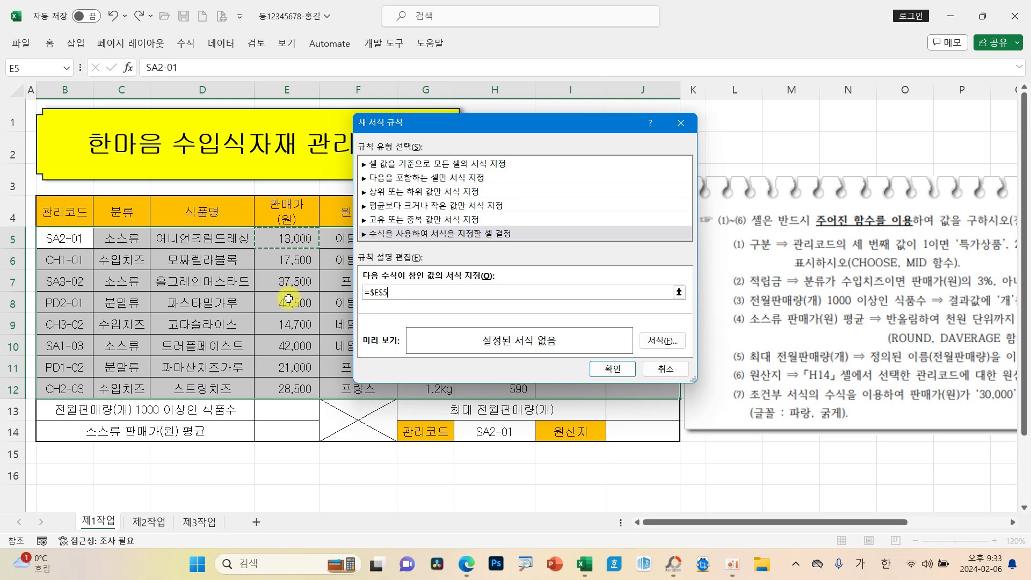
left_click(388, 297)
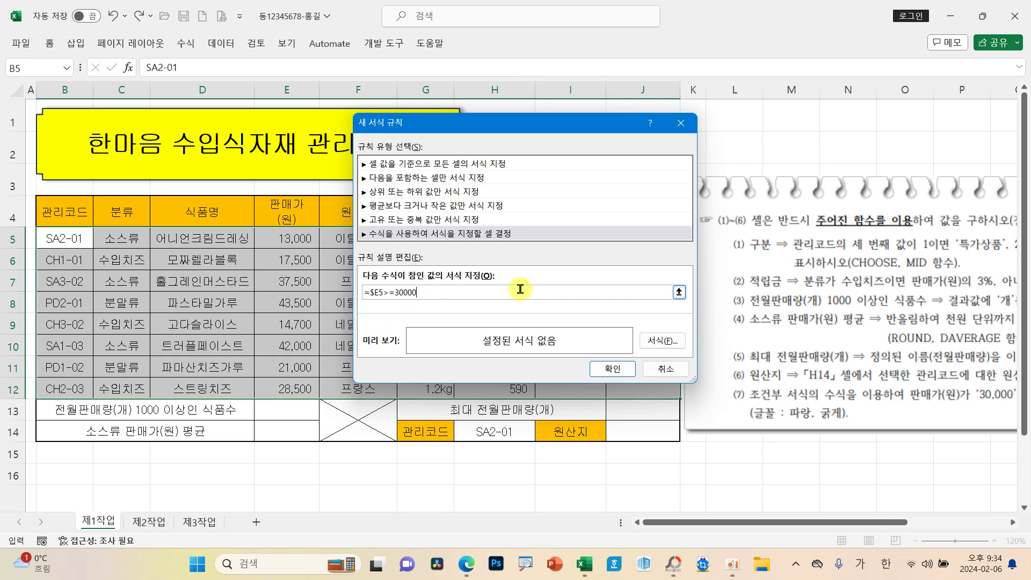
Give the conditional formatting rule a bold (굵게) font in standard blue and apply it to the table rows.
left_click(660, 341)
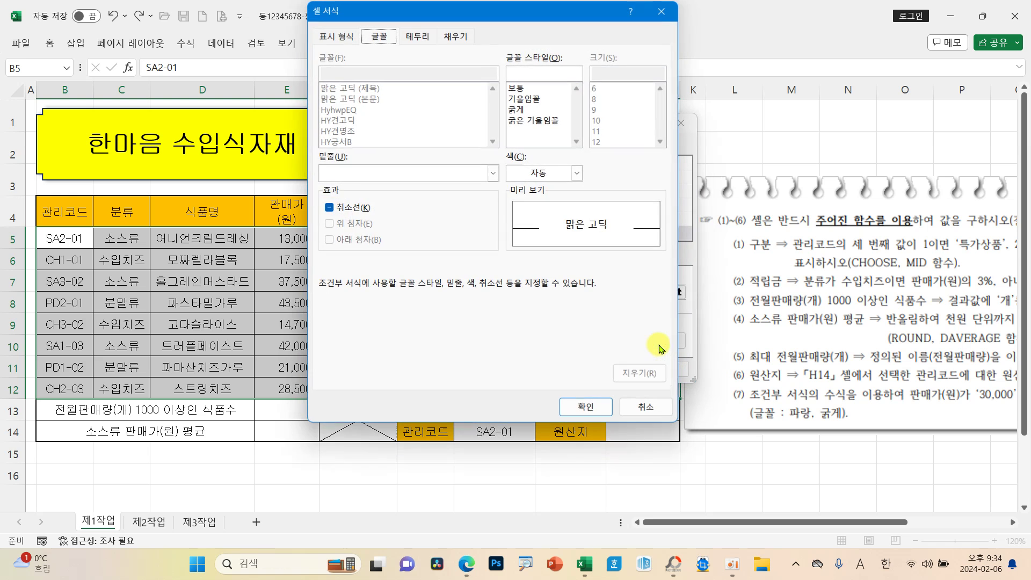
left_click(518, 109)
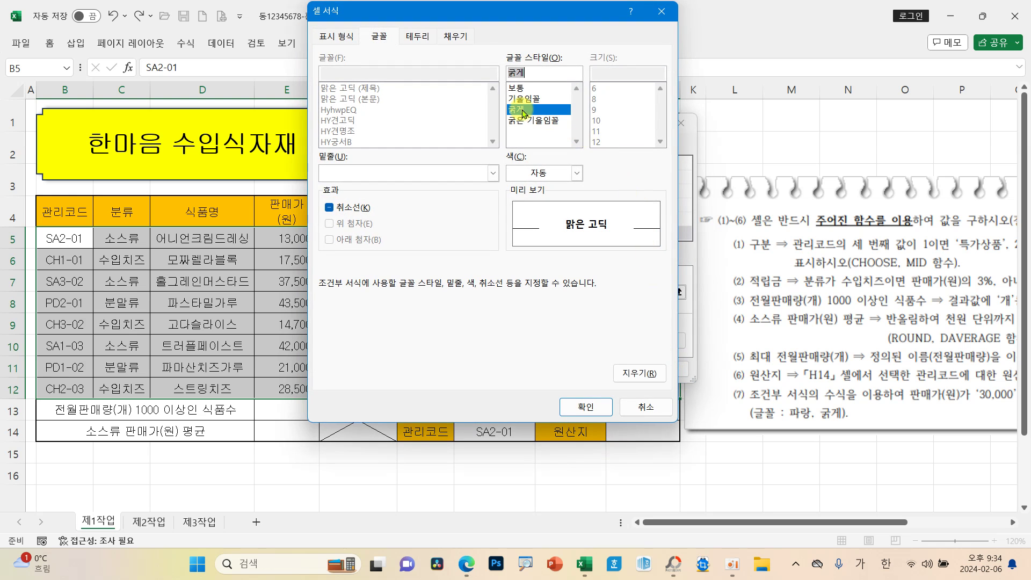
left_click(546, 173)
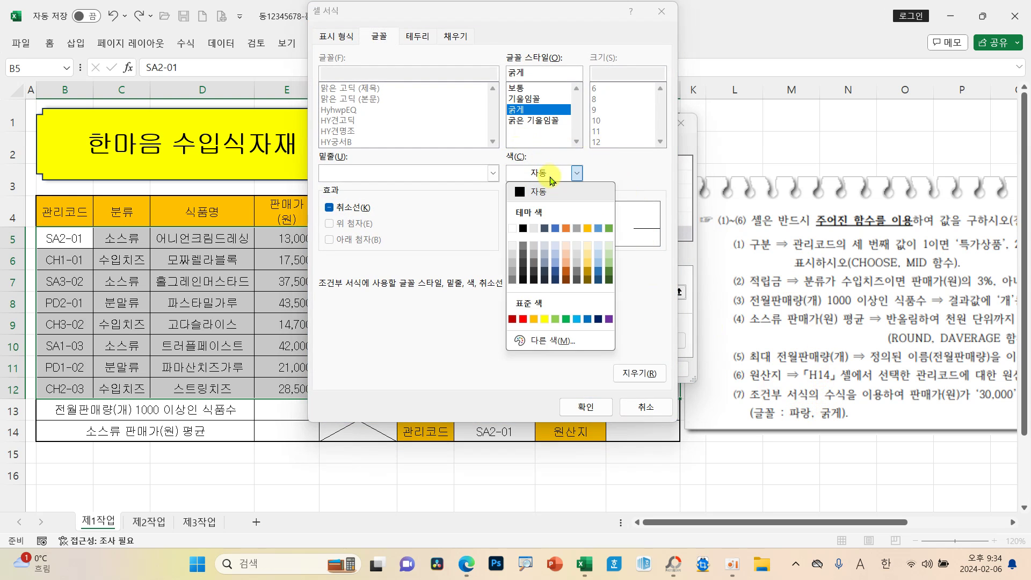
left_click(588, 320)
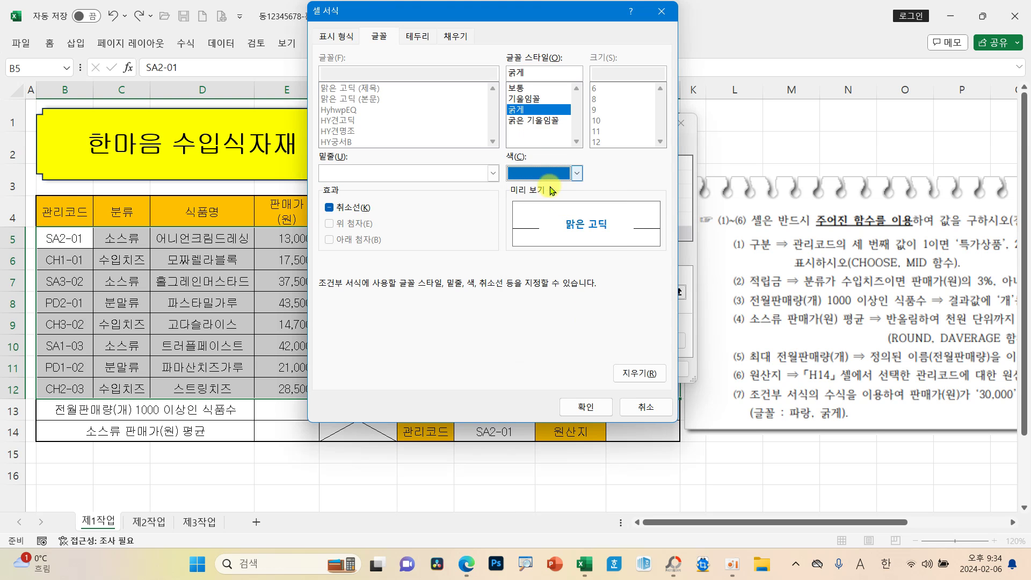
left_click(596, 408)
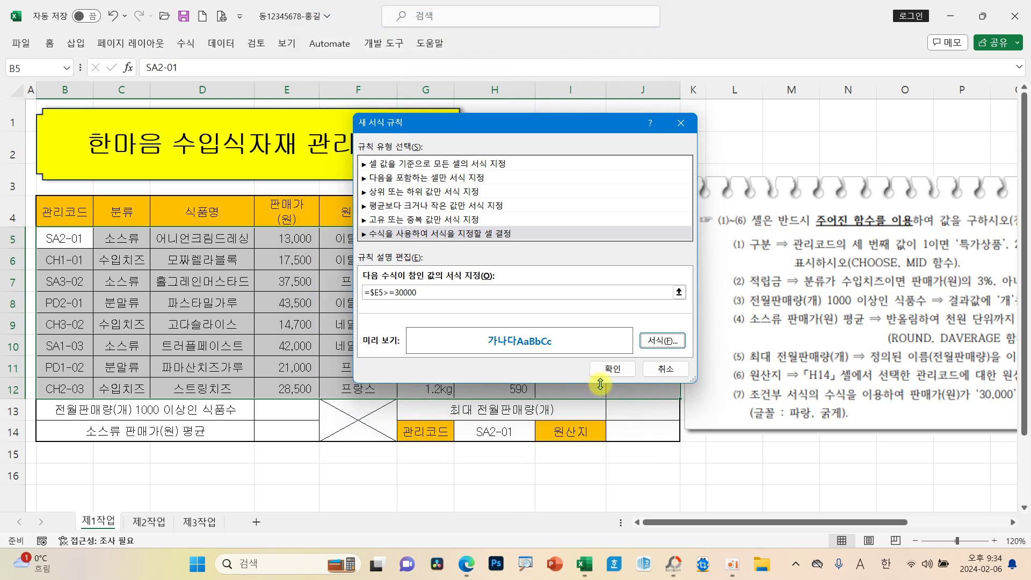
left_click(612, 367)
left_click(591, 352)
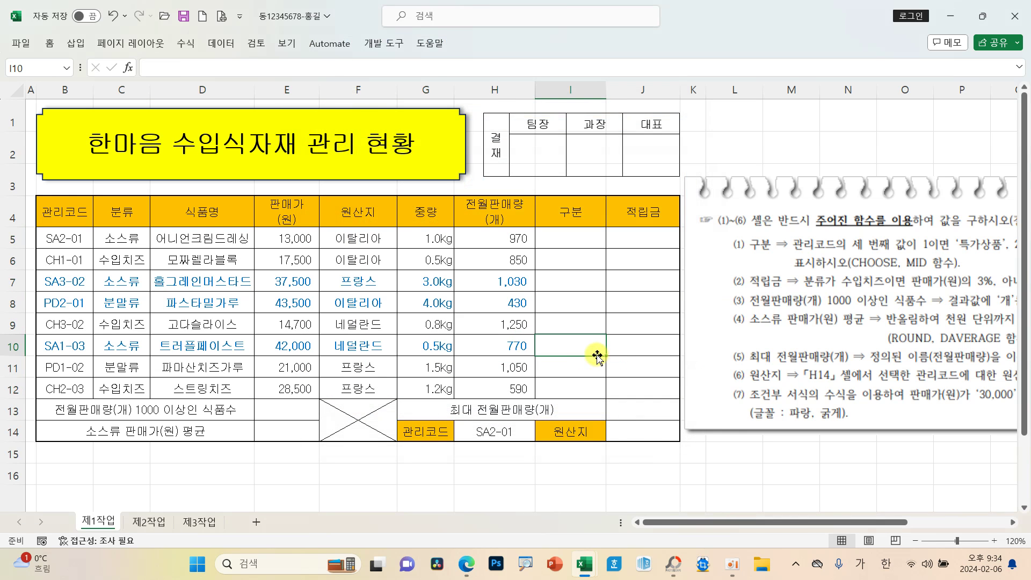
Reposition the function instruction picture beside the table, clear of column J, and save the workbook.
left_click_drag(795, 368, 651, 352)
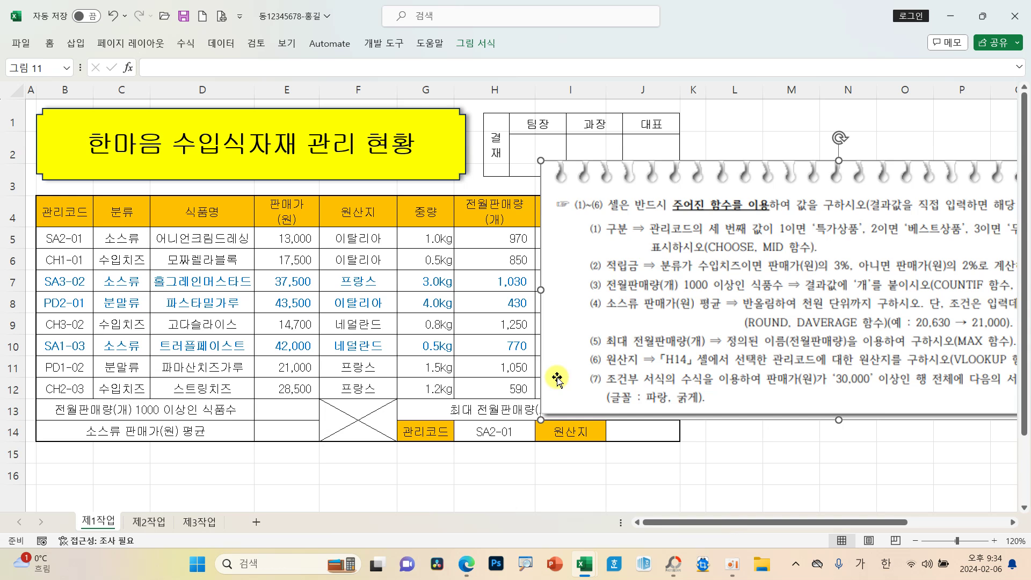
left_click_drag(557, 378, 856, 363)
left_click(519, 346)
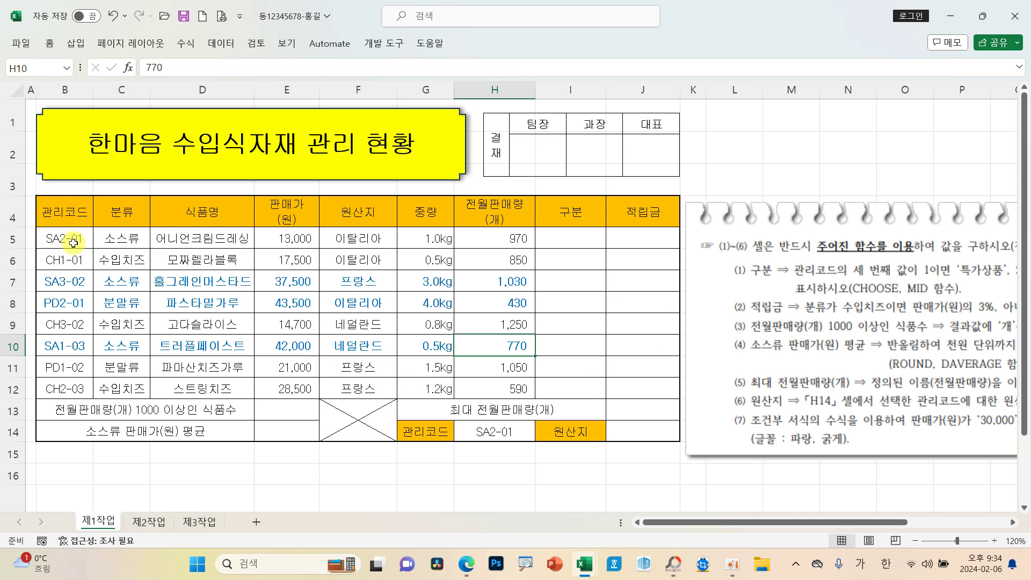
left_click(416, 321)
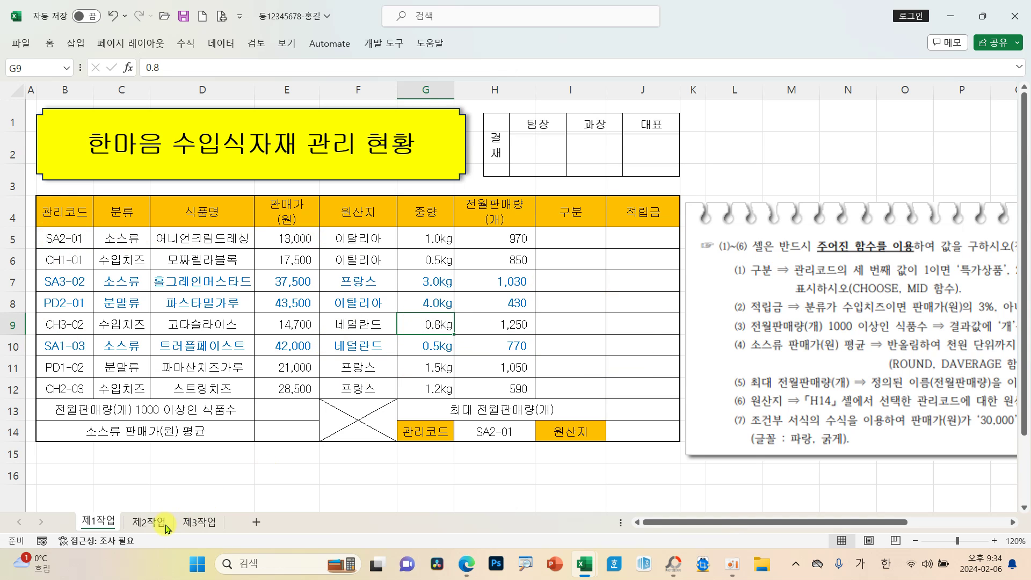
left_click(183, 16)
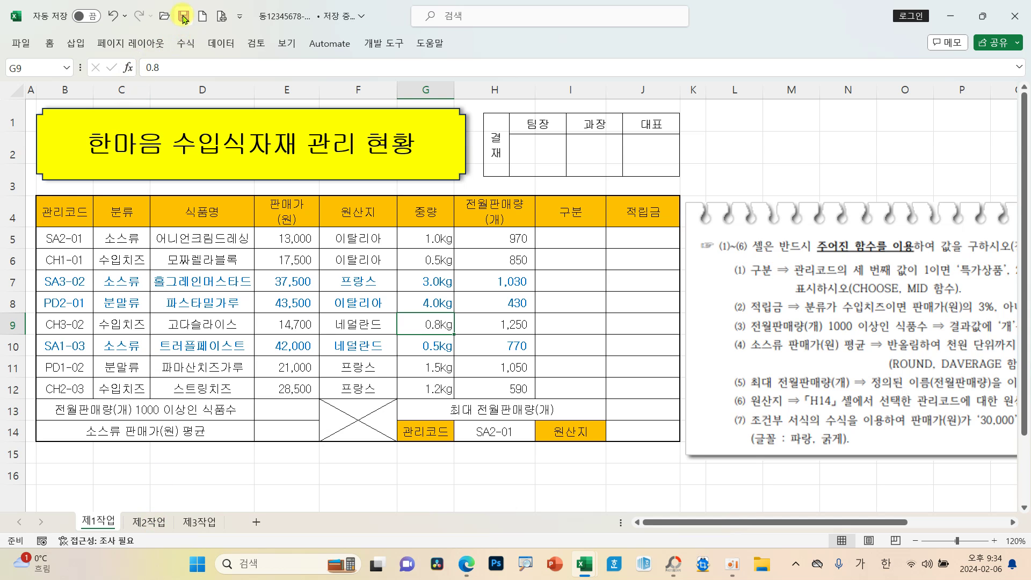
Open sheet 제2작업, shift its instruction picture slightly, and examine which range has to be copied and where it has to be pasted.
left_click(155, 531)
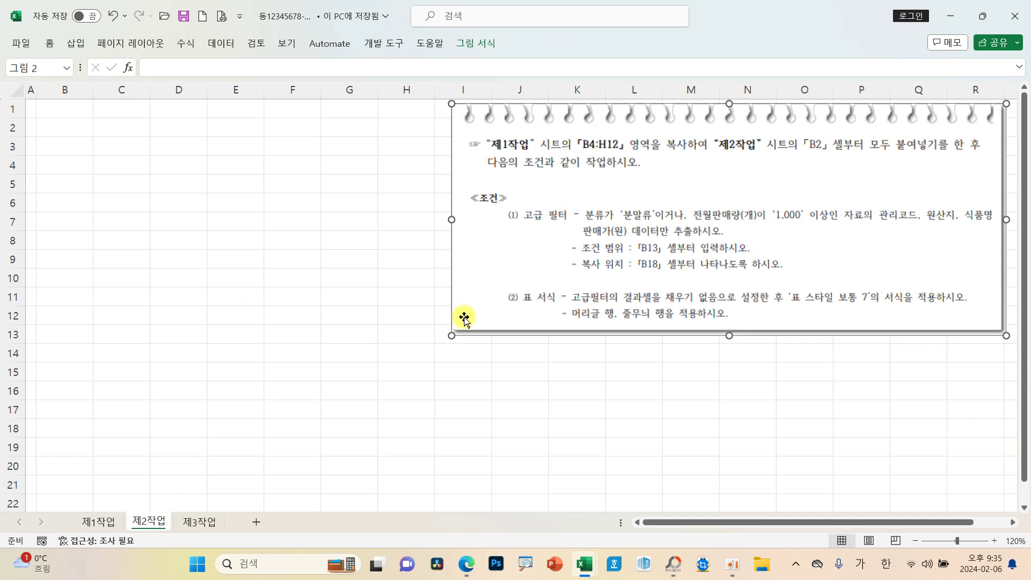
left_click_drag(540, 253, 559, 283)
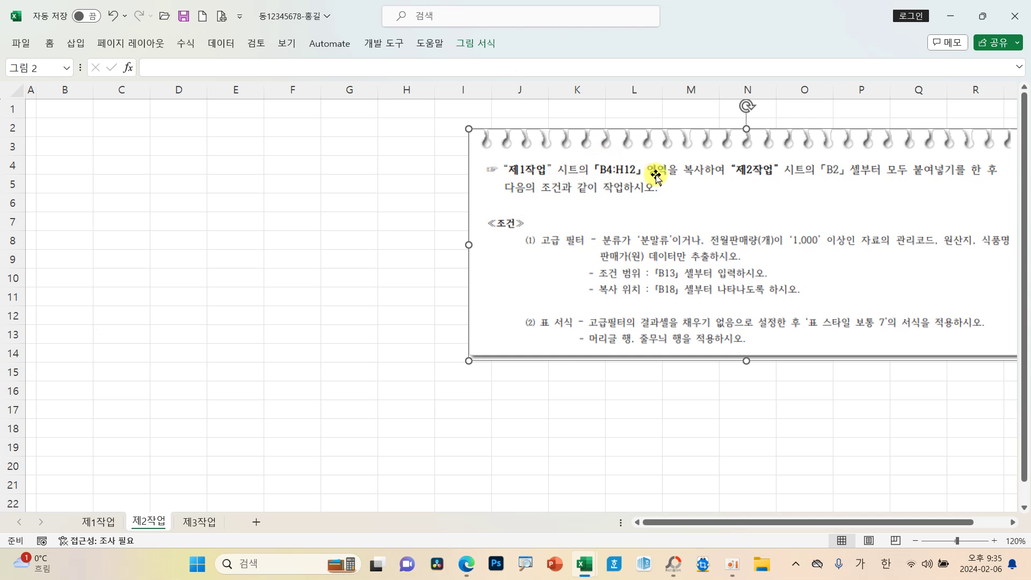
left_click(744, 187)
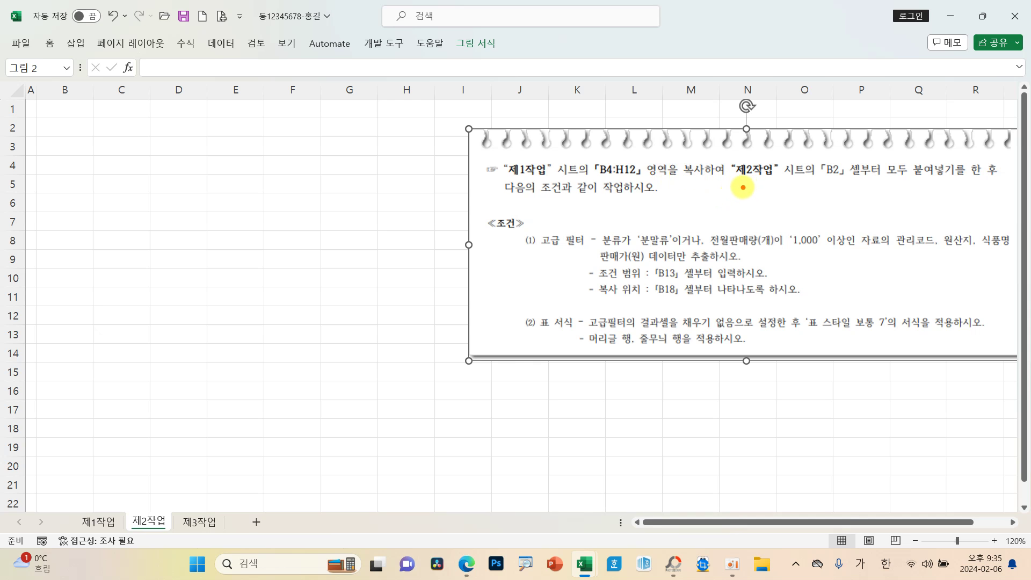
left_click_drag(722, 180, 955, 181)
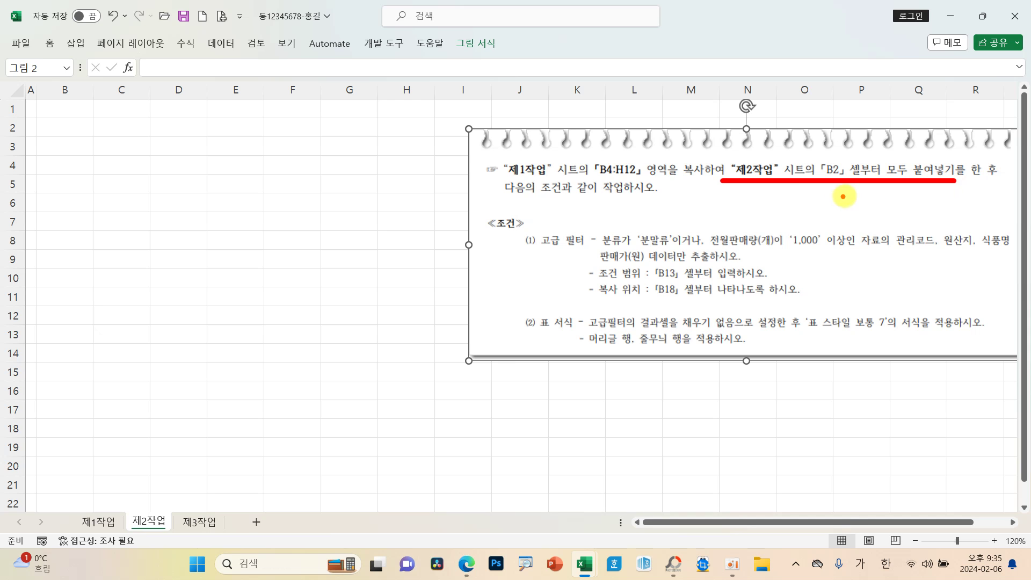
mouse_move(80, 119)
left_mouse_down()
mouse_move(43, 124)
mouse_move(85, 123)
left_mouse_up()
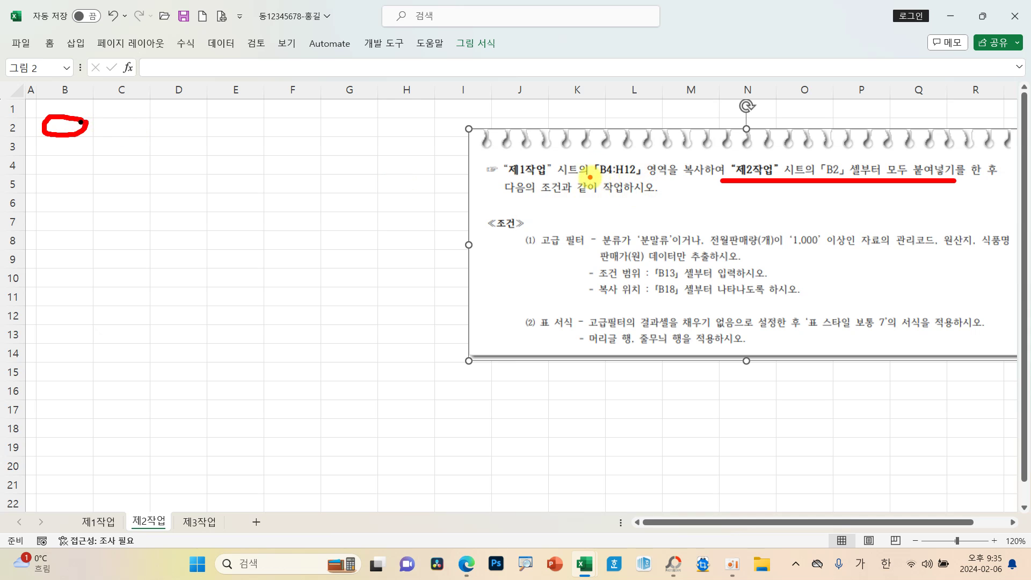
left_click_drag(587, 175, 649, 179)
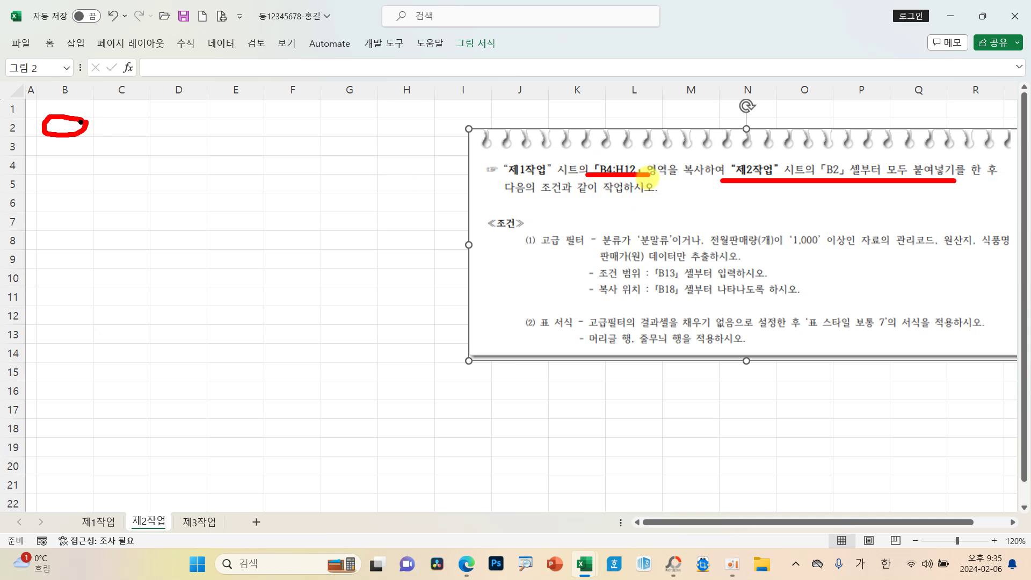
key("Escape")
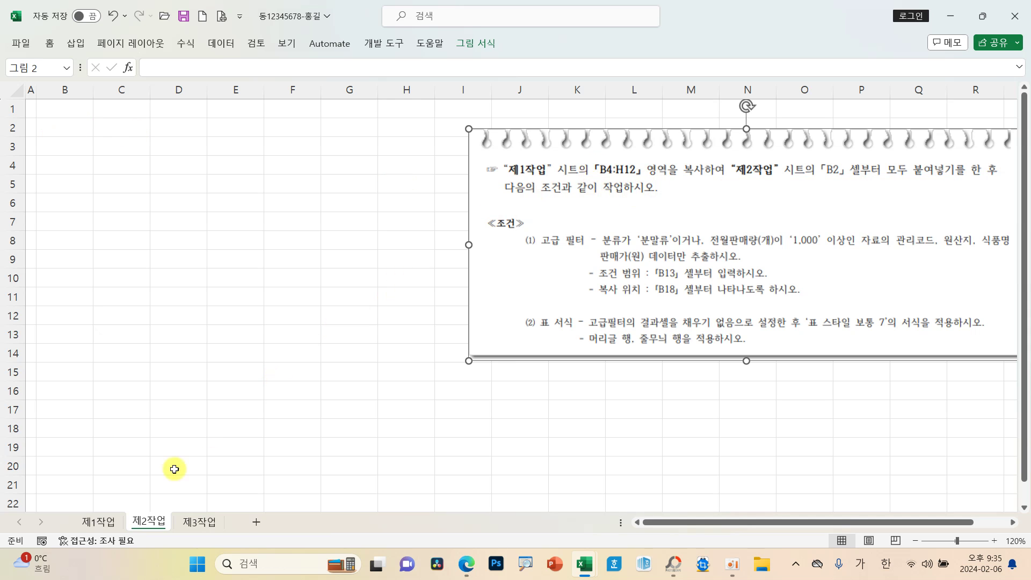
Copy the range B4:H12 from sheet 제1작업.
left_click(106, 529)
left_click_drag(78, 212, 498, 392)
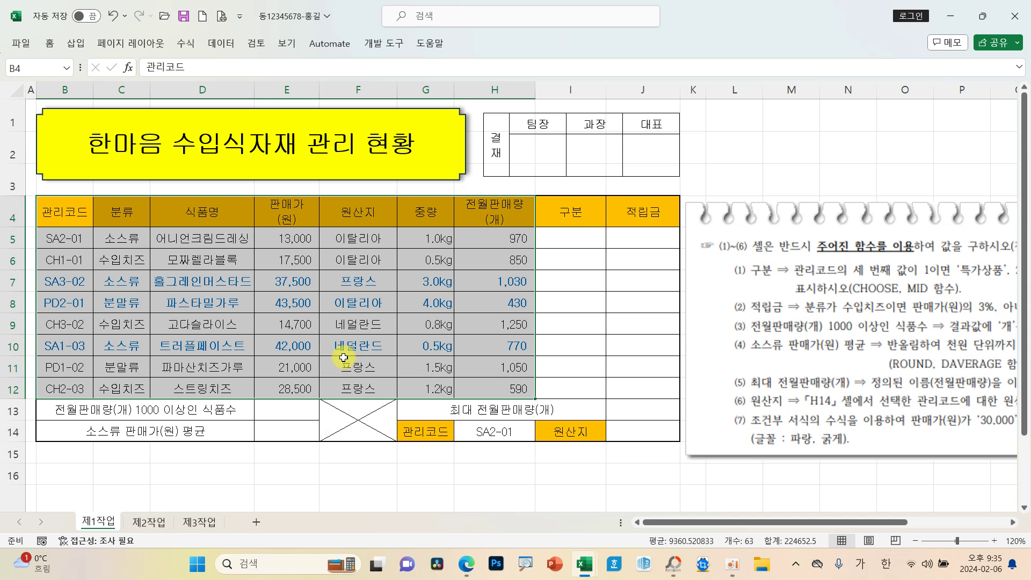
right_click(279, 303)
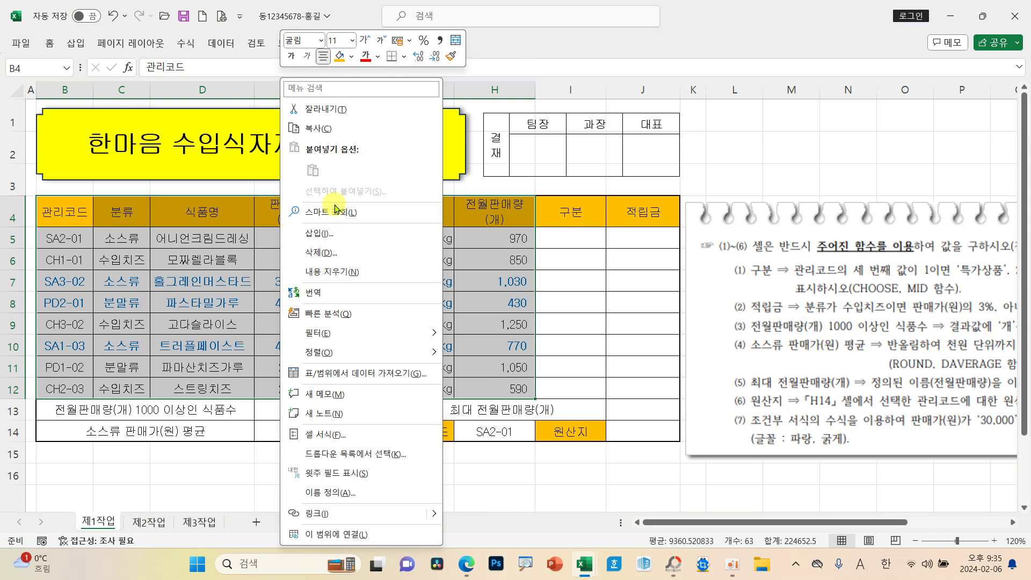
left_click(319, 129)
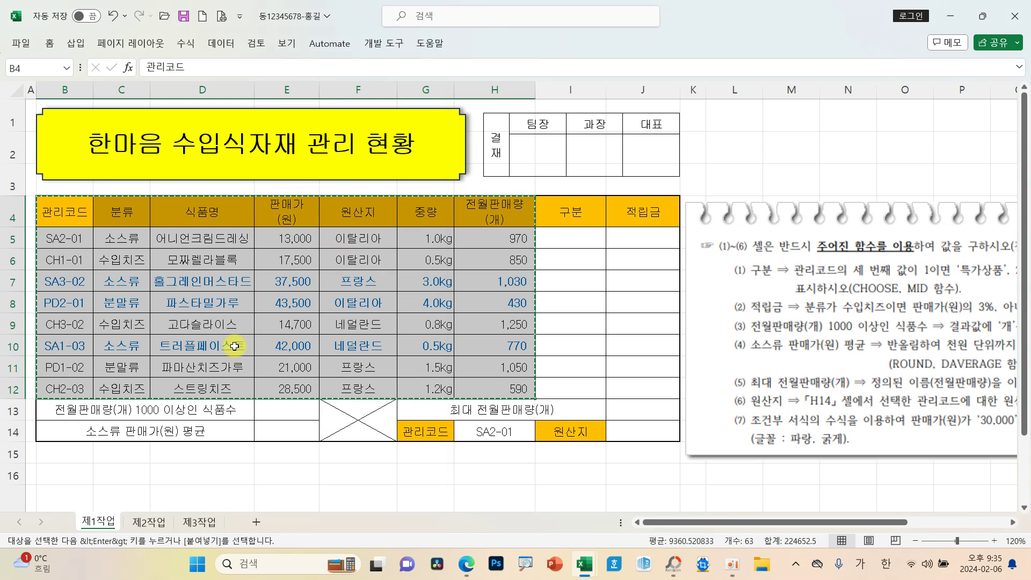
Paste only the column widths (열 너비) of the copied range starting at B2 on sheet 제2작업.
left_click(150, 522)
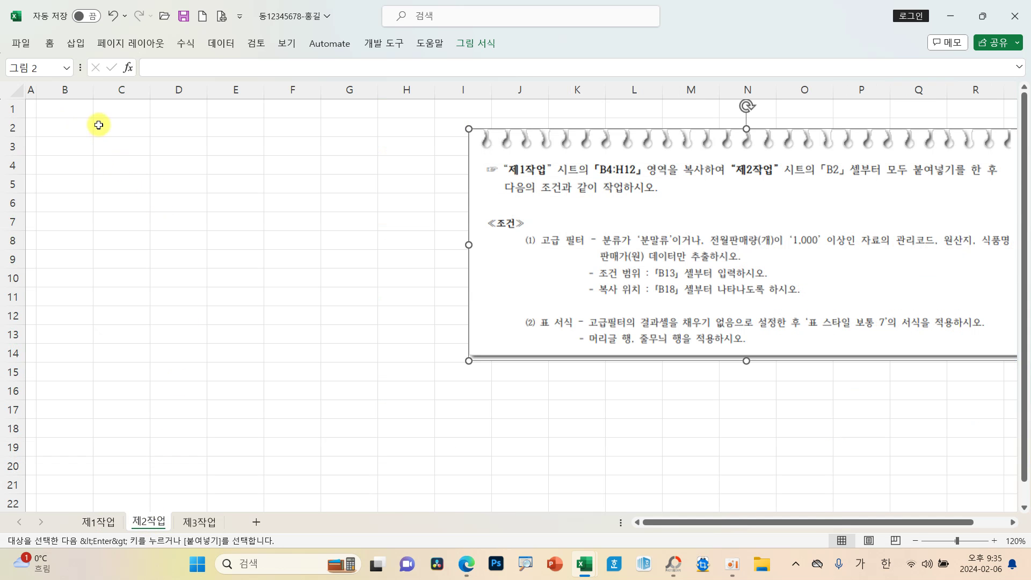
left_click(64, 133)
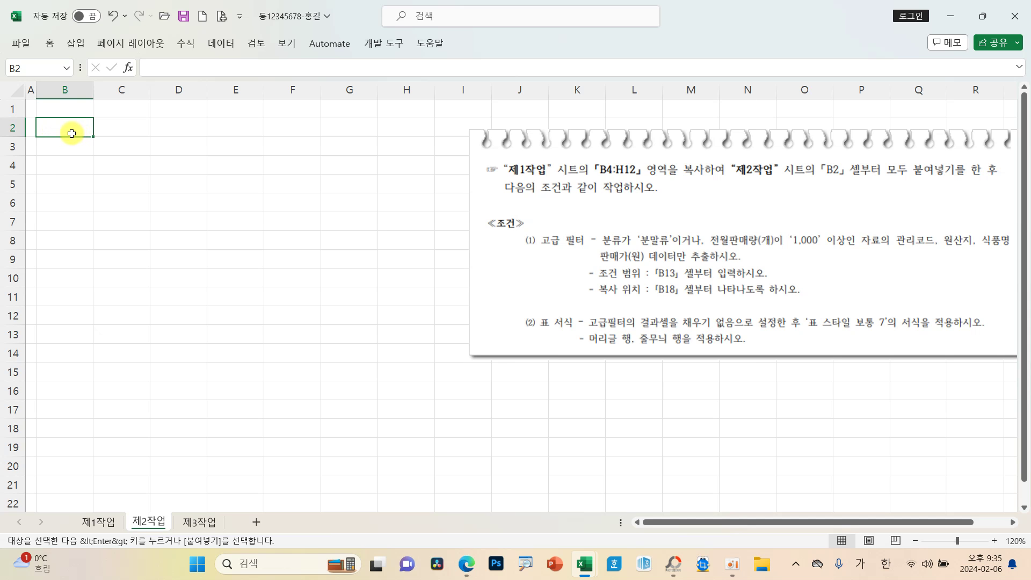
right_click(67, 132)
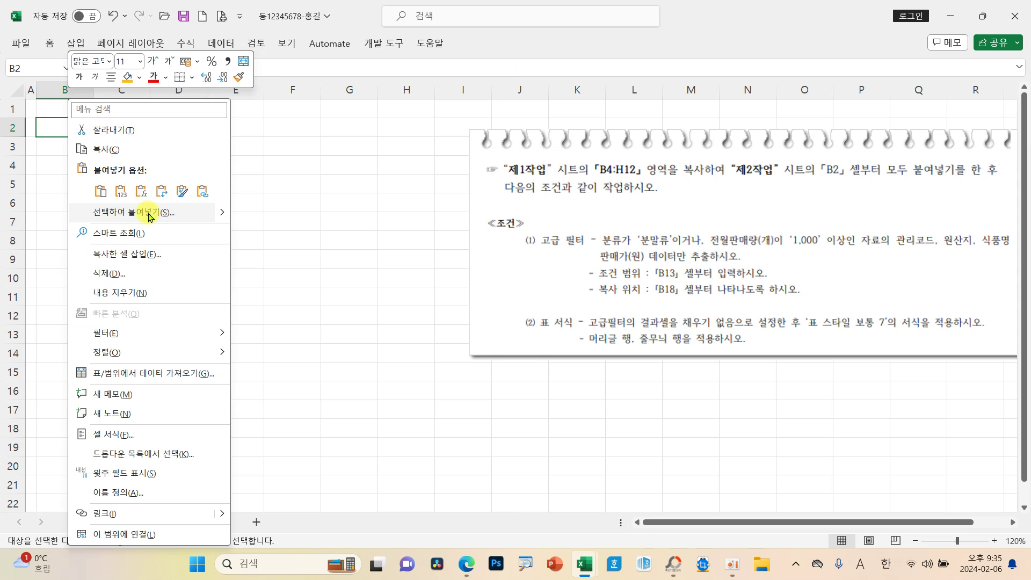
left_click_drag(80, 203, 196, 224)
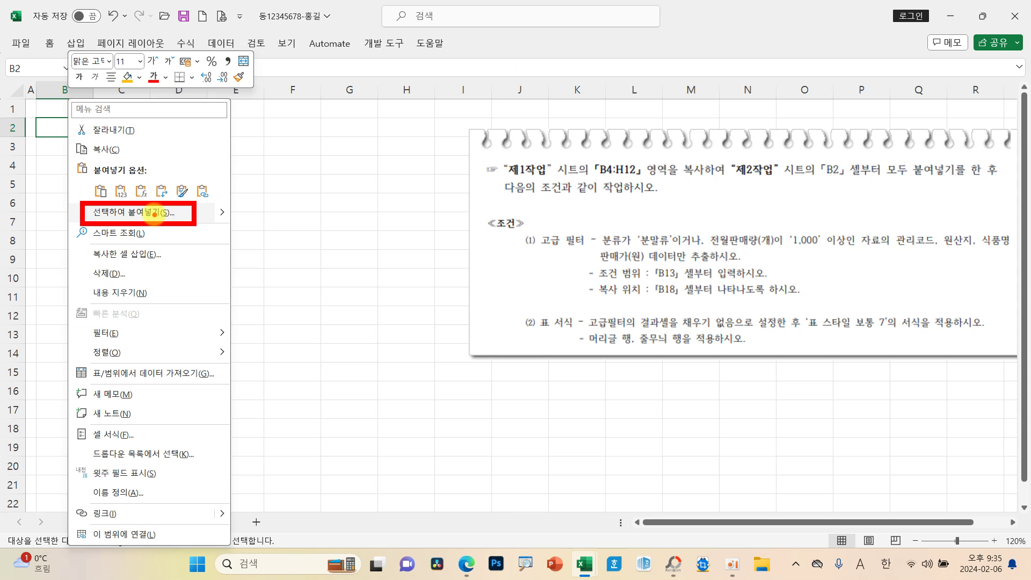
key("Escape")
right_click(69, 127)
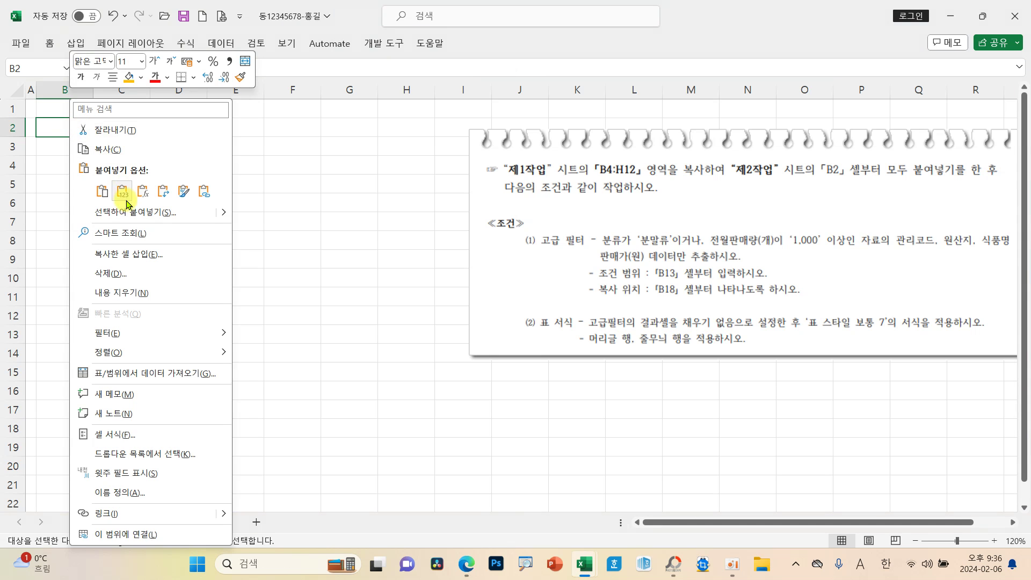
left_click(124, 211)
left_click_drag(164, 103, 258, 141)
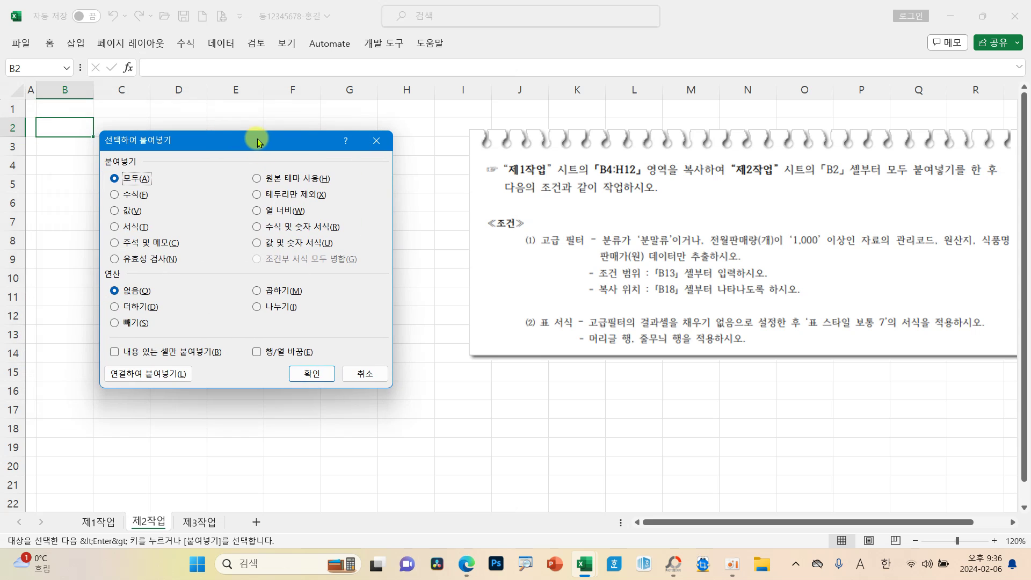
left_click(260, 210)
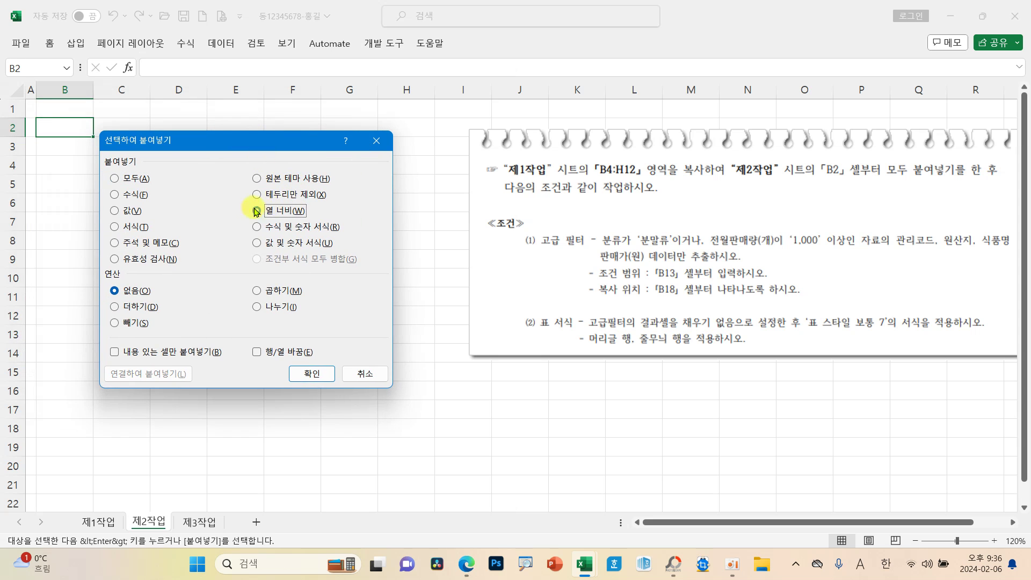
left_click(313, 373)
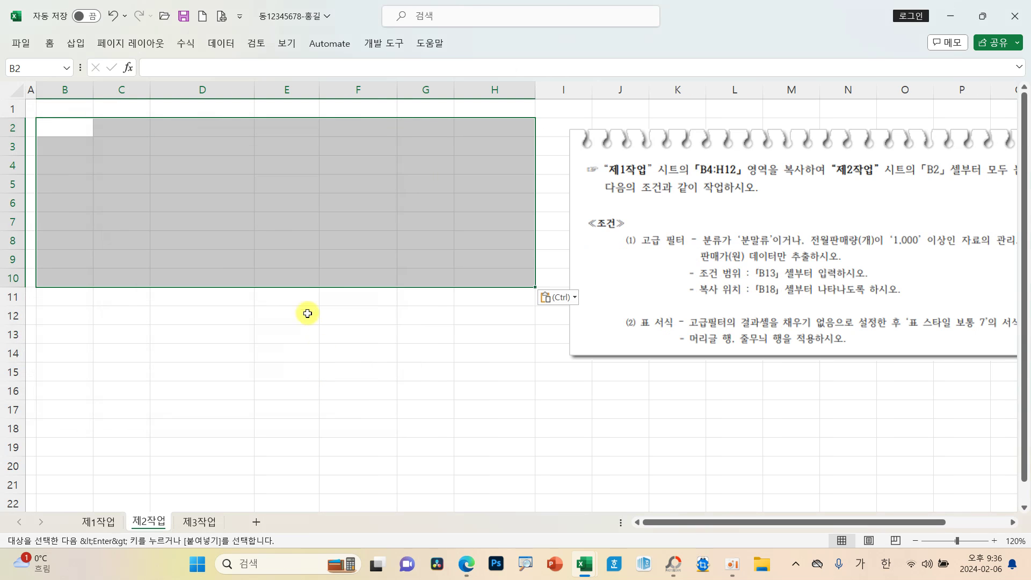
Paste everything (모두) from the copied range into the table area starting at B2.
right_click(138, 164)
left_click(190, 213)
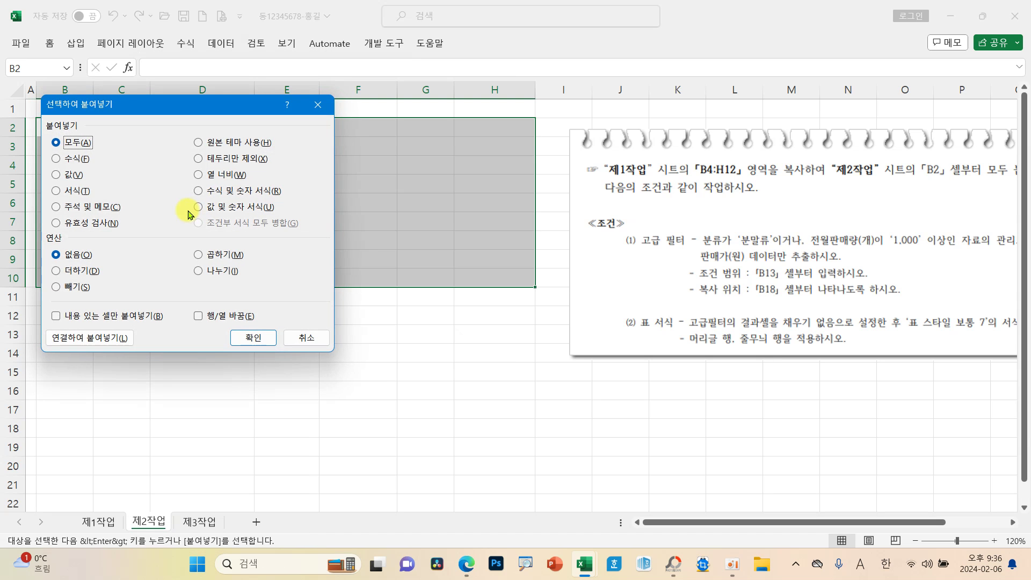
left_click(263, 337)
left_click(299, 230)
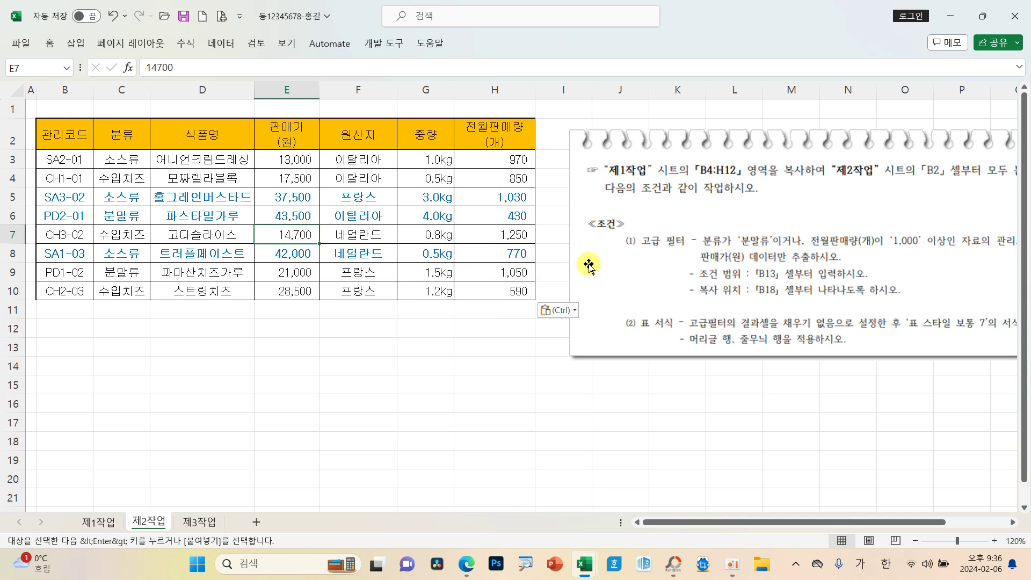
Move the instruction picture over column H so that its full text is readable beside the pasted table.
left_click_drag(589, 265, 565, 231)
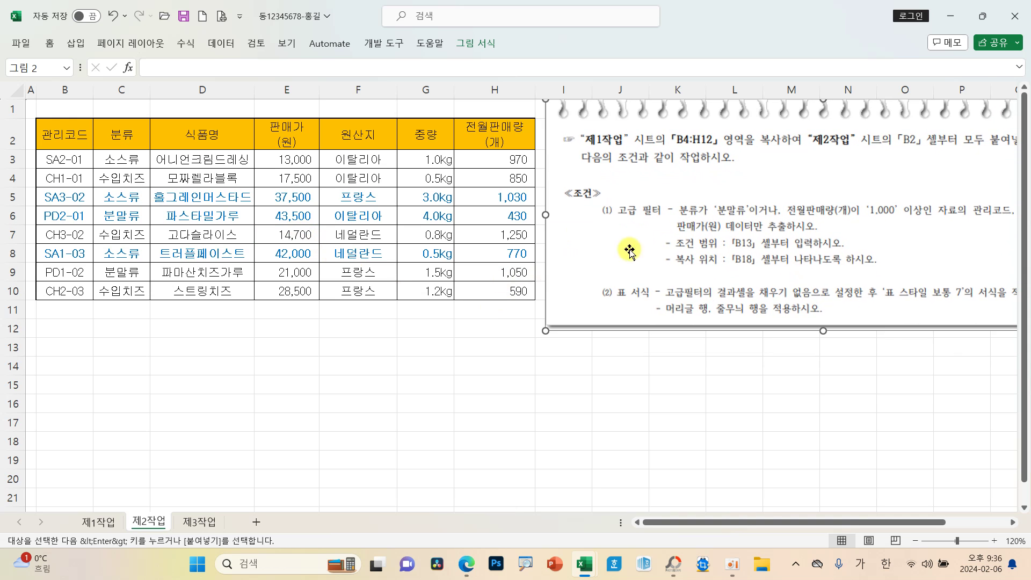
left_click_drag(629, 246, 552, 245)
mouse_move(621, 243)
left_mouse_down()
mouse_move(605, 242)
mouse_move(617, 239)
left_mouse_up()
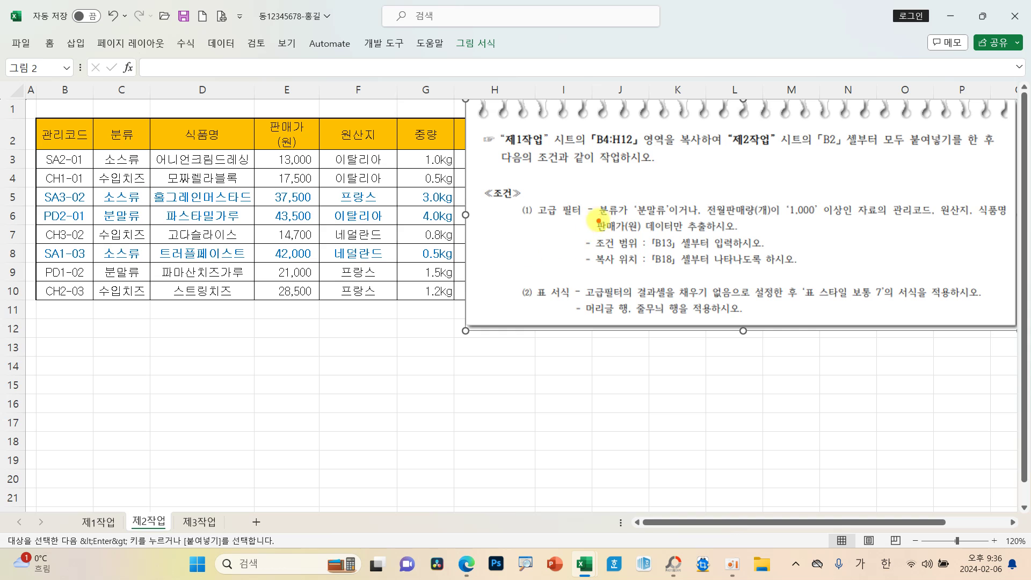
Examine the advanced filter instructions for the criteria, how they are combined, and the fields to extract.
mouse_move(585, 200)
left_mouse_down()
mouse_move(609, 220)
mouse_move(665, 218)
left_mouse_up()
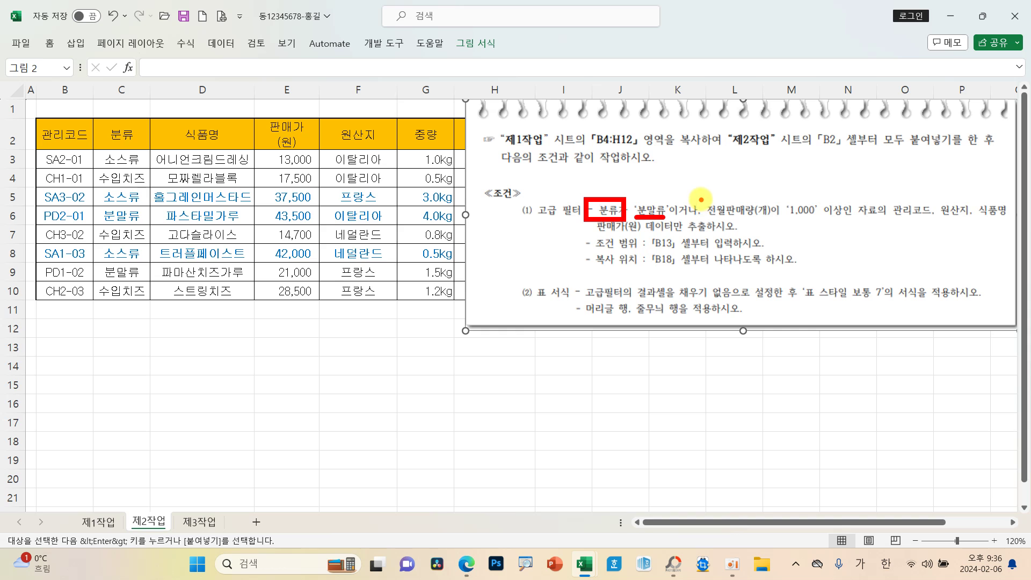
mouse_move(701, 200)
left_mouse_down()
mouse_move(738, 221)
mouse_move(846, 221)
left_mouse_up()
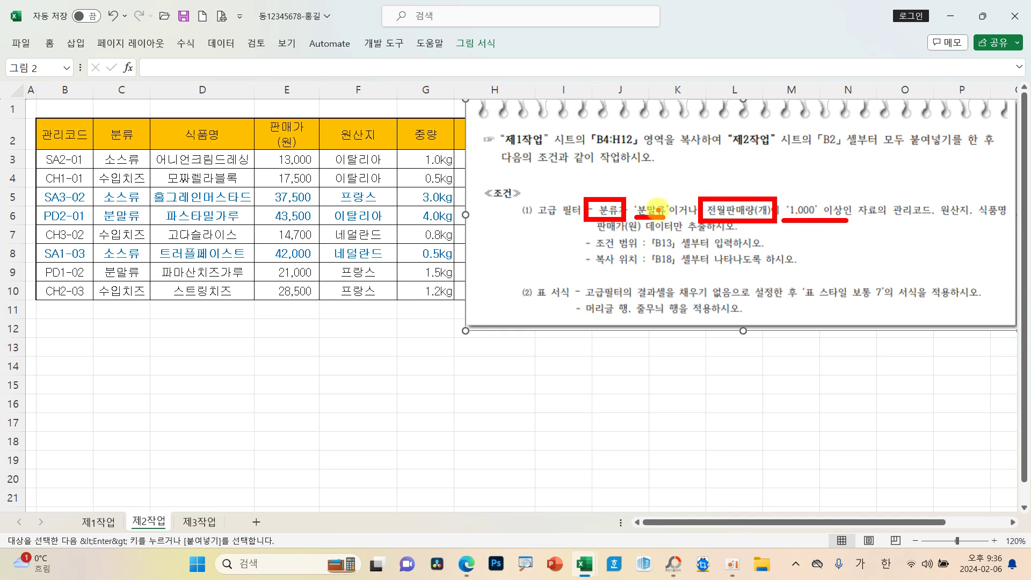
mouse_move(687, 210)
left_mouse_down()
mouse_move(688, 173)
mouse_move(671, 182)
mouse_move(703, 183)
left_mouse_up()
mouse_move(689, 146)
left_mouse_down()
mouse_move(676, 161)
mouse_move(695, 148)
mouse_move(701, 161)
mouse_move(724, 150)
left_mouse_up()
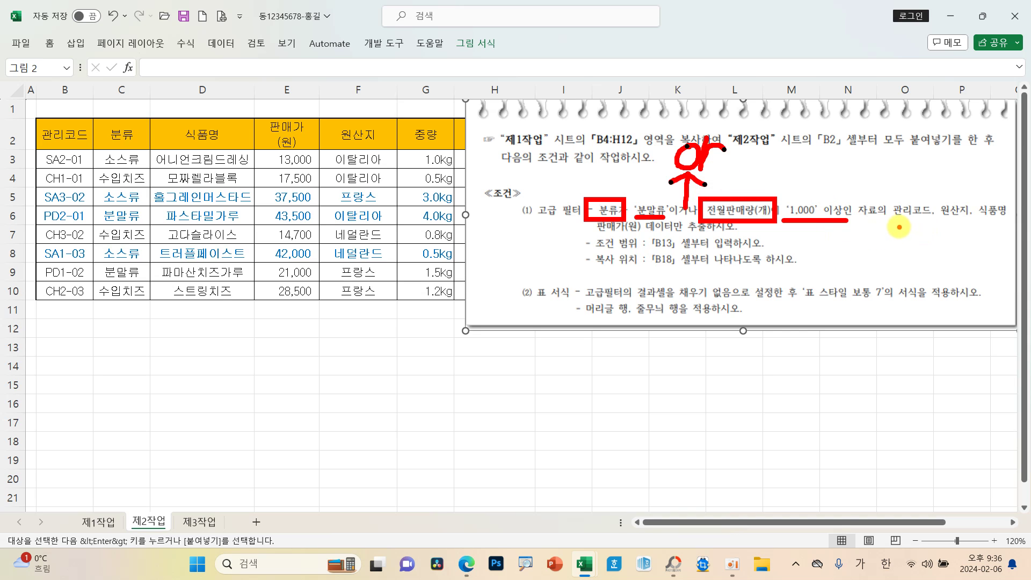
left_click_drag(891, 221, 1007, 221)
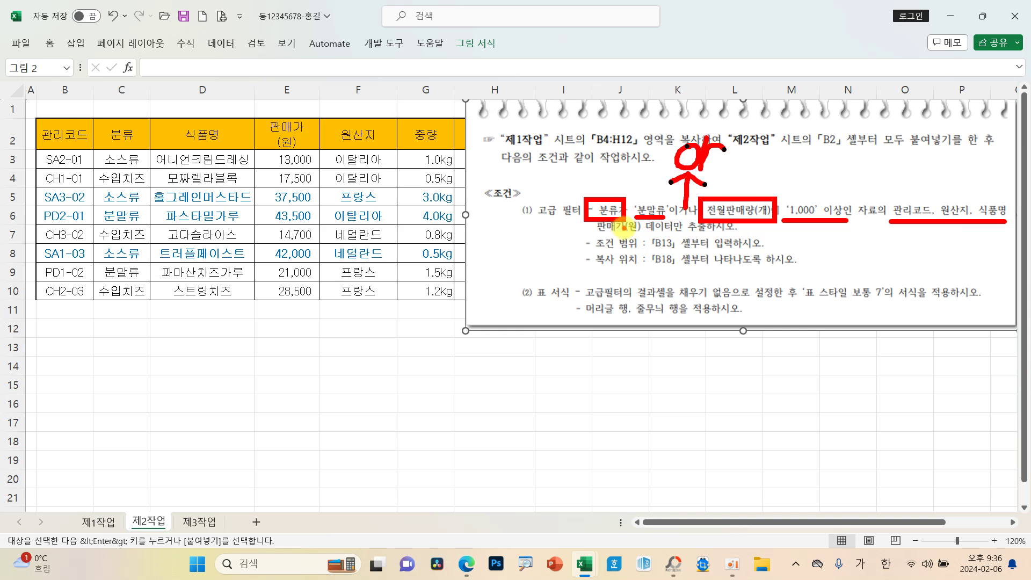
left_click_drag(598, 232, 674, 235)
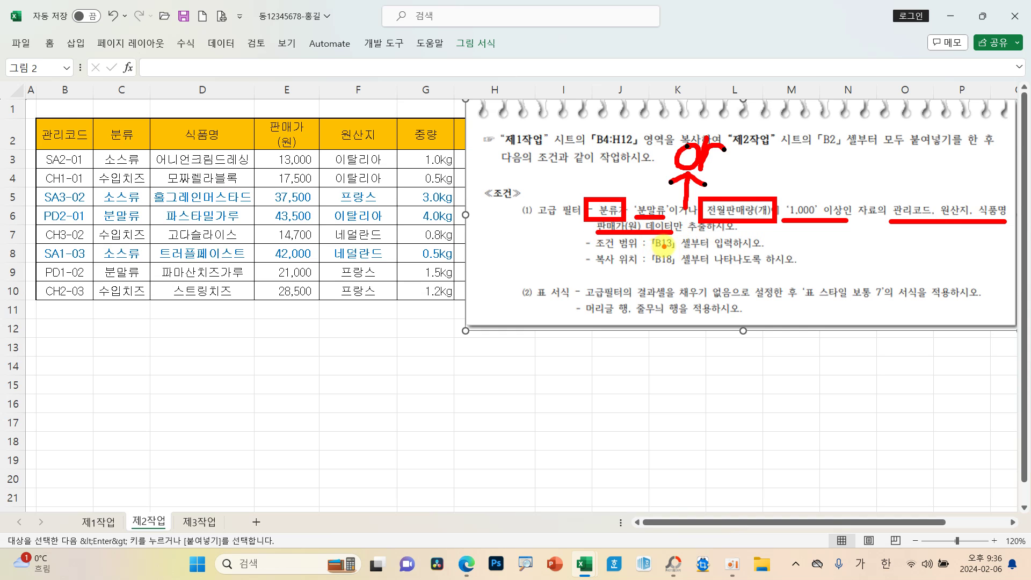
key("Escape")
Fill B13 with a reference to the 분류 header in C2 as the first criteria heading.
left_click(77, 352)
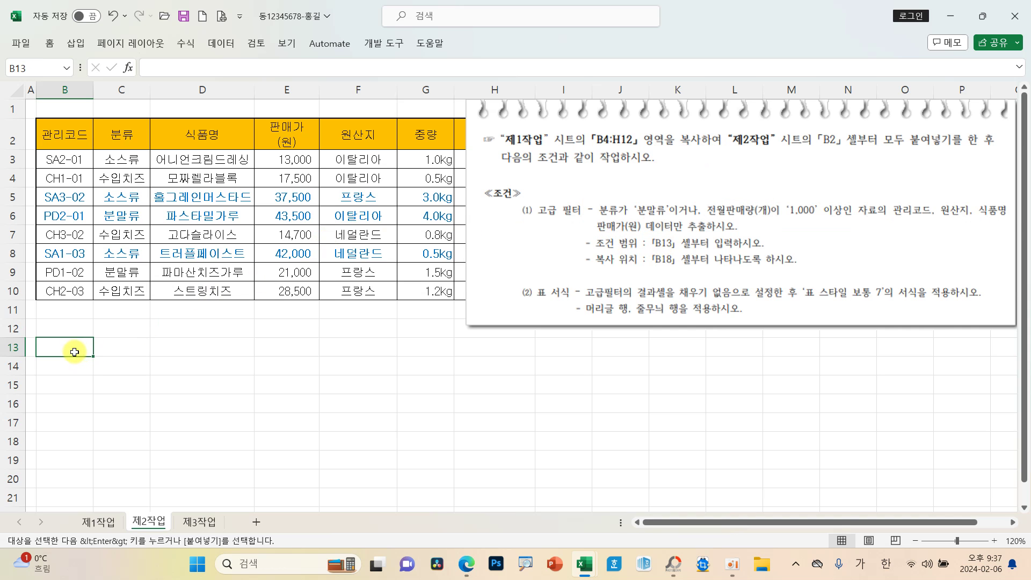
type("=")
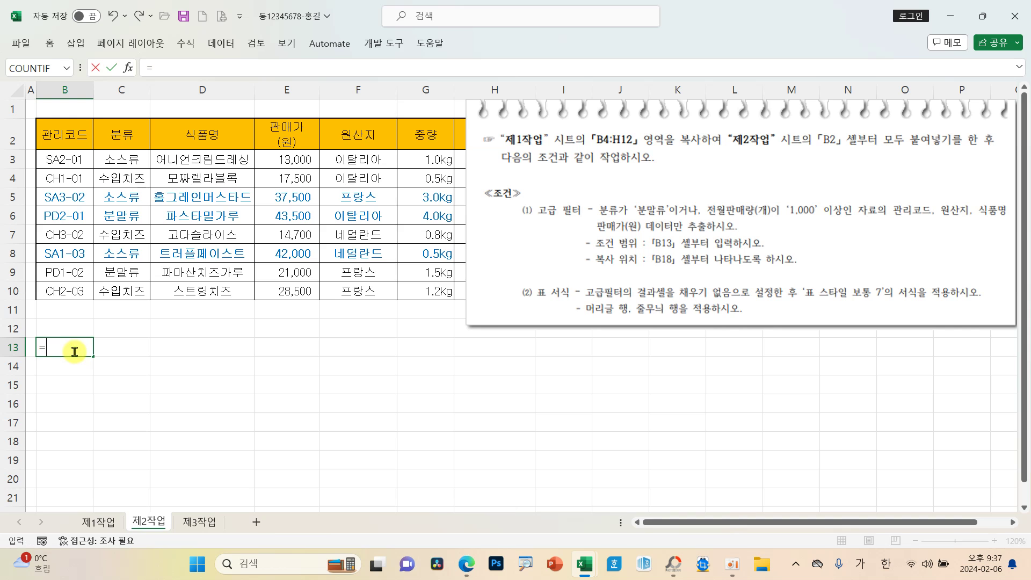
left_click(113, 141)
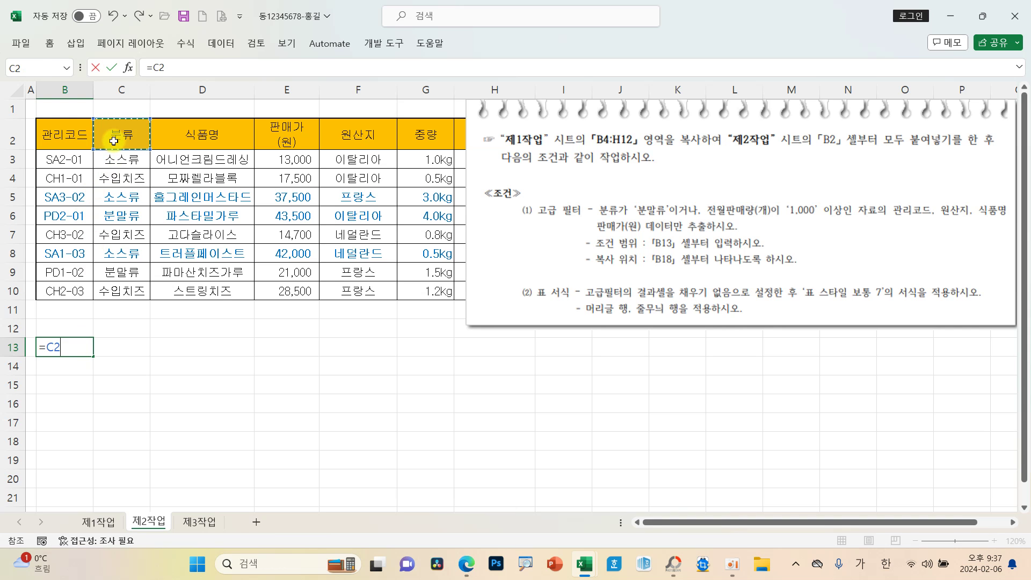
key("Return")
Begin a formula in C13 and move the instruction picture off column H to uncover the 전월판매량(개) header.
left_click(117, 347)
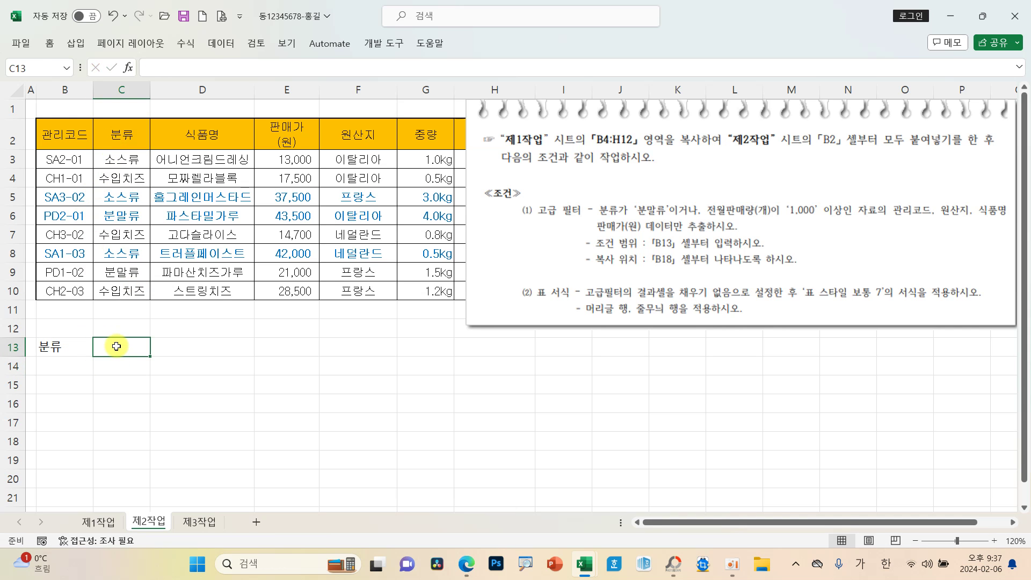
type("=")
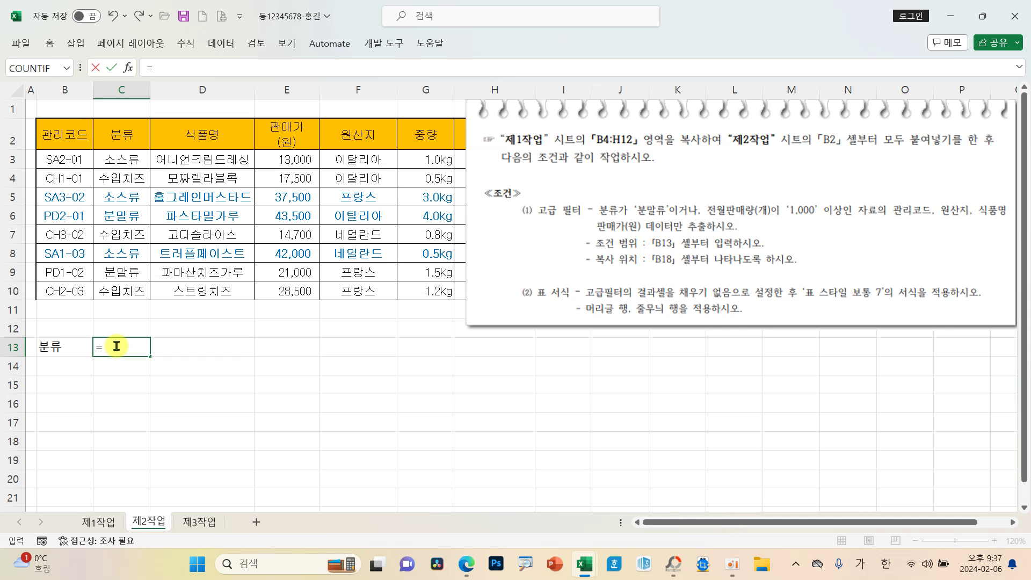
left_click_drag(490, 203, 522, 173)
left_click(490, 136)
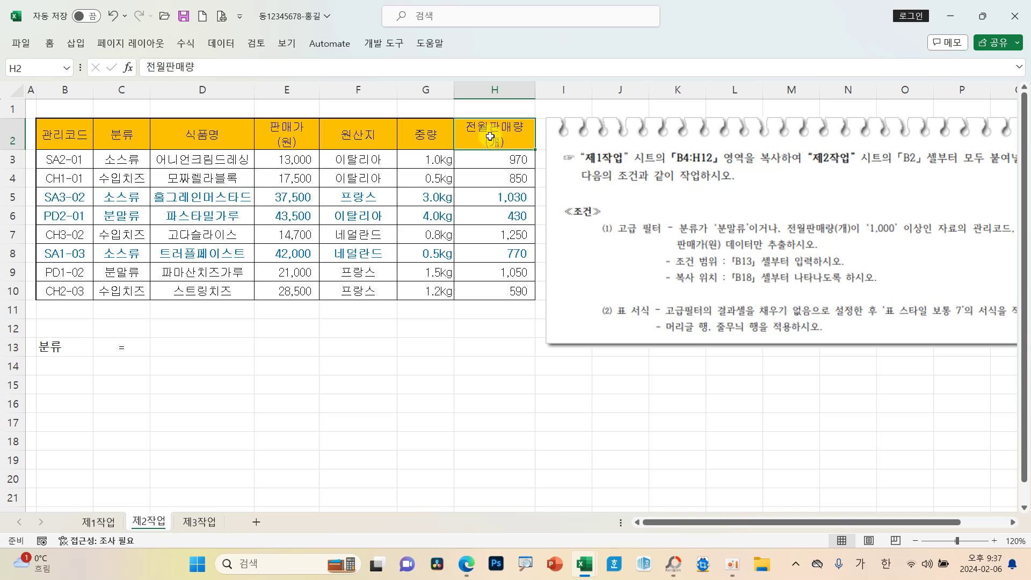
key("Down")
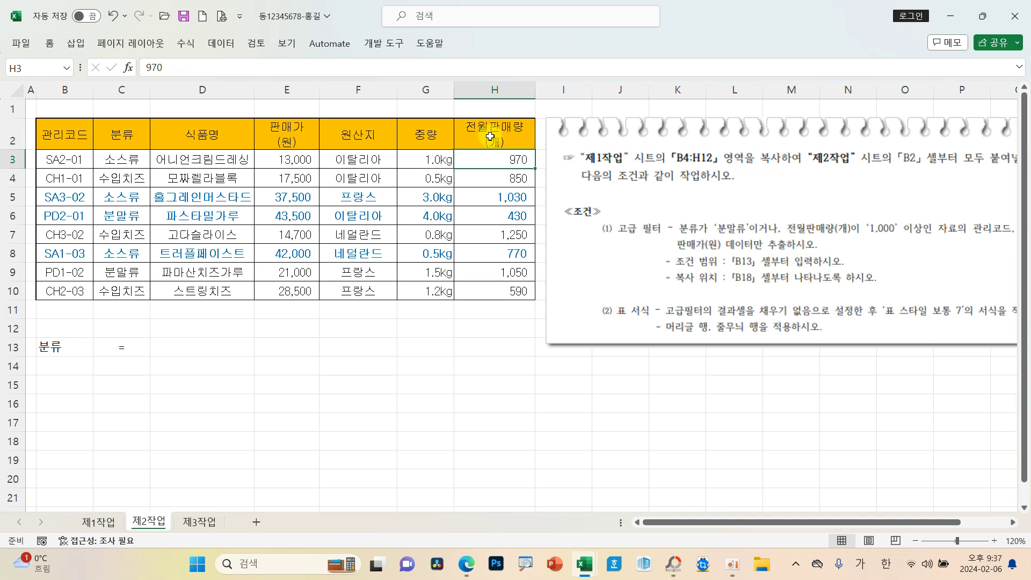
Complete the C13 formula as =H2 and widen column C so the whole heading fits.
left_click(138, 351)
double_click(137, 352)
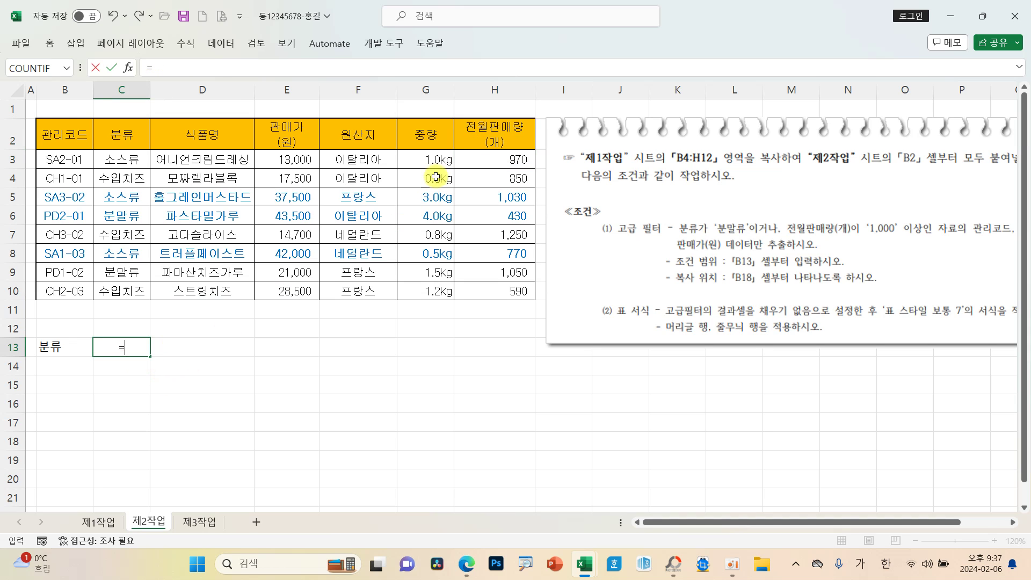
left_click(470, 140)
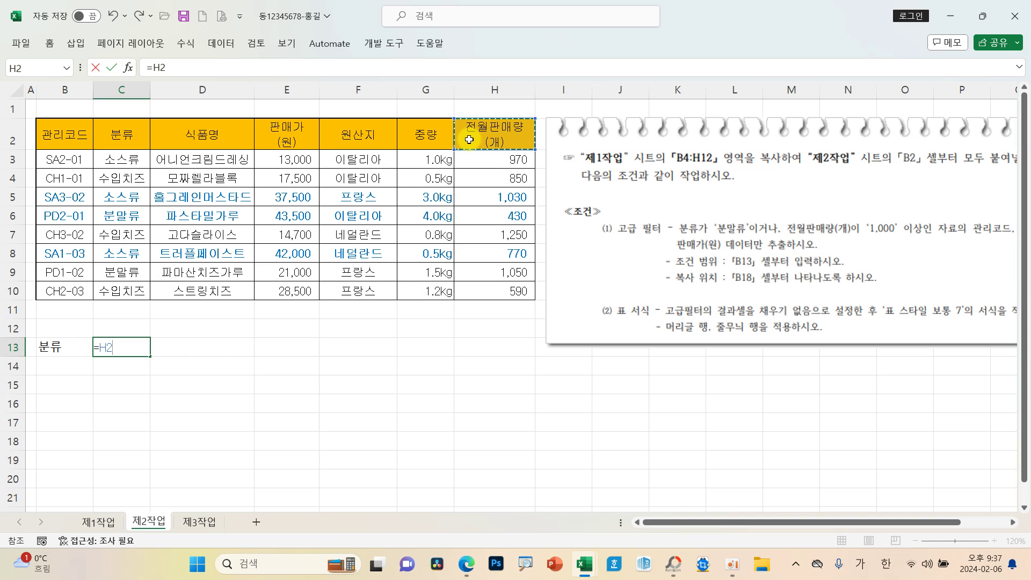
key("Return")
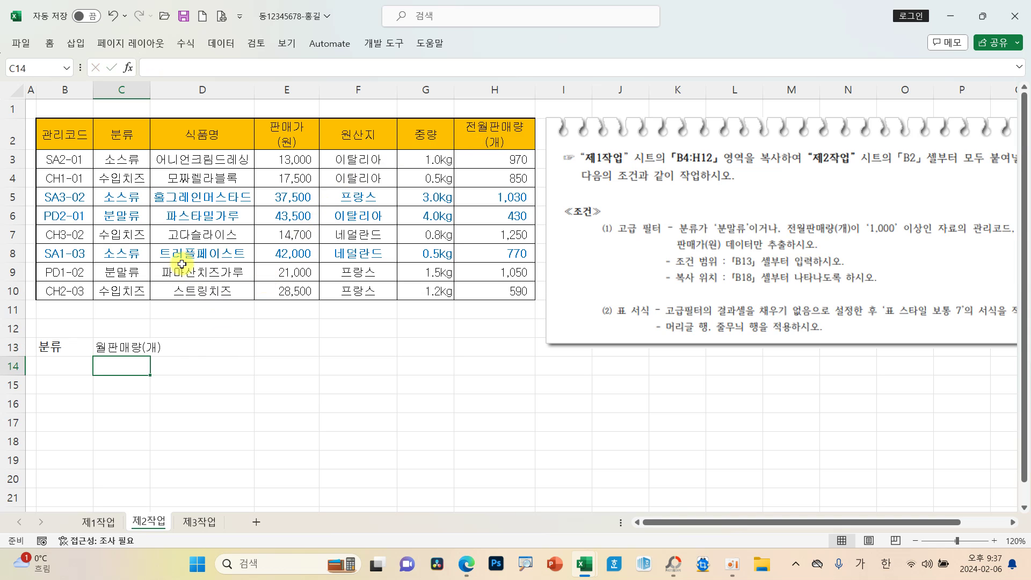
left_click_drag(150, 89, 188, 84)
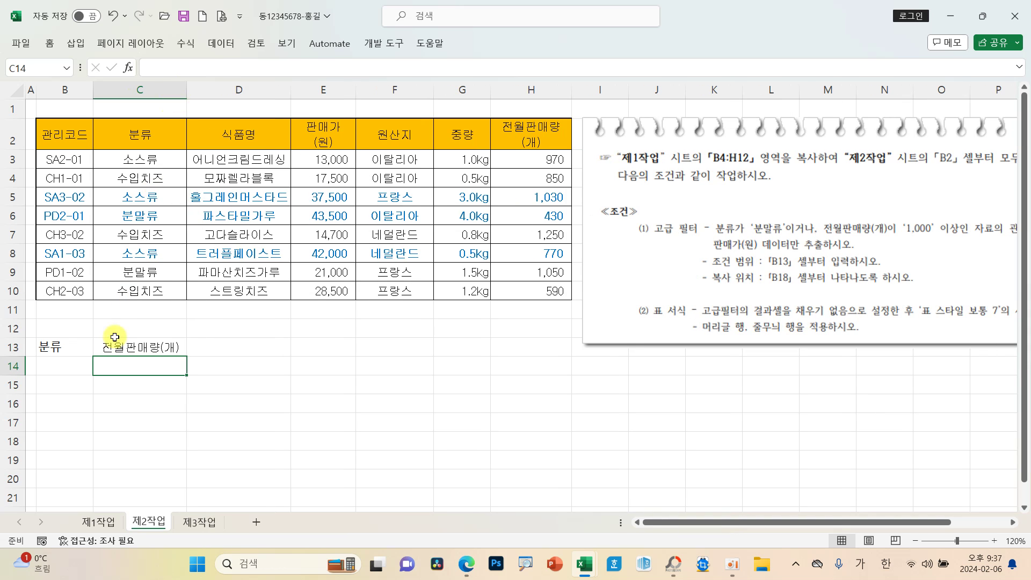
Enter the OR criteria on separate rows: 분말류 in B14 and >=1000 in C15.
left_click(74, 363)
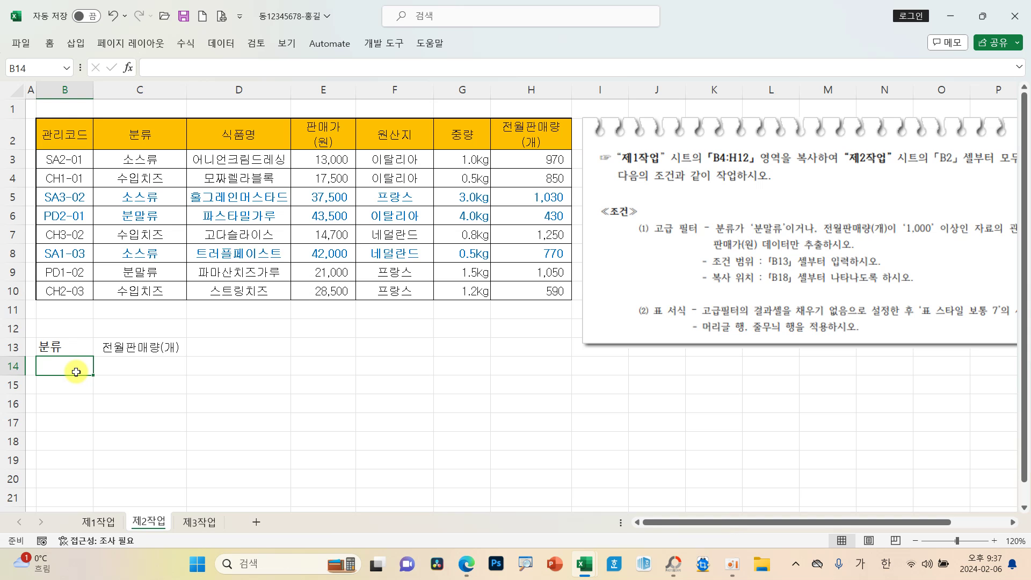
type("분마")
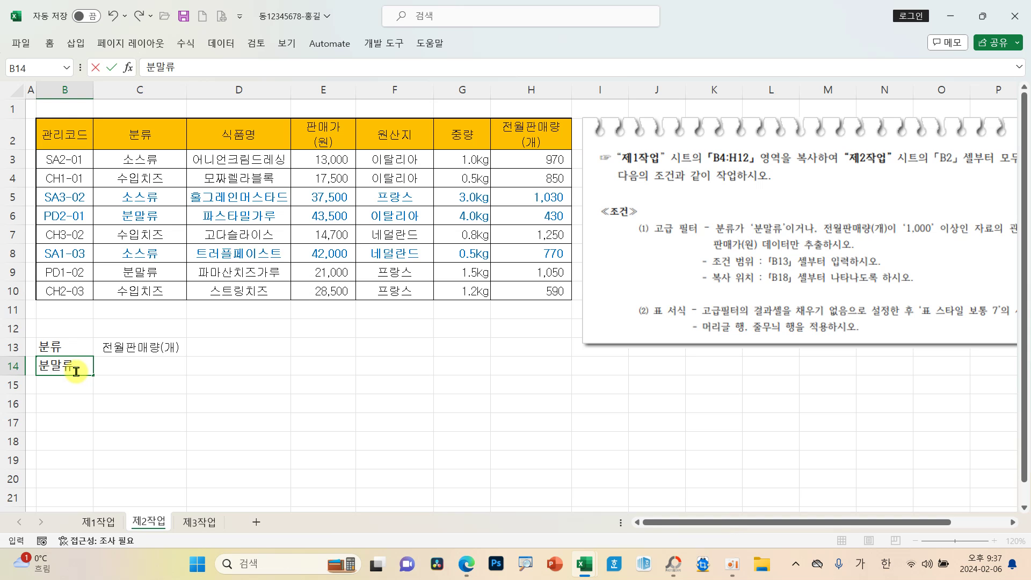
type("류")
key("Tab")
key("Down")
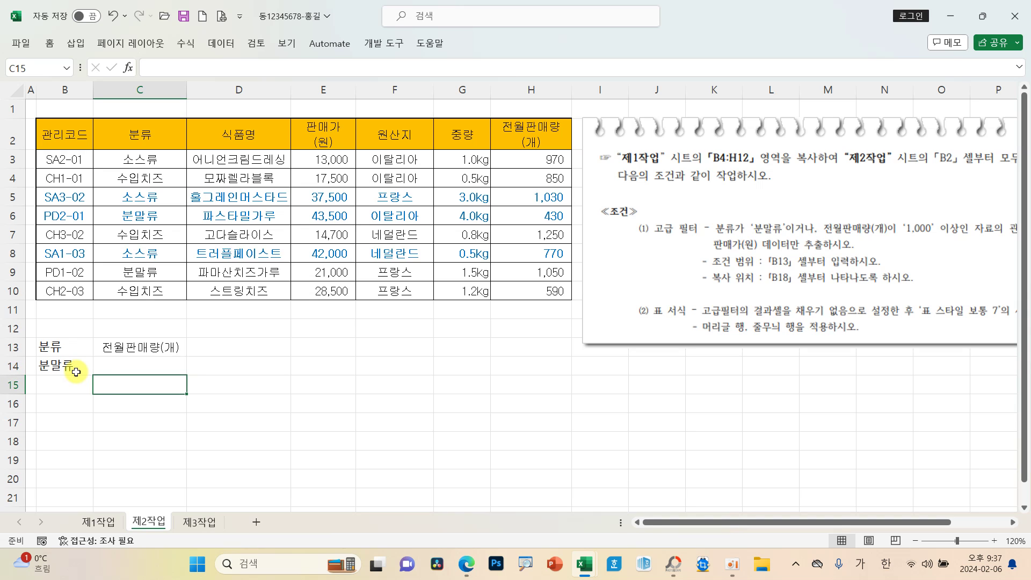
type(">=1000")
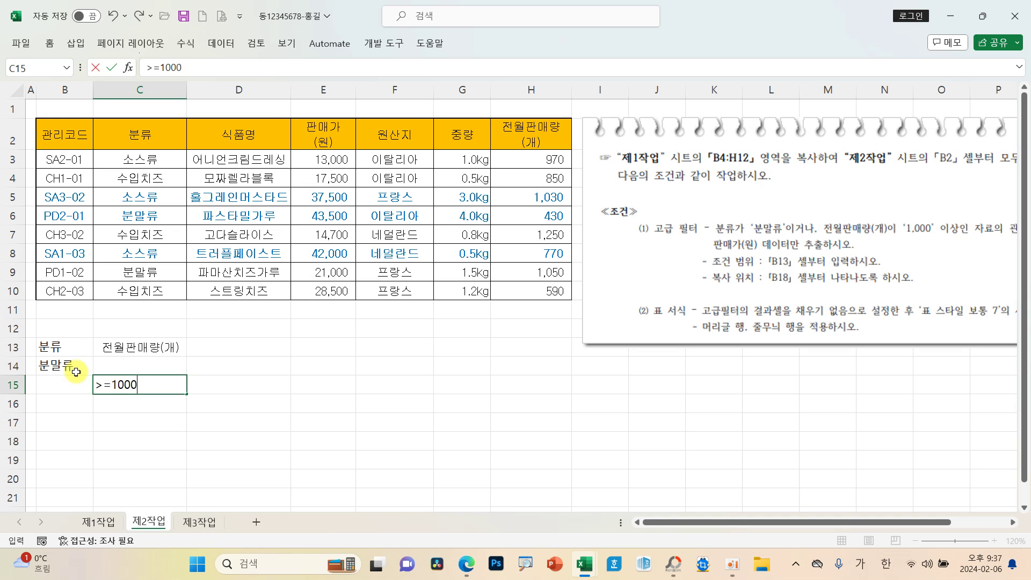
left_click(207, 382)
Apply borders to the criteria range B13:C15 and center its contents.
left_click_drag(72, 350, 133, 381)
left_click(49, 43)
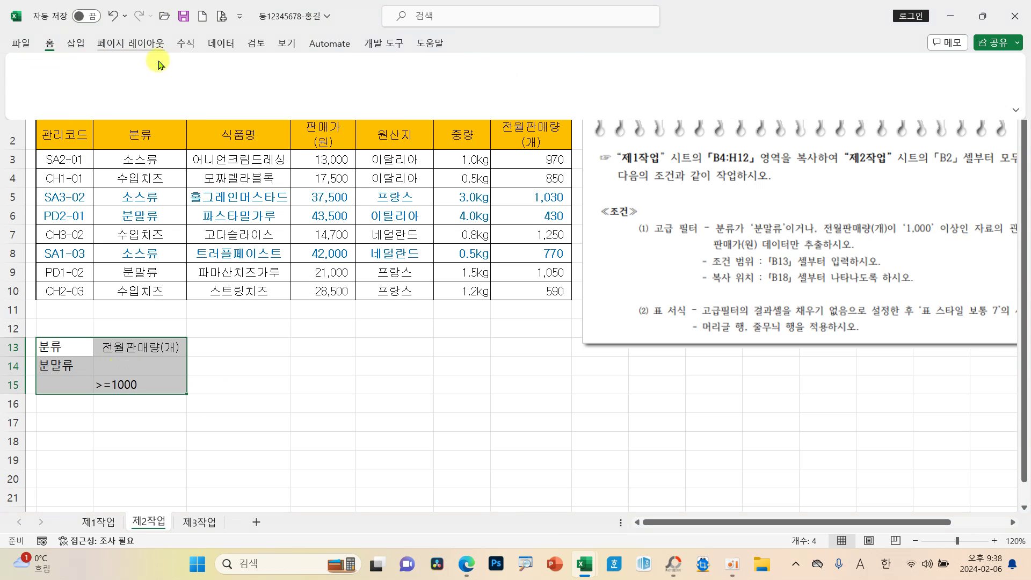
left_click(188, 90)
left_click(328, 89)
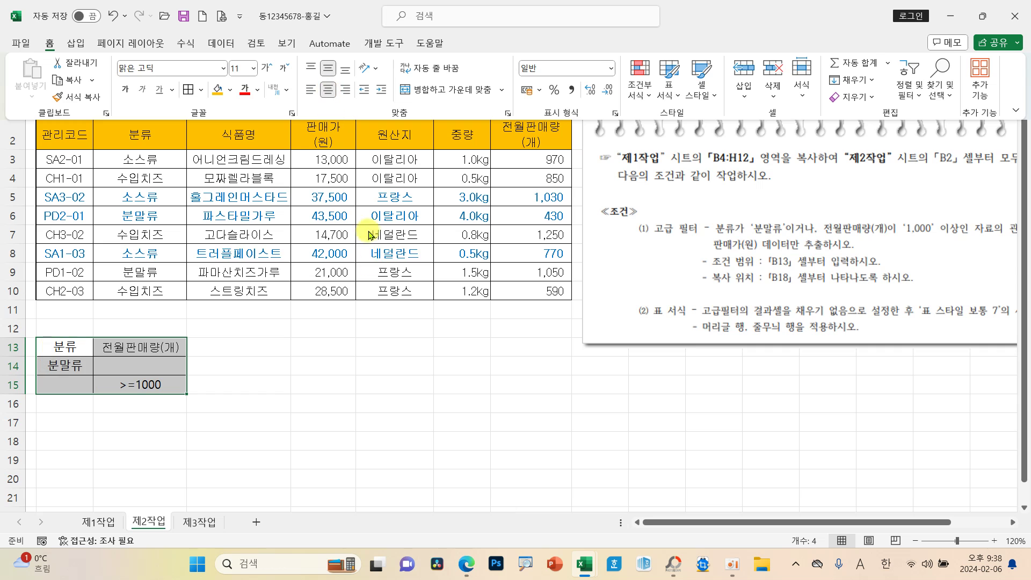
left_click(232, 385)
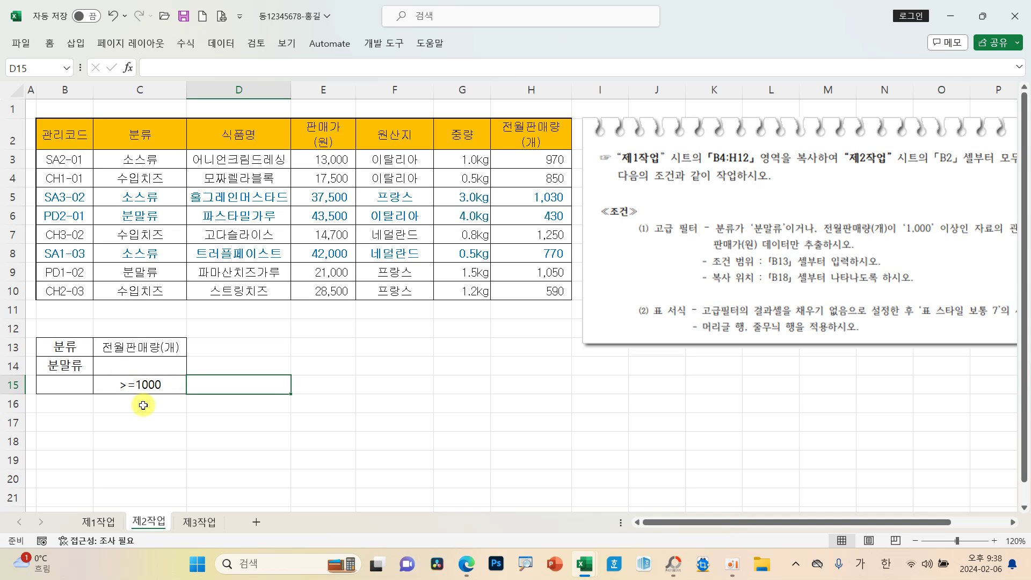
Try the >=1000 criterion in C14 on the same row as 분말류, and move it back to C15.
left_click(148, 387)
left_click_drag(153, 377, 154, 366)
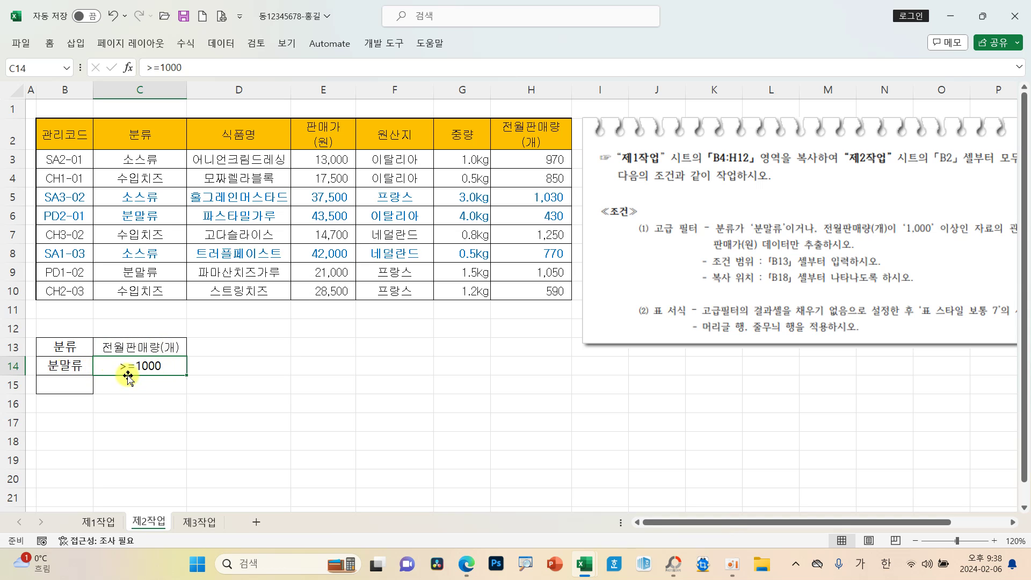
left_click_drag(130, 377, 131, 396)
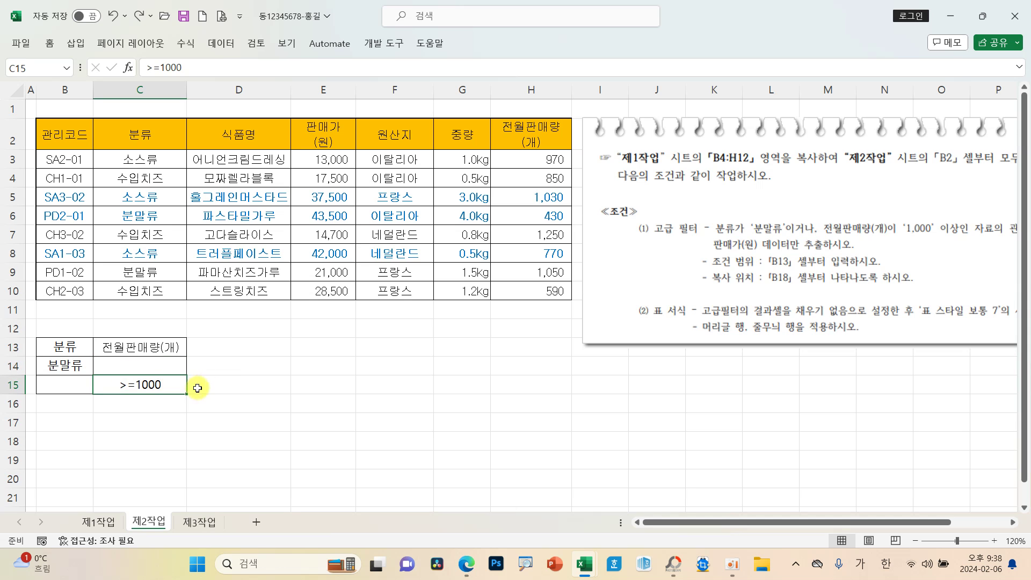
left_click(223, 381)
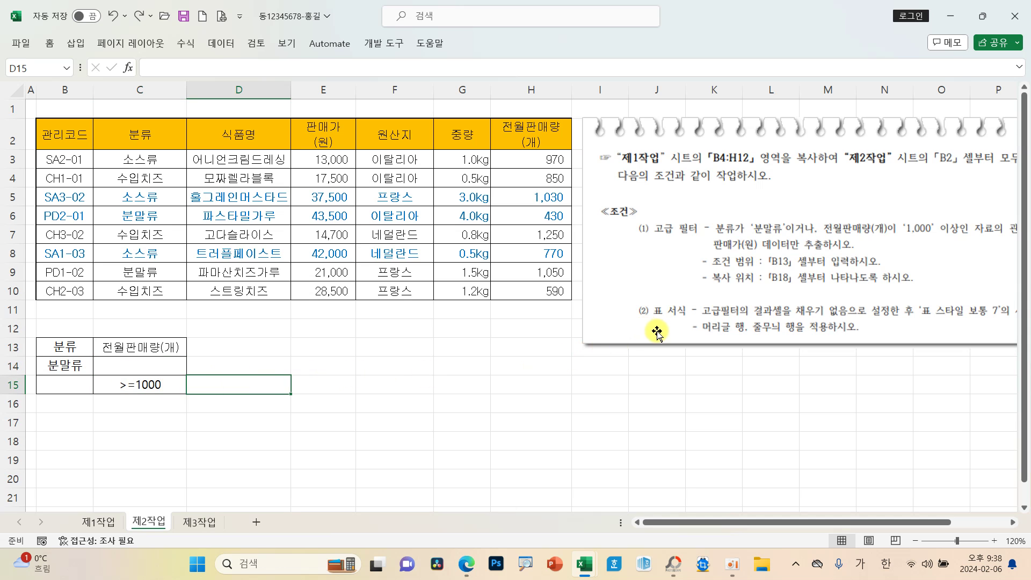
Nudge the instruction picture closer to the table and start an Advanced Filter (고급 필터) on the list range B2:H10.
mouse_move(657, 302)
left_mouse_down()
mouse_move(648, 304)
mouse_move(650, 290)
left_mouse_up()
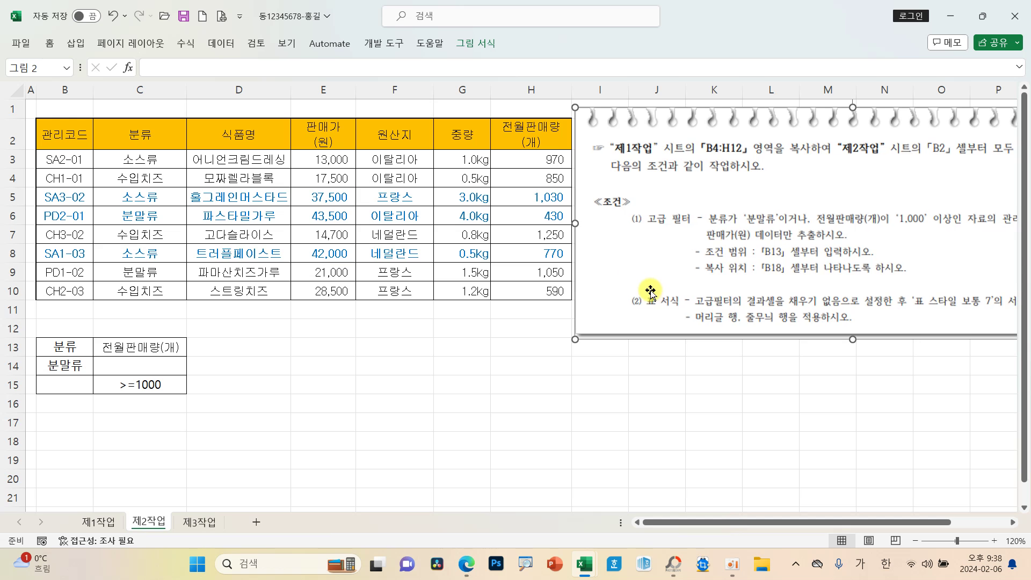
left_click(81, 138)
left_click_drag(80, 138, 529, 289)
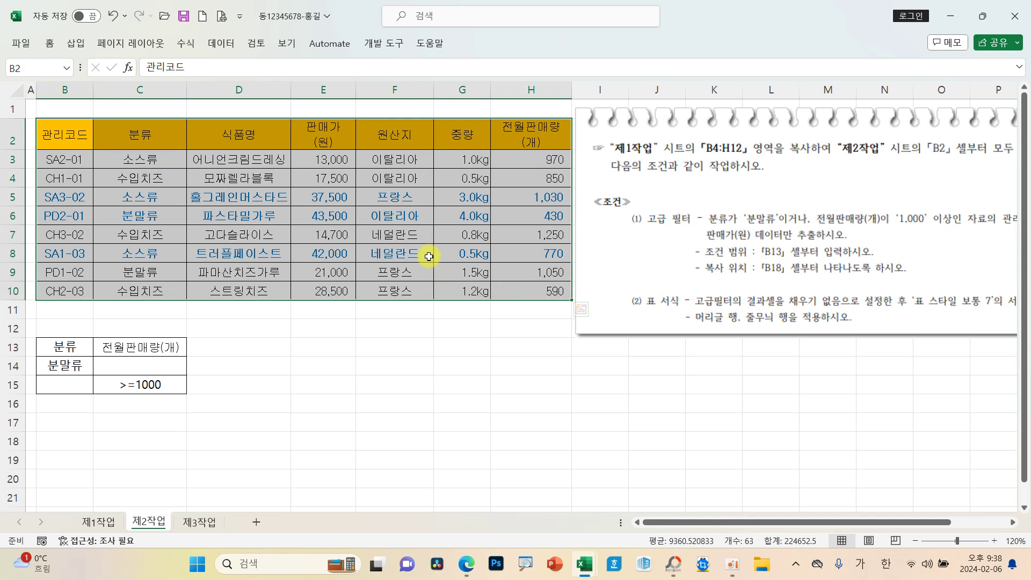
left_click(219, 47)
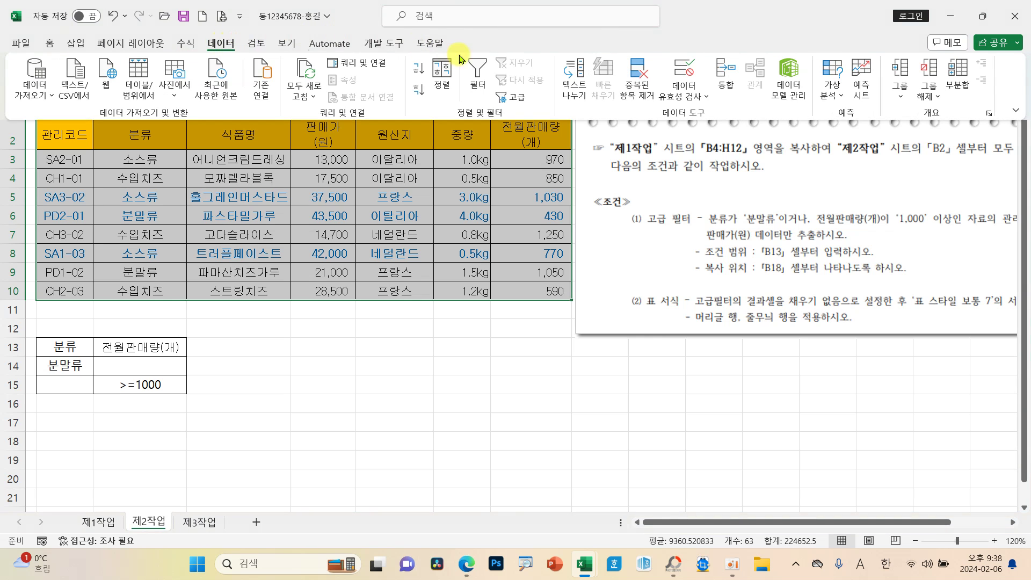
left_click(506, 101)
left_click_drag(507, 152, 332, 269)
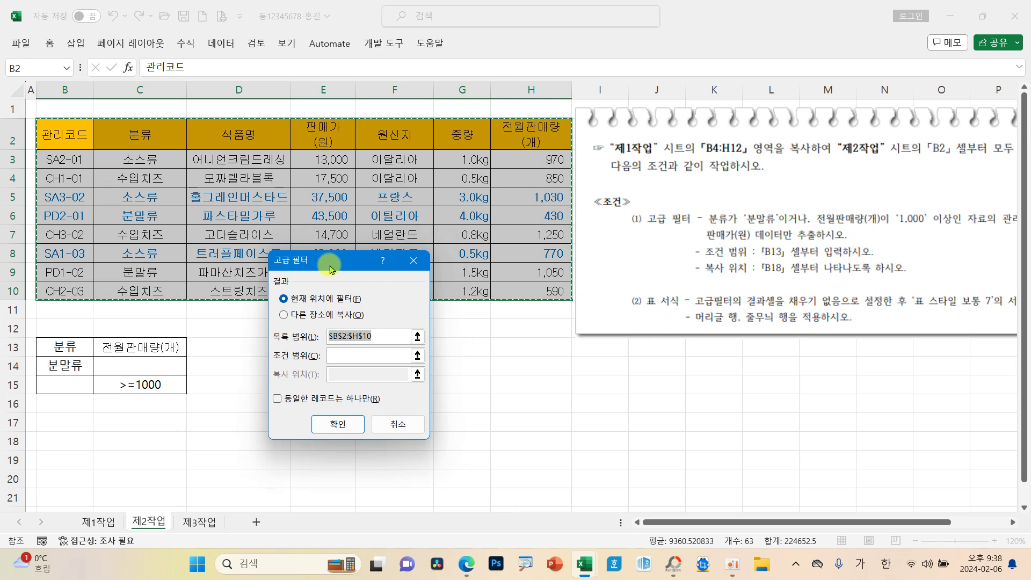
Set the advanced filter to copy to another location (다른 장소에 복사) with the criteria range B13:C15.
left_click(304, 317)
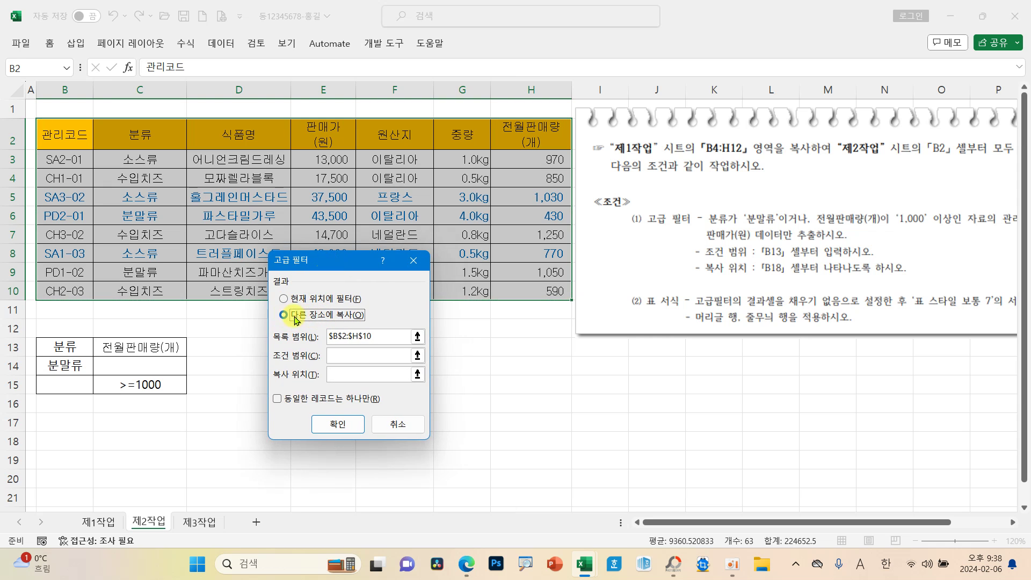
left_click(350, 356)
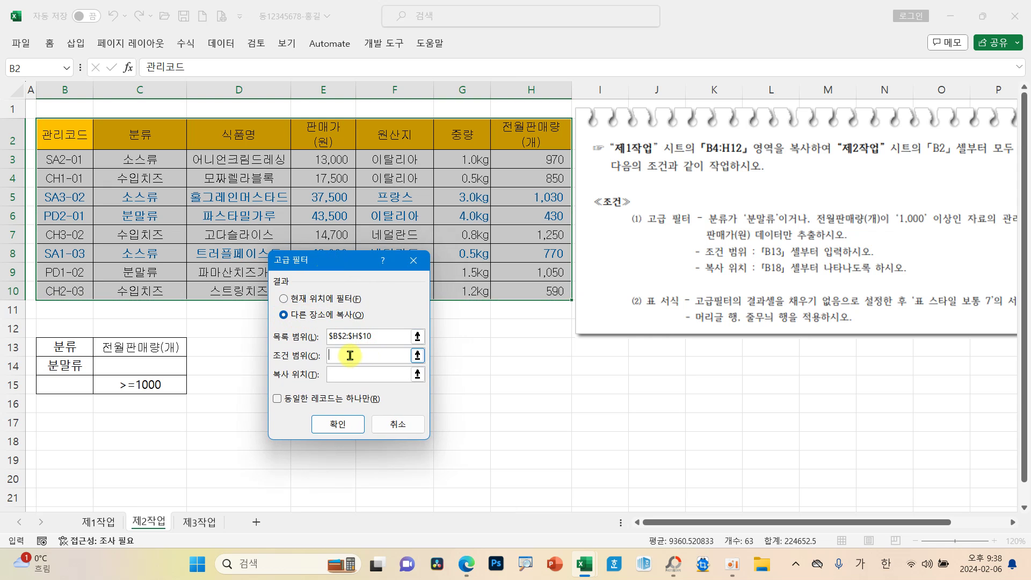
left_click_drag(79, 344, 161, 385)
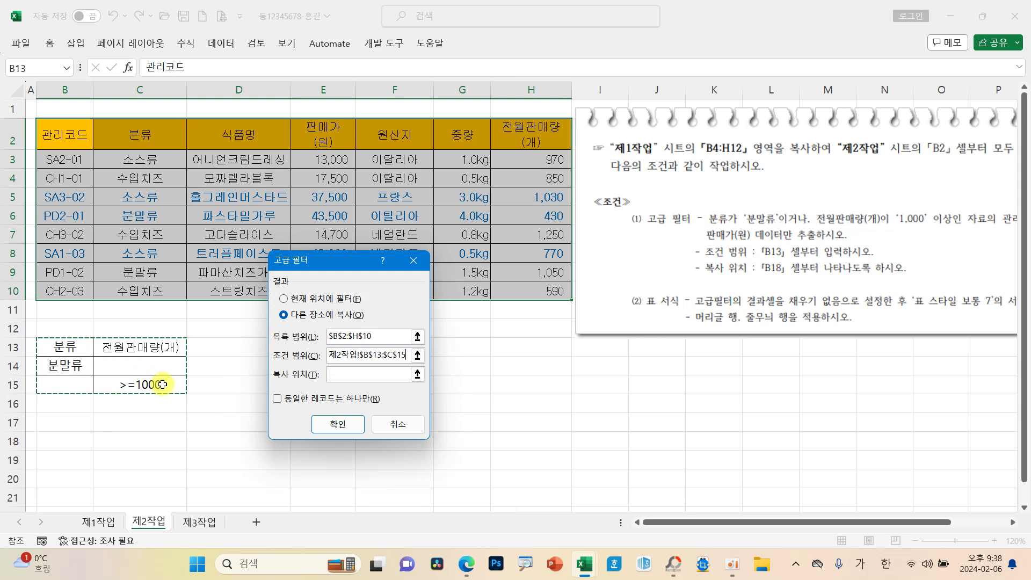
Set the copy destination (복사 위치) to B18 and run the advanced filter.
left_click(341, 376)
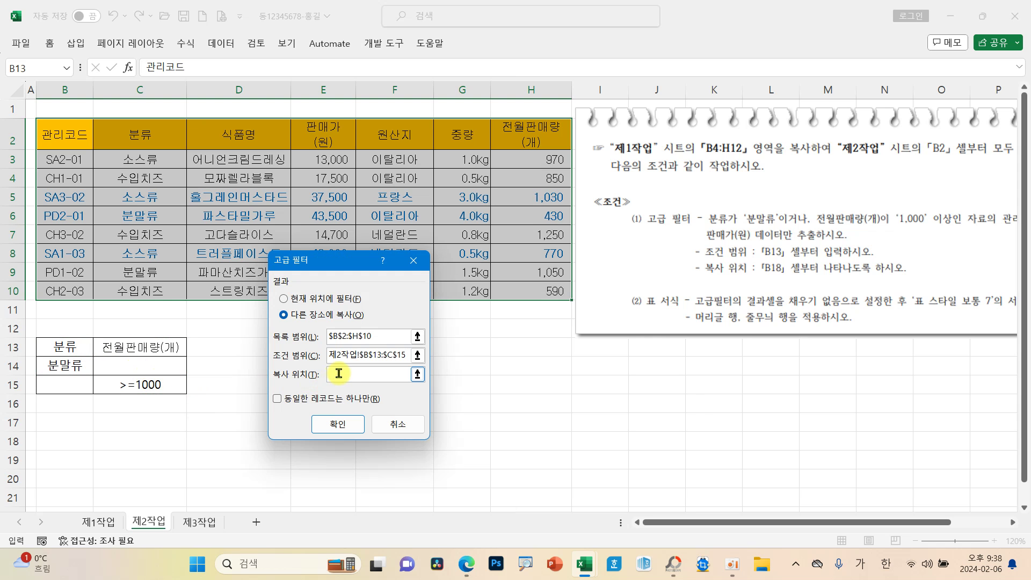
left_click_drag(692, 251, 808, 285)
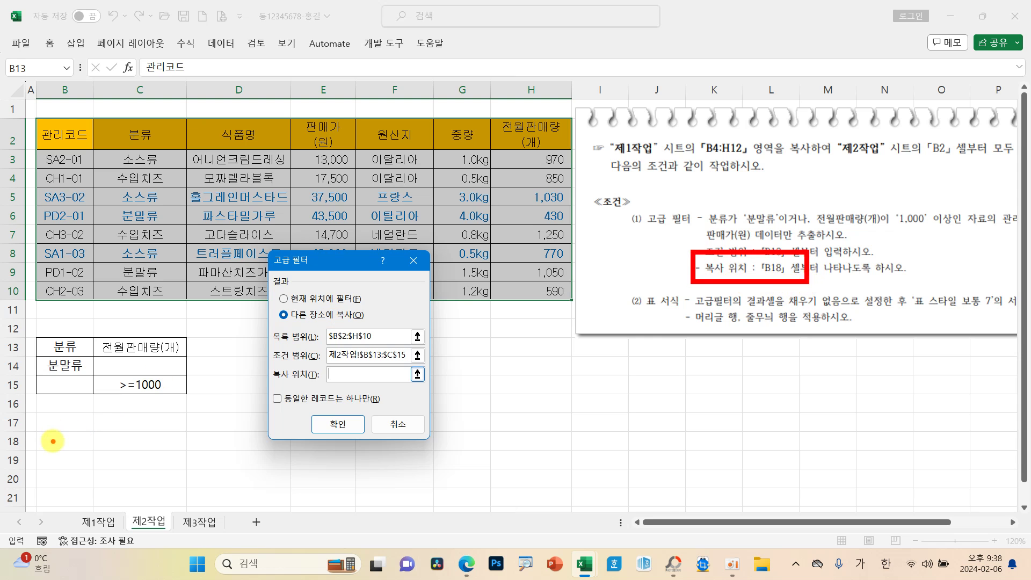
left_click_drag(53, 441, 90, 414)
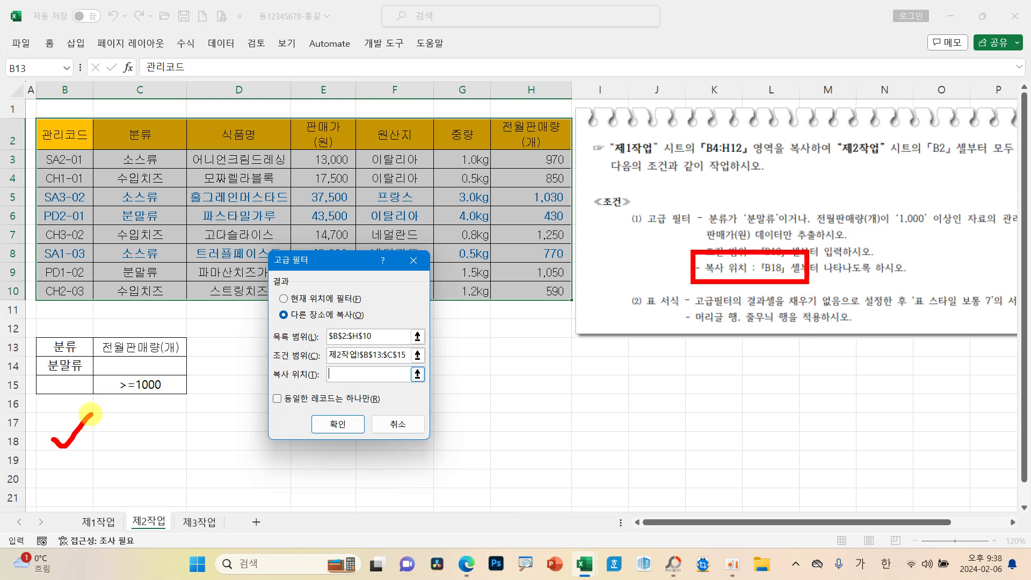
left_click(68, 441)
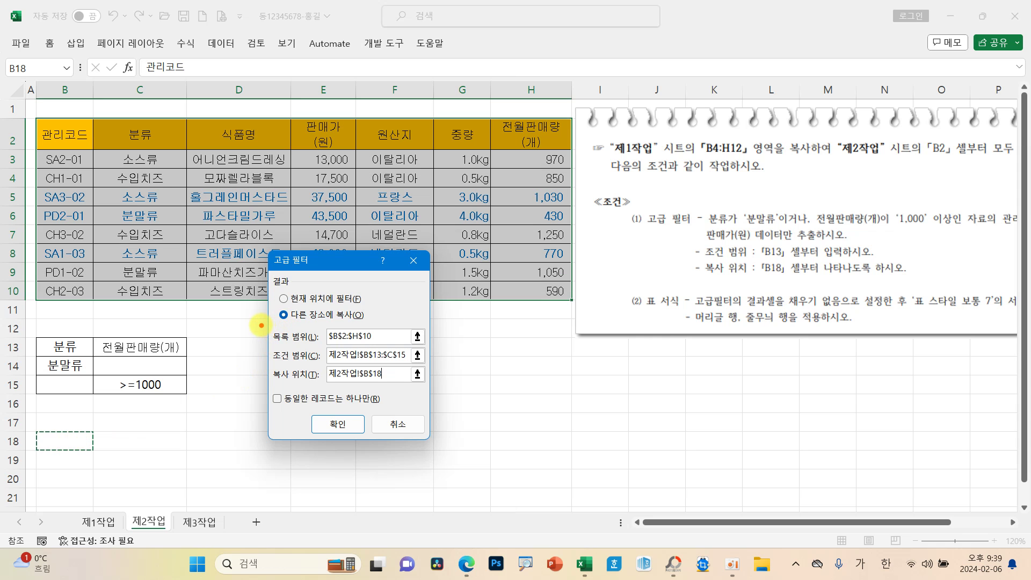
left_click_drag(261, 326, 330, 332)
mouse_move(260, 324)
left_mouse_down()
mouse_move(268, 342)
mouse_move(332, 333)
mouse_move(260, 333)
mouse_move(221, 267)
mouse_move(197, 273)
mouse_move(293, 298)
left_mouse_up()
mouse_move(275, 357)
left_mouse_down()
mouse_move(157, 372)
mouse_move(177, 371)
left_mouse_up()
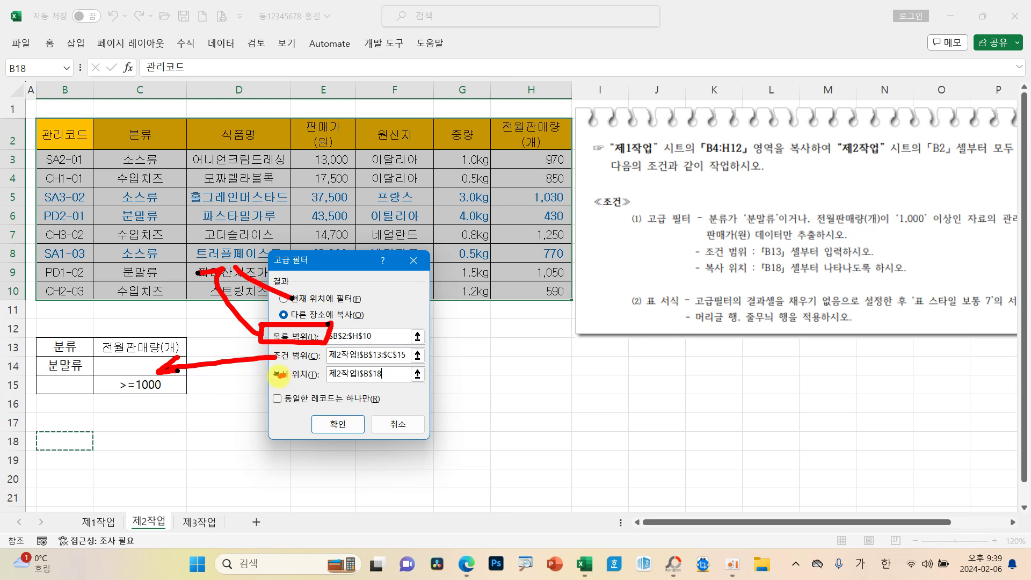
mouse_move(281, 375)
left_mouse_down()
mouse_move(85, 437)
mouse_move(103, 442)
left_mouse_up()
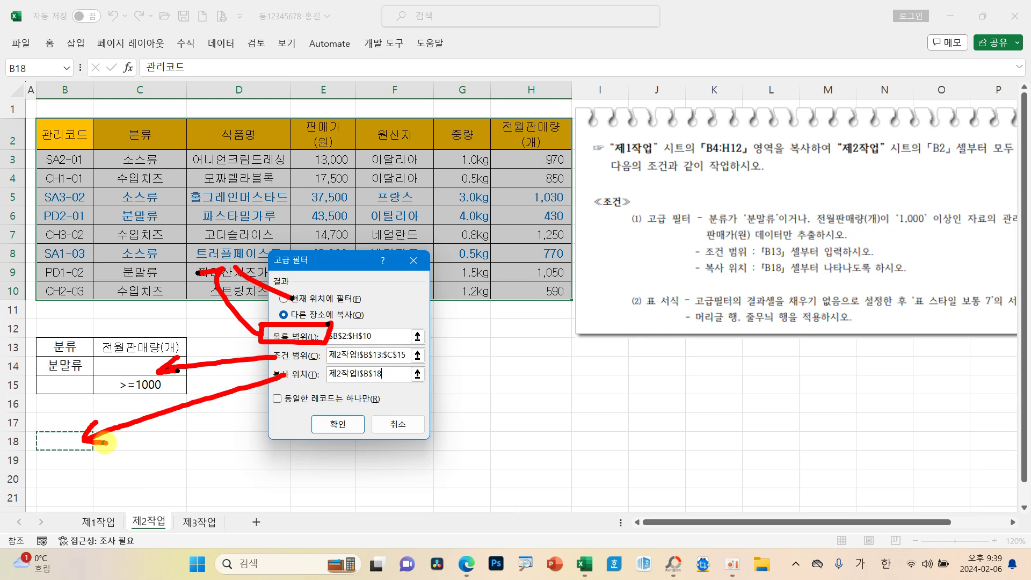
left_click(341, 424)
scroll(342, 419, "down", 2)
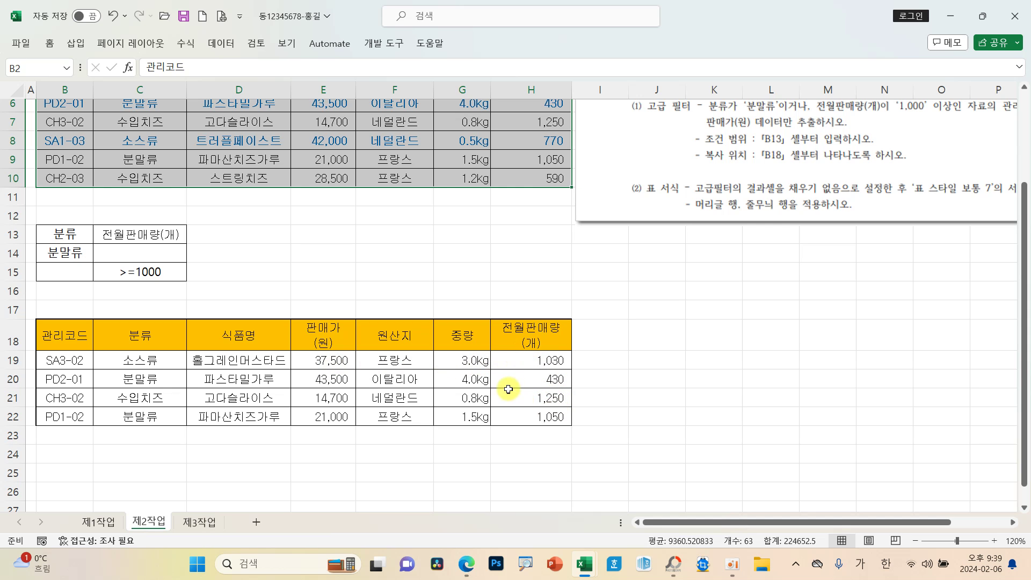
Delete the 분류, 중량 and 전월판매량(개) columns from the extracted results, shifting cells left, and autofit column C.
left_click_drag(710, 155, 459, 198)
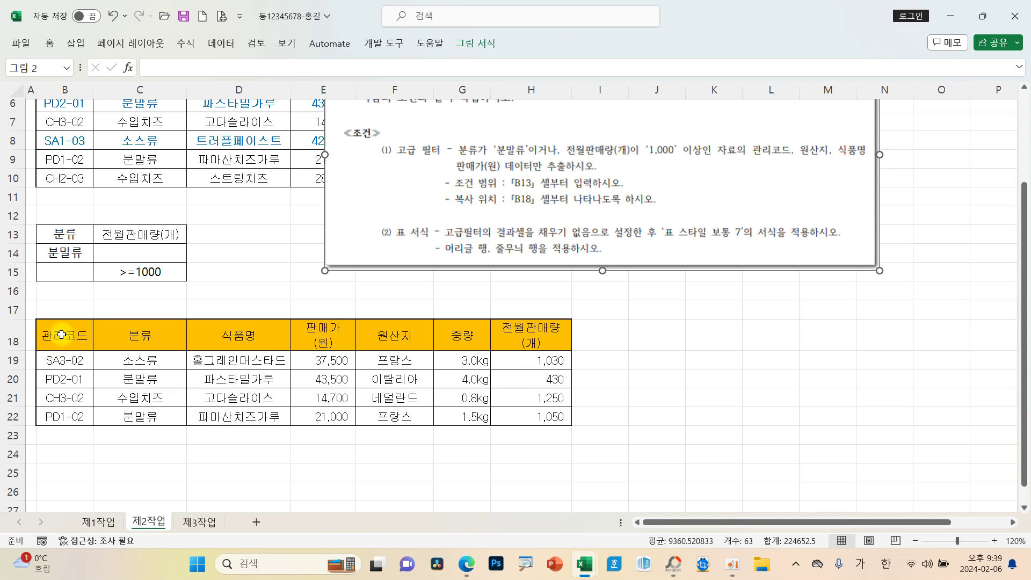
left_click_drag(134, 336, 138, 417)
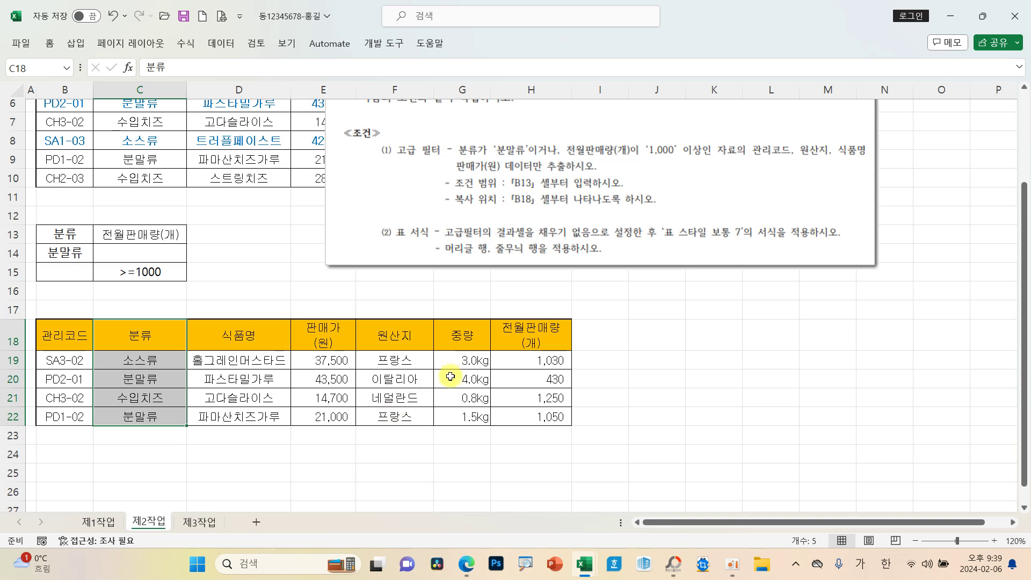
left_click_drag(449, 351, 531, 410)
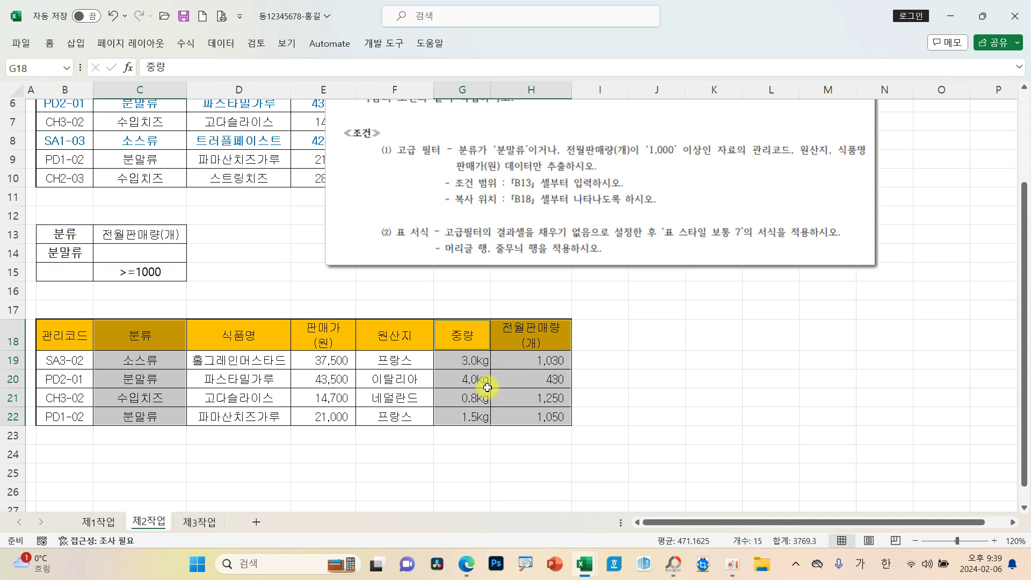
right_click(461, 364)
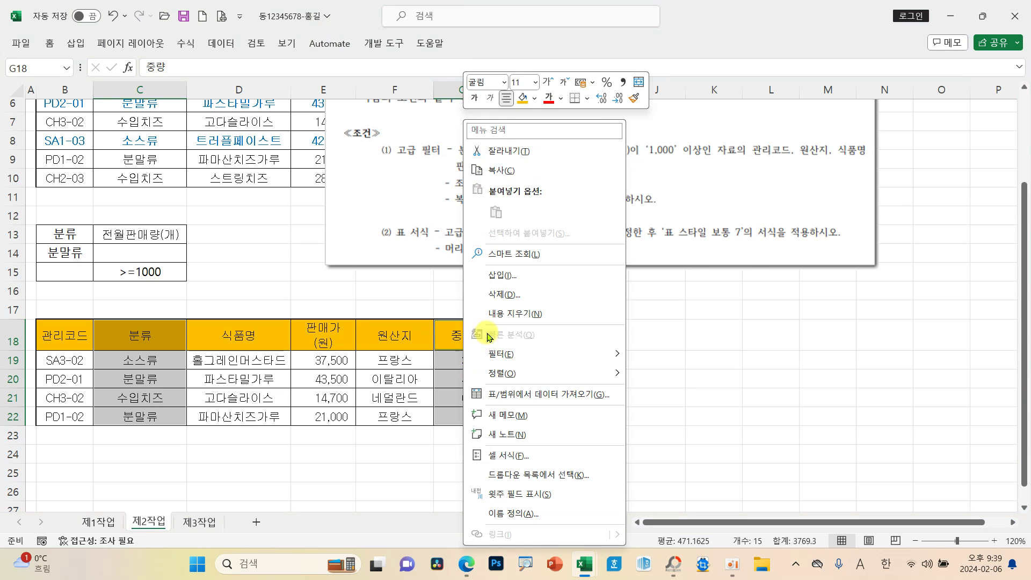
left_click(500, 297)
left_click(474, 363)
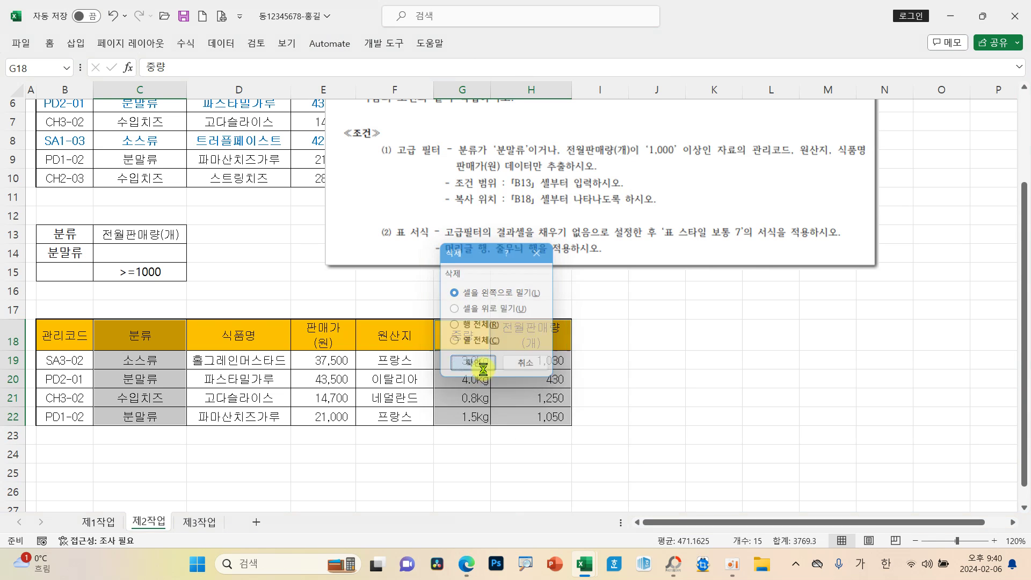
left_click(435, 371)
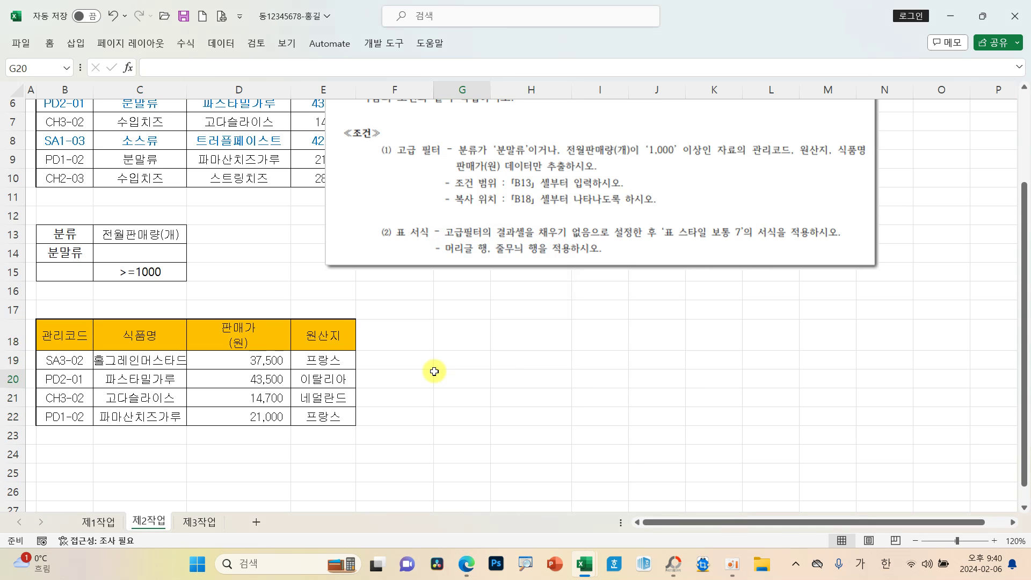
double_click(186, 90)
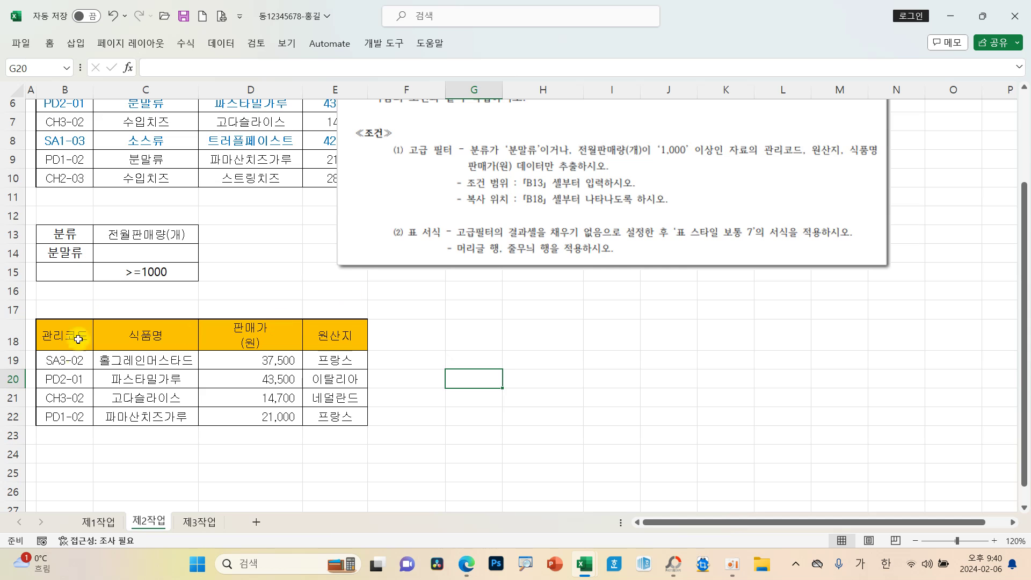
Set the fill of the extracted result range B18:E22 to no fill (채우기 없음).
left_click_drag(55, 321, 328, 412)
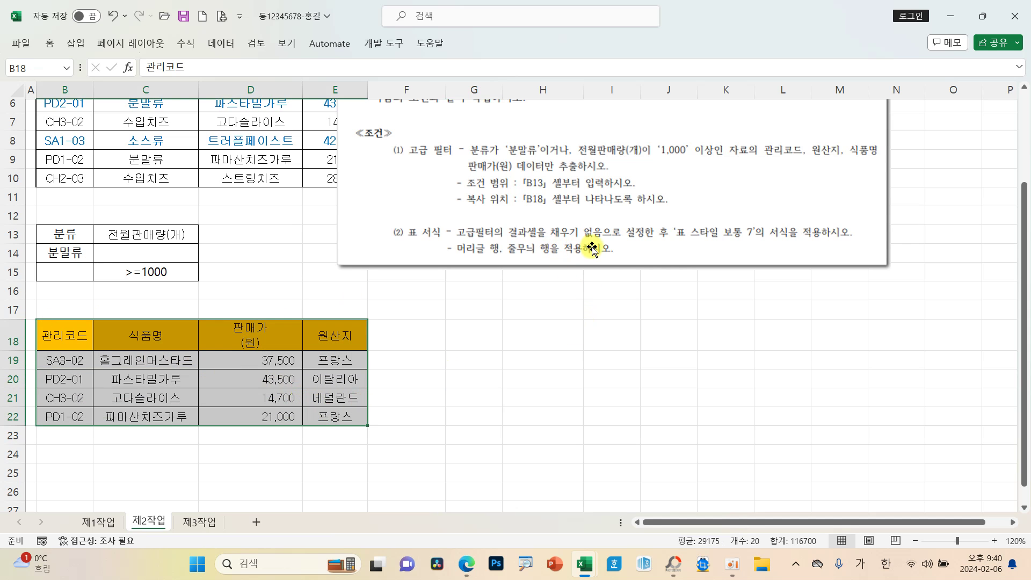
left_click(555, 241)
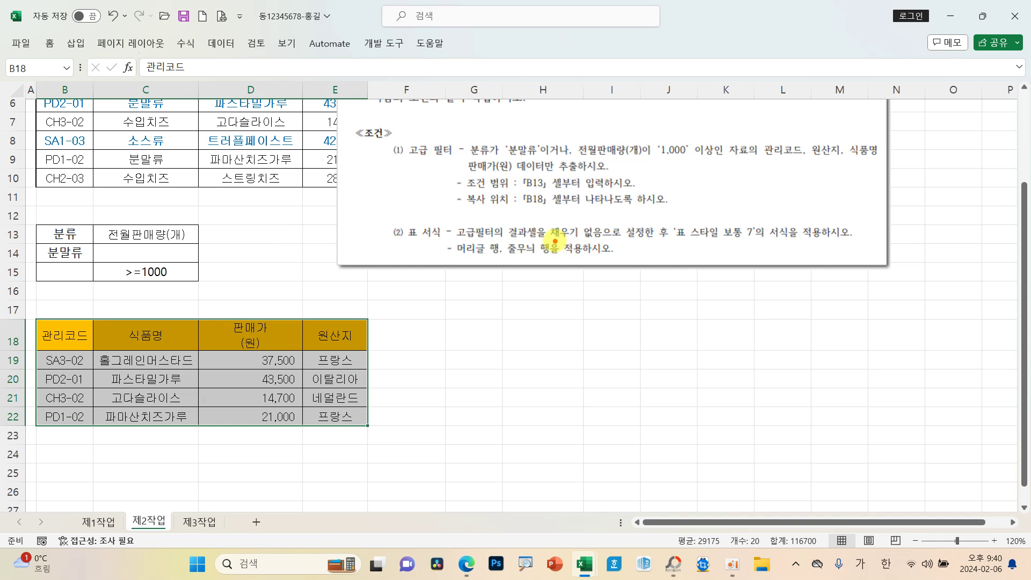
left_click_drag(548, 241, 613, 242)
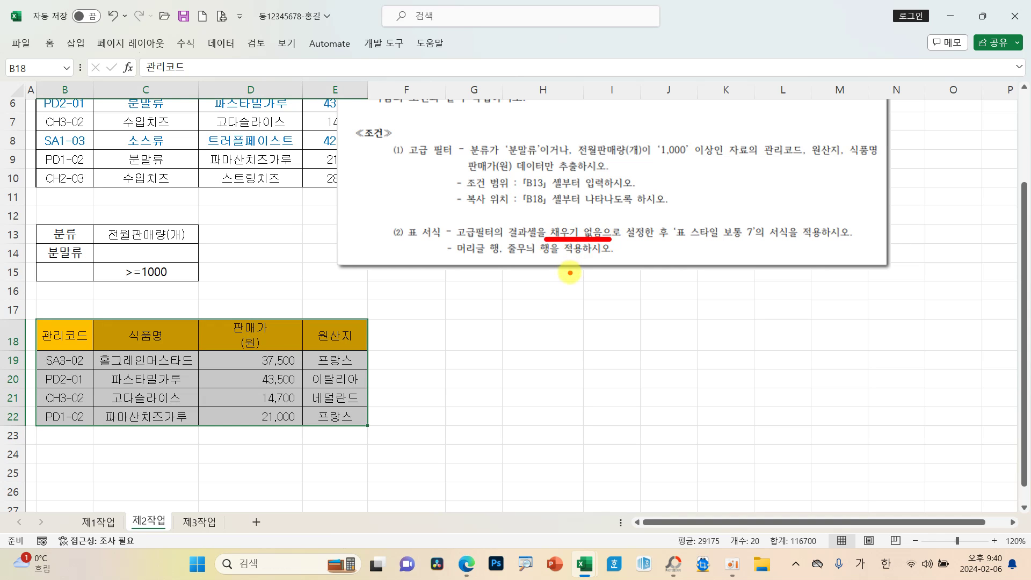
left_click(676, 249)
left_click_drag(673, 241, 755, 242)
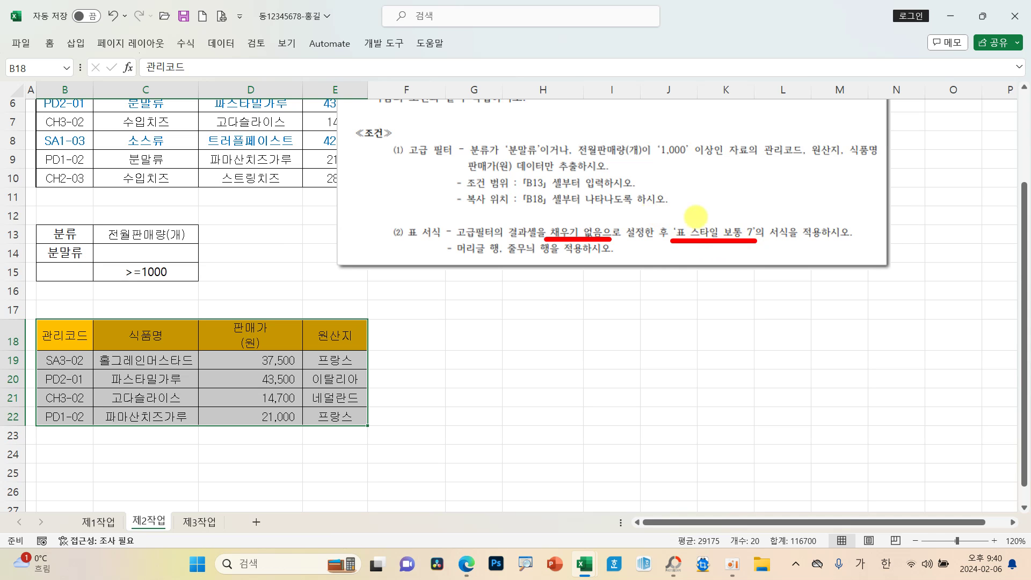
left_click(638, 263)
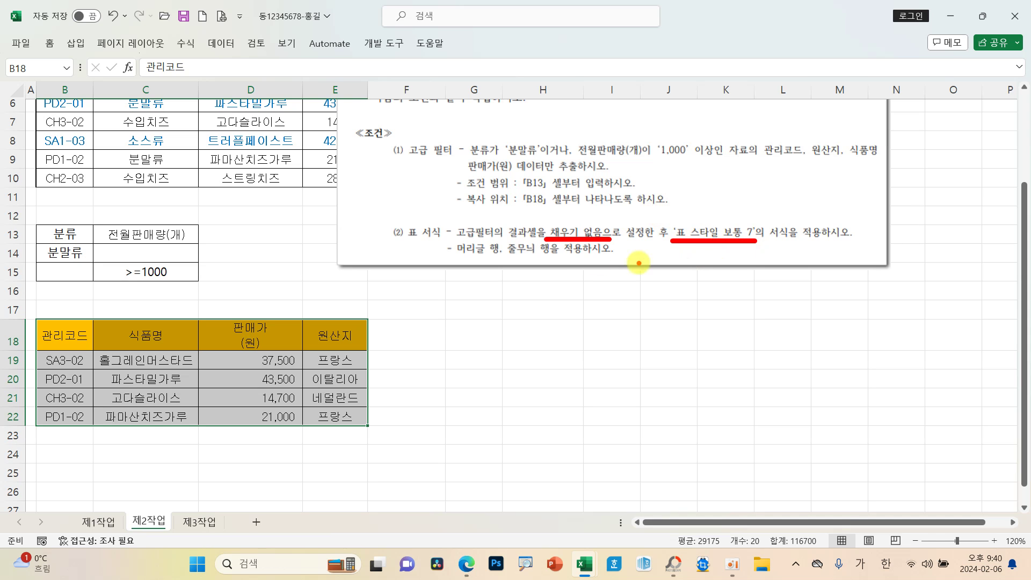
left_click(49, 44)
left_click(230, 91)
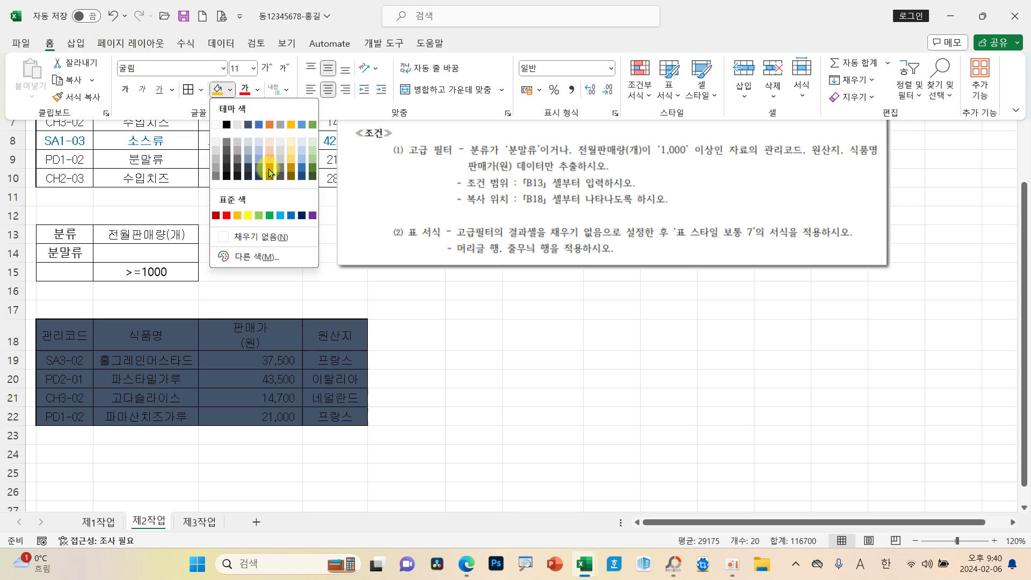
left_click(253, 239)
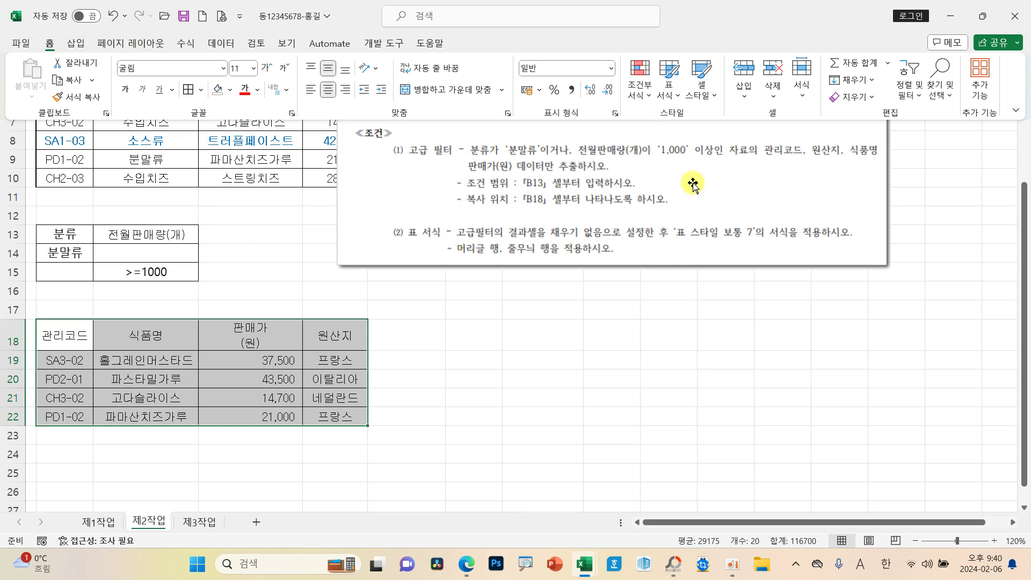
Format B18:E22 as a table with the green medium style 7 (녹색, 표 스타일 보통 7).
left_click(679, 93)
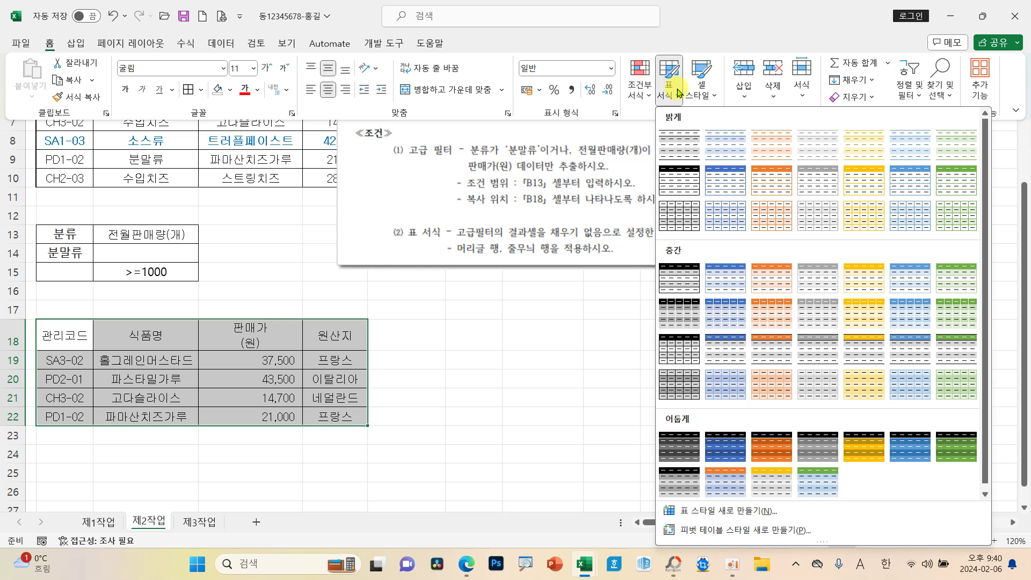
left_click(675, 97)
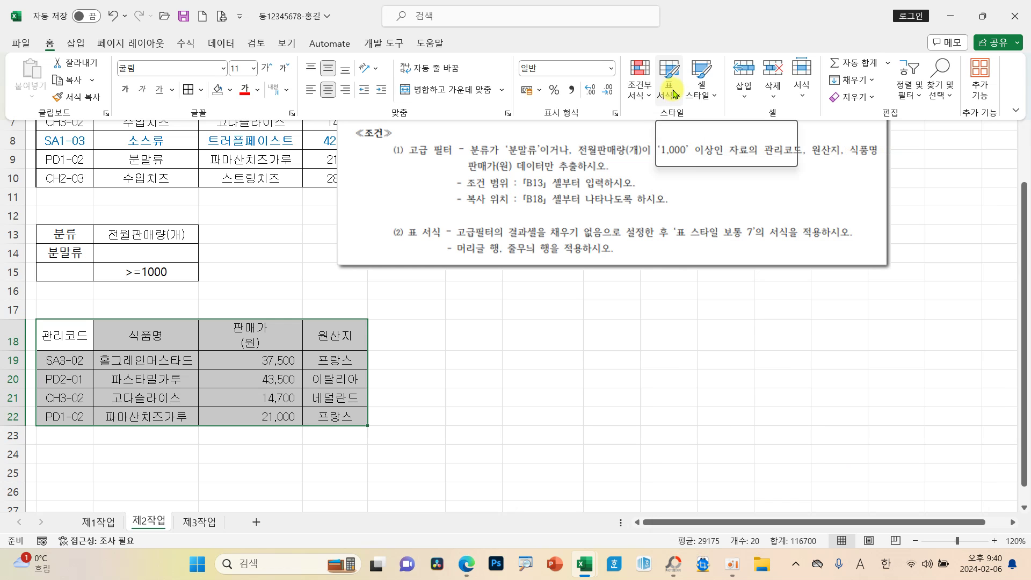
left_click(674, 94)
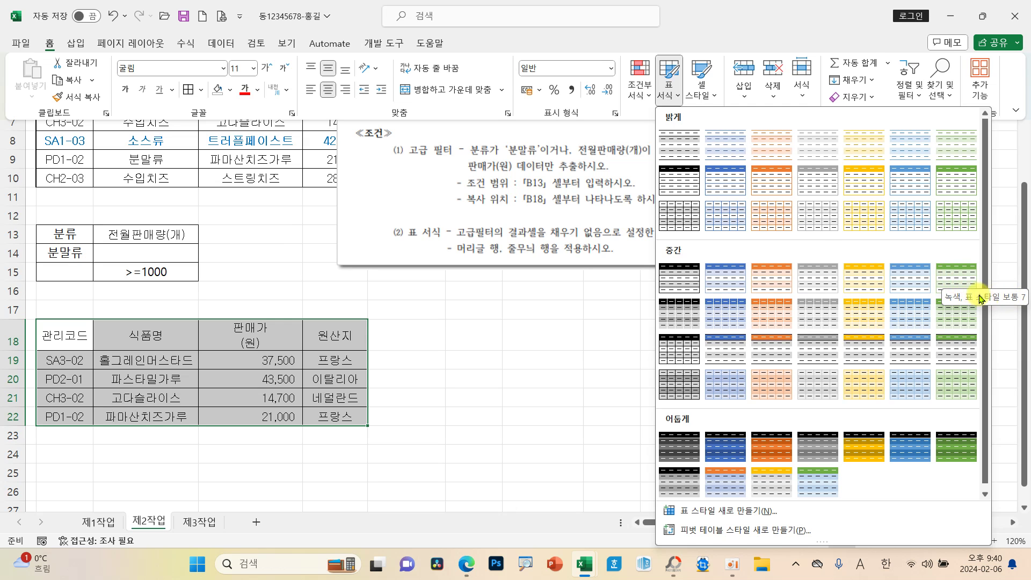
left_click(956, 278)
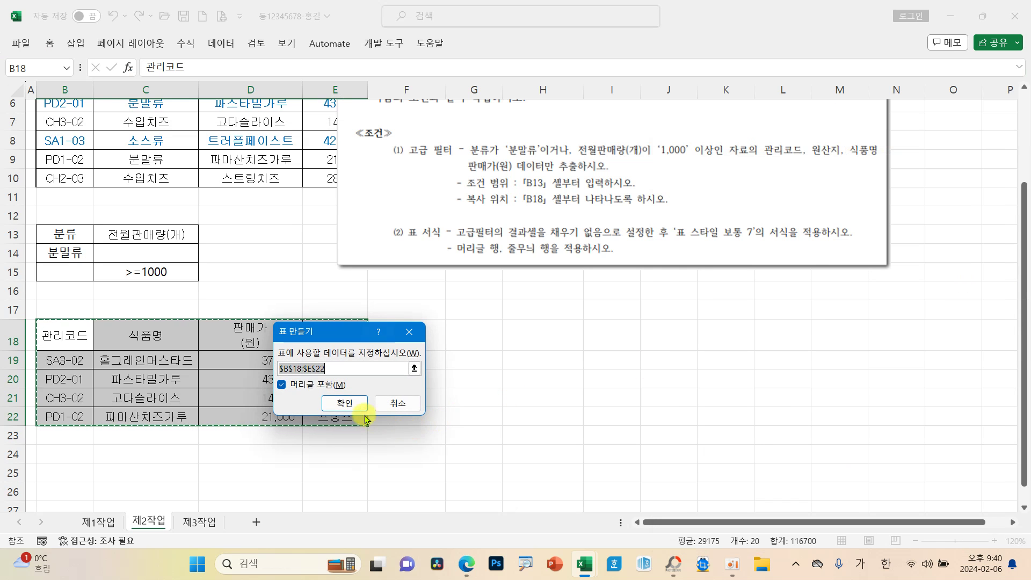
Convert the extracted range B18:E22 into a table with a header row and banded rows.
left_click(345, 403)
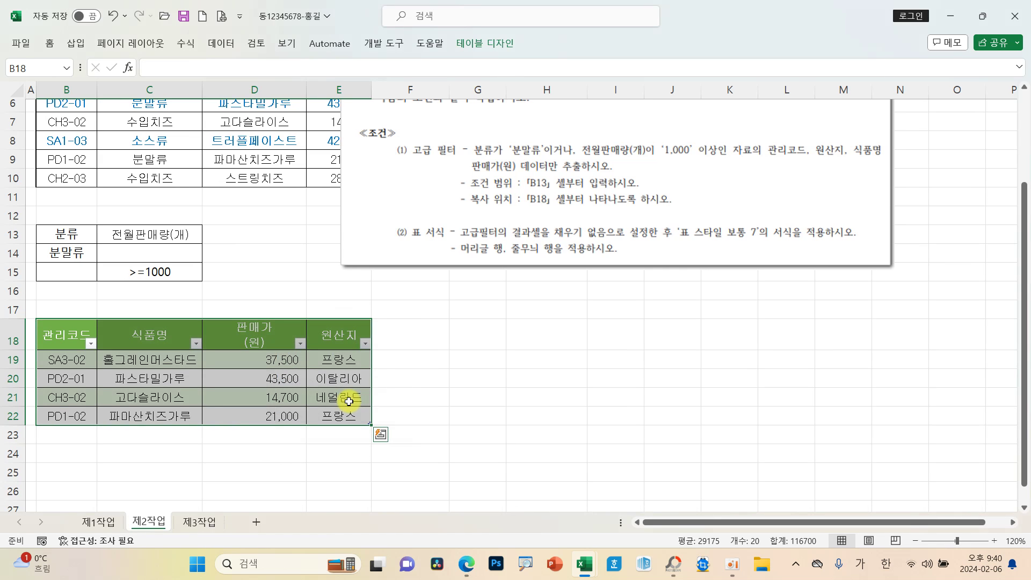
left_click(485, 44)
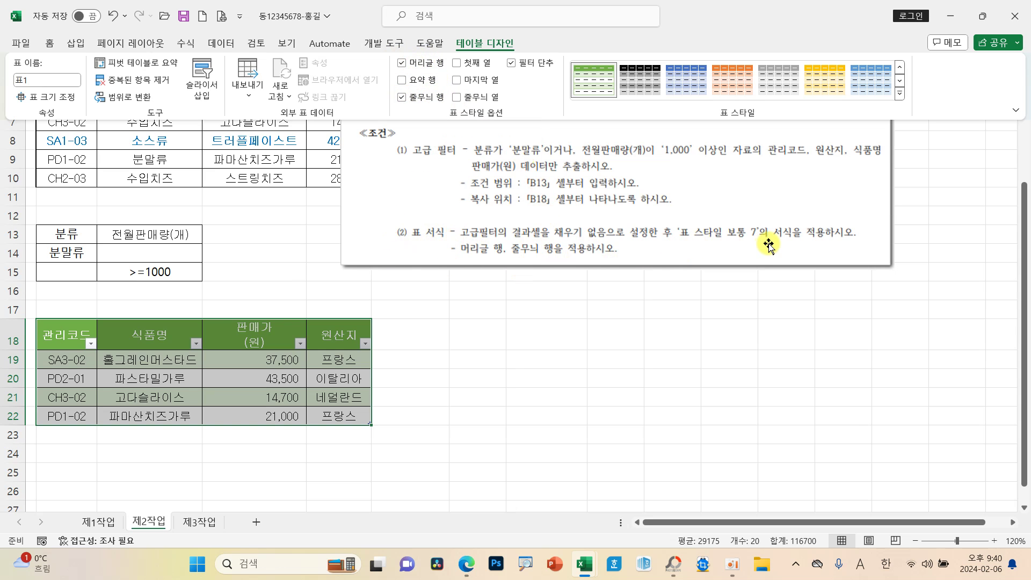
left_click(526, 335)
left_click(524, 344)
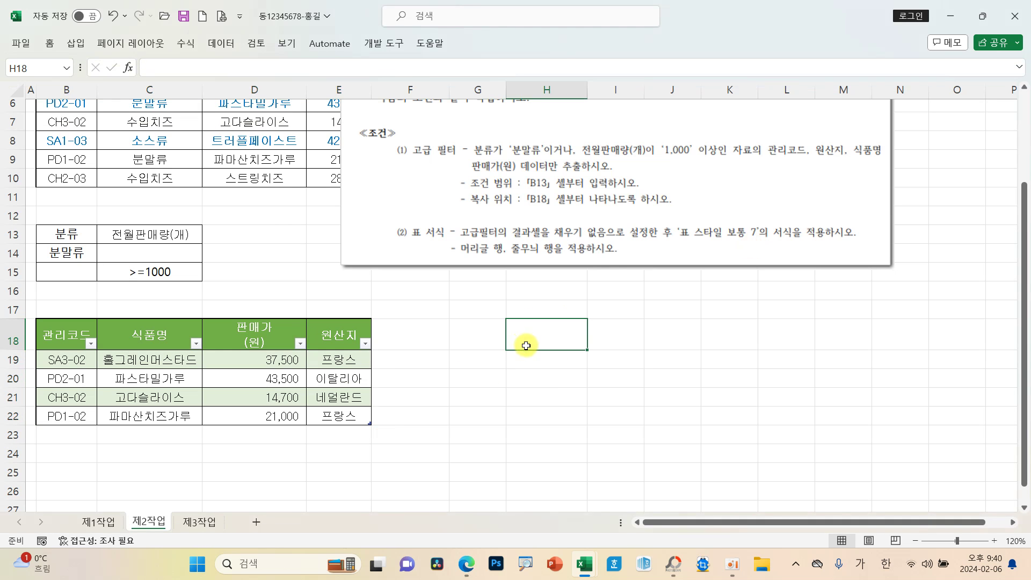
Move the instructions picture below the source data, beside the result table, and save the workbook.
left_click_drag(508, 202, 589, 383)
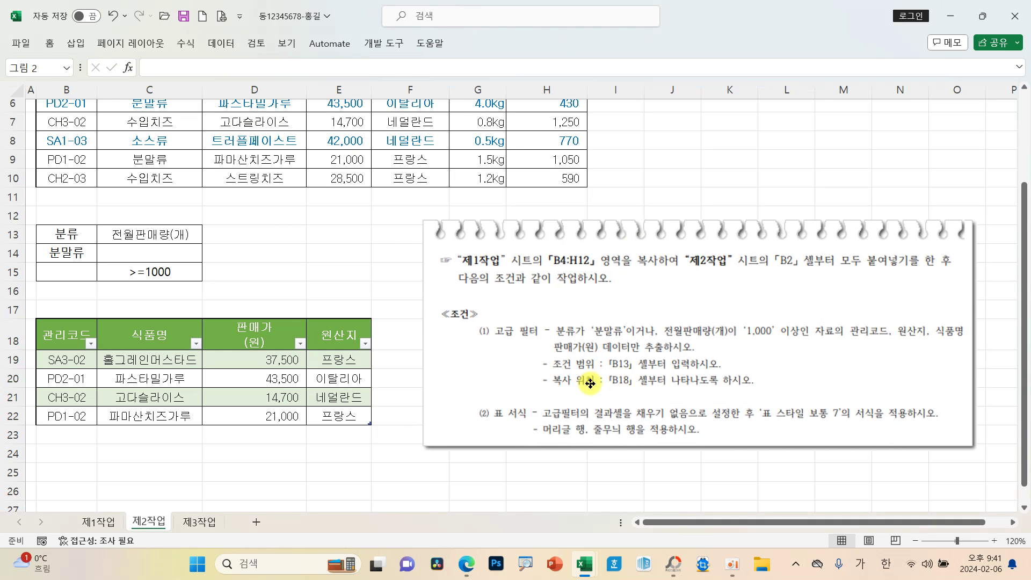
left_click(289, 266)
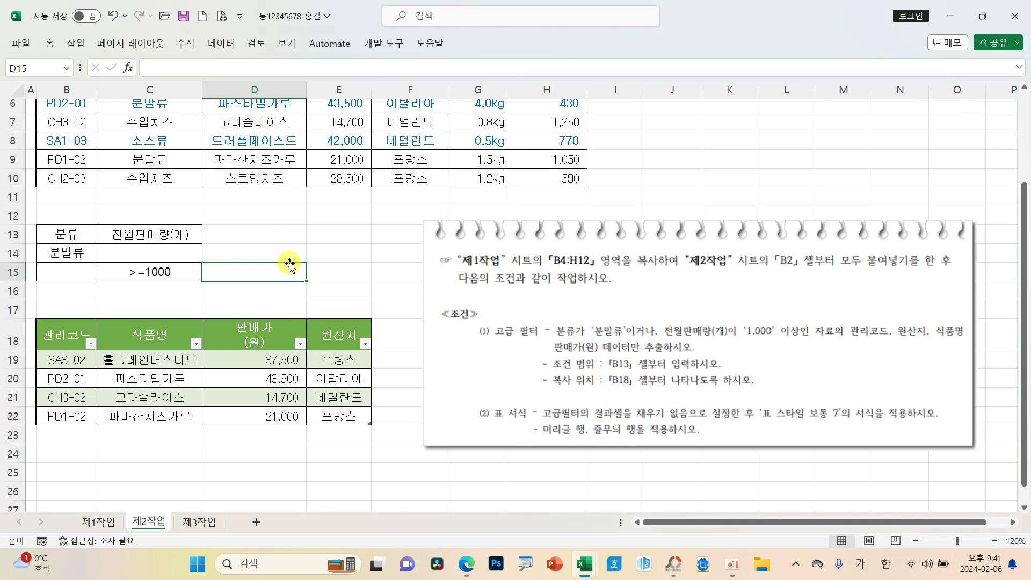
left_click(183, 16)
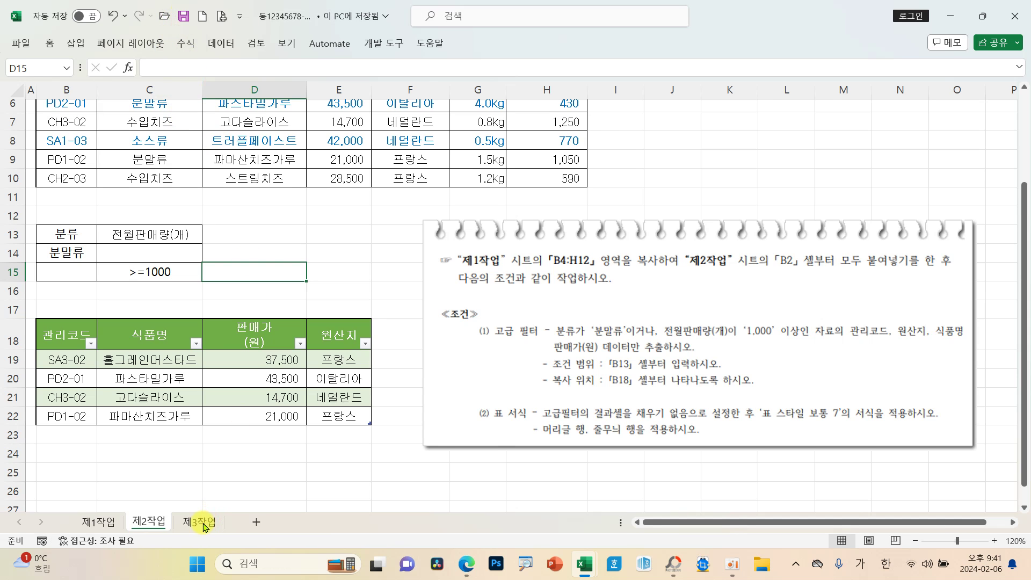
Open the 제3작업 sheet and move its instructions picture up to the first rows, starting around column J.
left_click(204, 524)
left_click_drag(654, 331, 567, 243)
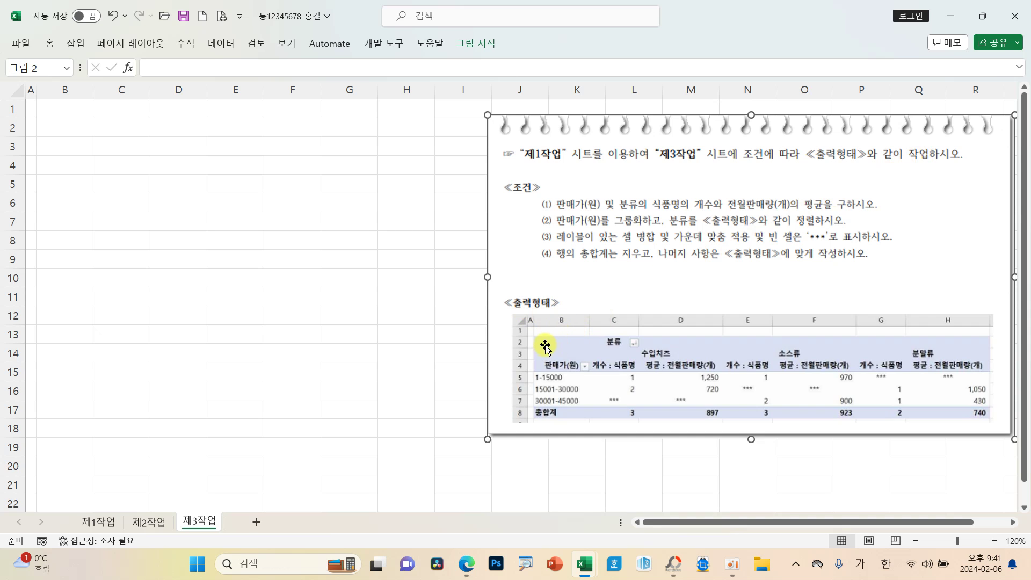
Insert a pivot table from range B4:H12 of the 제1작업 sheet, placed at cell B2 of the existing 제3작업 sheet.
left_click(100, 521)
left_click(78, 214)
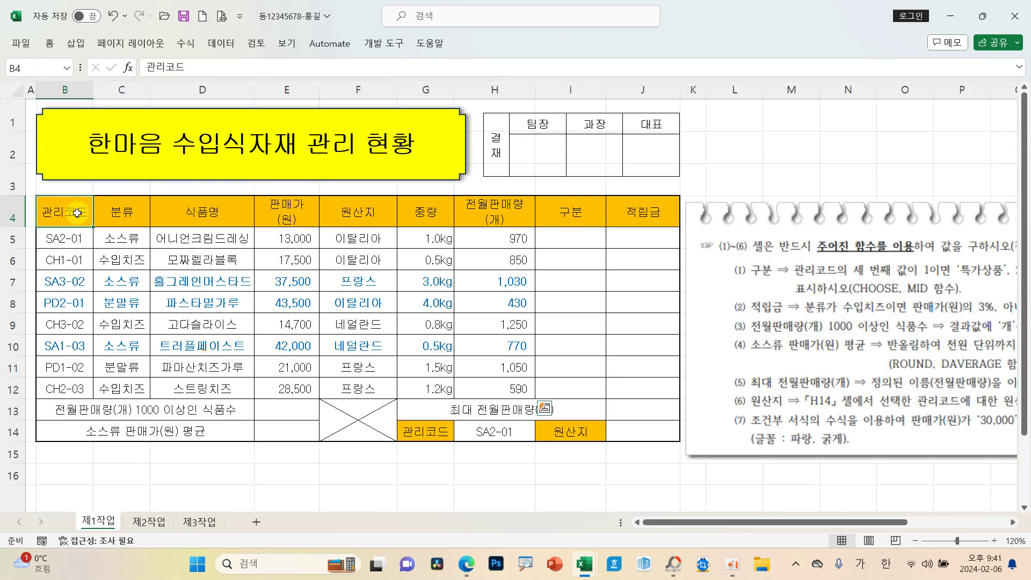
left_click_drag(77, 213, 488, 383)
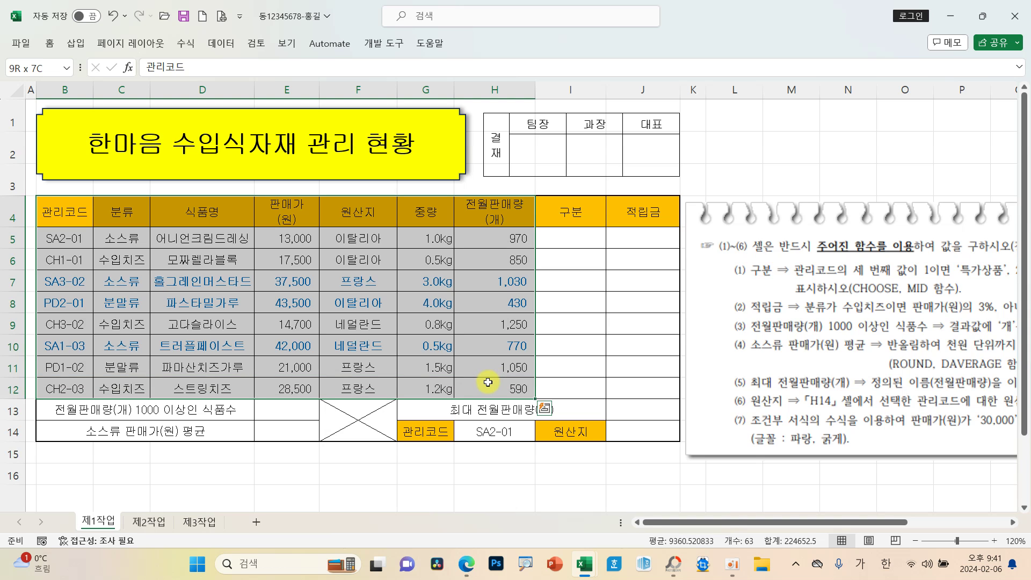
right_click(292, 283)
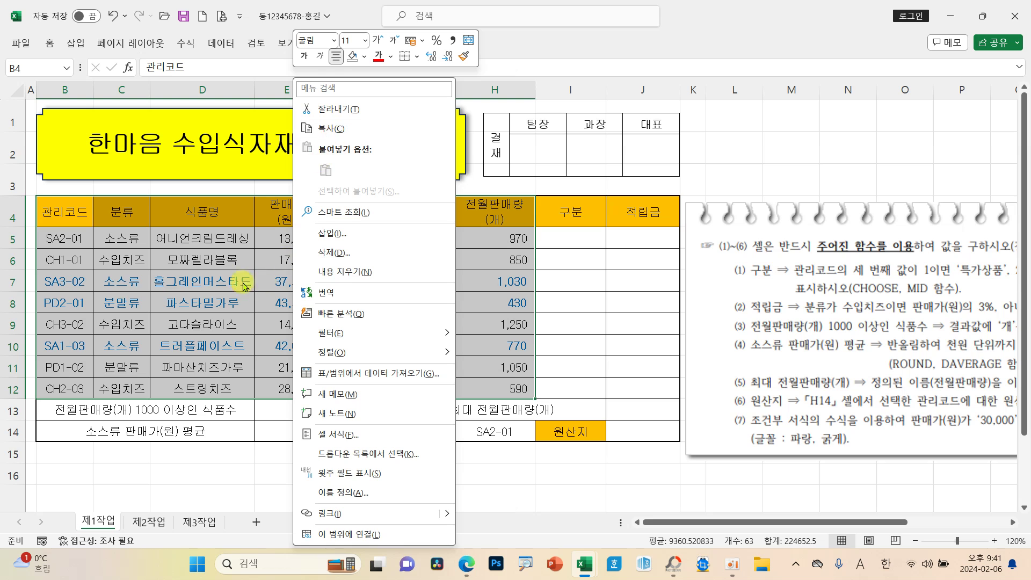
left_click(75, 214)
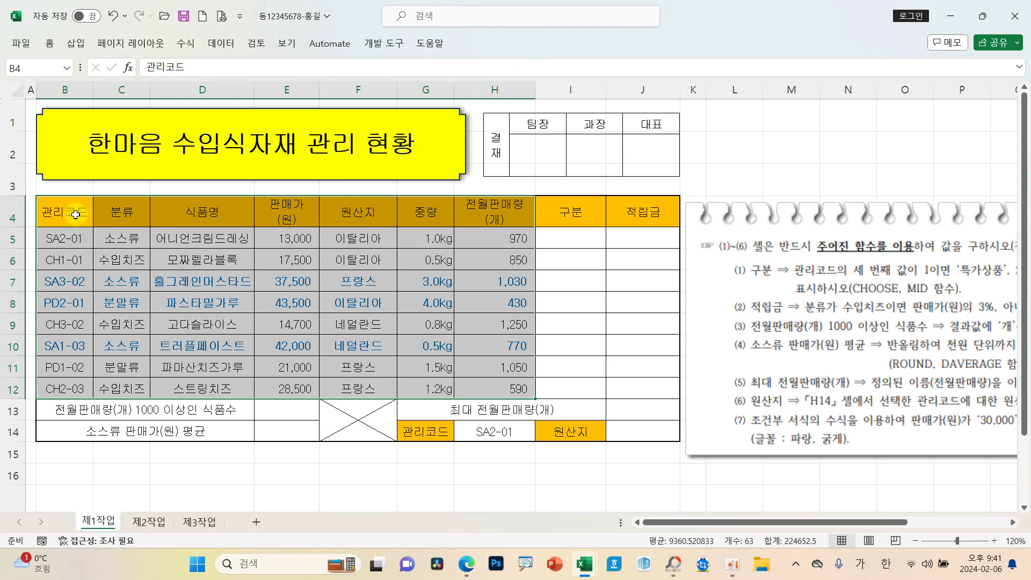
left_click_drag(75, 214, 494, 384)
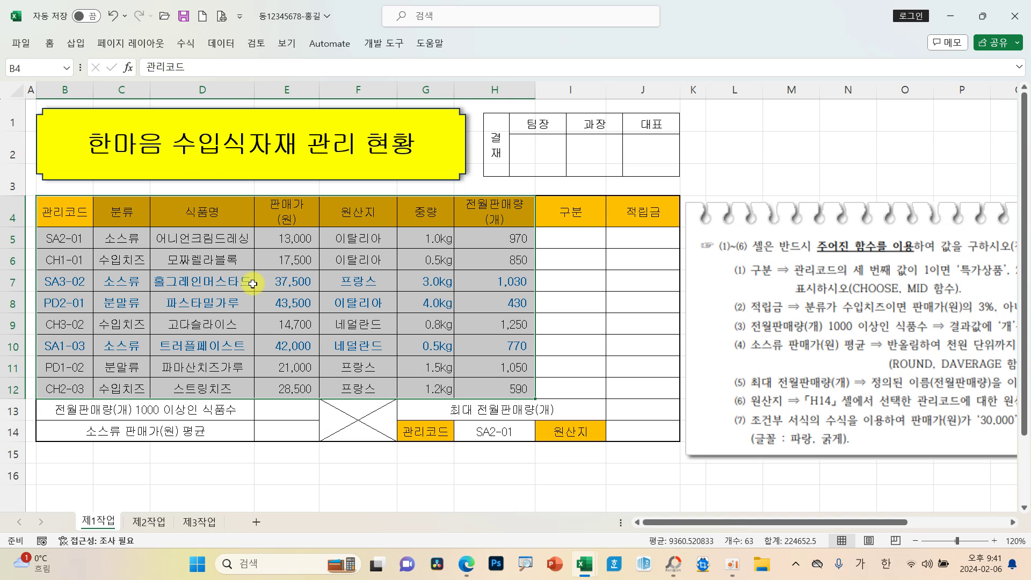
left_click(76, 45)
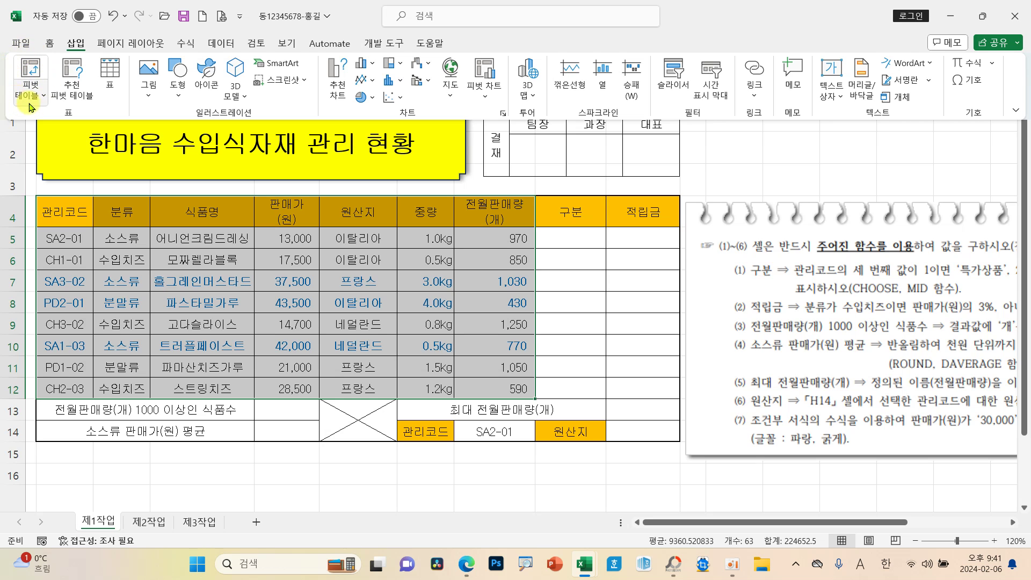
left_click(22, 68)
left_click_drag(321, 282, 378, 209)
left_click(290, 303)
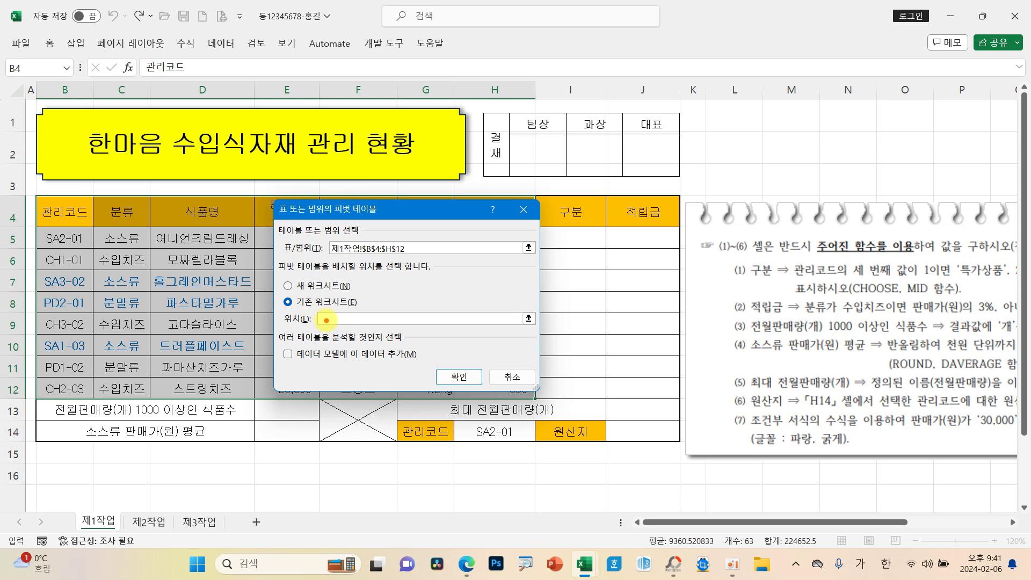
mouse_move(326, 321)
left_mouse_down()
mouse_move(212, 519)
mouse_move(212, 506)
left_mouse_up()
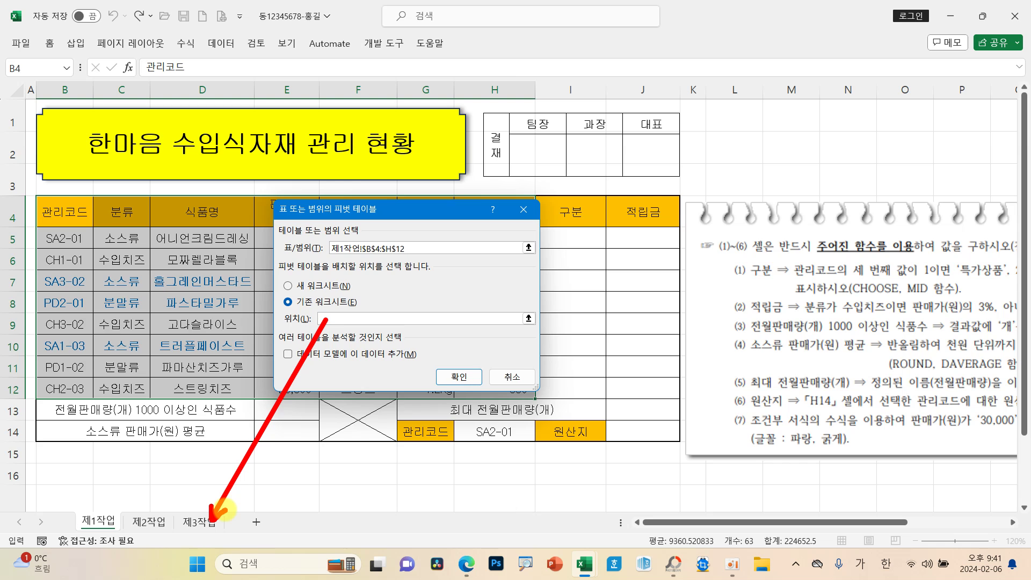
key("Escape")
left_click(198, 522)
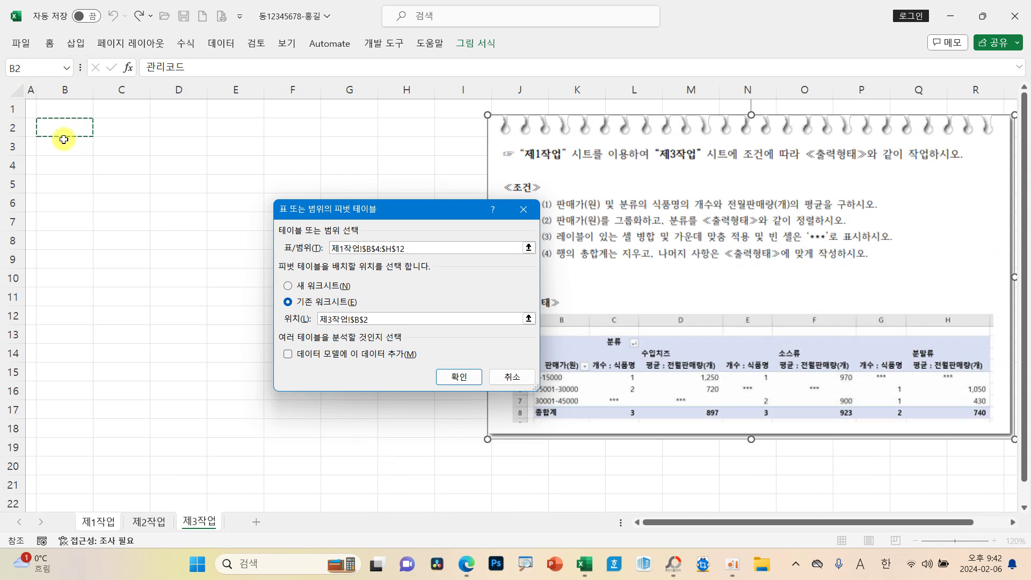
left_click(458, 376)
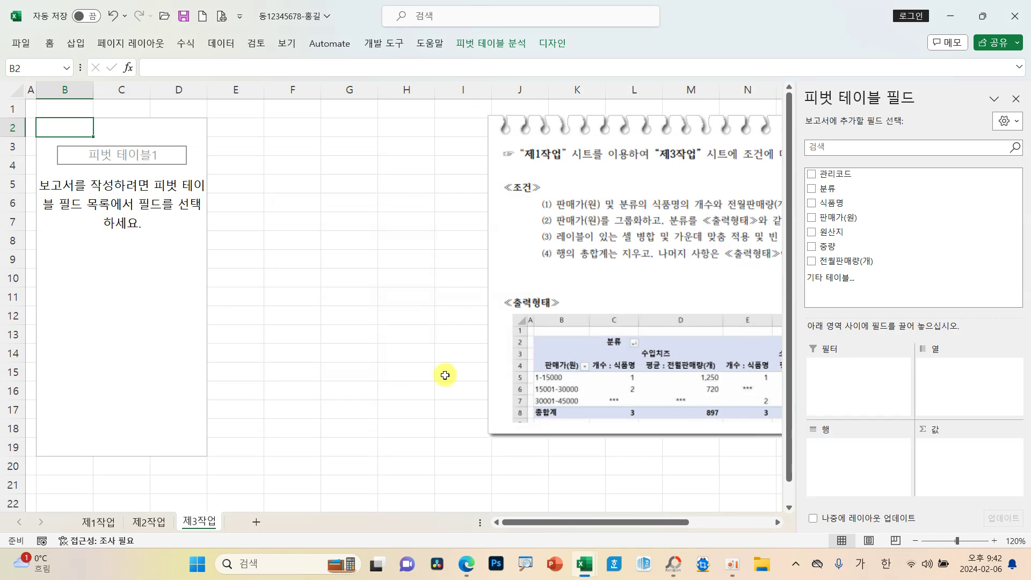
Move the instructions picture next to the empty pivot table and reactivate the pivot table for field placement.
left_click(506, 337)
left_click_drag(369, 323, 330, 326)
left_click_drag(418, 318, 405, 322)
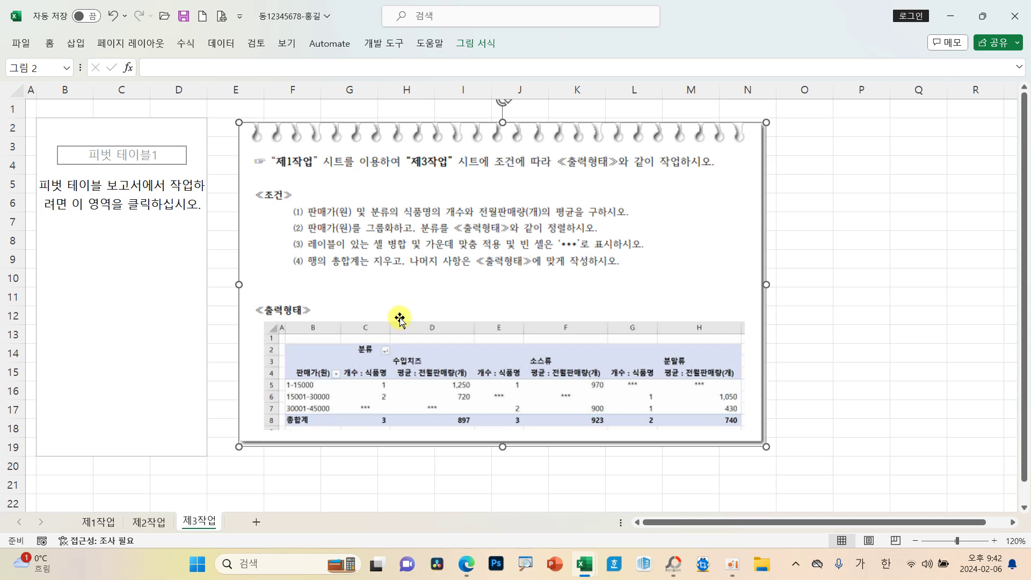
left_click(123, 257)
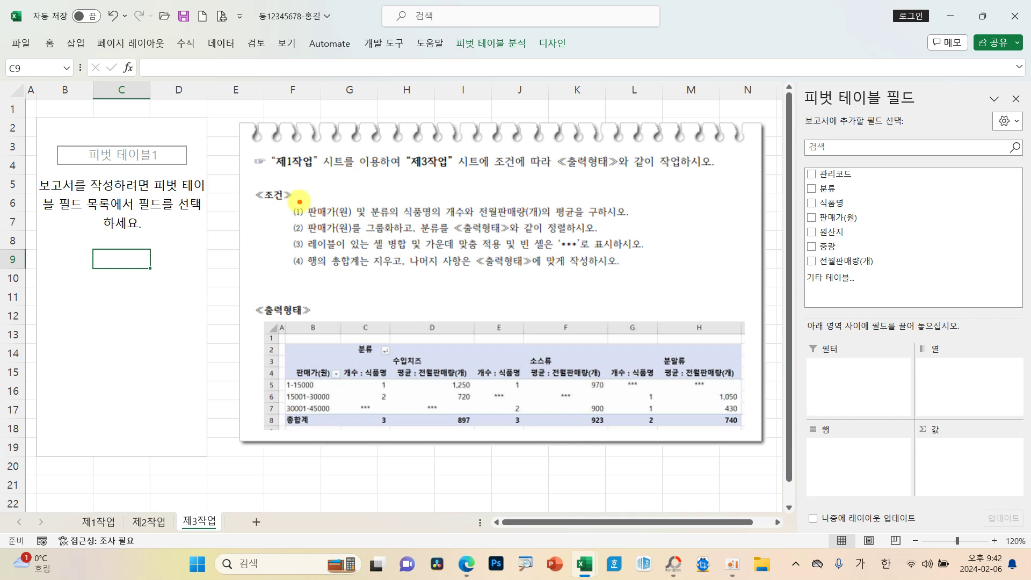
mouse_move(301, 202)
left_mouse_down()
mouse_move(358, 220)
mouse_move(583, 222)
left_mouse_up()
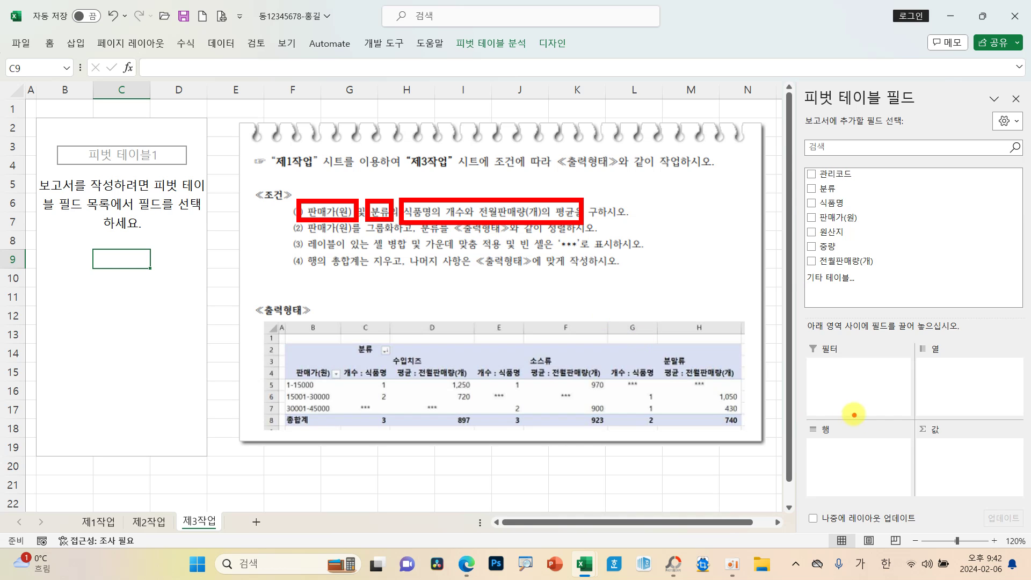
left_click_drag(812, 419, 841, 438)
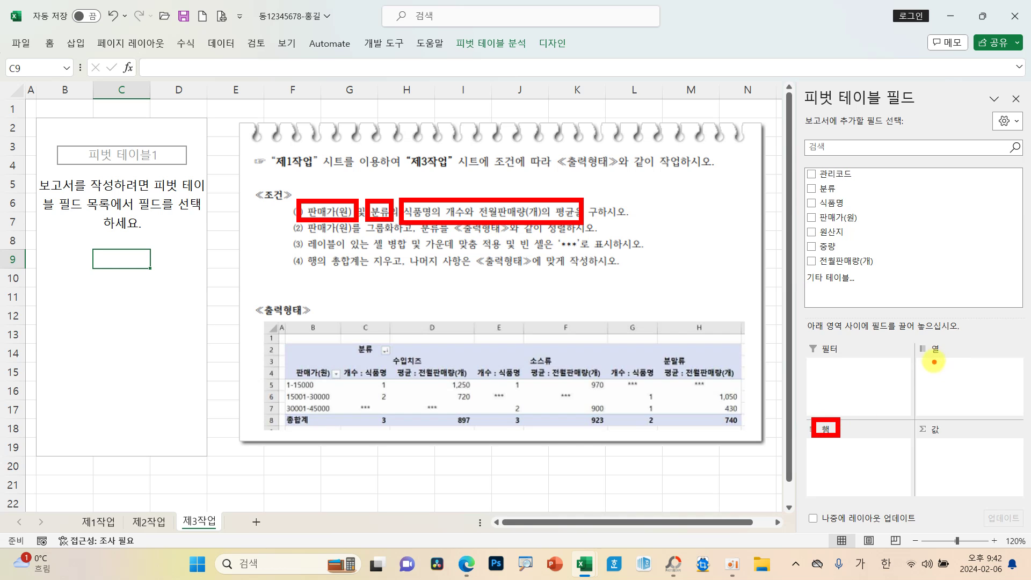
left_click_drag(918, 336, 959, 370)
left_click_drag(924, 409, 951, 443)
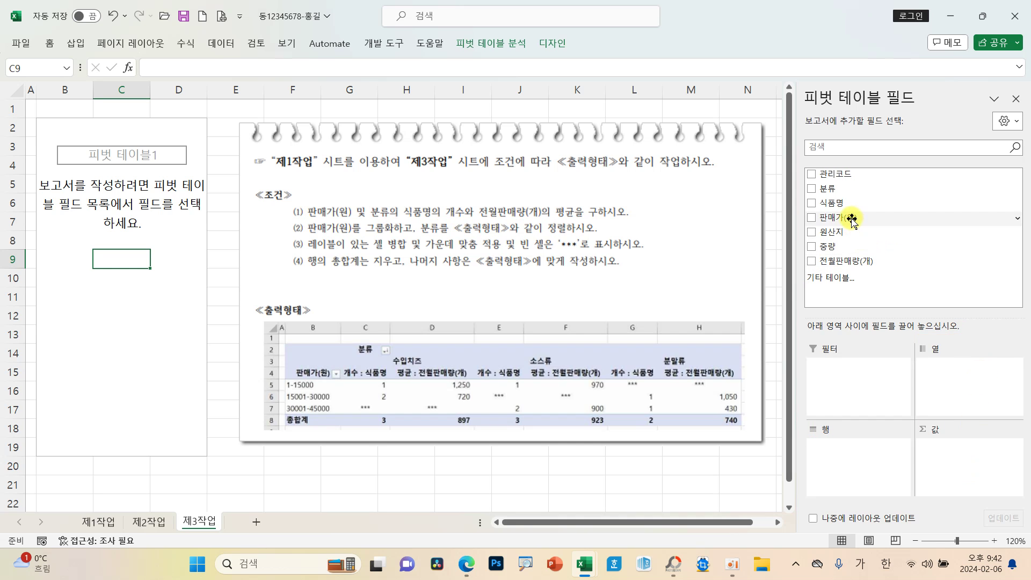
Add 판매가(원) as the pivot table's row field and rename the row label header in B2 to 판매가(원).
mouse_move(851, 217)
left_mouse_down()
mouse_move(874, 344)
mouse_move(871, 468)
left_mouse_up()
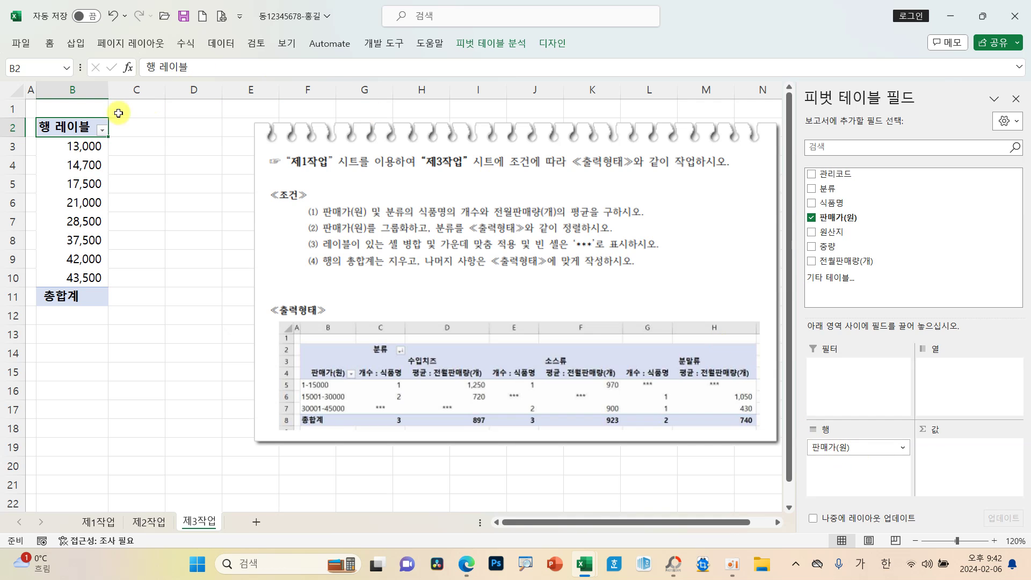
type("파")
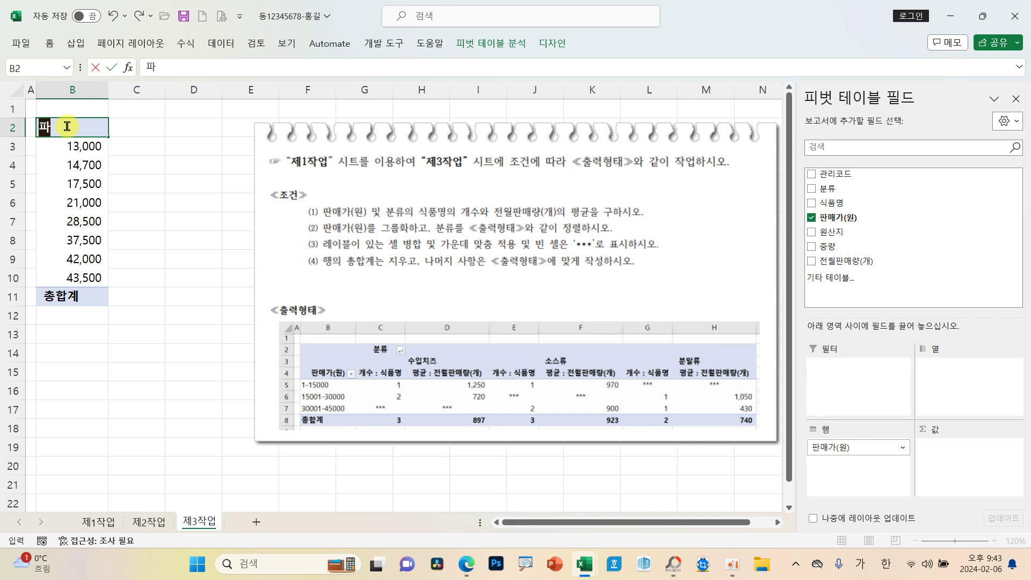
type("매가")
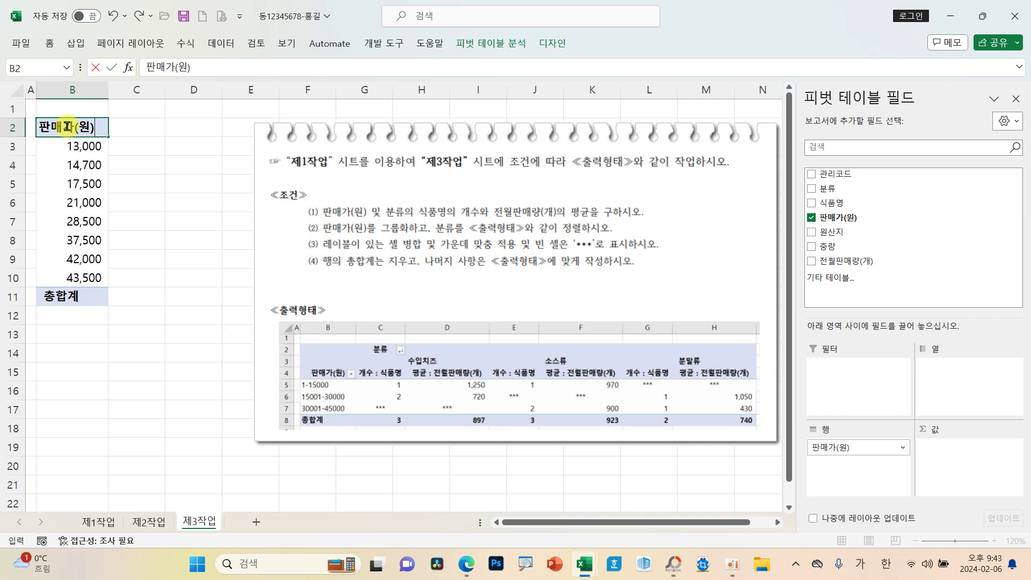
type("(원)")
key("Return")
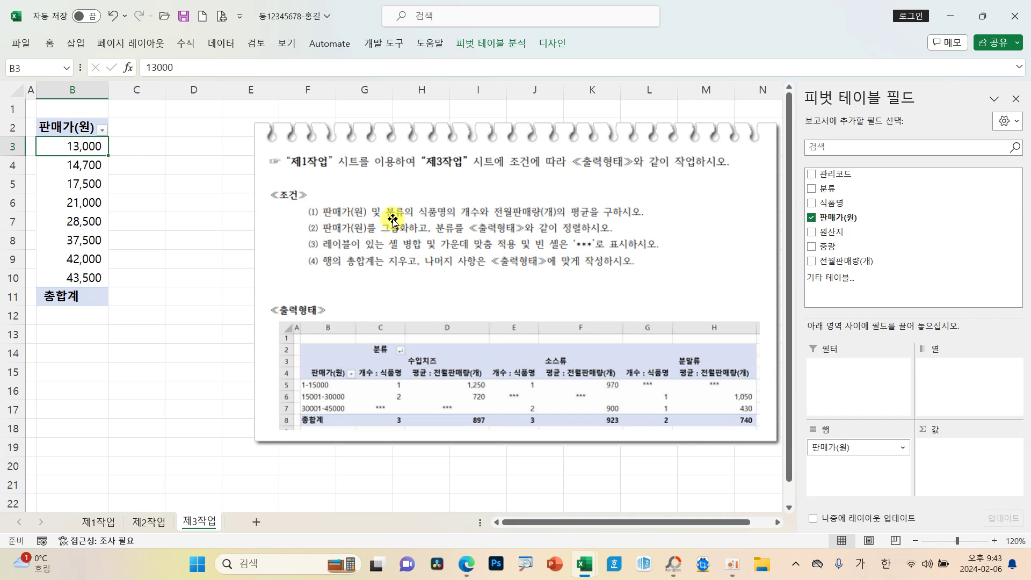
Add 분류 as the pivot table's column field and rename the column label header in C2 to 분류.
mouse_move(831, 189)
left_mouse_down()
mouse_move(916, 220)
mouse_move(964, 367)
mouse_move(959, 384)
left_mouse_up()
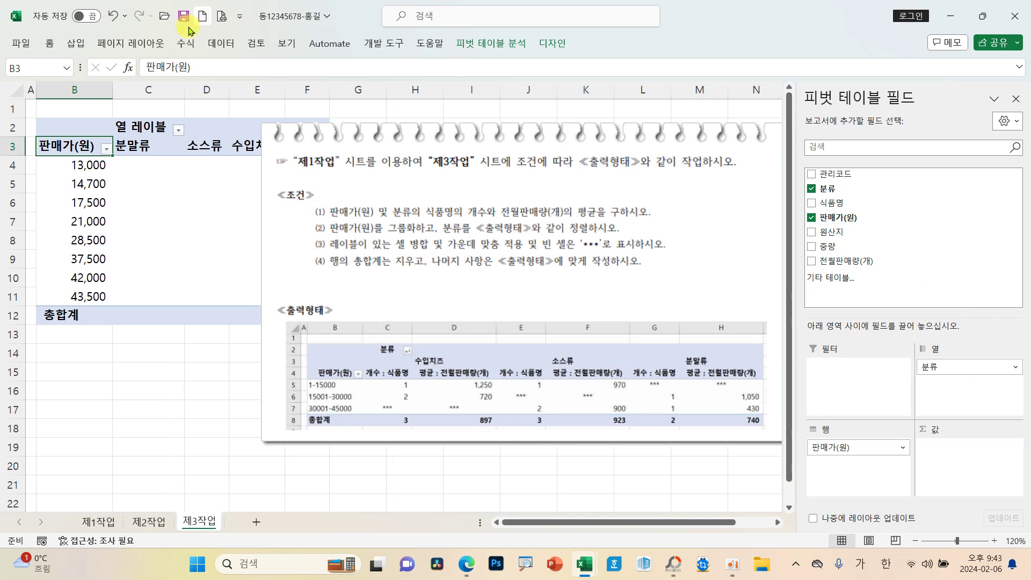
left_click(140, 127)
type("분ㄹ")
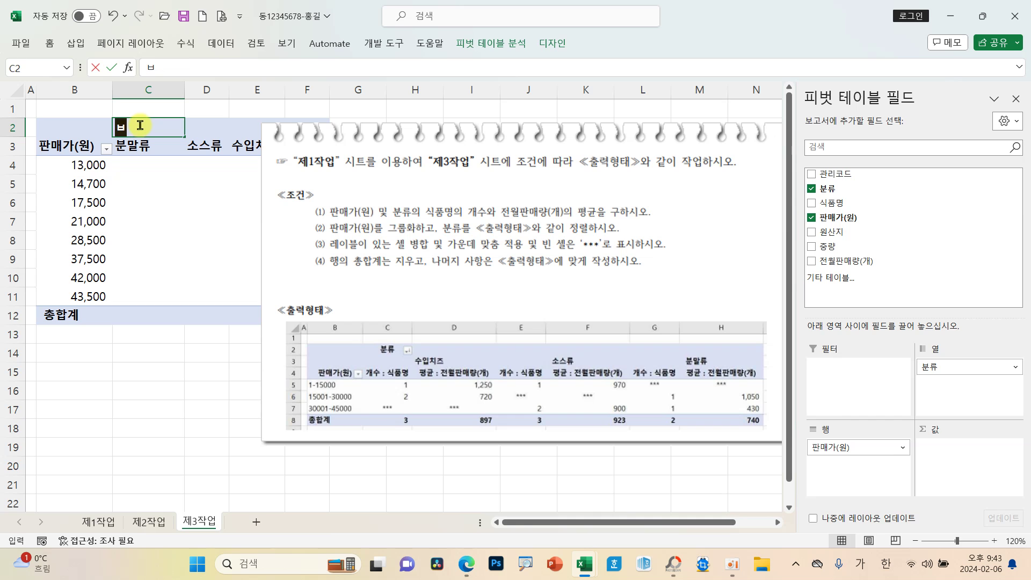
key("Return")
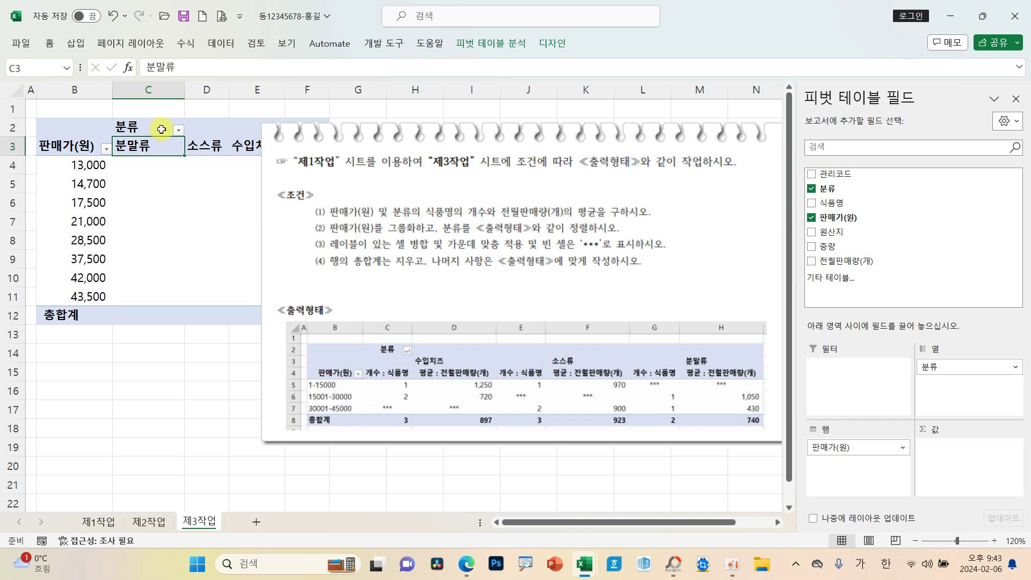
Move the instructions picture clear of the pivot table and add 식품명 and 전월판매량(개) as value fields.
left_click_drag(341, 270, 415, 350)
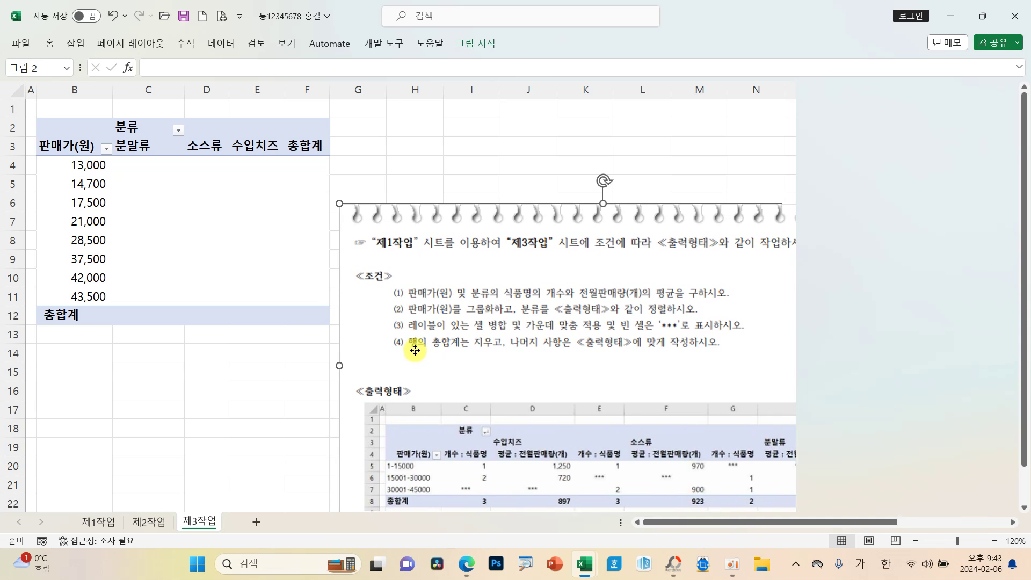
left_click(243, 227)
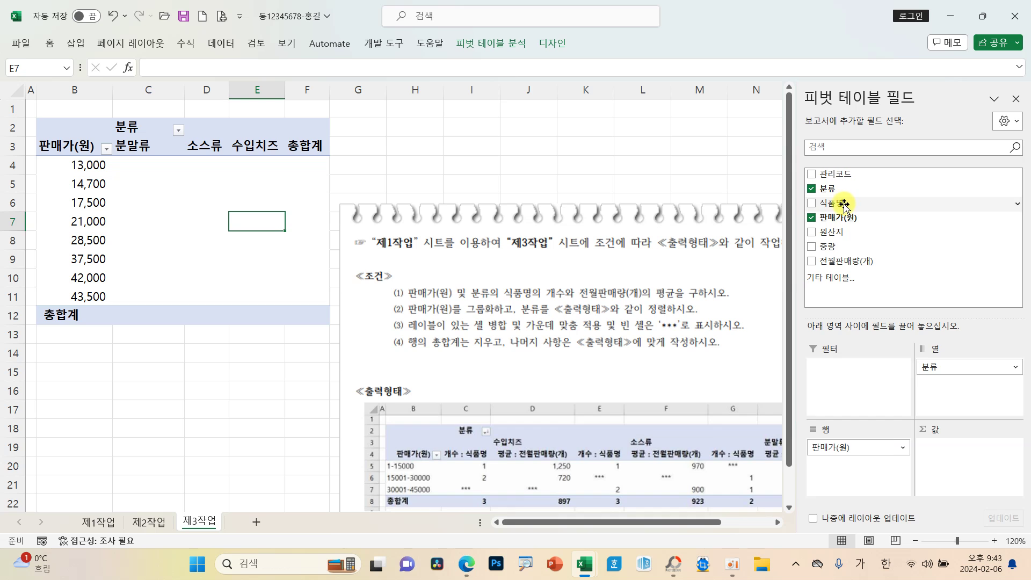
left_click_drag(844, 204, 957, 461)
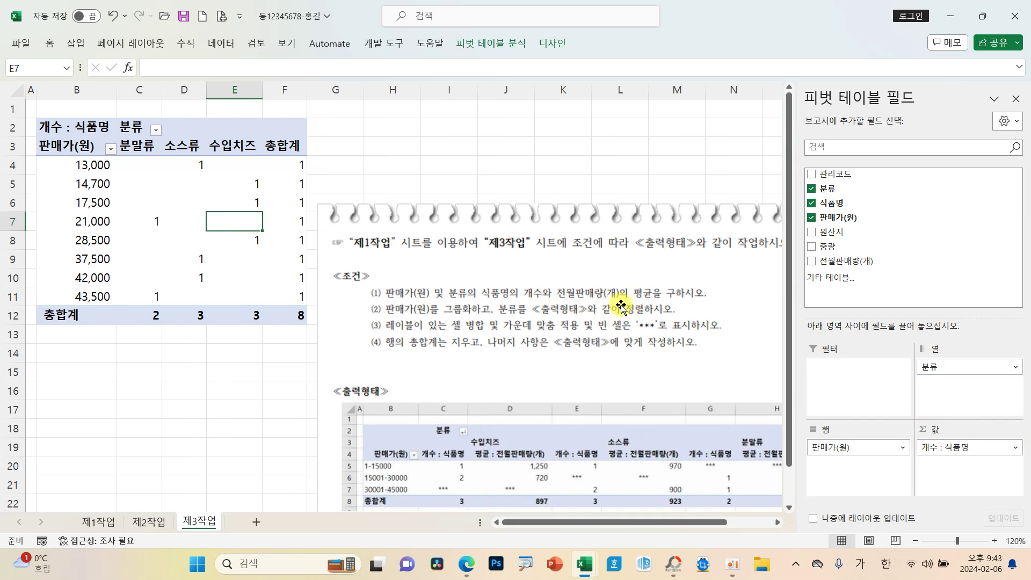
mouse_move(838, 261)
left_mouse_down()
mouse_move(941, 369)
mouse_move(960, 465)
left_mouse_up()
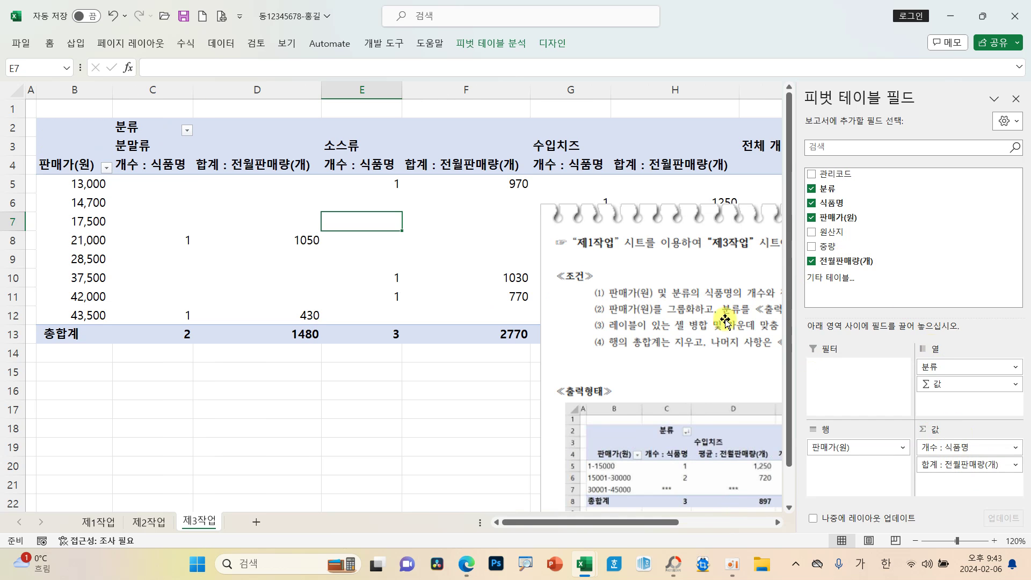
Summarize the 전월판매량(개) value field by 평균 and set its custom name to 평균 : 전월판매량(개).
double_click(250, 165)
left_click_drag(342, 149, 458, 130)
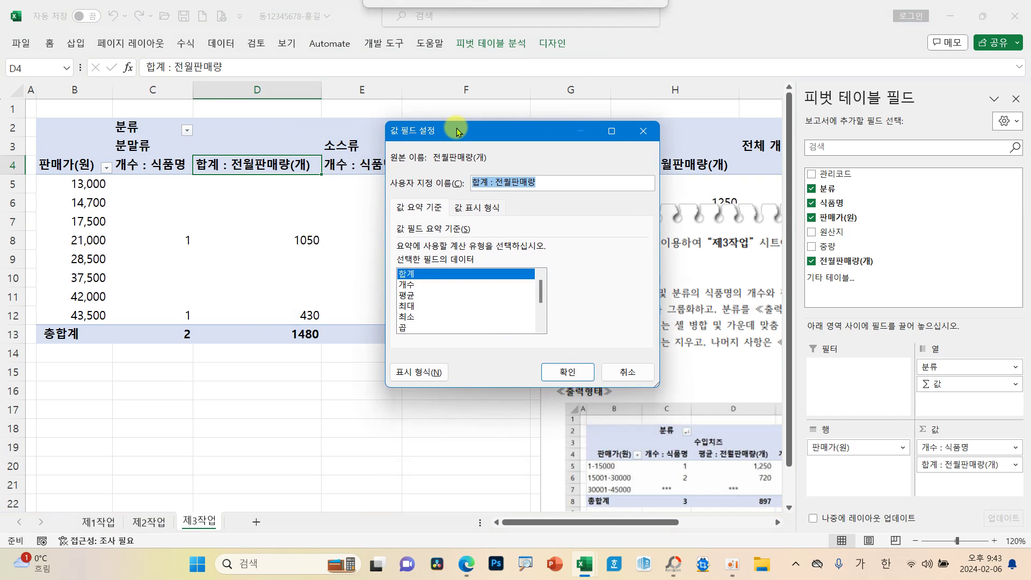
left_click(410, 295)
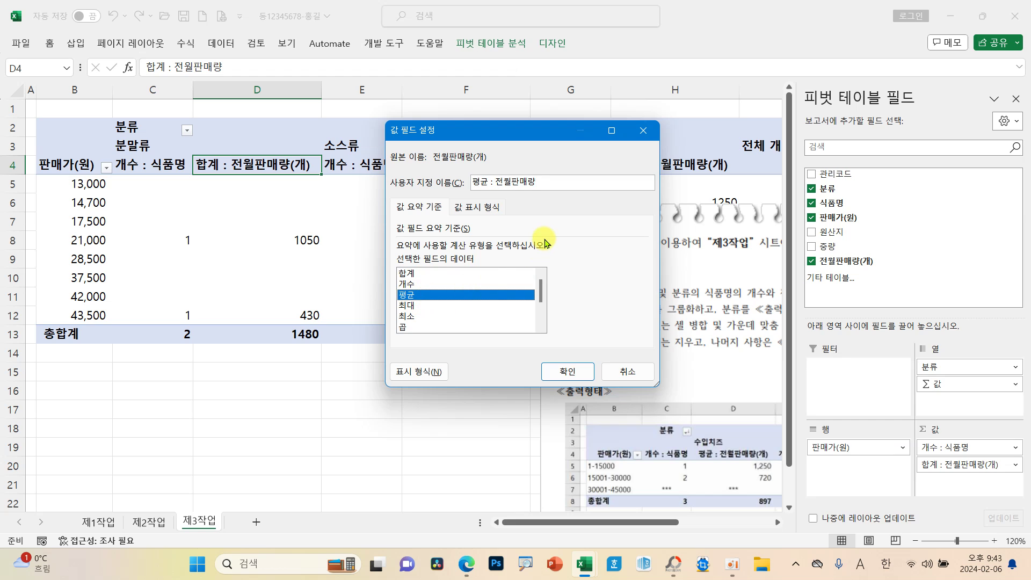
left_click_drag(532, 191, 564, 192)
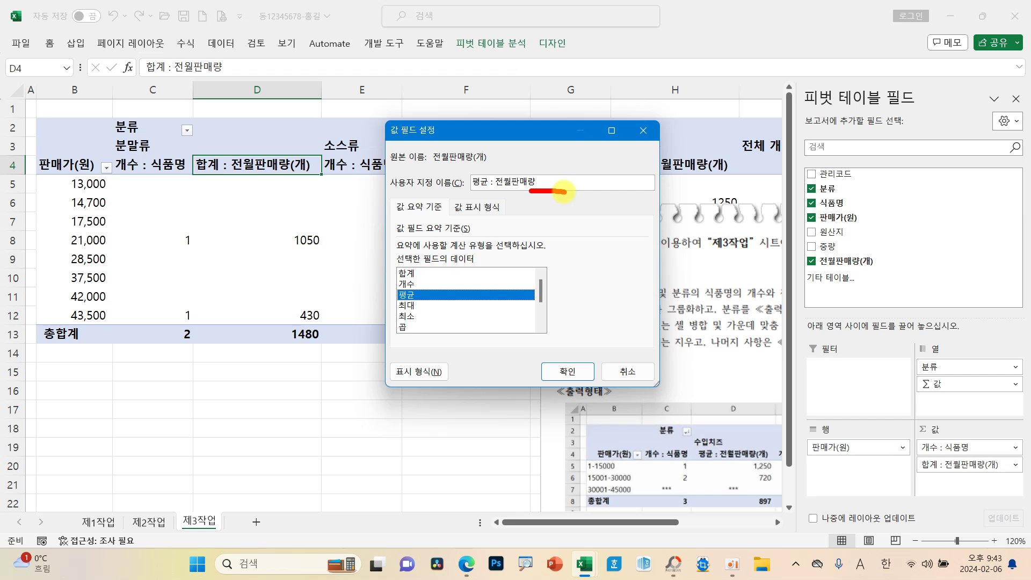
left_click_drag(286, 174, 317, 175)
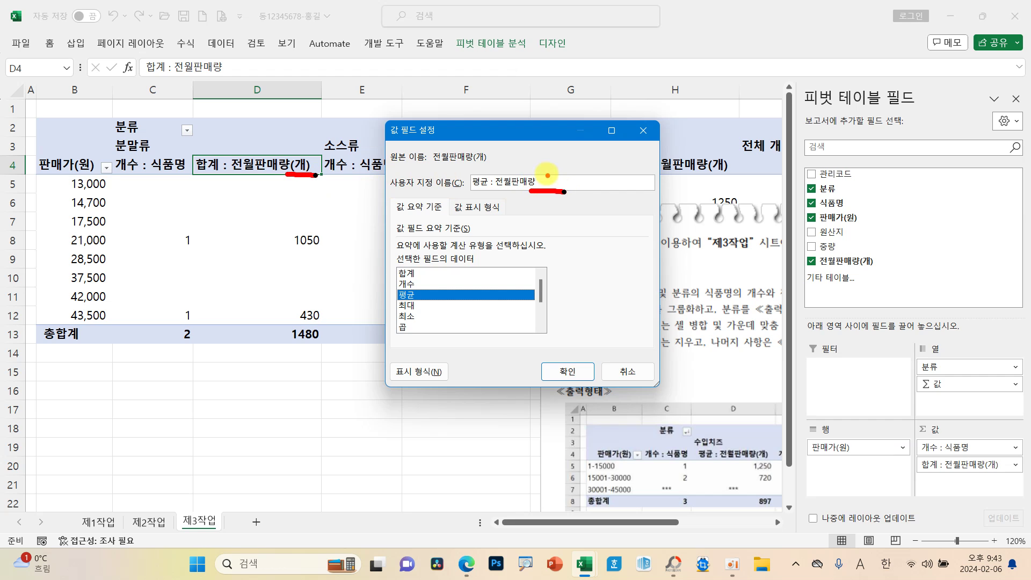
key("Escape")
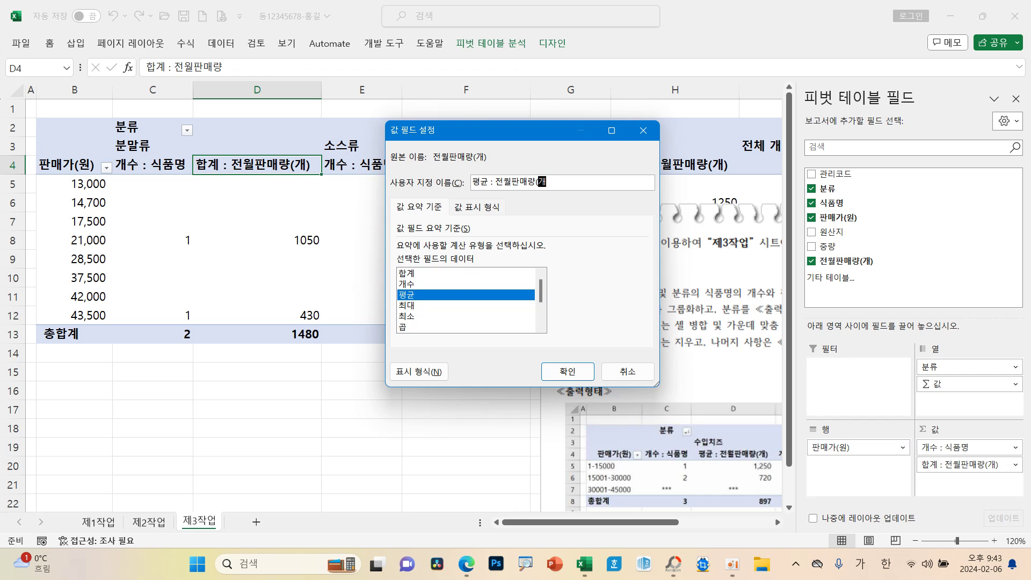
left_click(562, 372)
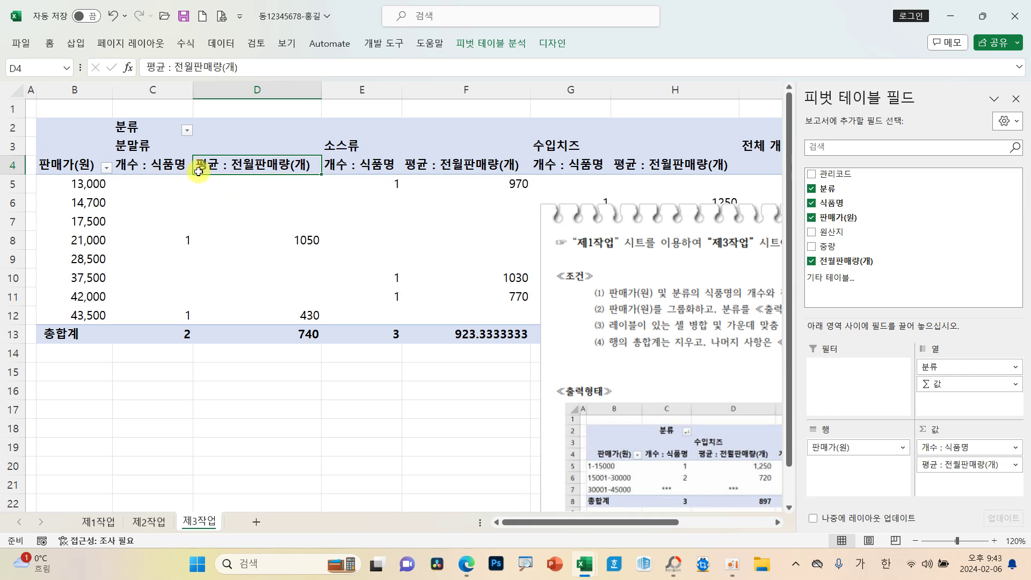
Move the instructions picture below the pivot table's row labels, enlarge it, and hide the pivot table field list.
left_click_drag(618, 343, 207, 466)
left_click_drag(267, 420, 259, 426)
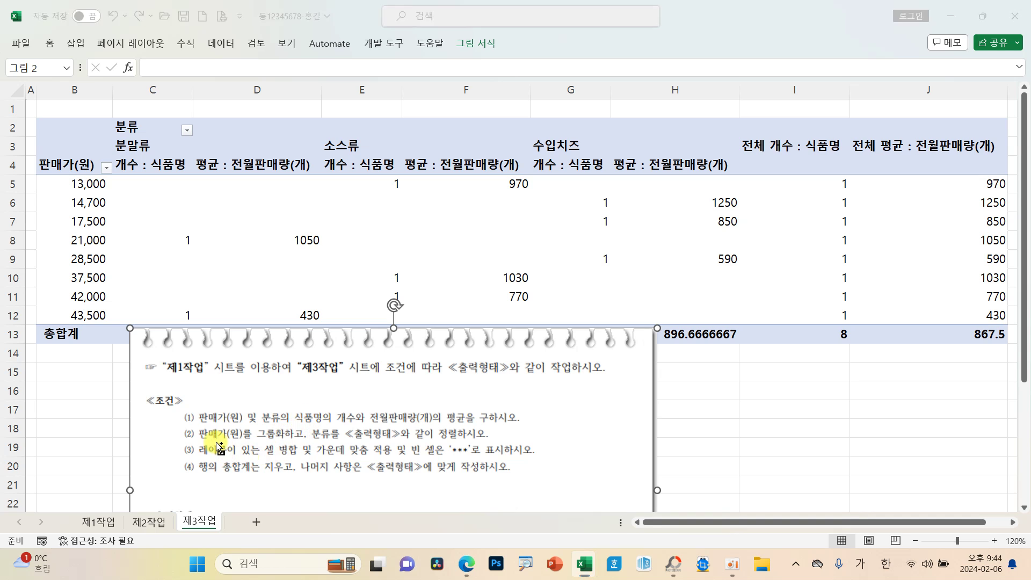
left_click_drag(202, 441, 293, 440)
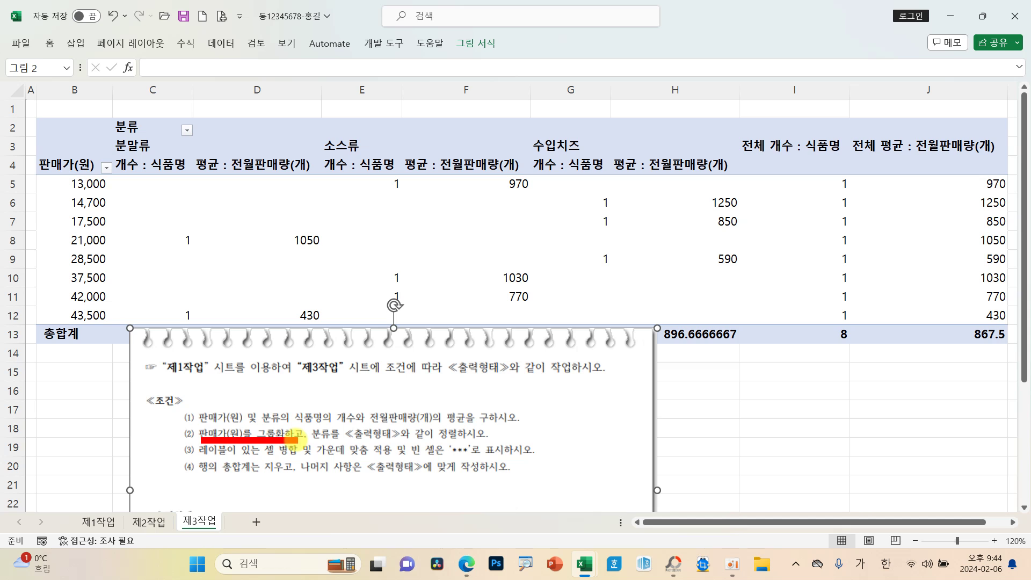
mouse_move(50, 174)
left_mouse_down()
mouse_move(77, 187)
mouse_move(121, 324)
left_mouse_up()
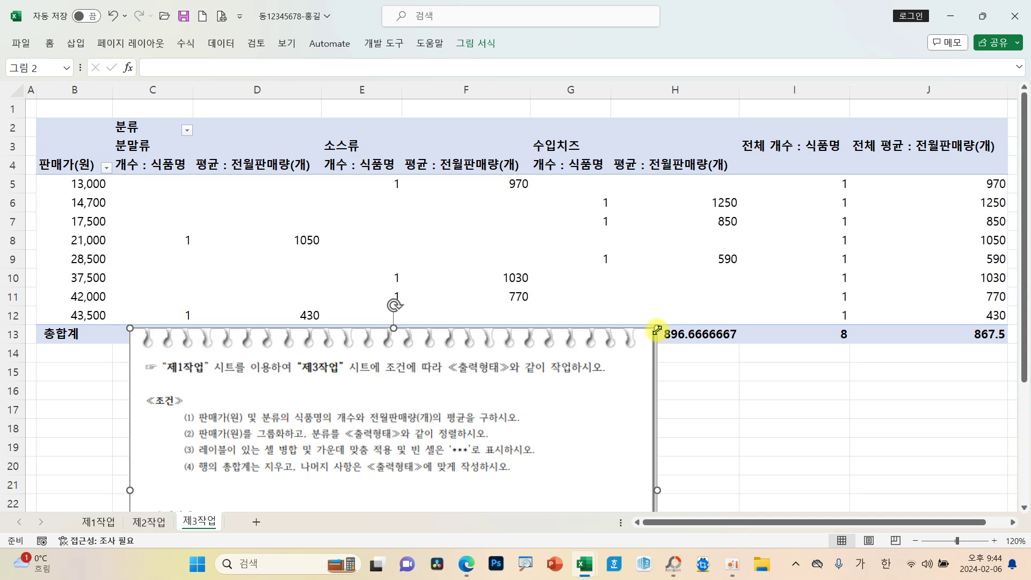
left_click_drag(657, 328, 800, 339)
left_click_drag(711, 376, 697, 418)
left_click(86, 207)
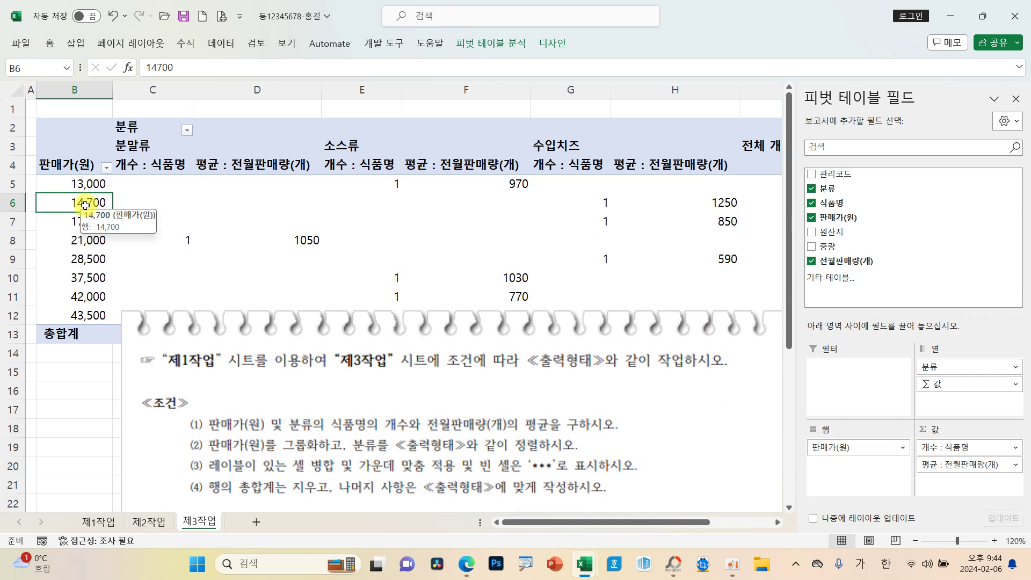
left_click(1015, 99)
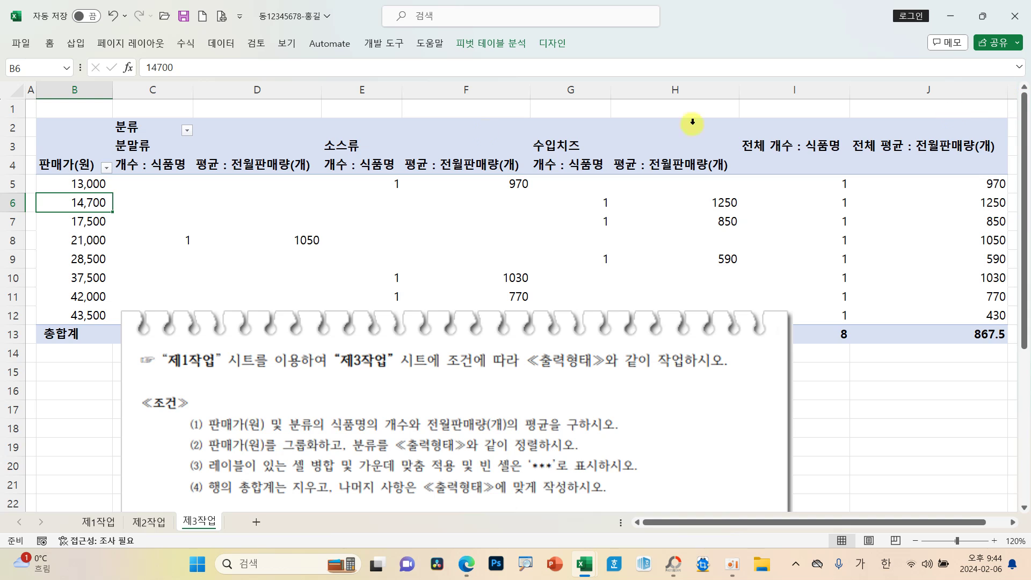
right_click(88, 204)
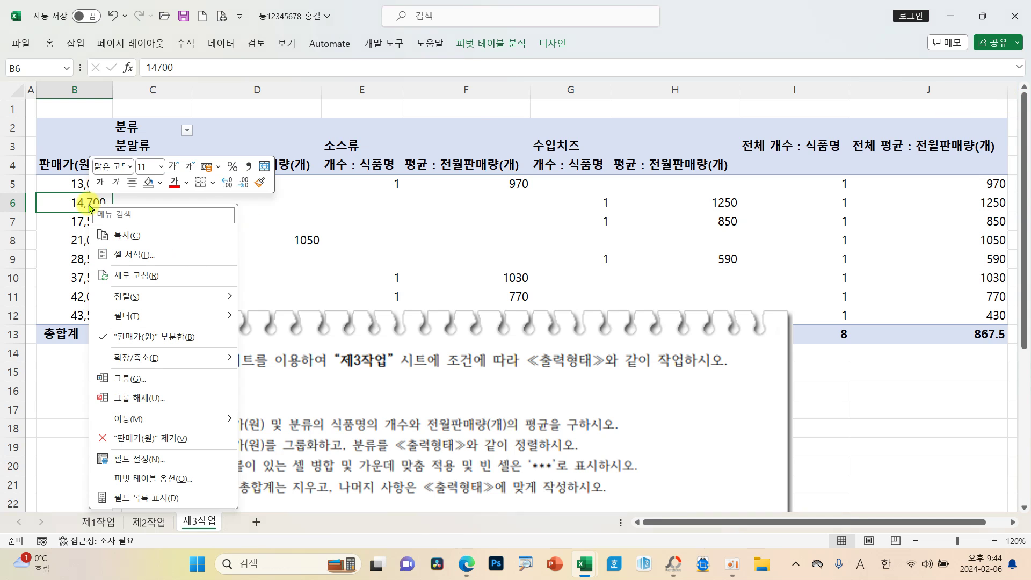
left_click(127, 380)
left_click_drag(124, 317, 164, 153)
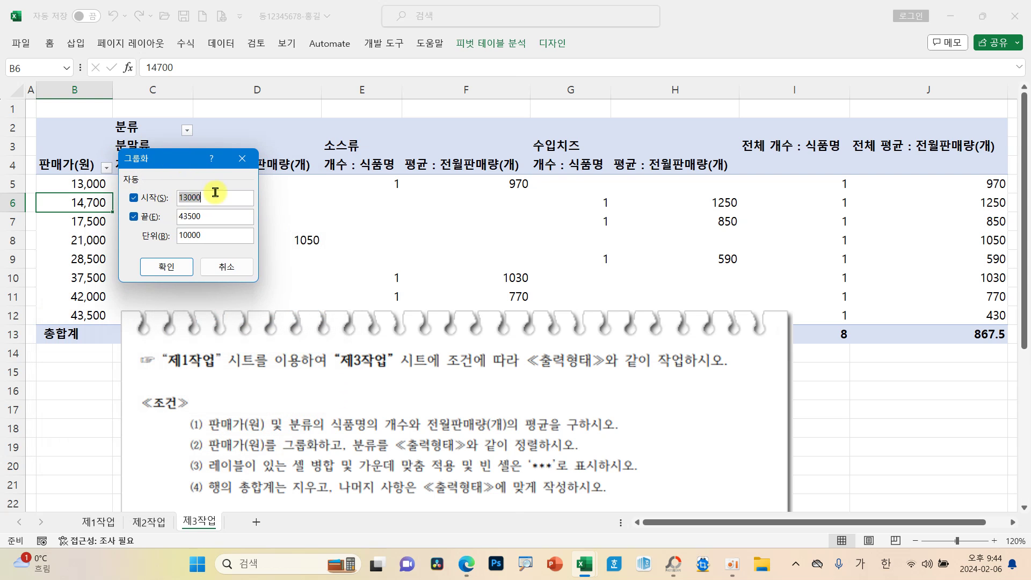
left_click(226, 267)
Bring the 출력형태 sample beside the pivot table and group 판매가(원) from 1 to 45000 in intervals of 15000.
left_click_drag(390, 400, 710, 188)
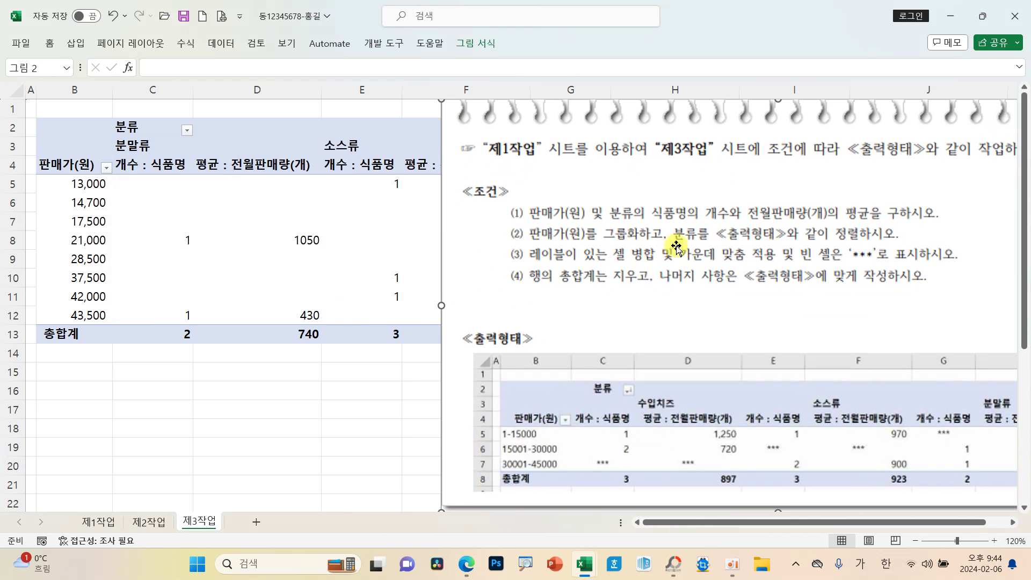
left_click_drag(480, 422, 579, 483)
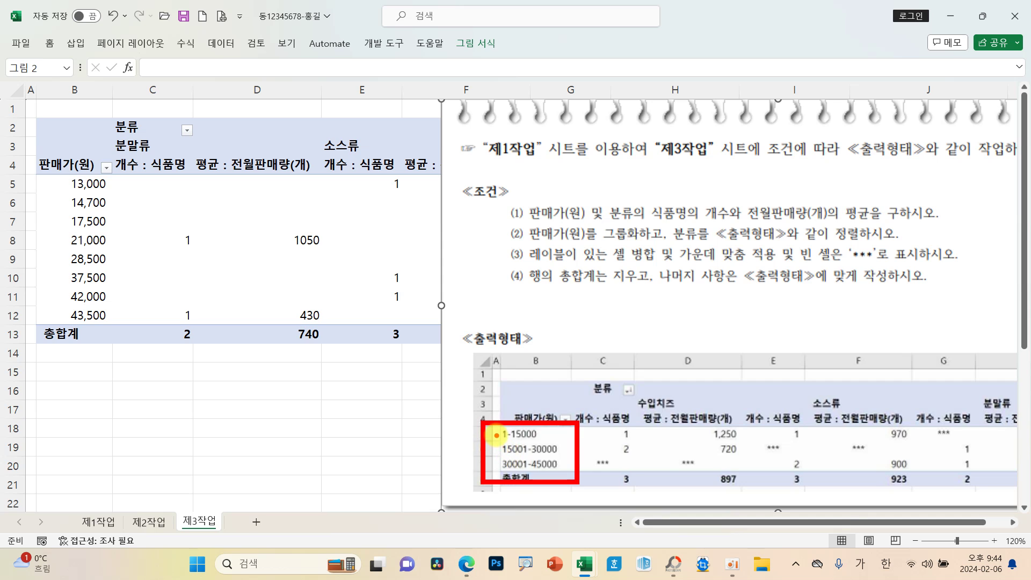
left_click(77, 221)
right_click(78, 221)
left_click(119, 395)
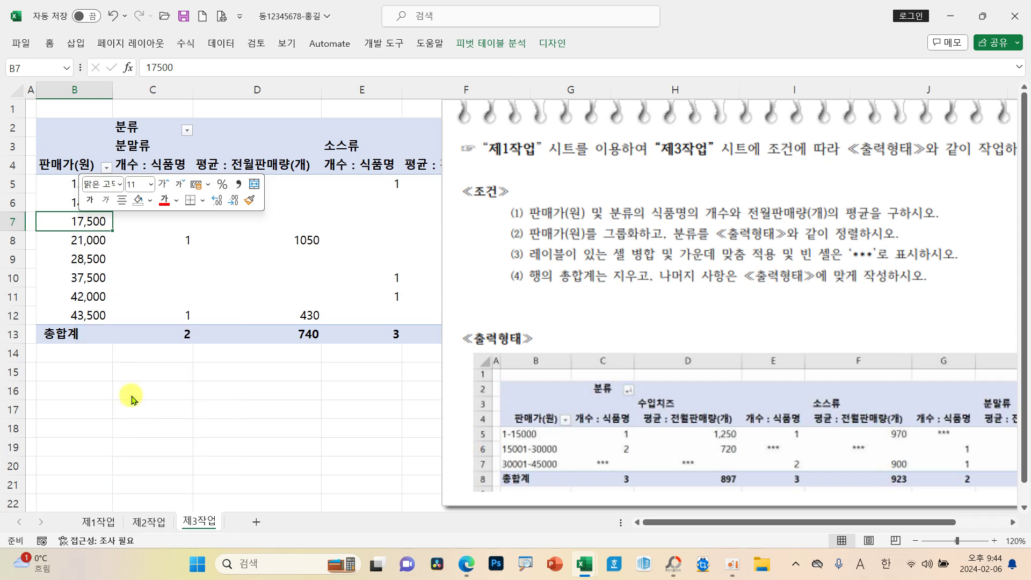
left_click_drag(132, 338, 287, 322)
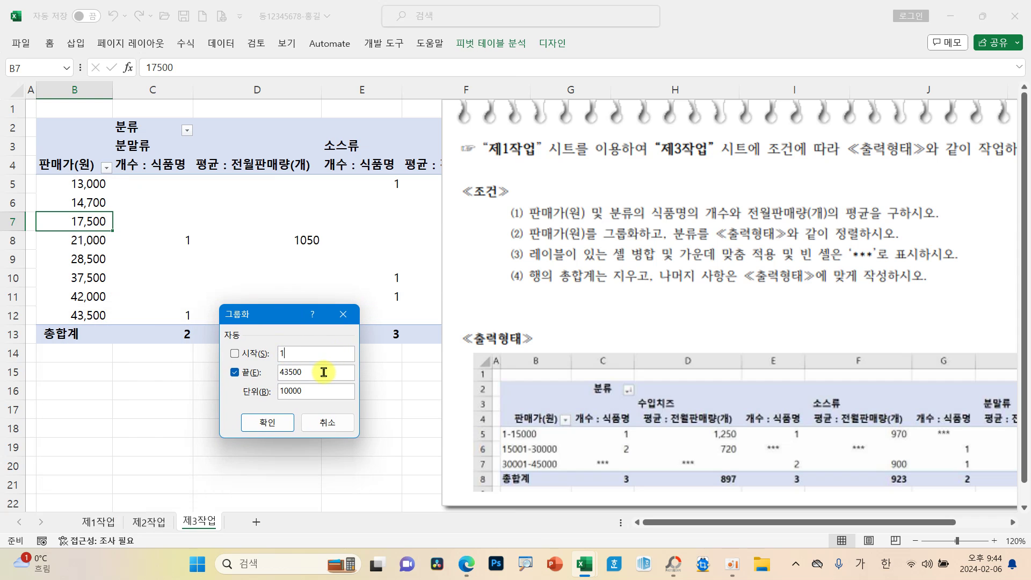
left_click_drag(323, 372, 271, 370)
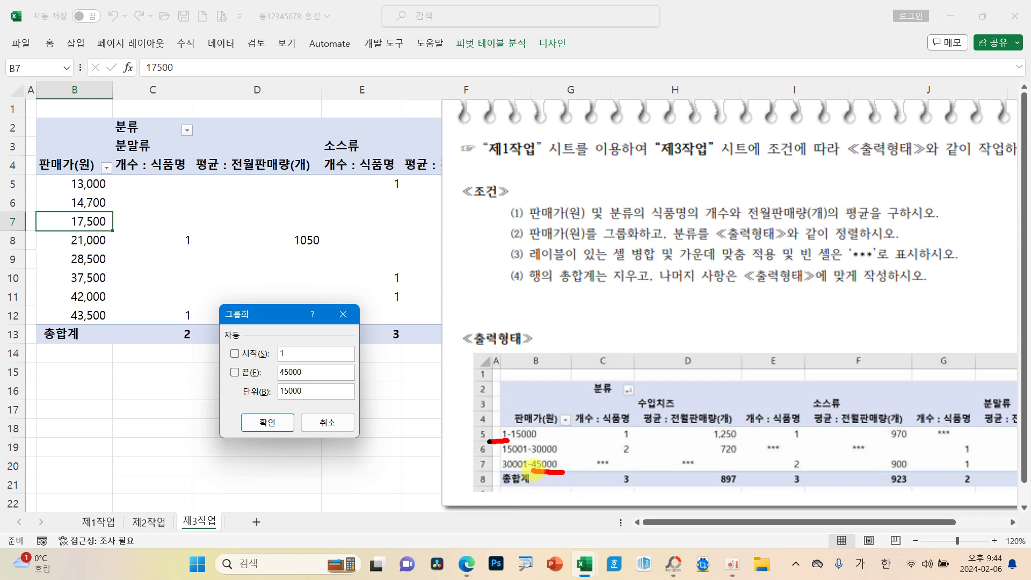
mouse_move(557, 450)
left_mouse_down()
mouse_move(539, 429)
mouse_move(547, 421)
left_mouse_up()
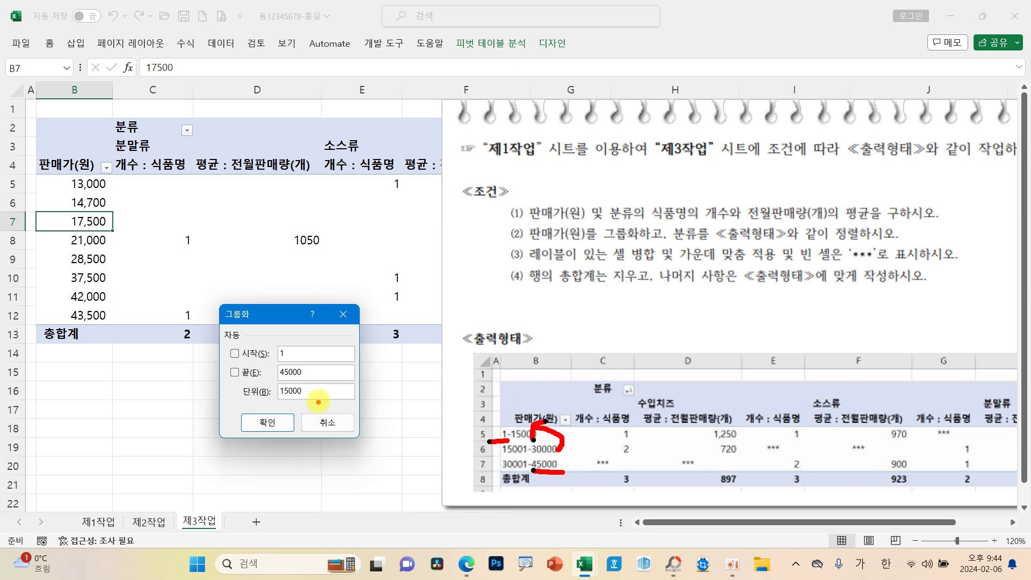
left_click_drag(234, 382, 322, 400)
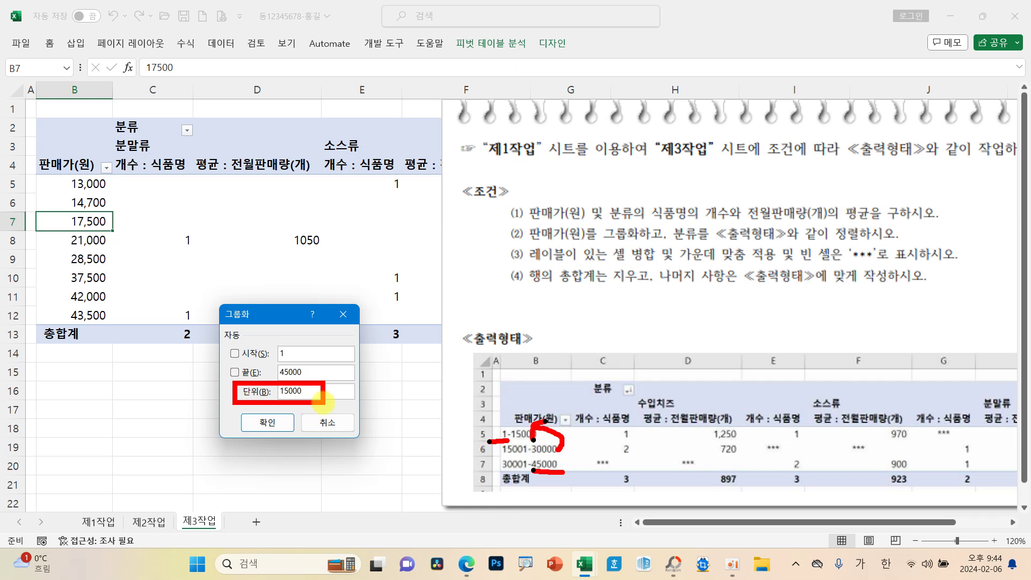
left_click(280, 422)
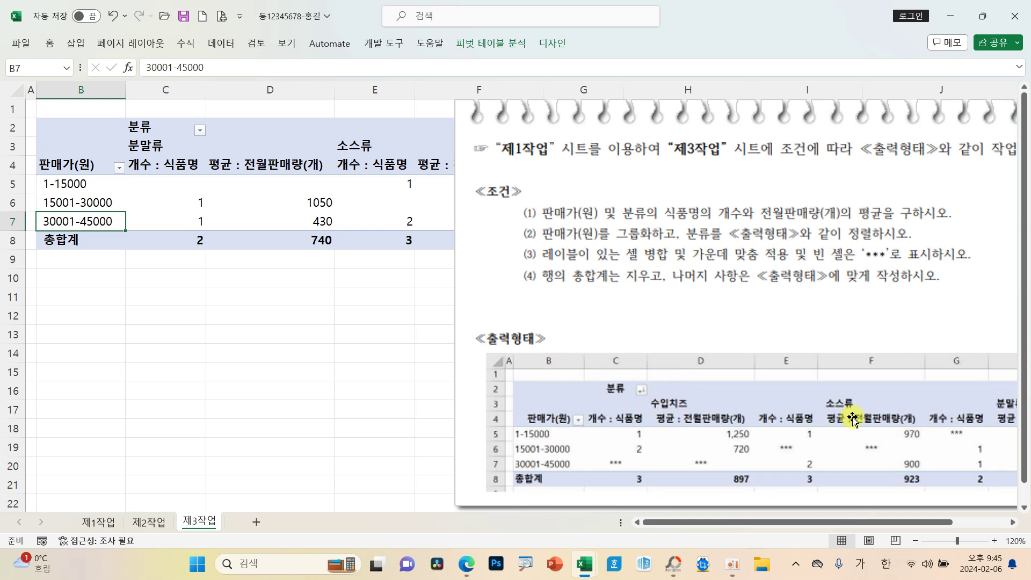
Sort the pivot table's 분류 column labels in descending text order to match the 출력형태 sample.
left_click(199, 131)
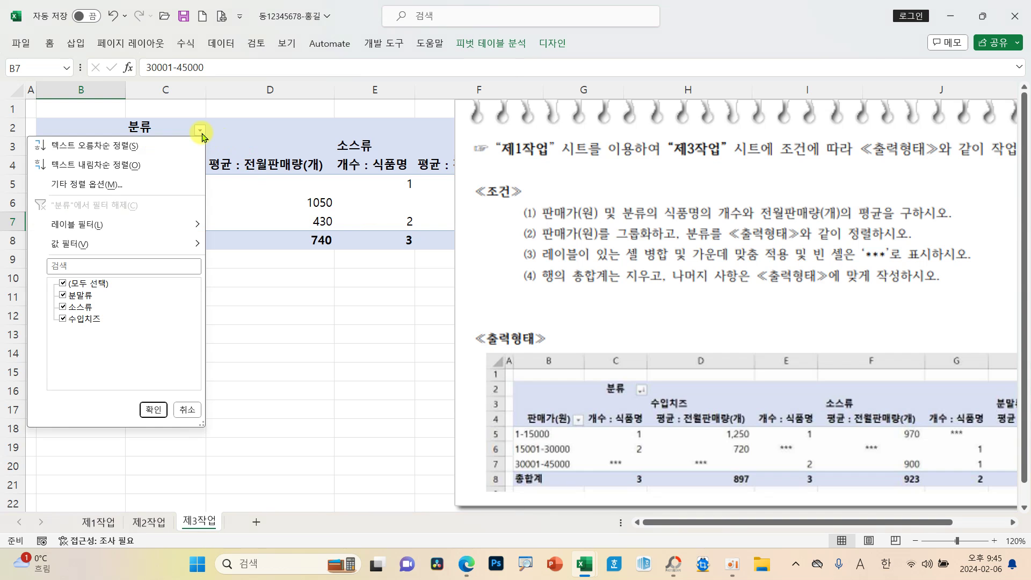
left_click(251, 134)
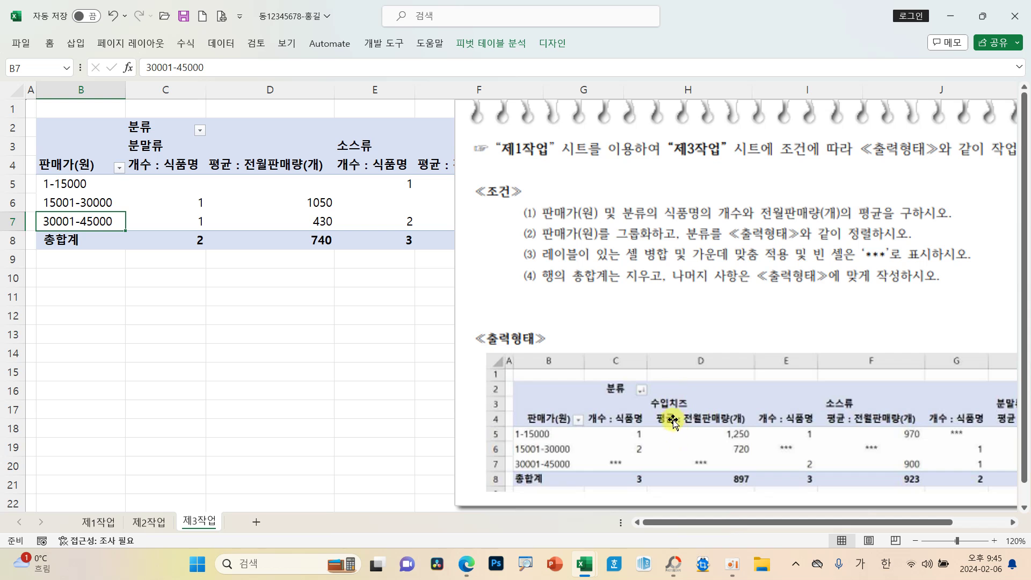
left_click(200, 131)
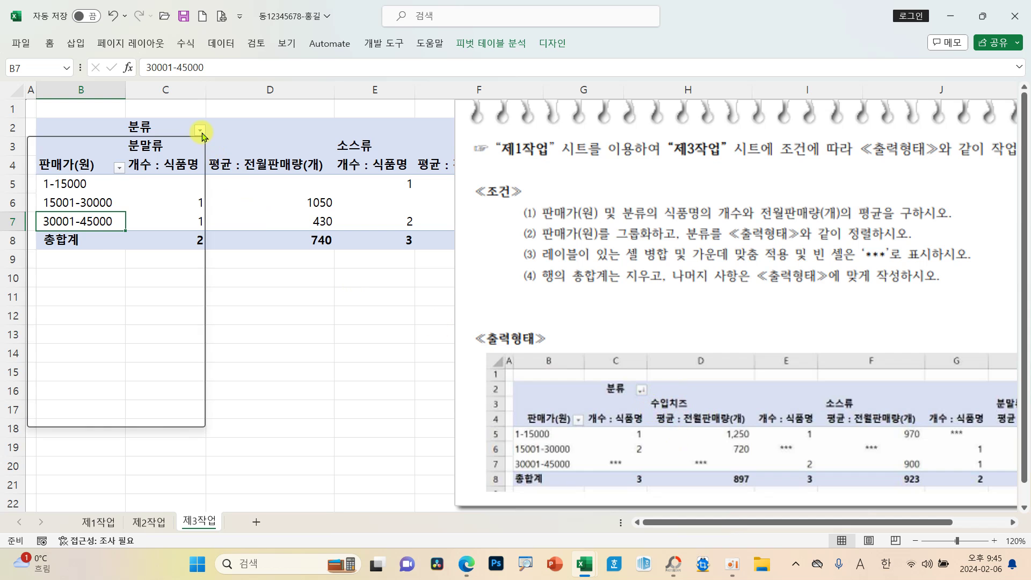
left_click(123, 166)
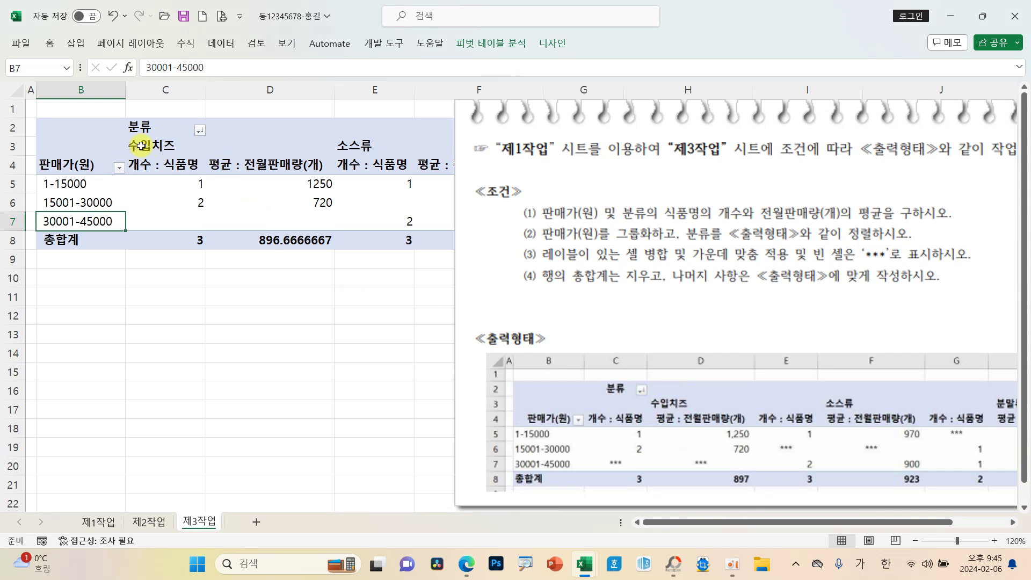
Move the instructions picture below the pivot table, then set the pivot options to merge and center labeled cells and show empty cells as ***.
mouse_move(533, 215)
left_mouse_down()
mouse_move(668, 247)
mouse_move(343, 376)
mouse_move(221, 387)
mouse_move(452, 458)
mouse_move(674, 463)
left_mouse_up()
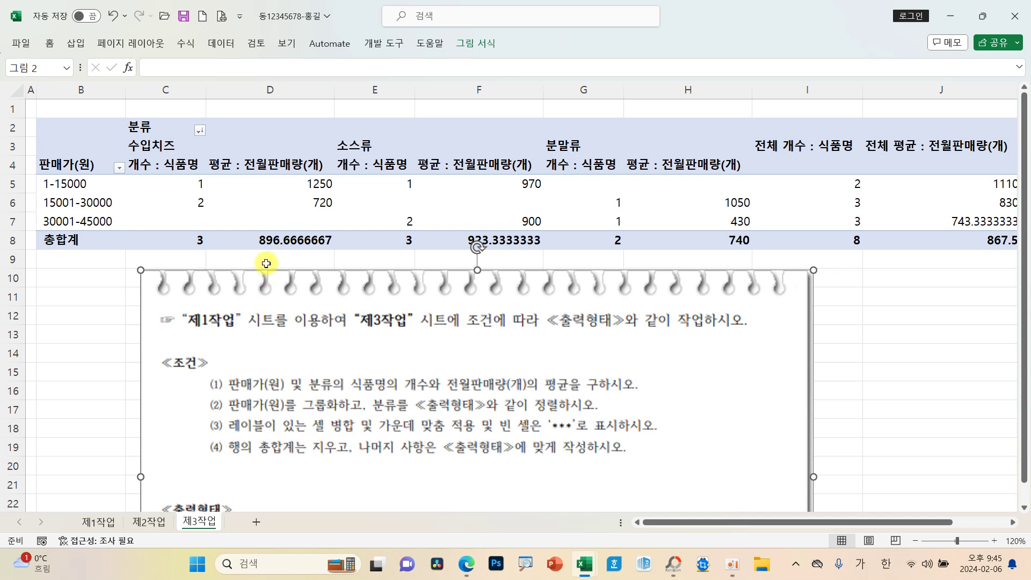
left_click(257, 189)
right_click(258, 188)
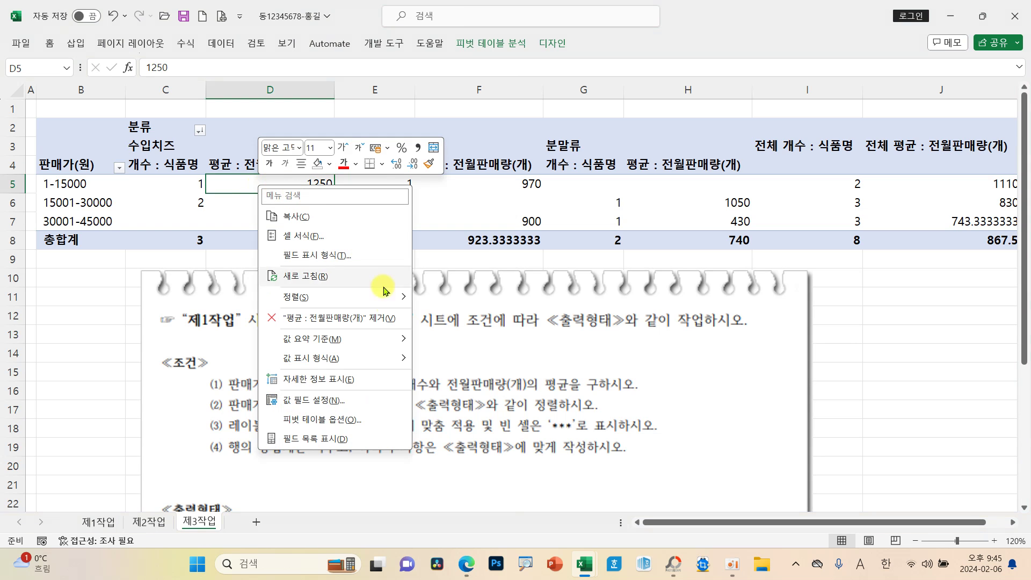
left_click(320, 424)
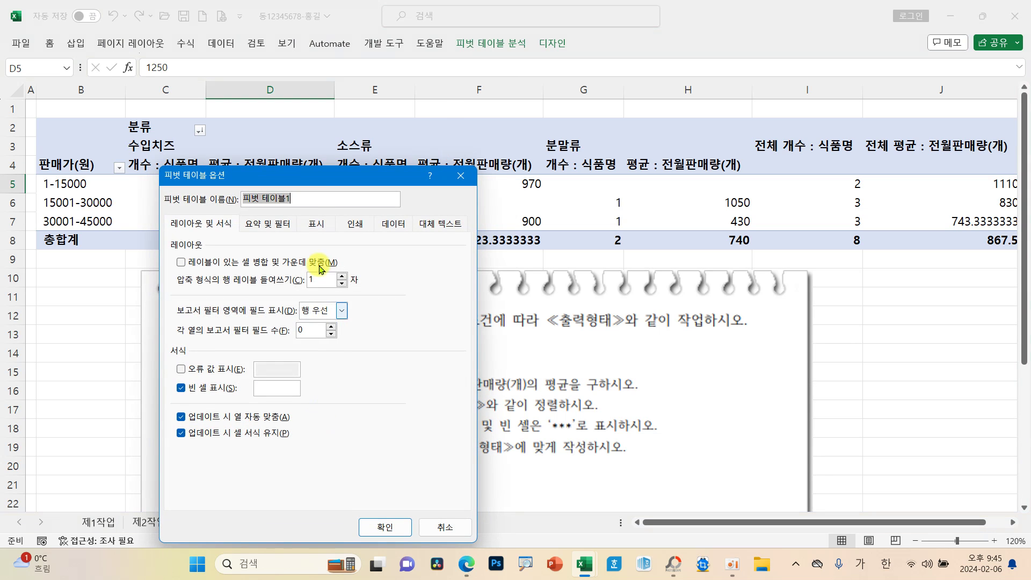
left_click_drag(308, 175, 642, 121)
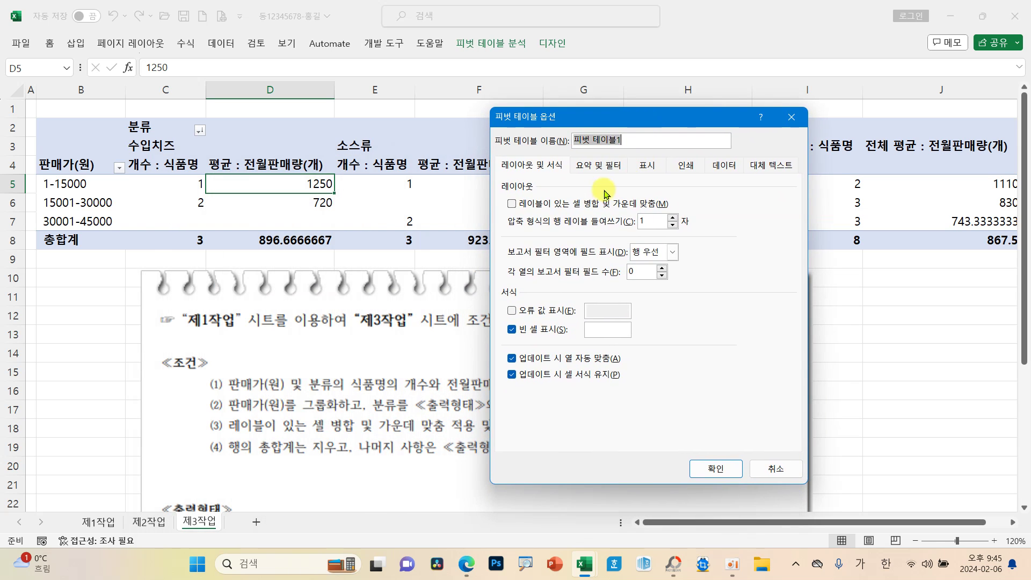
left_click(550, 204)
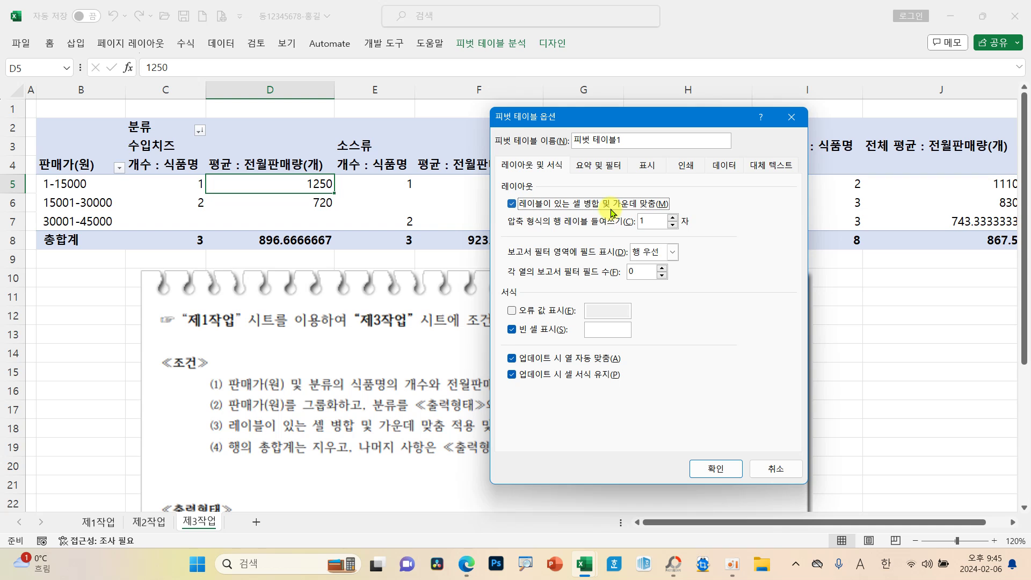
left_click_drag(572, 117, 696, 152)
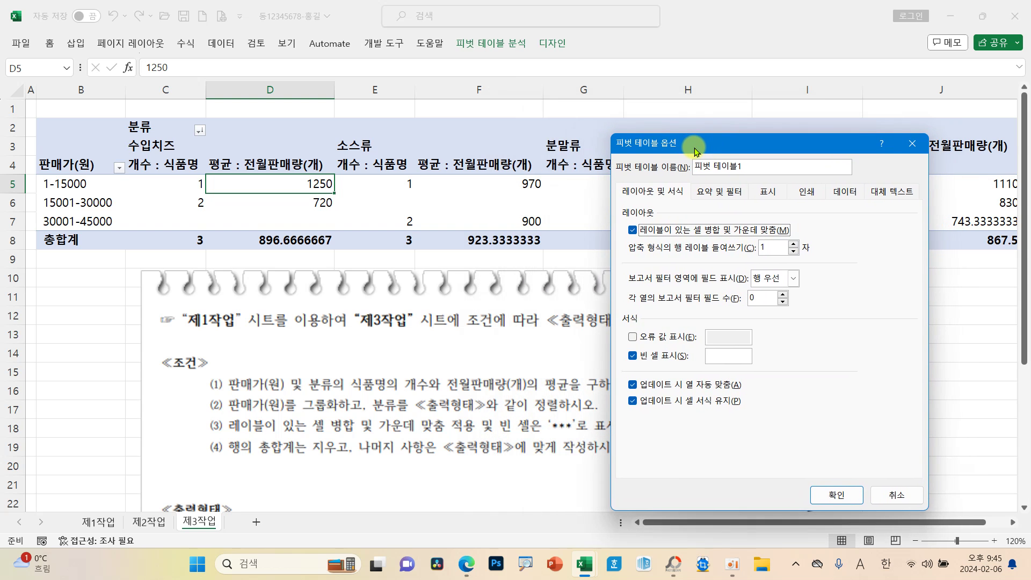
left_click(719, 355)
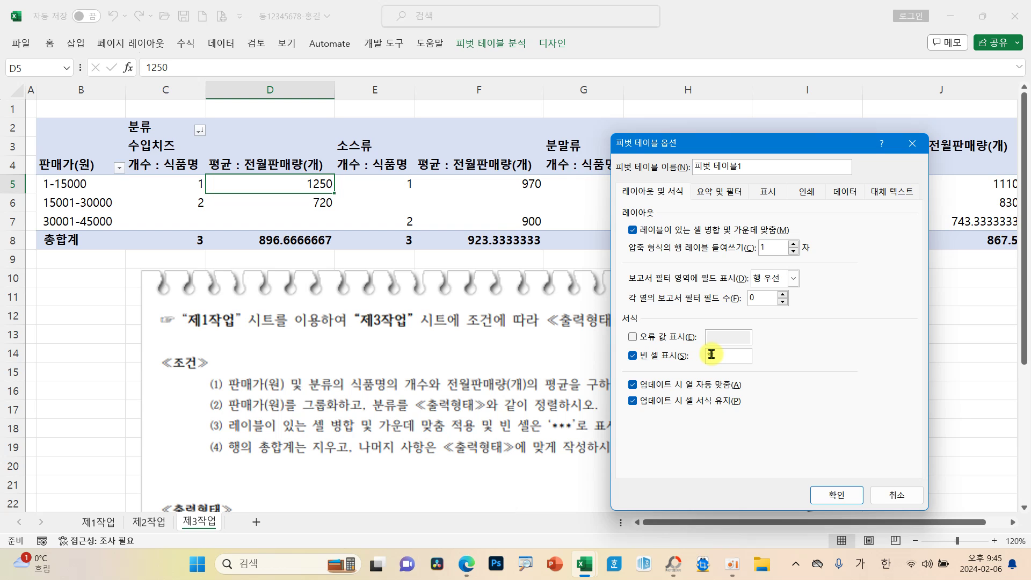
type("**")
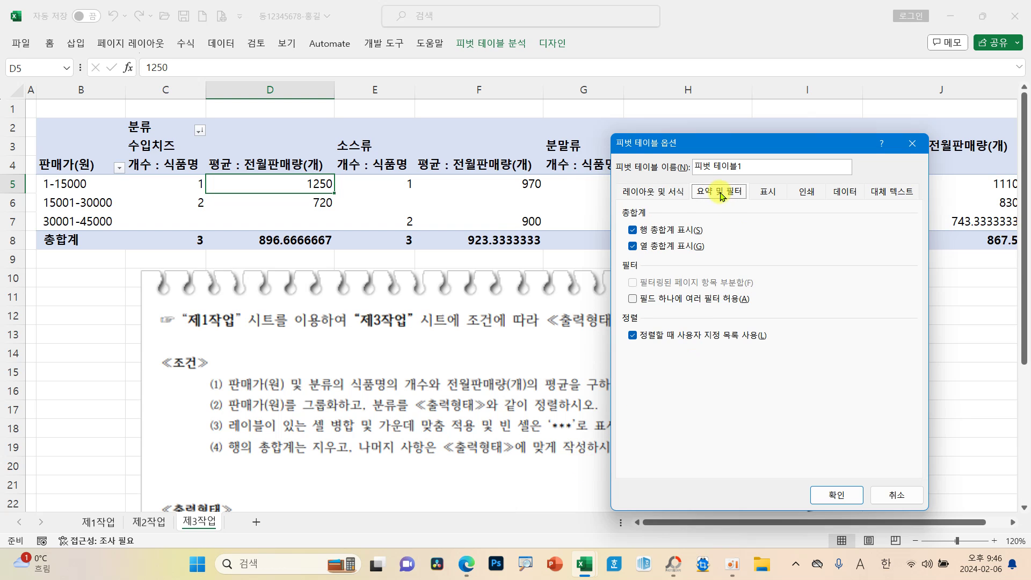
Turn off the row grand totals in the pivot table options and apply the settings.
left_click(720, 191)
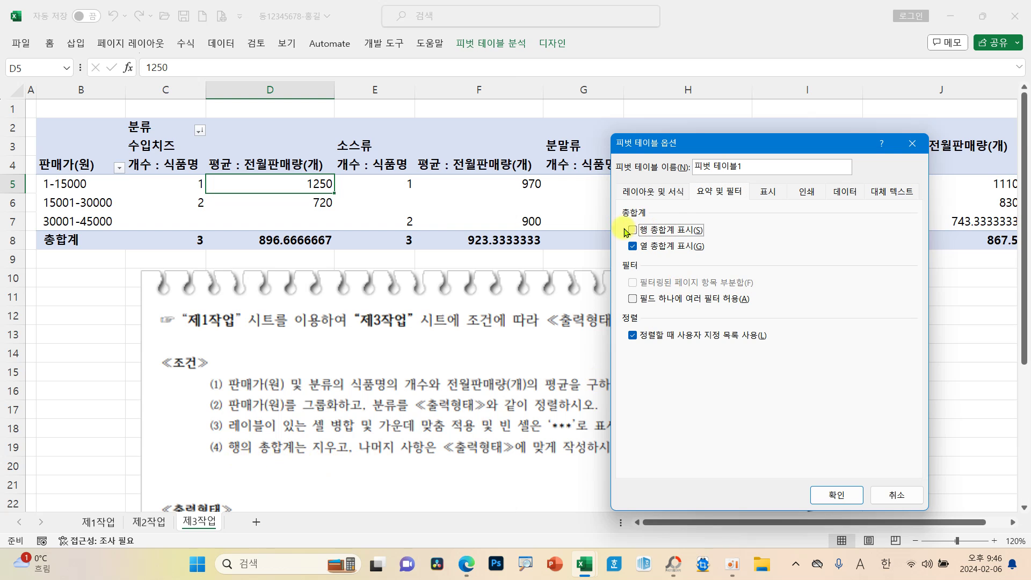
left_click_drag(641, 147, 694, 143)
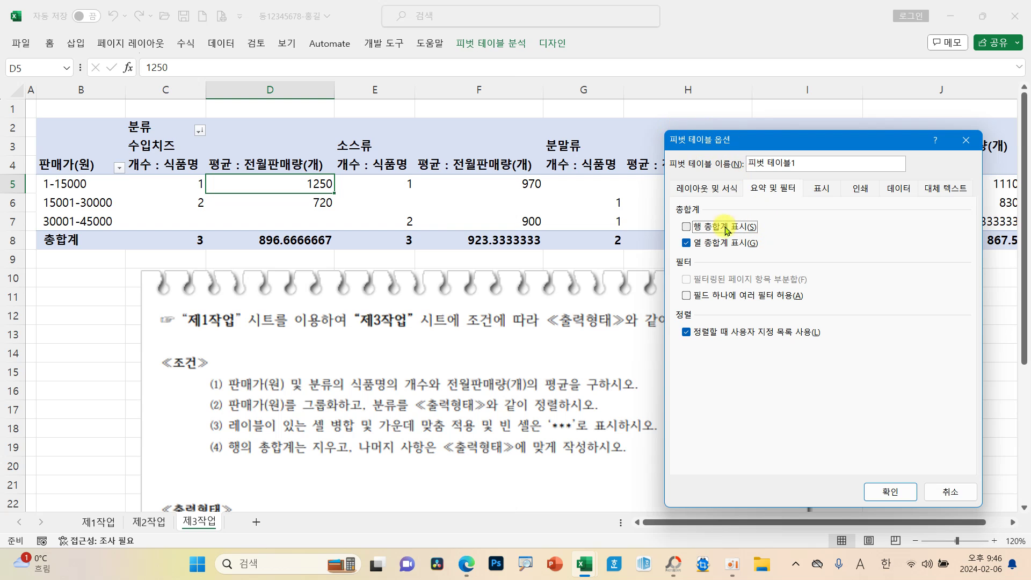
left_click(706, 190)
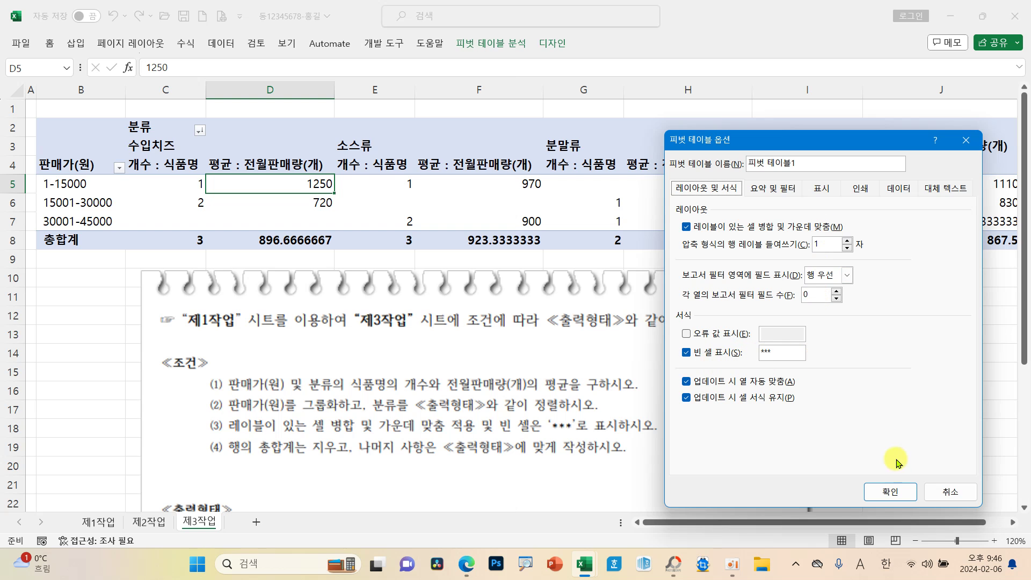
left_click(889, 491)
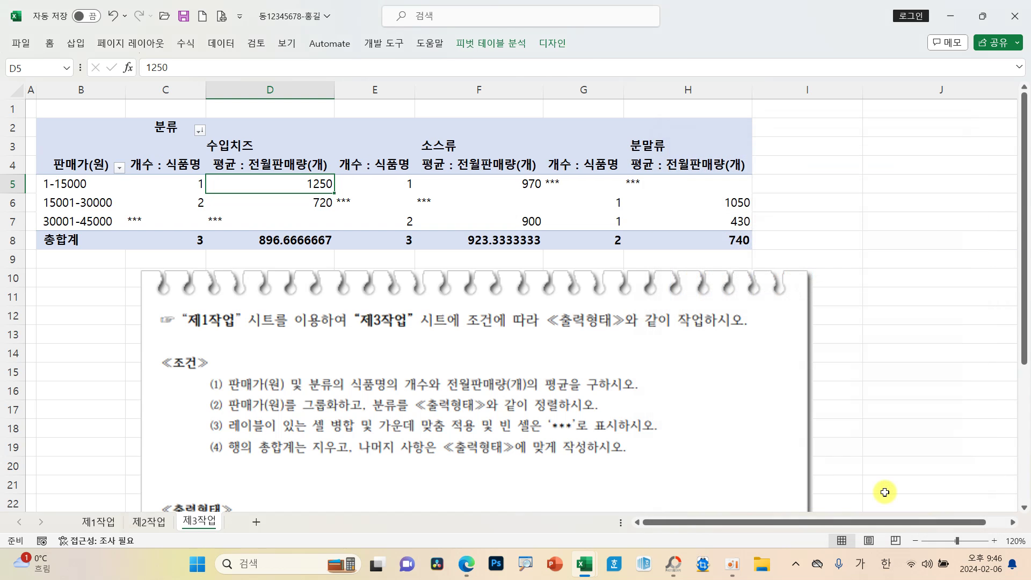
left_click(276, 219)
left_click(360, 207)
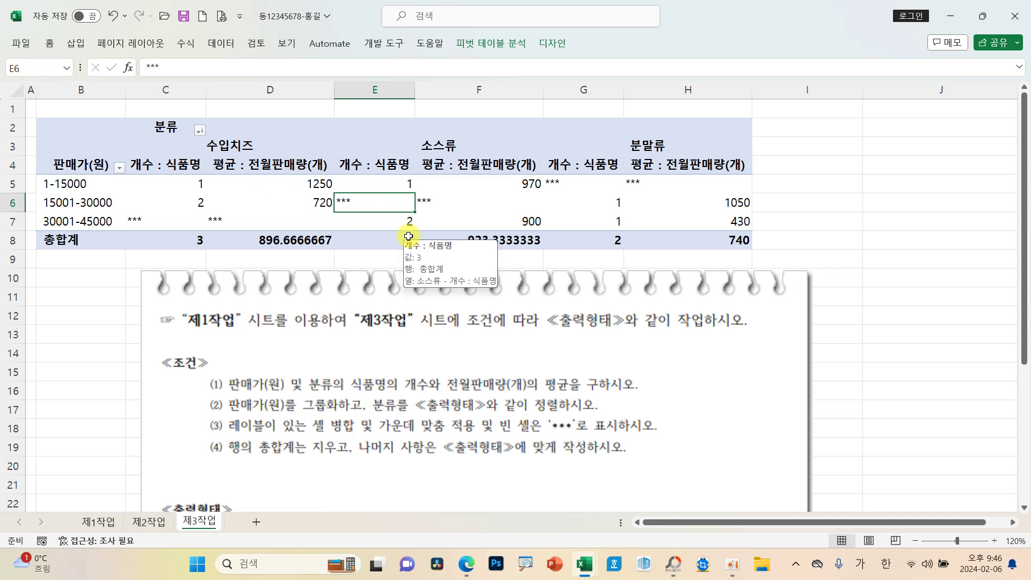
left_click_drag(352, 436, 527, 462)
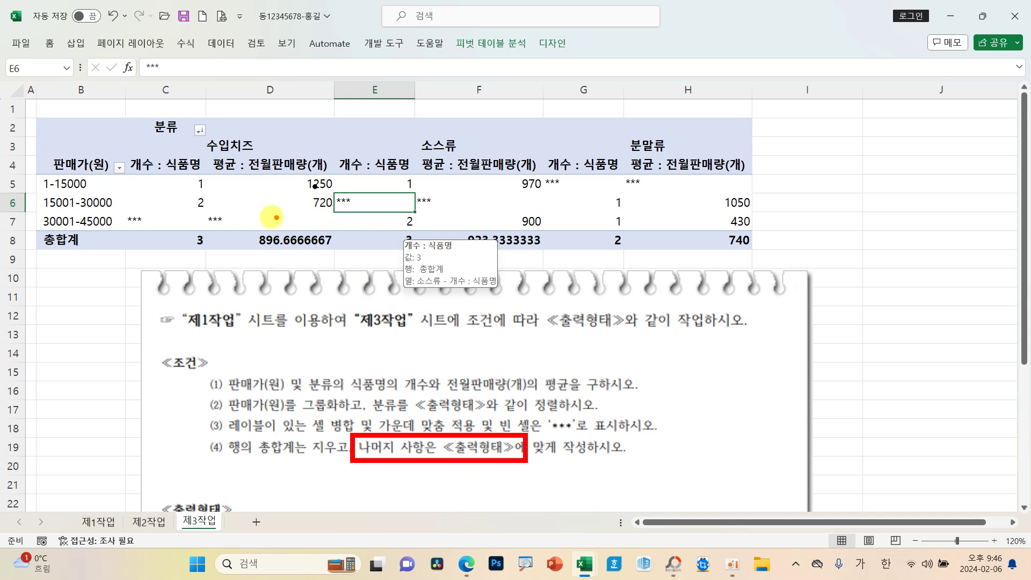
left_click_drag(199, 225, 224, 226)
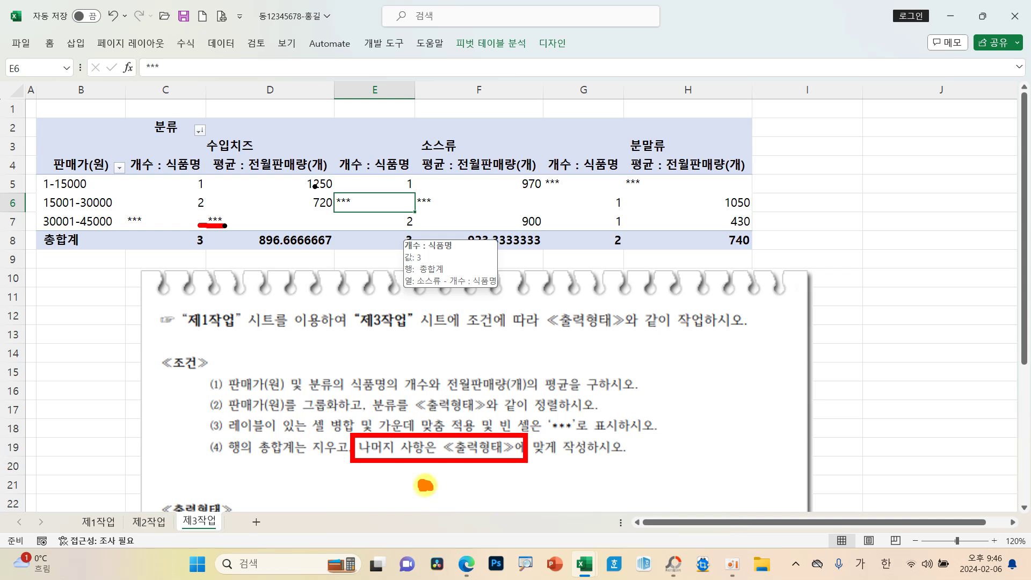
left_click_drag(425, 485, 428, 500)
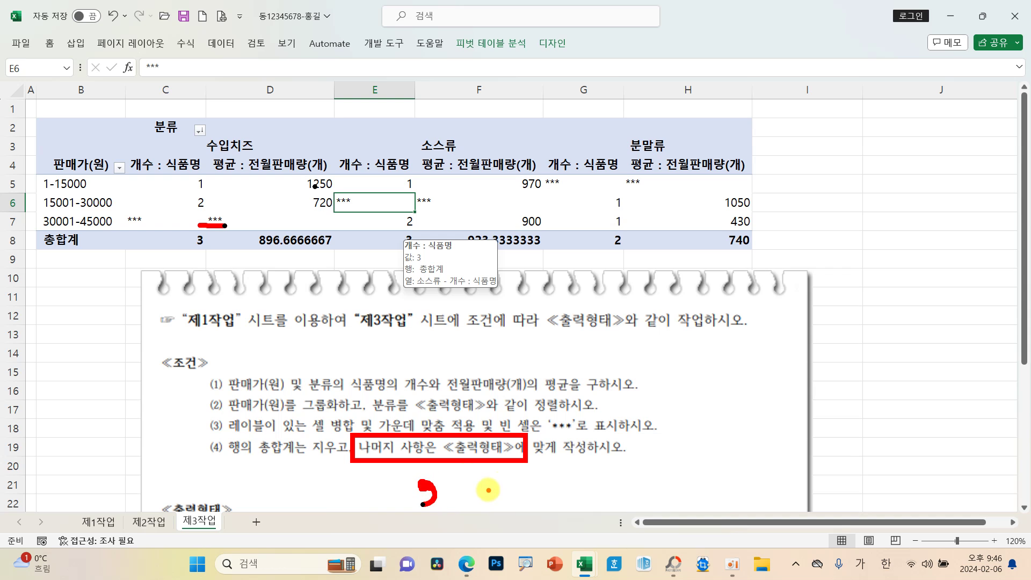
Center the pivot table values in C5:H8 and apply the comma number style to them.
left_click_drag(150, 184, 680, 246)
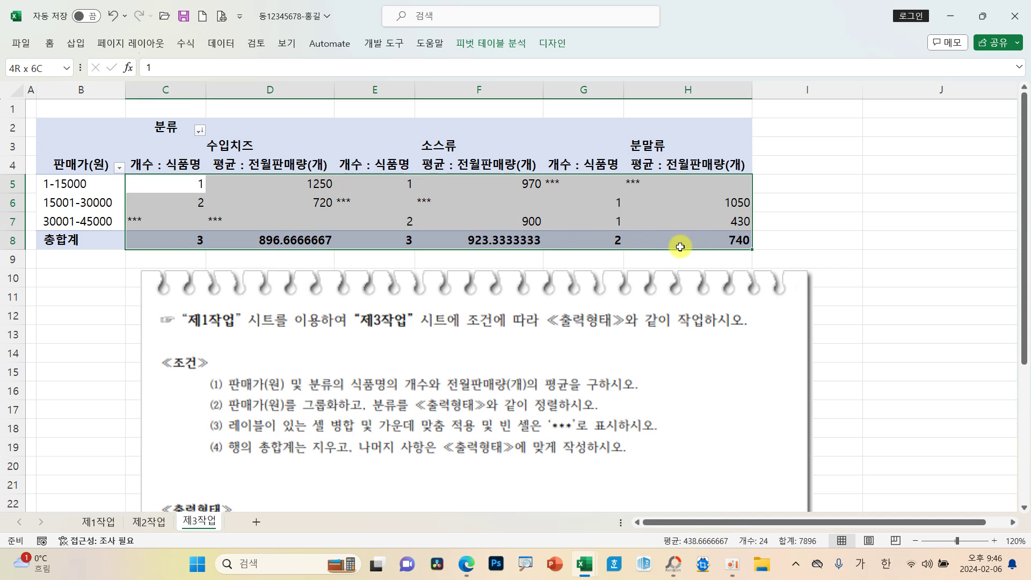
left_click(50, 44)
left_click(328, 90)
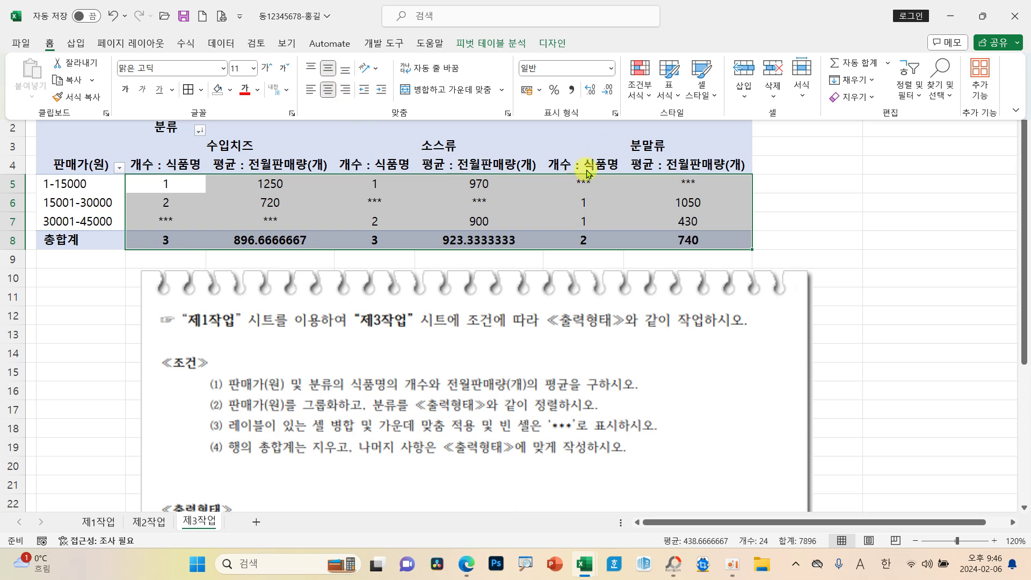
left_click(571, 90)
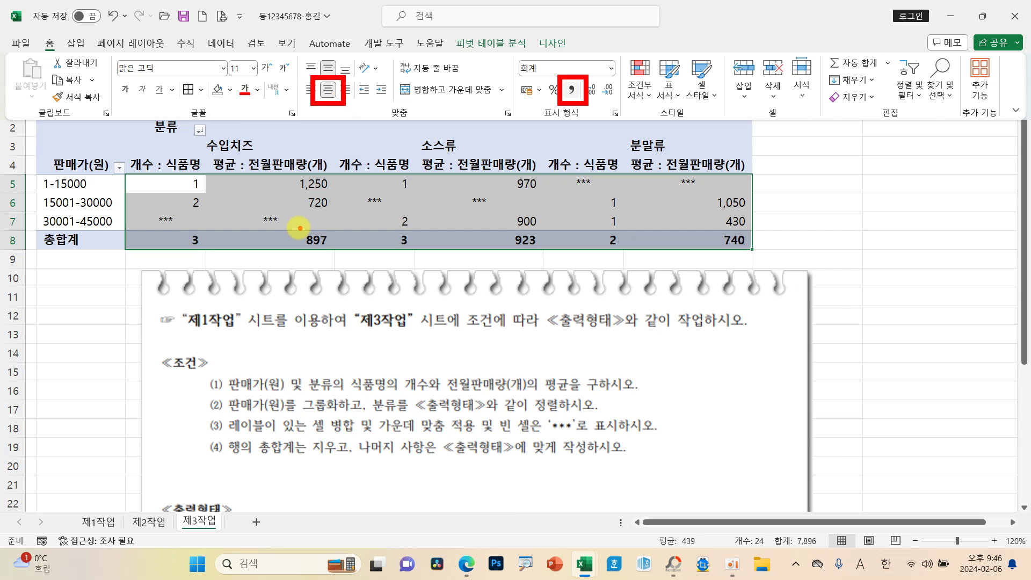
left_click(302, 228)
Compare the pivot table with the 출력형태 sample, and place the instructions picture directly below the pivot table.
left_click_drag(465, 366, 744, 194)
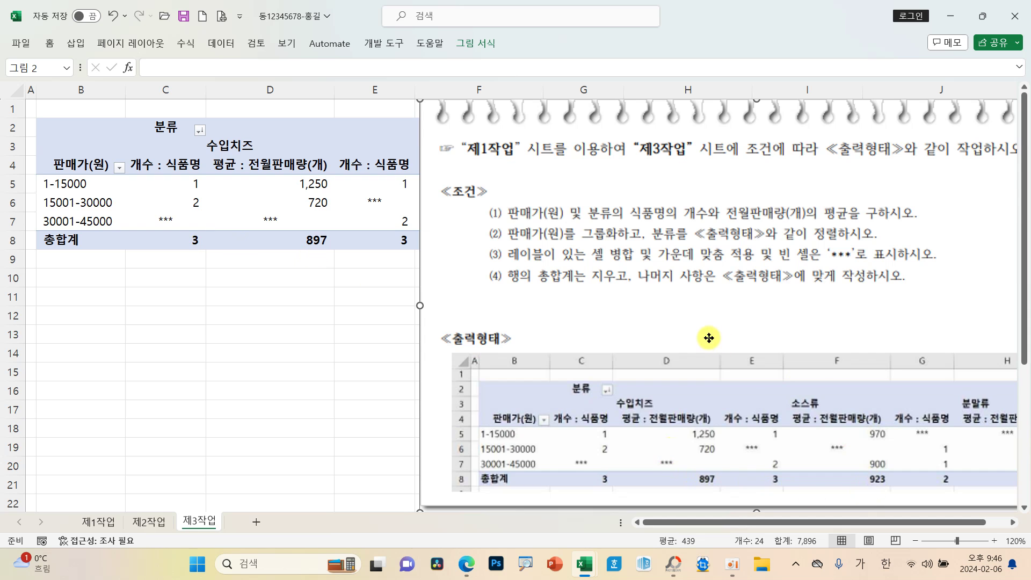
left_click_drag(709, 338, 445, 292)
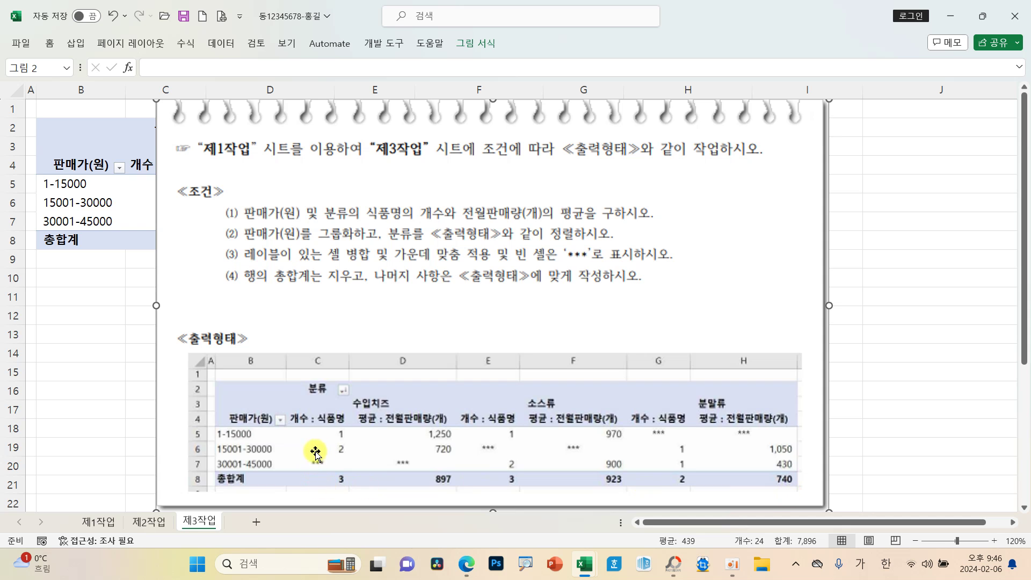
left_click_drag(415, 437, 363, 404)
scroll(849, 396, "up", 1)
left_click_drag(644, 380, 618, 334)
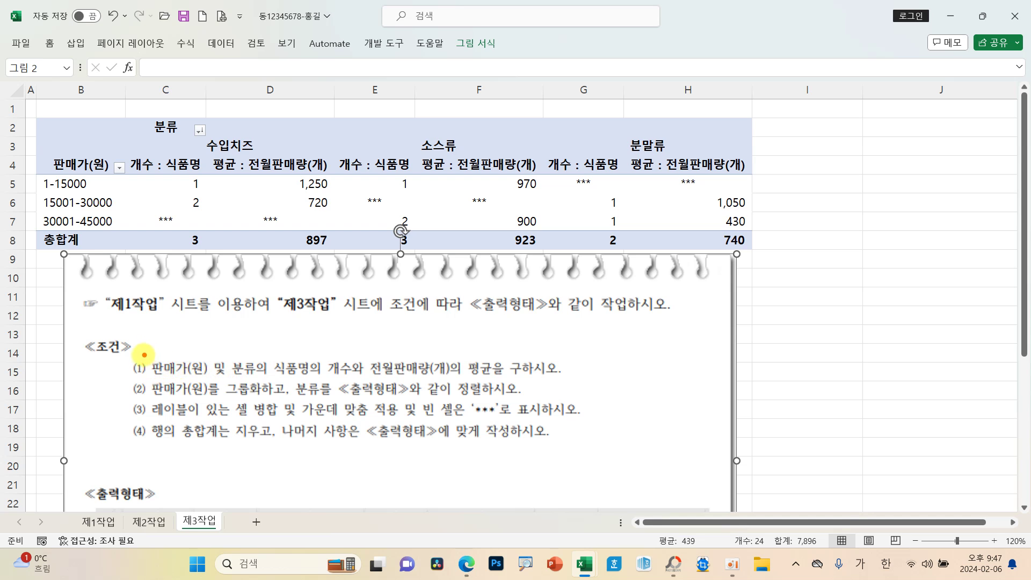
Save the workbook with the finished pivot table.
mouse_move(142, 355)
left_mouse_down()
mouse_move(205, 381)
mouse_move(507, 383)
left_mouse_up()
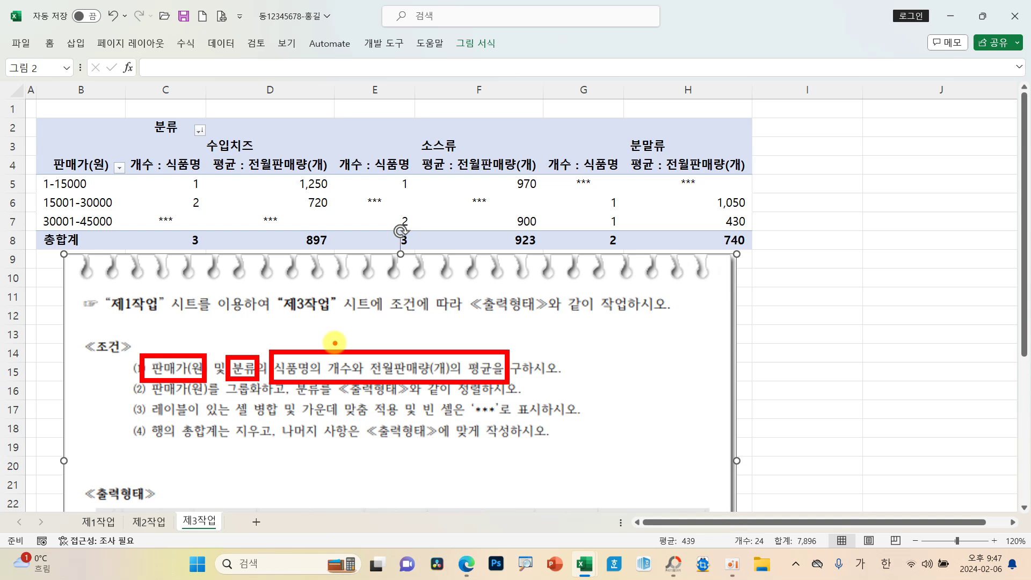
key("Escape")
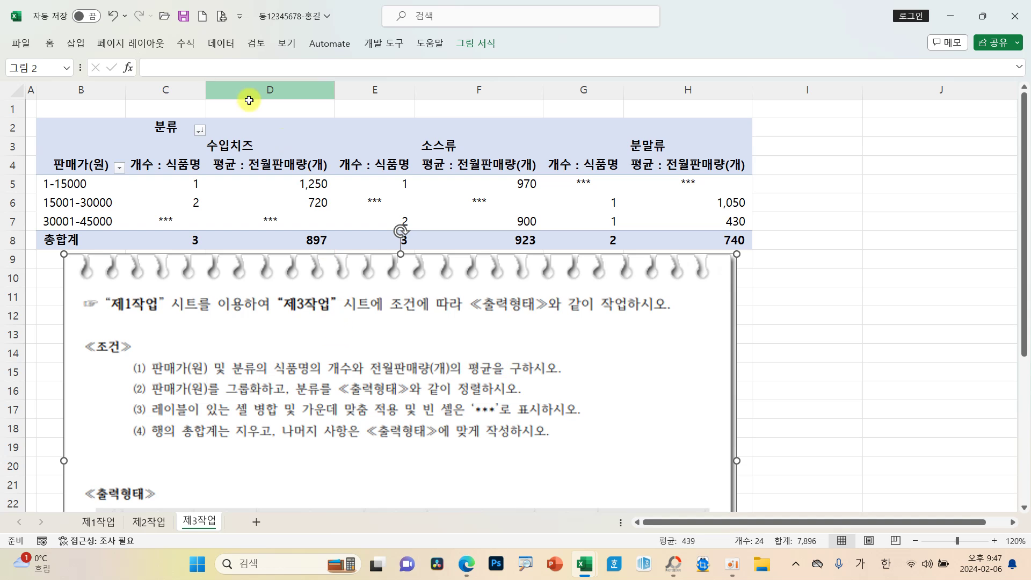
left_click(184, 16)
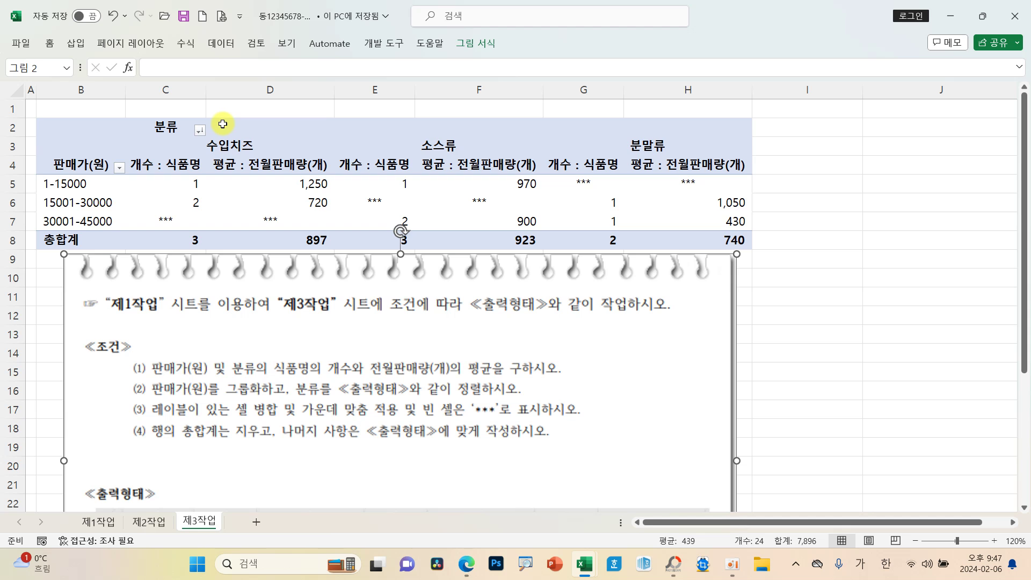
Paste the copied 출력형태 chart sample into the 제1작업 sheet and place it beside the title and data table.
left_click(112, 529)
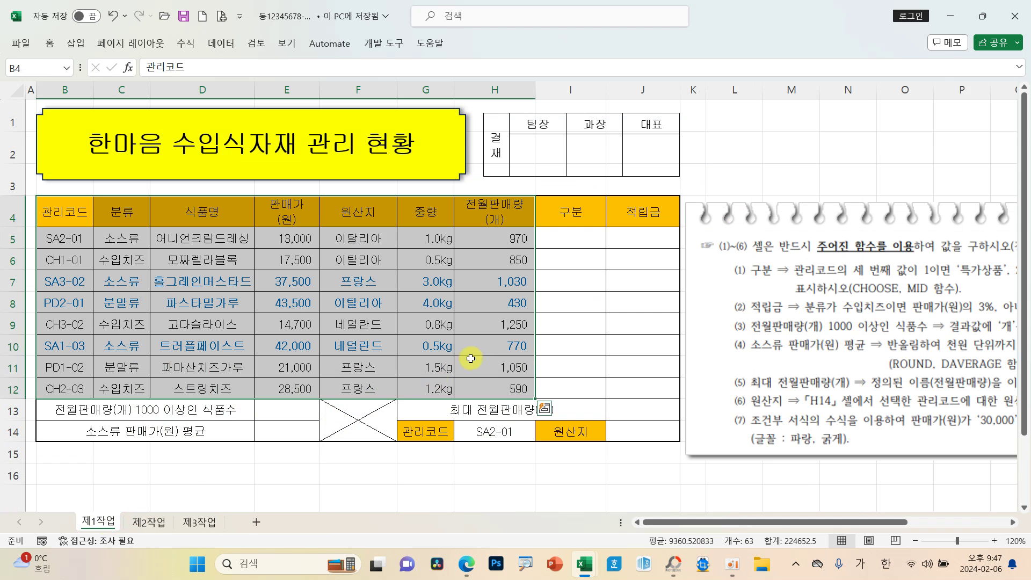
left_click(496, 324)
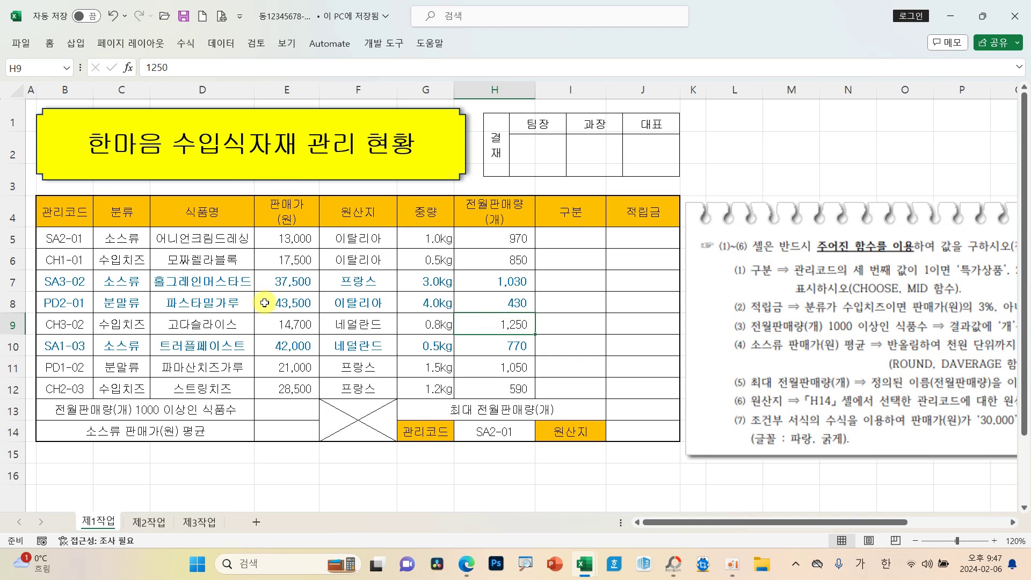
key("ctrl+v")
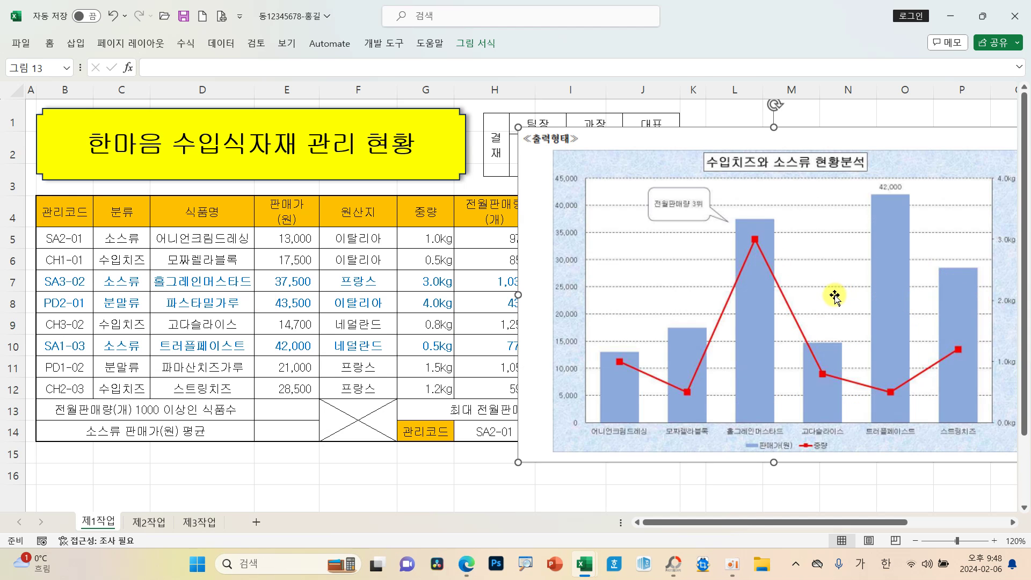
left_click_drag(836, 266, 801, 237)
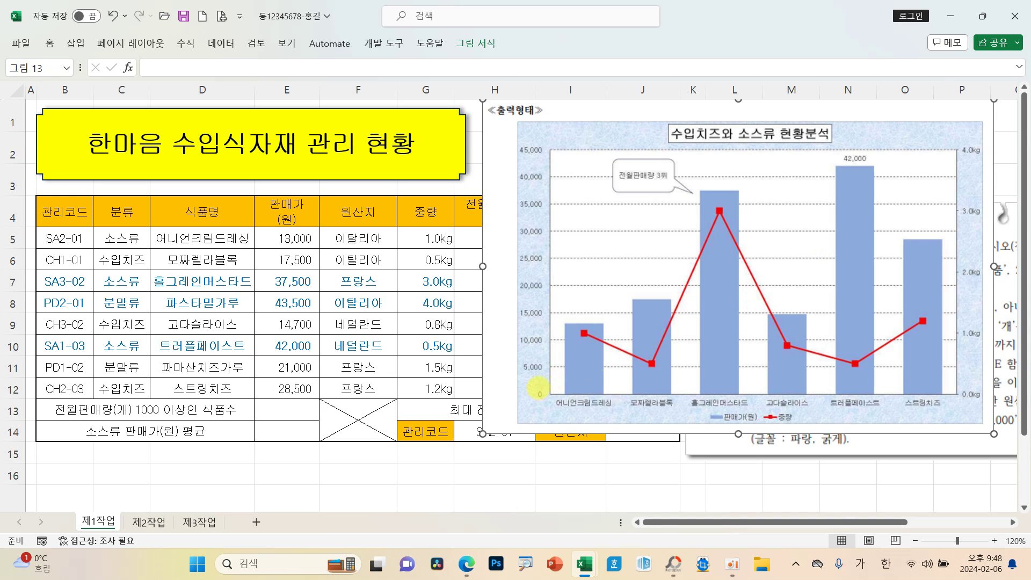
mouse_move(538, 386)
left_mouse_down()
mouse_move(718, 412)
mouse_move(959, 413)
left_mouse_up()
left_click_drag(691, 425, 807, 425)
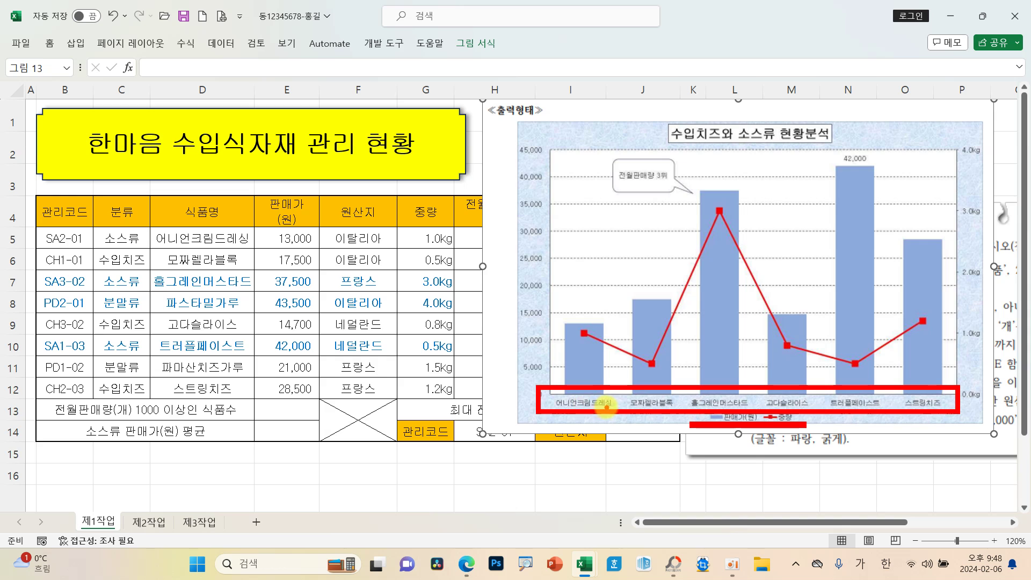
left_click_drag(173, 200, 230, 225)
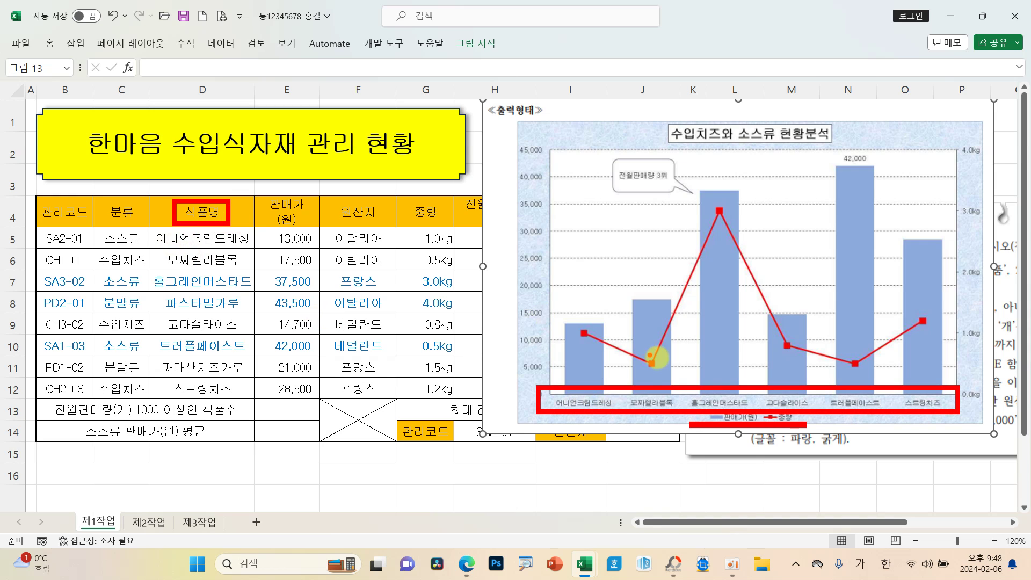
left_click_drag(259, 201, 308, 225)
left_click_drag(398, 200, 447, 226)
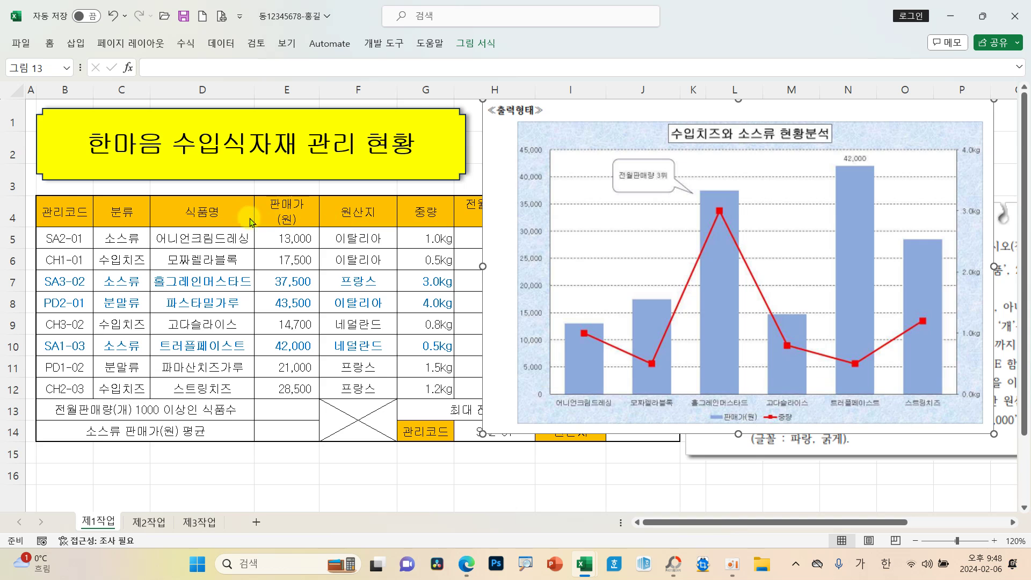
key("Escape")
Insert a 2-D clustered column chart from the 식품명, 판매가(원) and 중량 columns, rows 4 to 12.
mouse_move(223, 215)
left_mouse_down()
mouse_move(218, 385)
mouse_move(276, 385)
left_mouse_up()
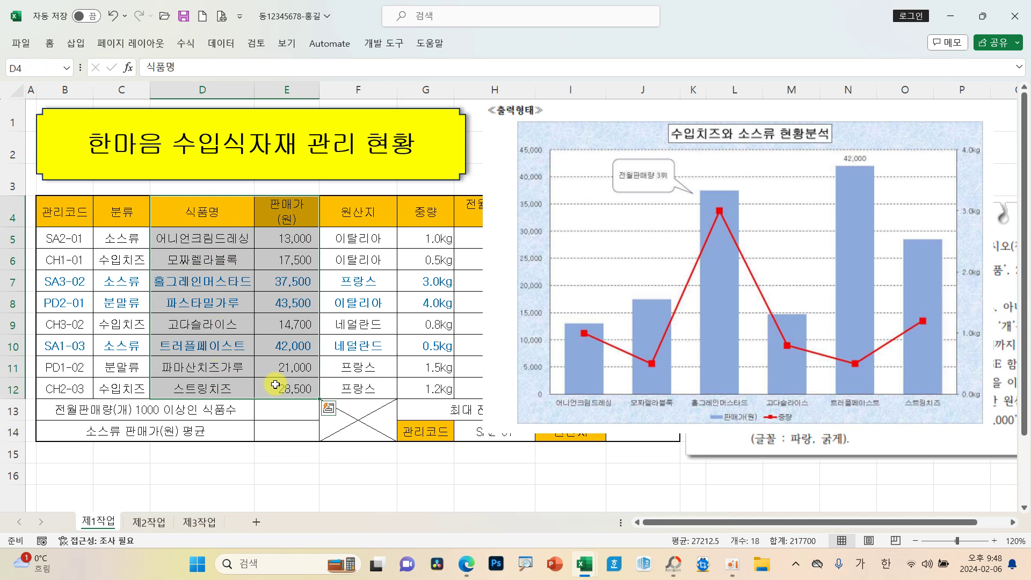
left_click(425, 219, "ctrl")
left_click_drag(425, 219, 416, 385)
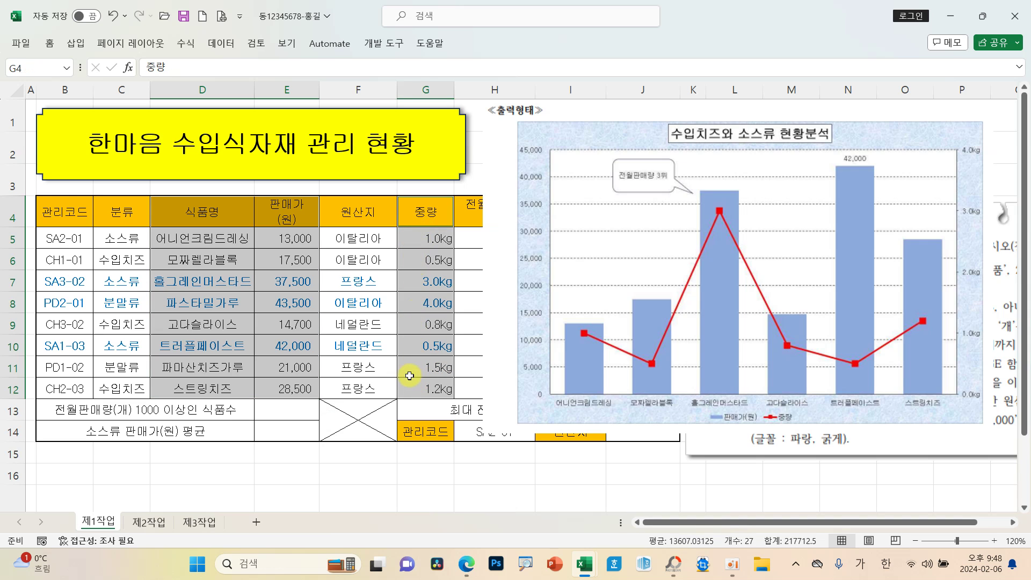
left_click(76, 43)
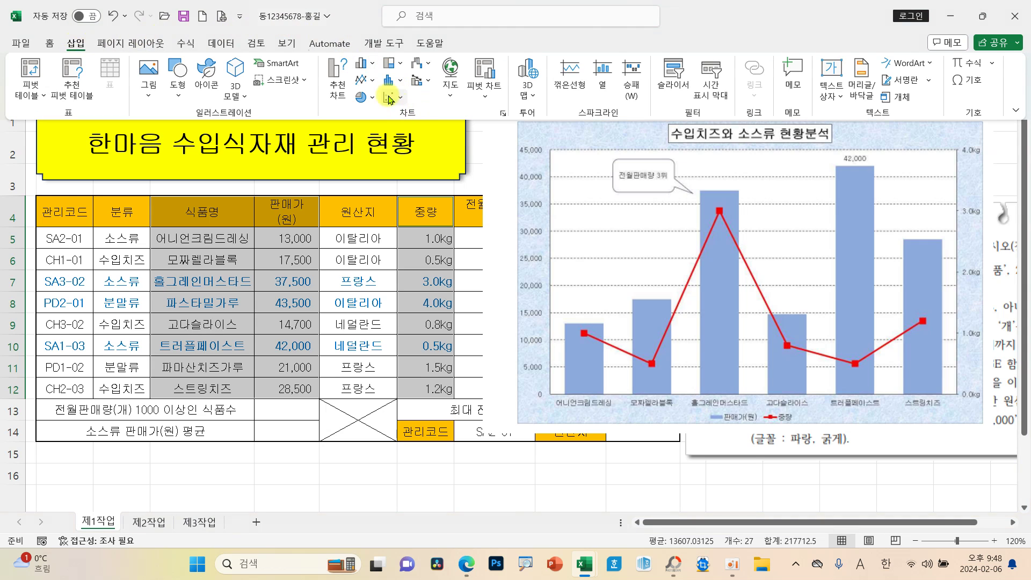
left_click(364, 64)
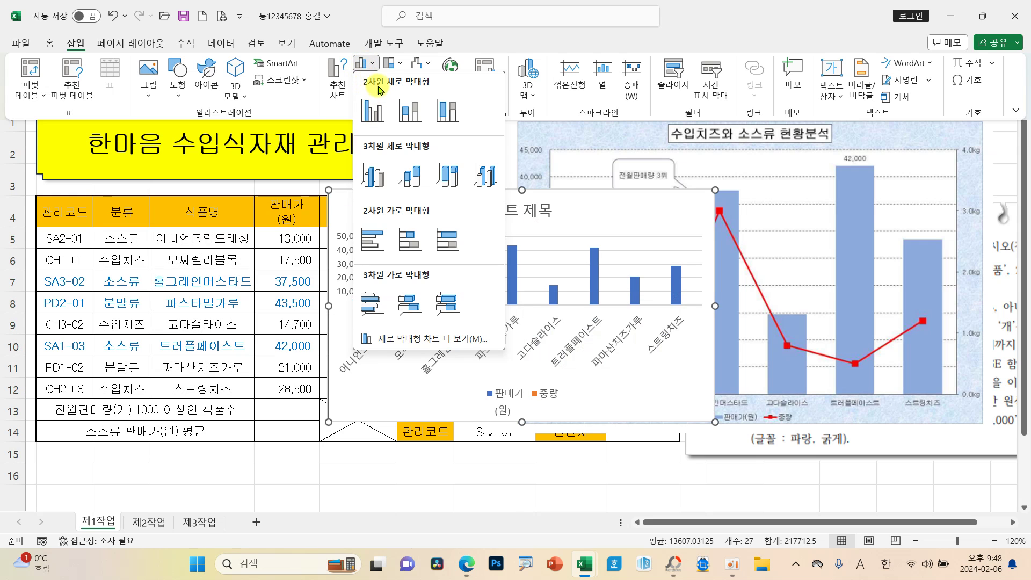
left_click(374, 113)
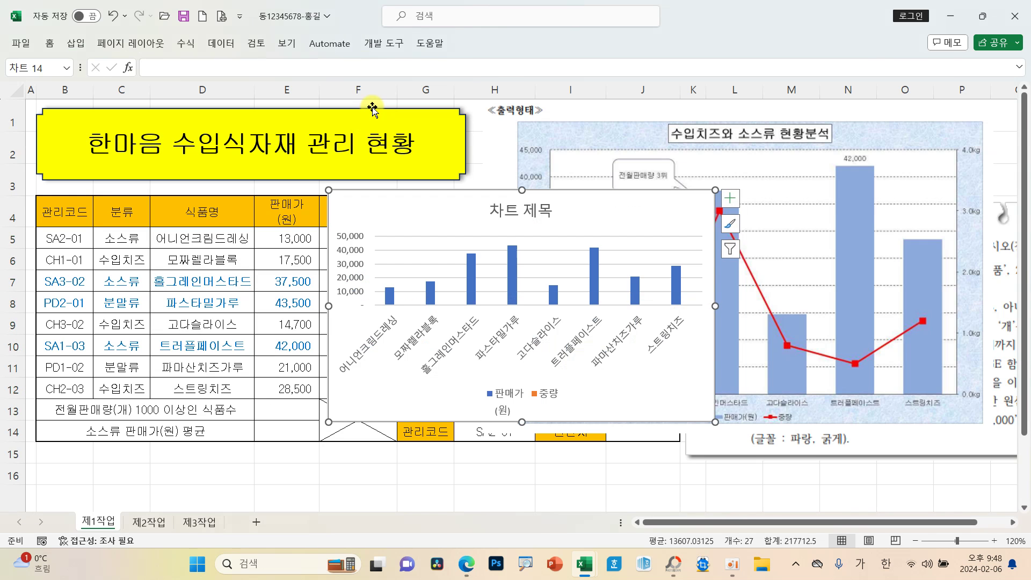
Move the new chart over the data table so that it and its filter list stay clear of the sample chart.
left_click_drag(468, 202, 239, 233)
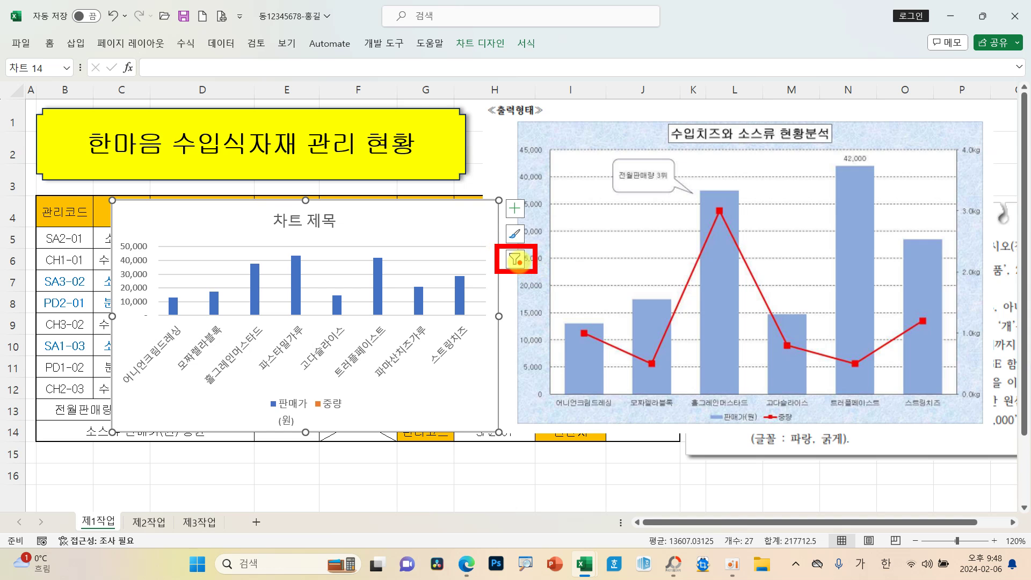
left_click(515, 261)
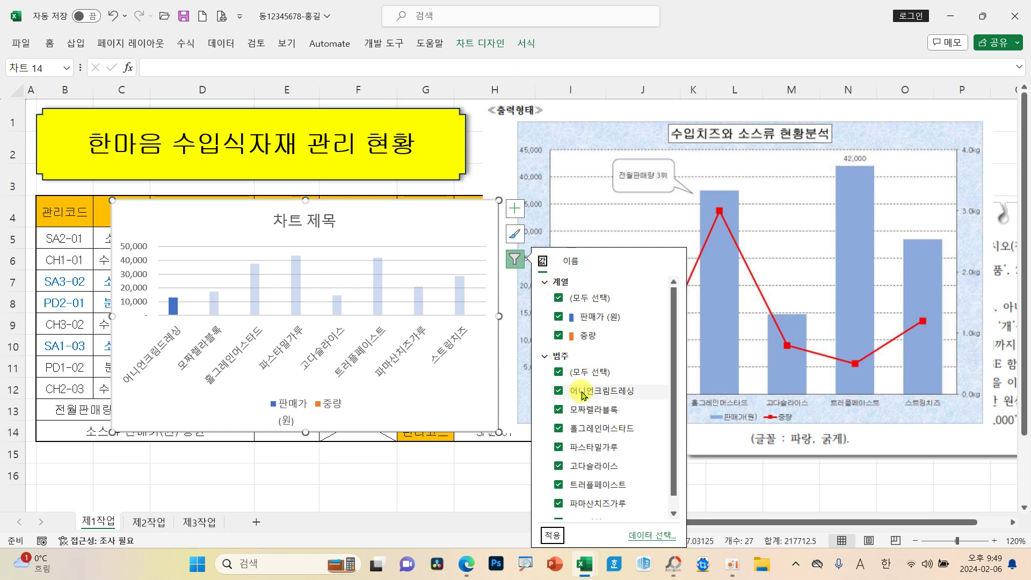
left_click(456, 221)
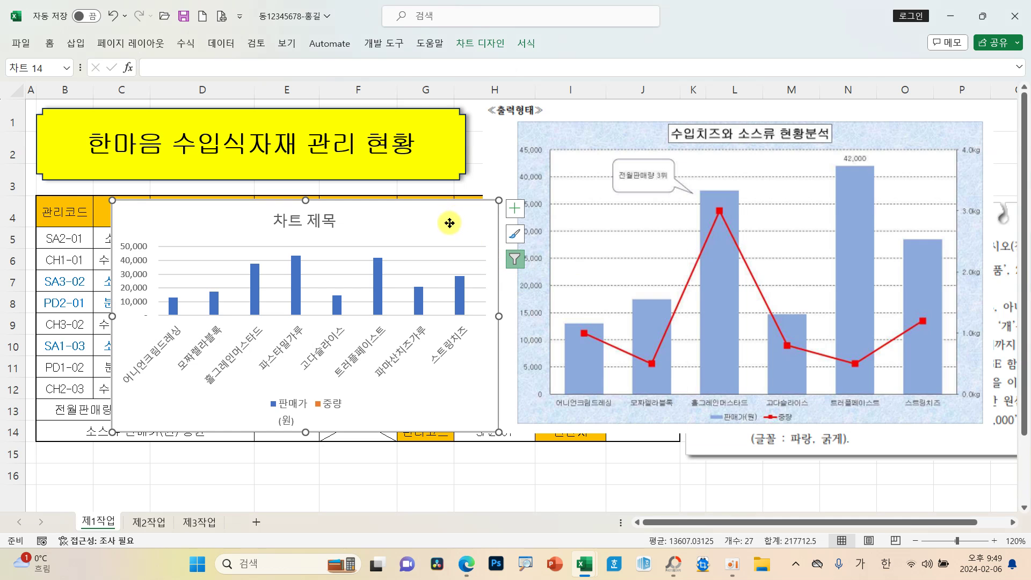
left_click_drag(450, 222, 364, 224)
Filter 파스타밀가루 and 파마산치즈가루 out of the chart's categories, and reposition the chart just beside the sample chart.
left_click(429, 261)
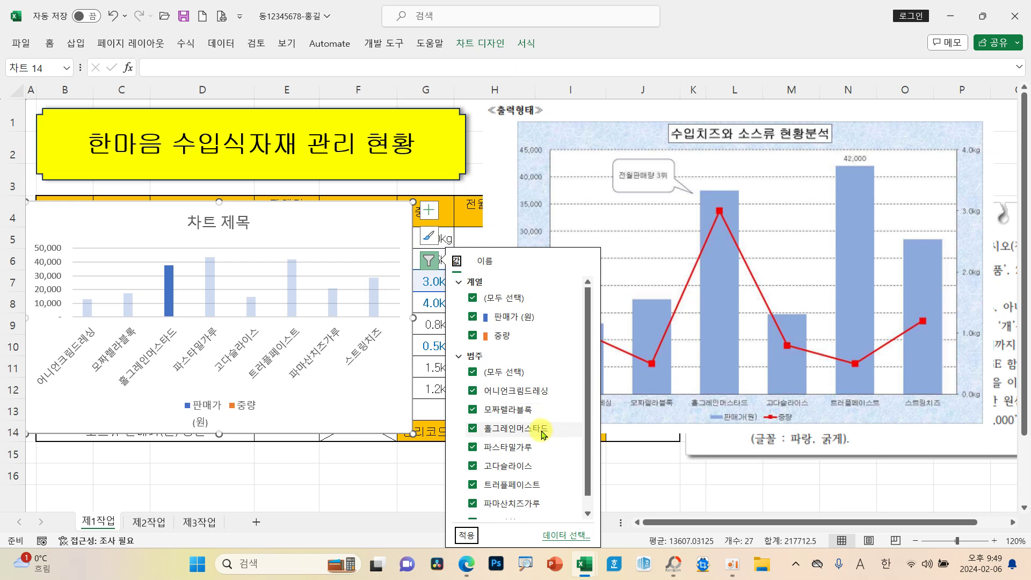
left_click(472, 449)
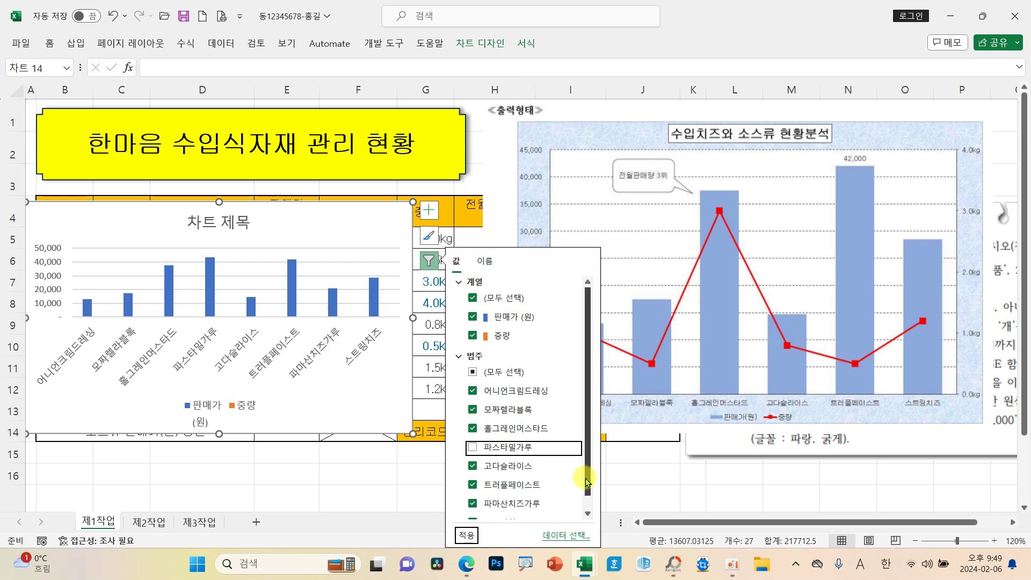
scroll(576, 491, "down", 1)
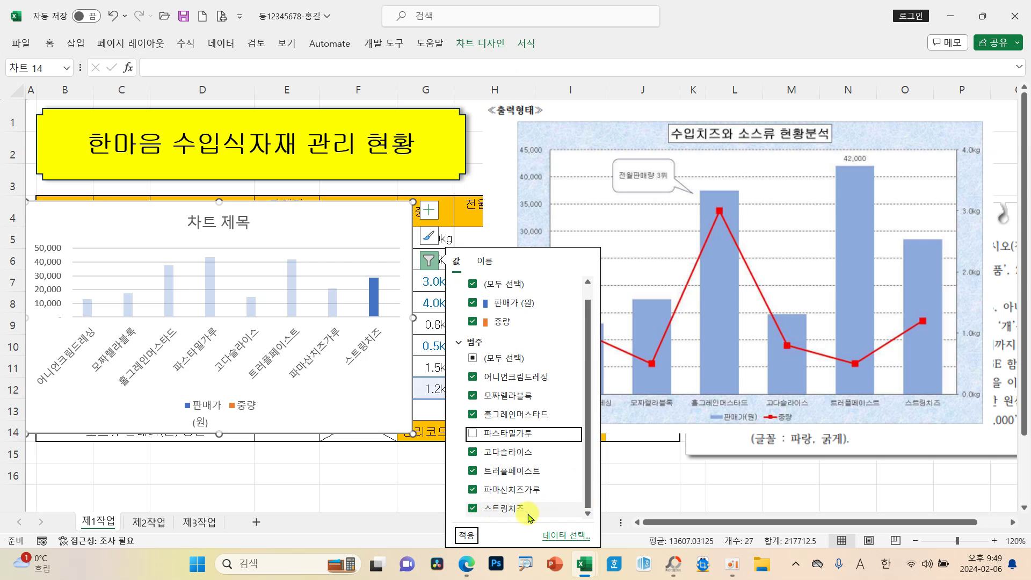
left_click(473, 490)
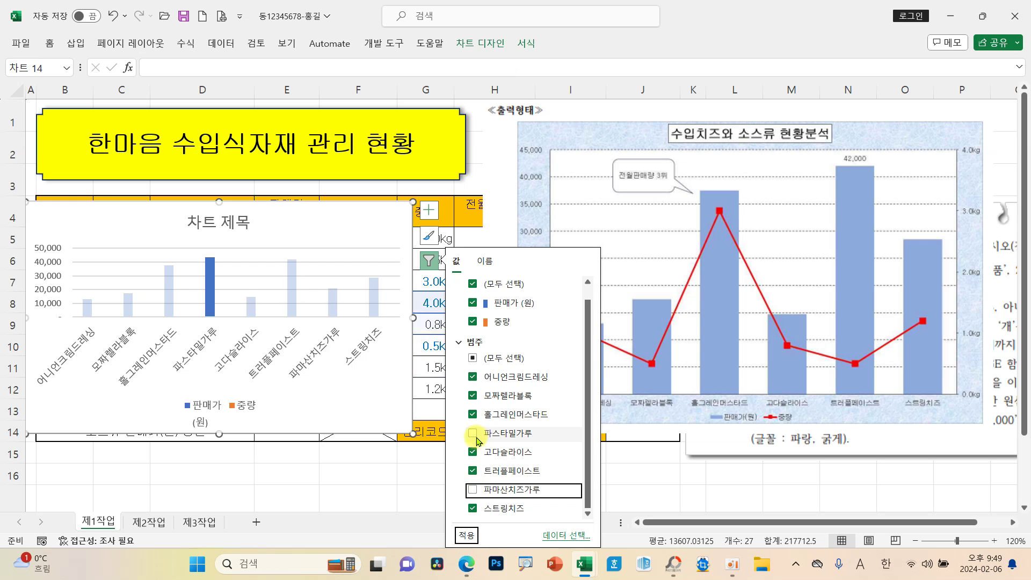
left_click(466, 536)
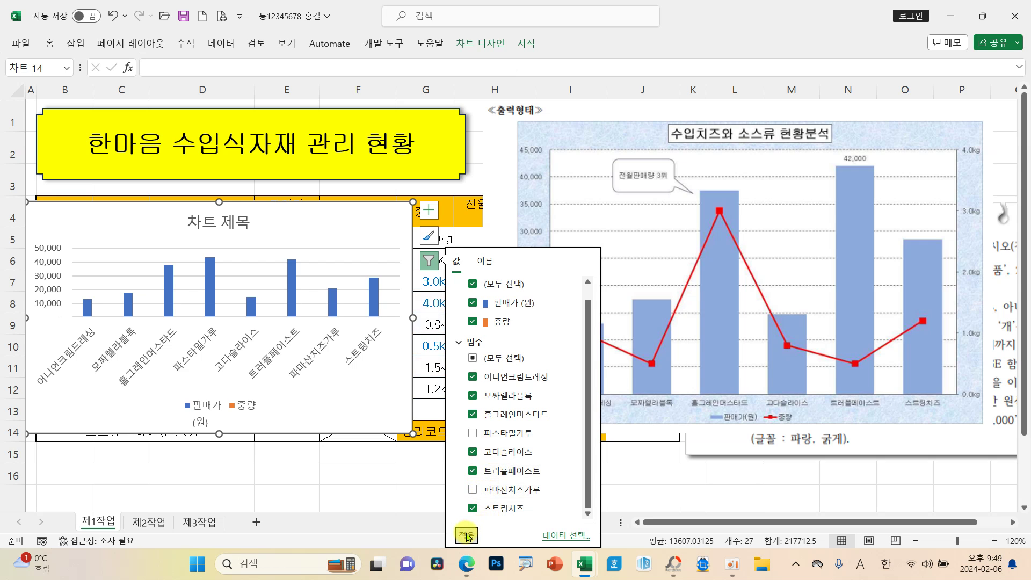
left_click(398, 223)
left_click_drag(395, 223, 465, 225)
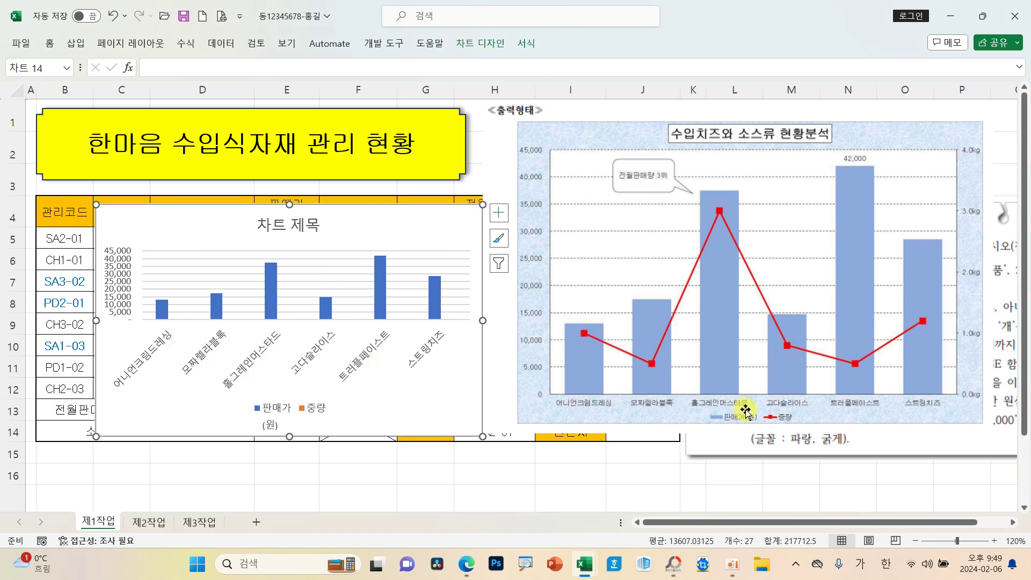
left_click_drag(425, 232, 446, 231)
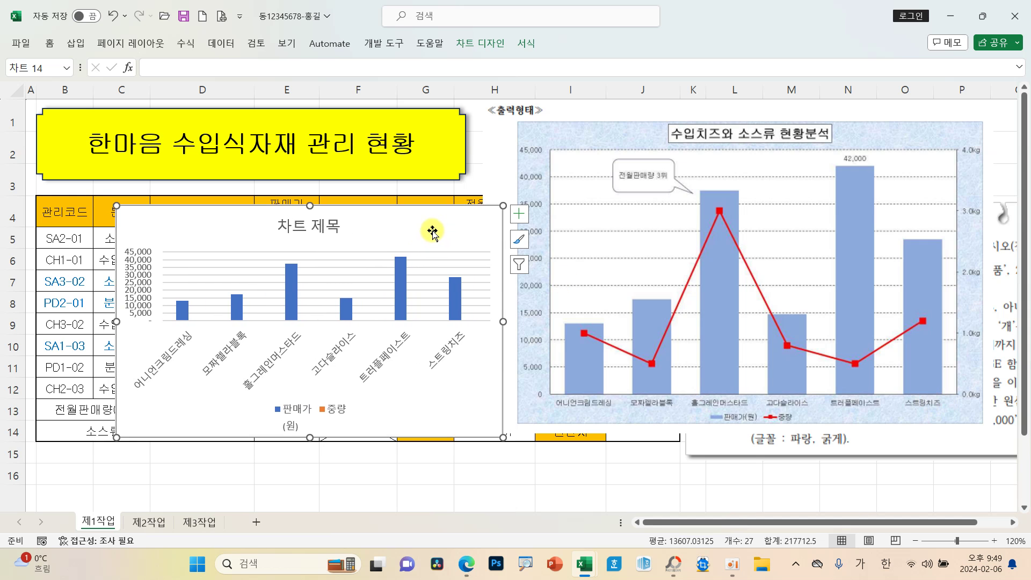
Move the column chart to a new chart sheet named 제4작업.
left_click(471, 48)
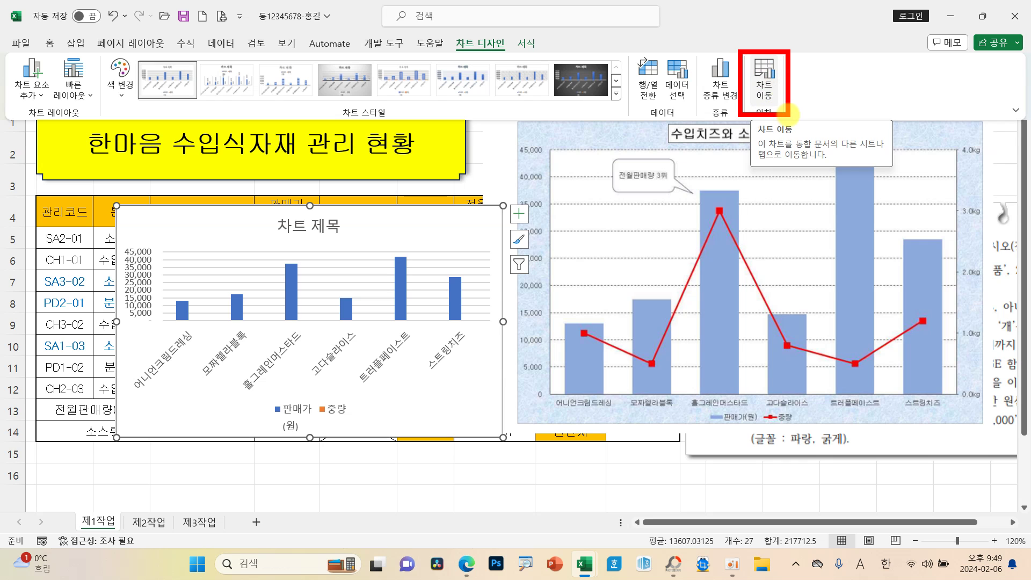
left_click(764, 88)
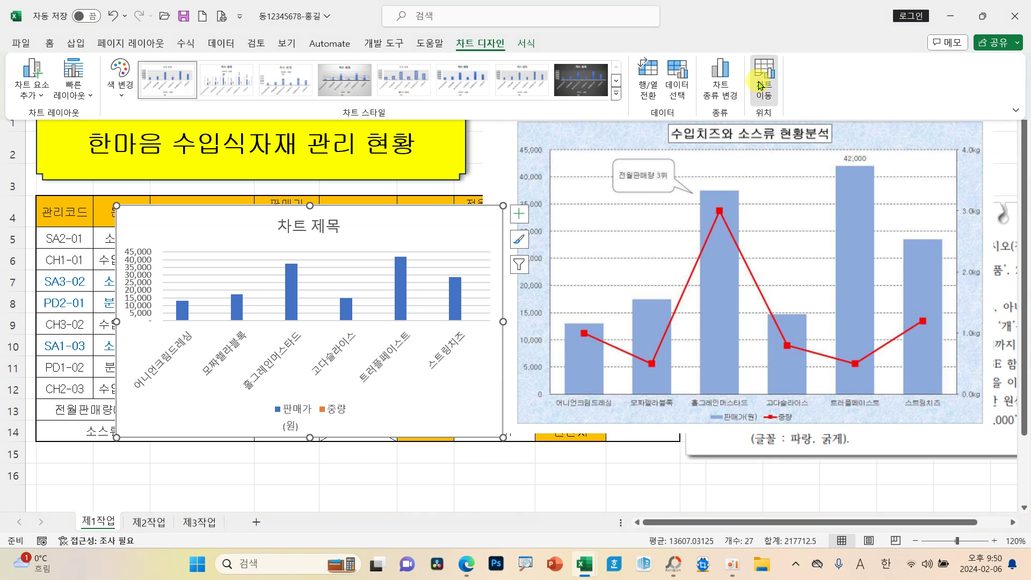
left_click(762, 86)
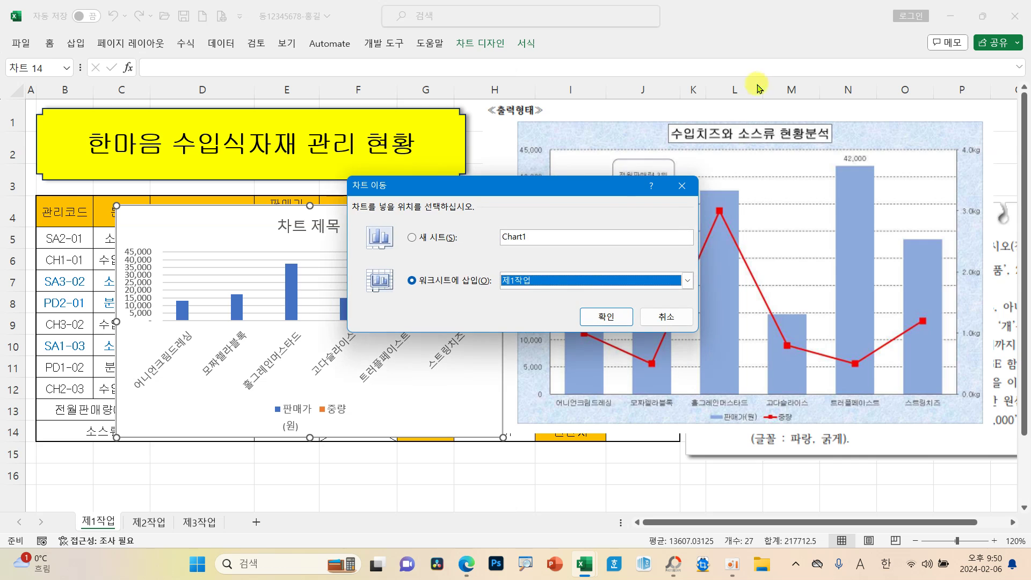
left_click(444, 238)
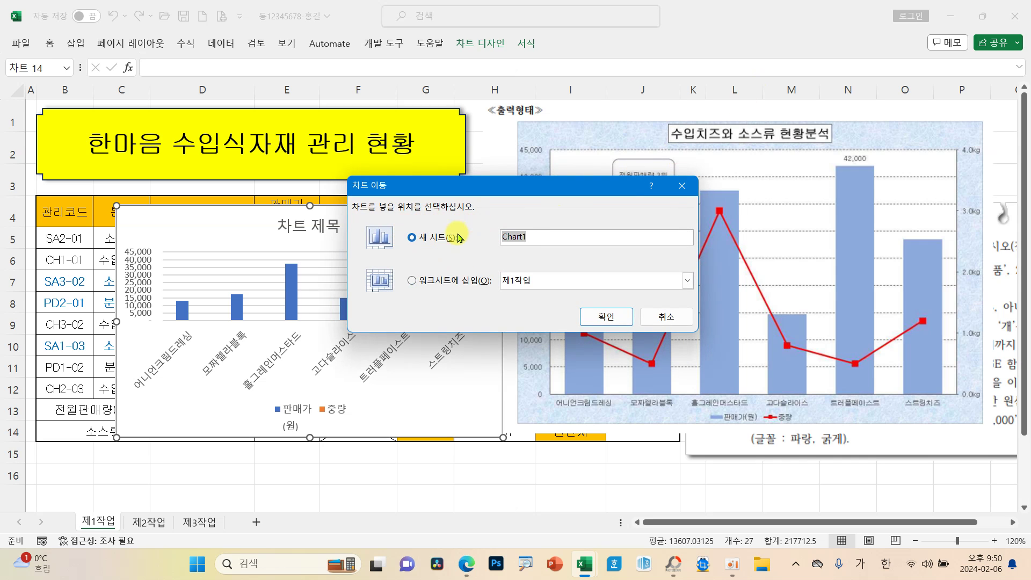
type("ㅈ")
type("업")
left_click(610, 316)
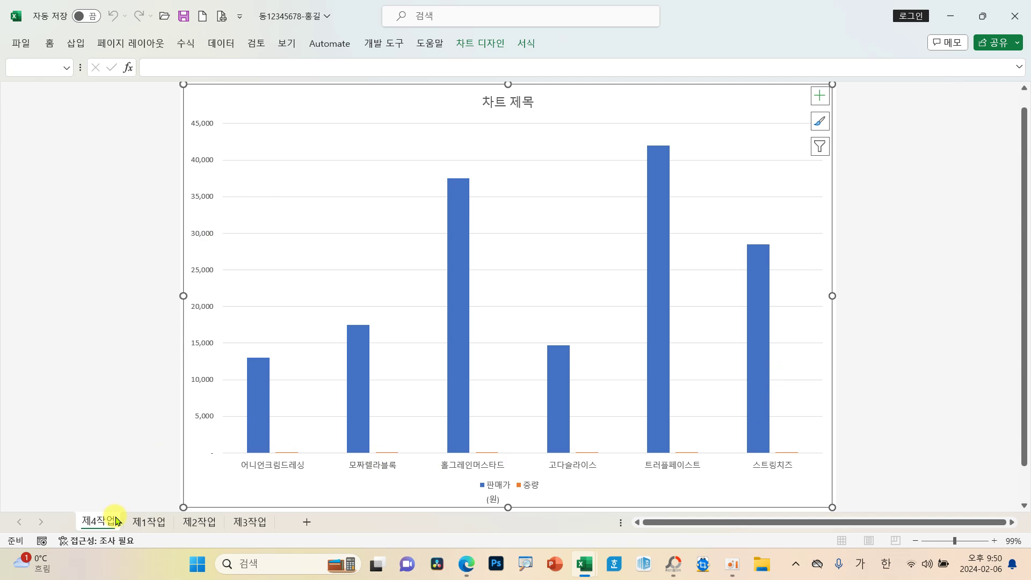
Reorder the sheets so that 제4작업 comes after 제3작업.
mouse_move(65, 507)
left_mouse_down()
mouse_move(132, 533)
mouse_move(218, 465)
mouse_move(275, 510)
left_mouse_up()
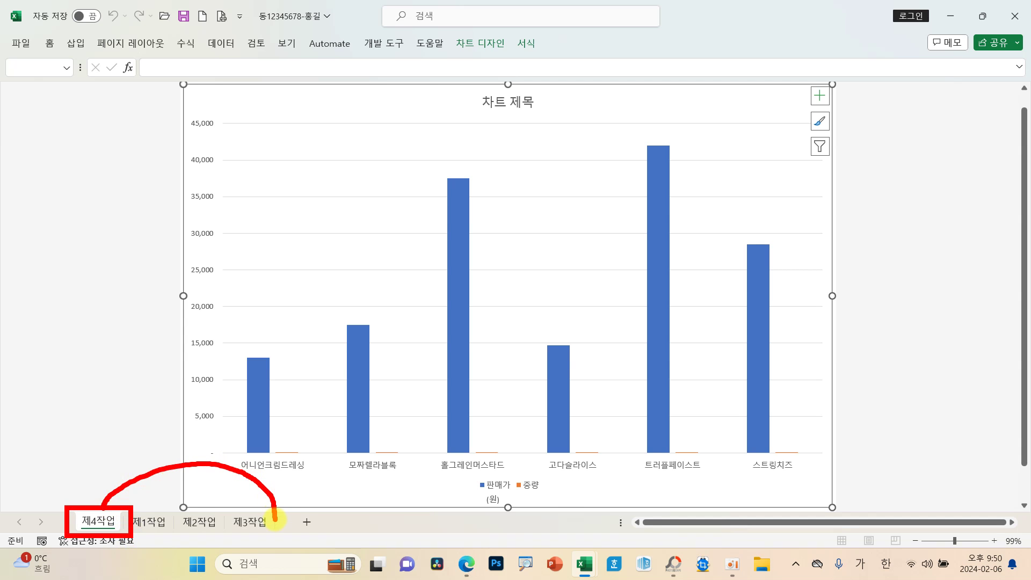
key("Escape")
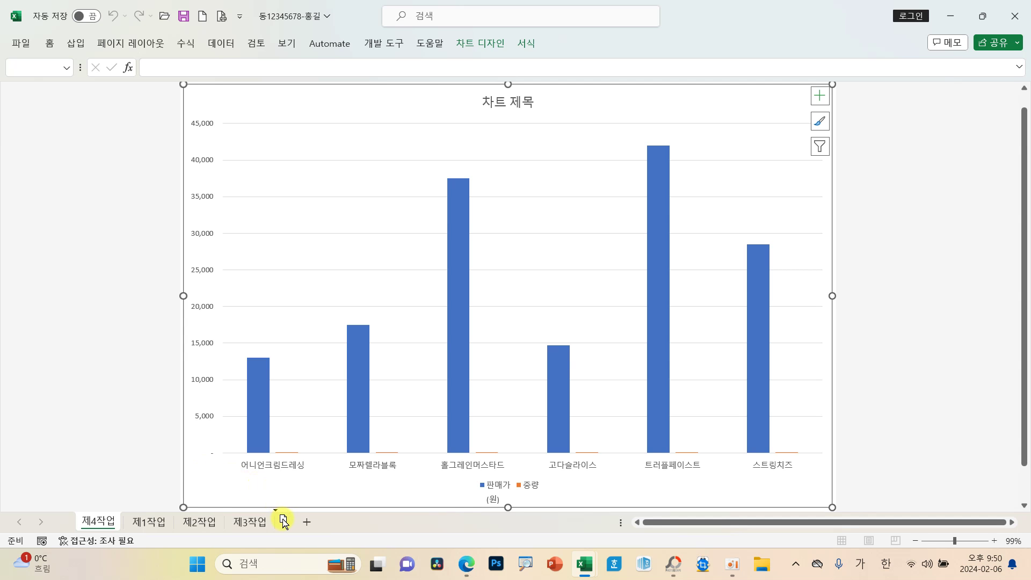
left_click_drag(284, 521, 285, 524)
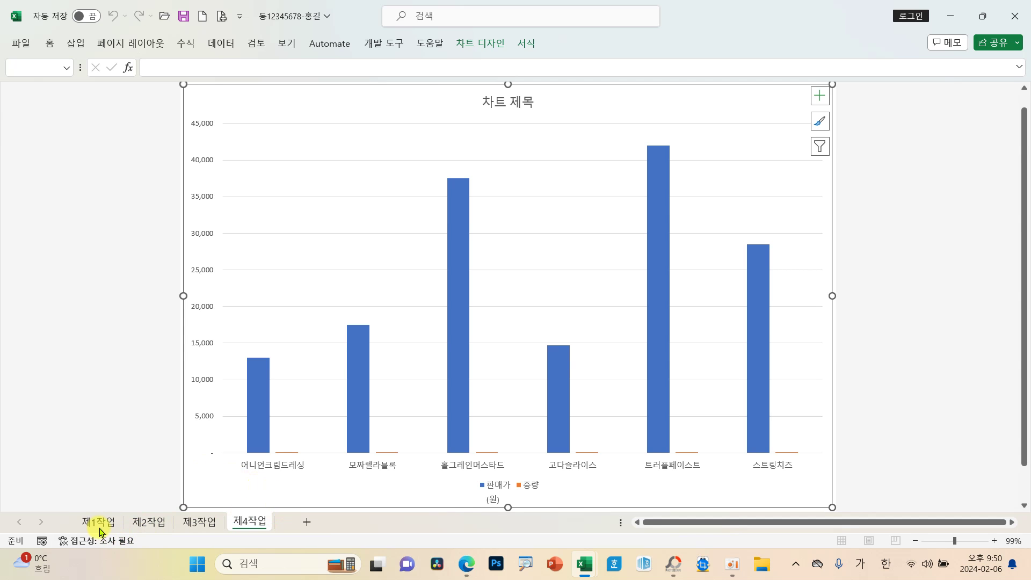
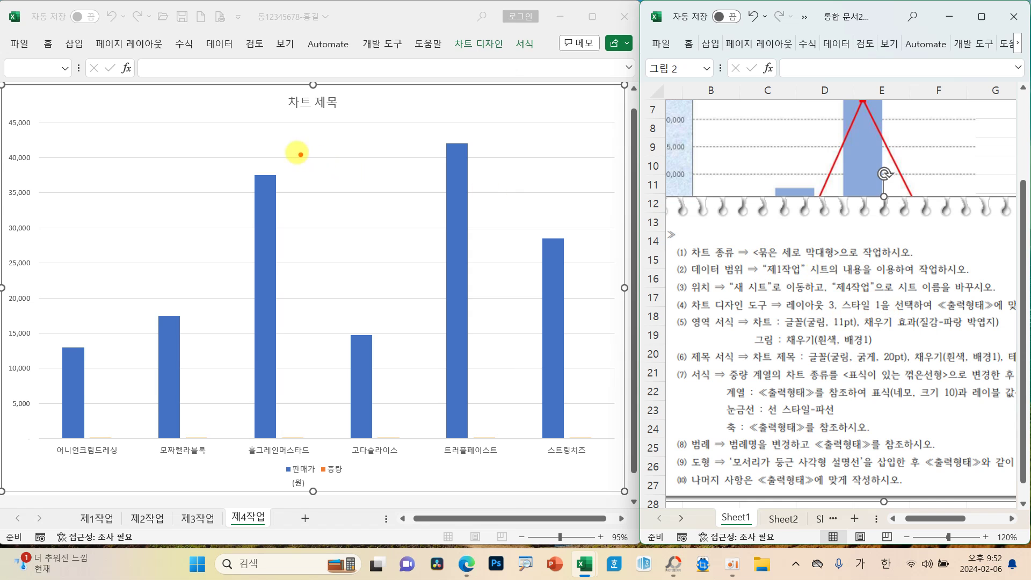
Apply quick layout 레이아웃 3 and chart style 스타일 1 to the 제4작업 chart.
left_click(196, 101)
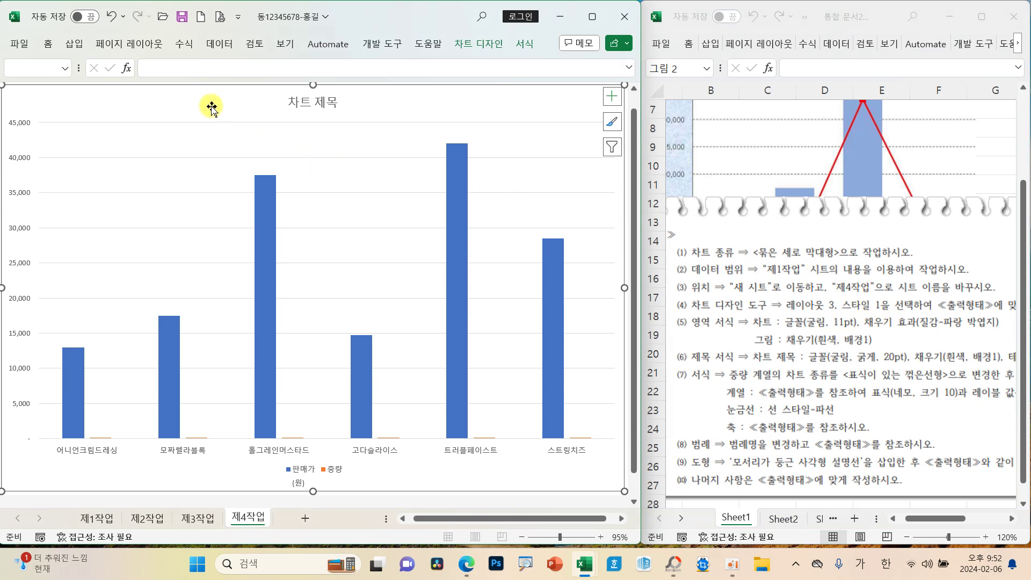
left_click(463, 51)
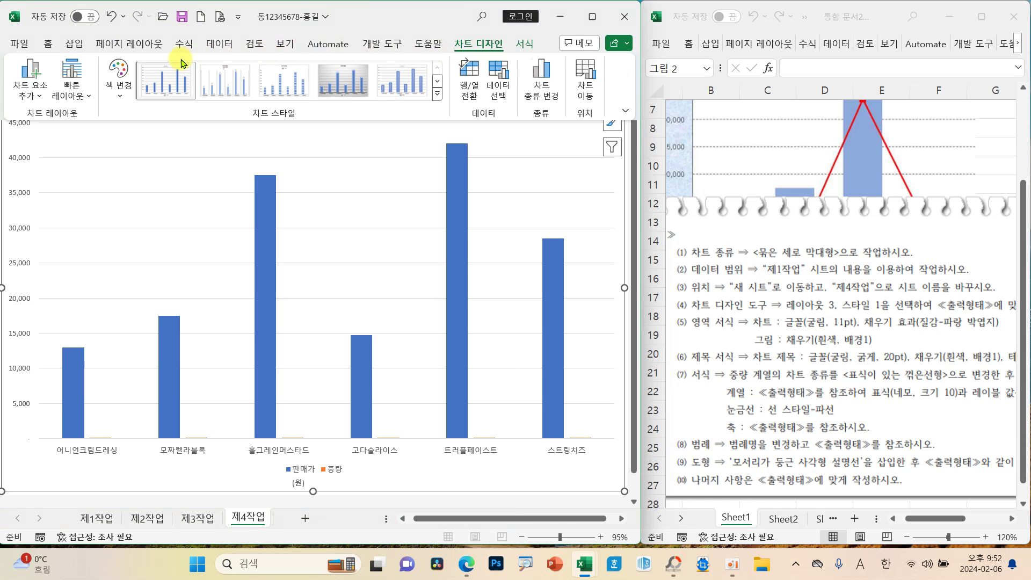
left_click(71, 88)
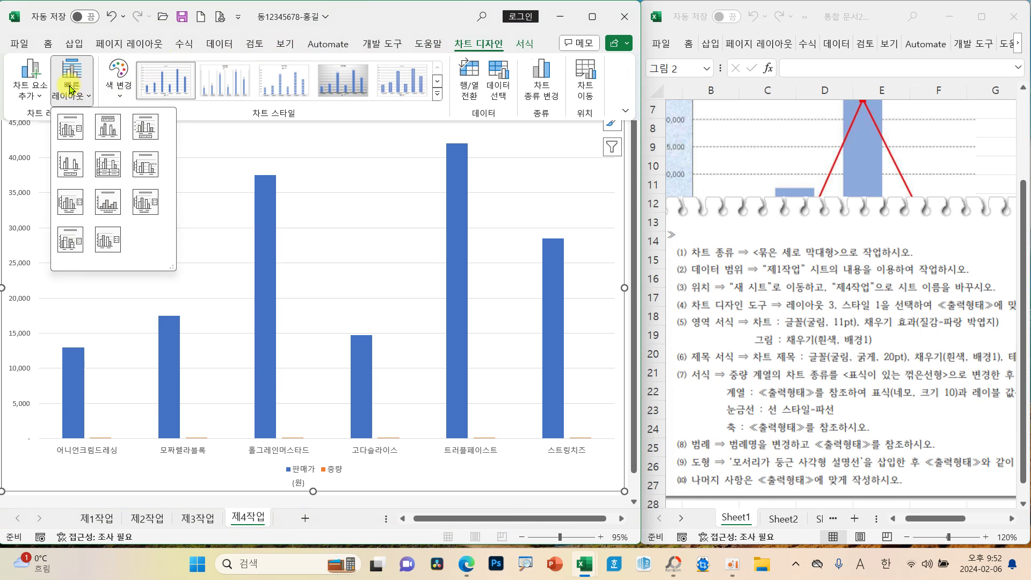
left_click(144, 127)
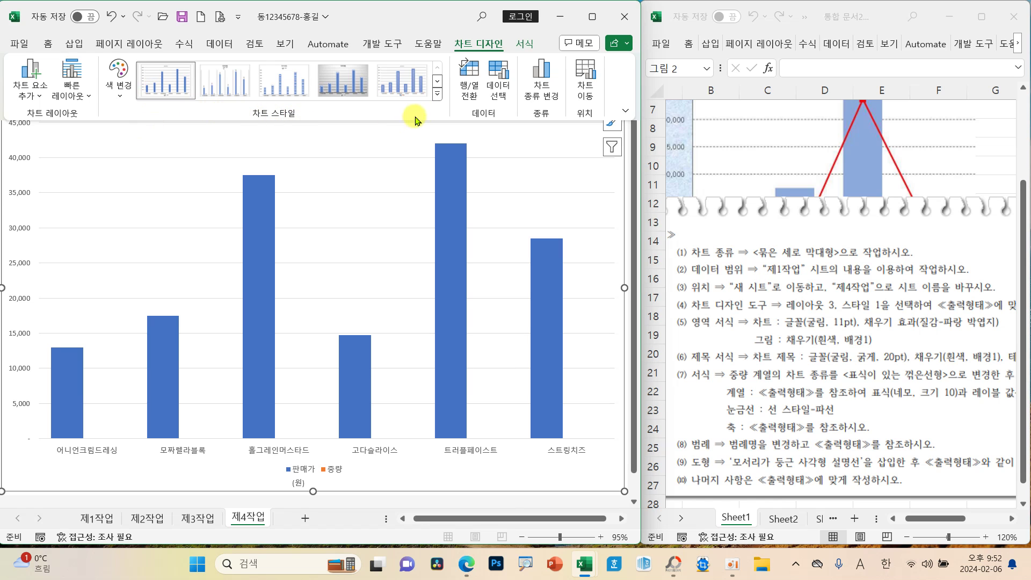
left_click(438, 94)
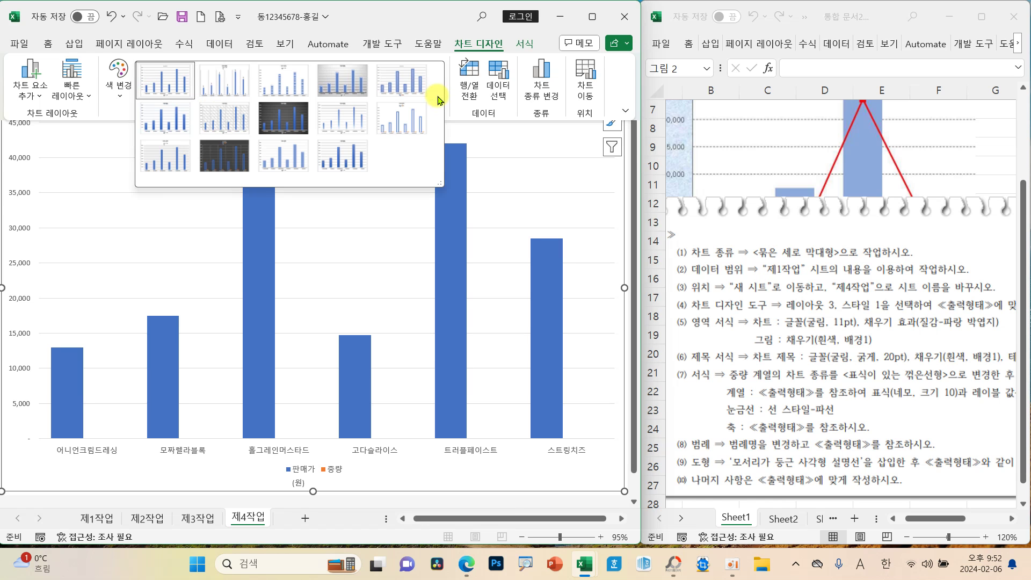
left_click(179, 80)
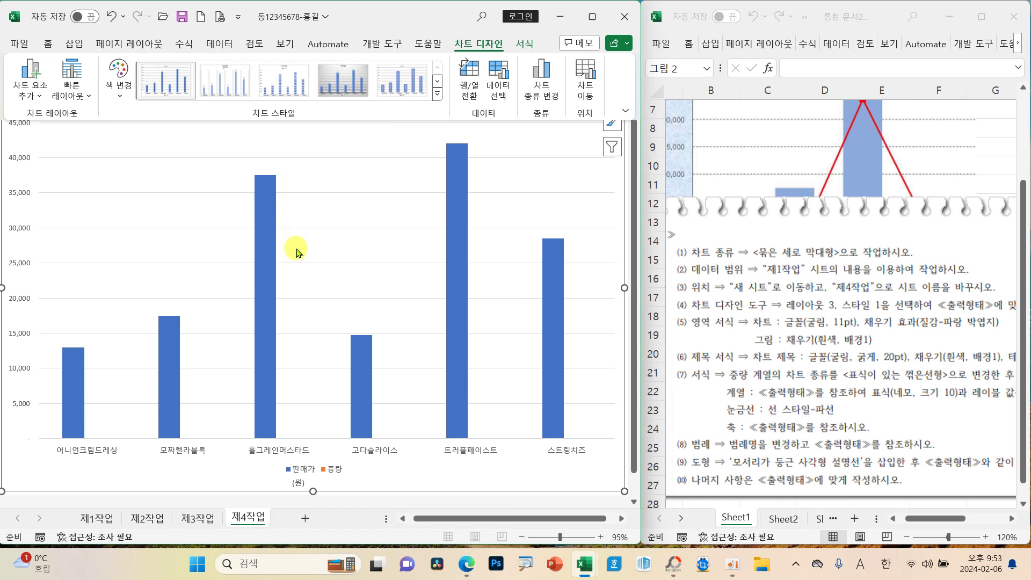
scroll(296, 254, "up", 1)
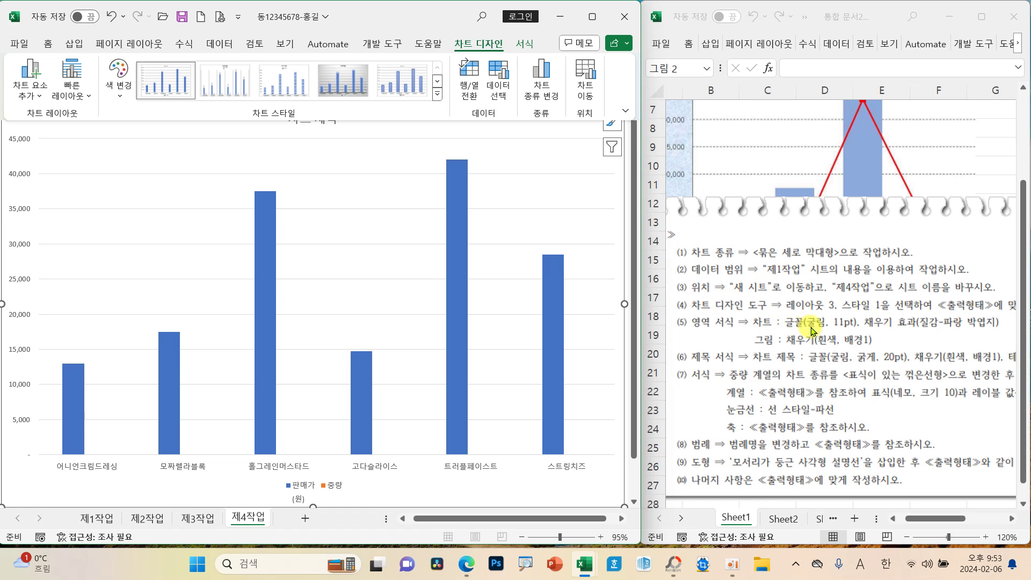
Set the font of the whole chart area to 굴림, size 11.
left_click(48, 43)
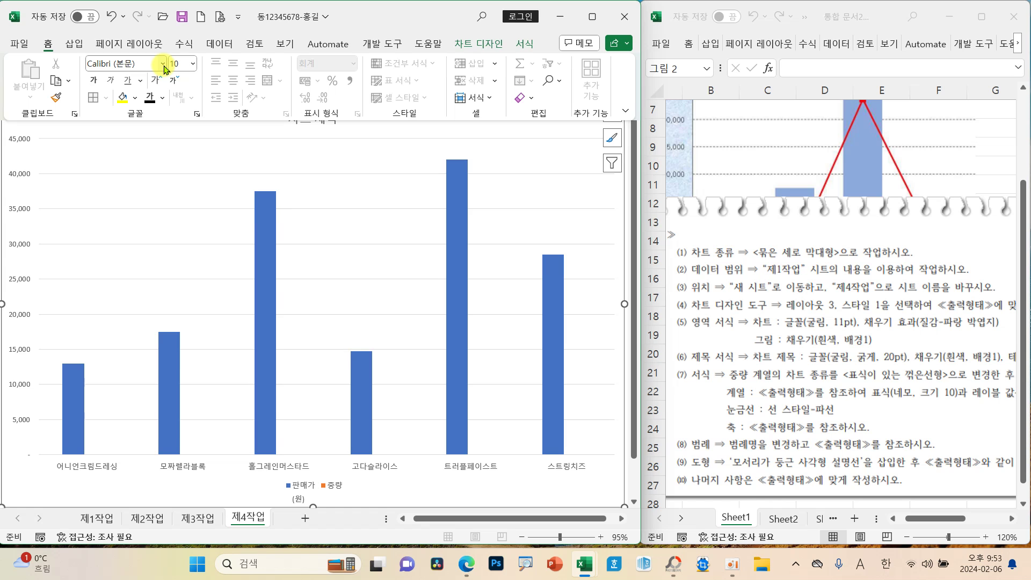
left_click(163, 64)
left_click(129, 193)
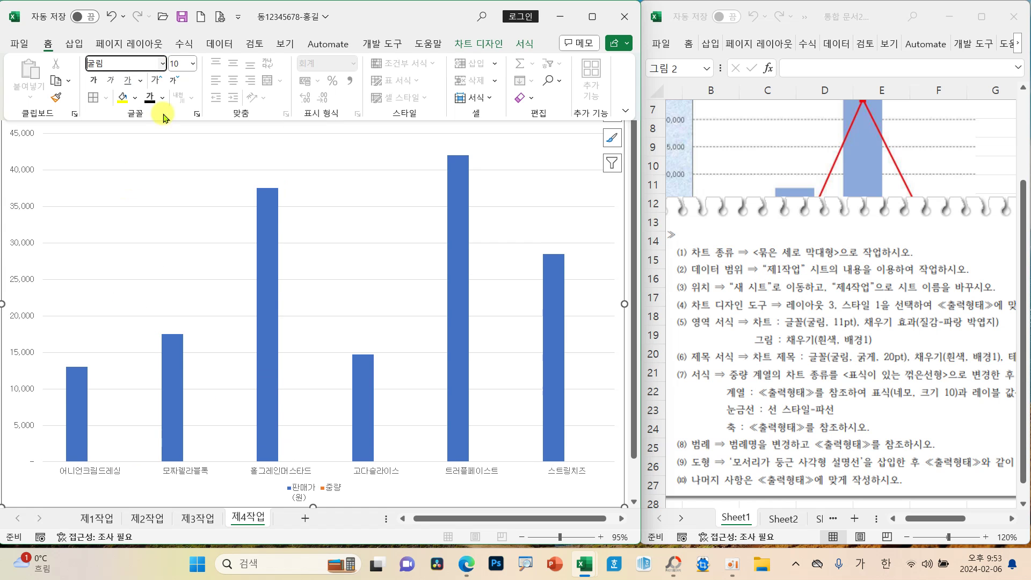
left_click(192, 63)
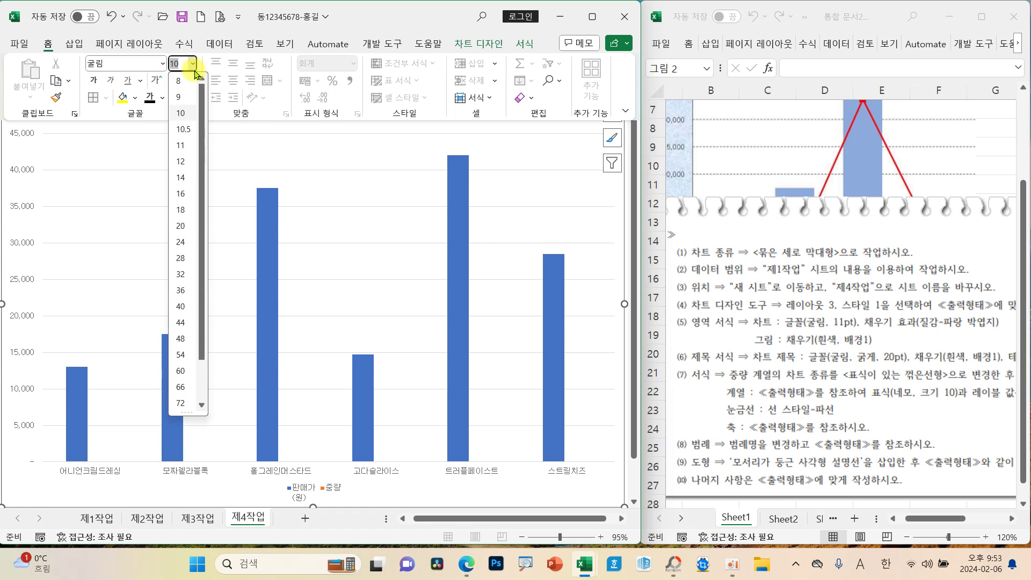
left_click(181, 146)
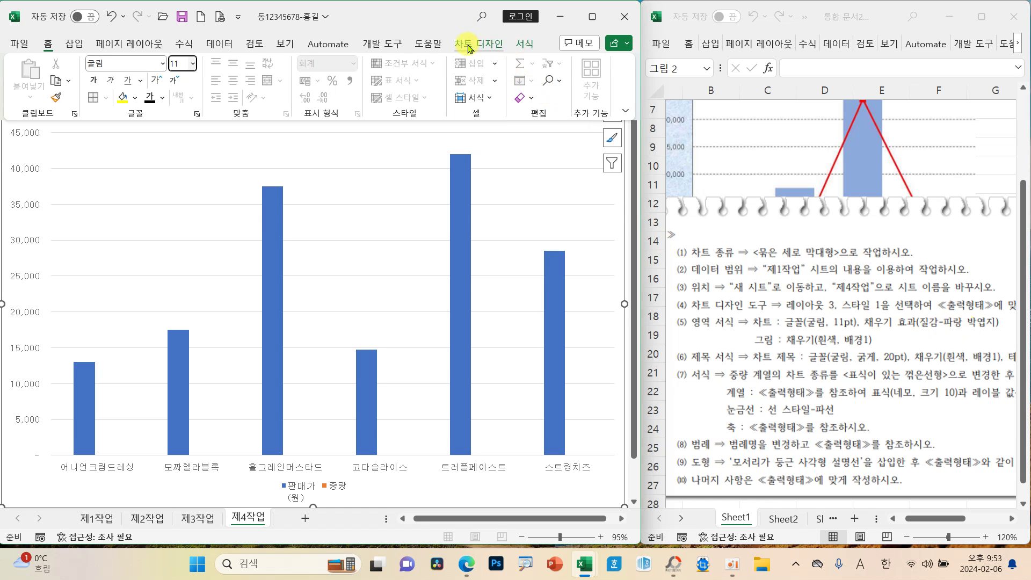
Fill the chart area with the 파랑 박엽지 texture.
left_click(525, 45)
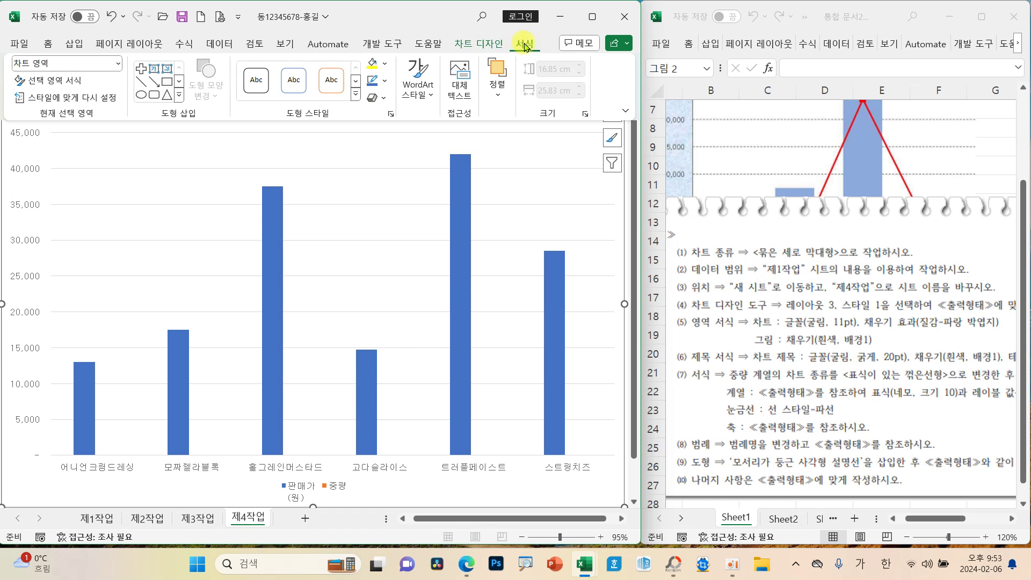
left_click(385, 63)
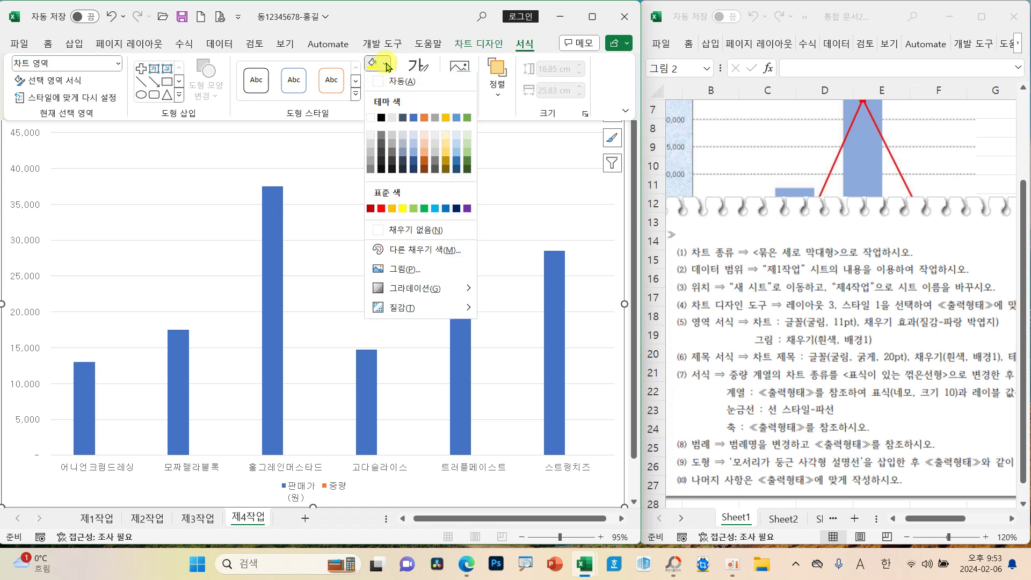
mouse_move(414, 304)
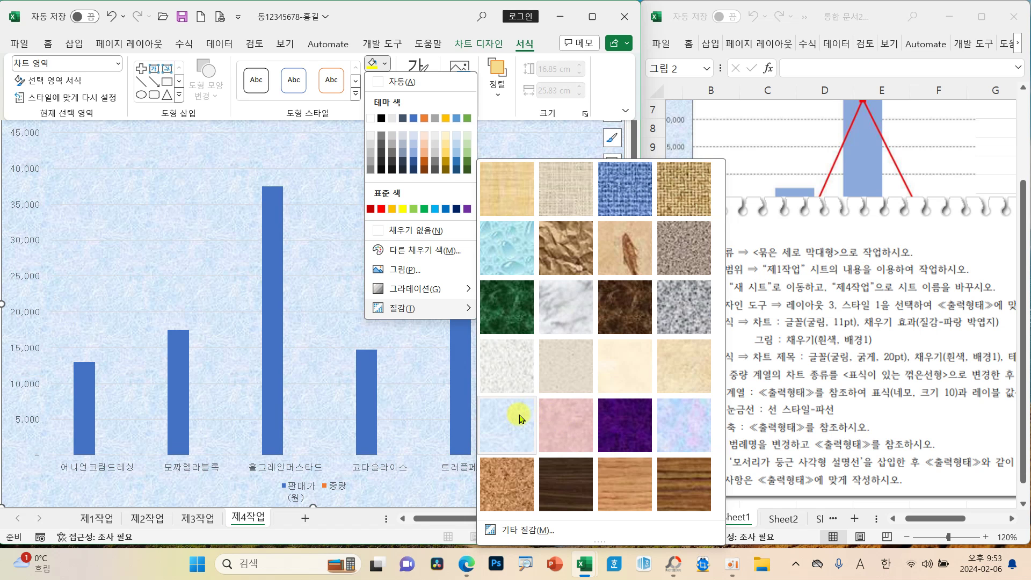
left_click(507, 422)
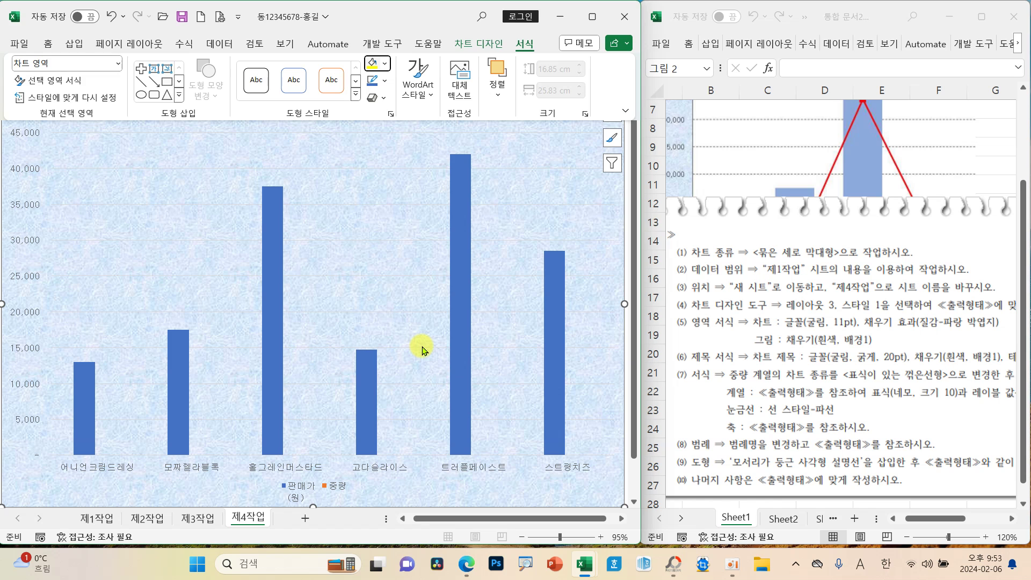
Fill the chart's plot area (그림 영역) with solid white, 배경 1.
left_click(368, 292)
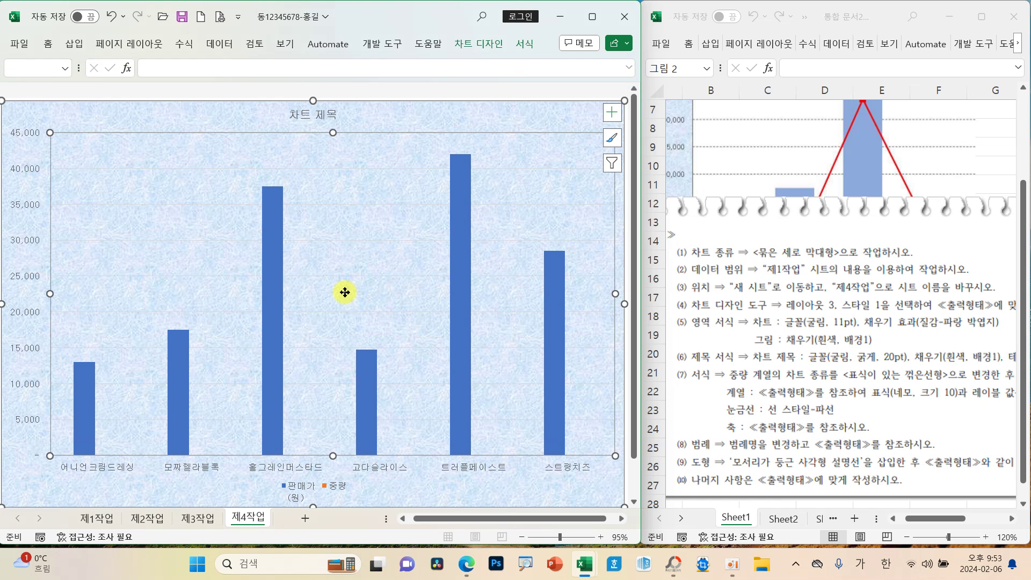
left_click(525, 44)
left_click(385, 64)
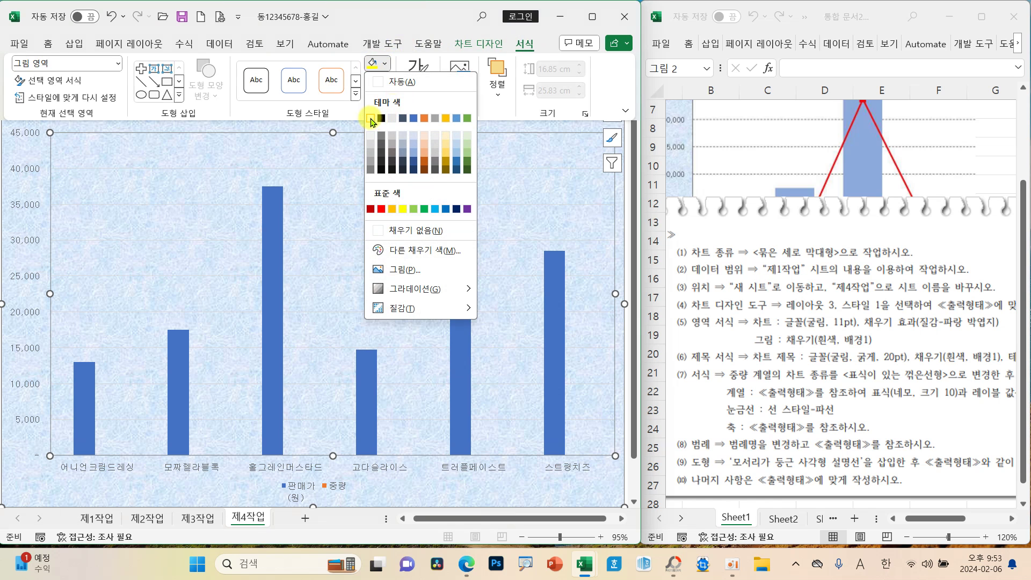
left_click(373, 119)
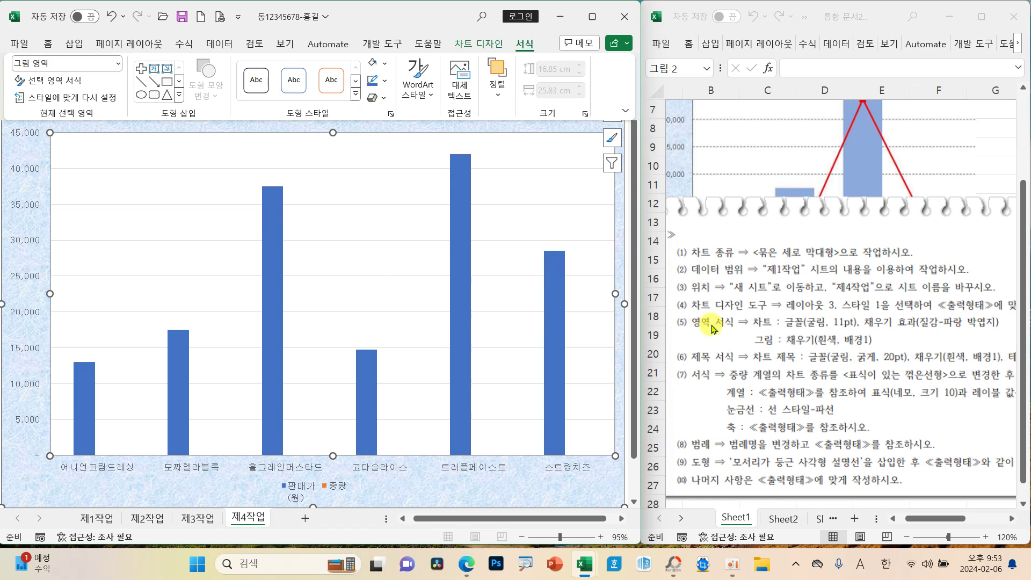
left_click(629, 297)
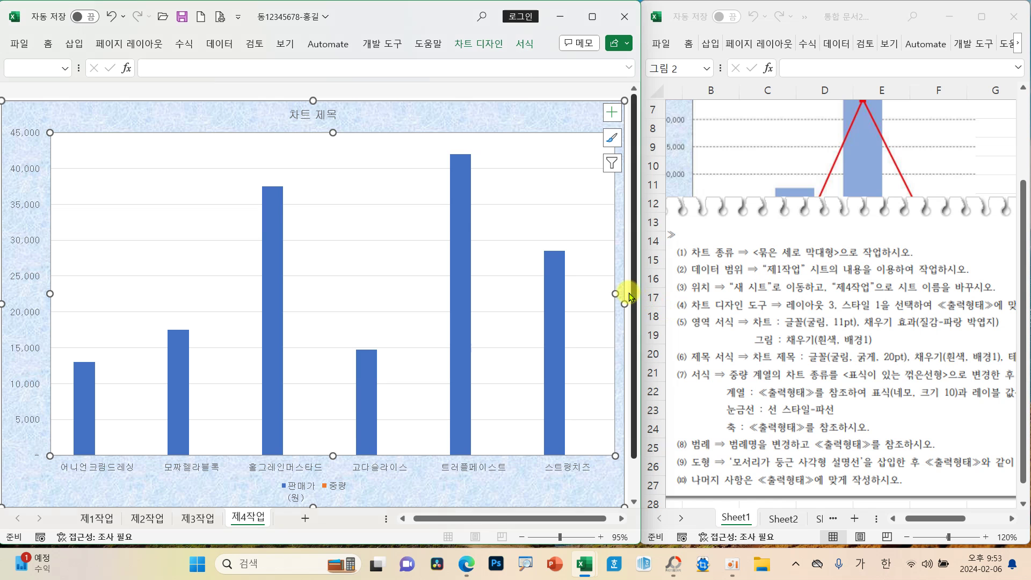
Fill the chart title box with white, 배경 1, and give it a black outline.
left_click(332, 115)
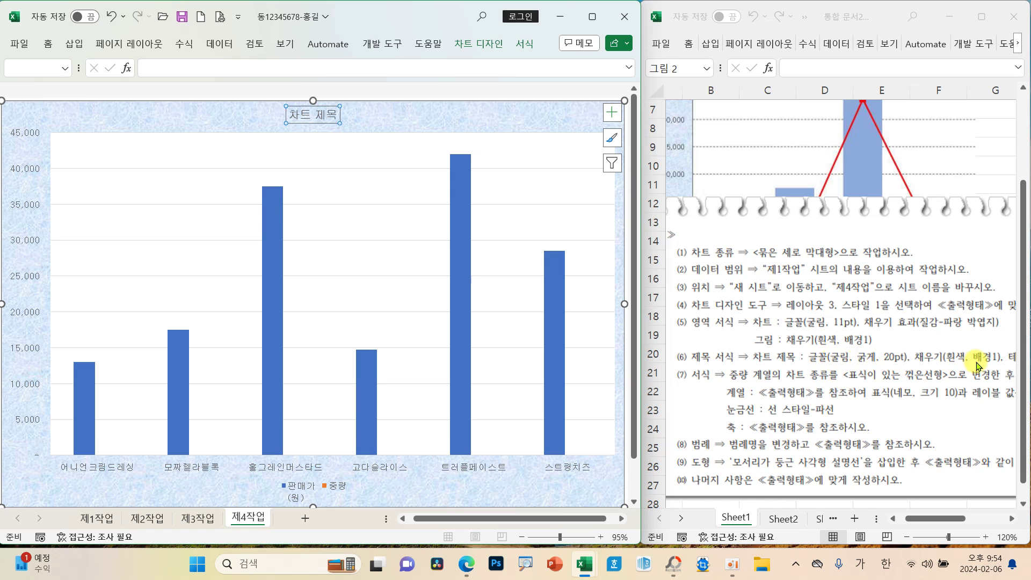
left_click_drag(961, 521, 966, 520)
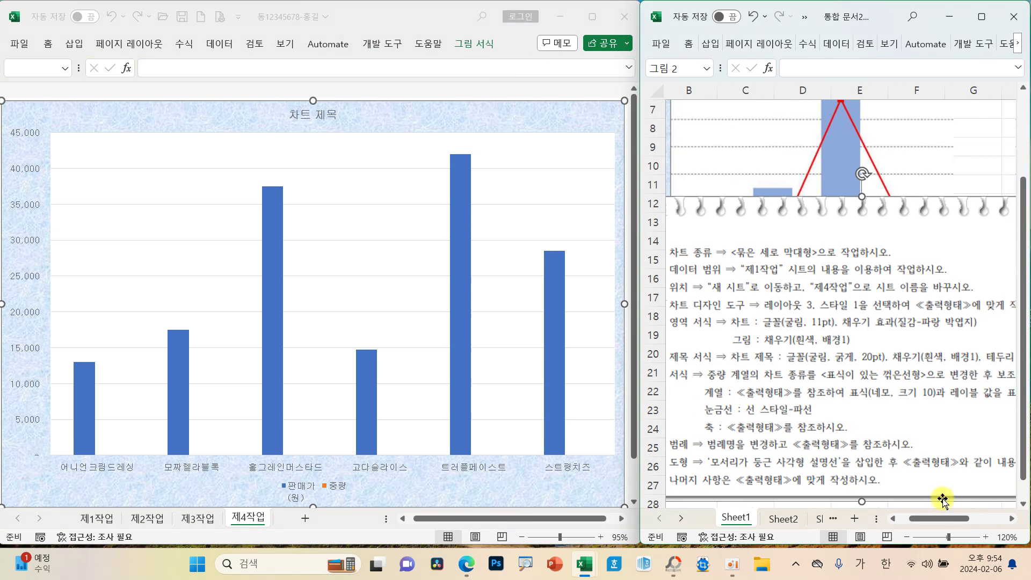
left_click(334, 114)
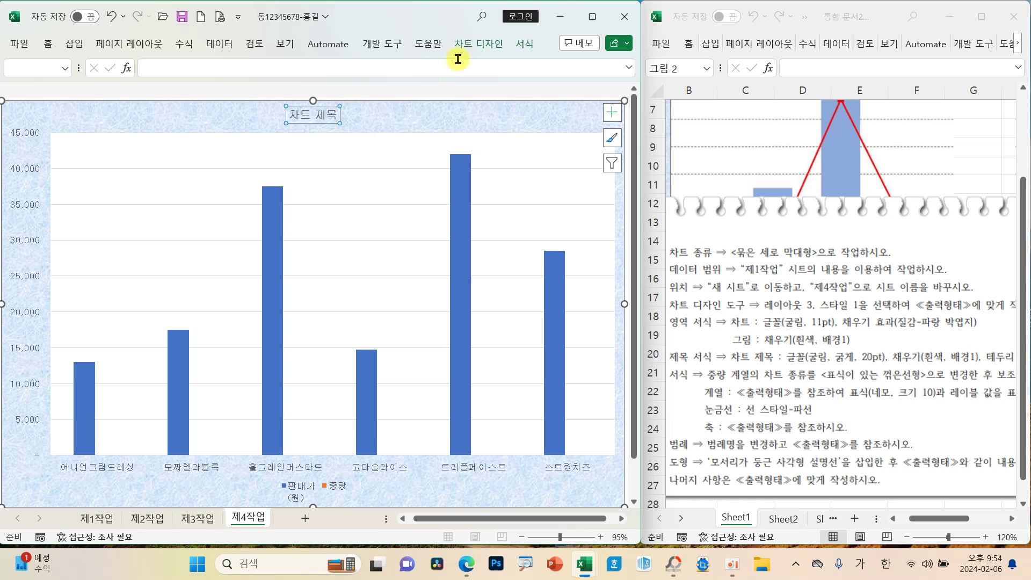
left_click(525, 43)
left_click(385, 63)
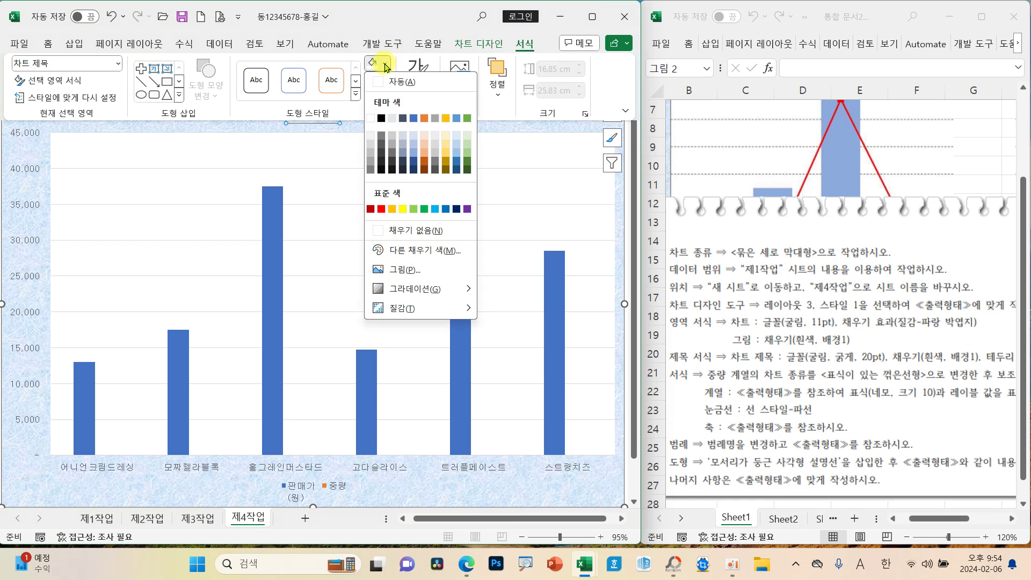
left_click(372, 118)
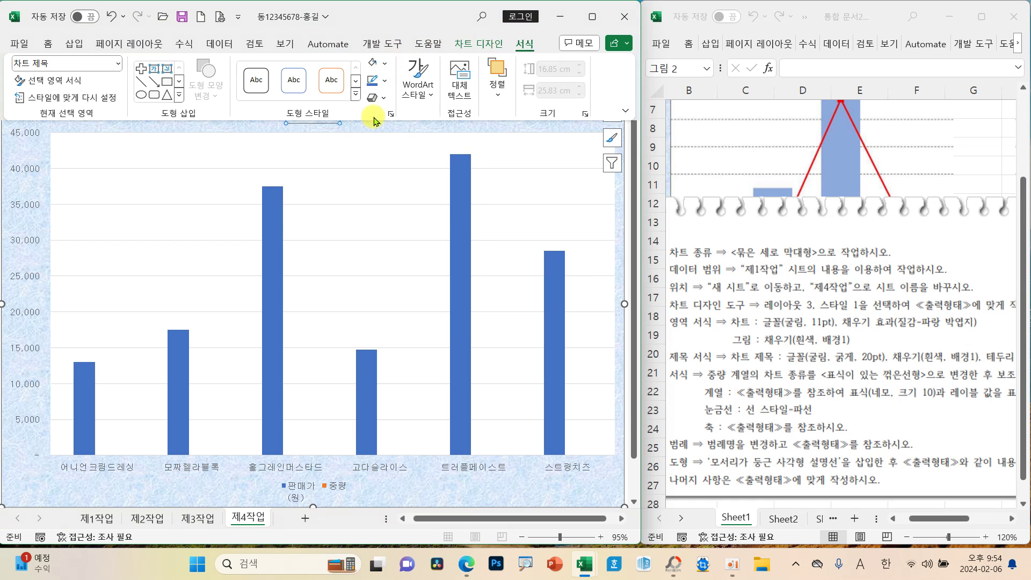
left_click(385, 80)
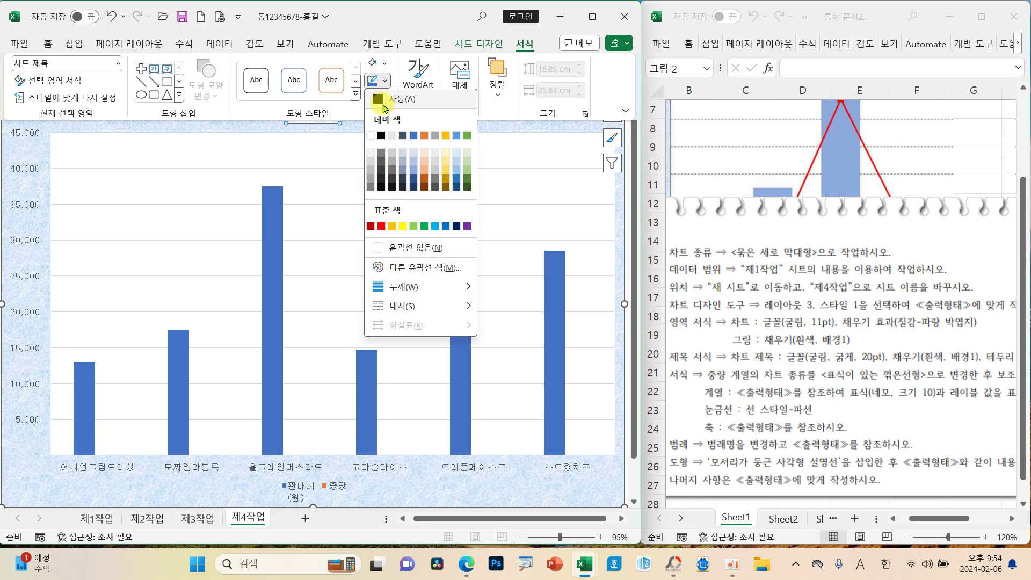
left_click(383, 135)
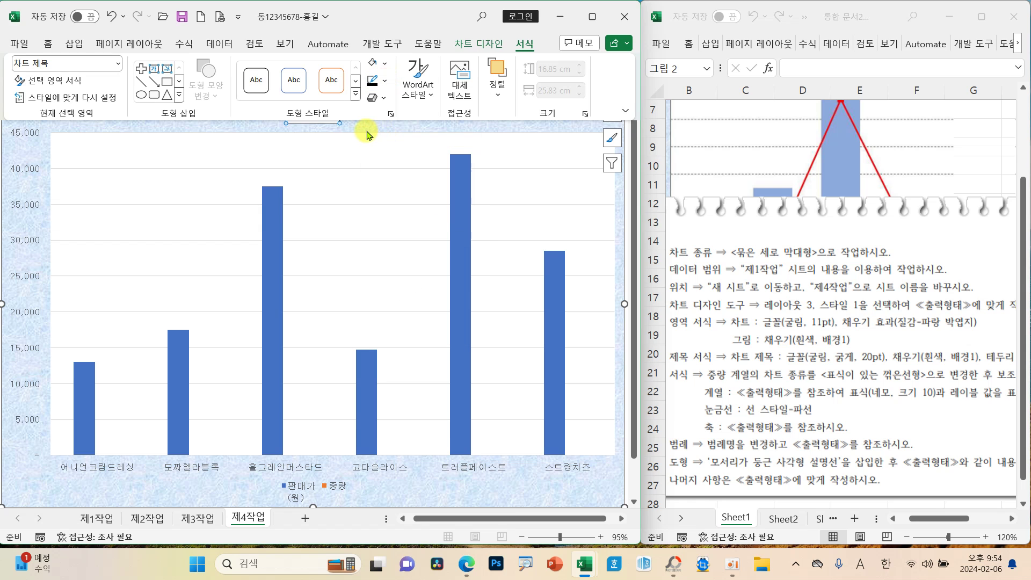
Set the chart title's font to bold, size 20.
left_click(46, 46)
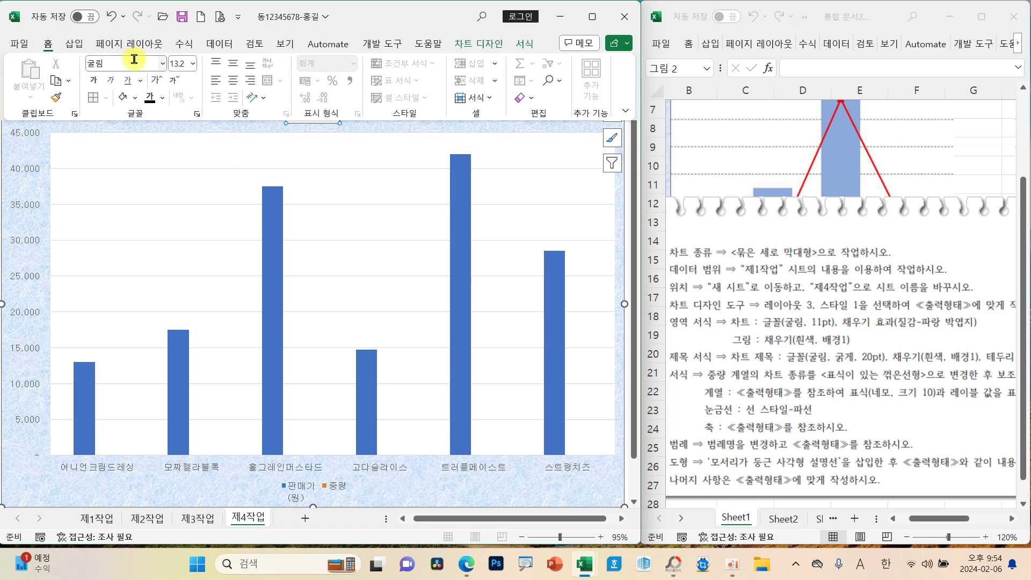
left_click(192, 63)
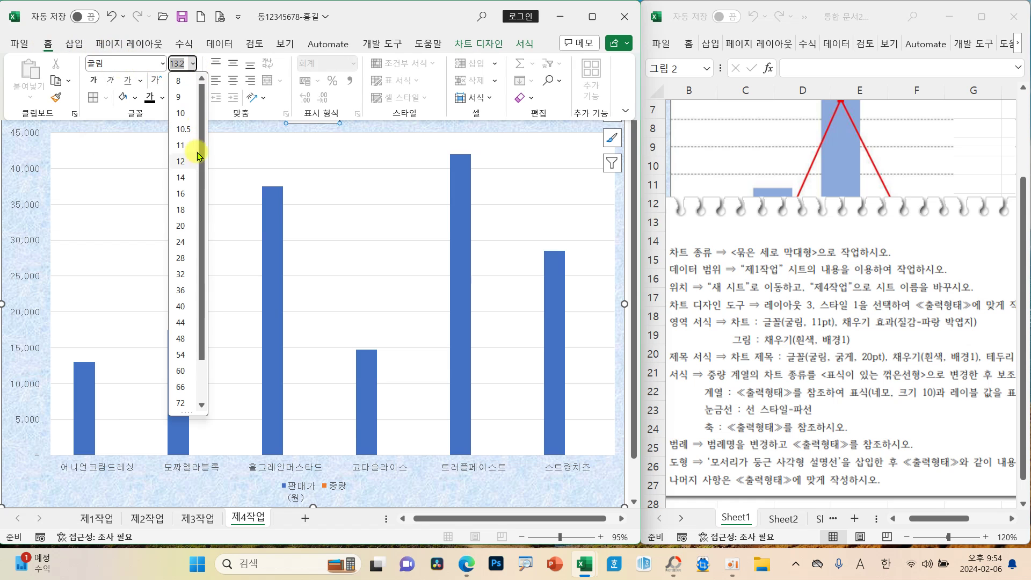
left_click(181, 226)
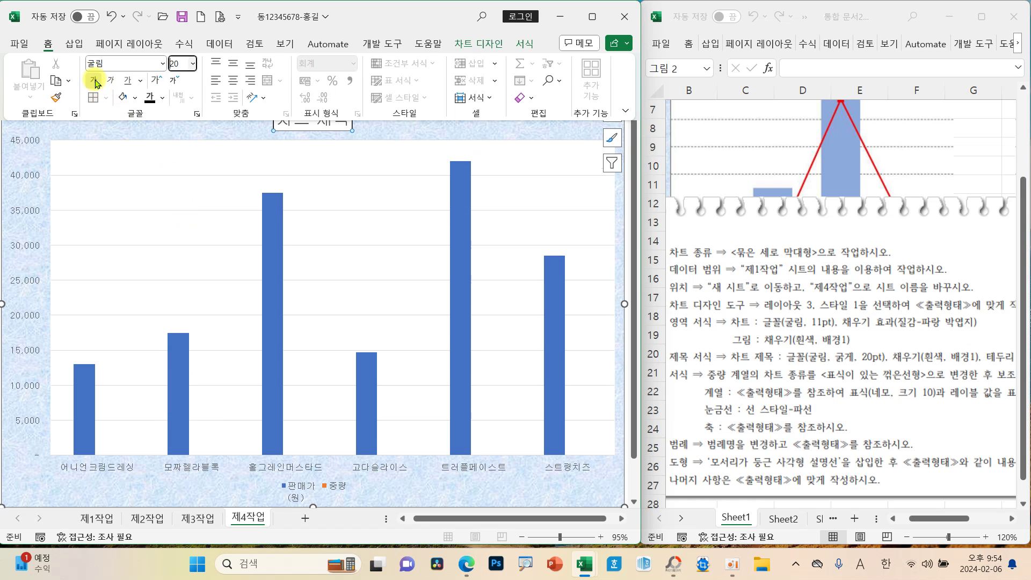
left_click(231, 134)
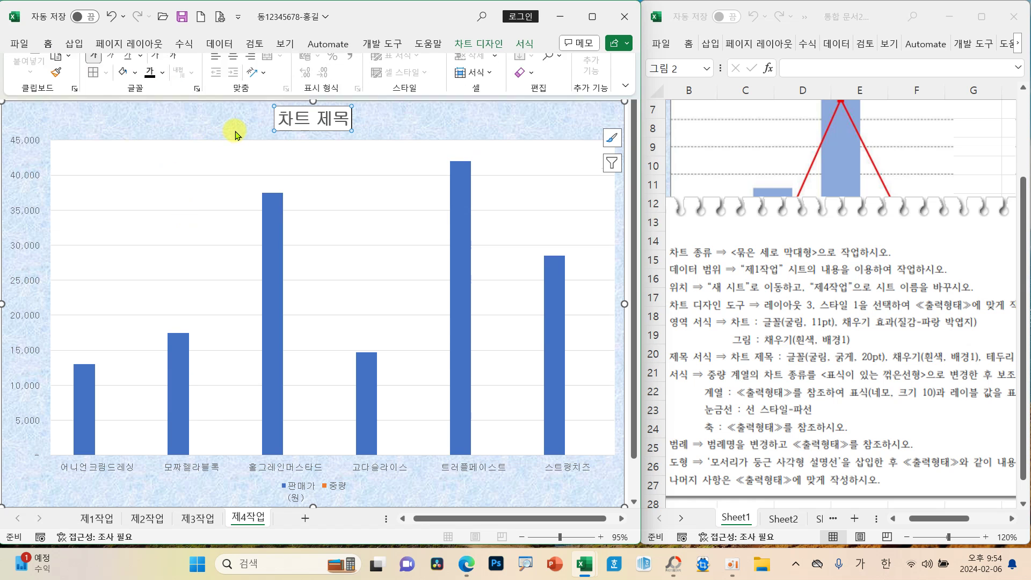
Move the conditions picture down in the reference workbook to uncover the sample chart and read its title.
left_click(289, 120)
left_click_drag(289, 121, 355, 121)
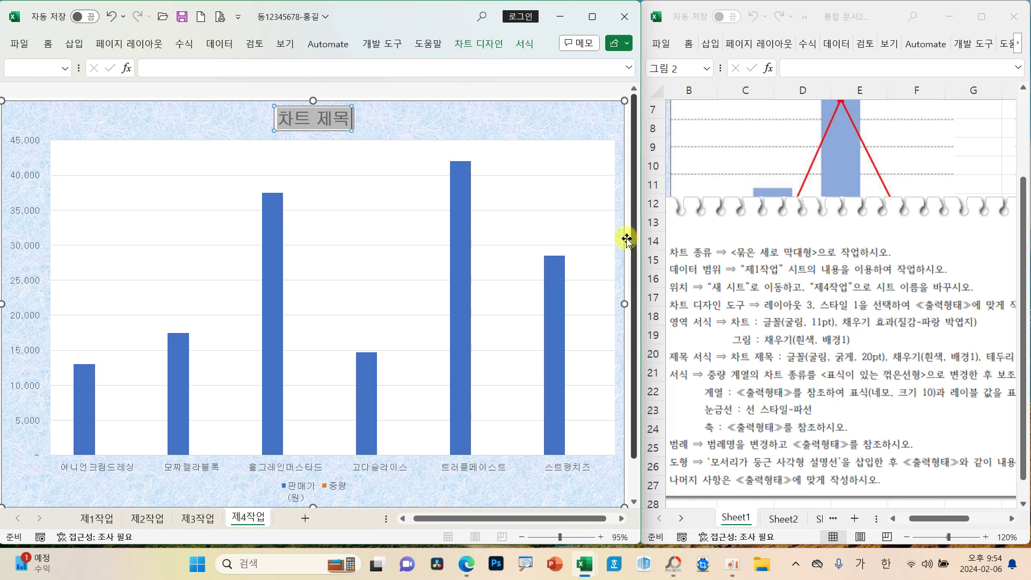
left_click(804, 268)
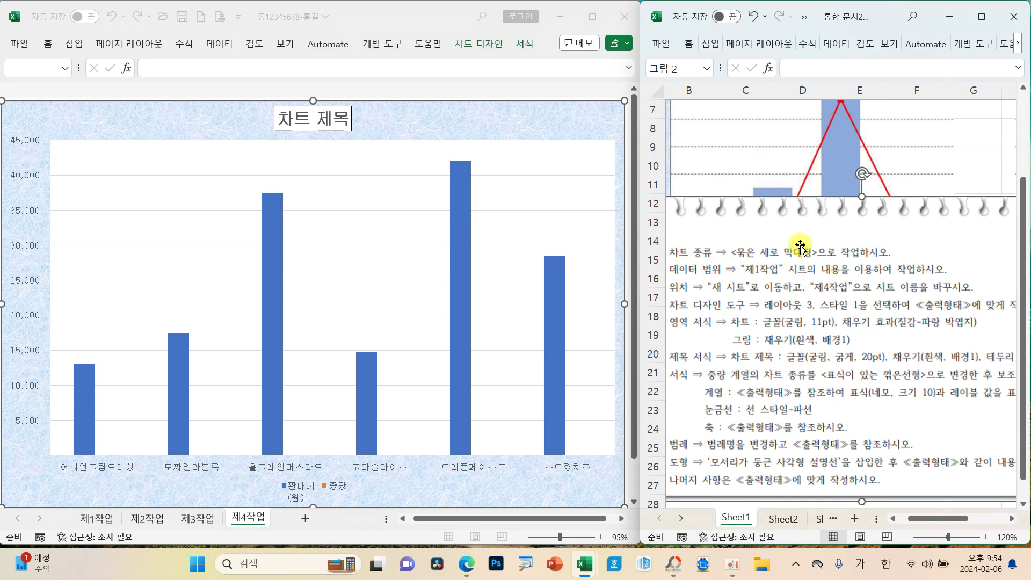
scroll(804, 268, "up", 2)
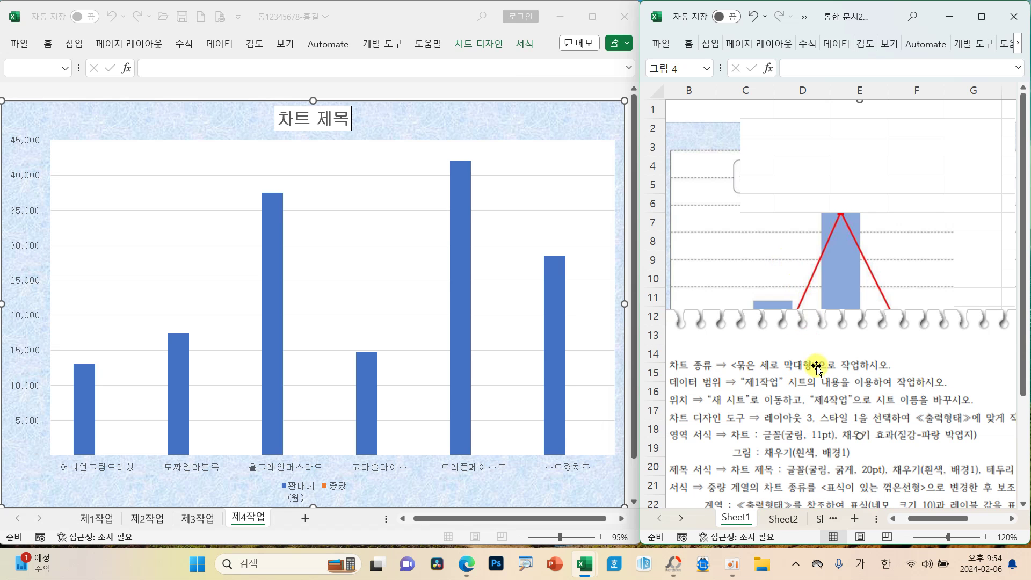
left_click_drag(815, 366, 801, 448)
left_click(788, 303)
left_click_drag(785, 300, 791, 334)
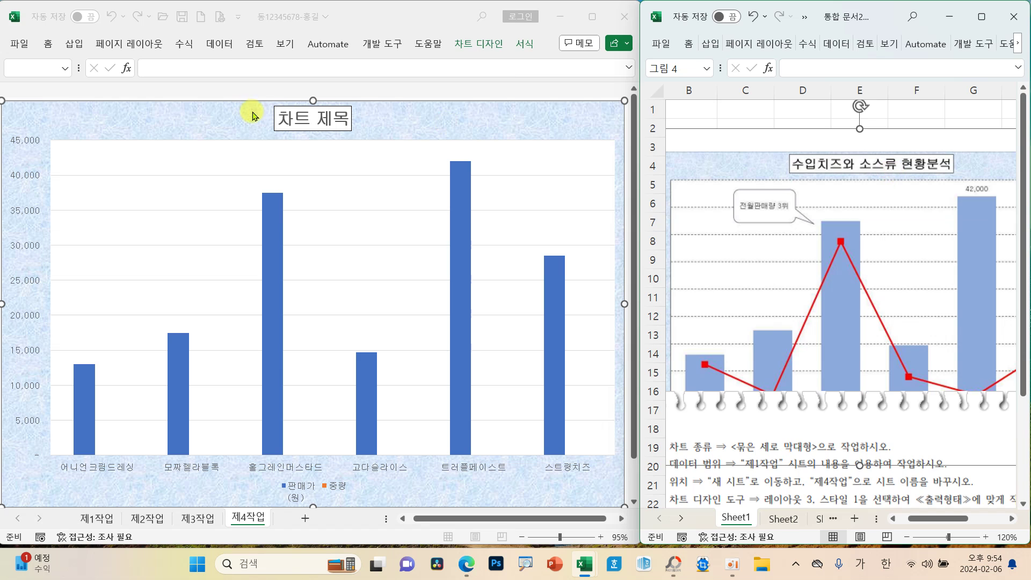
Replace the chart title text in the 제4작업 chart with 수입치즈와 소스류 현황분석.
left_click(281, 114)
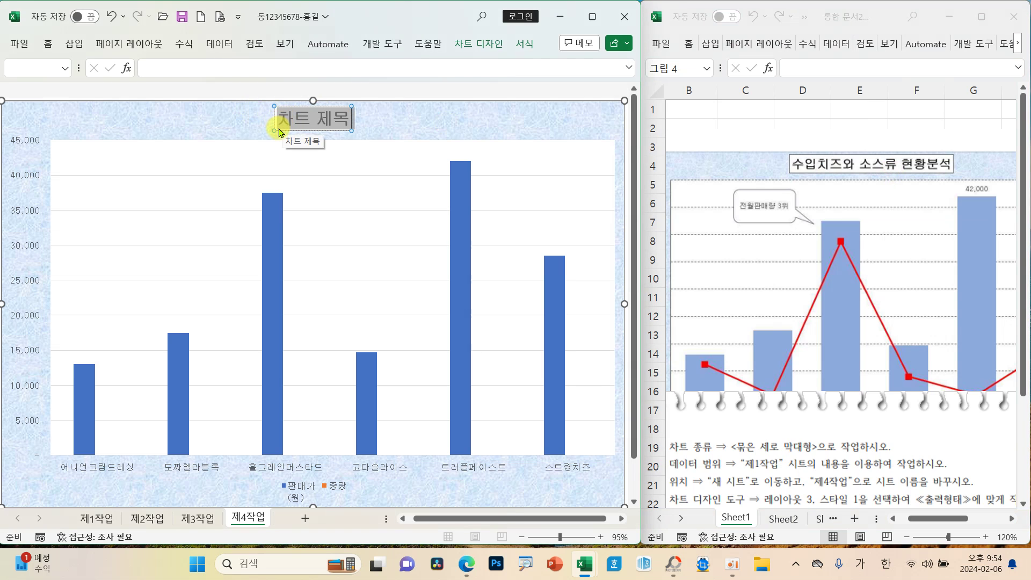
type("수입치")
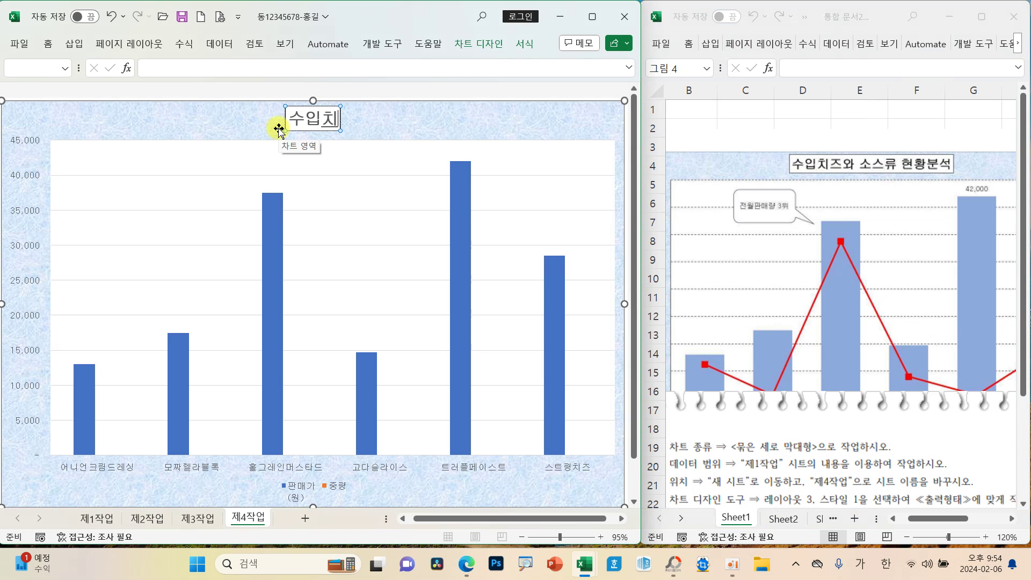
type("즈와 소스")
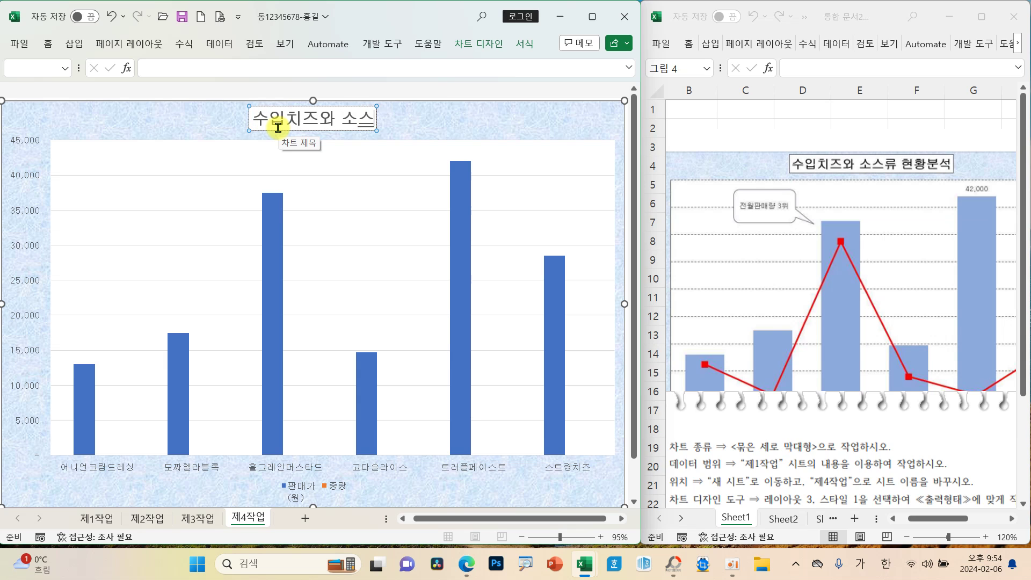
type("류")
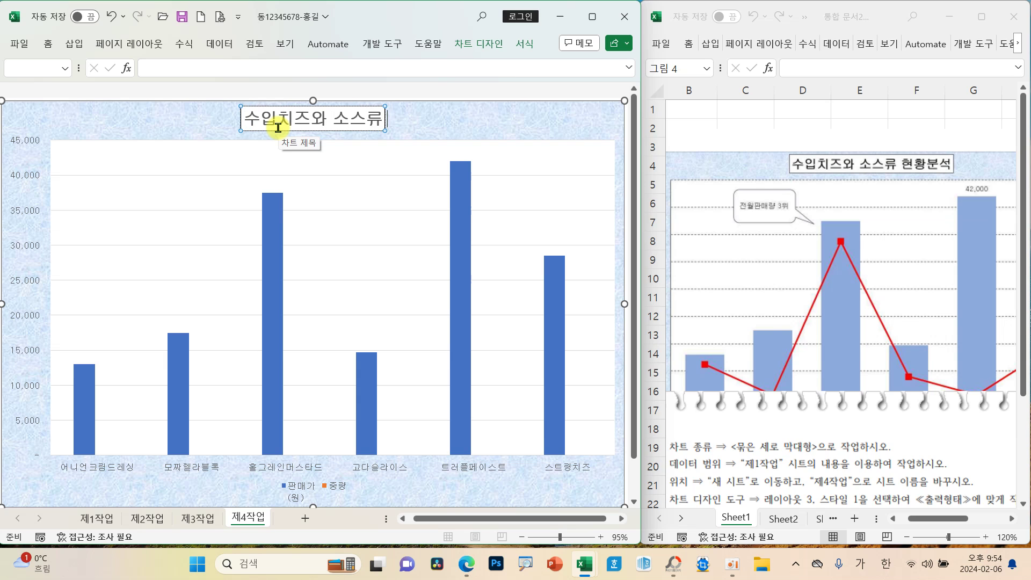
type(" 현황ㅂ")
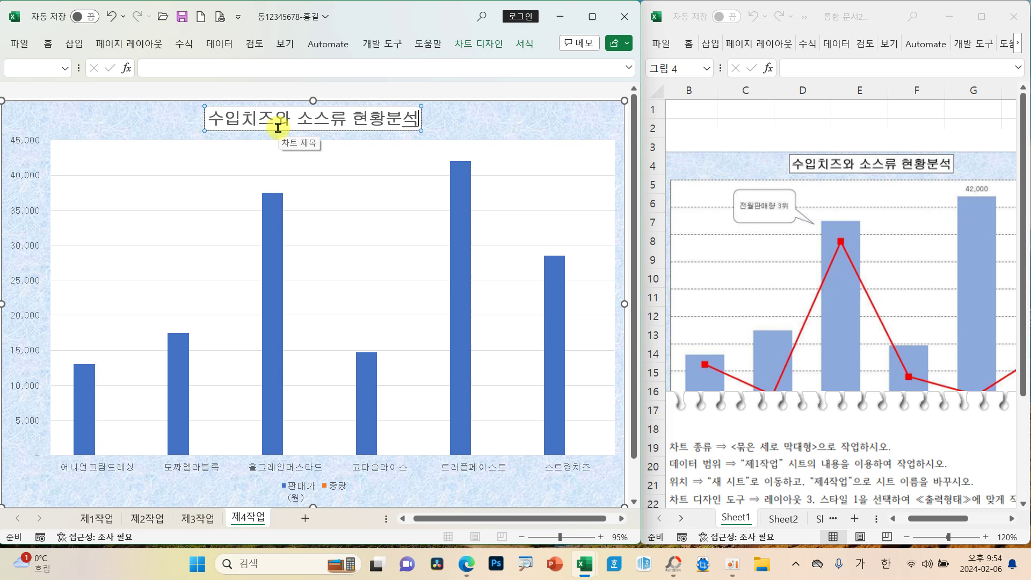
left_click(465, 116)
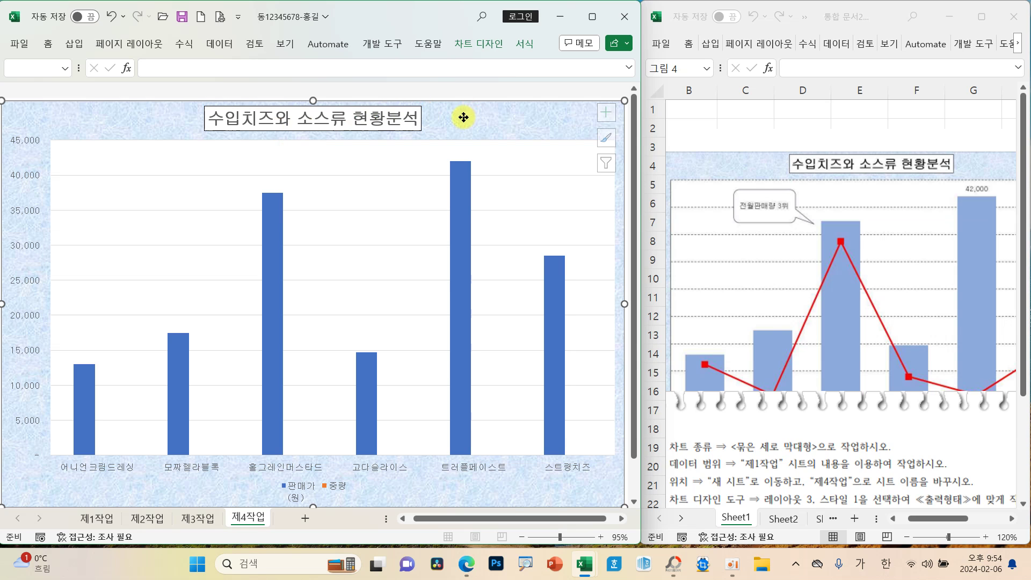
Move the conditions picture up in the reference workbook and read the 중량 series formatting conditions.
scroll(591, 188, "down", 1)
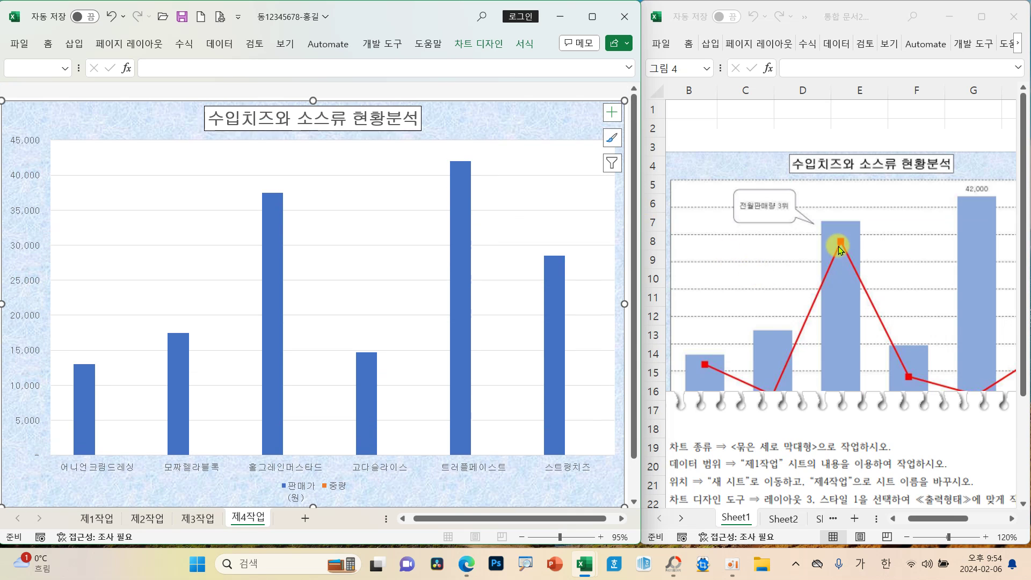
left_click(841, 248)
scroll(837, 321, "down", 4)
left_click(795, 348)
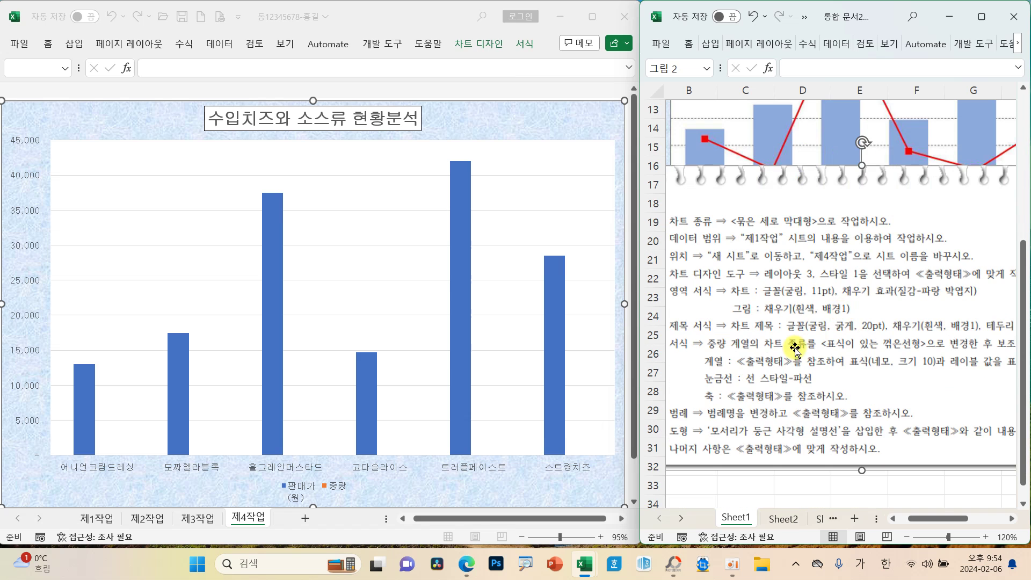
left_click_drag(795, 348, 738, 293)
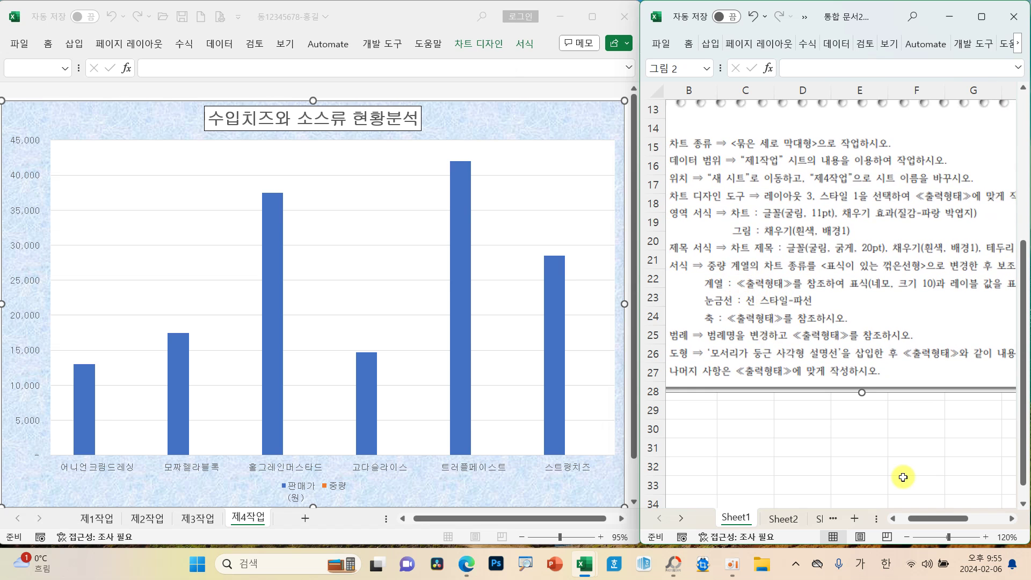
left_click_drag(935, 519, 940, 520)
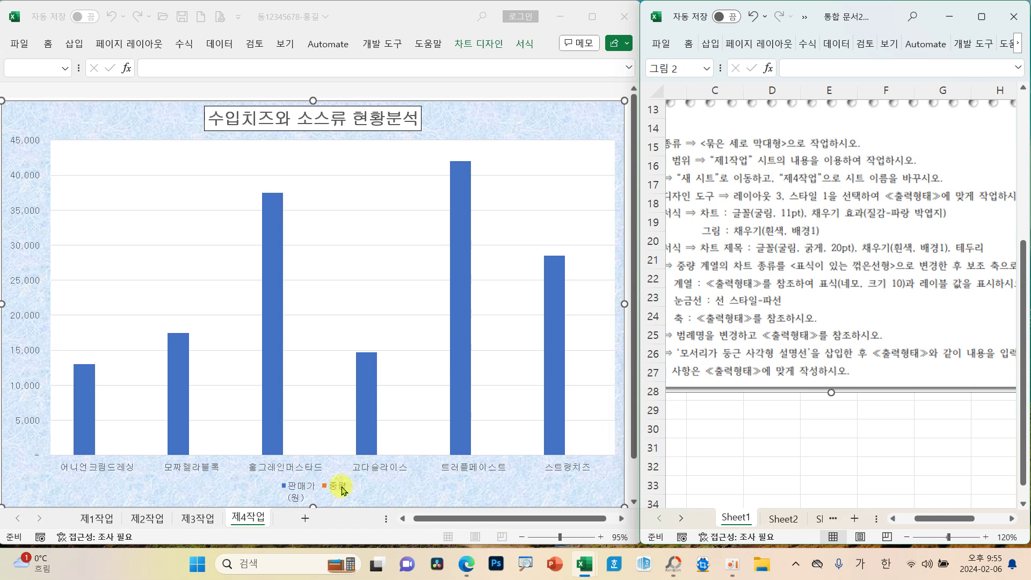
Change the 중량 series to 표식이 있는 꺾은선형 on the secondary axis, keeping 판매가(원) as 묶은 세로 막대형.
left_click(273, 250)
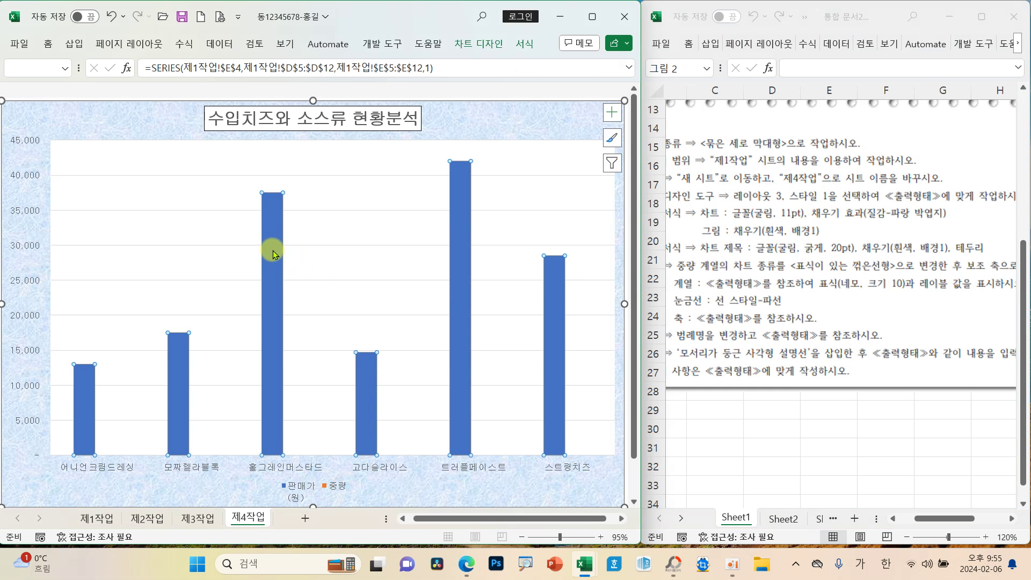
right_click(273, 250)
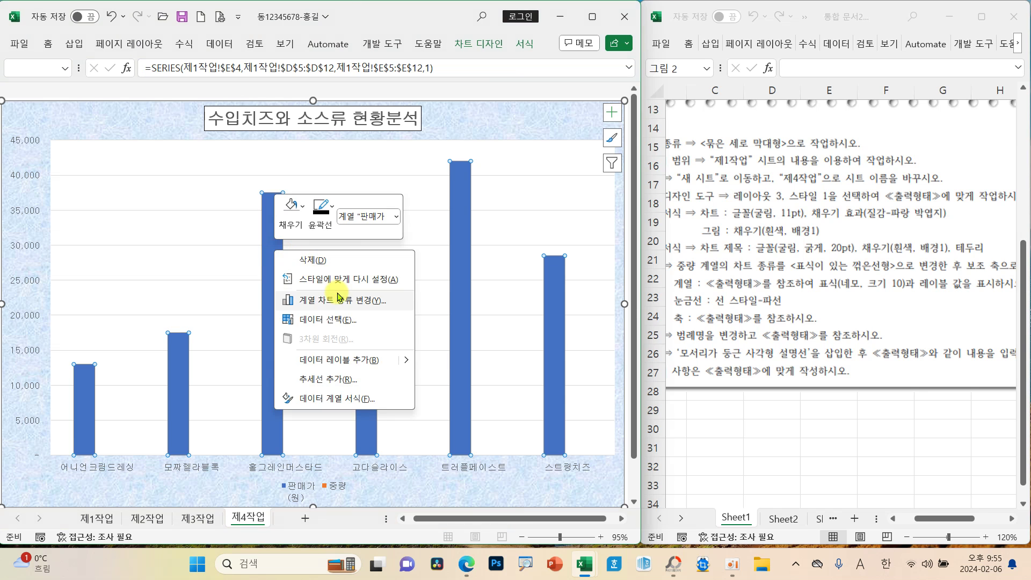
left_click(320, 307)
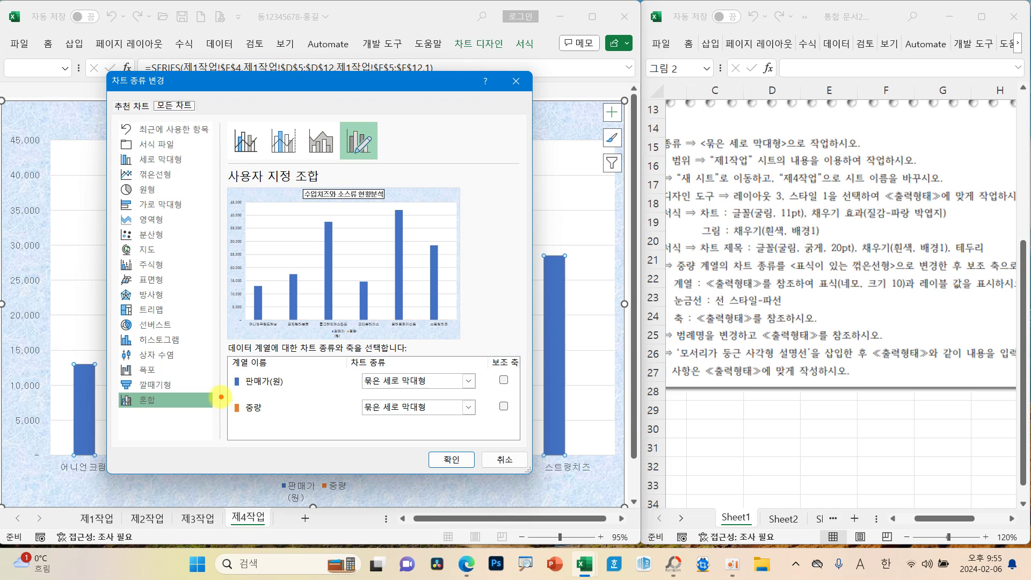
mouse_move(221, 392)
left_mouse_down()
mouse_move(369, 429)
mouse_move(534, 428)
left_mouse_up()
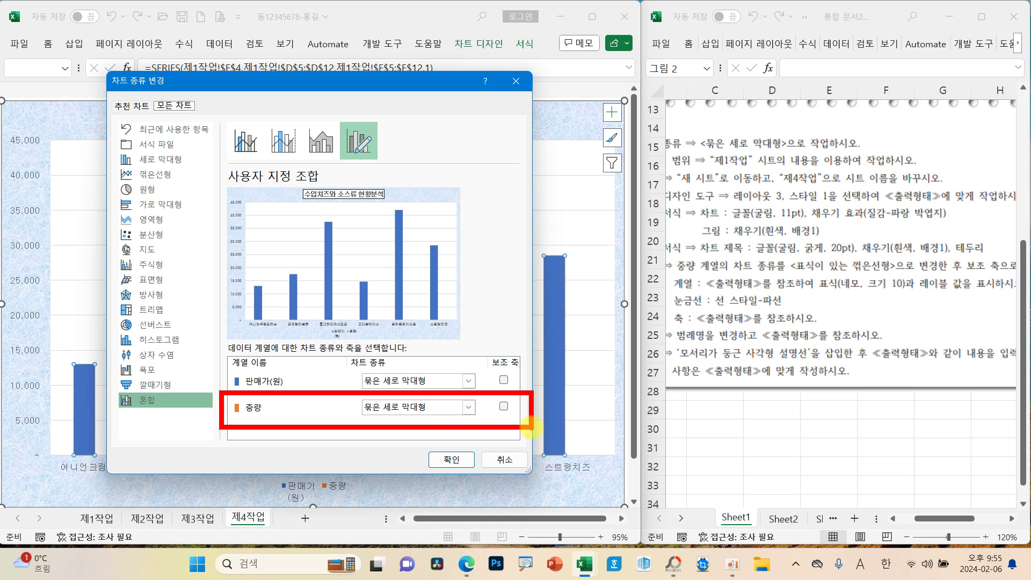
left_click(395, 407)
left_click(489, 274)
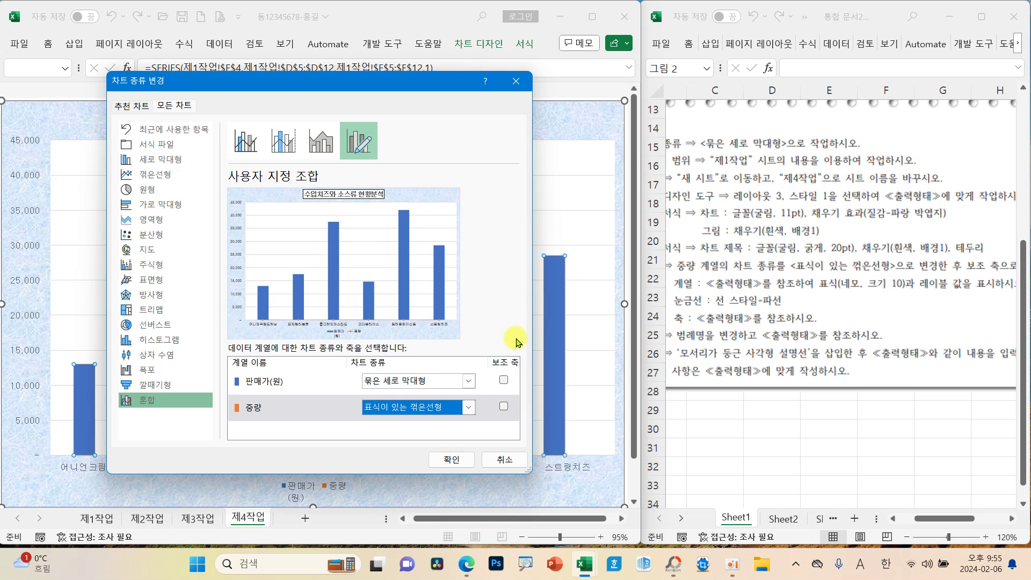
left_click(503, 406)
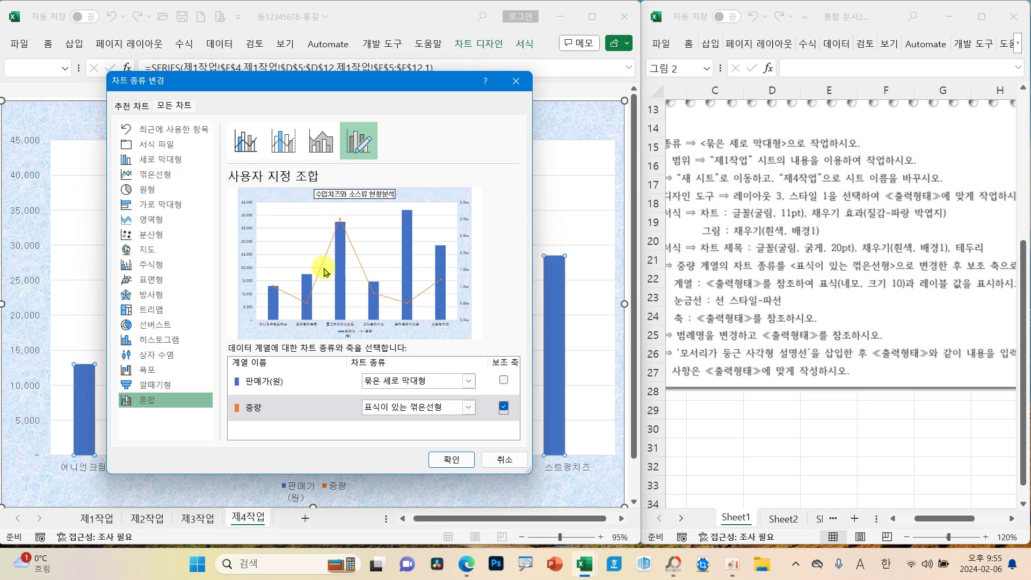
left_click(463, 454)
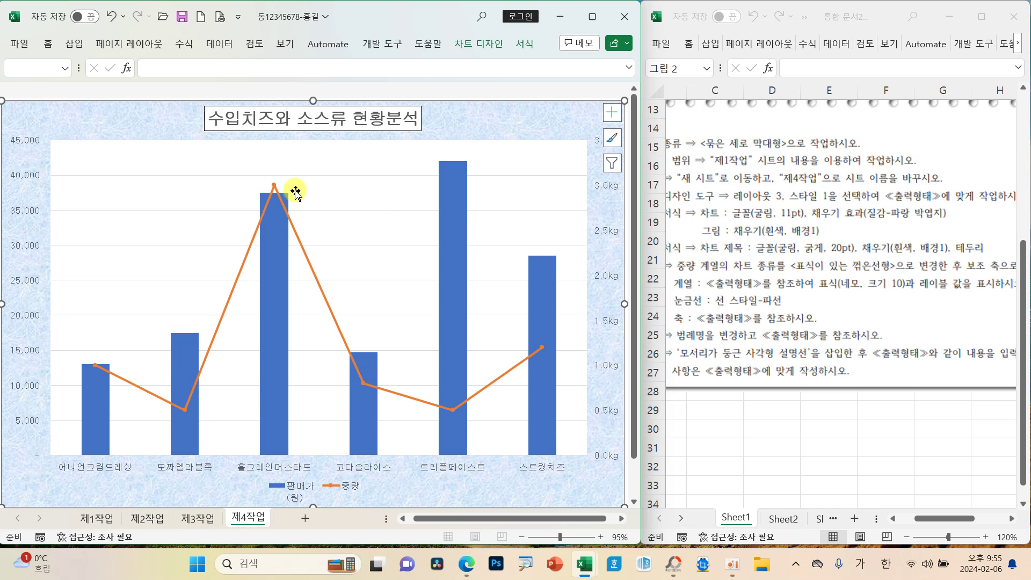
Set the 중량 series markers to the built-in (기본 제공) square type with size 10.
left_click(274, 188)
right_click(274, 186)
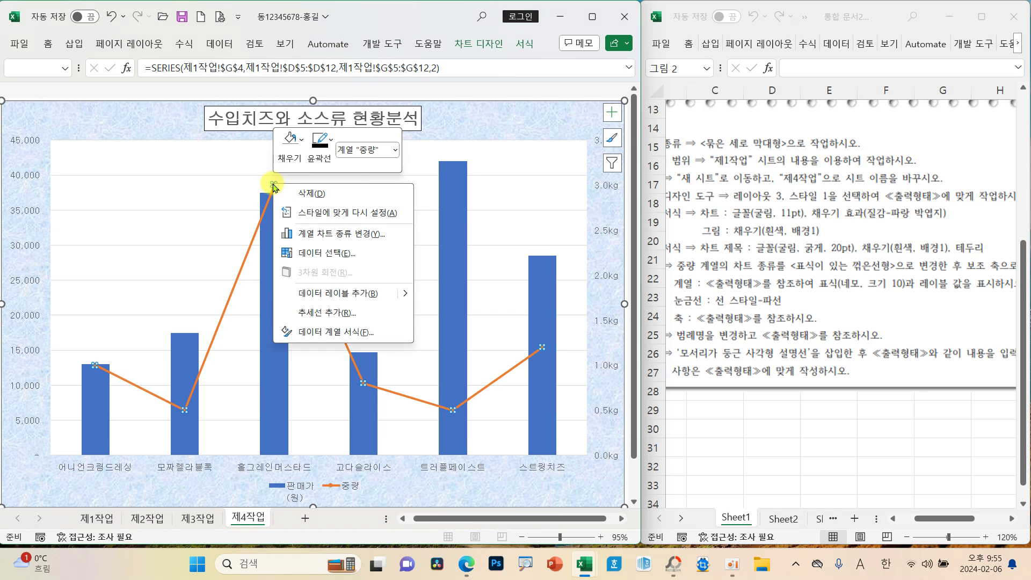
left_click(354, 332)
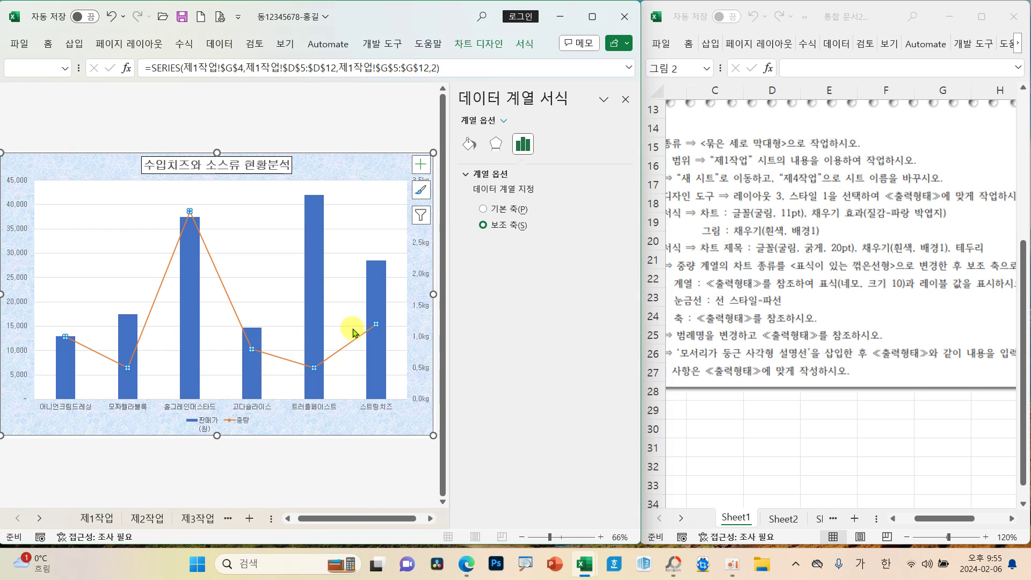
left_click(476, 151)
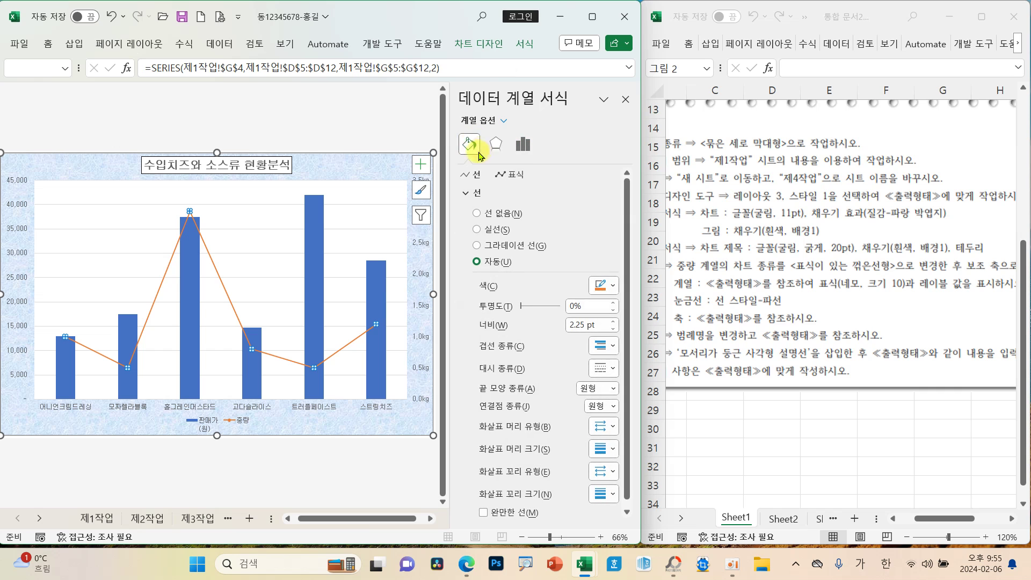
left_click(510, 178)
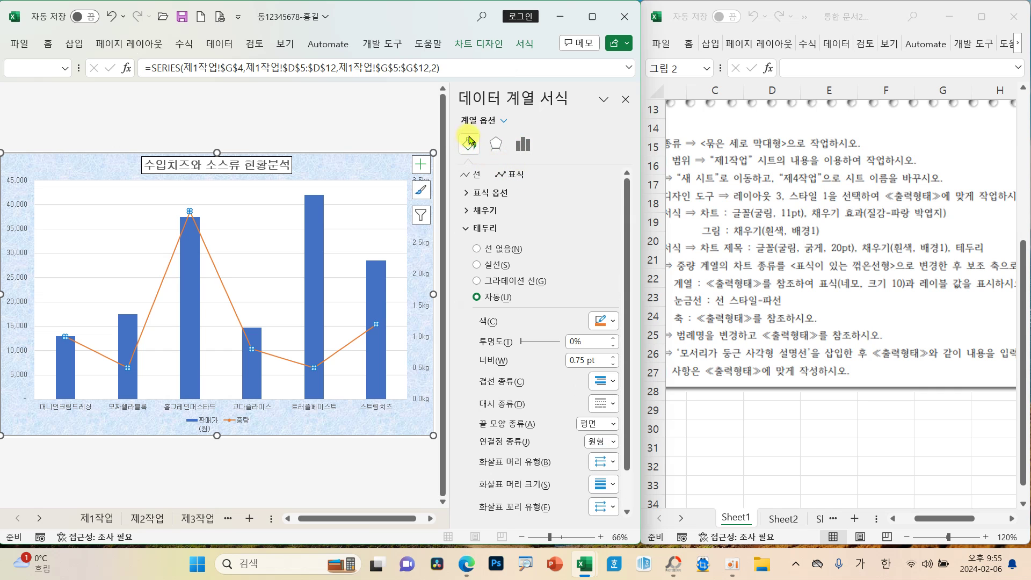
left_click(497, 193)
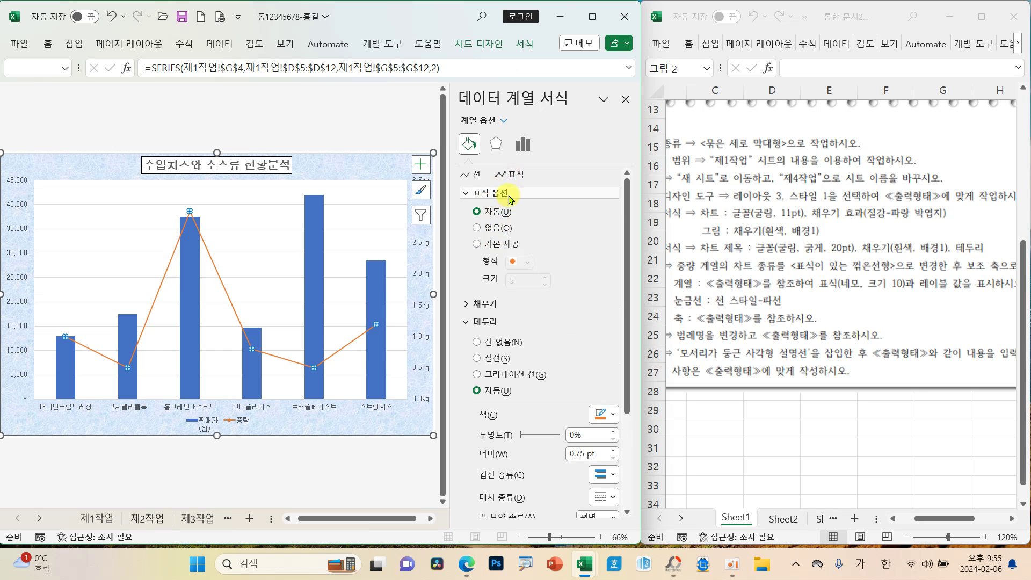
left_click(494, 246)
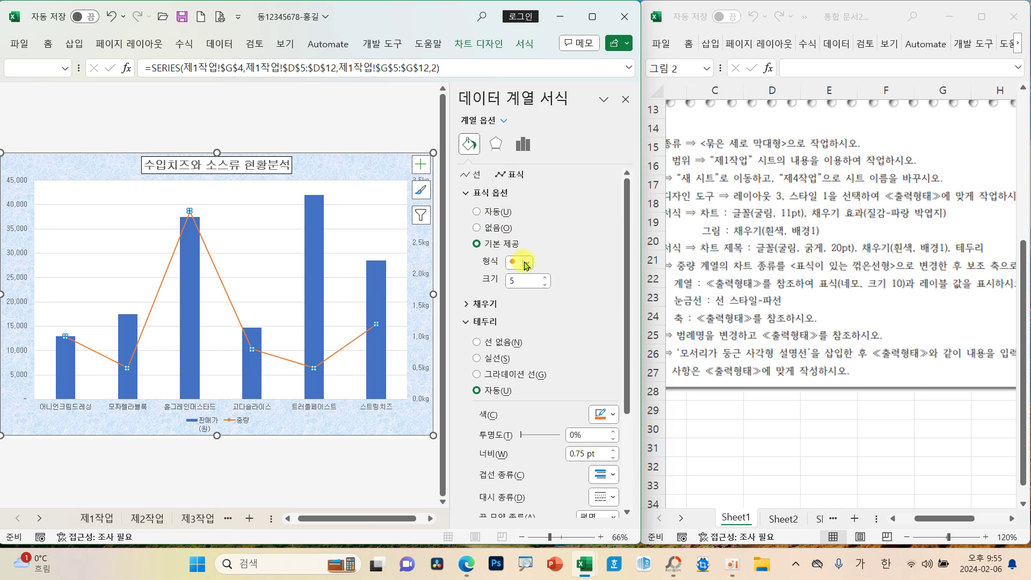
left_click(526, 263)
left_click(514, 277)
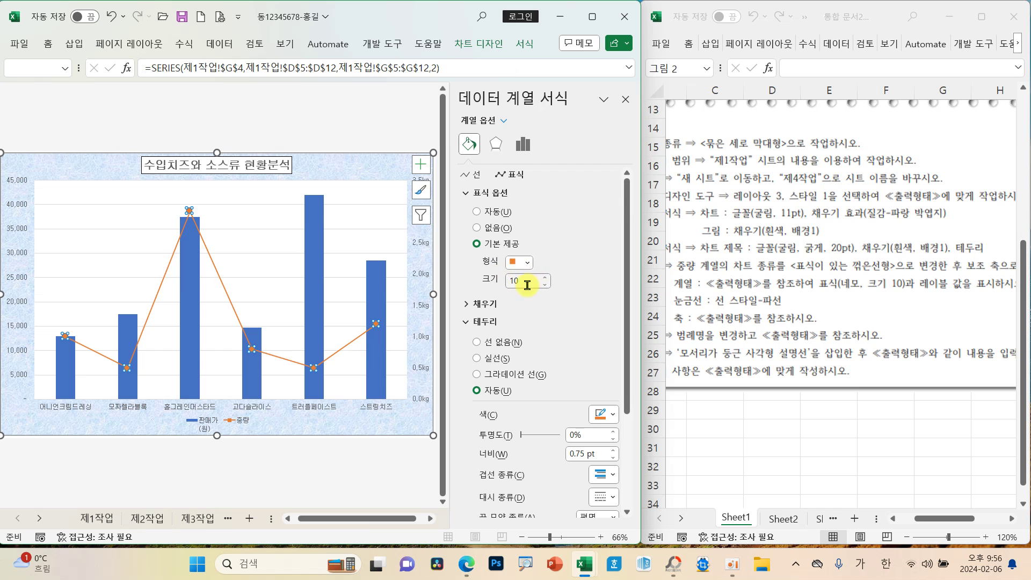
left_click(625, 100)
left_click(481, 129)
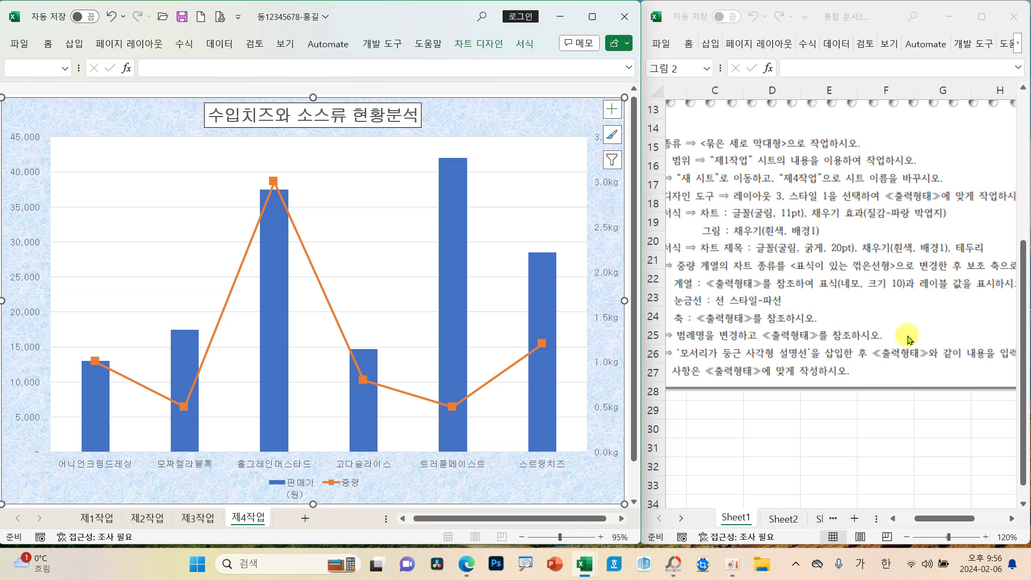
Move the conditions picture down in the reference workbook and check the data labels in the sample chart.
scroll(907, 335, "down", 2)
left_click(875, 414)
scroll(875, 414, "up", 3)
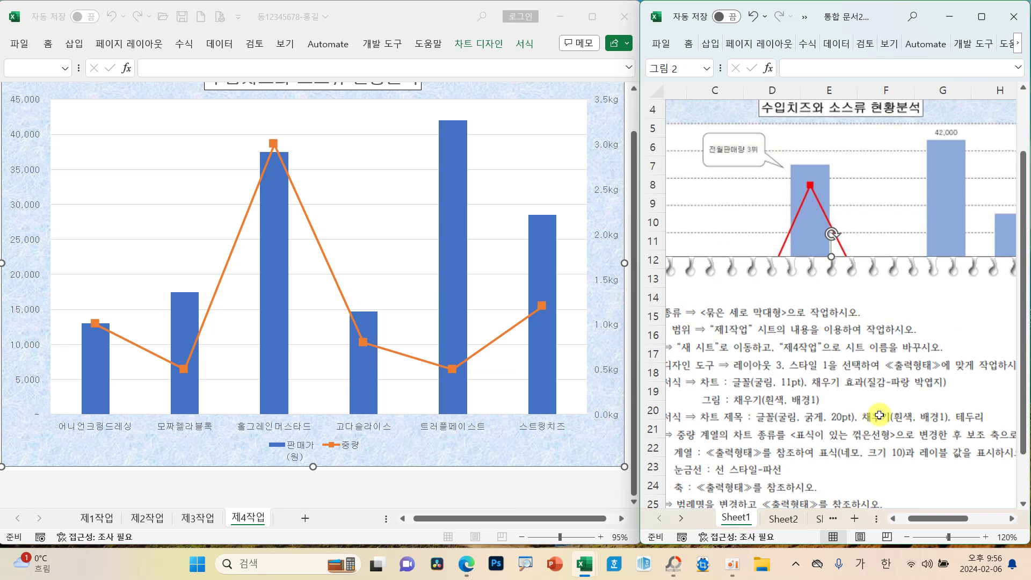
left_click_drag(944, 352, 945, 489)
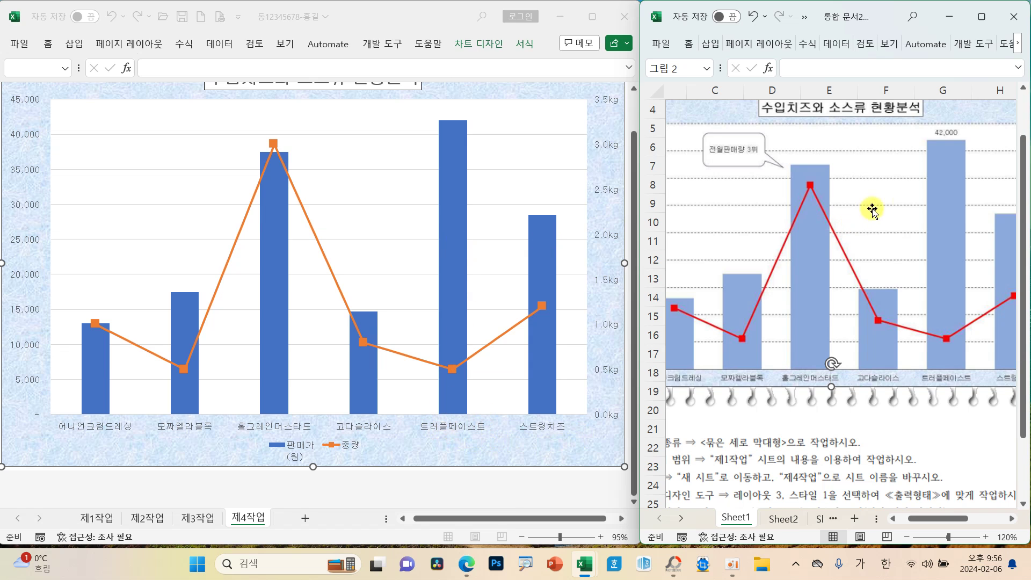
Add a value label at 바깥쪽 끝에 to only the 트러플페이스트 bar of 판매가(원), and delete the stray label on 고다슬라이스.
left_click(453, 152)
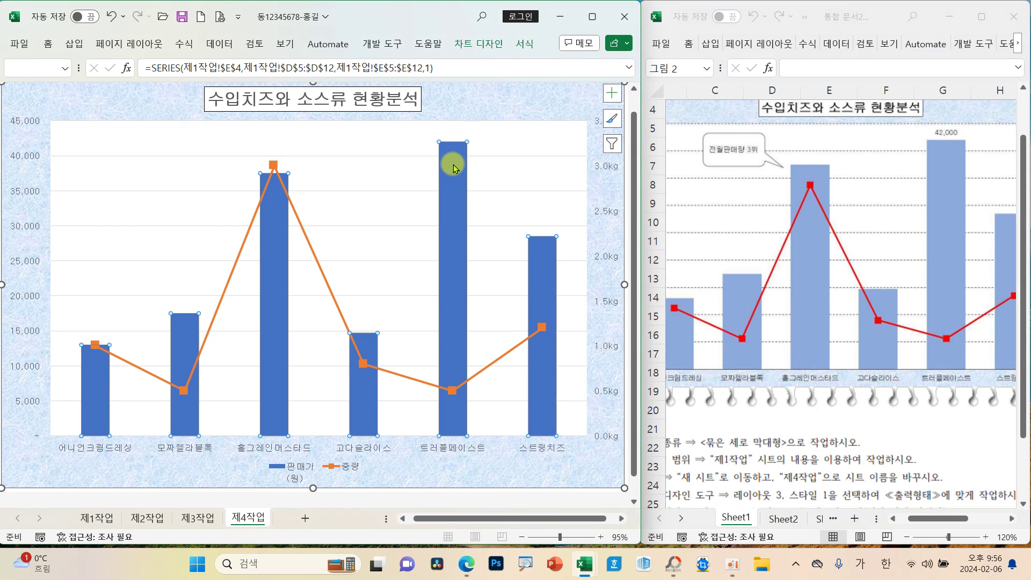
left_click(454, 169)
left_click(610, 98)
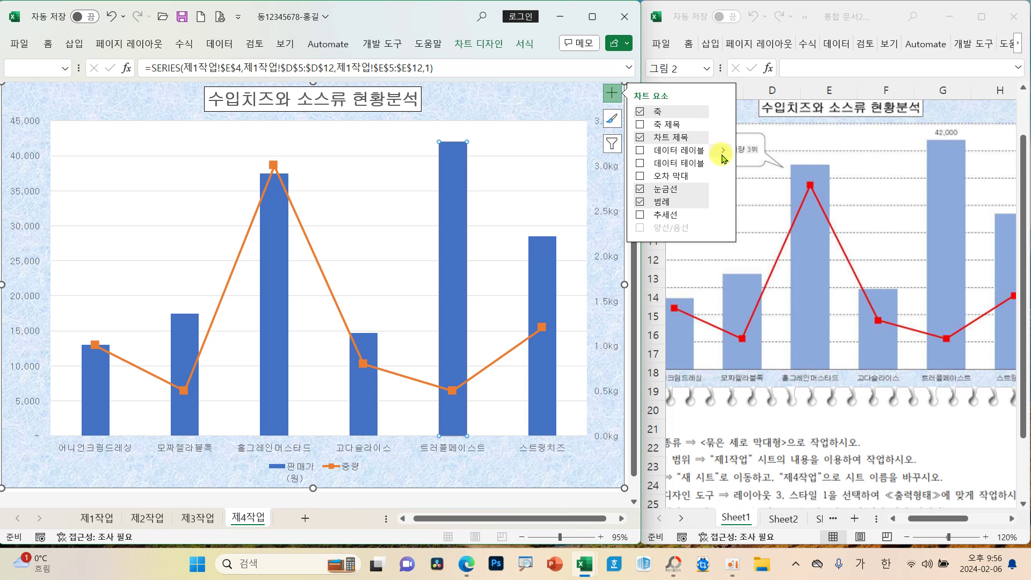
left_click(725, 154)
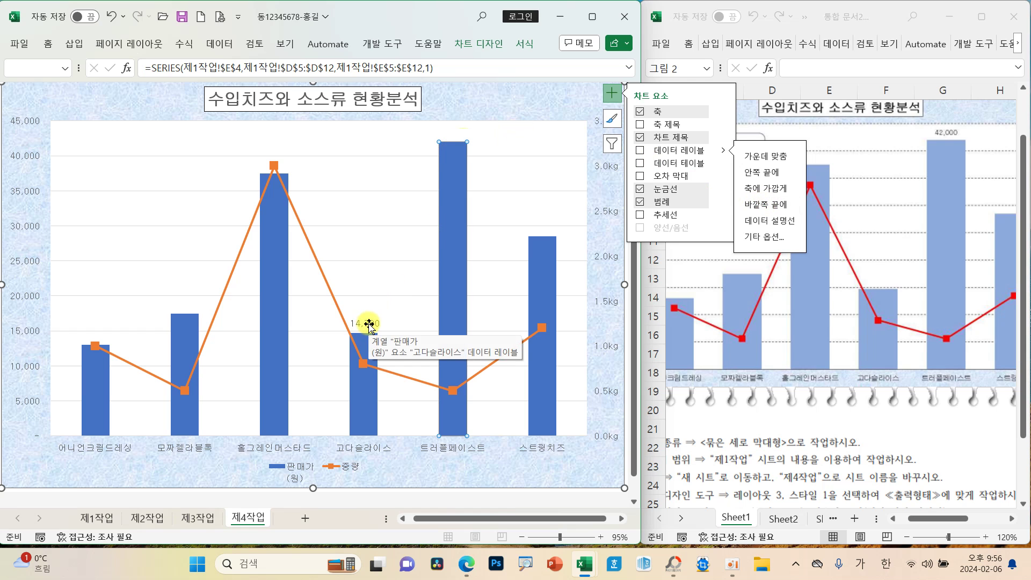
left_click(766, 238)
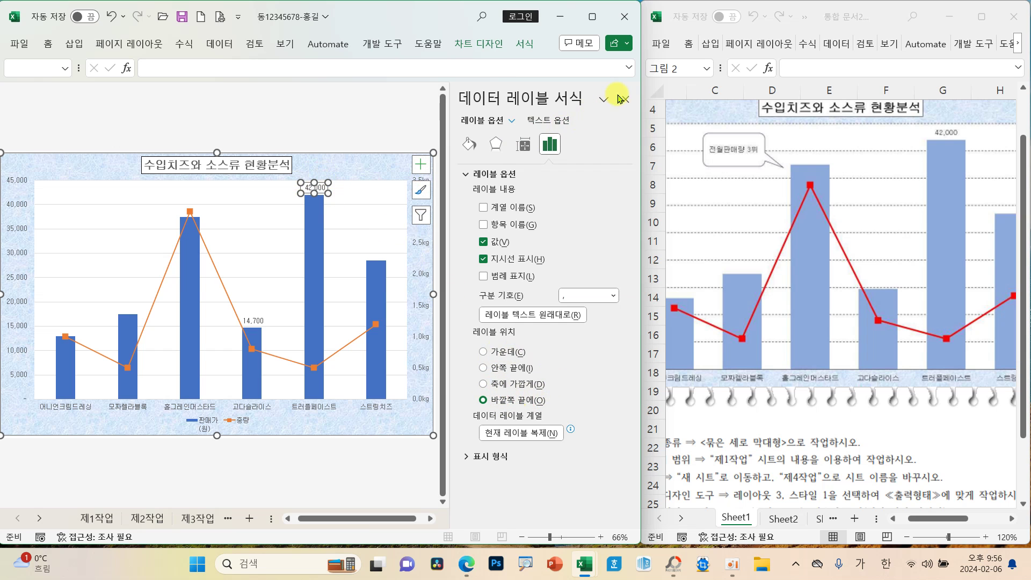
left_click(621, 99)
left_click(372, 340)
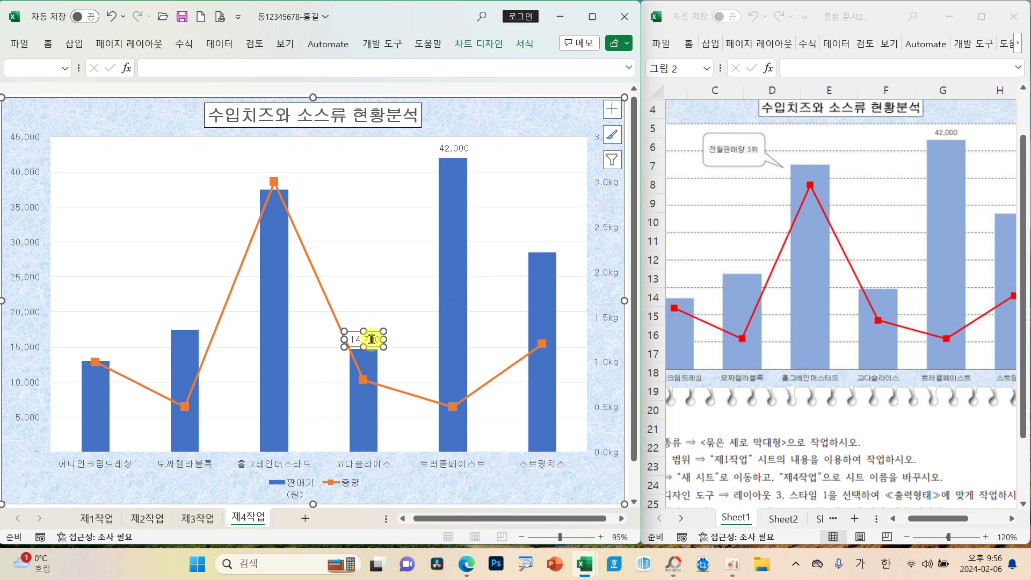
key("Delete")
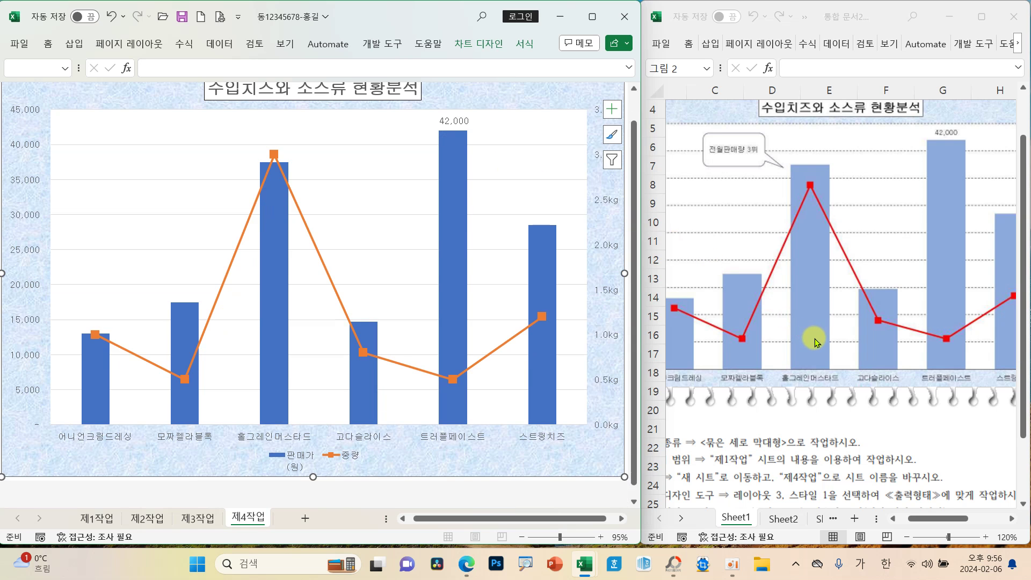
Read the 눈금선 condition in the reference workbook and set the chart's major gridlines to the 파선 dash type.
left_click(810, 405)
scroll(834, 410, "down", 1)
scroll(834, 409, "down", 3)
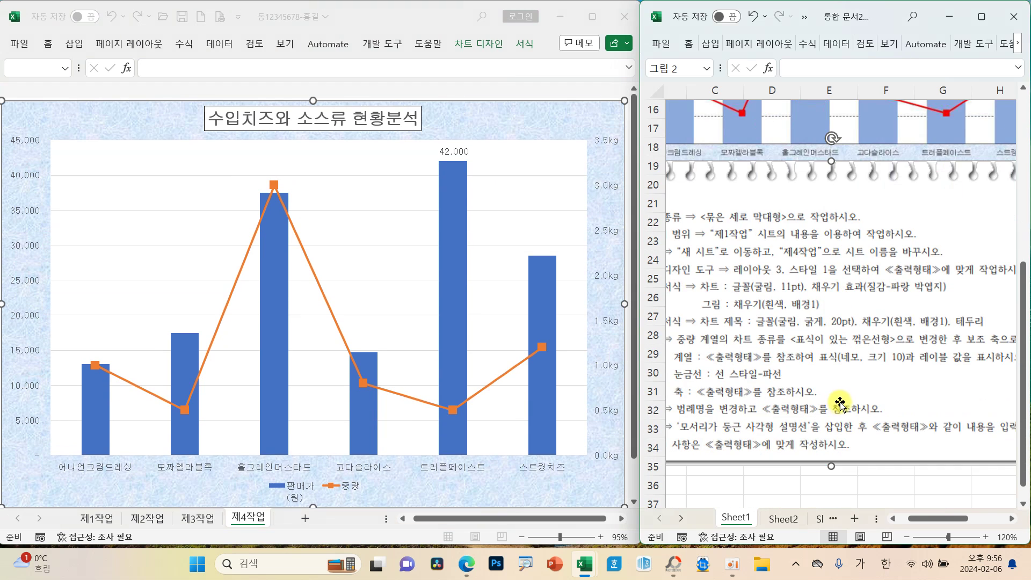
left_click(348, 213)
double_click(341, 214)
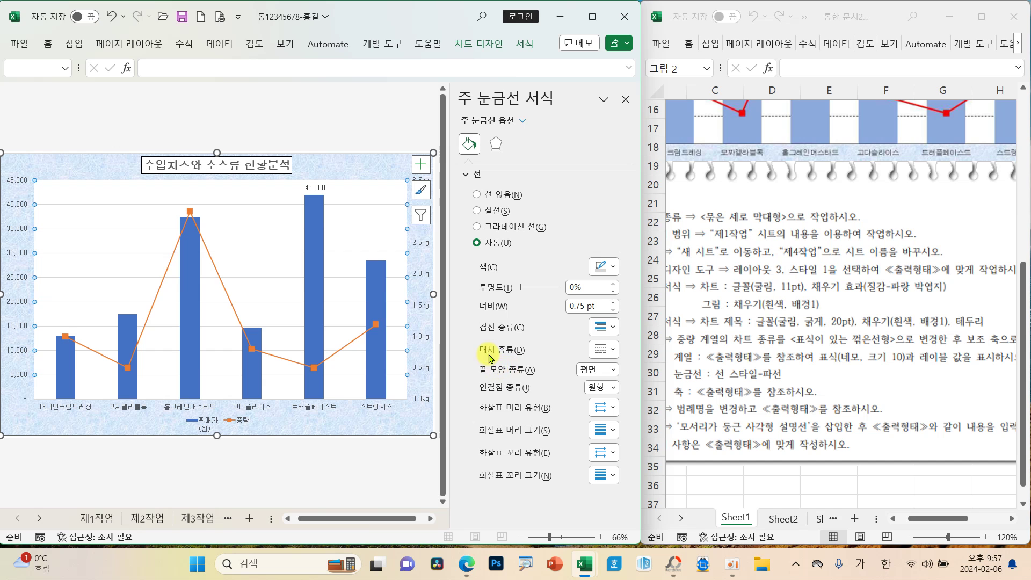
left_click(607, 350)
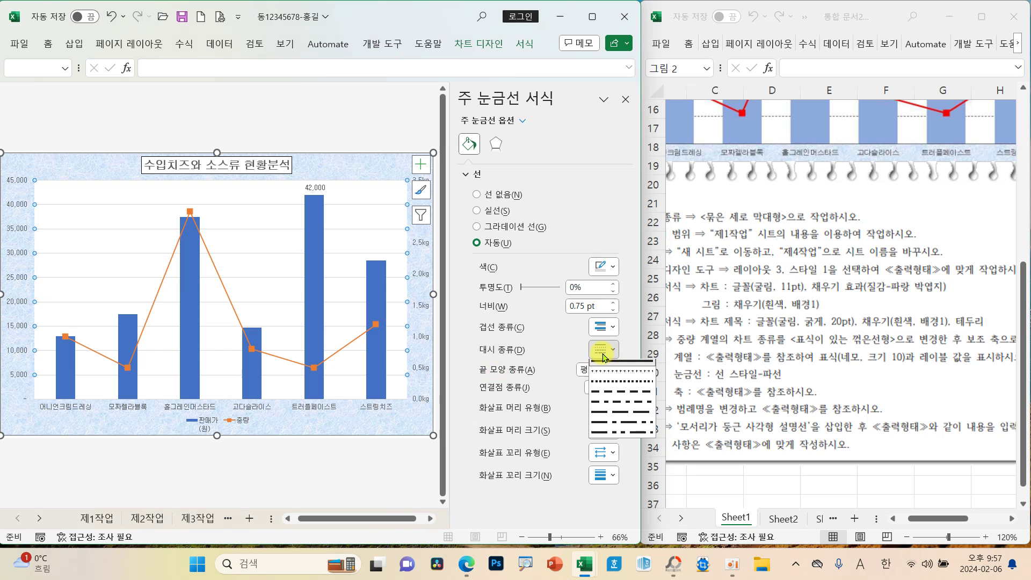
left_click(623, 396)
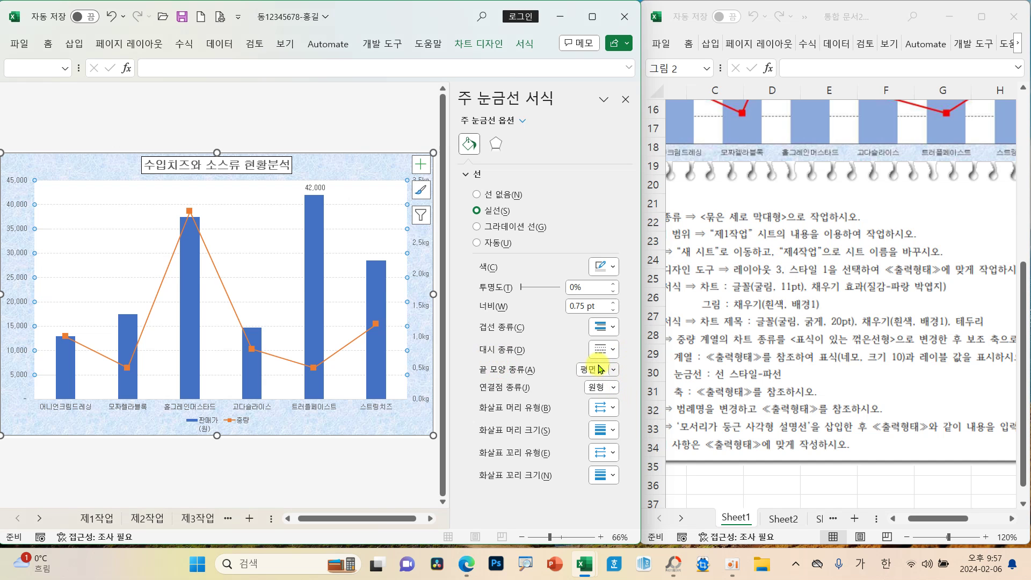
Try black as the line colour of the major gridlines and undo that colour change.
left_click(612, 270)
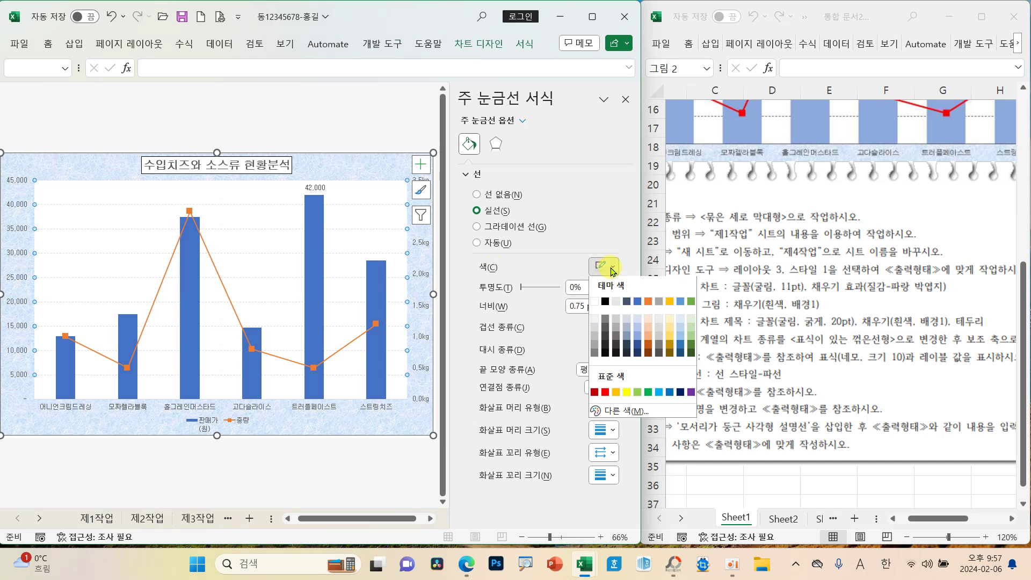
left_click(605, 304)
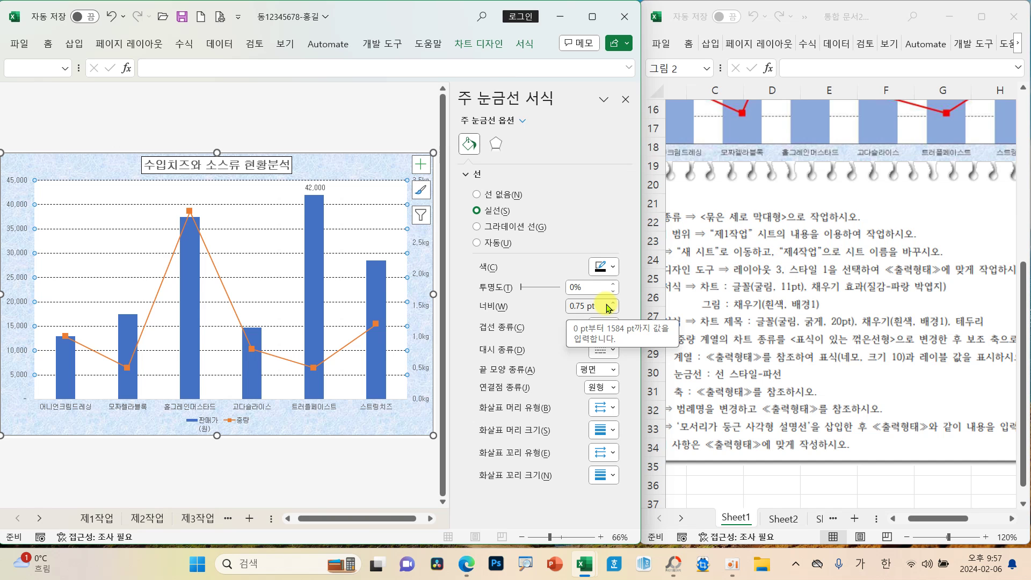
key("ctrl+z")
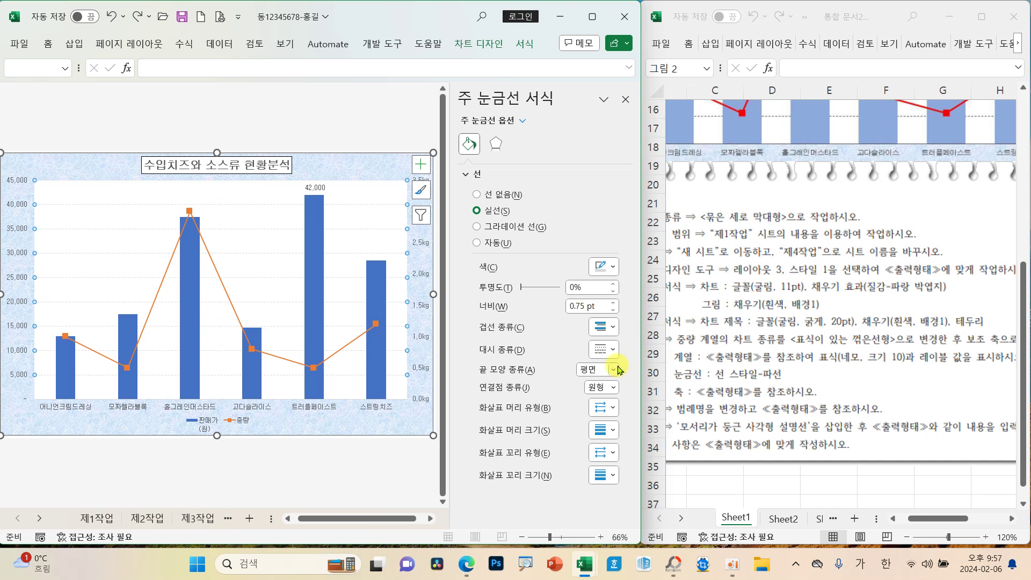
left_click(626, 99)
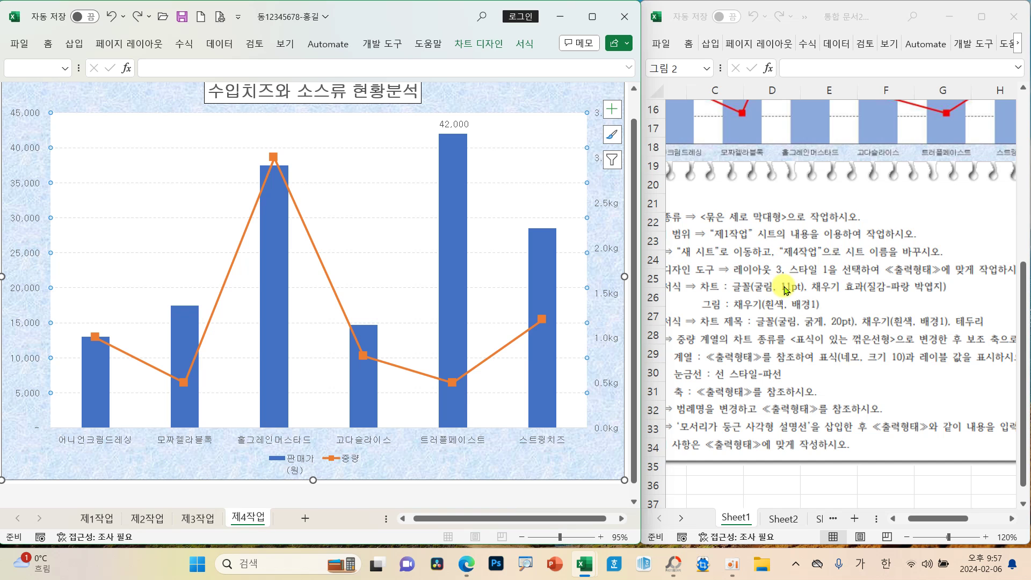
Compare the primary vertical axis with the sample chart and set its number format category to 숫자.
left_click(815, 270)
scroll(805, 312, "up", 5)
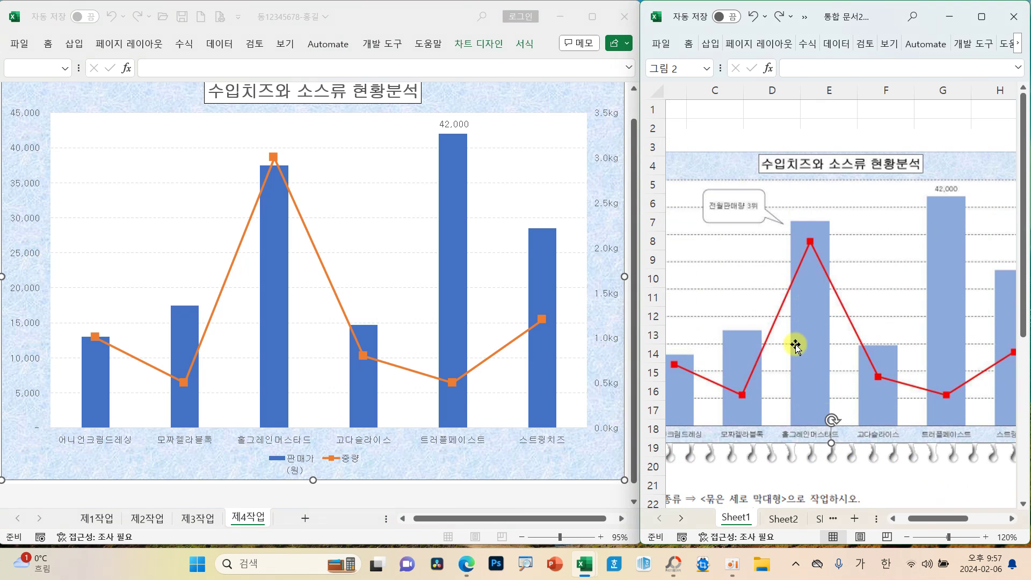
left_click_drag(933, 524, 865, 527)
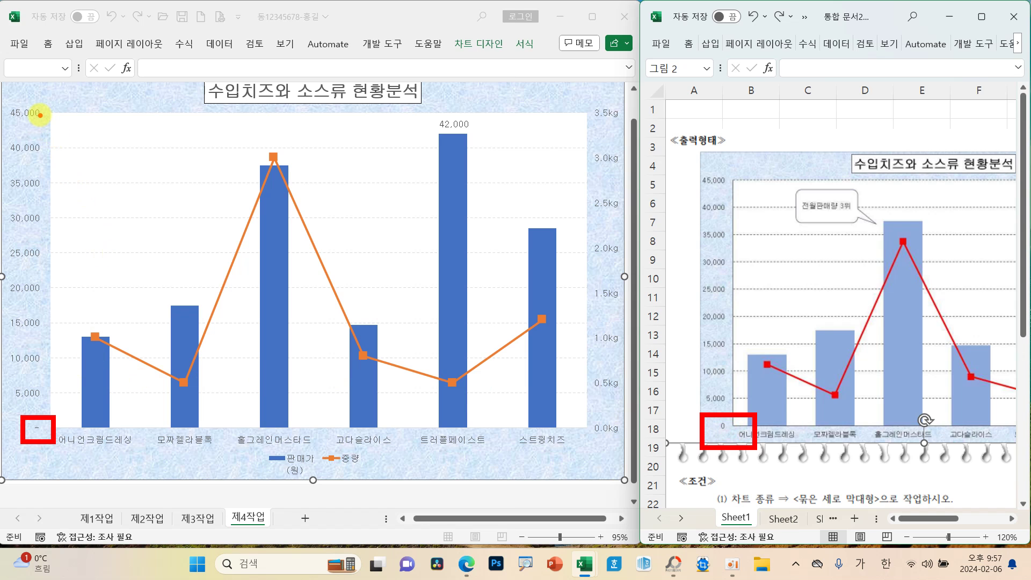
double_click(29, 397)
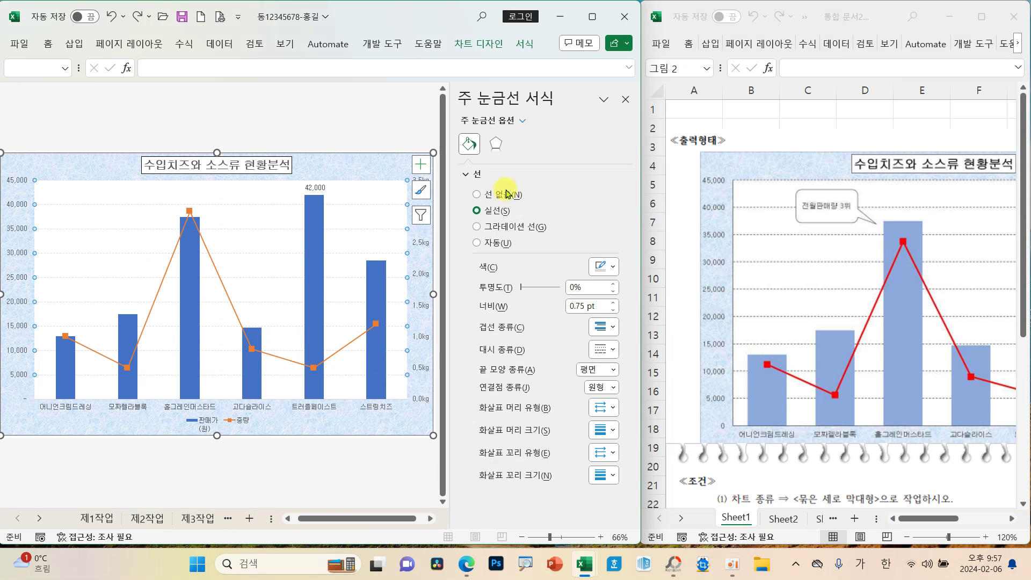
left_click(19, 331)
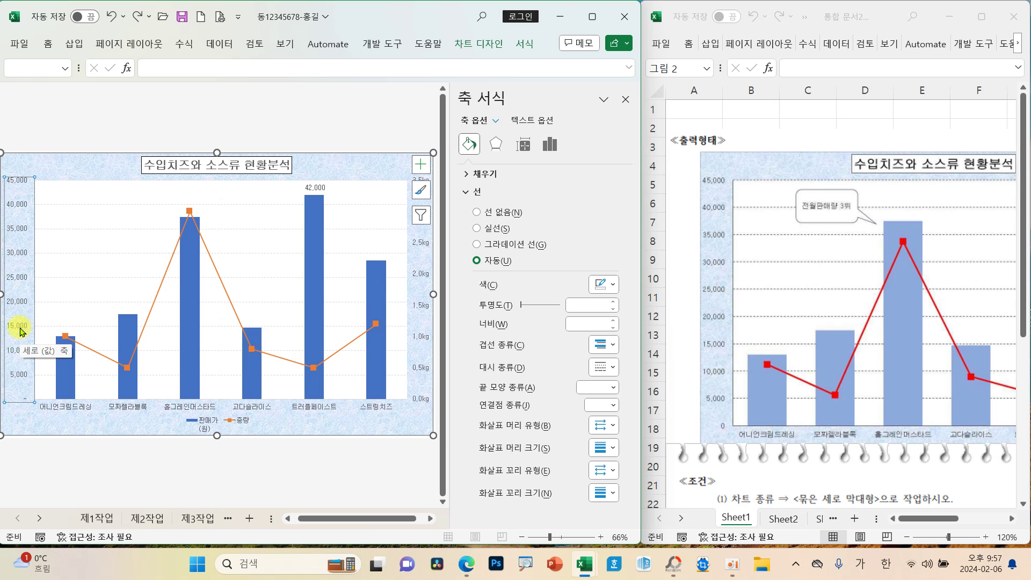
right_click(21, 331)
left_click(62, 498)
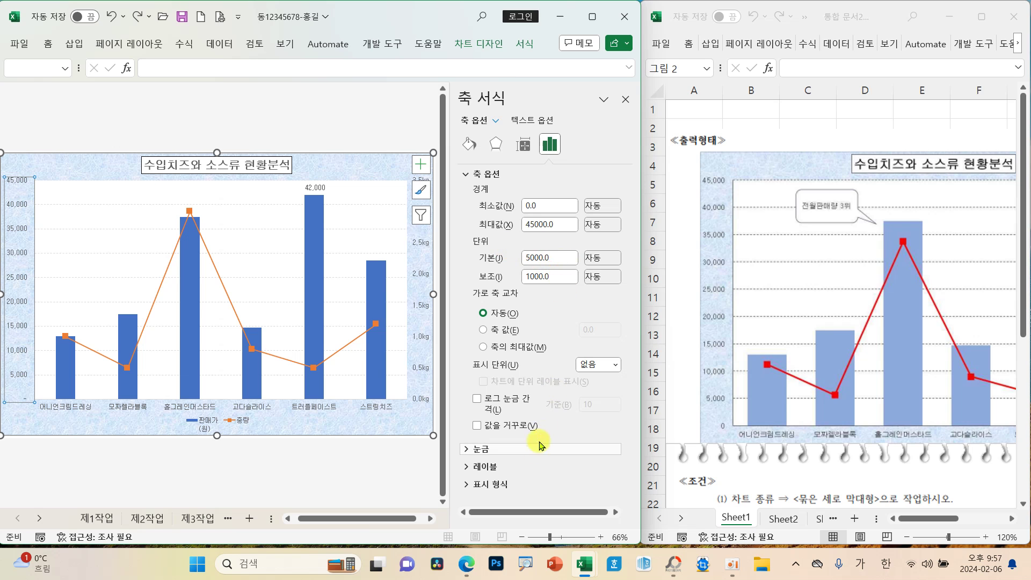
left_click(498, 484)
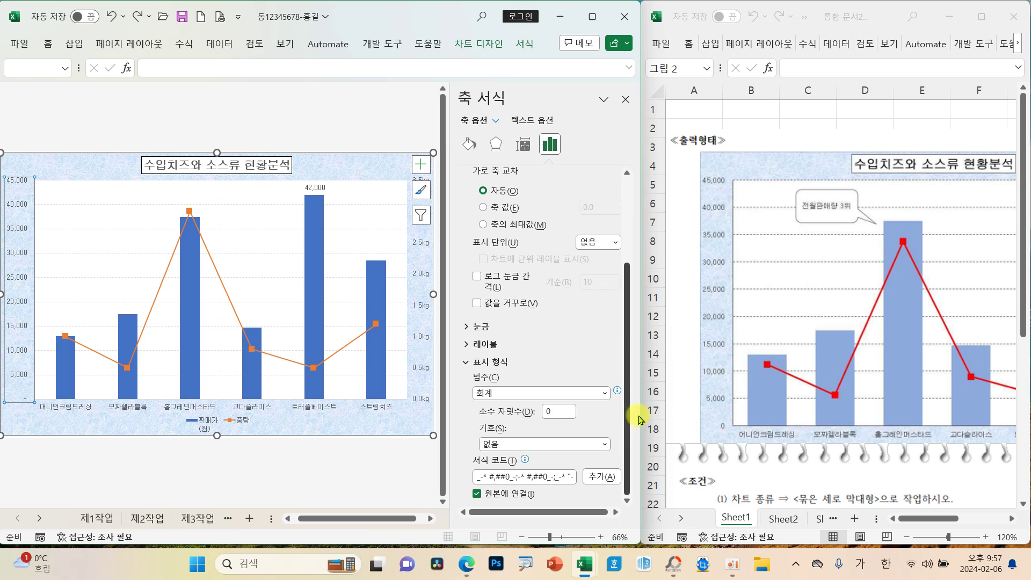
left_click(486, 394)
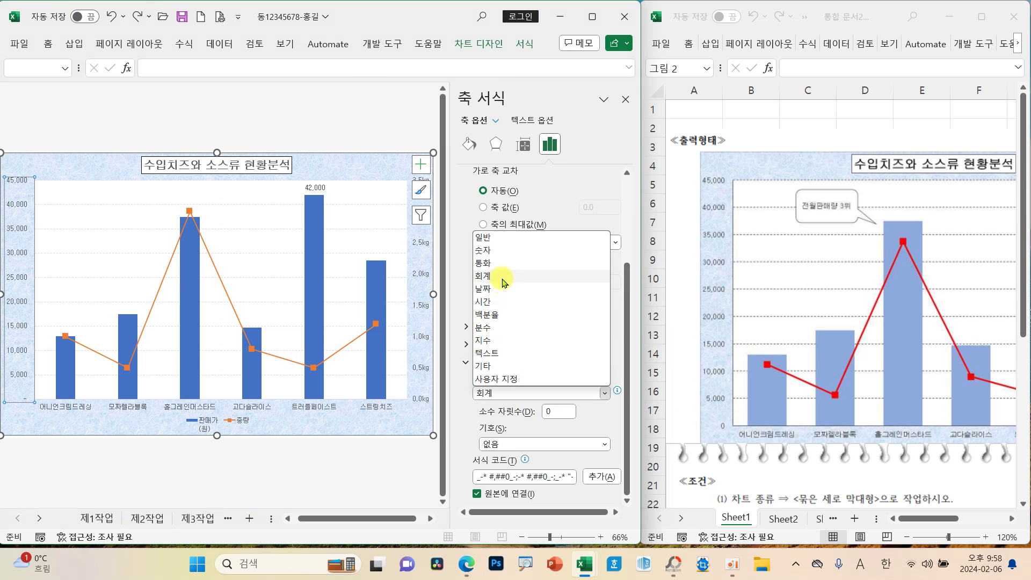
left_click(488, 252)
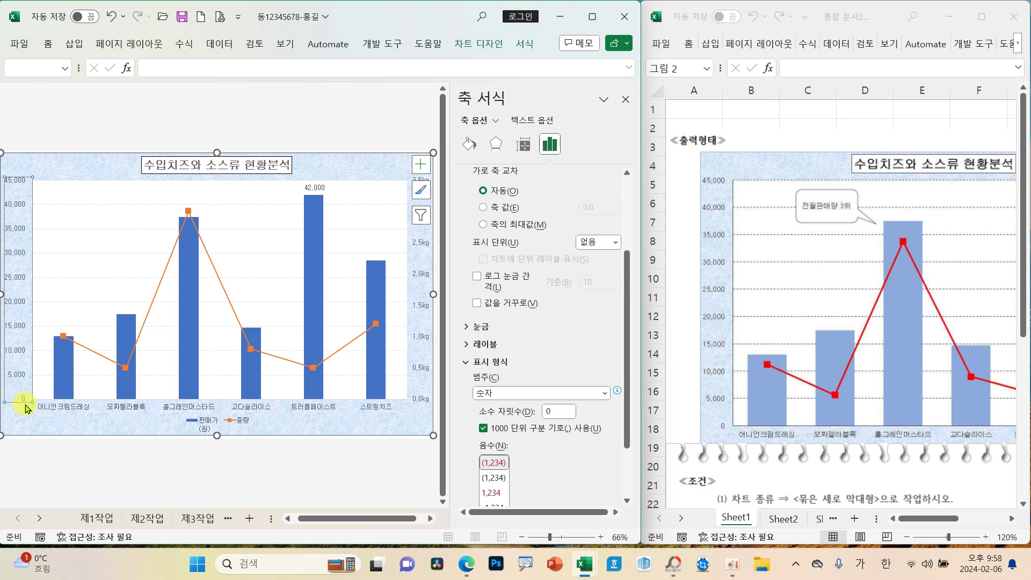
Check the sample chart's secondary vertical axis and set this chart's secondary axis maximum to 4.0 and major unit to 1.0.
left_click(423, 356)
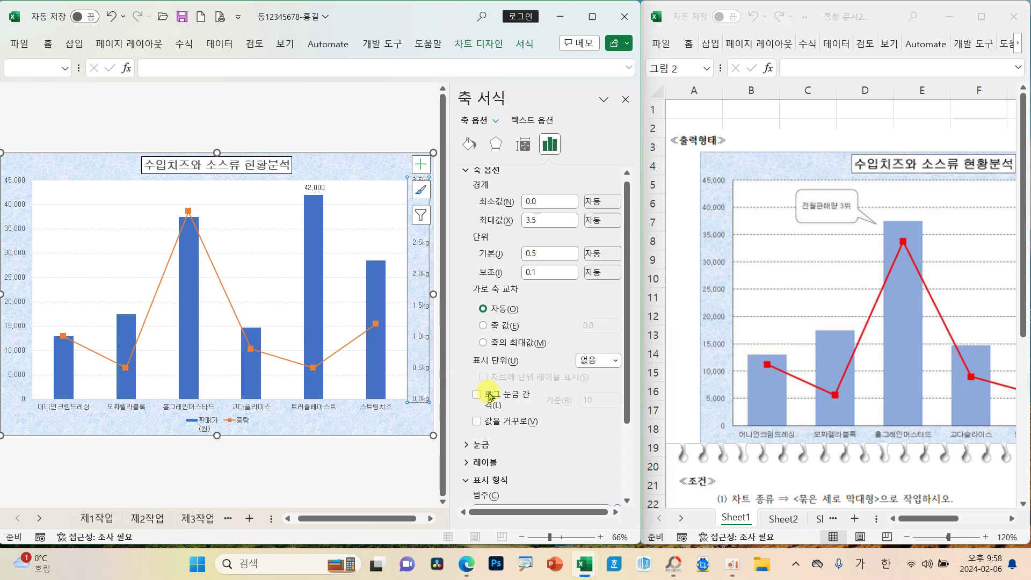
left_click_drag(949, 522, 961, 526)
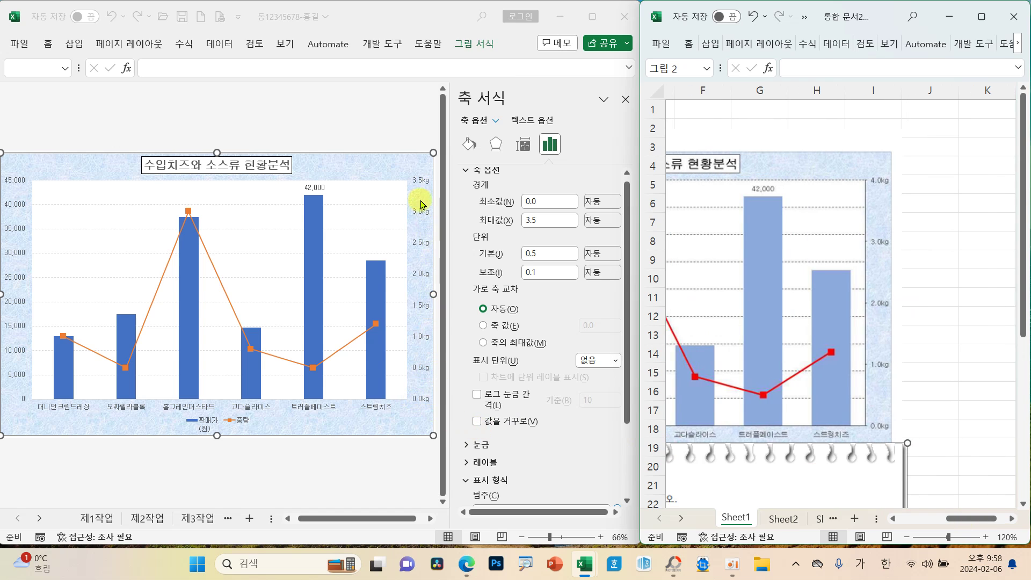
left_click(555, 224)
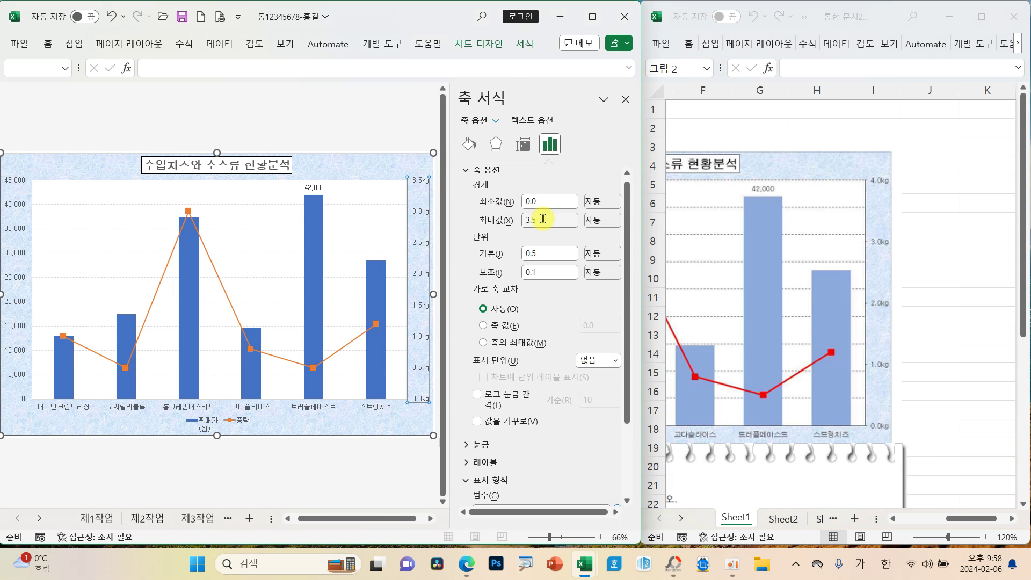
left_click_drag(555, 224, 524, 223)
type("4")
key("Return")
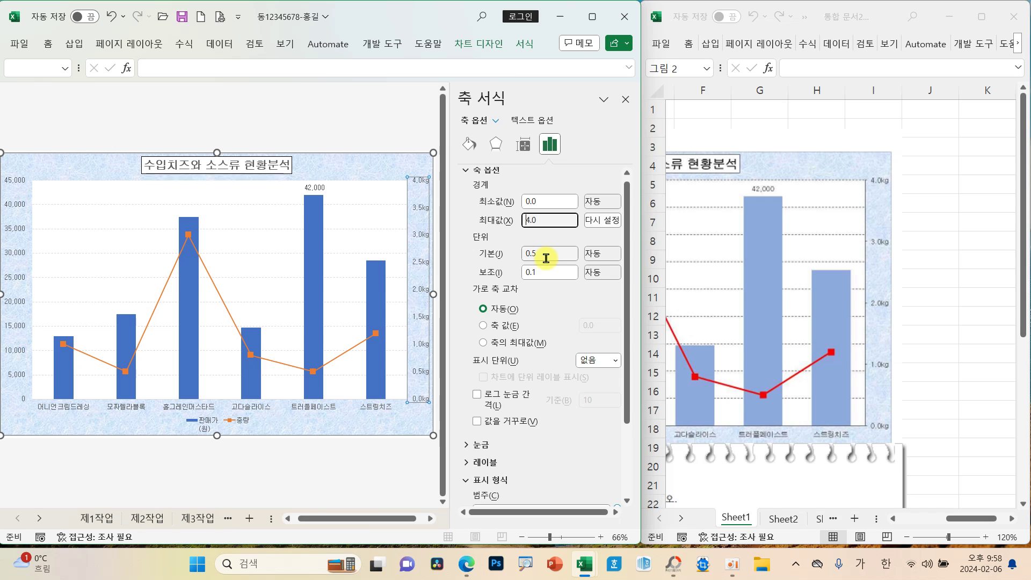
left_click_drag(546, 258, 501, 254)
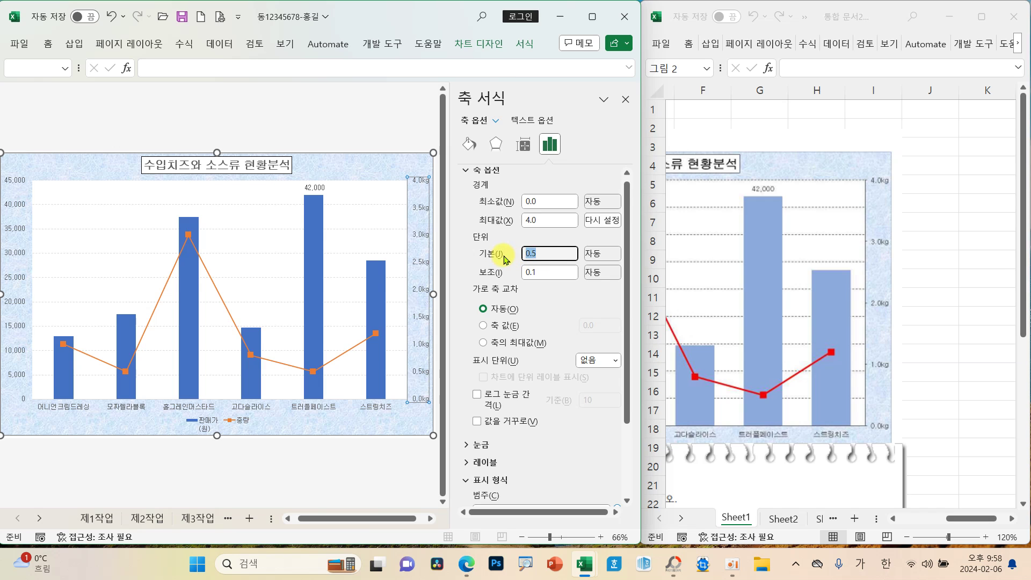
type("1")
key("Return")
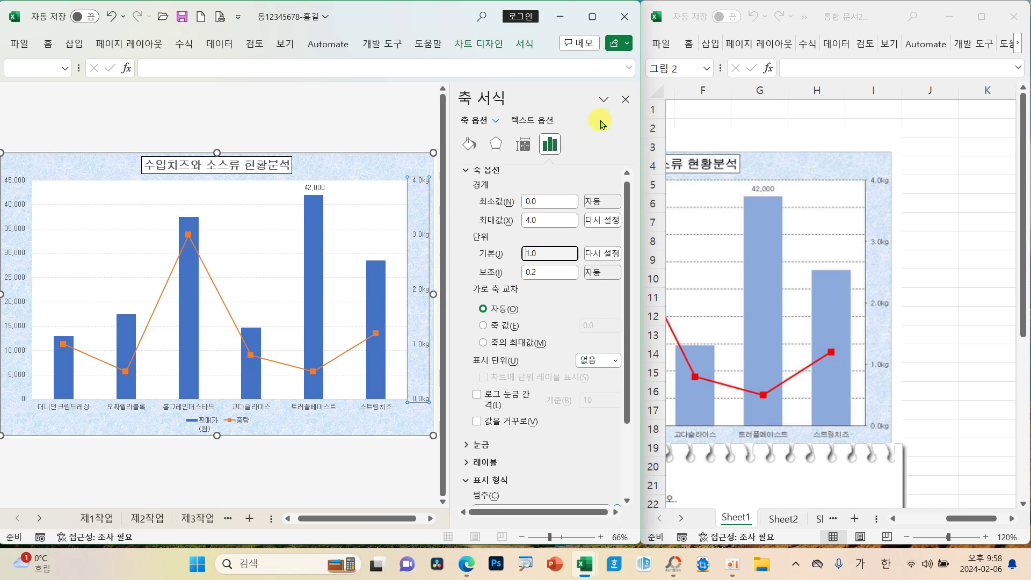
left_click(626, 99)
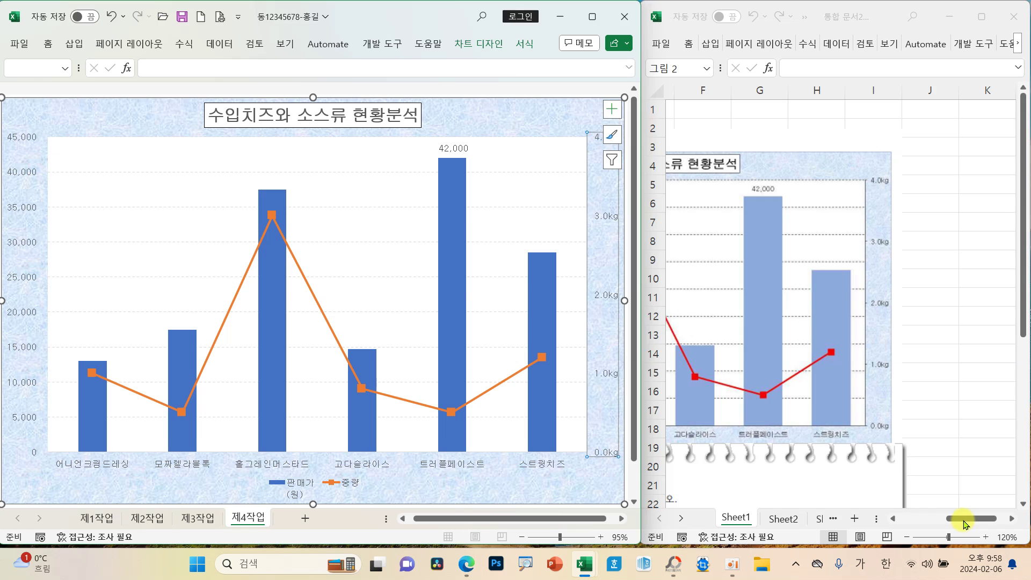
Read the 범례 condition in the reference workbook and rename the price series to the single-line legend name 판매가(원).
left_click_drag(965, 523, 923, 525)
scroll(922, 455, "down", 3)
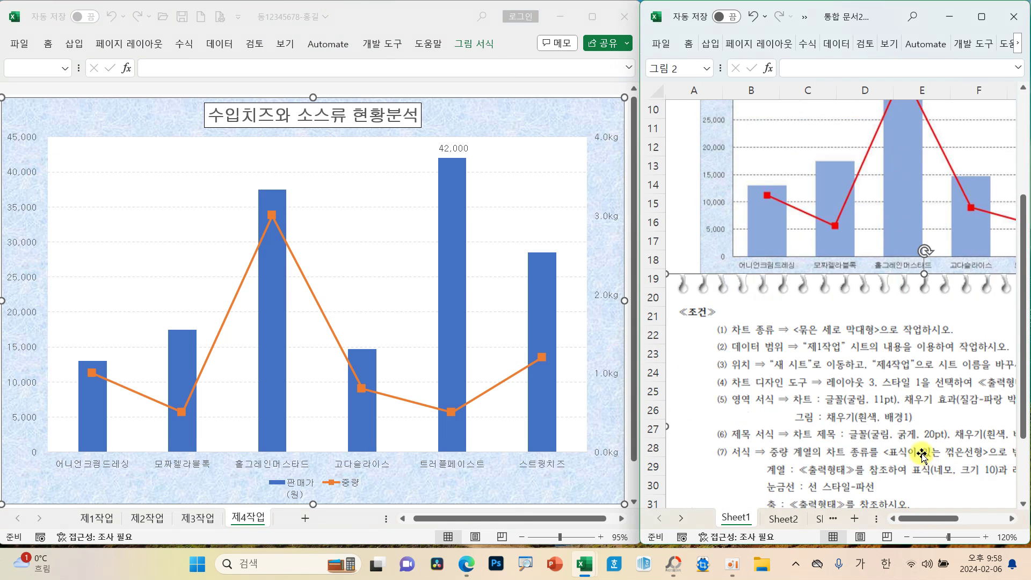
scroll(922, 455, "down", 2)
left_click_drag(928, 520, 940, 519)
mouse_move(889, 379)
left_mouse_down()
mouse_move(865, 371)
mouse_move(874, 367)
left_mouse_up()
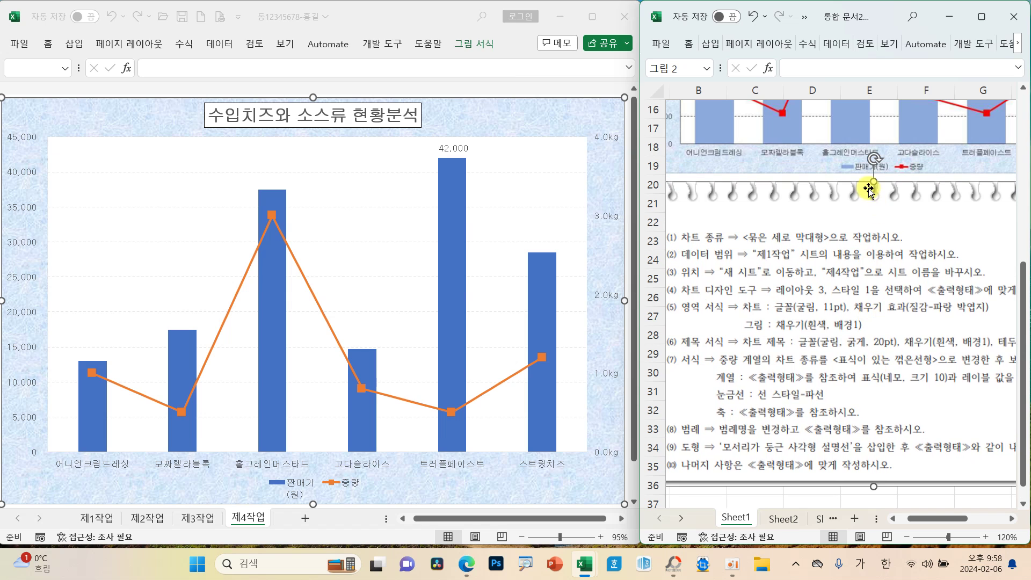
left_click(782, 496)
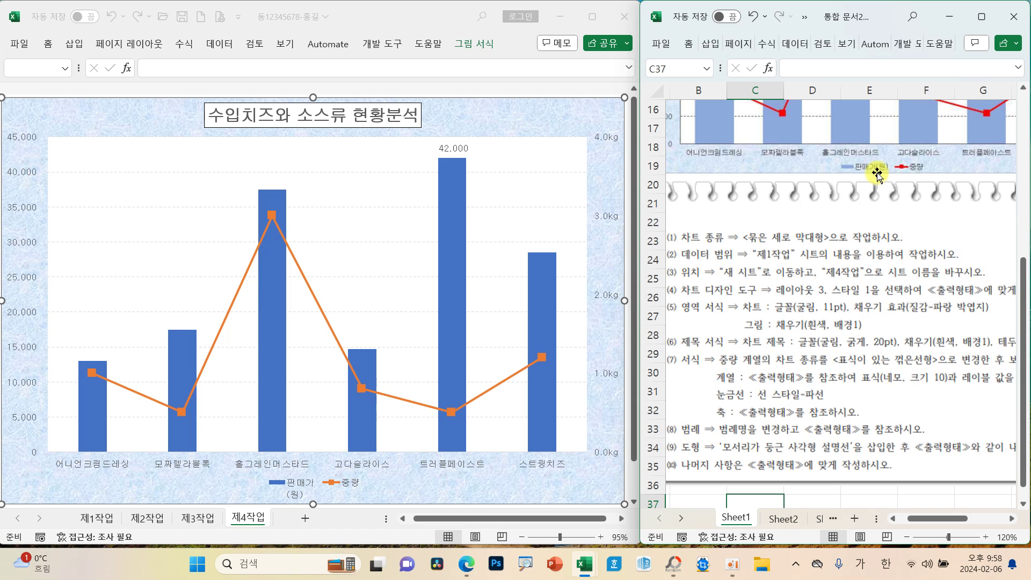
left_click(303, 485)
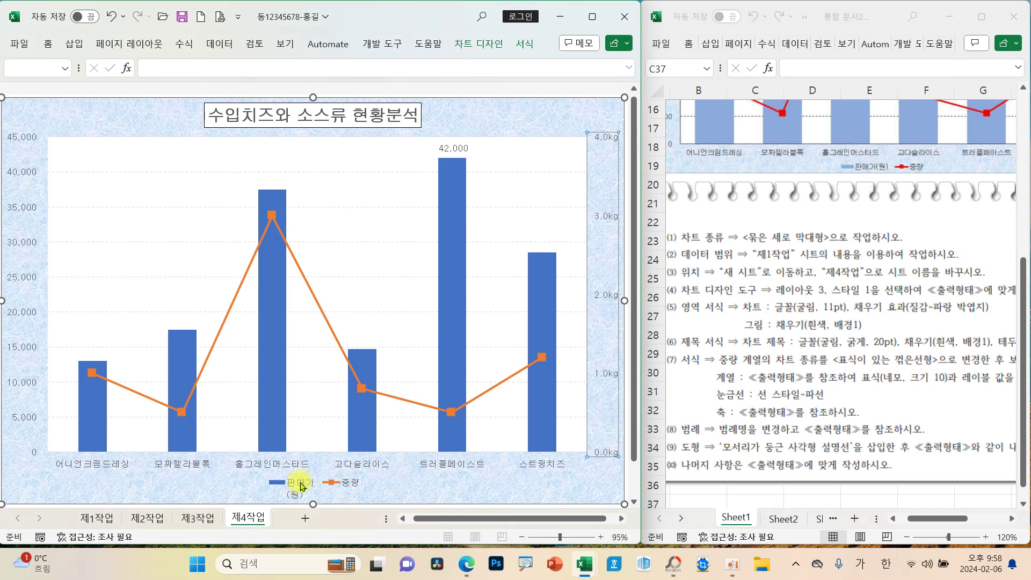
right_click(299, 488)
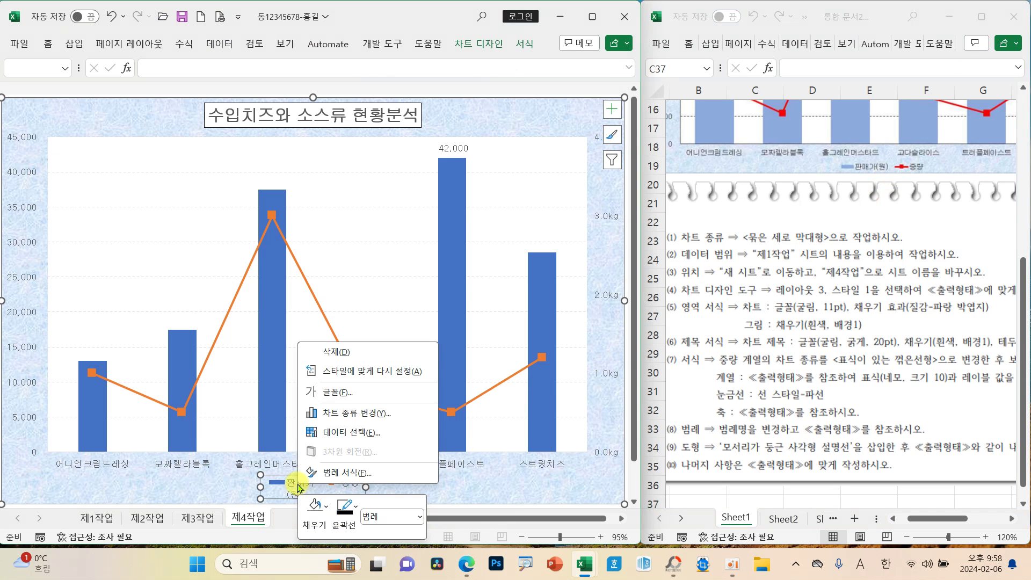
left_click(354, 440)
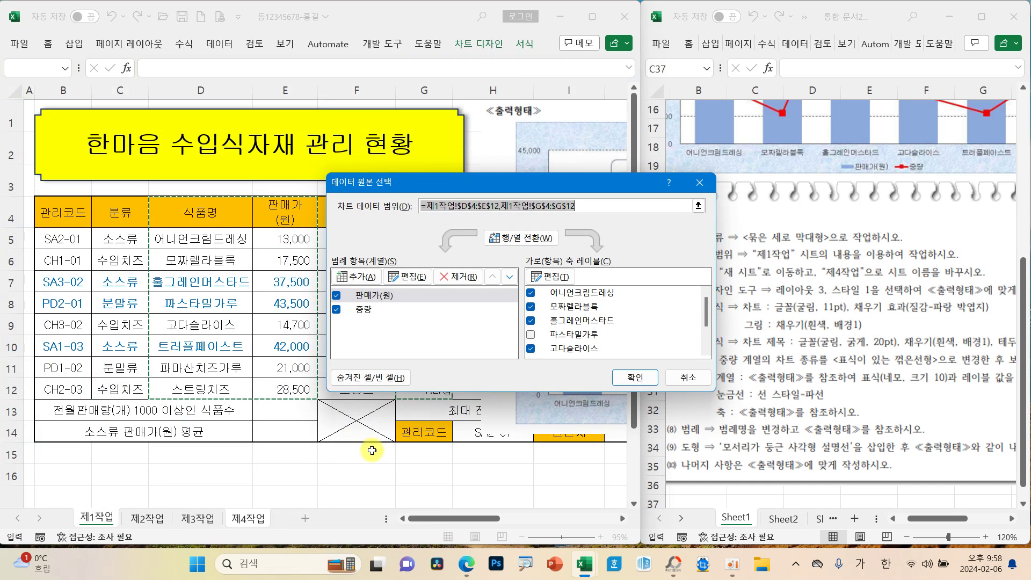
left_click(358, 294)
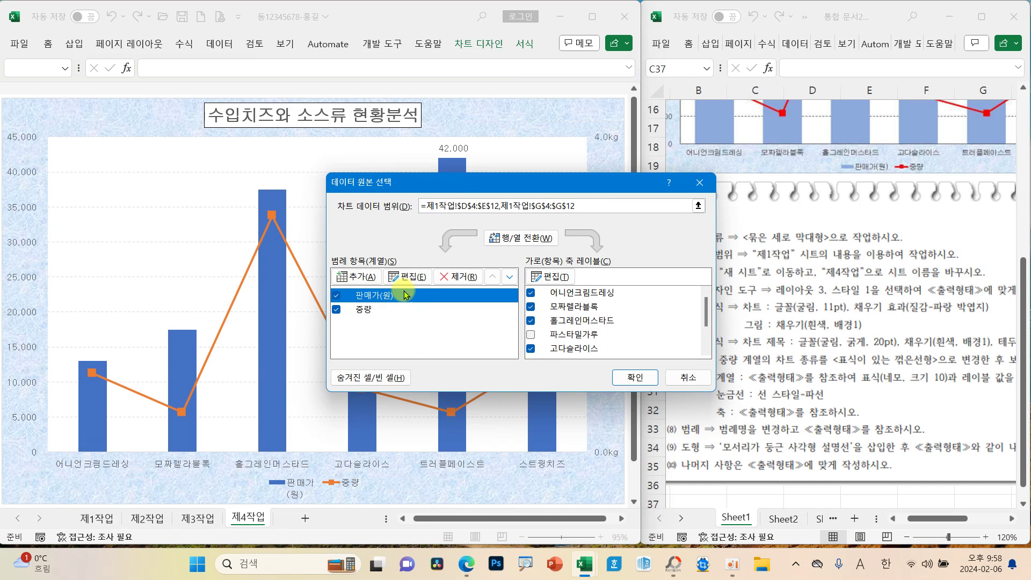
left_click(408, 273)
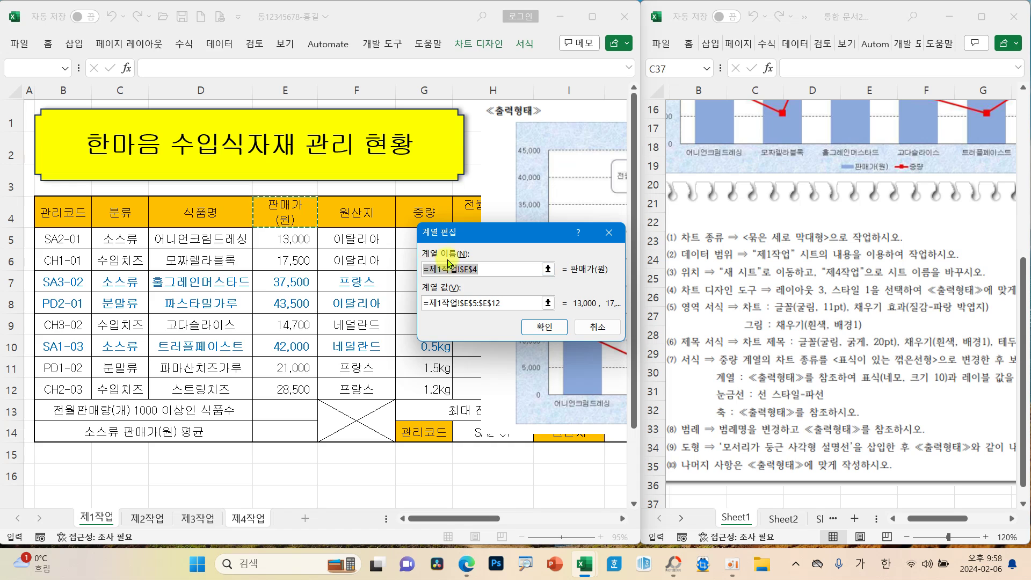
type("판매")
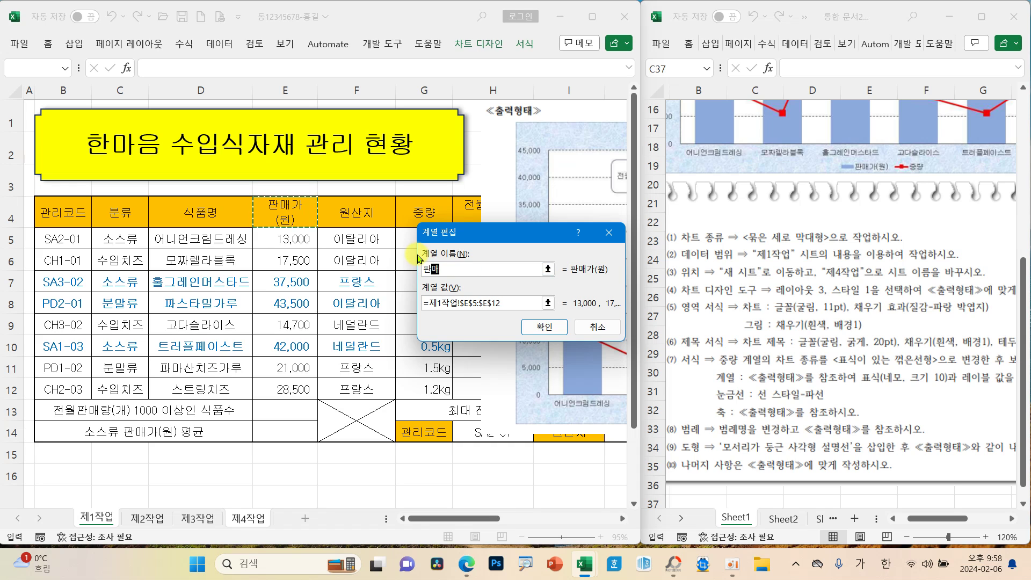
type("가(ㅇ")
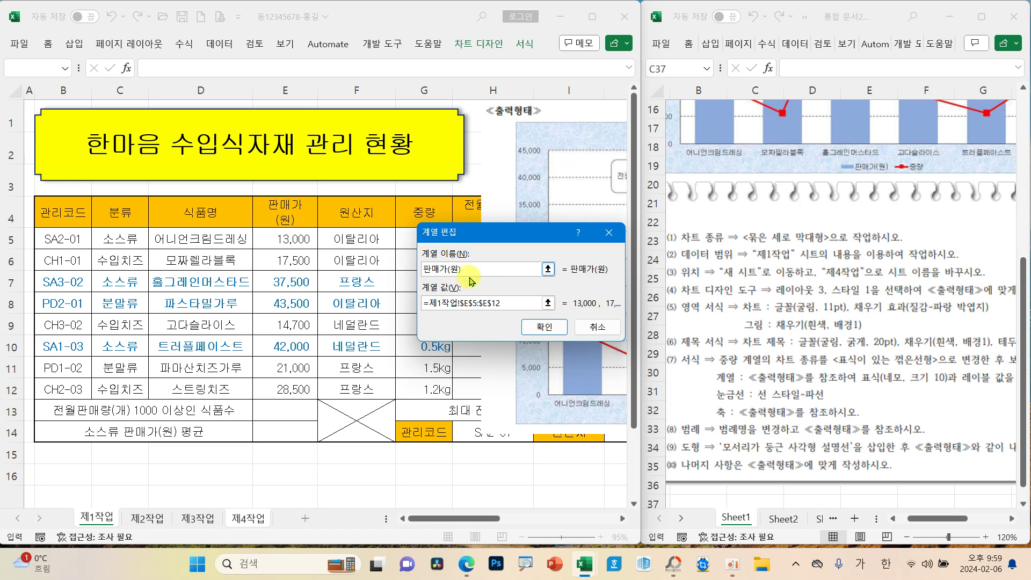
left_click(544, 327)
left_click(634, 378)
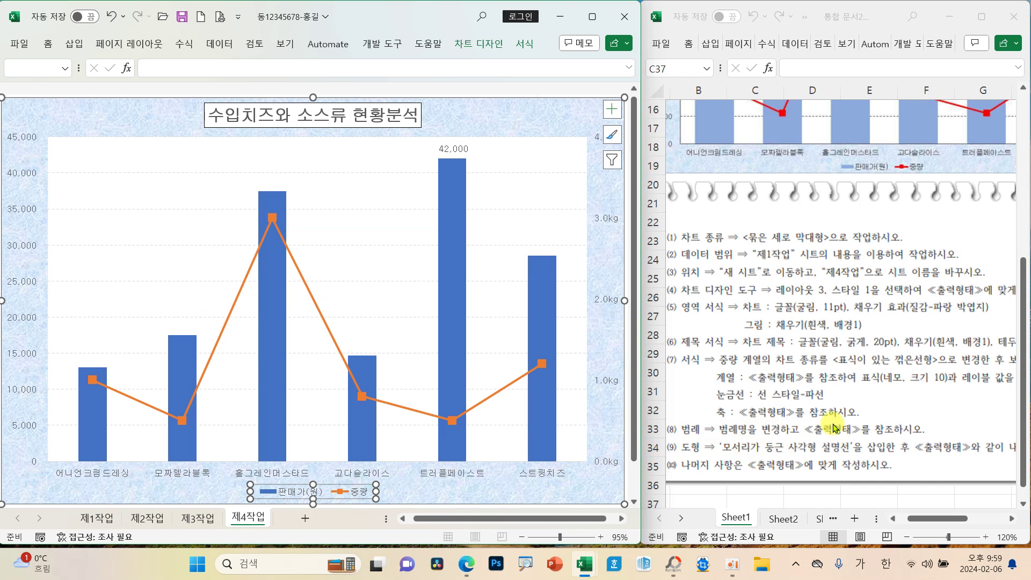
Insert a 모서리가 둥근 사각형 callout above the 모짜렐라블록 bar and point its tail at the top of the 홀그레인머스타드 bar.
left_click(821, 371)
scroll(829, 385, "up", 5)
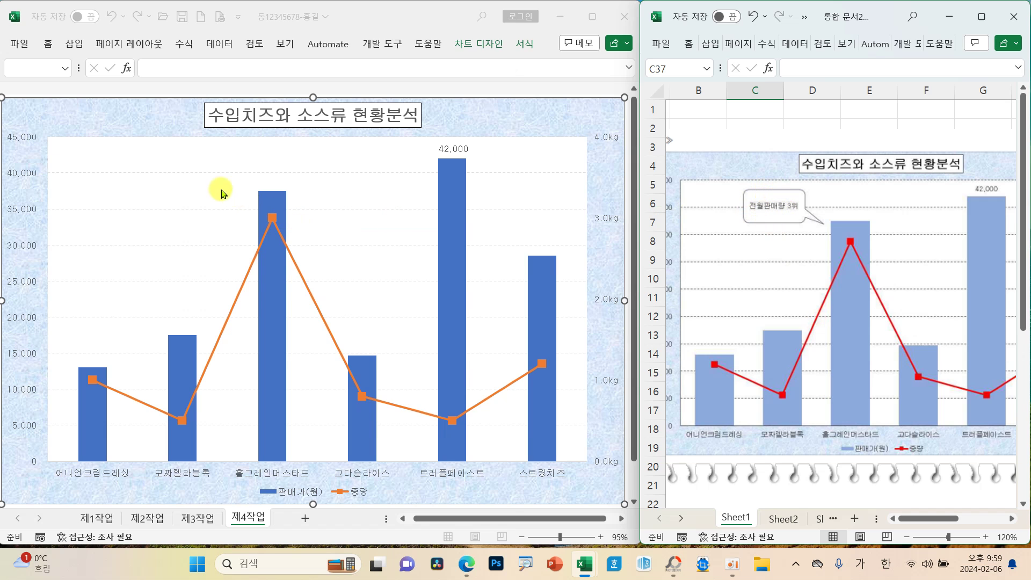
left_click(76, 47)
left_click(76, 45)
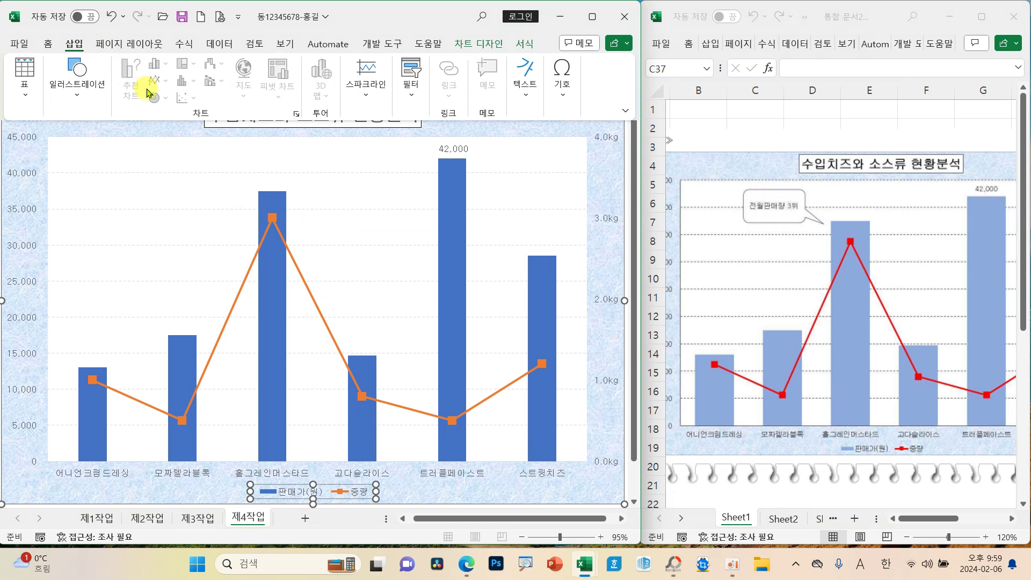
left_click(76, 81)
left_click(90, 141)
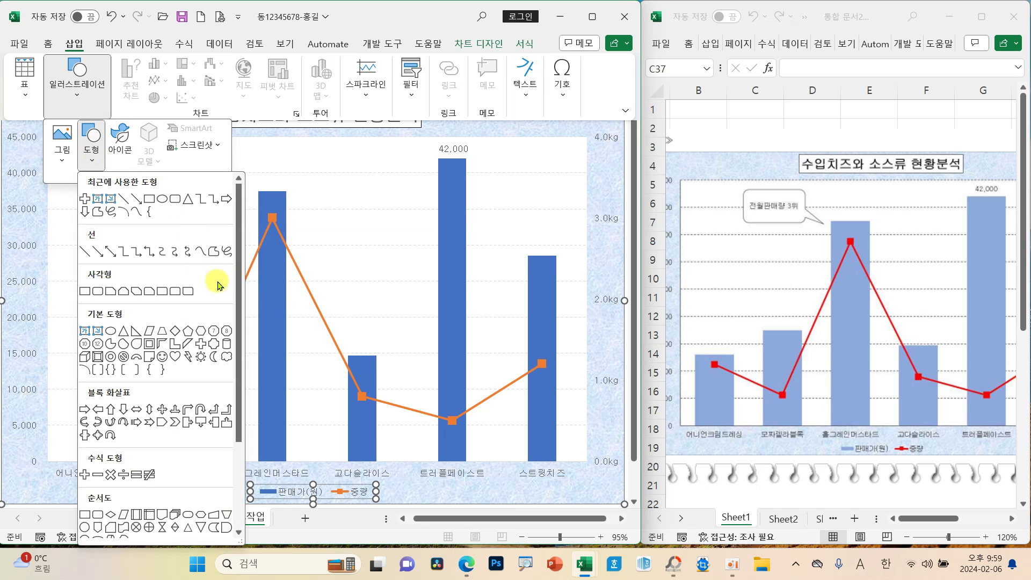
left_click_drag(238, 292, 236, 379)
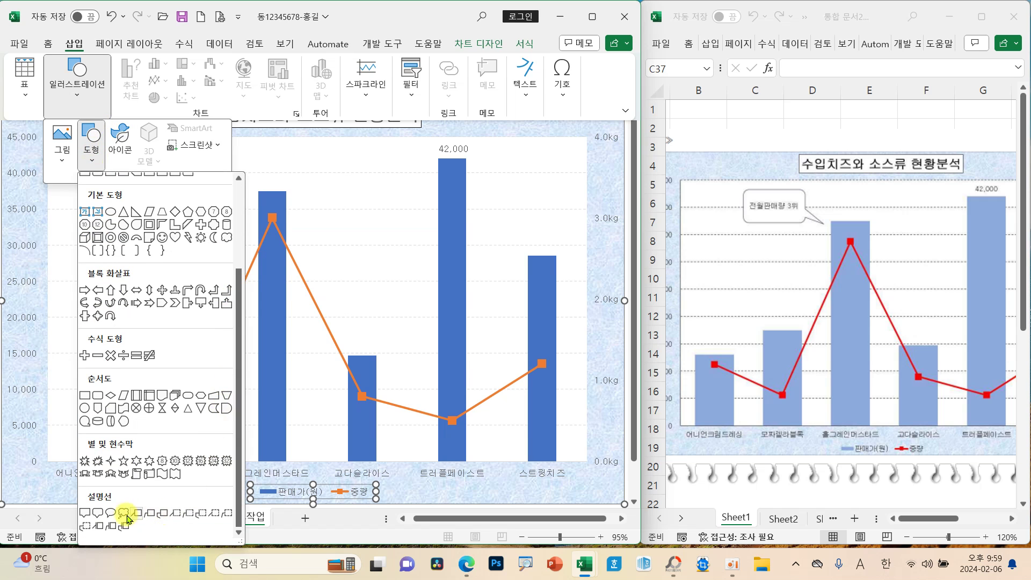
left_click(99, 516)
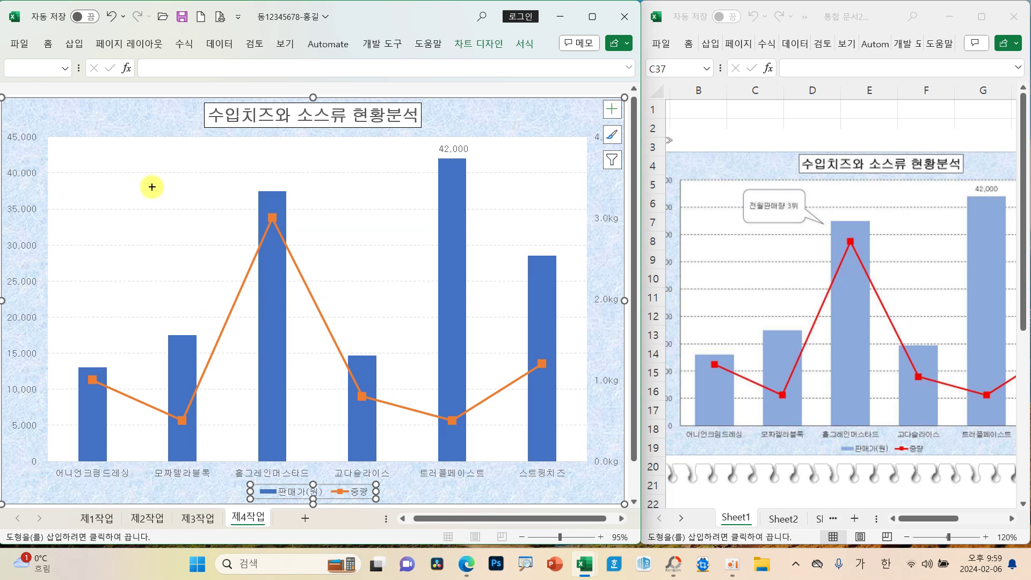
left_click_drag(140, 149, 234, 193)
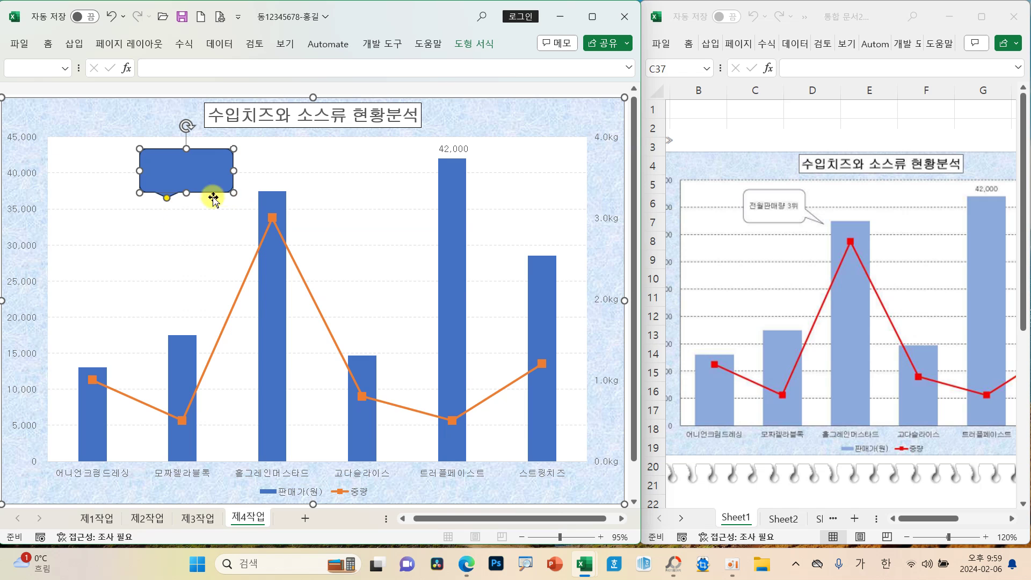
left_click_drag(167, 199, 251, 198)
Apply the theme shape style with white fill and black outline to the callout.
left_click(469, 45)
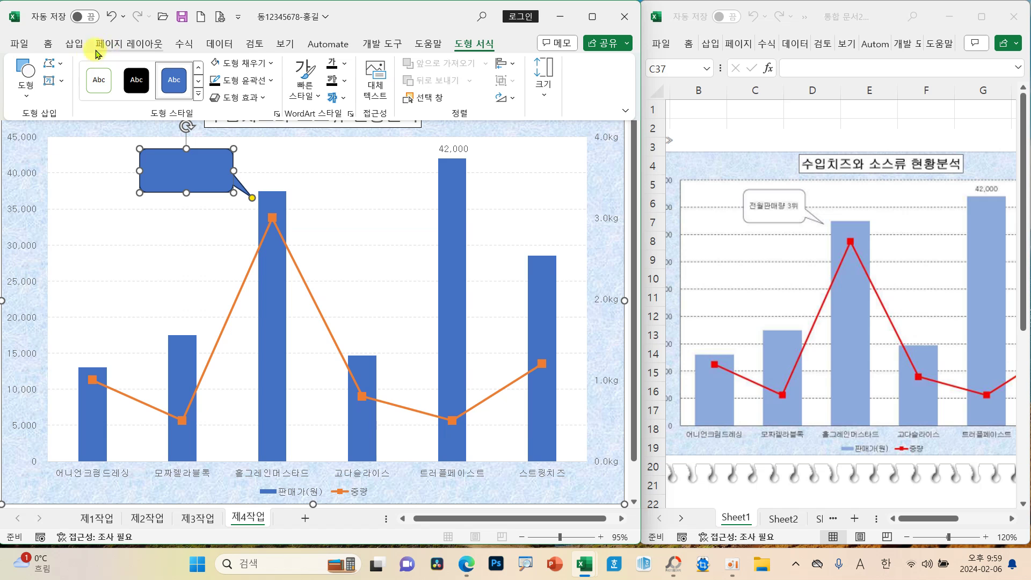
left_click(198, 94)
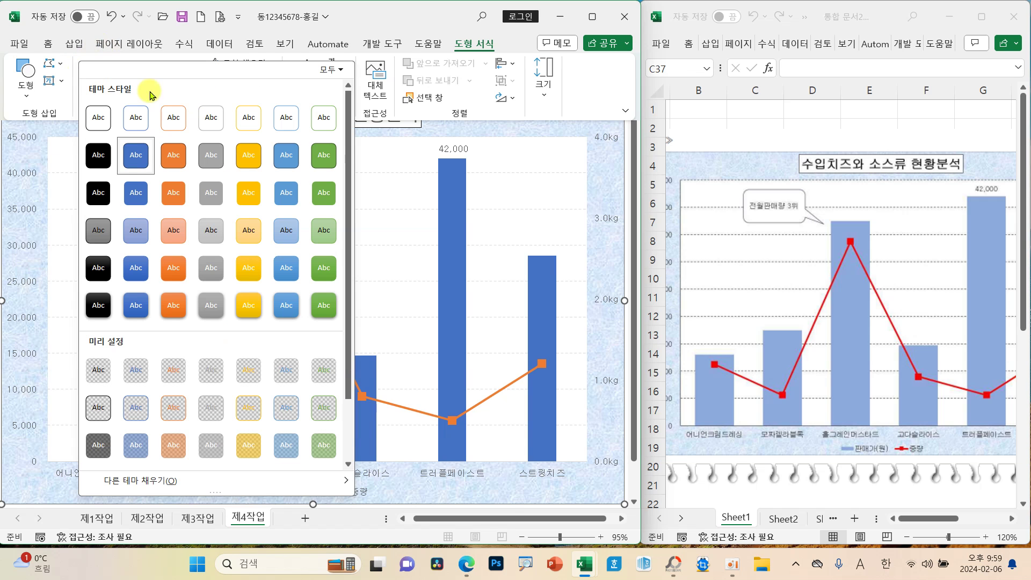
left_click(103, 120)
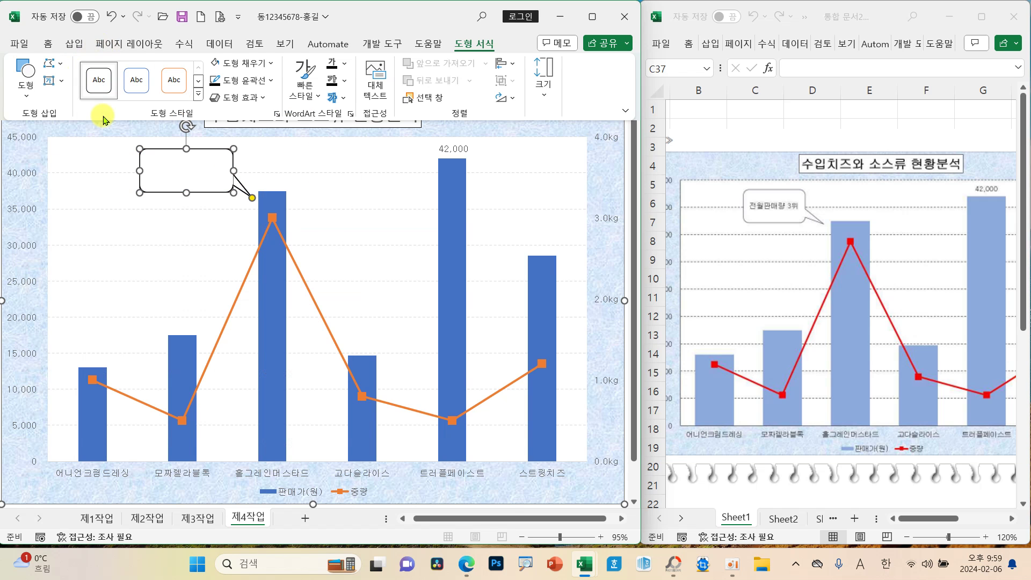
Centre the callout's text alignment and enter 전월판매량 3위 in it.
left_click(49, 45)
left_click(233, 80)
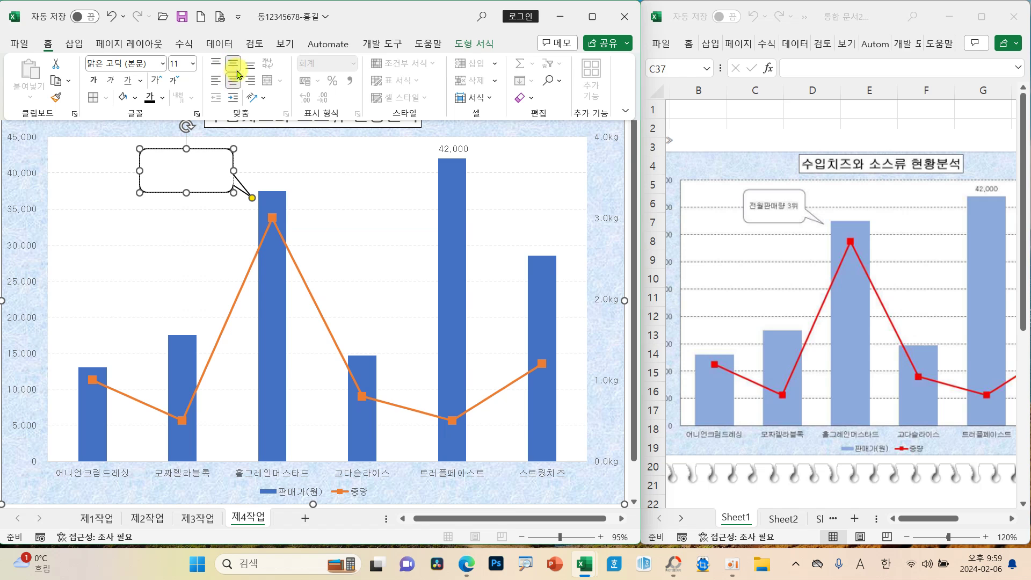
left_click(199, 162)
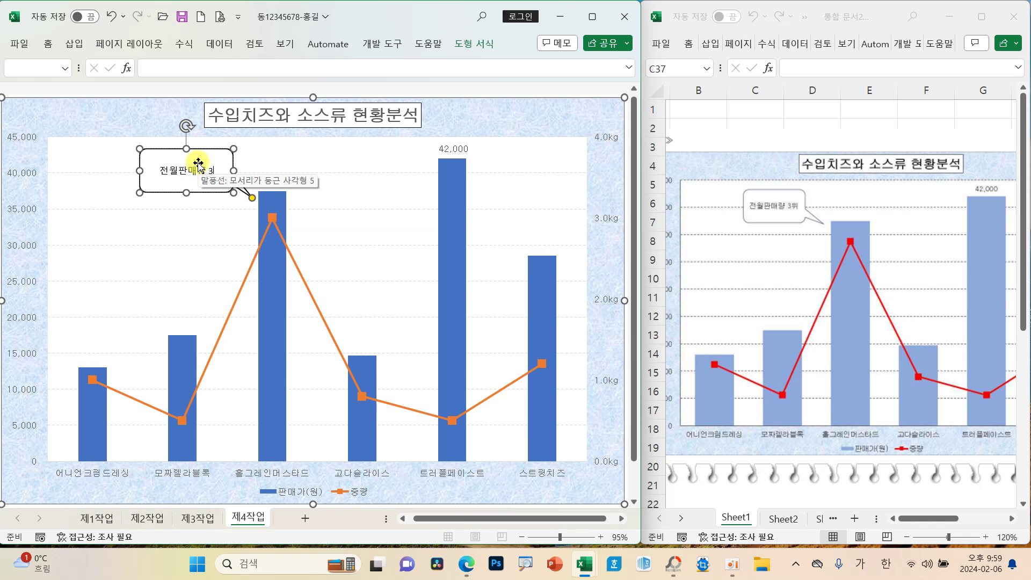
left_click(198, 233)
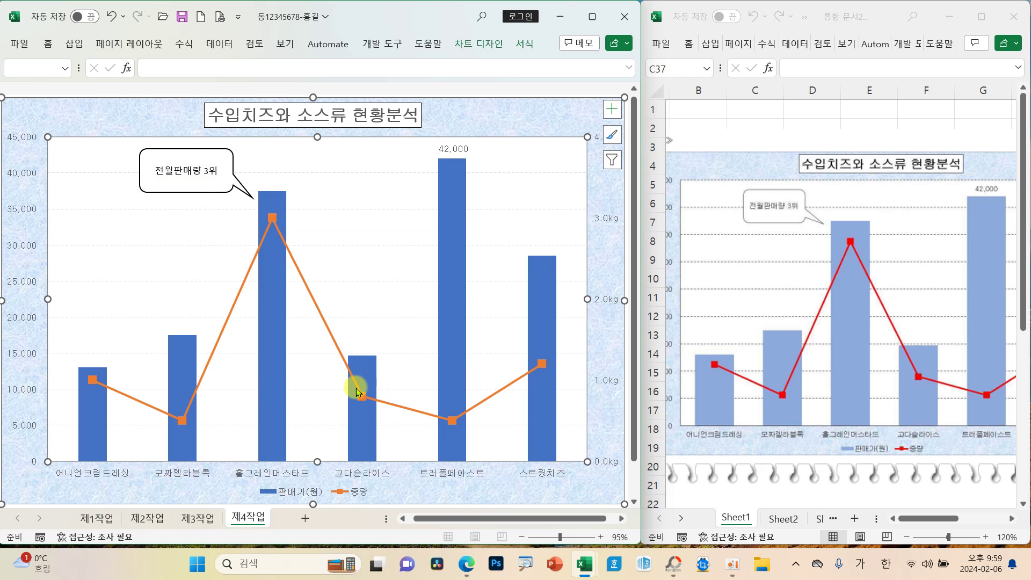
left_click(555, 117)
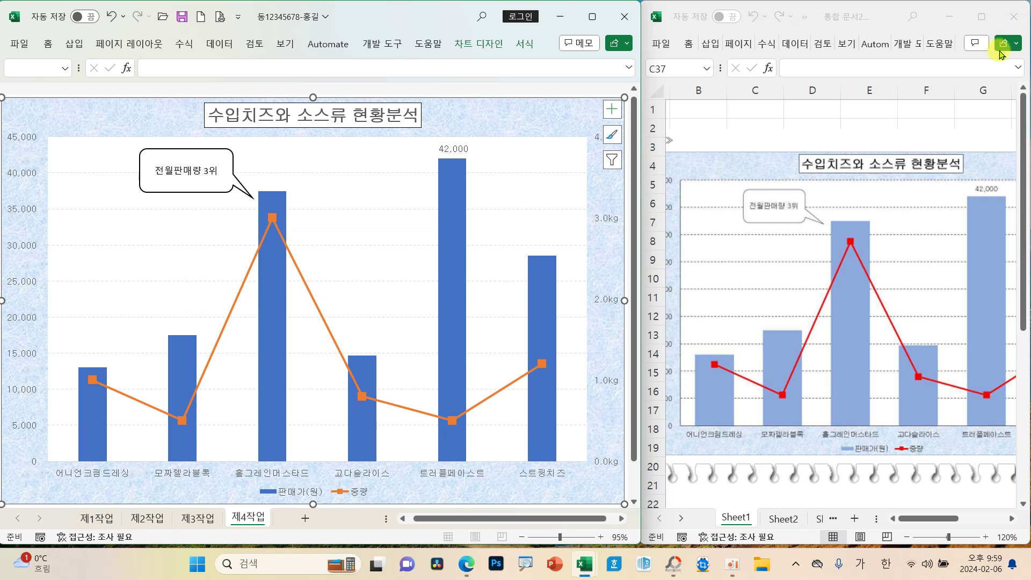
Close the reference workbook 통합 문서2 without saving, maximize the chart workbook and deselect the chart.
left_click(1013, 17)
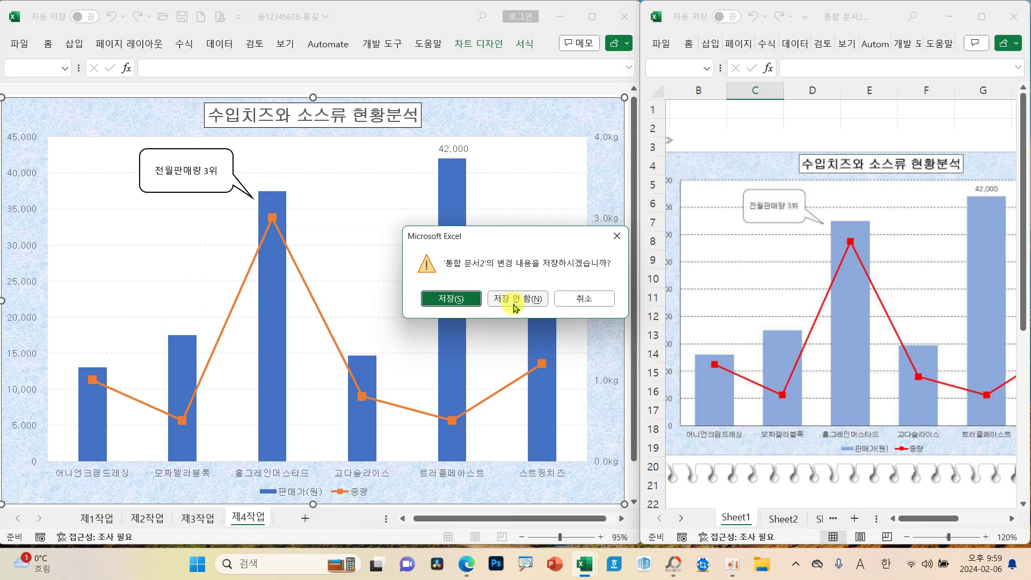
left_click(515, 308)
left_click(592, 16)
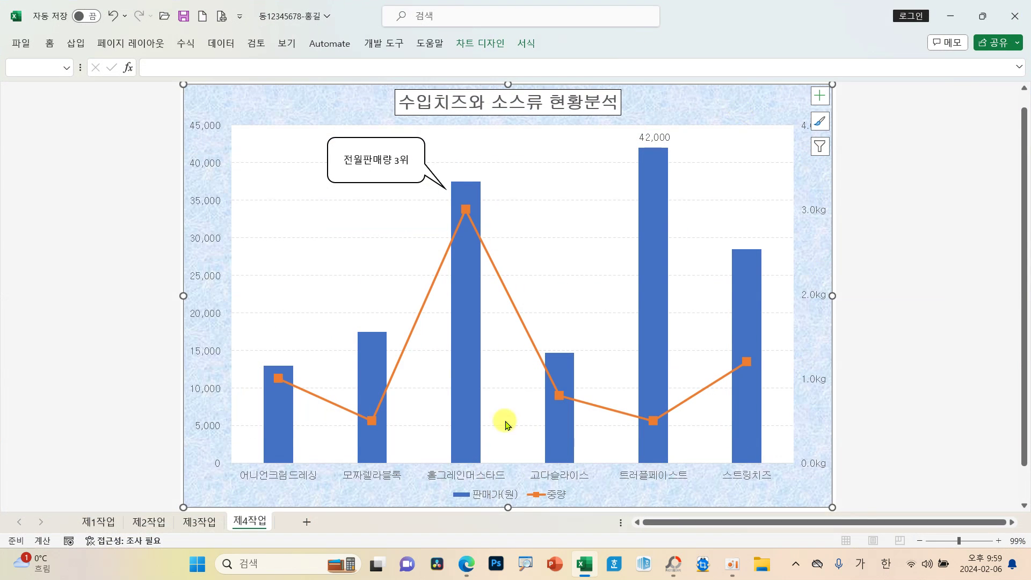
left_click(137, 163)
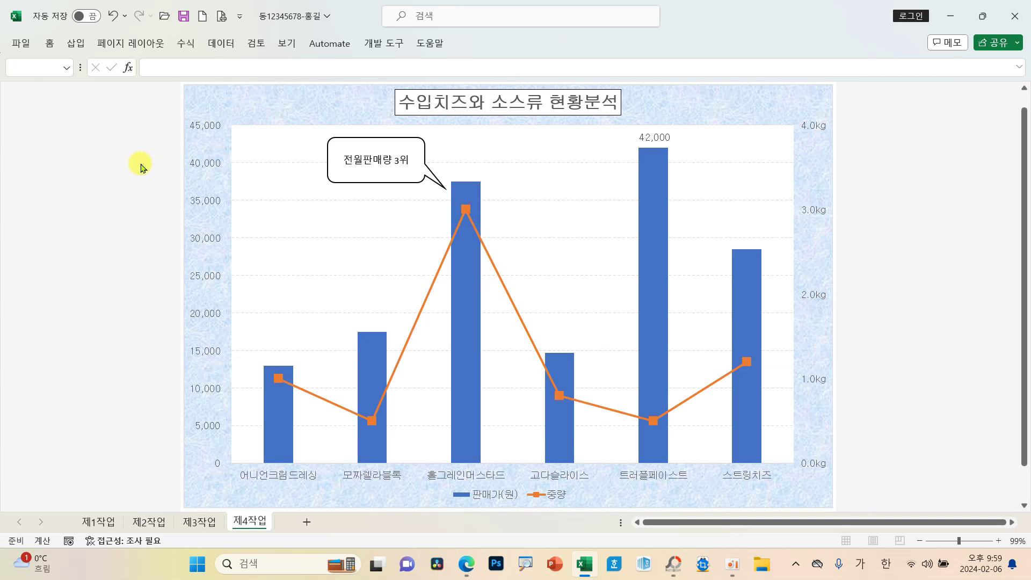
left_click_drag(182, 125, 179, 155)
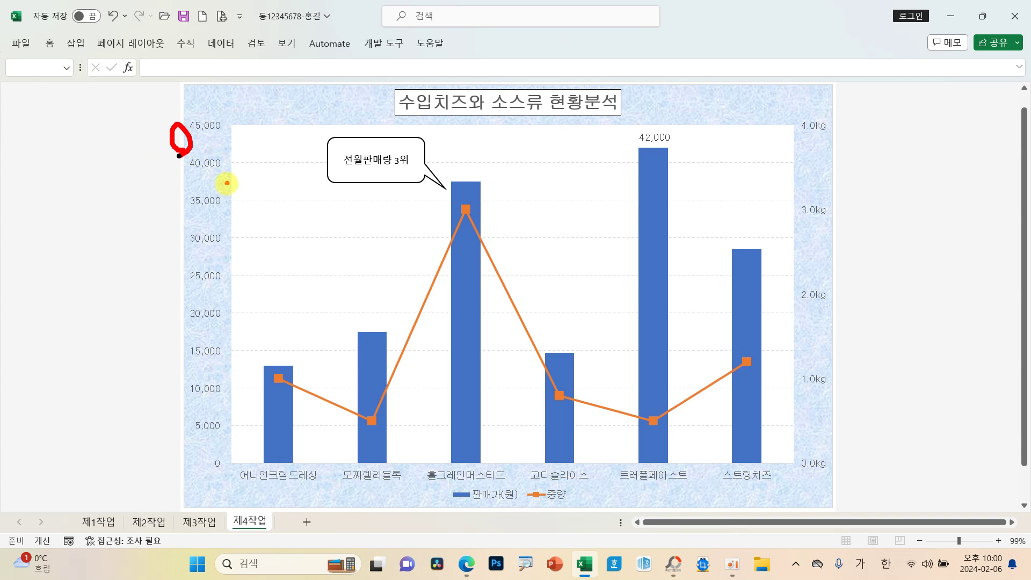
left_click_drag(227, 183, 225, 194)
mouse_move(318, 444)
left_mouse_down()
mouse_move(326, 470)
mouse_move(329, 462)
left_mouse_up()
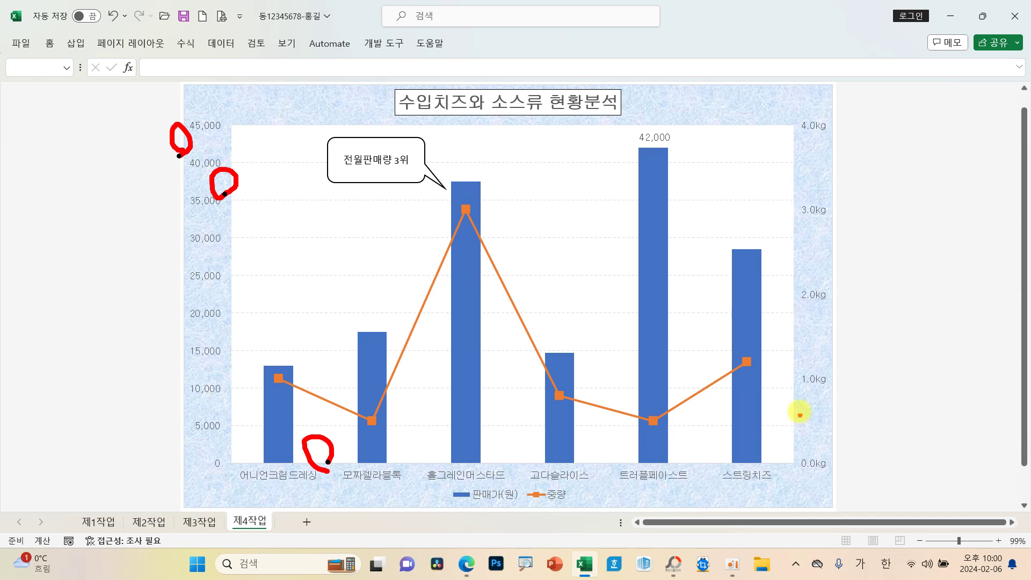
left_click_drag(795, 373, 799, 371)
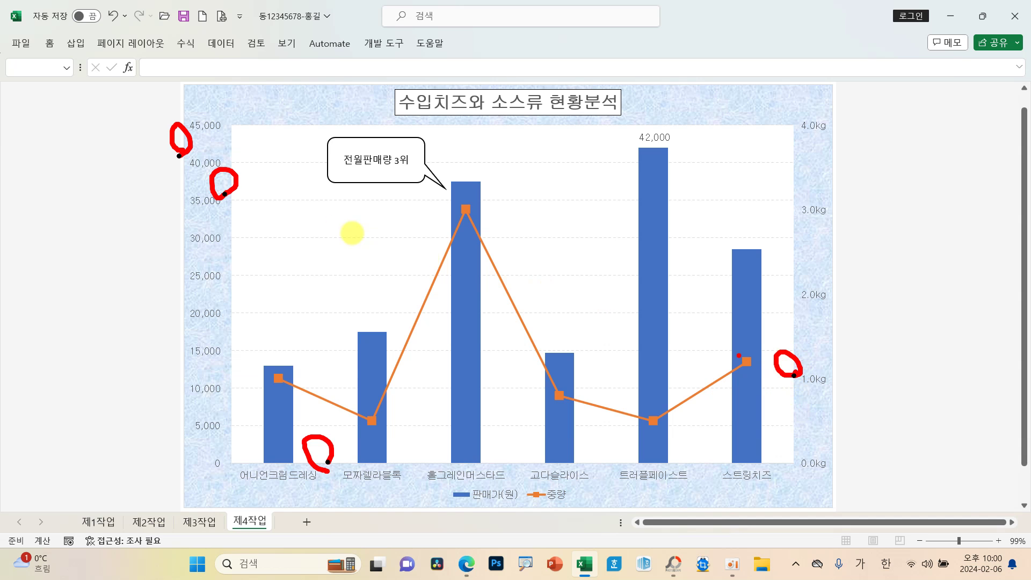
Apply a black outline to the chart area and to the primary vertical axis.
left_click(246, 107)
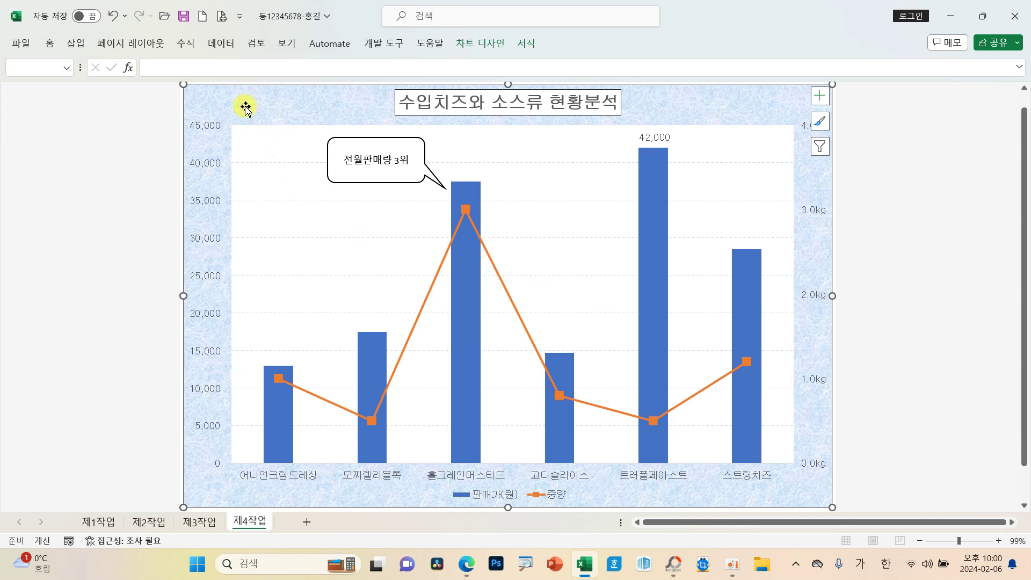
left_click(525, 42)
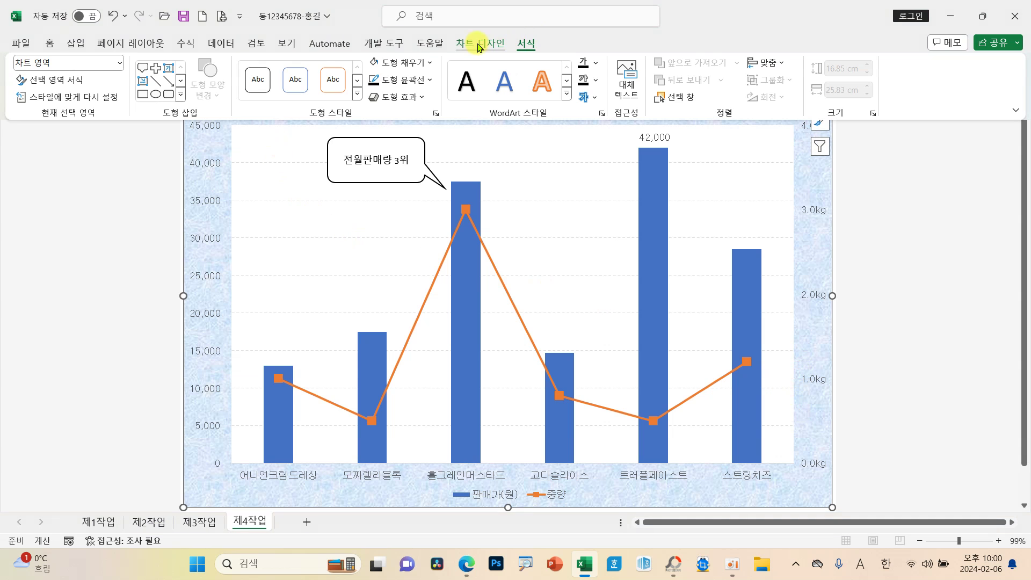
left_click(212, 201)
left_click(525, 41)
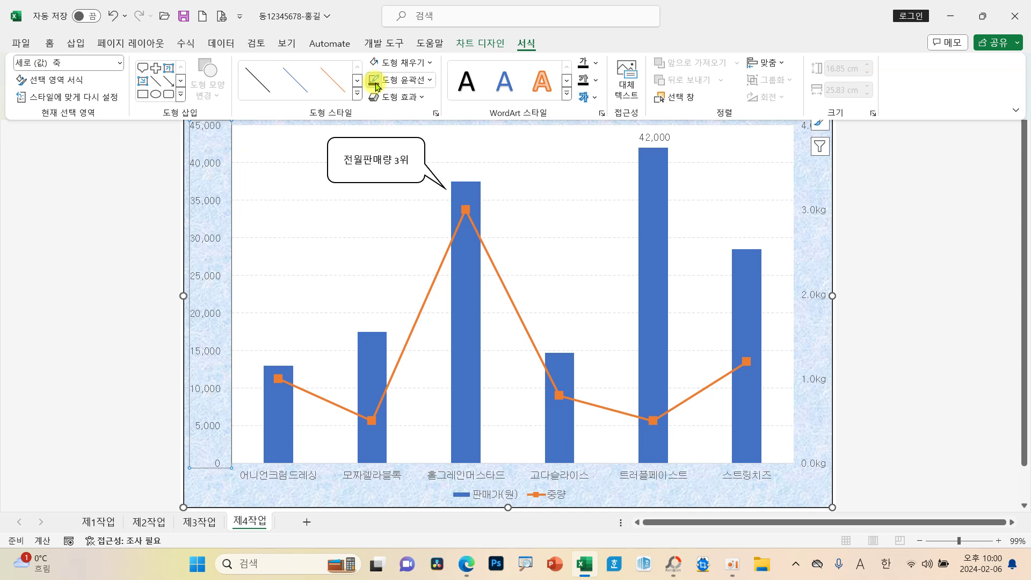
Apply a black outline to the horizontal category axis and the secondary vertical axis, and deselect the chart.
left_click(304, 478)
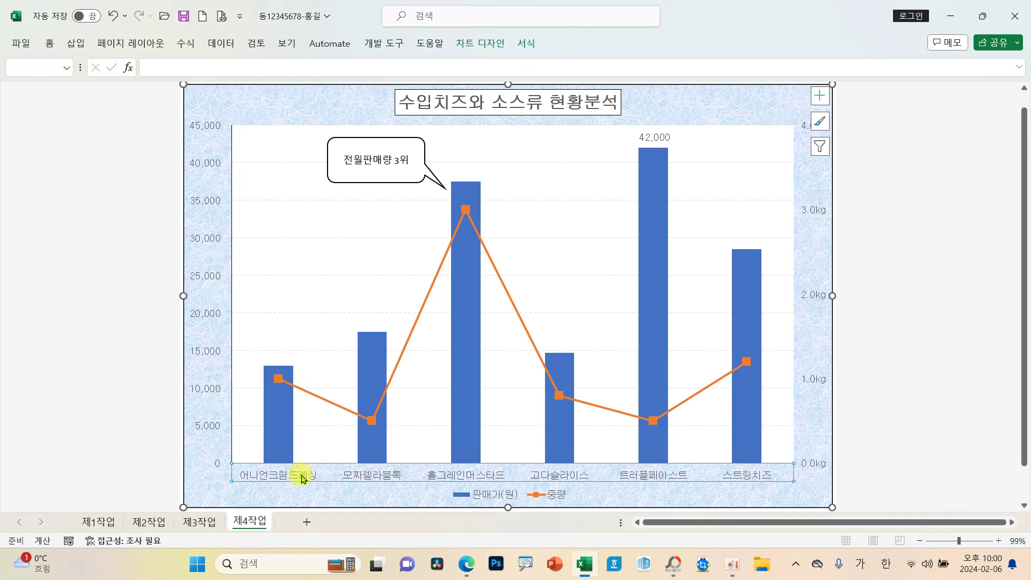
left_click(525, 42)
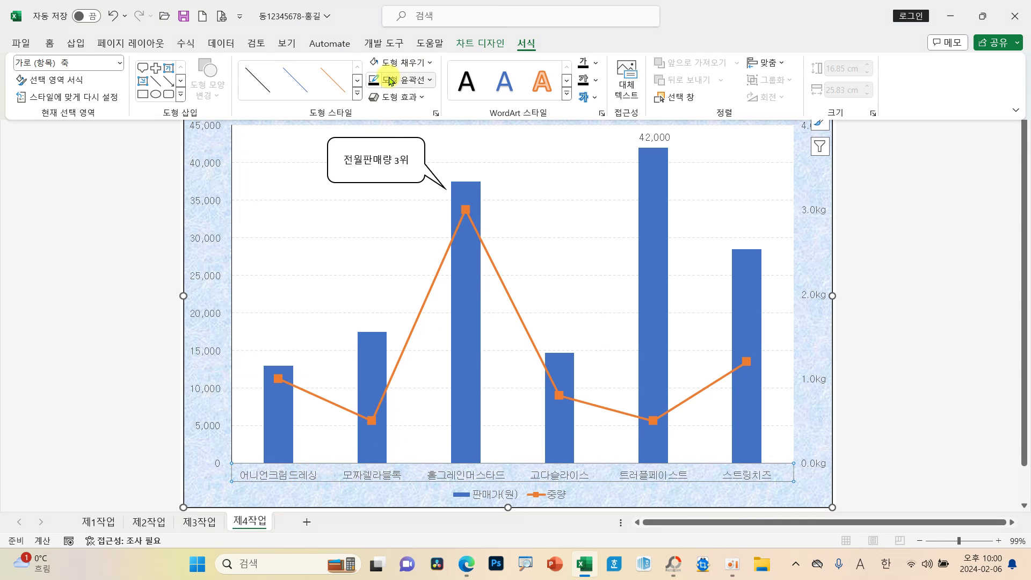
left_click(815, 302)
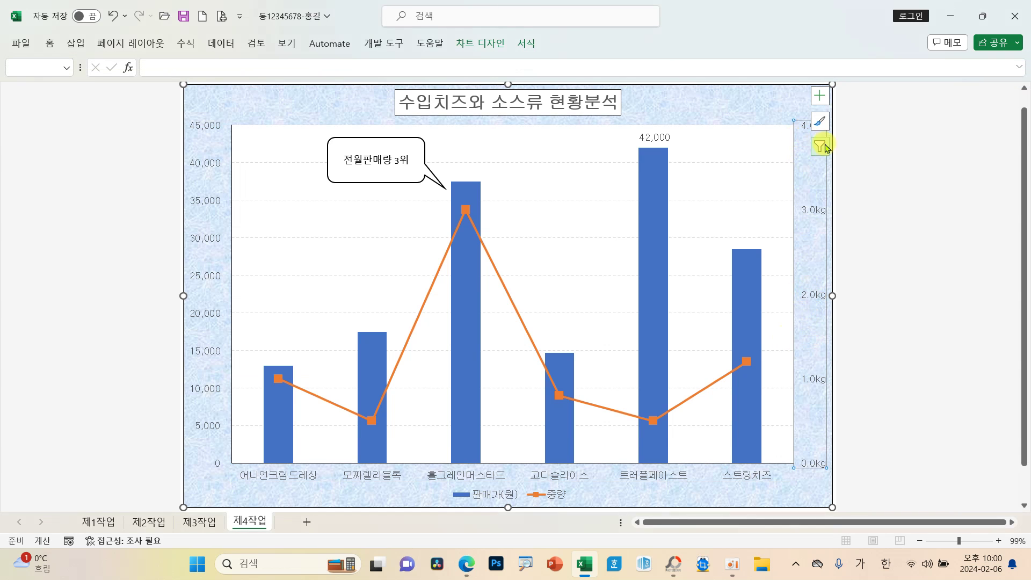
left_click(525, 42)
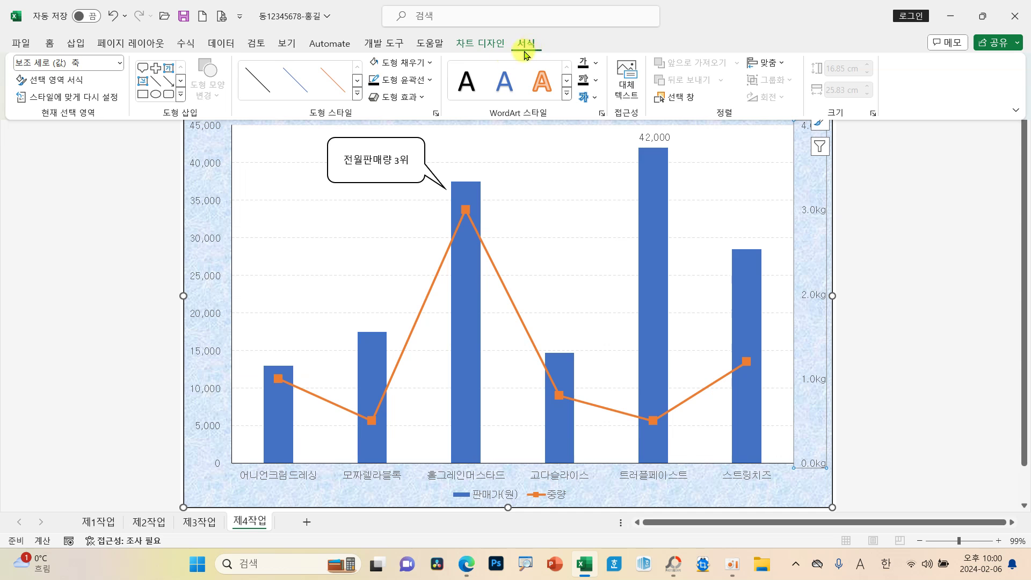
left_click(881, 273)
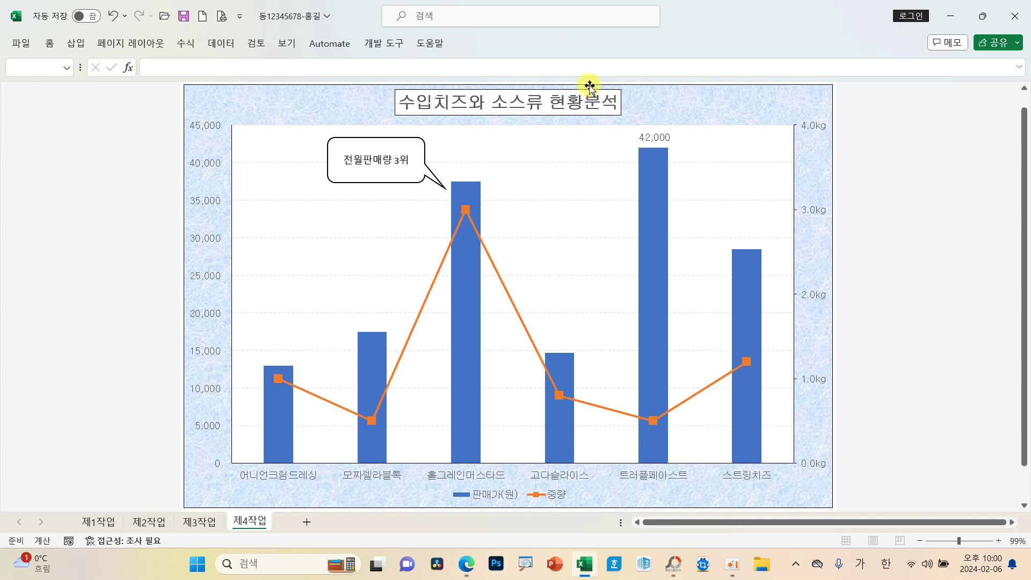
Save the workbook and delete the 출력형태 sample chart picture from the 제1작업 sheet.
left_click(183, 16)
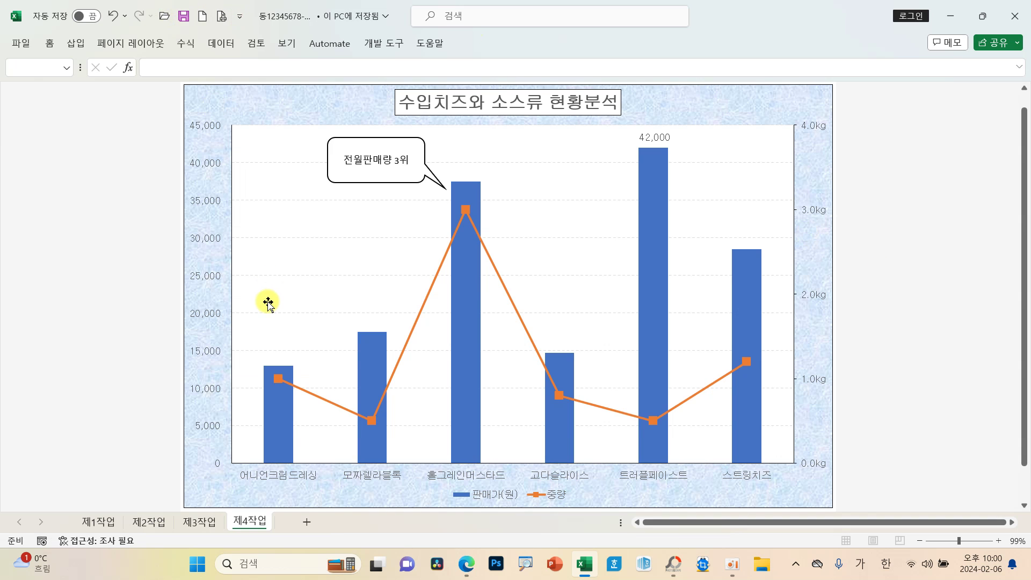
left_click(104, 524)
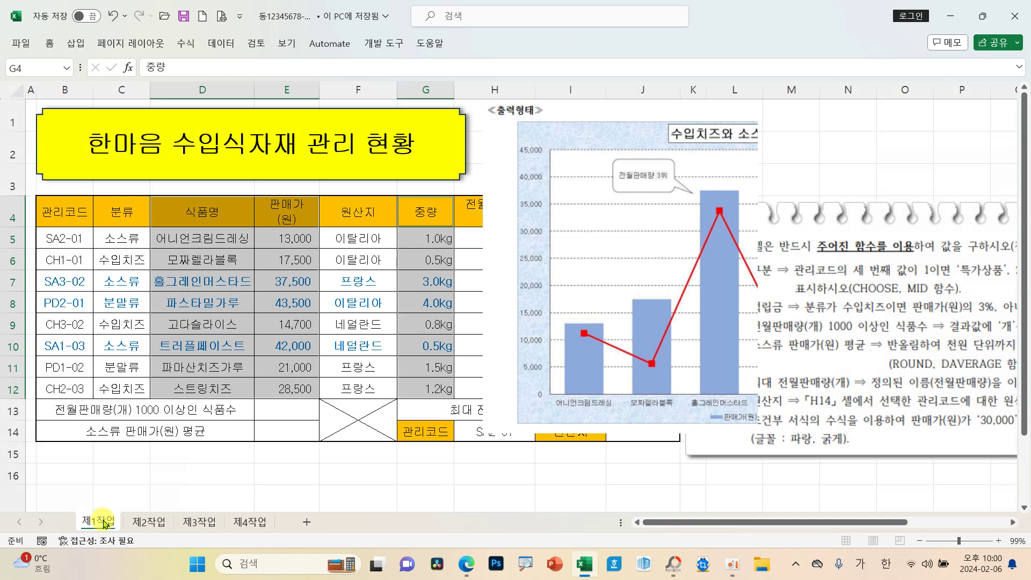
left_click(294, 368)
left_click(583, 312)
key("Delete")
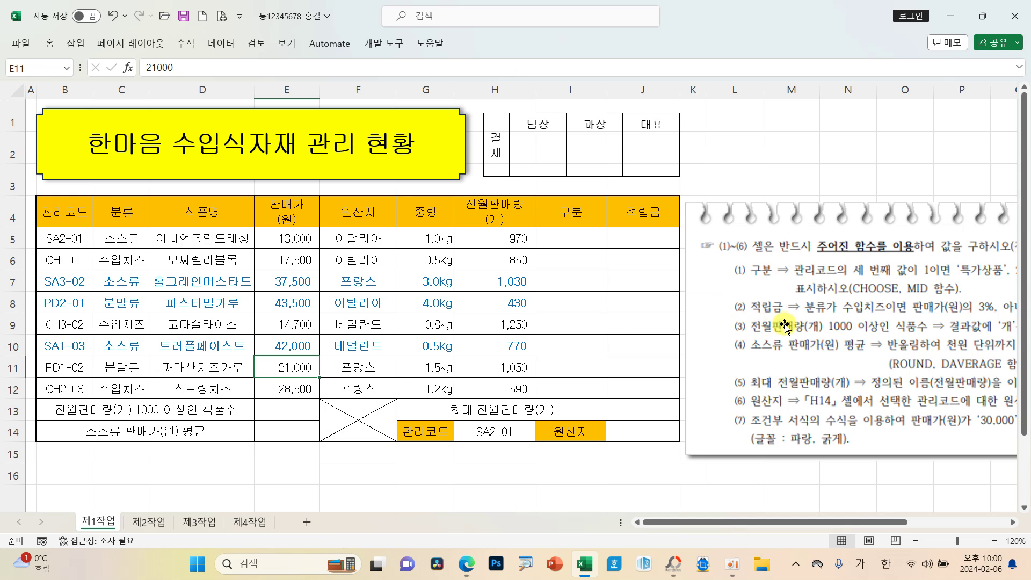
Move the function conditions picture over the upper part of columns H to J, keeping J14 uncovered and the 원산지 VLOOKUP condition readable.
left_click_drag(789, 329, 777, 231)
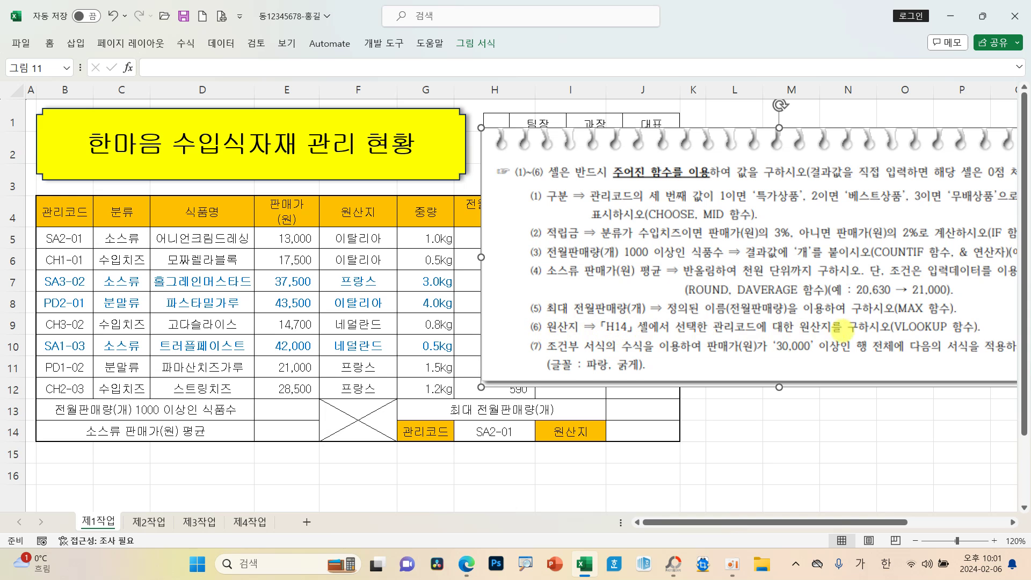
left_click_drag(881, 313, 987, 337)
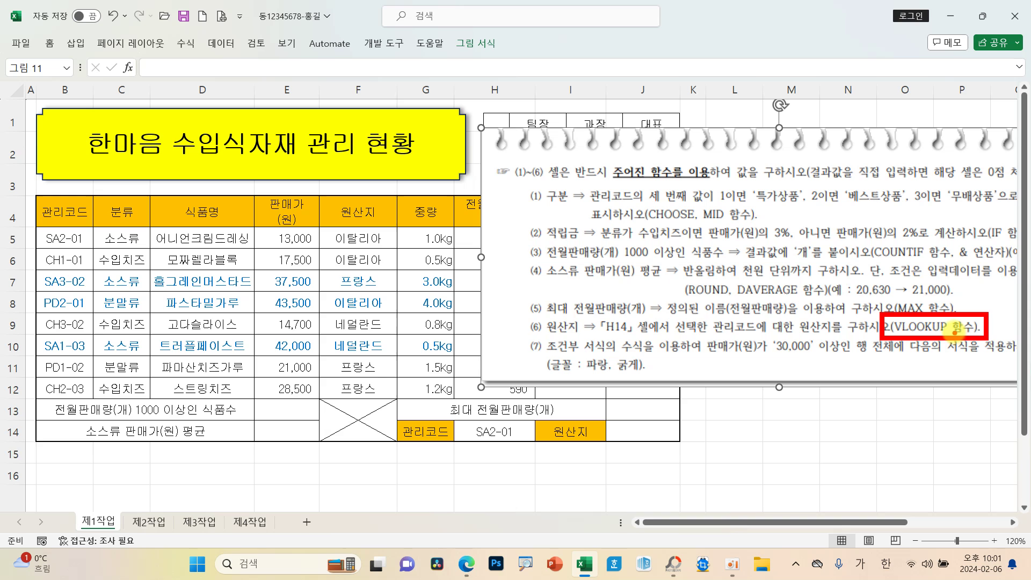
left_click_drag(624, 415, 671, 398)
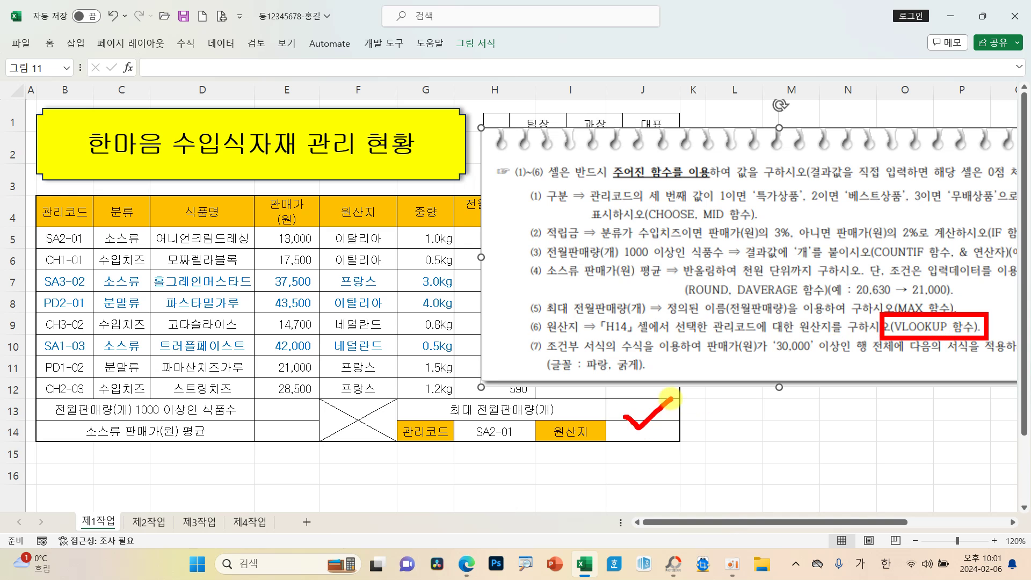
left_click(658, 432)
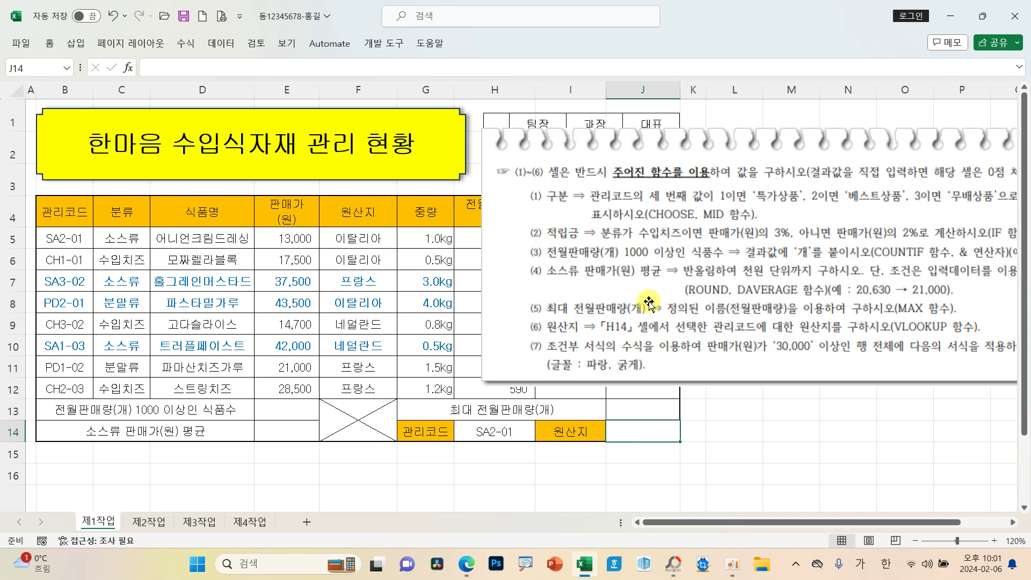
left_click_drag(645, 298, 798, 314)
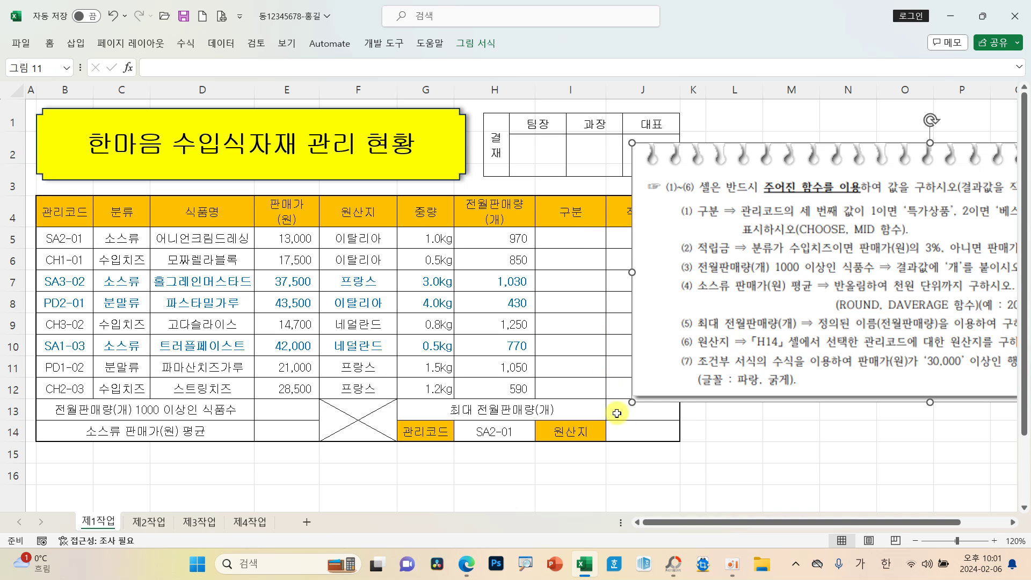
left_click(623, 434)
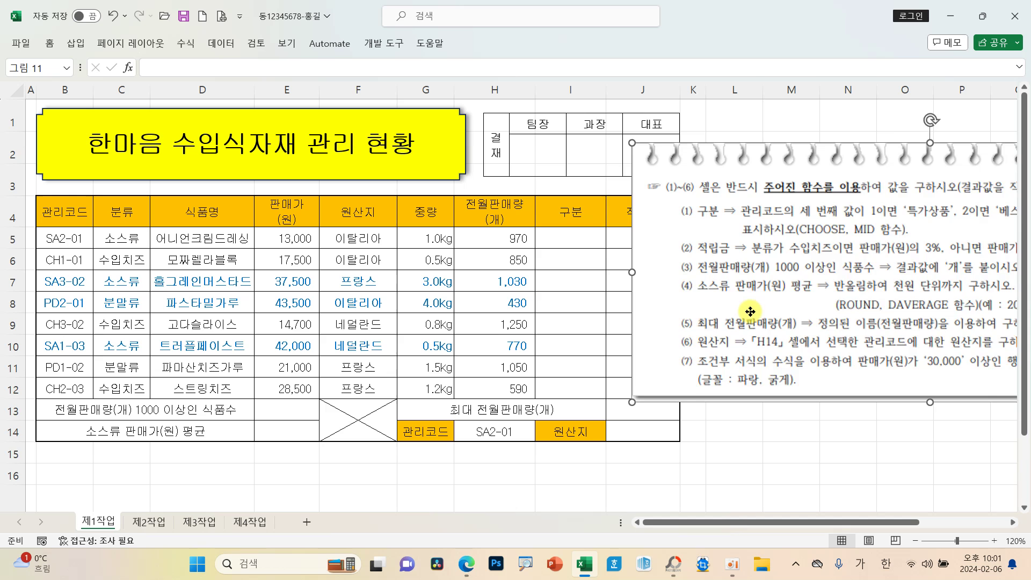
left_click_drag(750, 311, 630, 244)
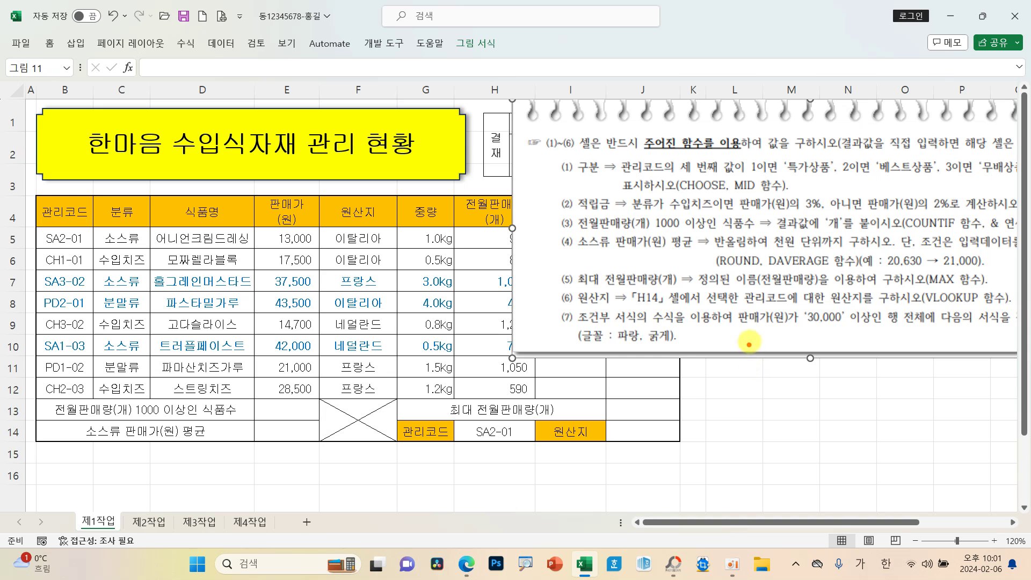
mouse_move(734, 286)
left_mouse_down()
mouse_move(794, 309)
mouse_move(870, 309)
left_mouse_up()
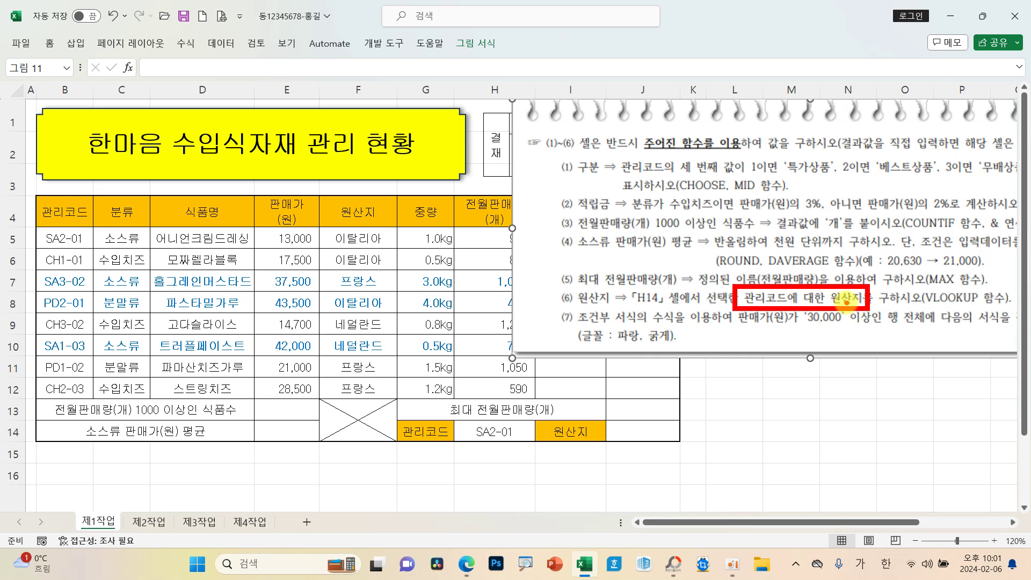
Start a VLOOKUP function in cell J14 beside 원산지 by finding it with the search text VL.
left_click(643, 433)
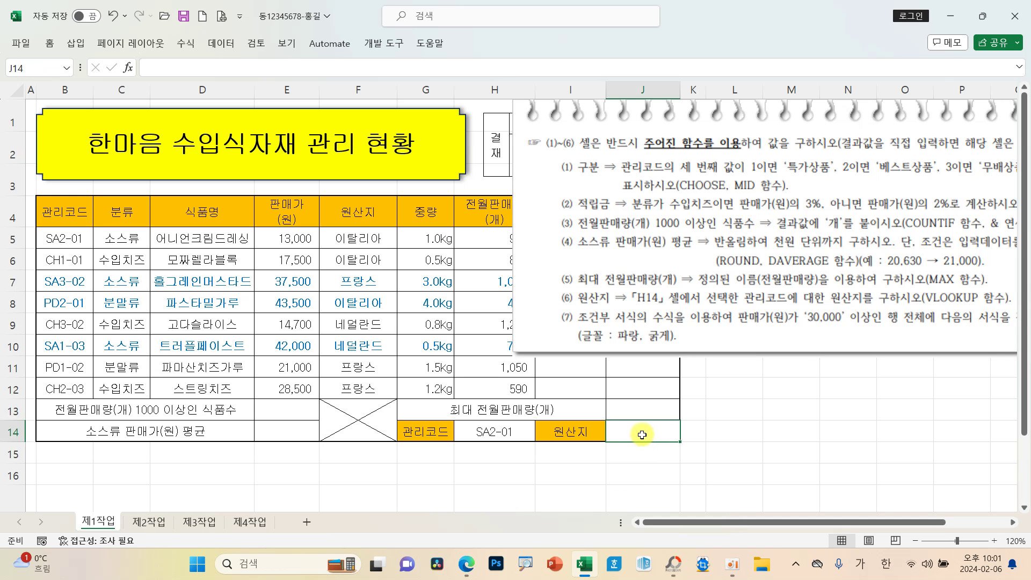
left_click(131, 70)
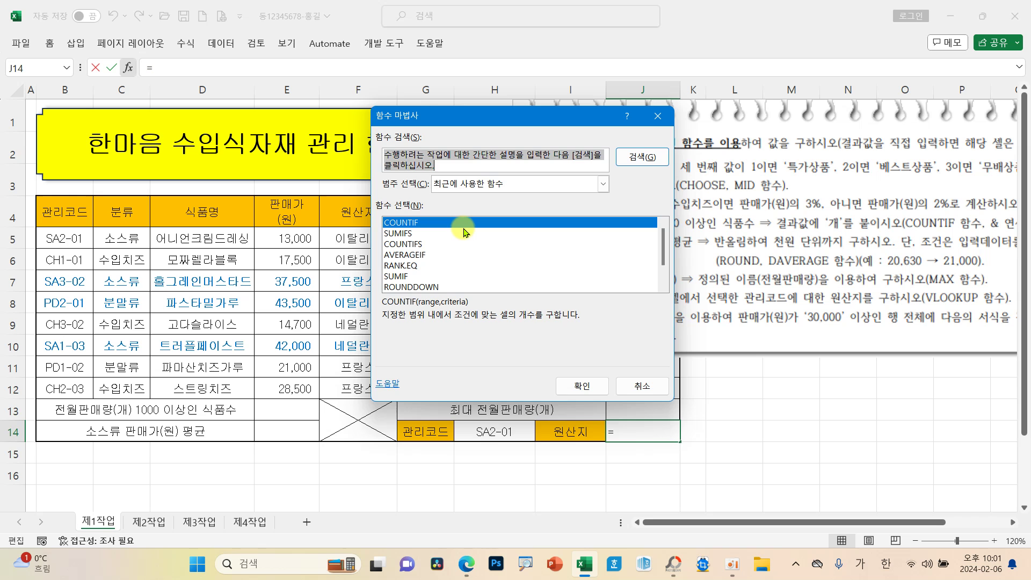
key("Hangul")
type("VL")
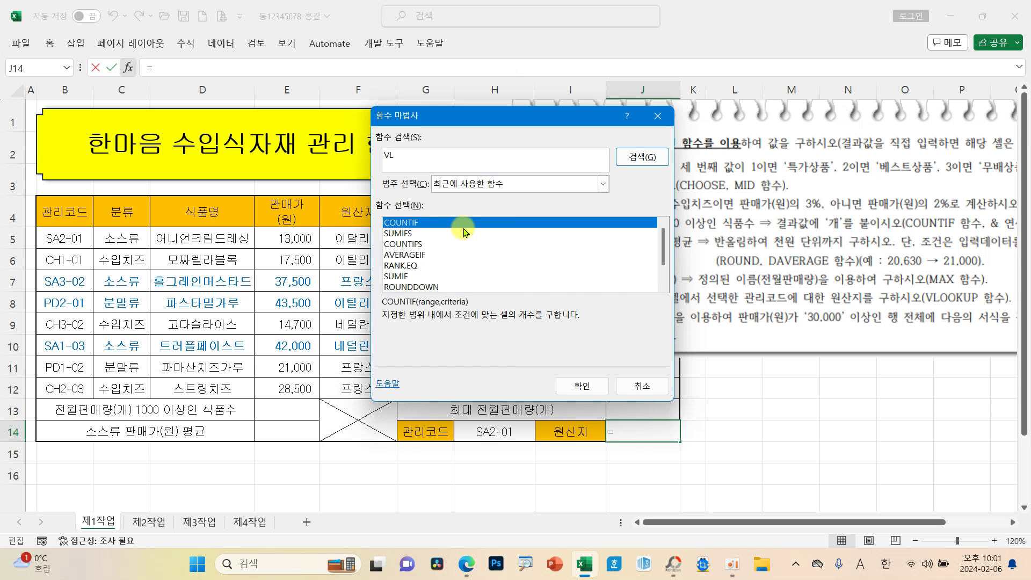
key("Return")
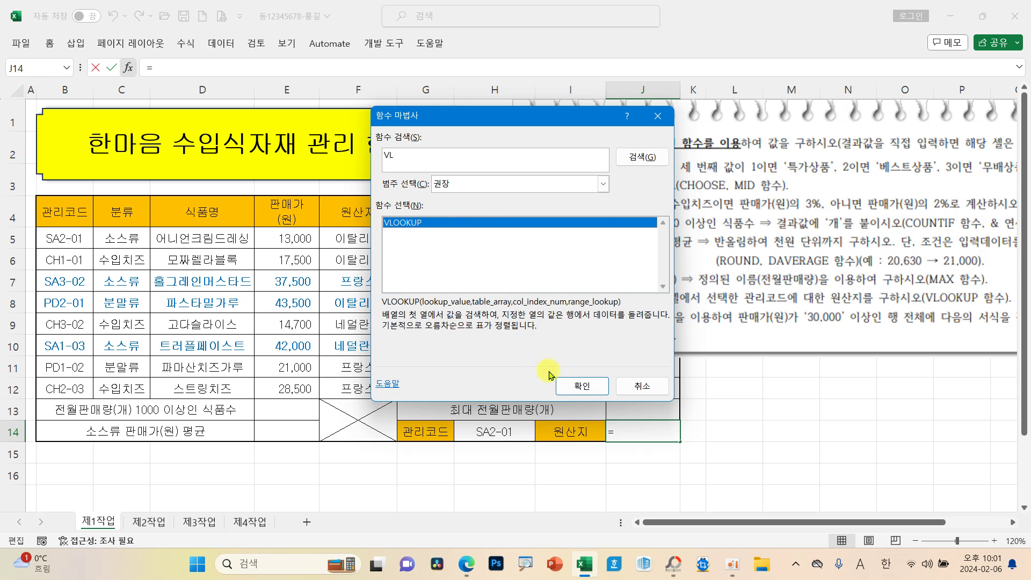
left_click(569, 384)
Set the VLOOKUP's Lookup_value to H14 and its Table_array to B5:F12, moving the arguments dialog clear of the table.
left_click_drag(443, 156, 651, 44)
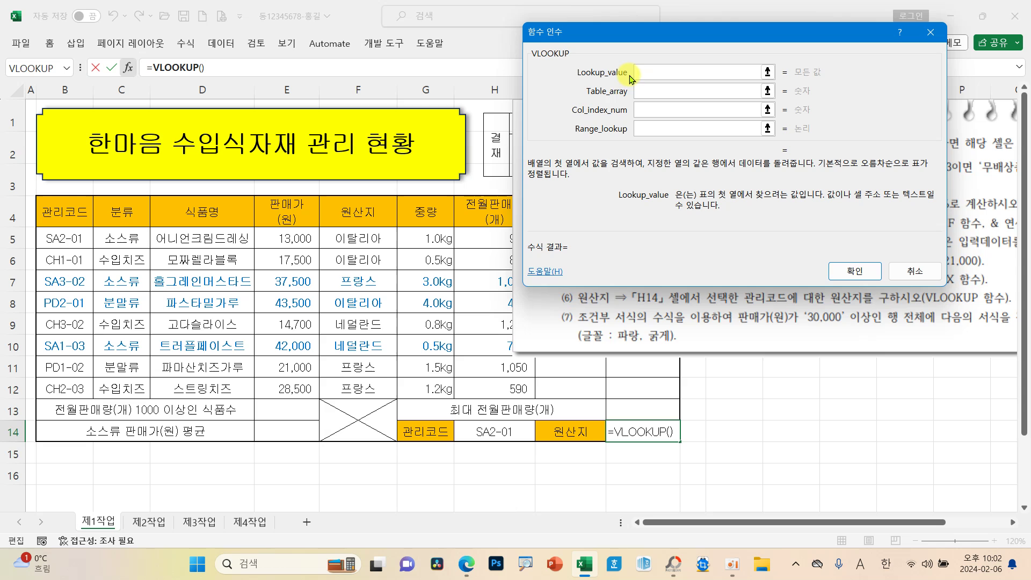
left_click(489, 433)
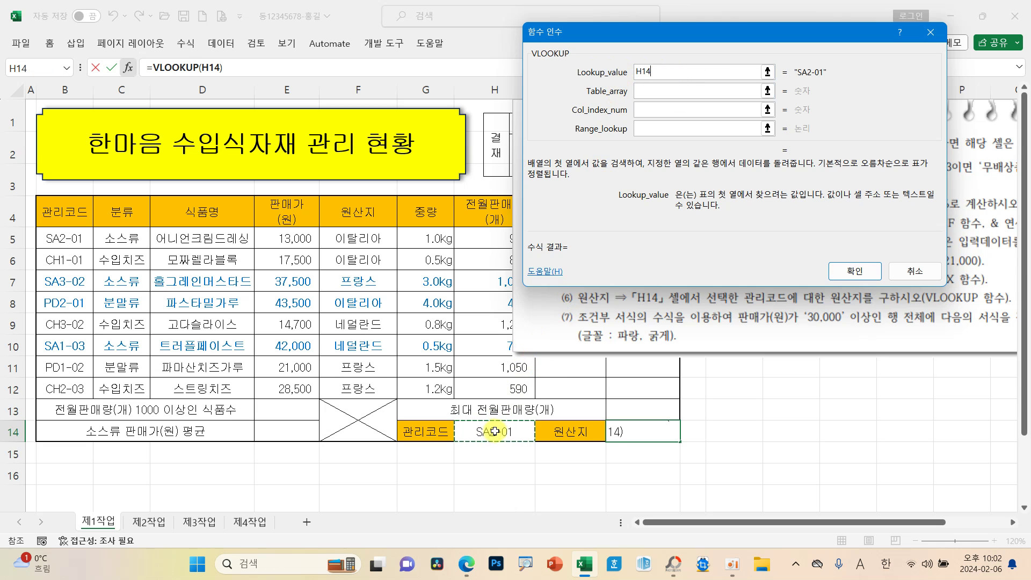
left_click(654, 91)
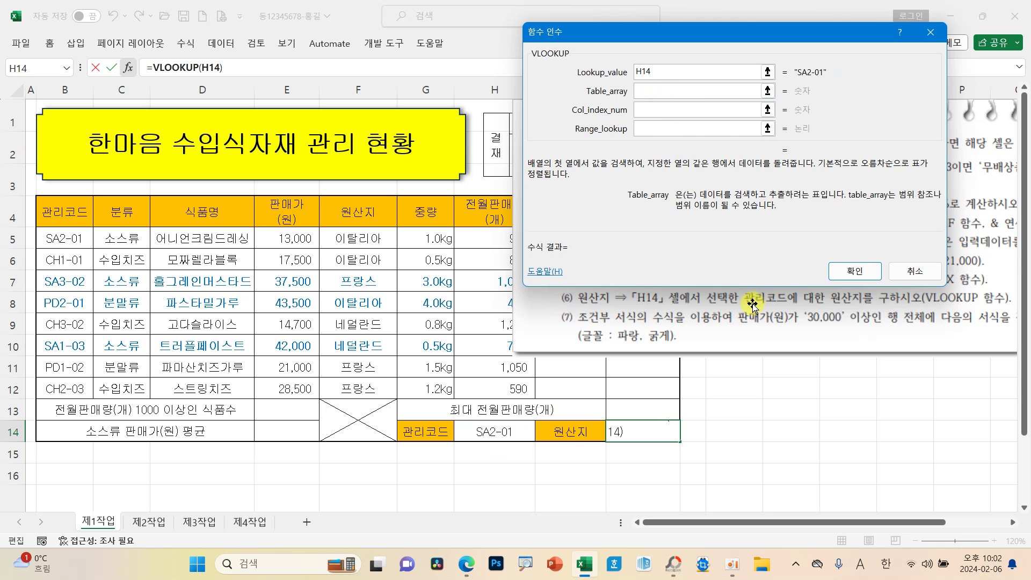
left_click_drag(60, 237, 353, 383)
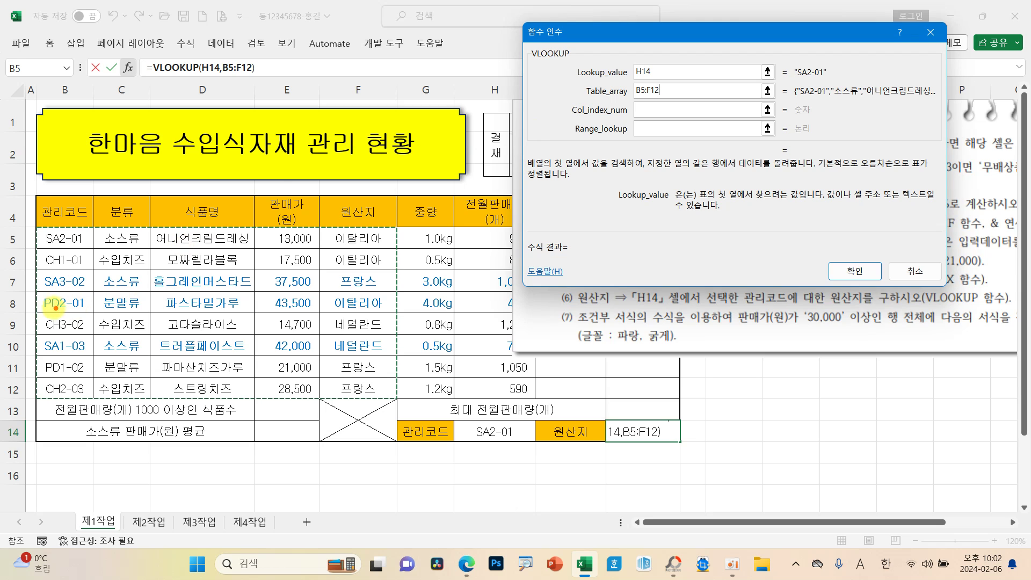
left_click_drag(71, 275, 58, 317)
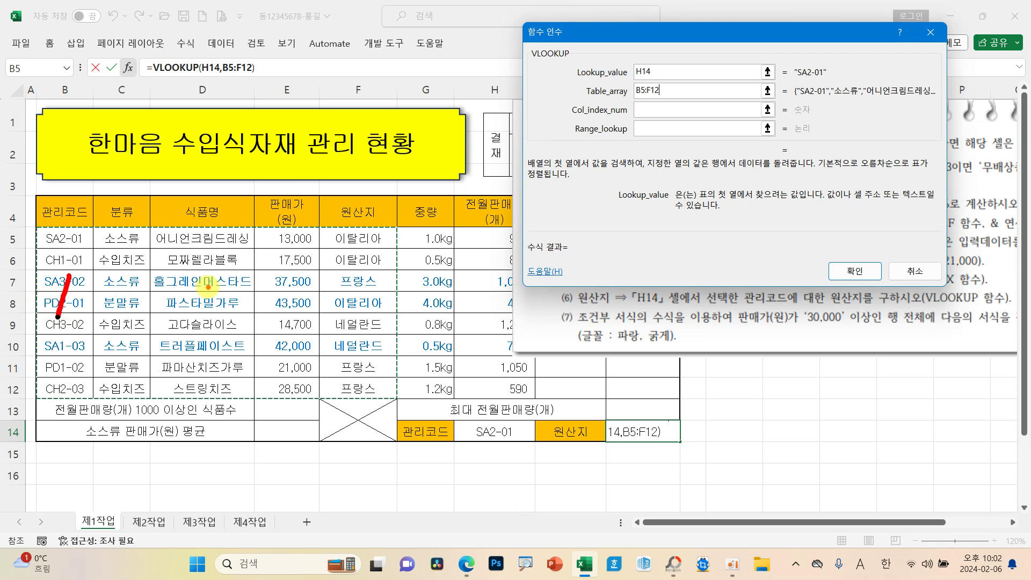
mouse_move(396, 264)
left_mouse_down()
mouse_move(361, 264)
mouse_move(395, 296)
mouse_move(370, 329)
left_mouse_up()
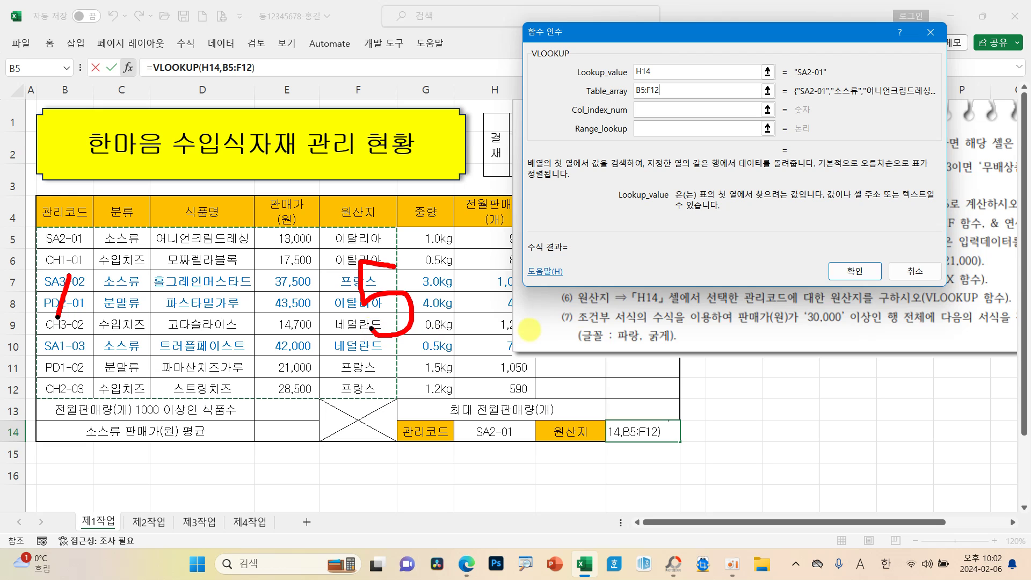
Set the VLOOKUP's Col_index_num to 5 and Range_lookup to 0.
left_click(656, 110)
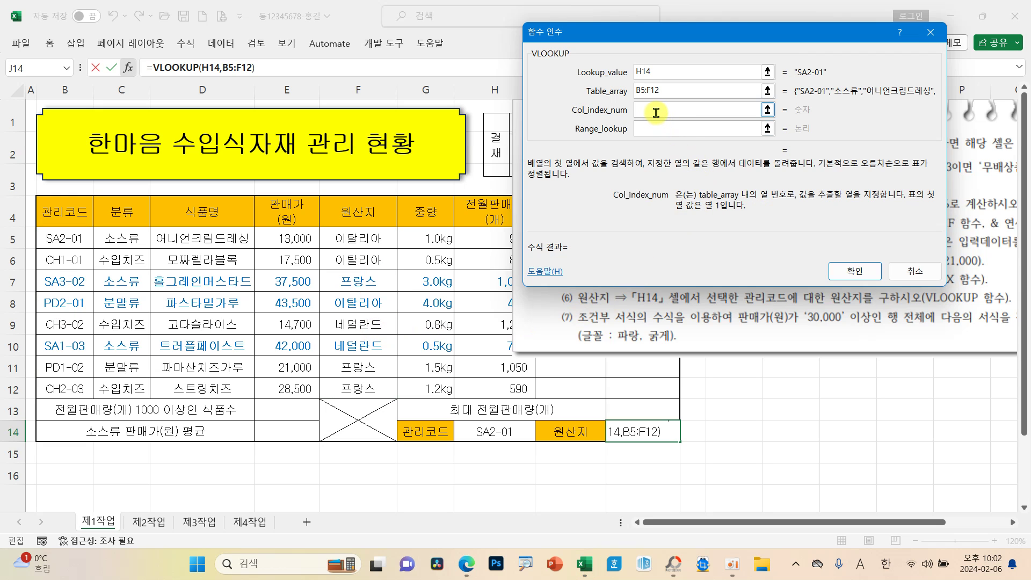
type("5")
left_click(650, 127)
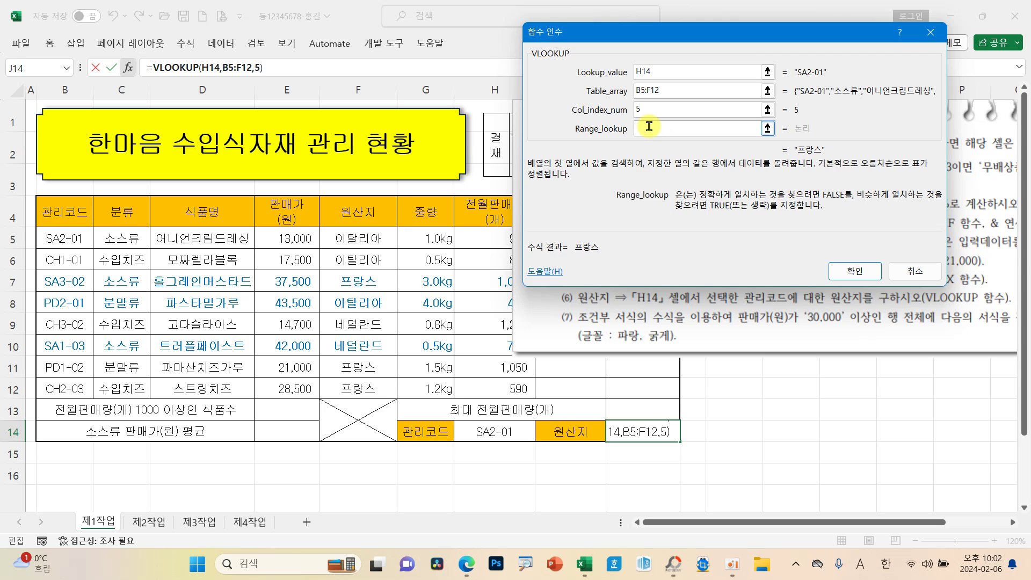
type("0")
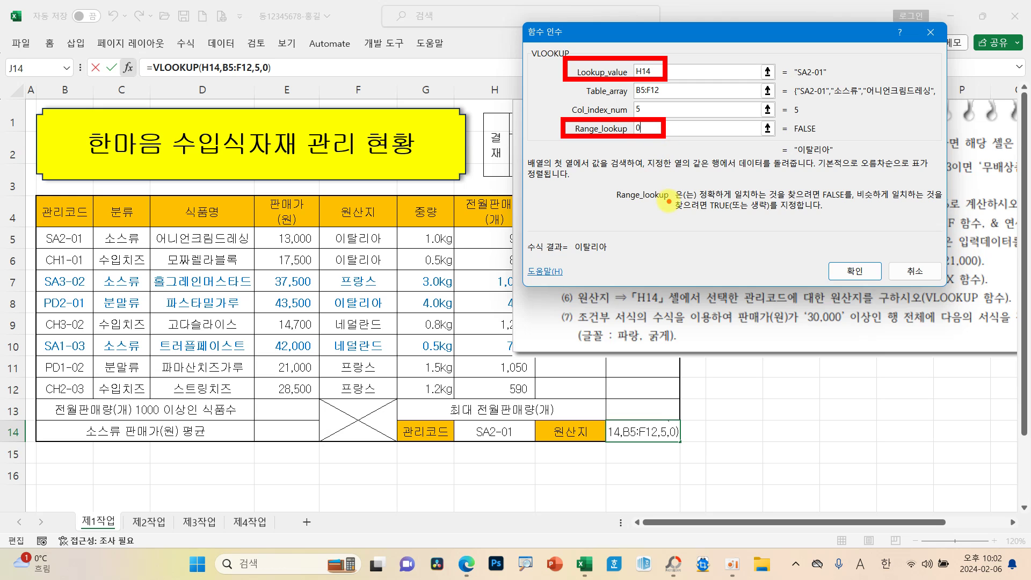
mouse_move(569, 68)
left_mouse_down()
mouse_move(511, 126)
mouse_move(455, 432)
mouse_move(464, 437)
mouse_move(472, 422)
left_mouse_up()
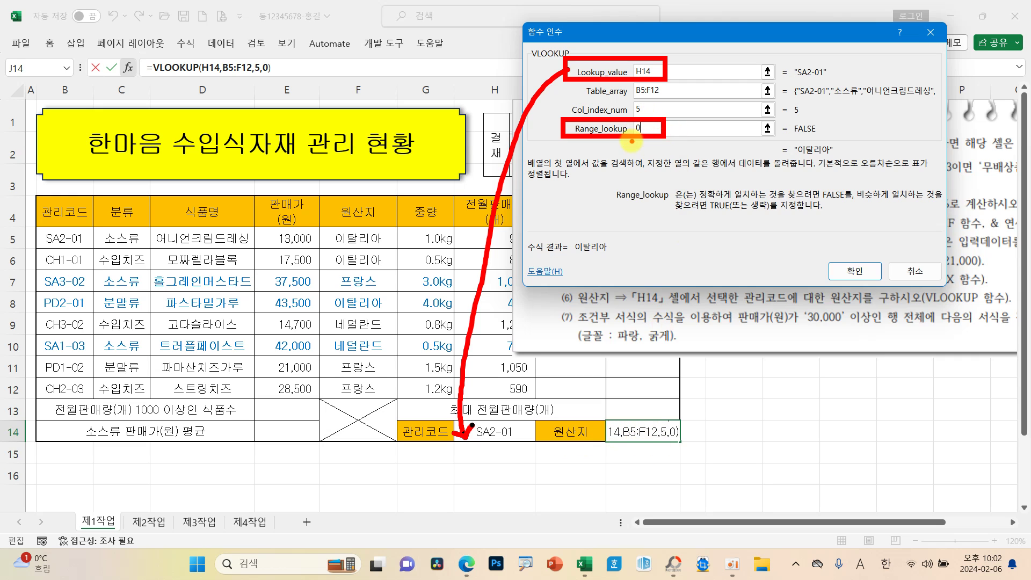
Enter the completed VLOOKUP formula for 원산지 in cell J14.
left_click_drag(701, 200, 833, 202)
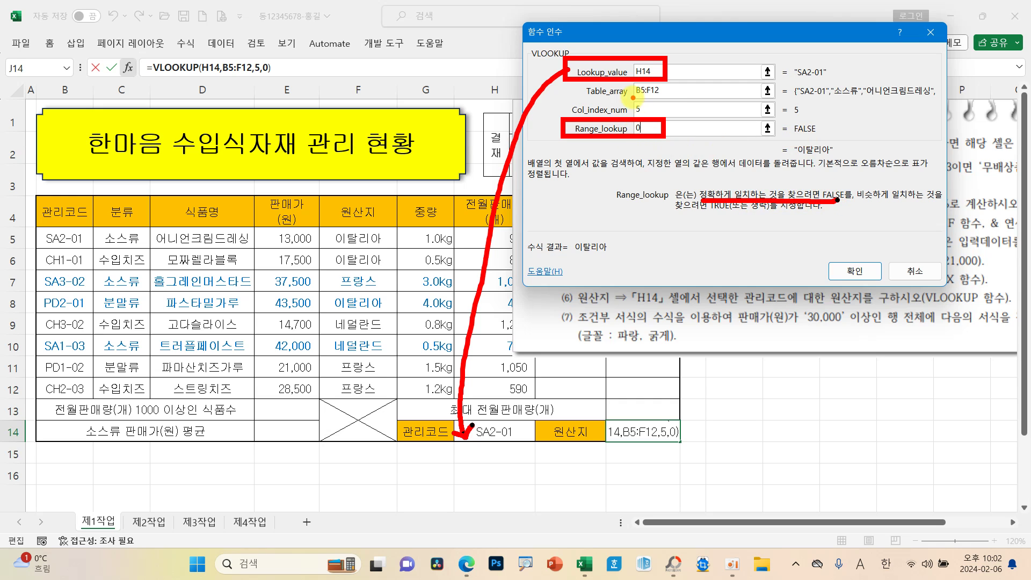
left_click_drag(632, 98, 668, 99)
left_click_drag(747, 308, 861, 303)
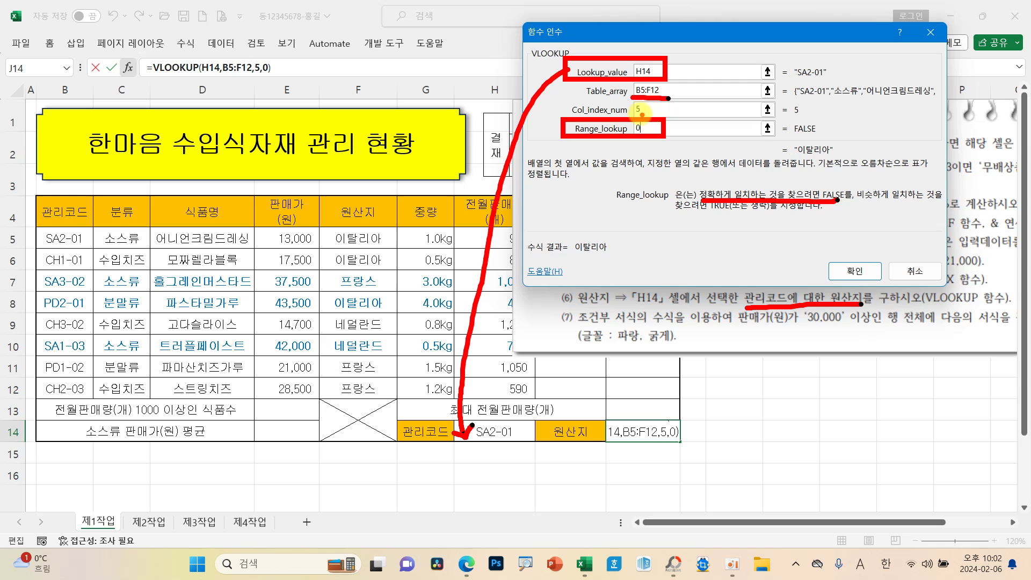
key("Escape")
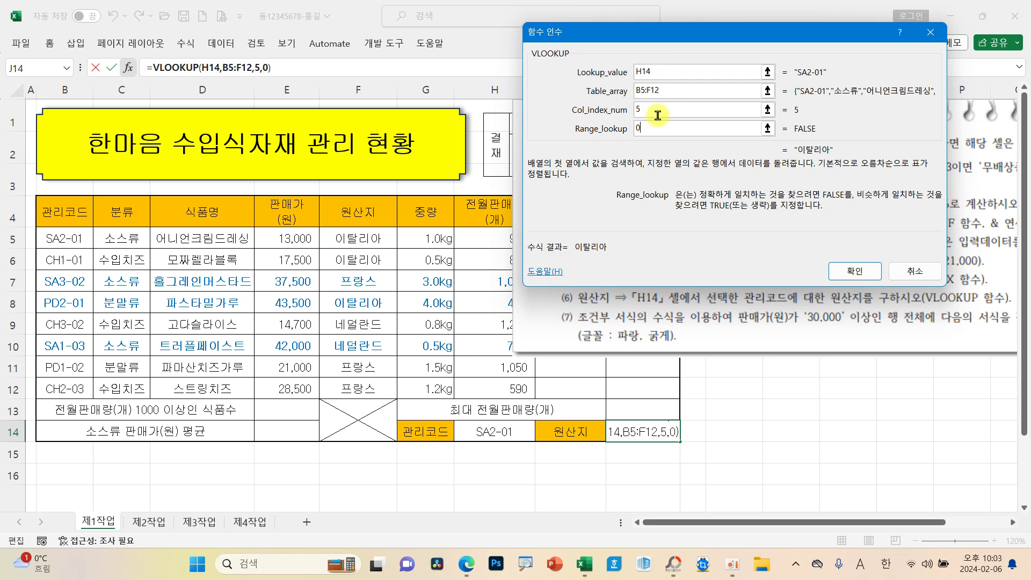
left_click(851, 270)
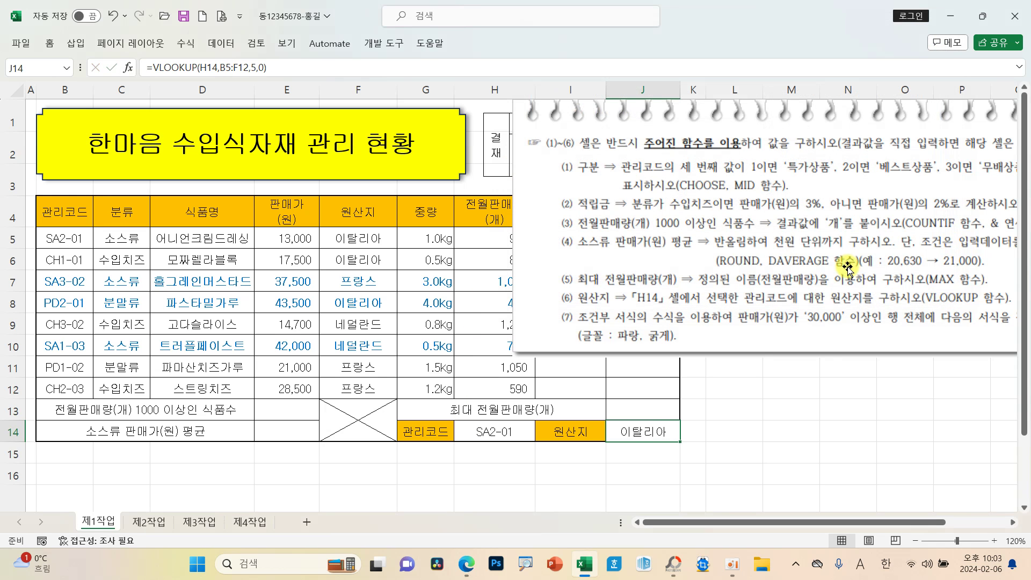
Start a MAX function in cell J13 beside 최대 전월판매량(개) by finding it with the search text MAX.
left_click(656, 413)
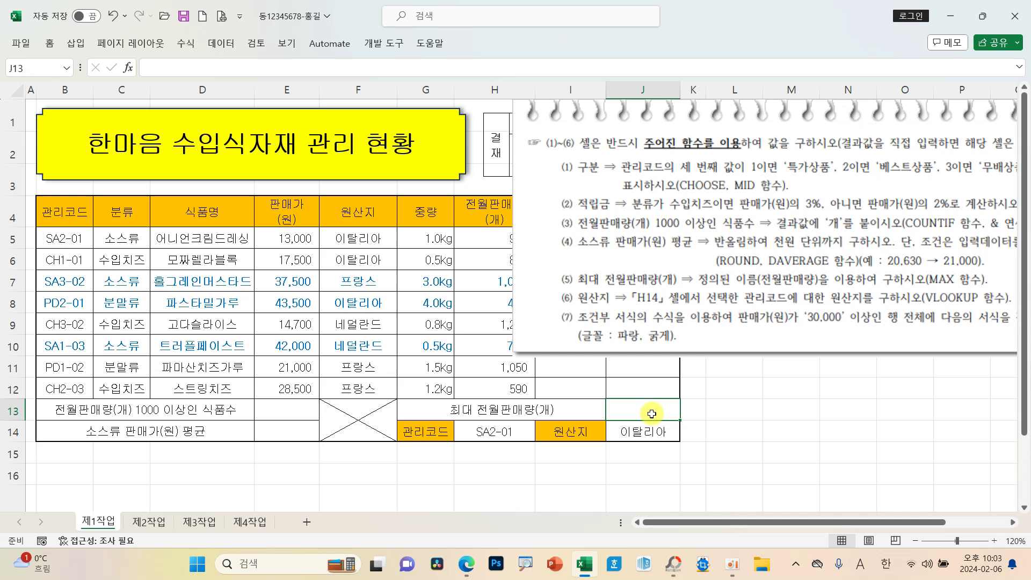
left_click(127, 67)
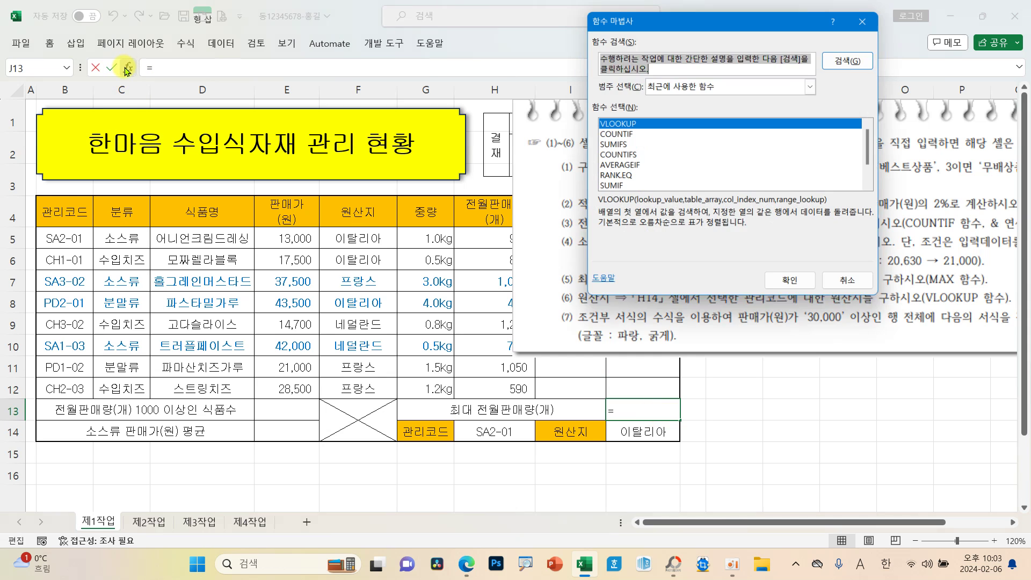
type("M")
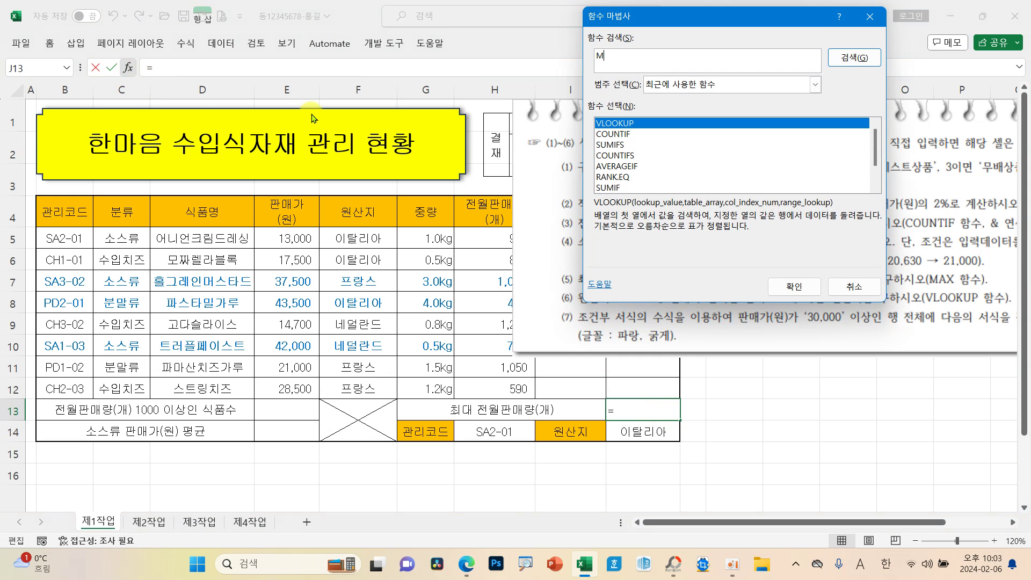
type("AX")
key("Return")
key("Return")
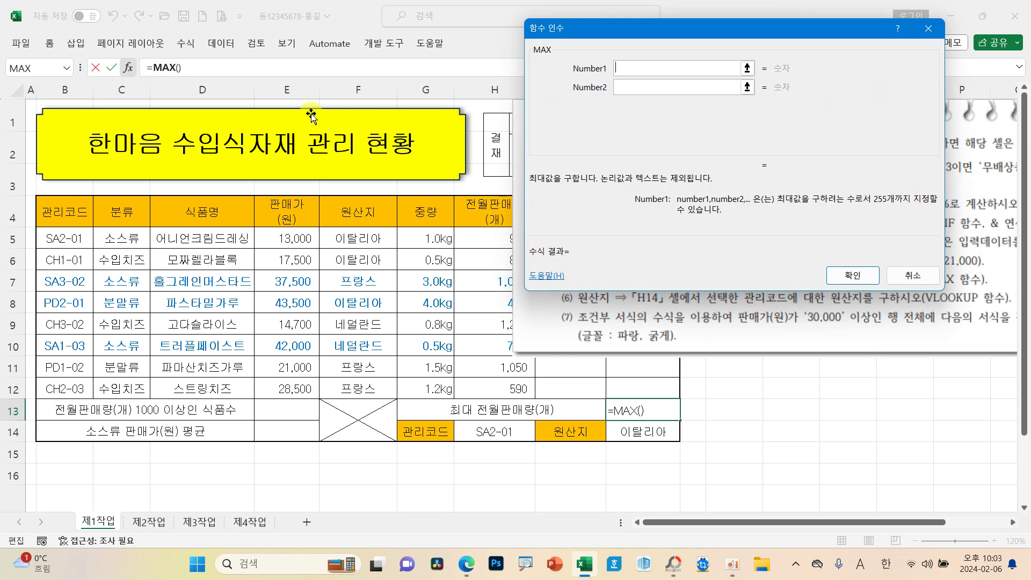
Complete the MAX function with the named range 전월판매량 (H5:H12) as Number1, and apply the comma style to J13.
left_click_drag(568, 36, 572, 81)
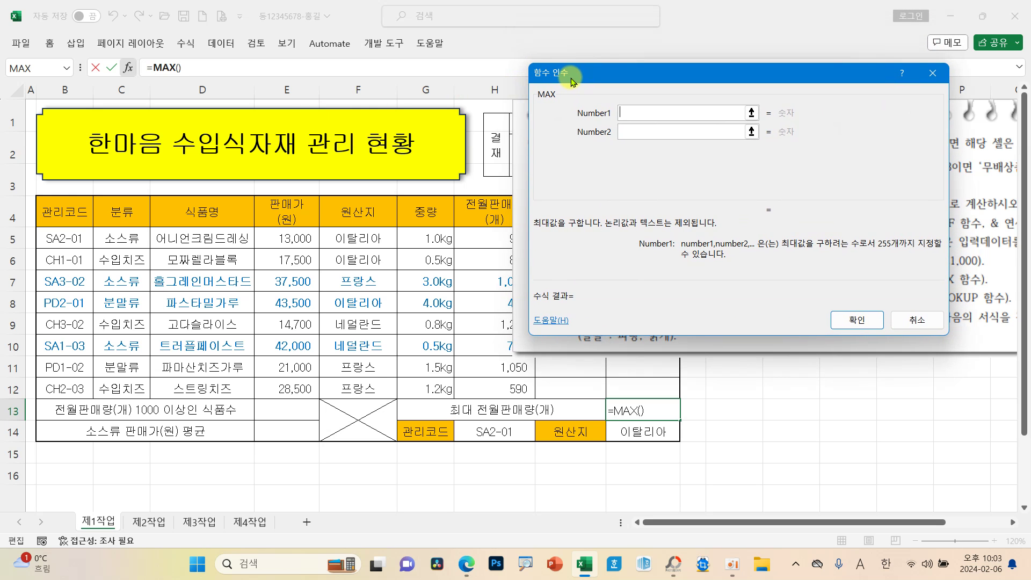
left_click_drag(490, 239, 501, 388)
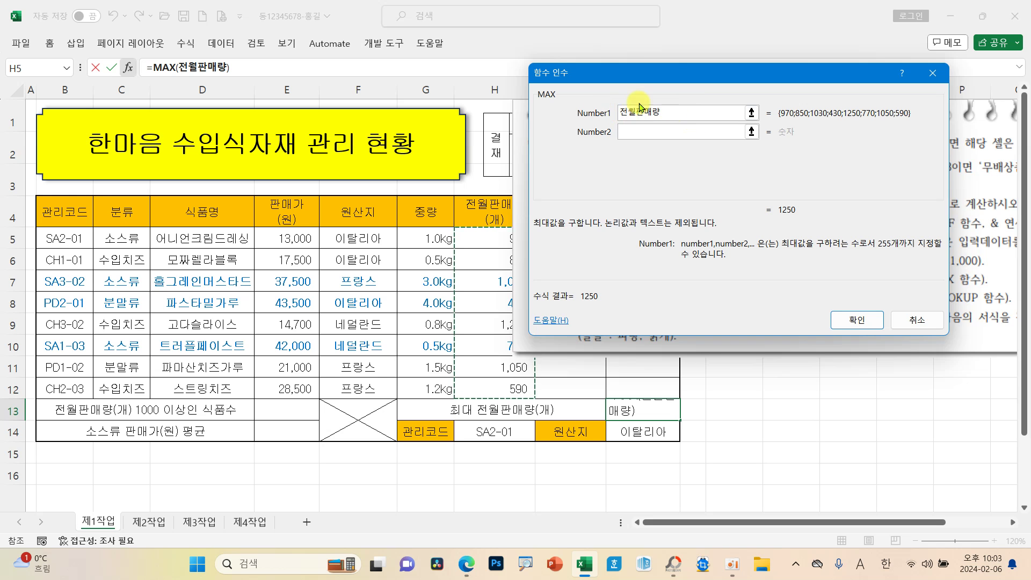
left_click(858, 320)
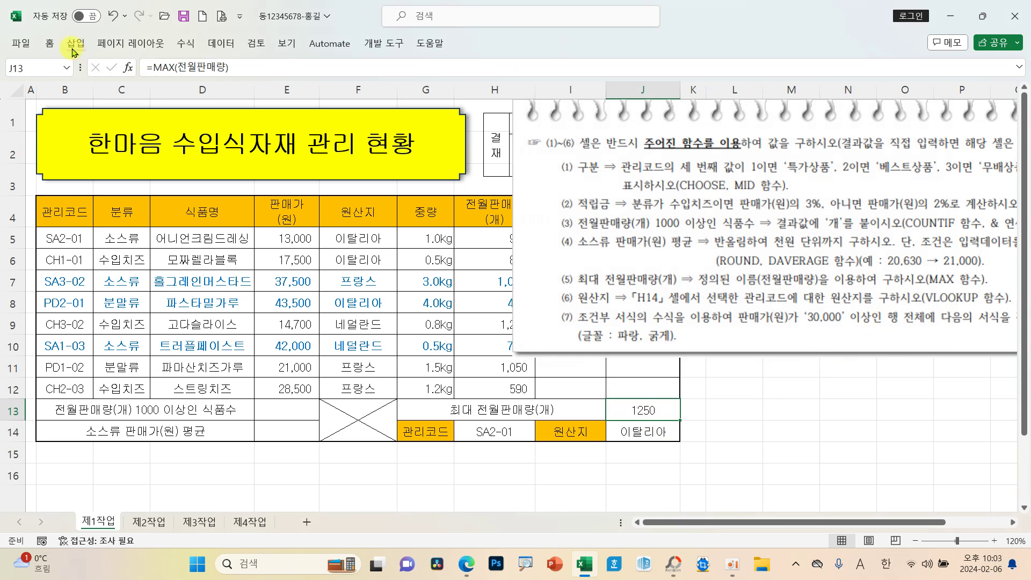
left_click(50, 43)
left_click(571, 89)
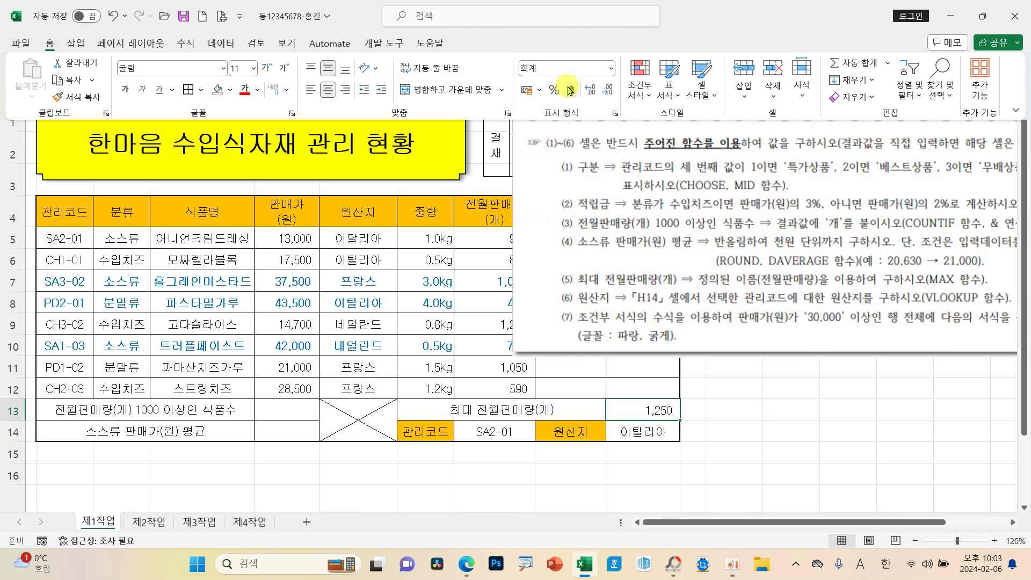
Shift the function conditions picture over part of column G so that more of each condition is readable, keeping E14 uncovered.
left_click(306, 434)
left_click(300, 433)
left_click_drag(718, 253, 650, 264)
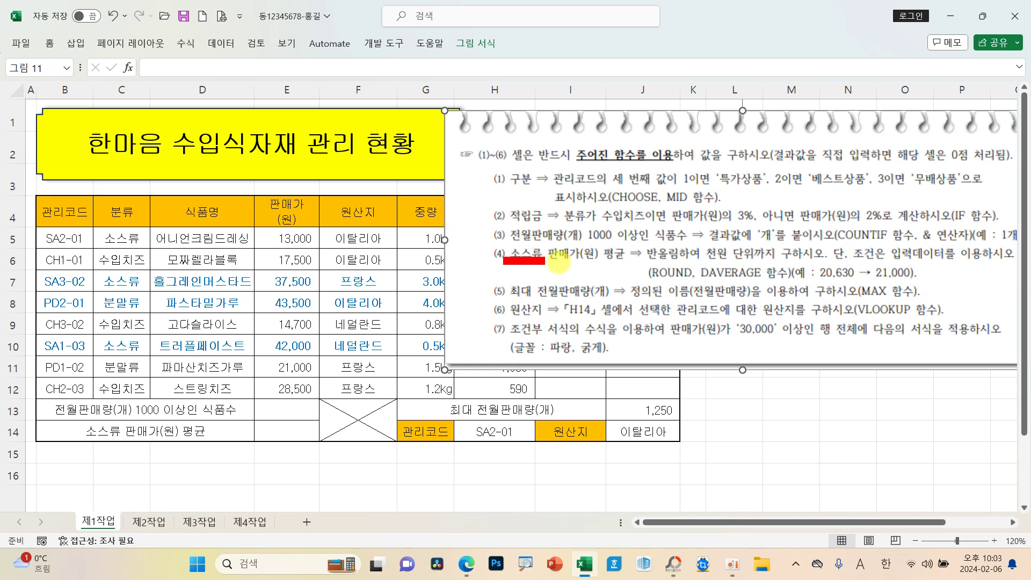
left_click_drag(550, 262, 601, 262)
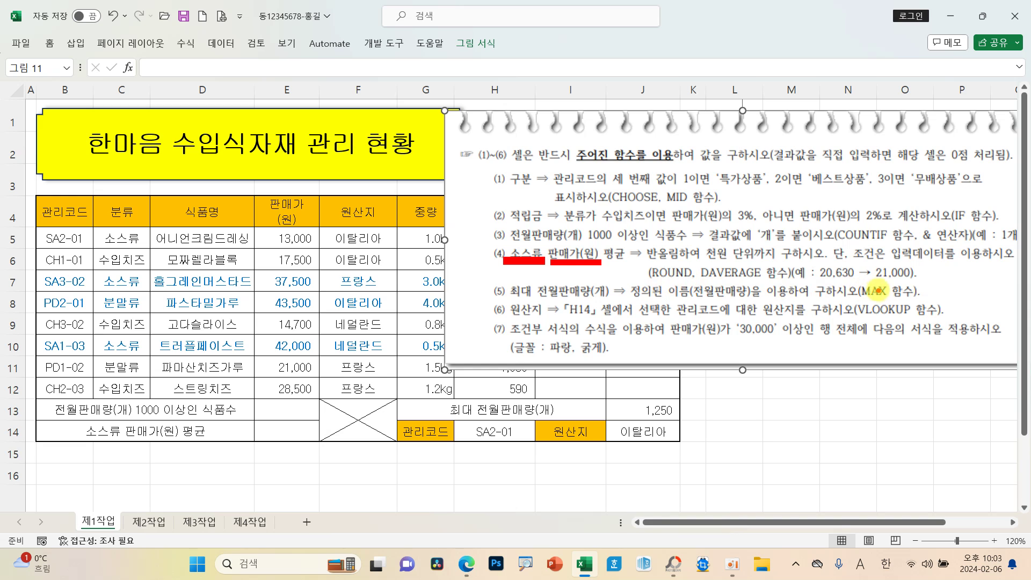
mouse_move(887, 281)
left_mouse_down()
mouse_move(922, 278)
mouse_move(913, 261)
mouse_move(882, 273)
mouse_move(892, 280)
left_mouse_up()
mouse_move(876, 319)
left_mouse_down()
mouse_move(956, 269)
mouse_move(962, 290)
mouse_move(946, 313)
left_mouse_up()
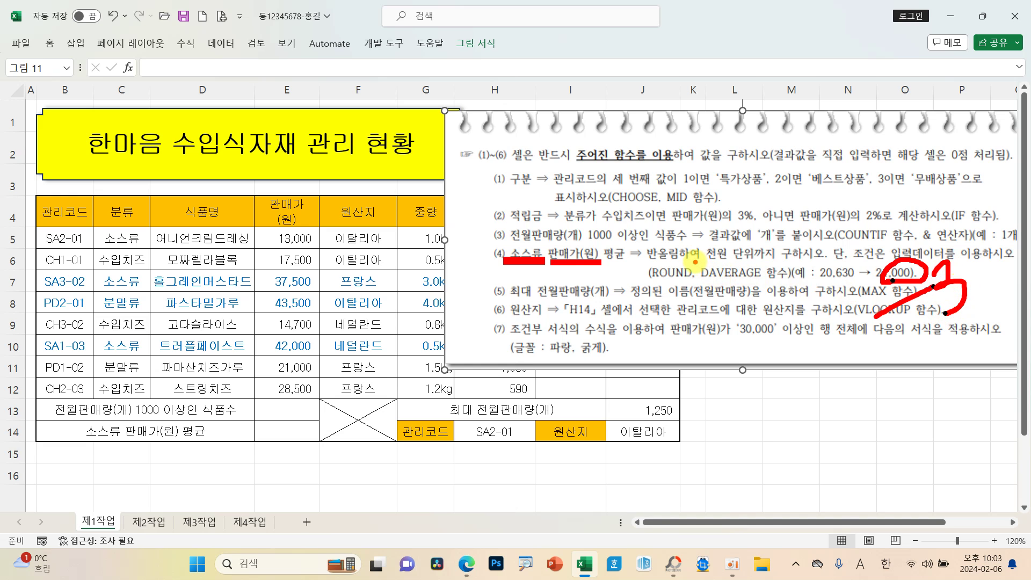
left_click_drag(695, 262, 765, 279)
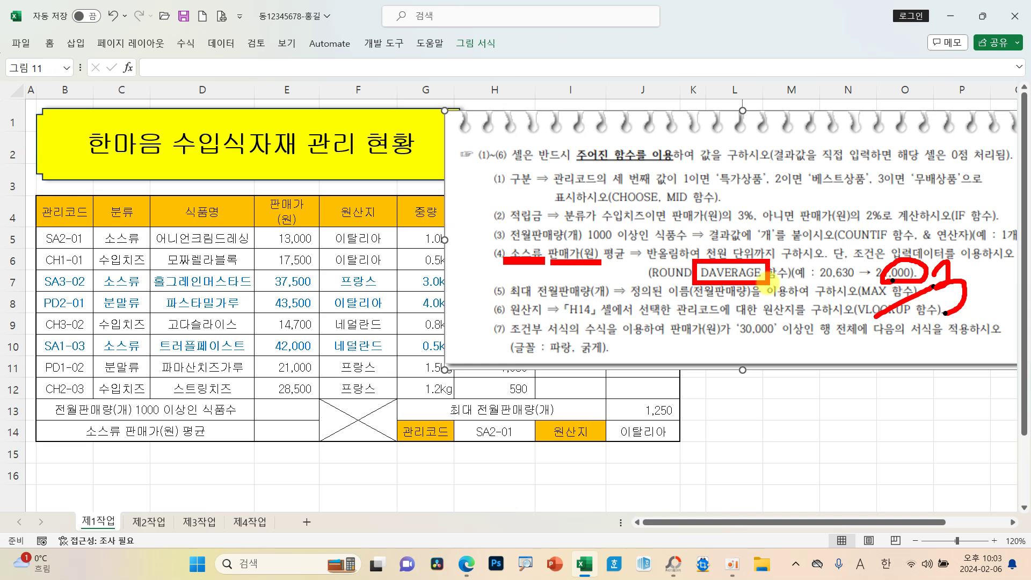
key("Escape")
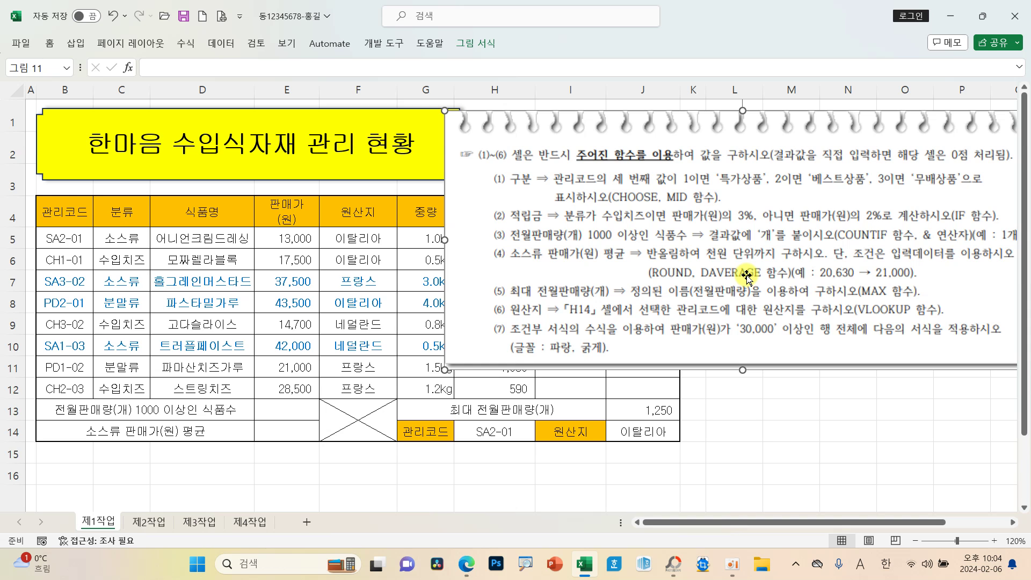
Start a ROUND function in cell E14 beside 소스류 판매가(원) 평균 by finding it with the search text ROU.
left_click(305, 436)
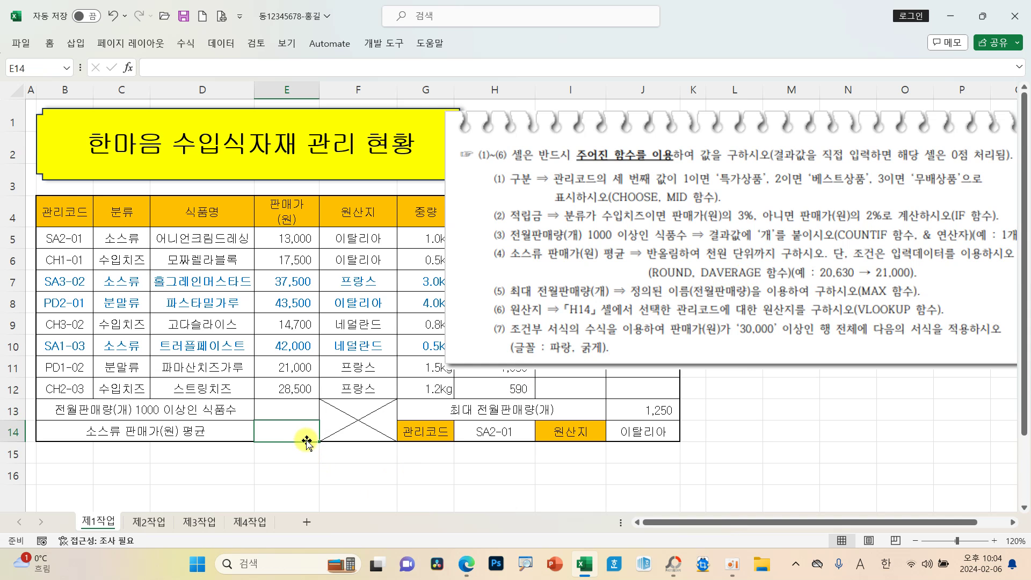
left_click(128, 67)
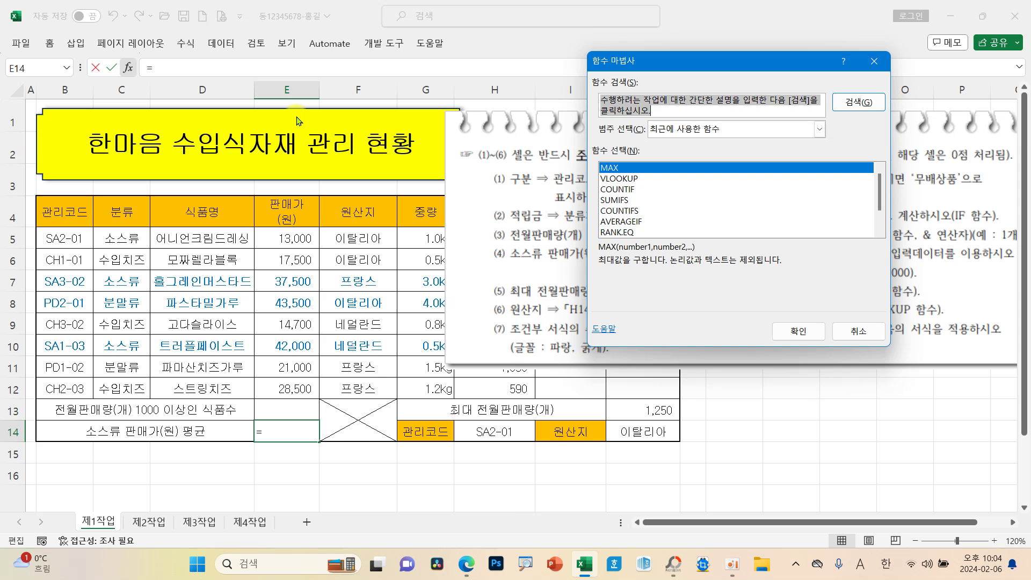
type("ROU")
key("Return")
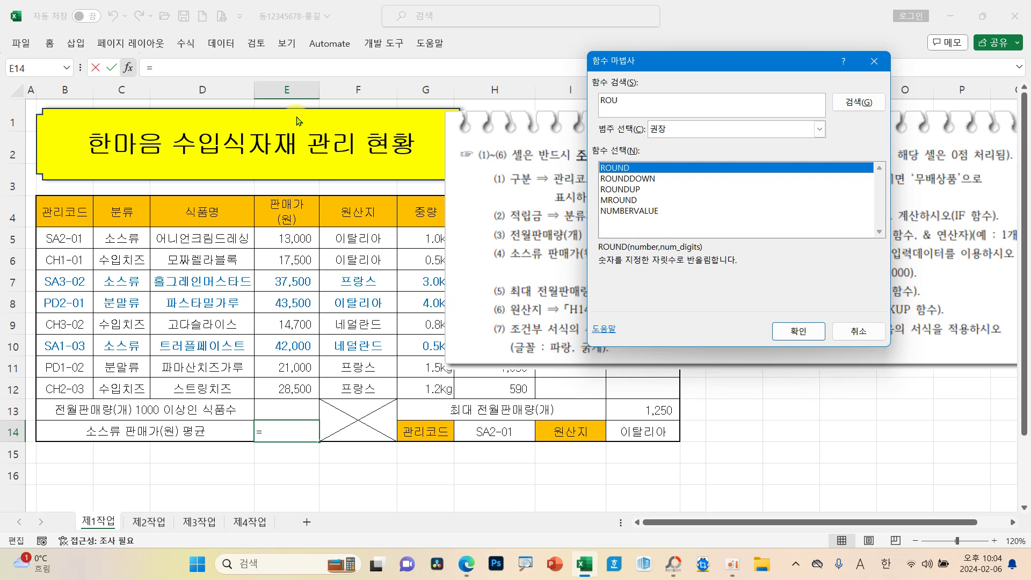
left_click(797, 330)
Set the ROUND function's Num_digits to -3, with the arguments dialog moved off the conditions picture's function text.
left_click_drag(636, 103, 275, 133)
left_click(290, 189)
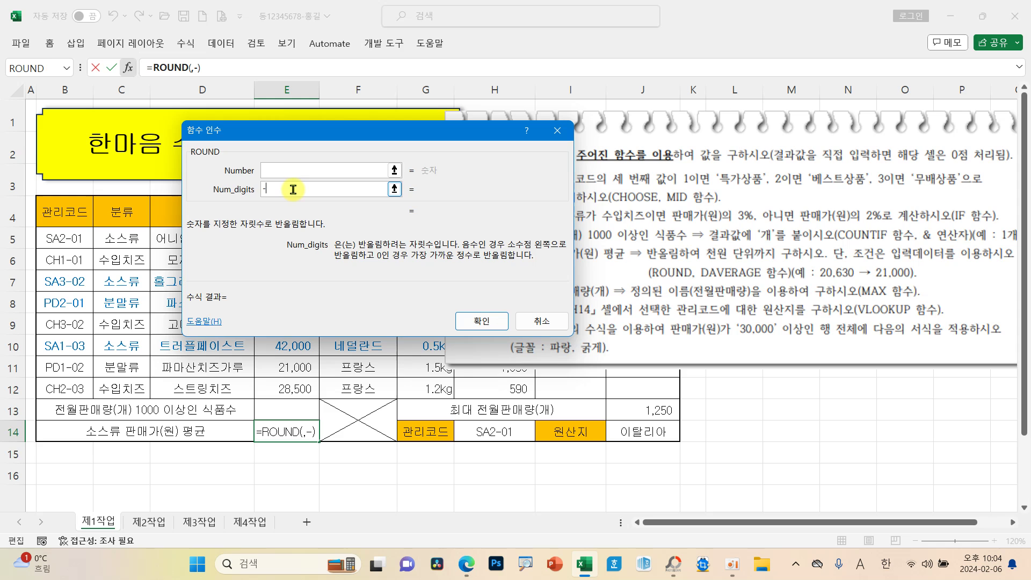
type("3")
Nest a DAVERAGE function in ROUND's Number argument, finding it through the additional functions with the search text DA.
left_click(272, 168)
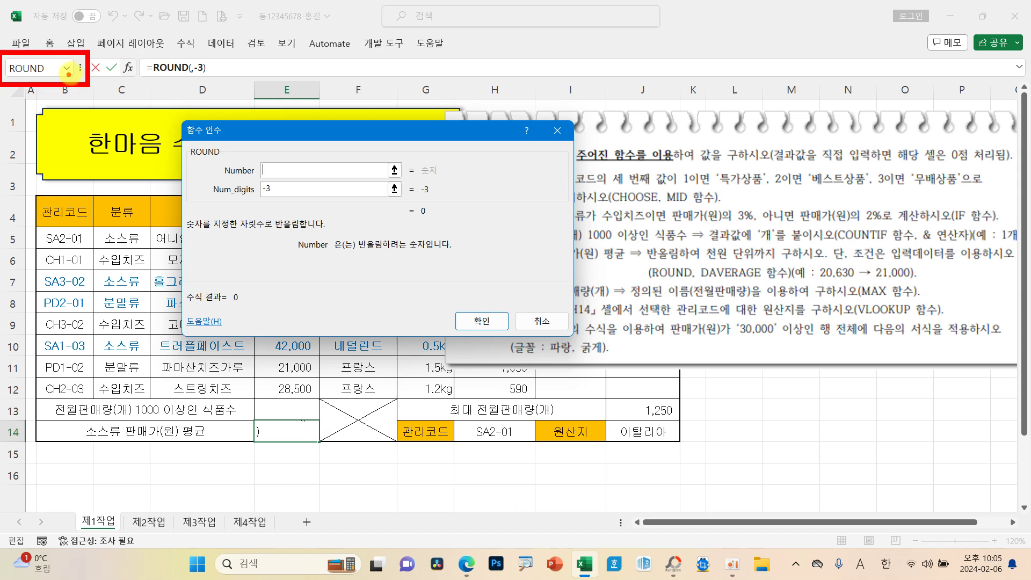
left_click(67, 70)
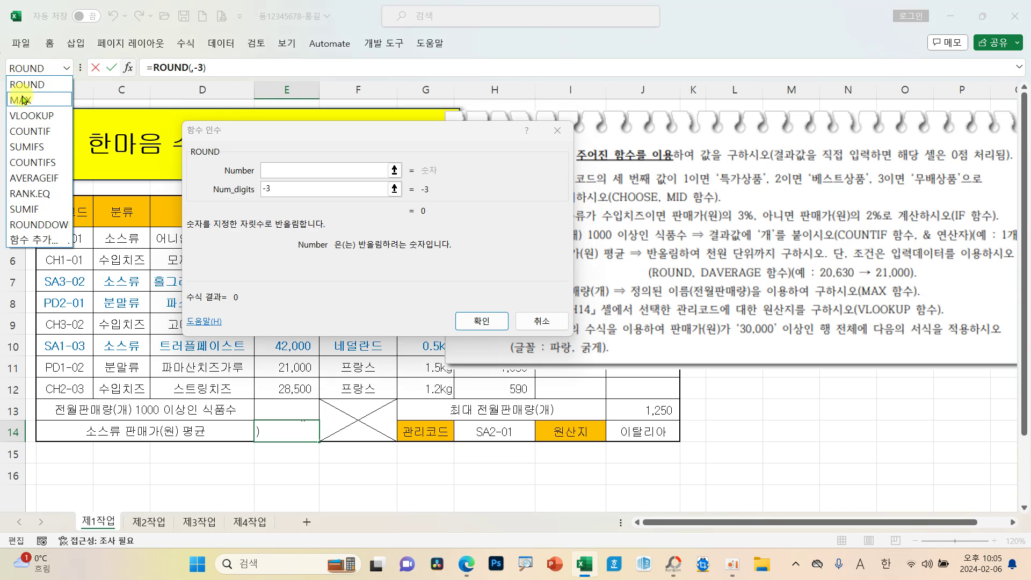
left_click(32, 241)
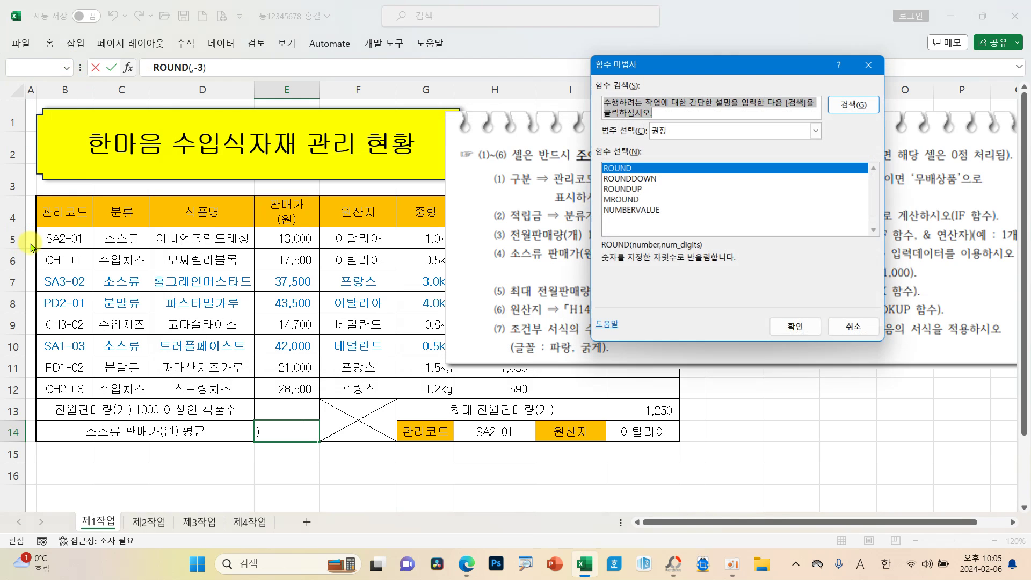
type("DA")
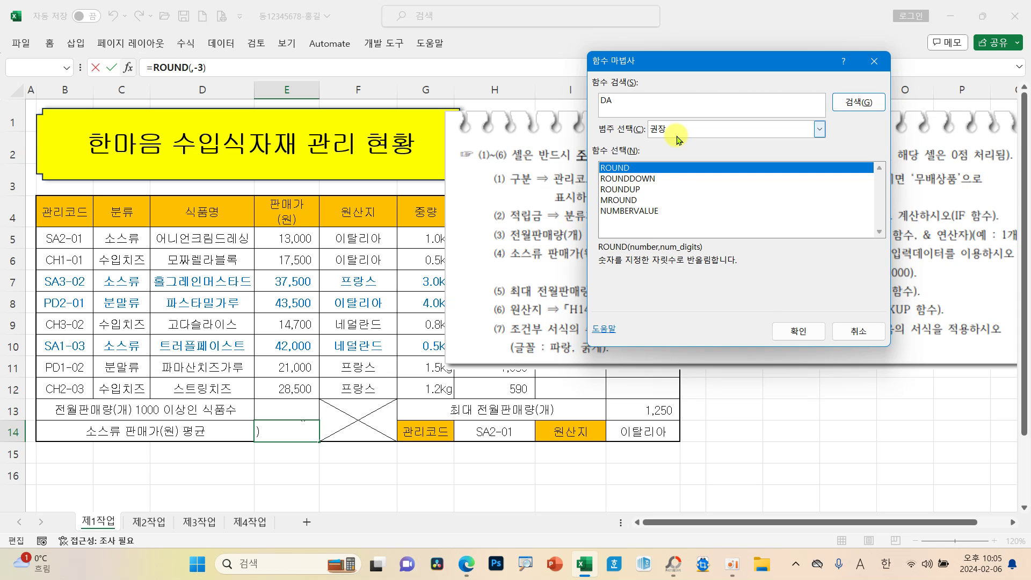
key("Return")
left_click(613, 191)
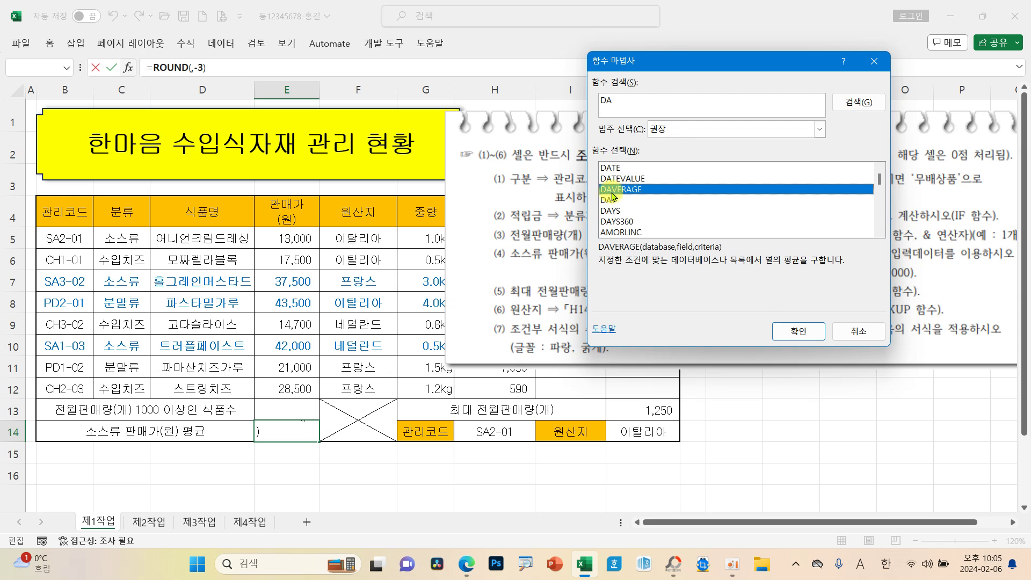
left_click(799, 331)
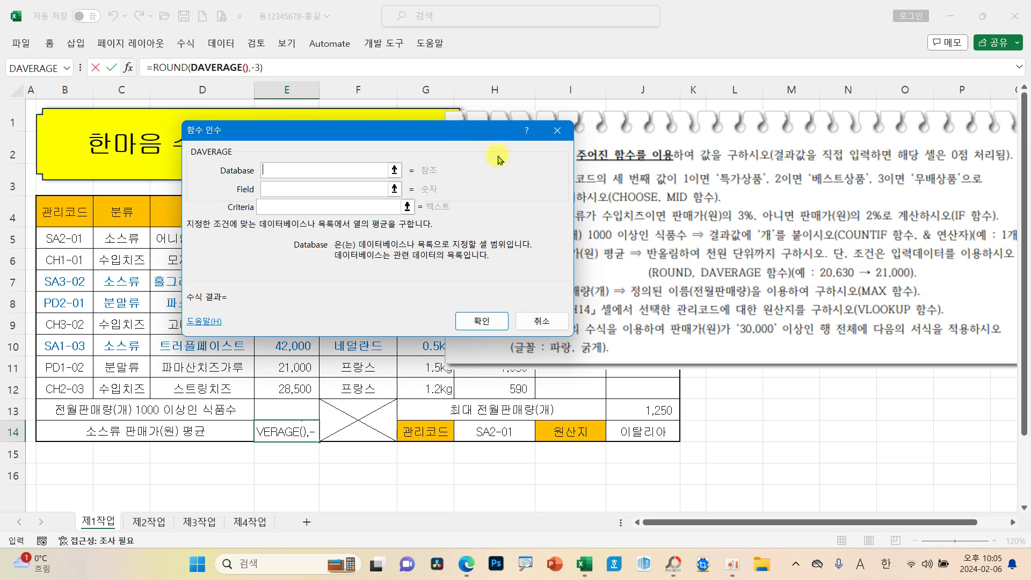
Set the DAVERAGE's Database to B4:H12 and its Field to 4, moving the arguments dialog clear of the table.
left_click_drag(498, 159, 873, 169)
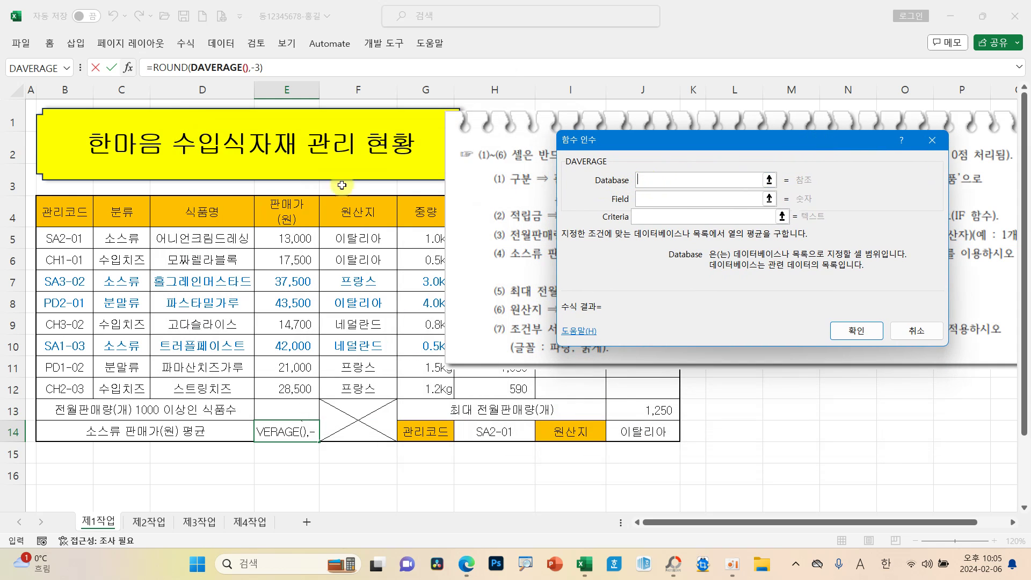
left_click(69, 209)
left_click_drag(69, 209, 494, 382)
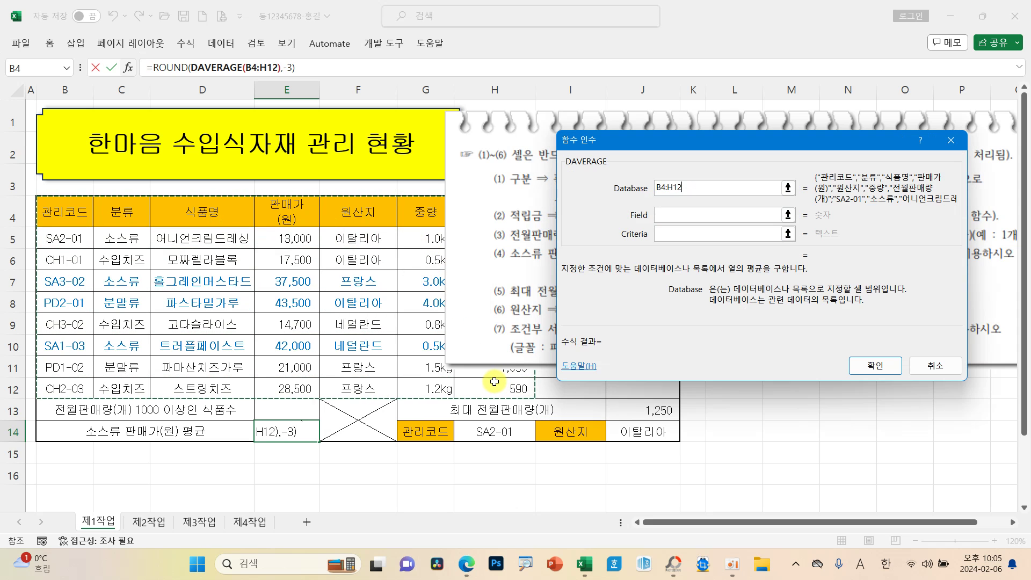
left_click(669, 217)
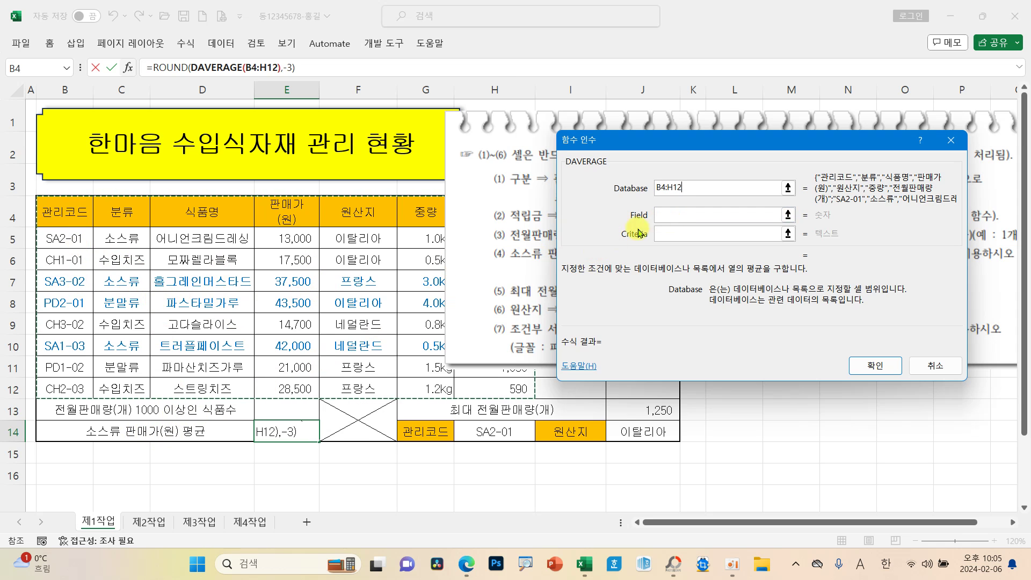
left_click(670, 214)
type("4")
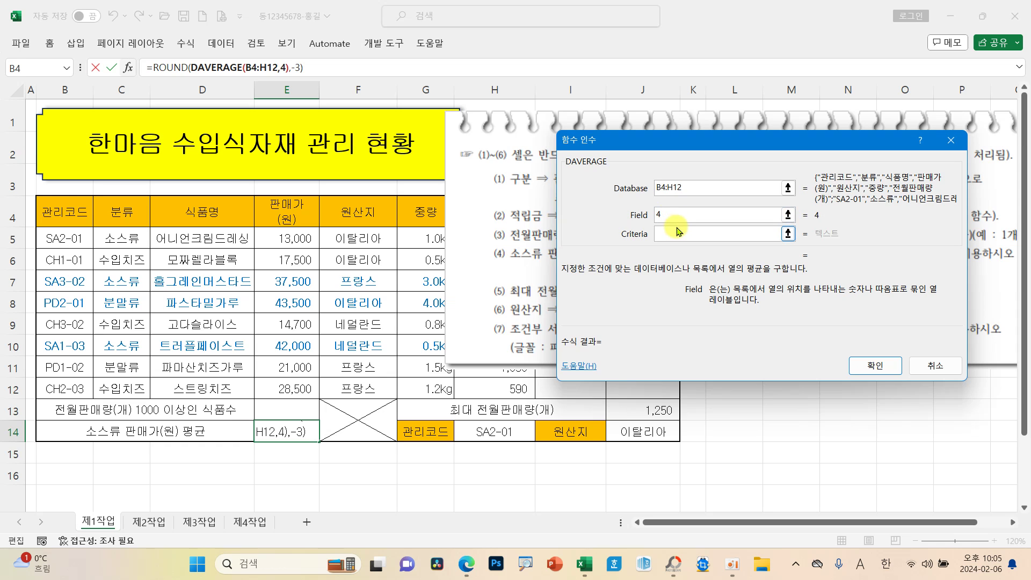
Set the DAVERAGE's Criteria to C4:C5, the 분류 header with the 소스류 cell.
left_click(670, 233)
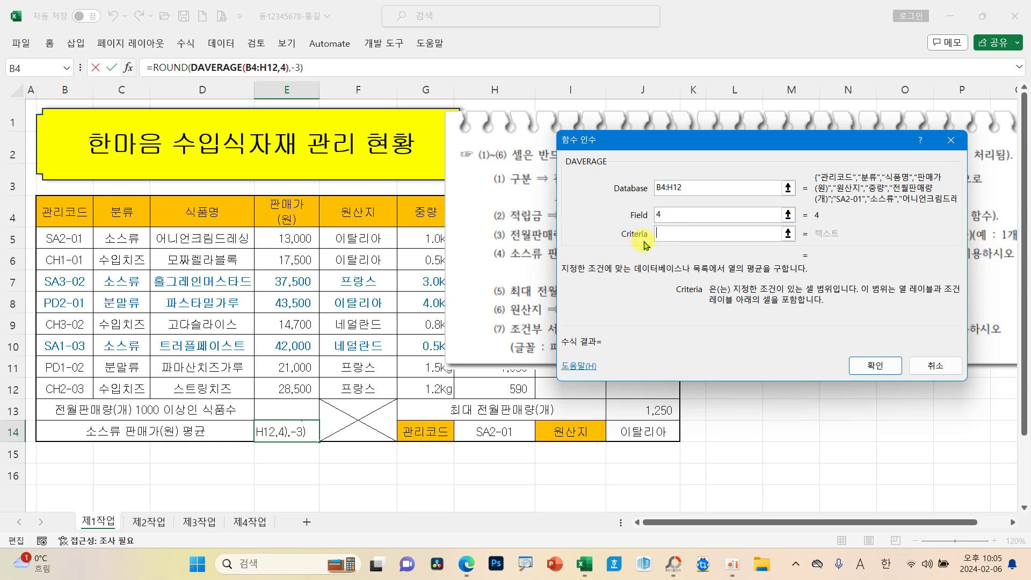
left_click(124, 208)
left_click_drag(124, 209, 123, 239)
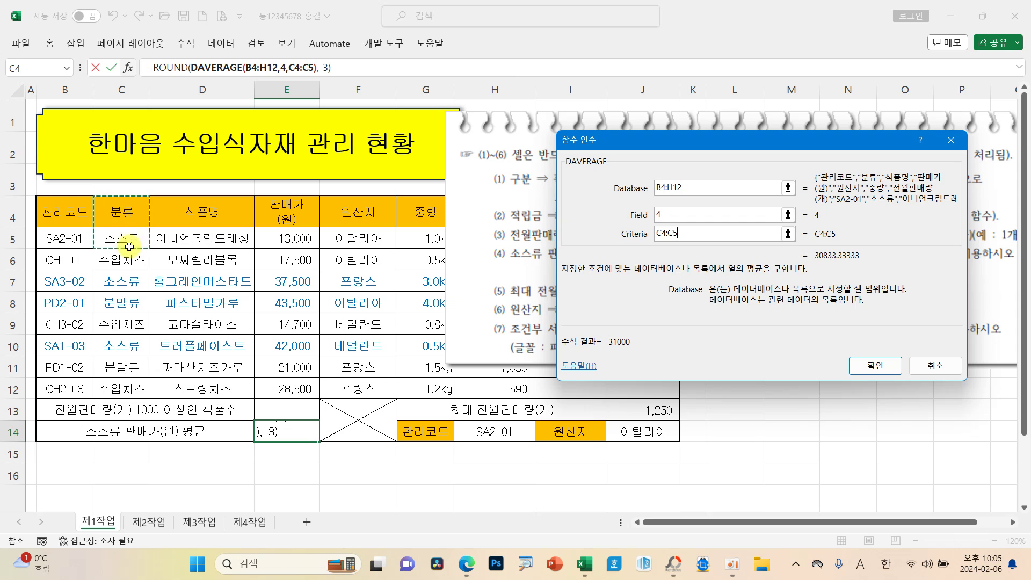
left_click(808, 263)
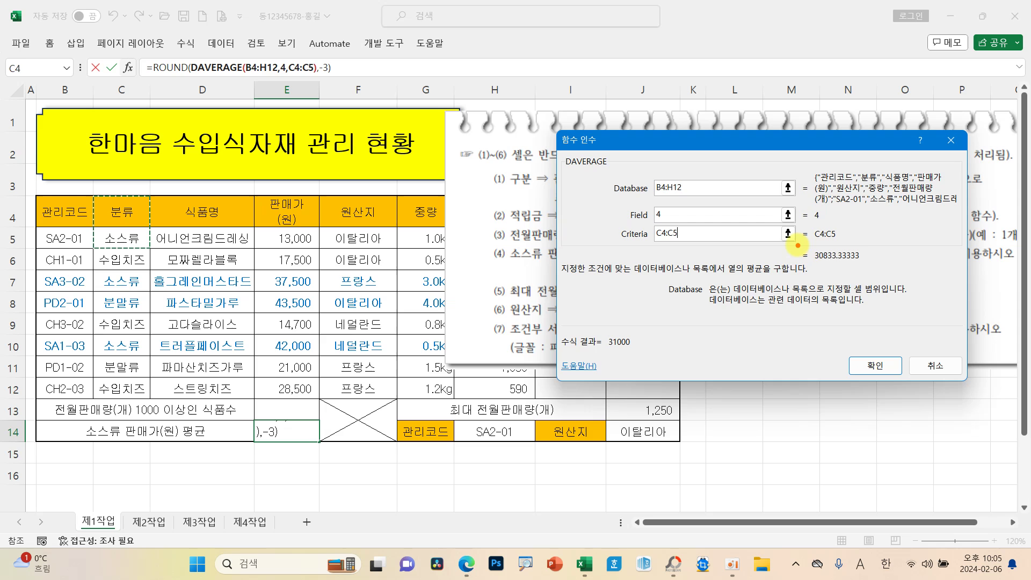
left_click_drag(796, 243, 874, 267)
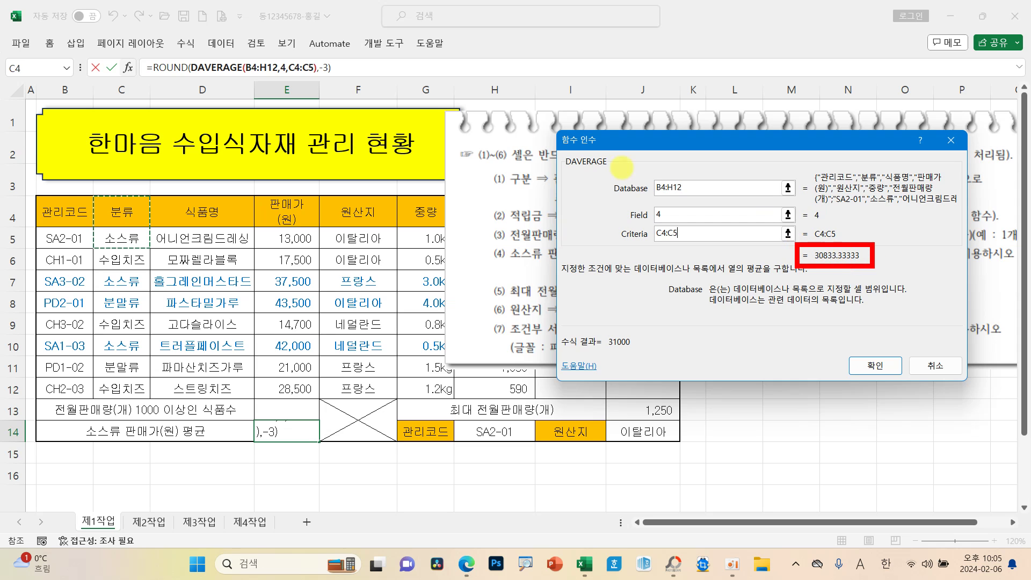
Confirm the ROUND and DAVERAGE formula in E14 and apply the comma style to the cell.
left_click_drag(161, 77, 190, 79)
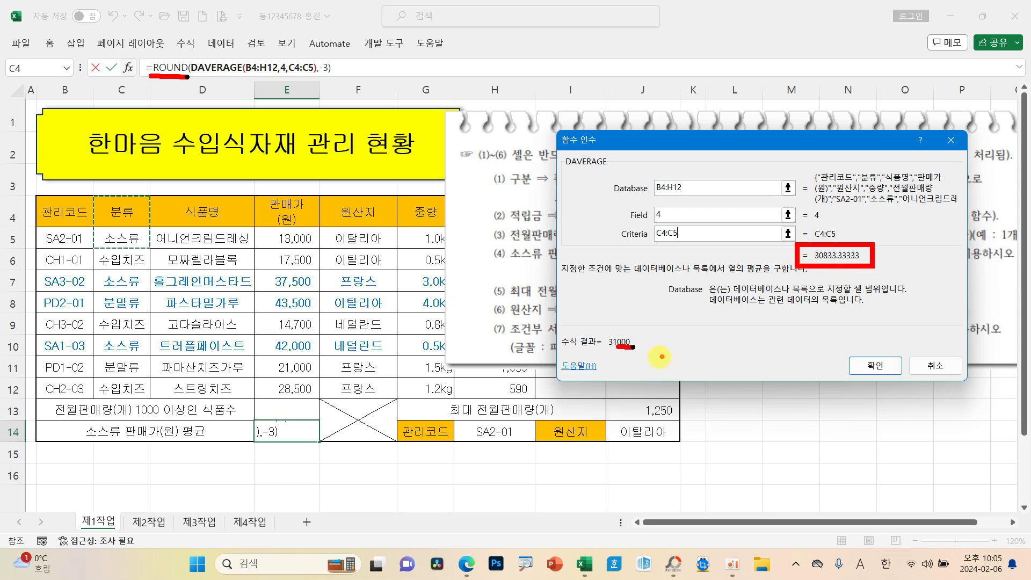
key("Escape")
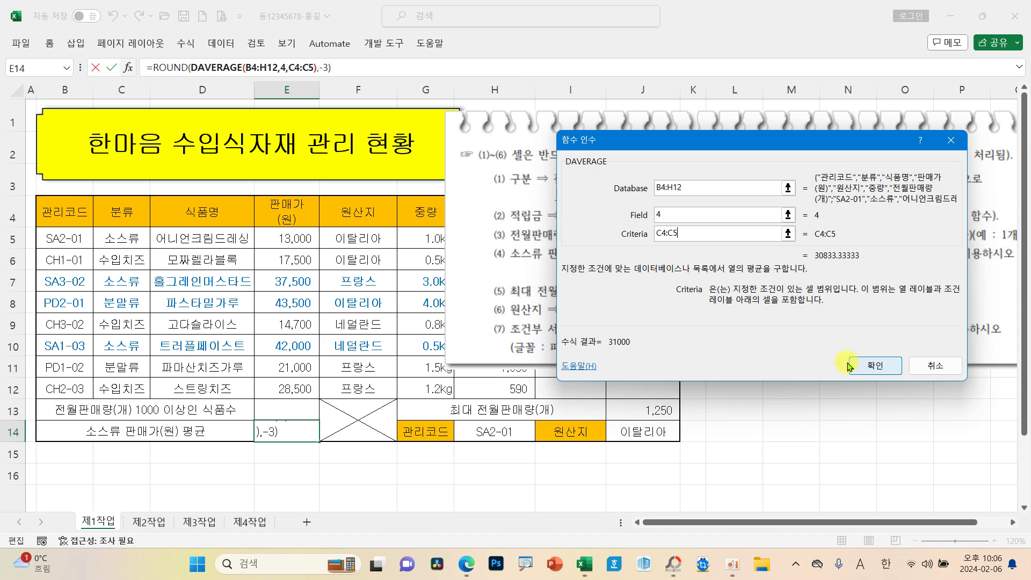
left_click(865, 367)
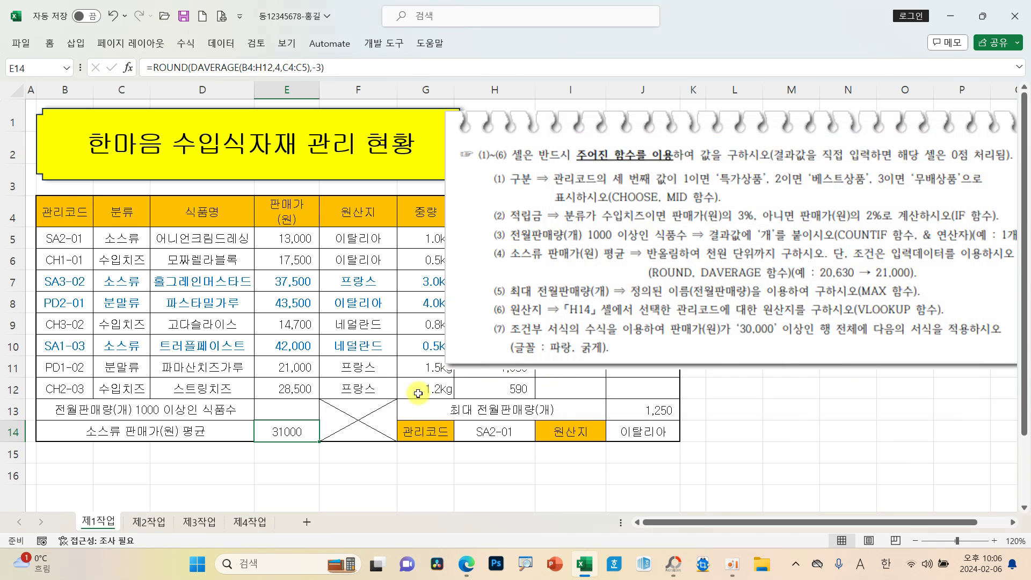
left_click(50, 43)
left_click(571, 90)
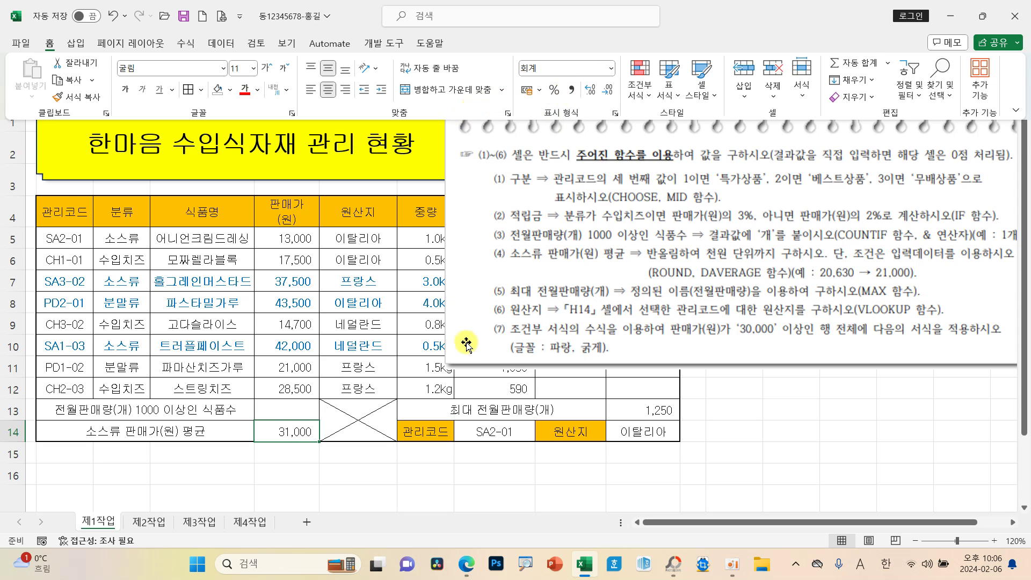
Move the conditions picture clear of the 전월판매량(개) column and review condition (3), the COUNTIF item for E13.
left_click(285, 405)
left_click(284, 404)
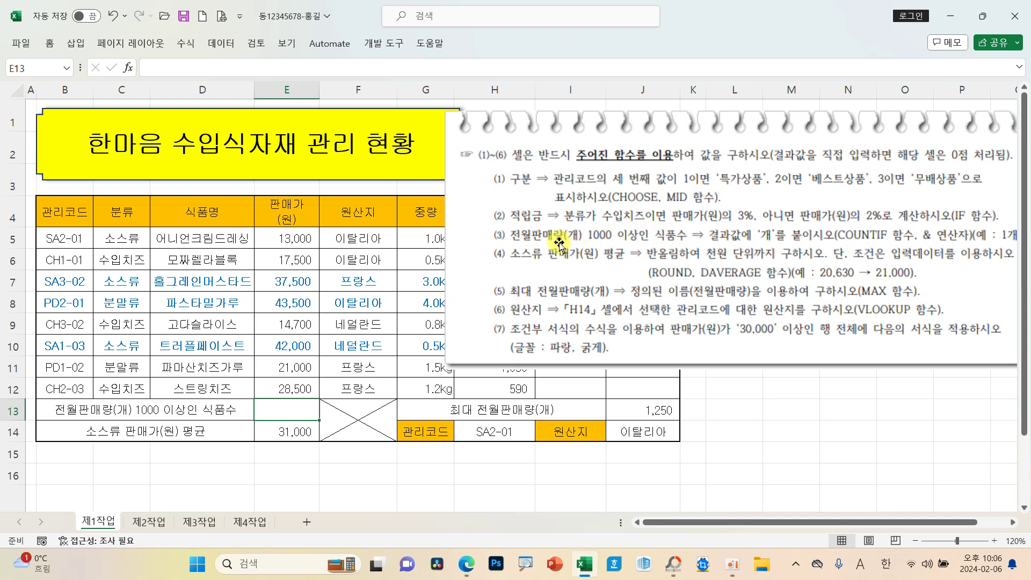
left_click_drag(519, 155, 619, 181)
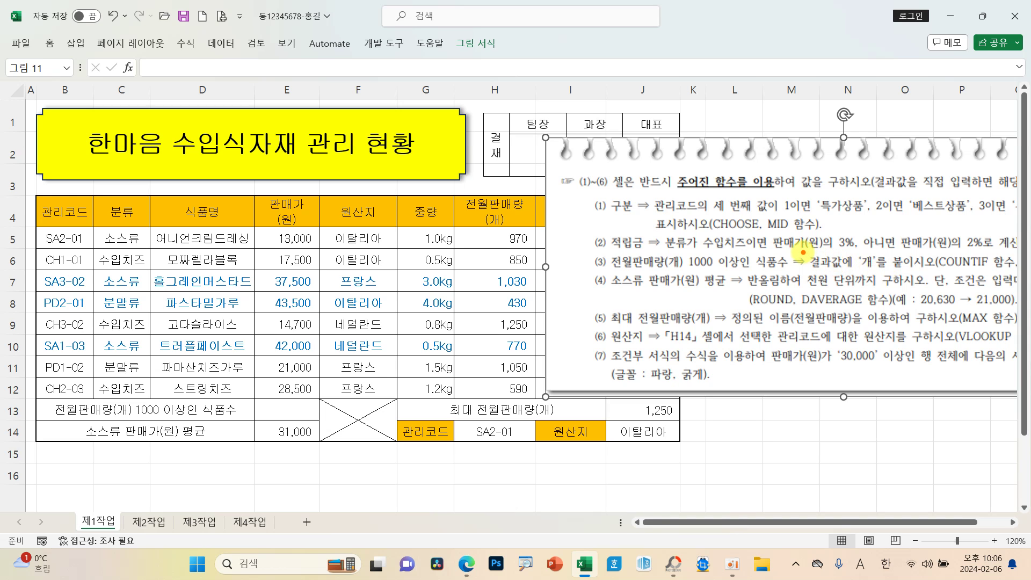
left_click_drag(803, 253, 912, 273)
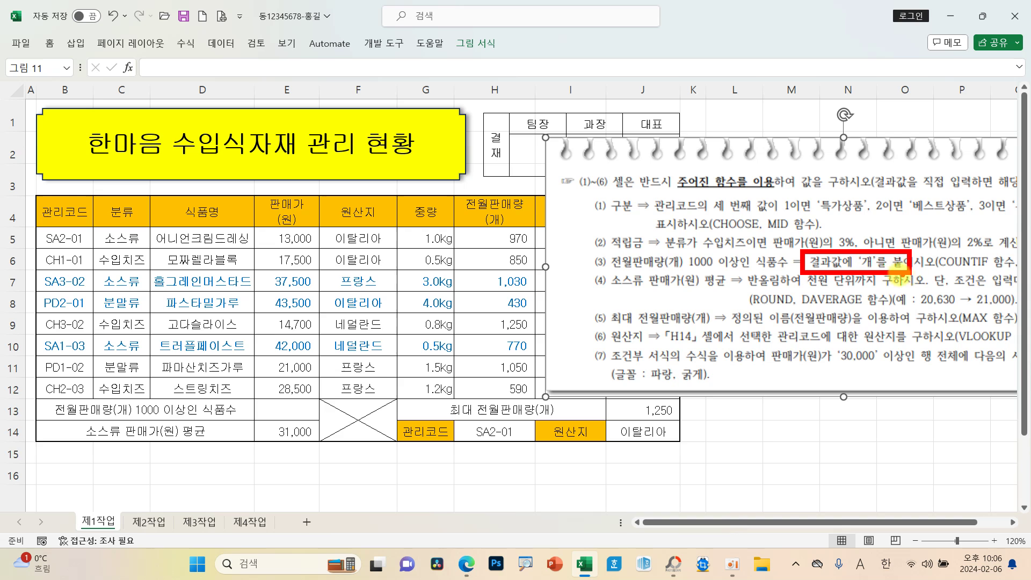
left_click(875, 264)
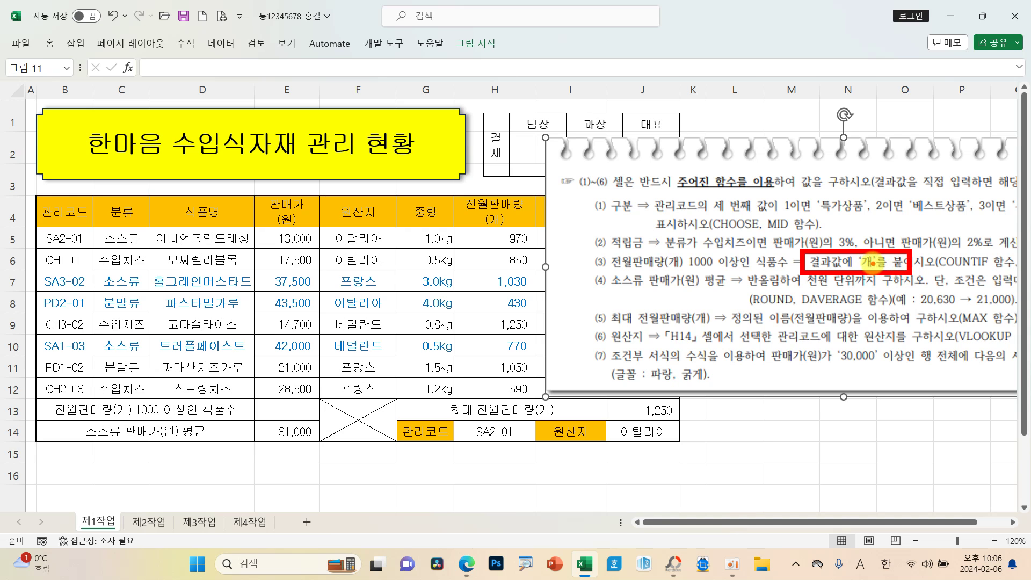
left_click_drag(925, 267, 994, 265)
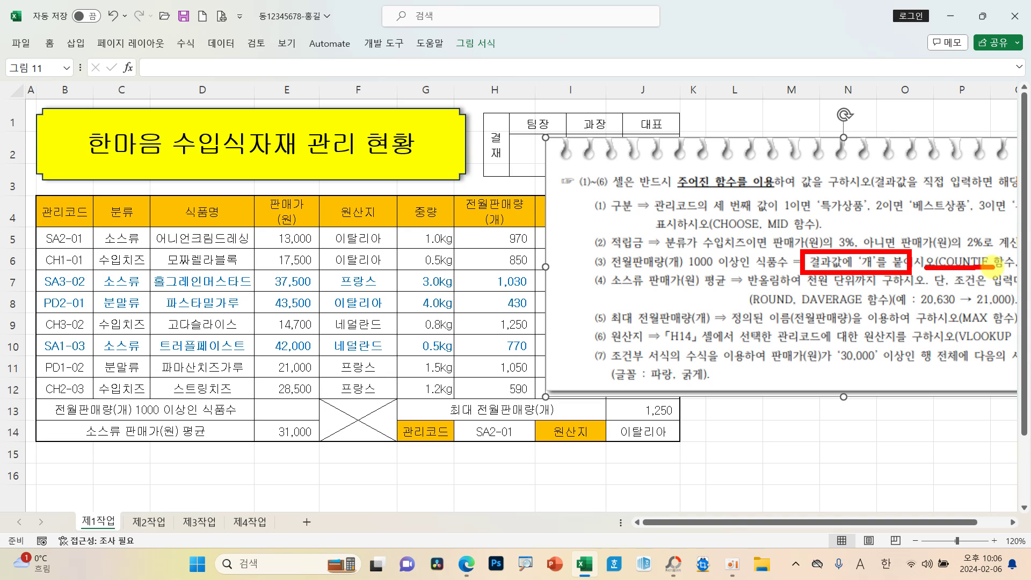
Insert the COUNTIF function in cell E13 from the recently used functions.
left_click(290, 411)
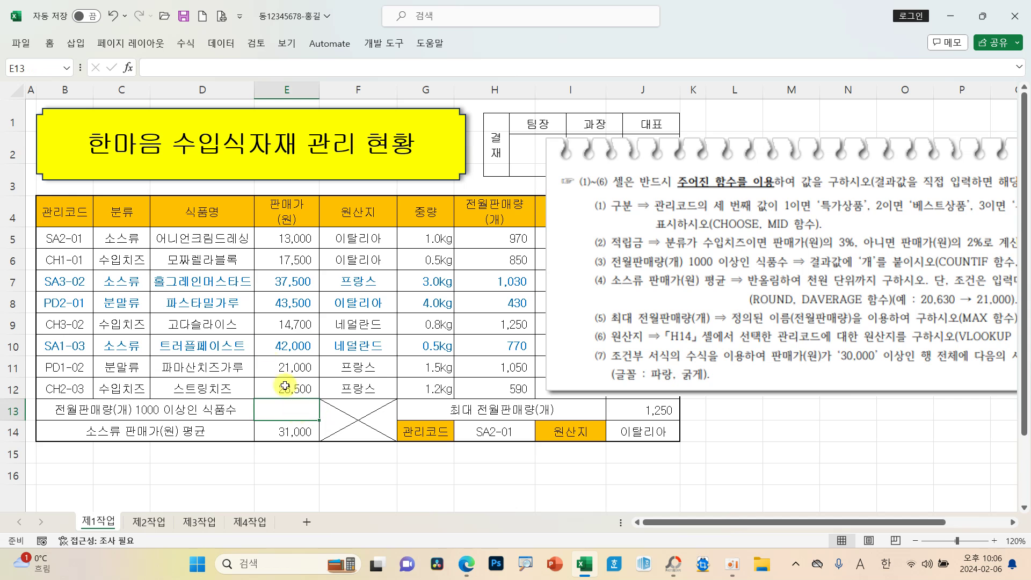
left_click(129, 69)
left_click(639, 268)
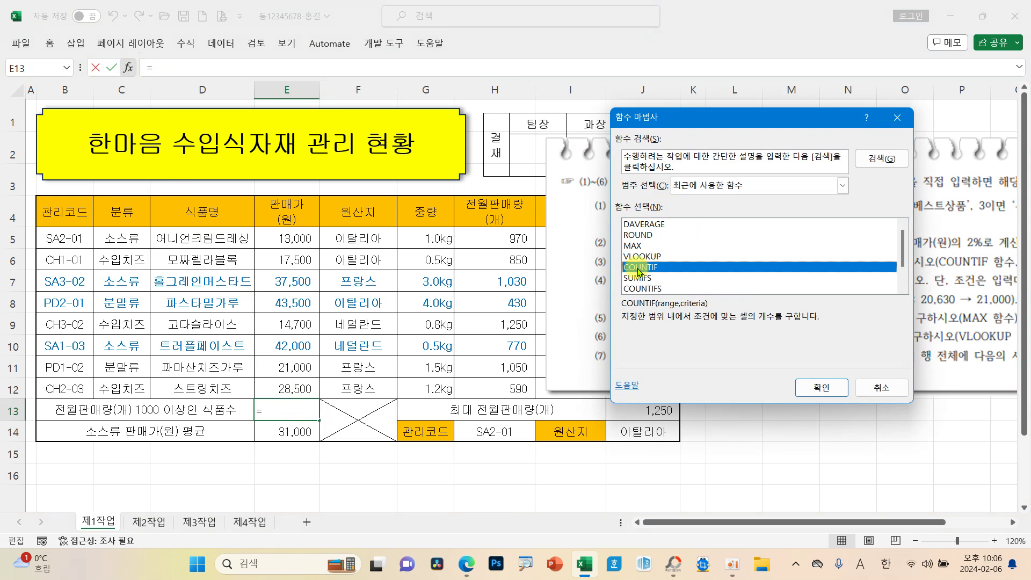
left_click(822, 387)
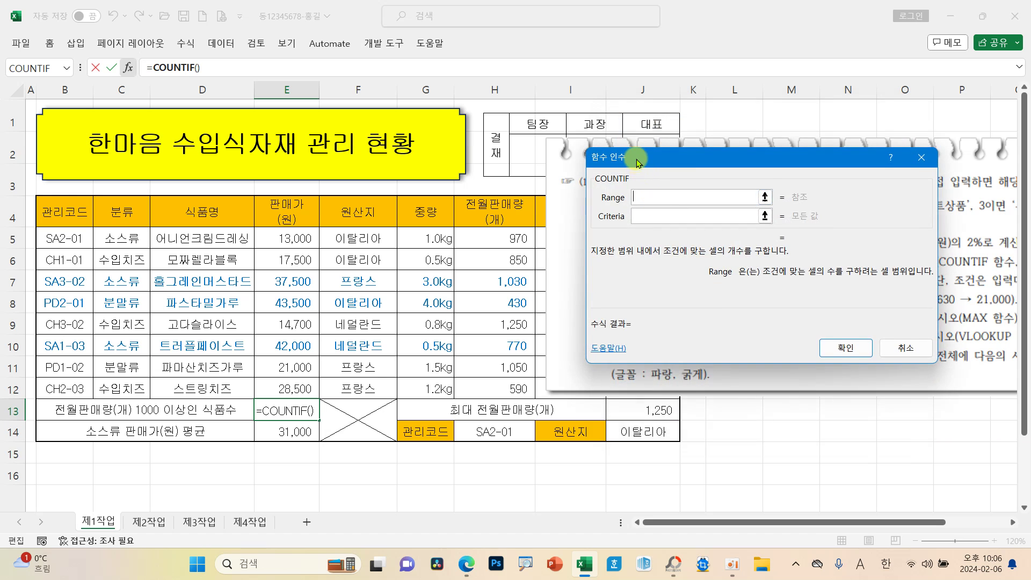
Set COUNTIF's Range to the 전월판매량(개) data in H5:H12 and its Criteria to ">=1000", and confirm the formula.
left_click_drag(638, 163, 618, 187)
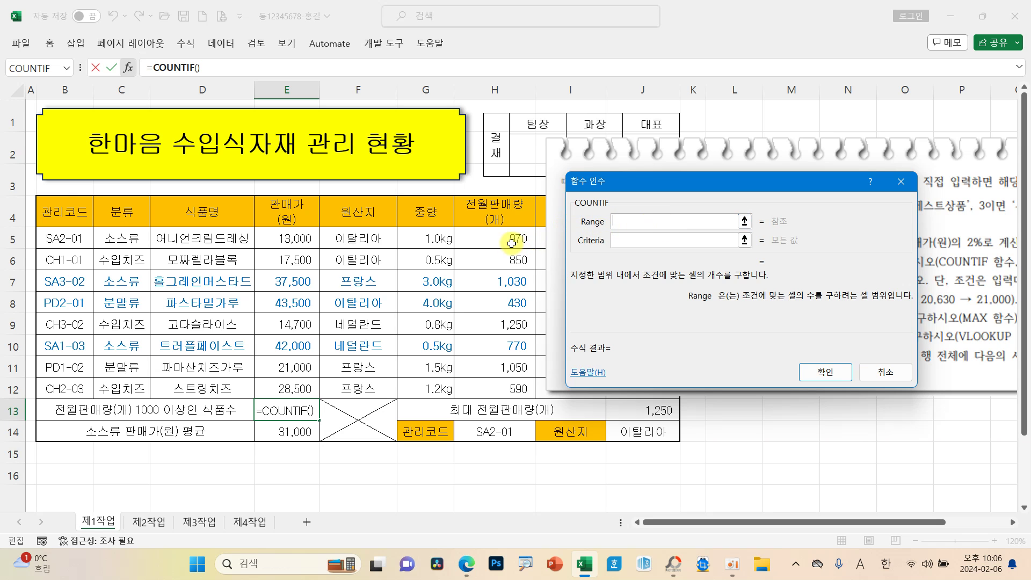
left_click_drag(512, 243, 502, 383)
left_click(625, 240)
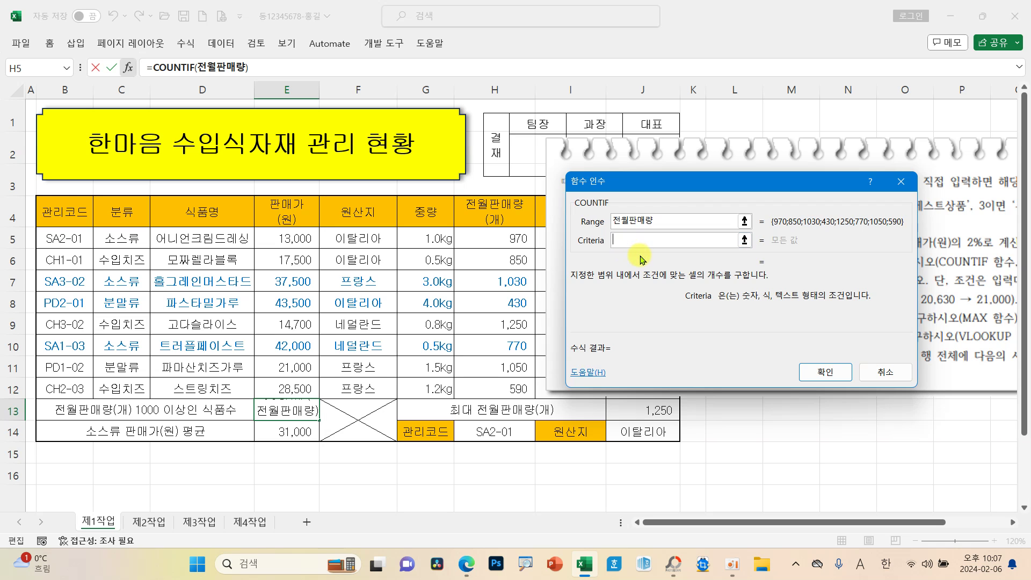
type("\">=1000")
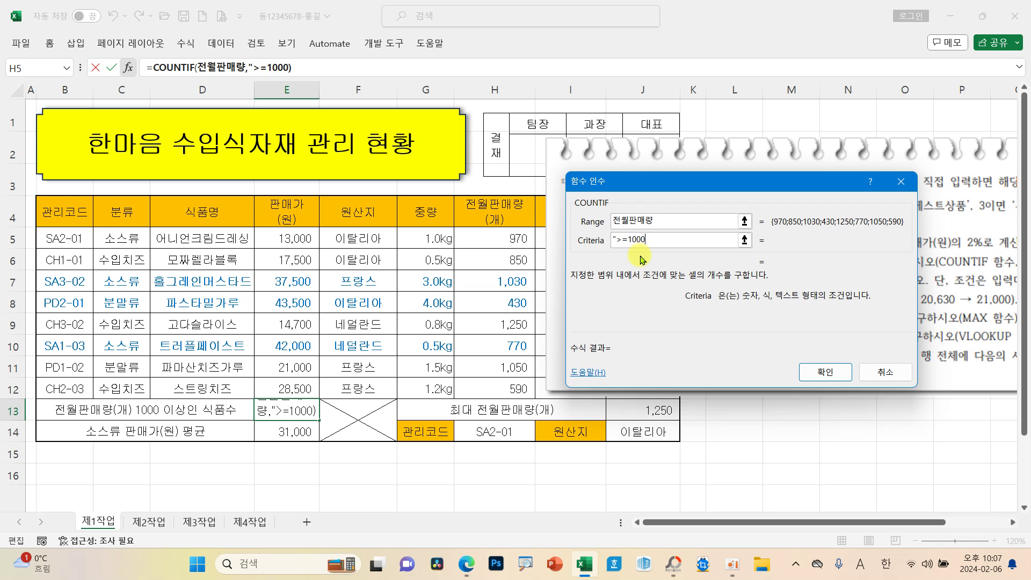
type("\"")
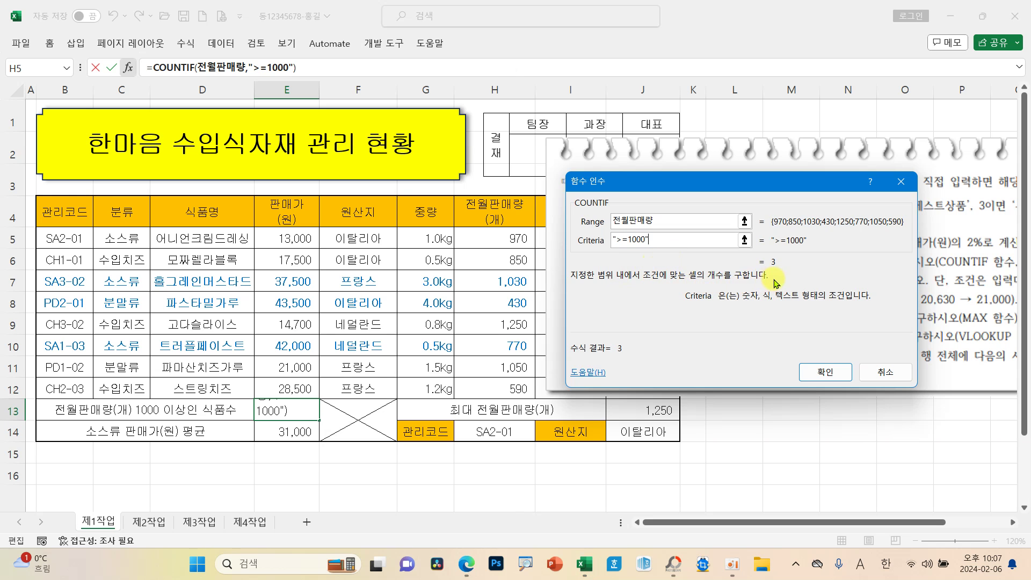
left_click(820, 371)
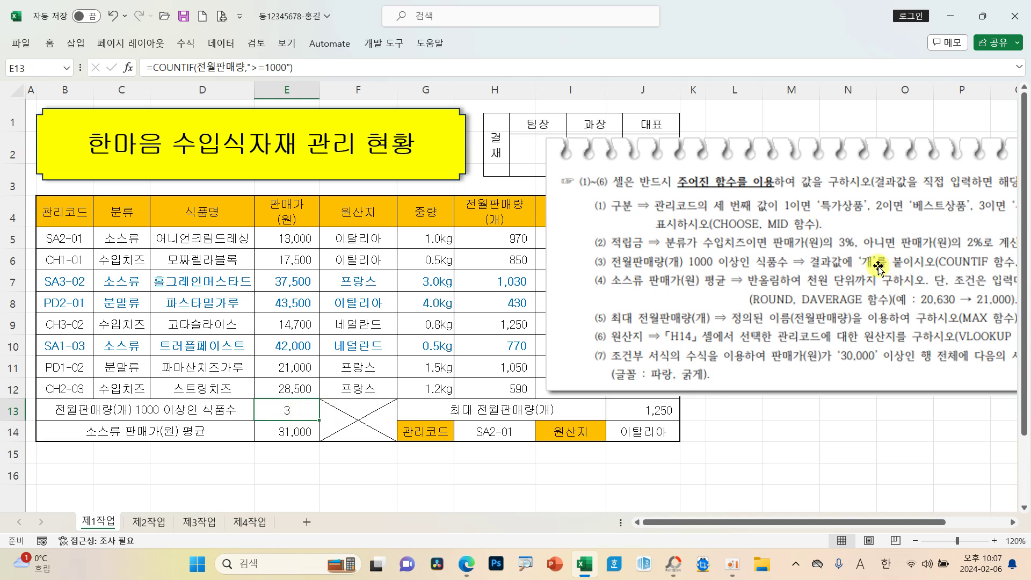
Append &"개" to the end of the COUNTIF formula in E13.
left_click(317, 62)
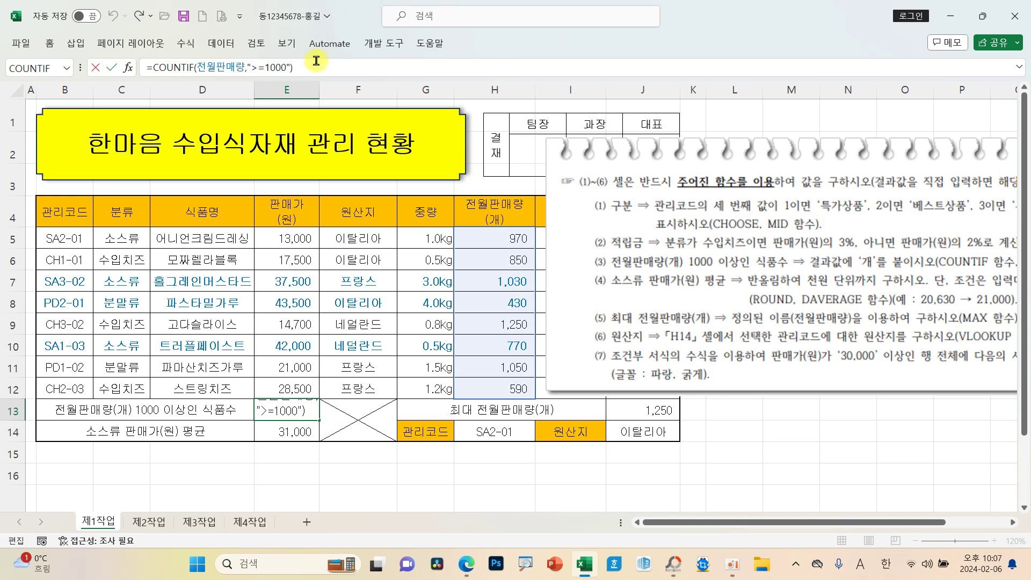
mouse_move(289, 54)
left_mouse_down()
mouse_move(300, 62)
mouse_move(313, 39)
left_mouse_up()
type("ㄱ")
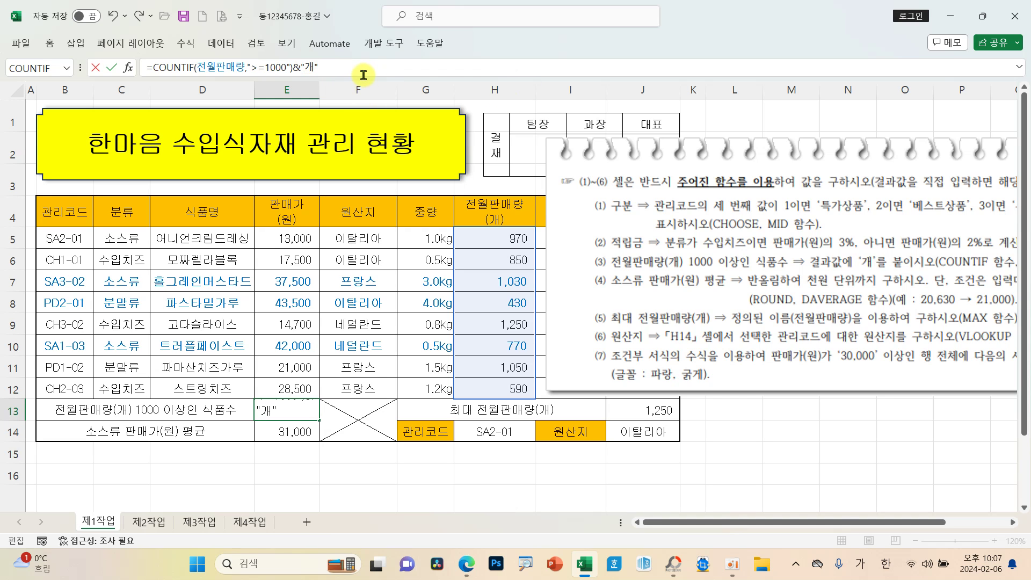
key("Return")
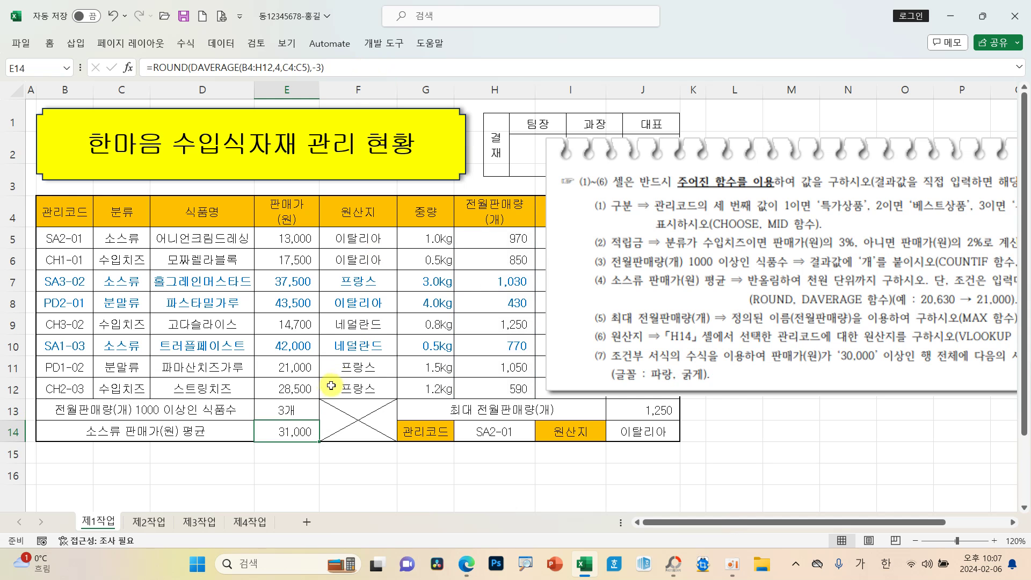
left_click(305, 409)
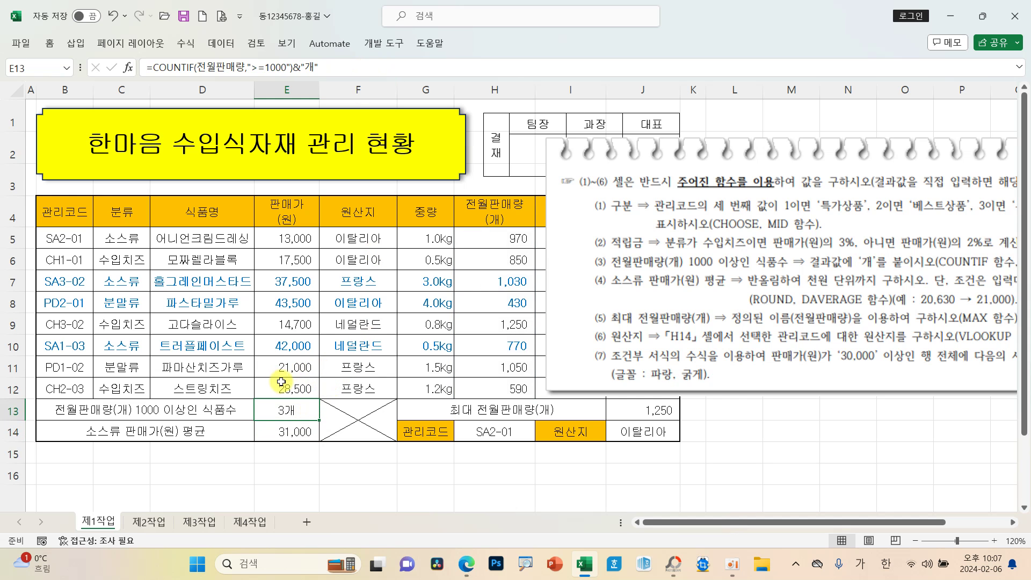
Move the conditions picture down off the 구분 and 적립금 columns, select J5, and review condition (2) for 적립금.
left_click_drag(666, 346, 225, 476)
left_click_drag(289, 370, 283, 455)
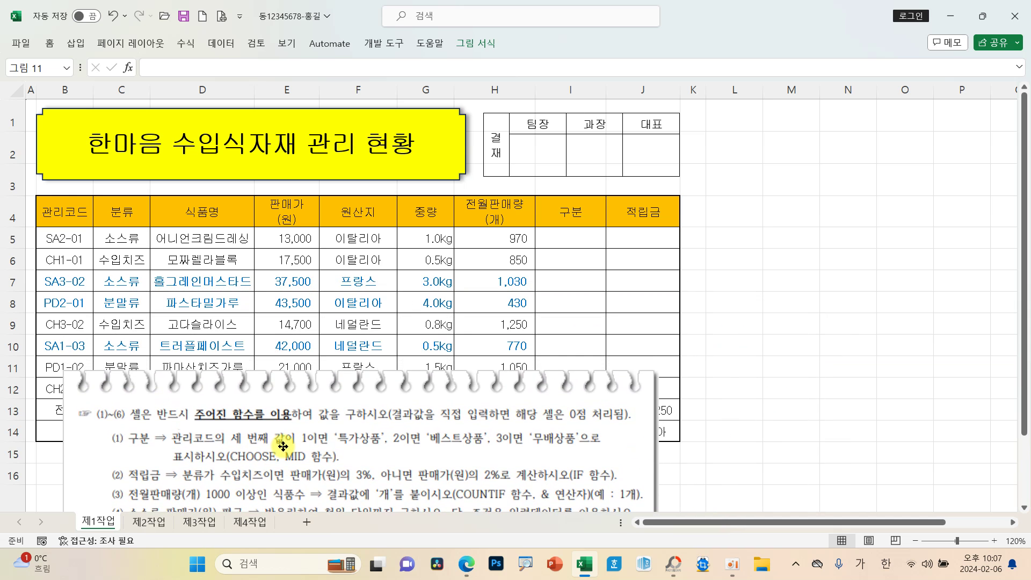
left_click(634, 237)
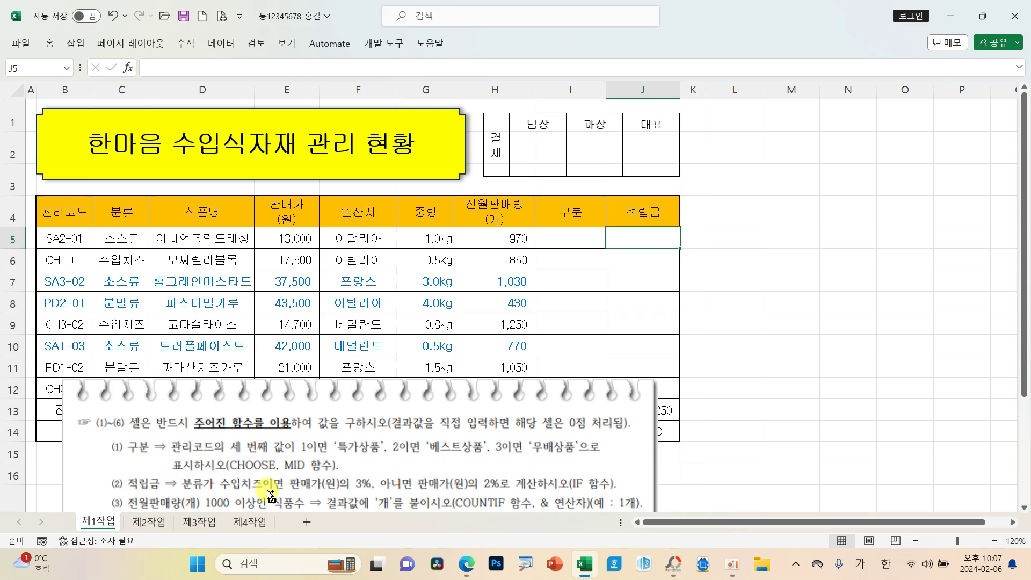
mouse_move(269, 490)
left_mouse_down()
mouse_move(200, 479)
mouse_move(289, 495)
mouse_move(490, 490)
left_mouse_up()
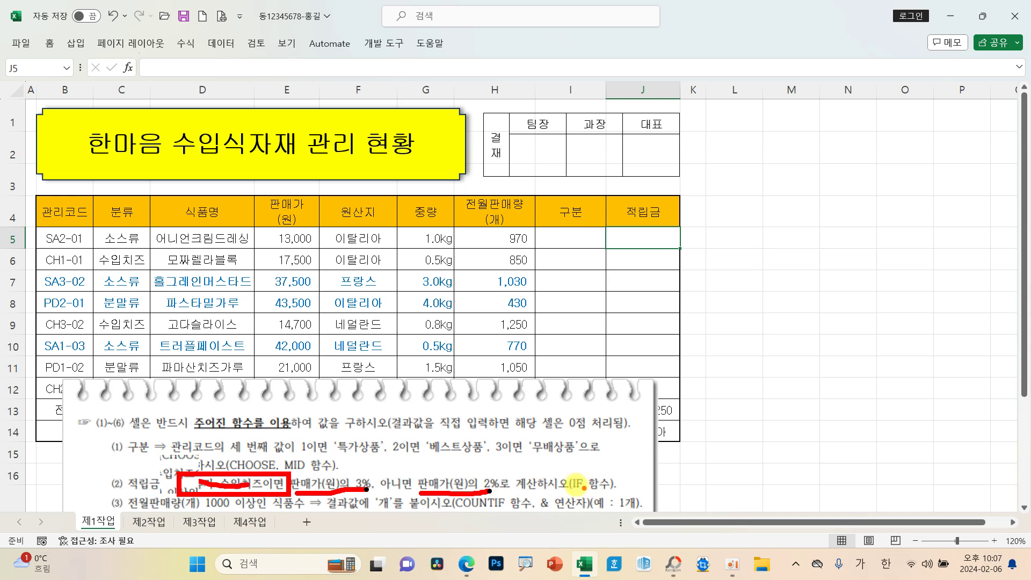
left_click_drag(550, 469, 622, 491)
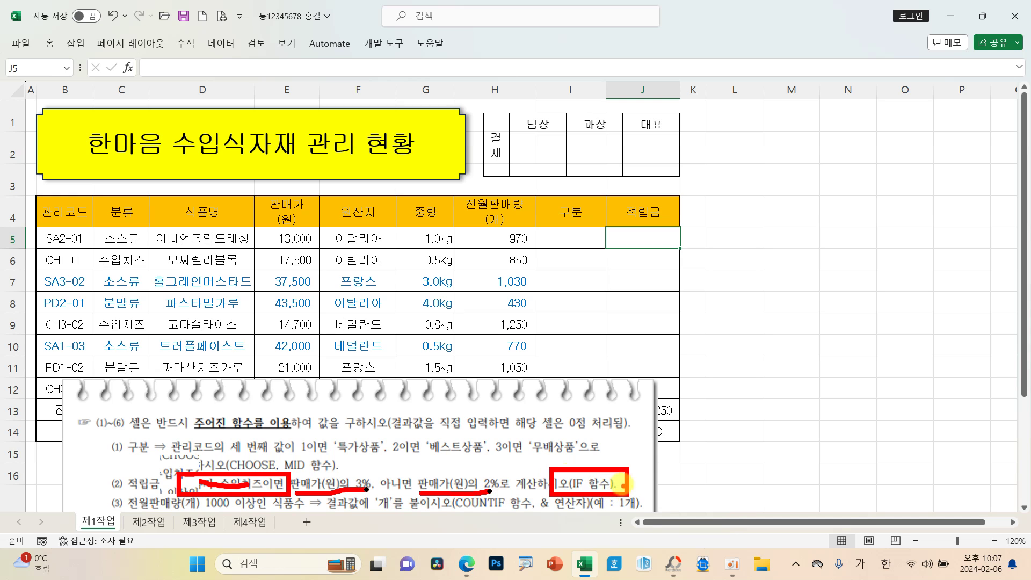
key("Escape")
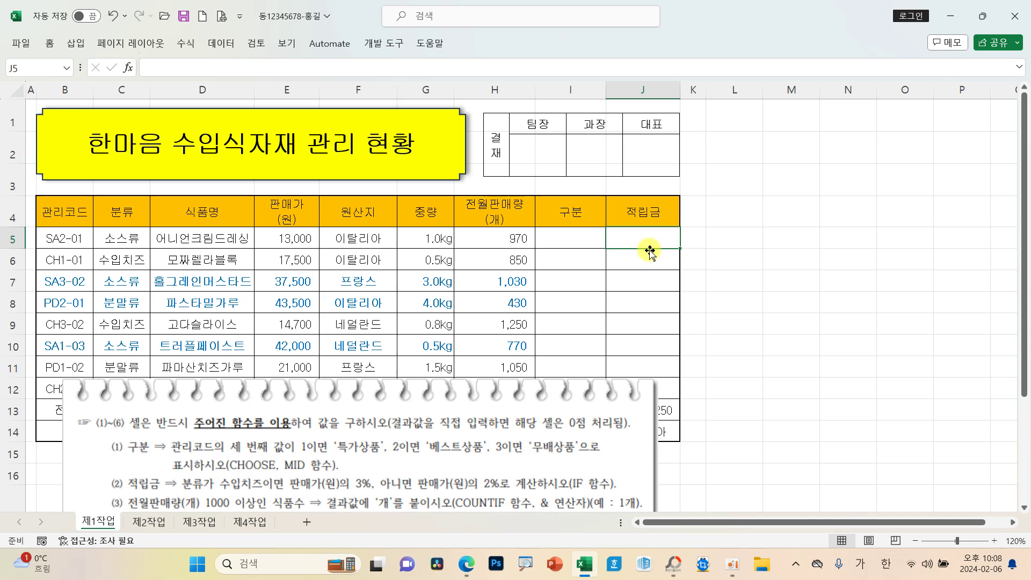
Insert the IF function in J5, finding it with the search text IF, and move its arguments dialog clear of the table.
left_click(128, 68)
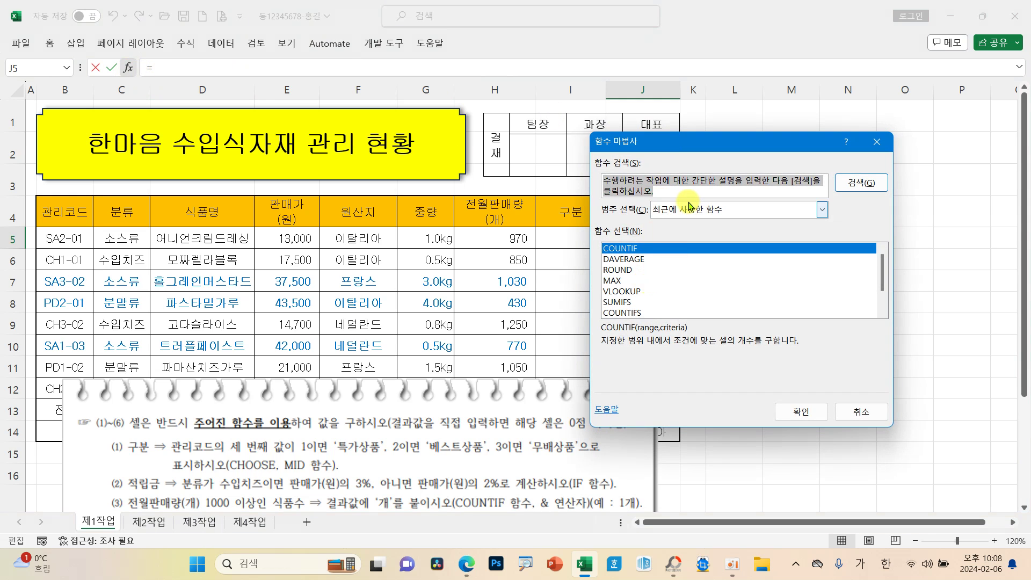
key("Hangul")
key("Delete")
key("Return")
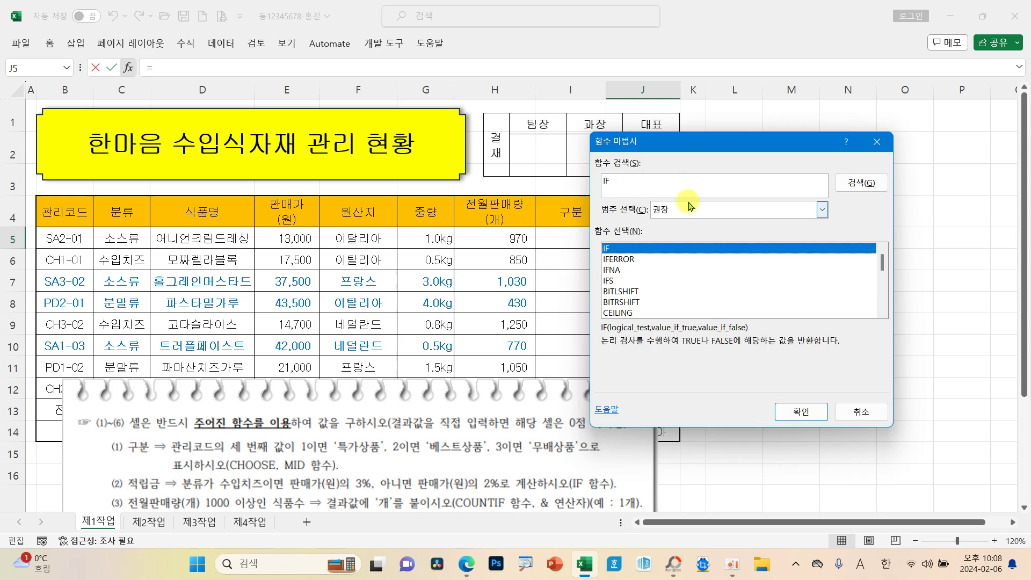
key("Return")
left_click_drag(742, 172, 882, 200)
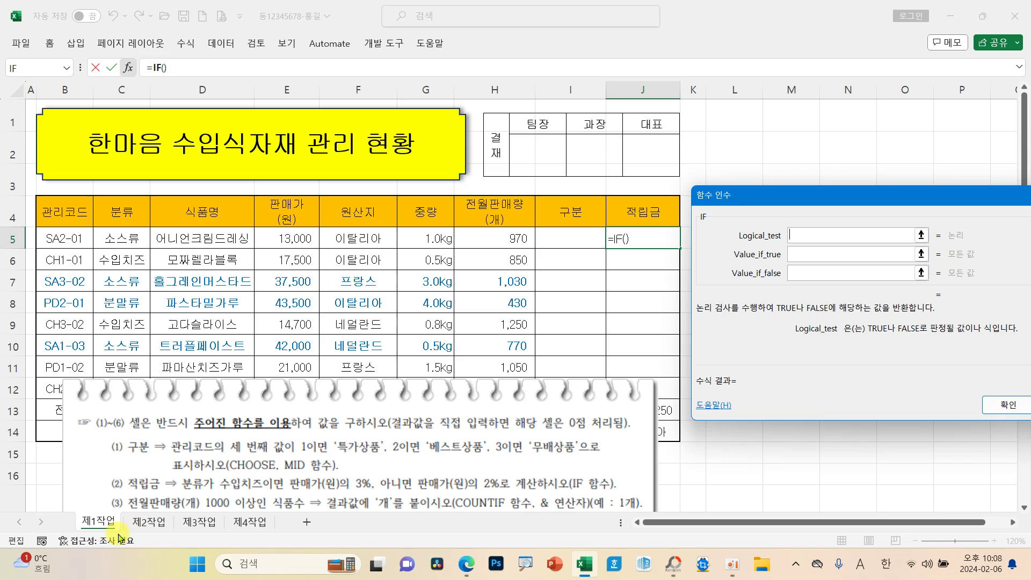
Set the IF function's Logical_test to C5="수입치즈", following condition (2).
left_click_drag(169, 472, 297, 494)
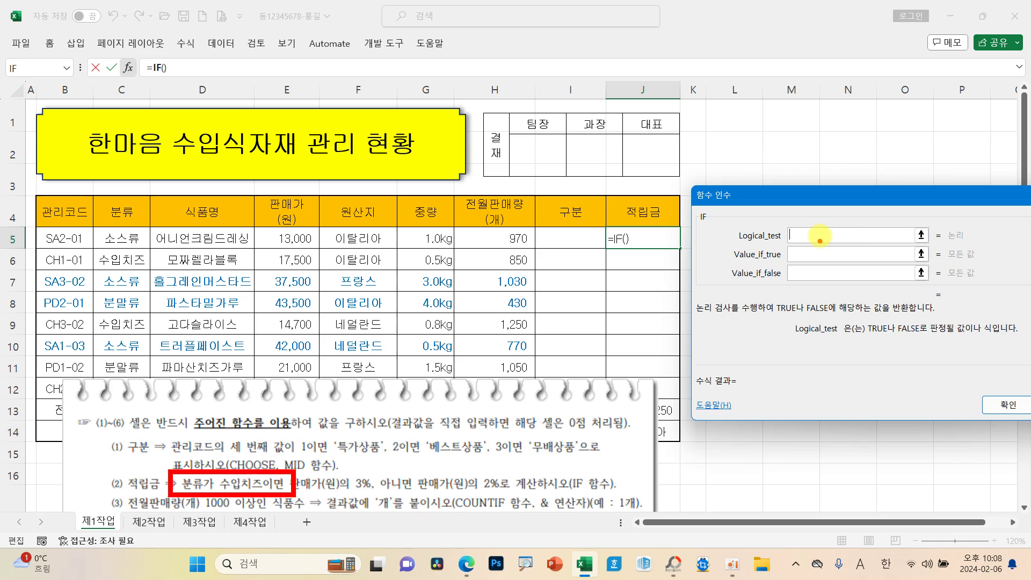
left_click(134, 238)
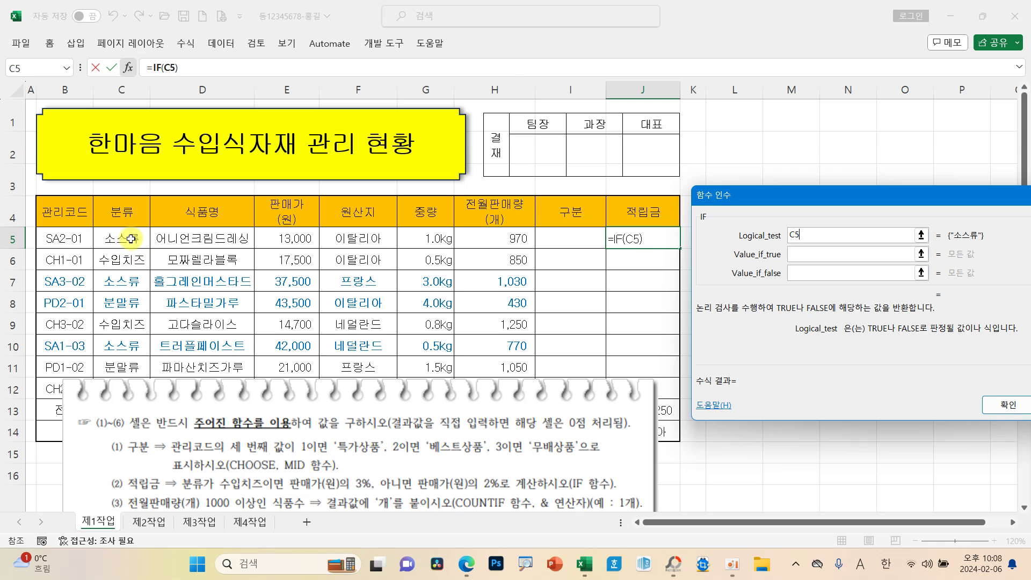
type("=\"수이")
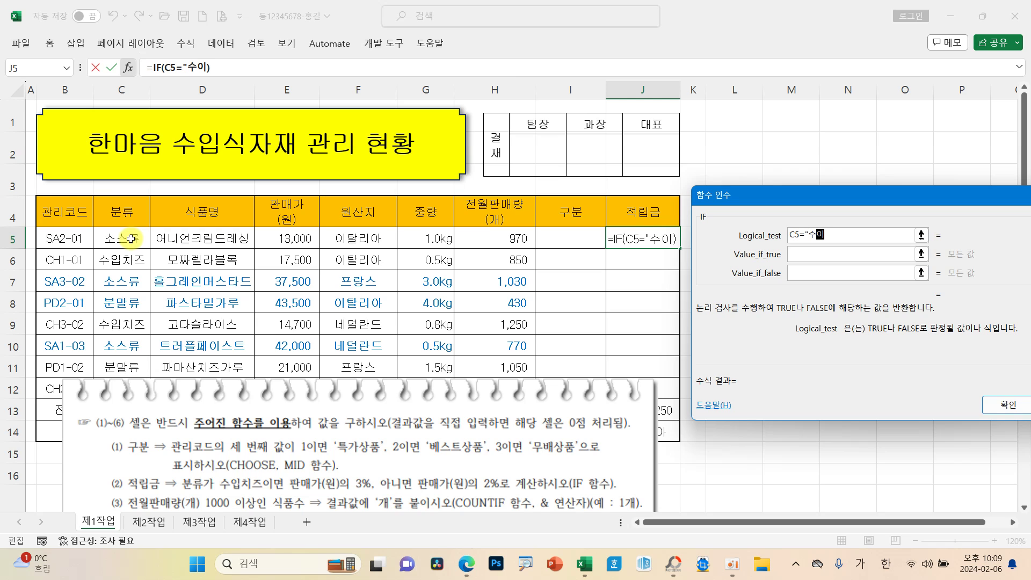
type("ㅂ치즈")
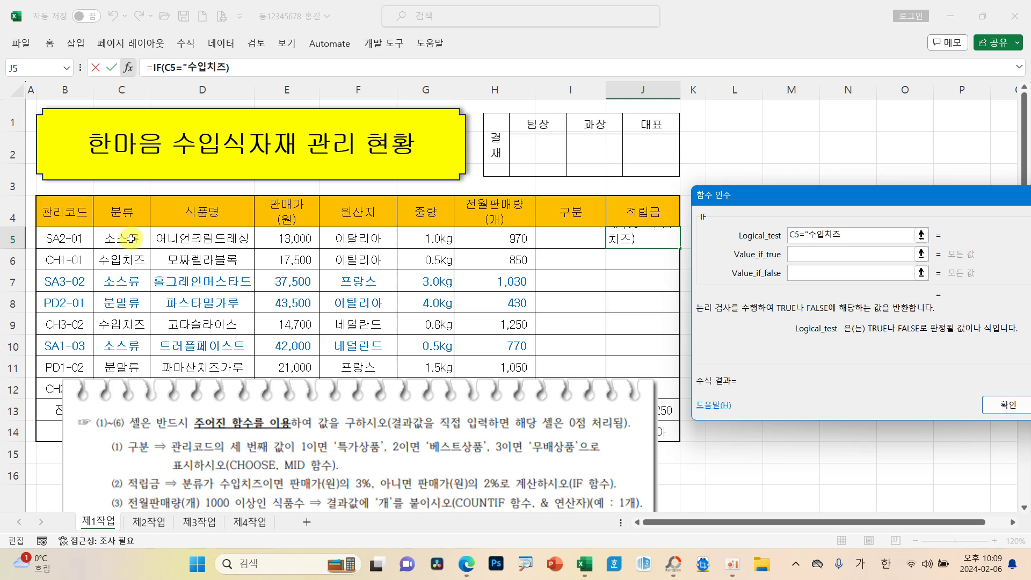
type("\"")
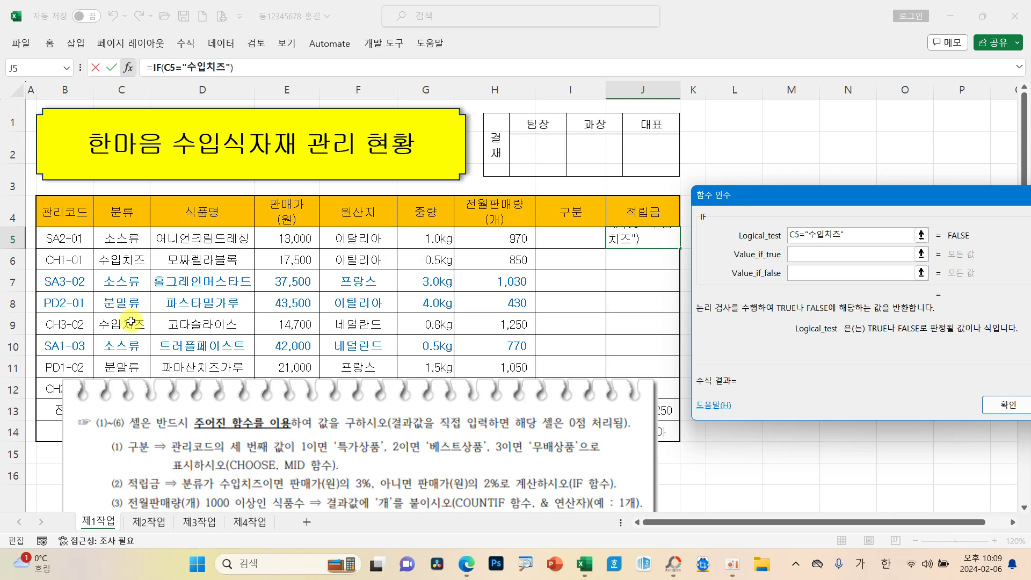
left_click(814, 256)
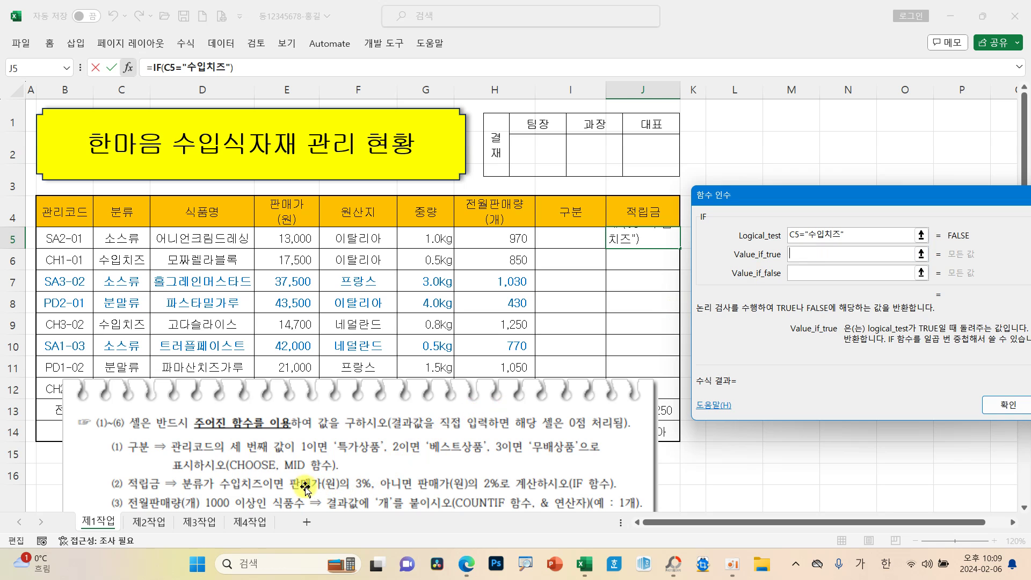
Set the IF function's Value_if_true to E5*3% and Value_if_false to E5*2%, and confirm the formula in J5.
left_click(291, 243)
type("*")
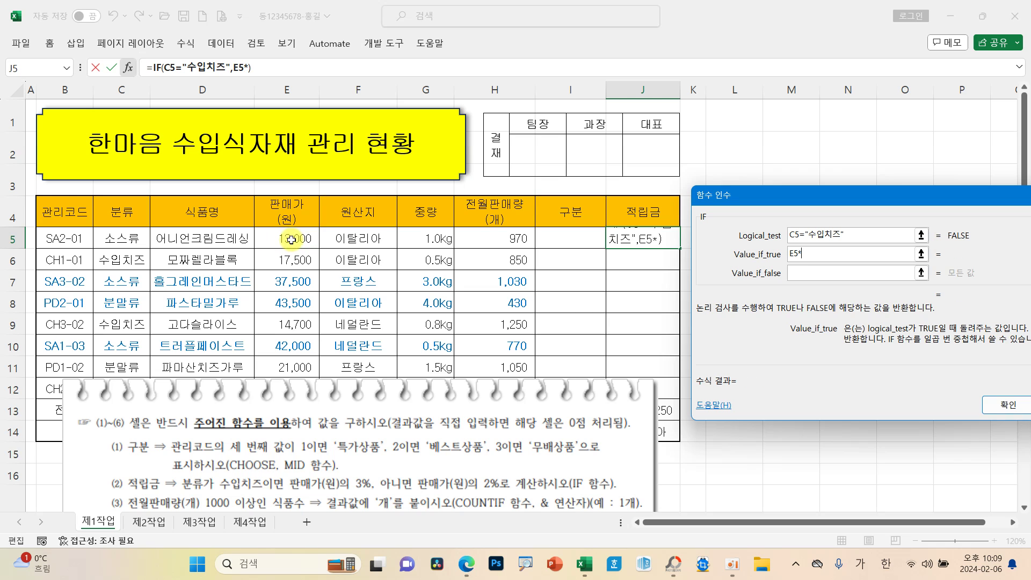
type("3%")
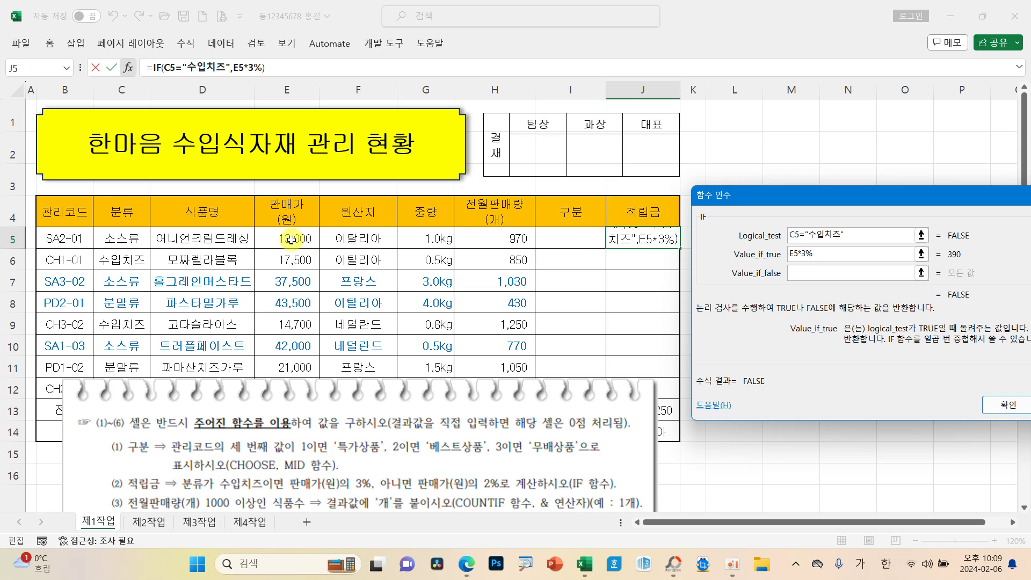
left_click(794, 270)
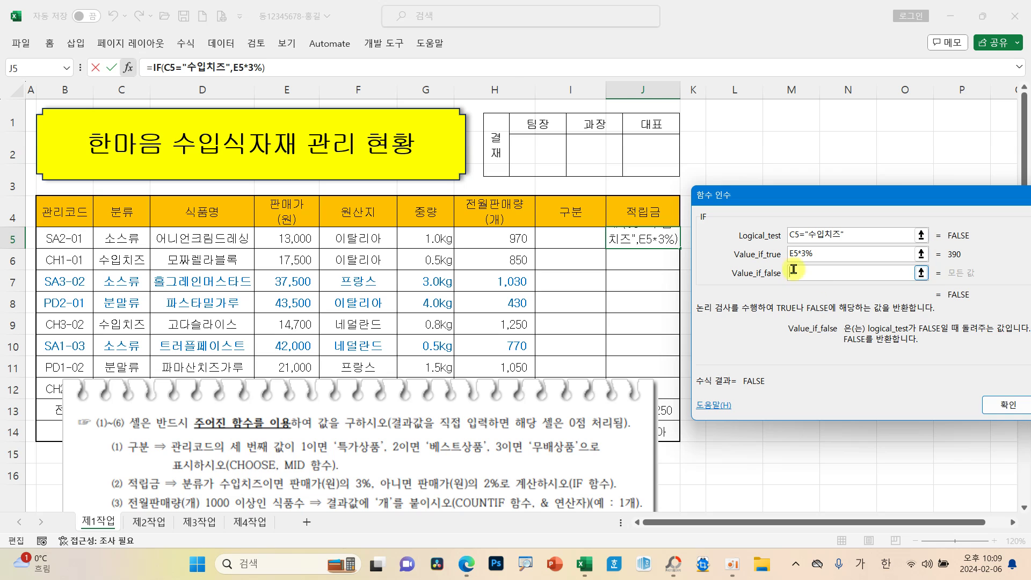
left_click(303, 241)
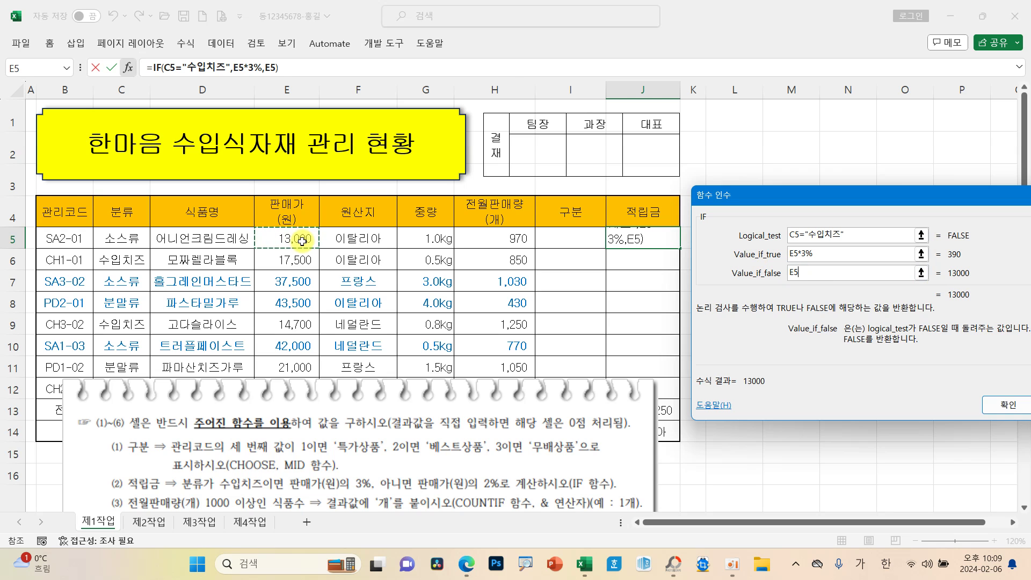
type("*2%")
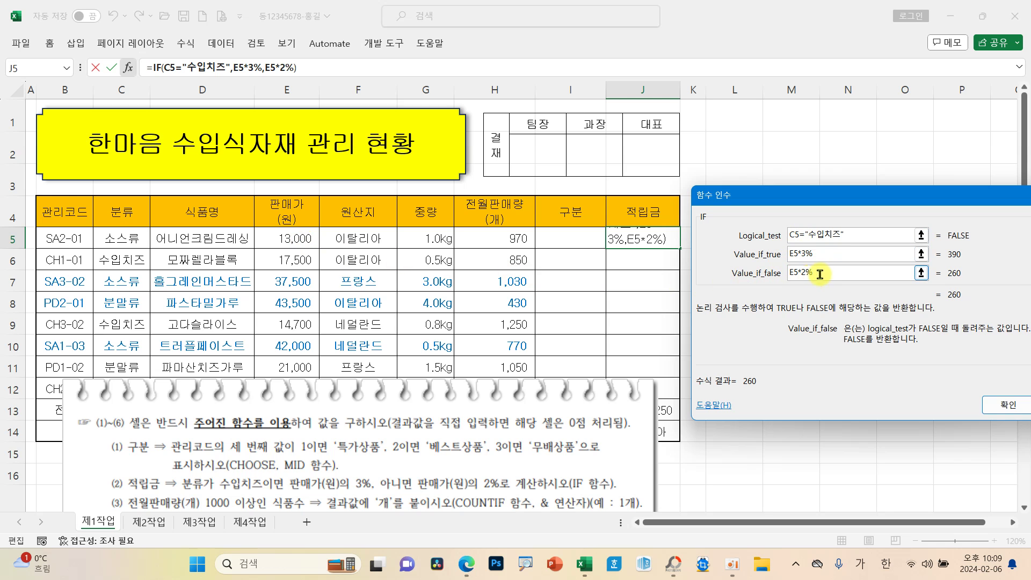
left_click(1008, 405)
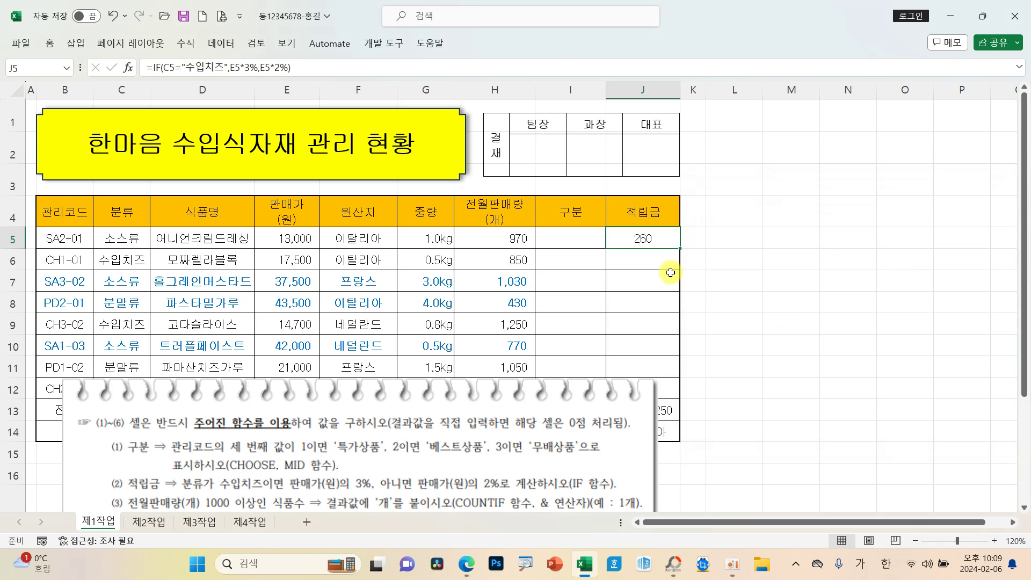
Fill the 적립금 formula from J5 down to J12 and apply the comma style to those cells.
left_click_drag(679, 248, 682, 397)
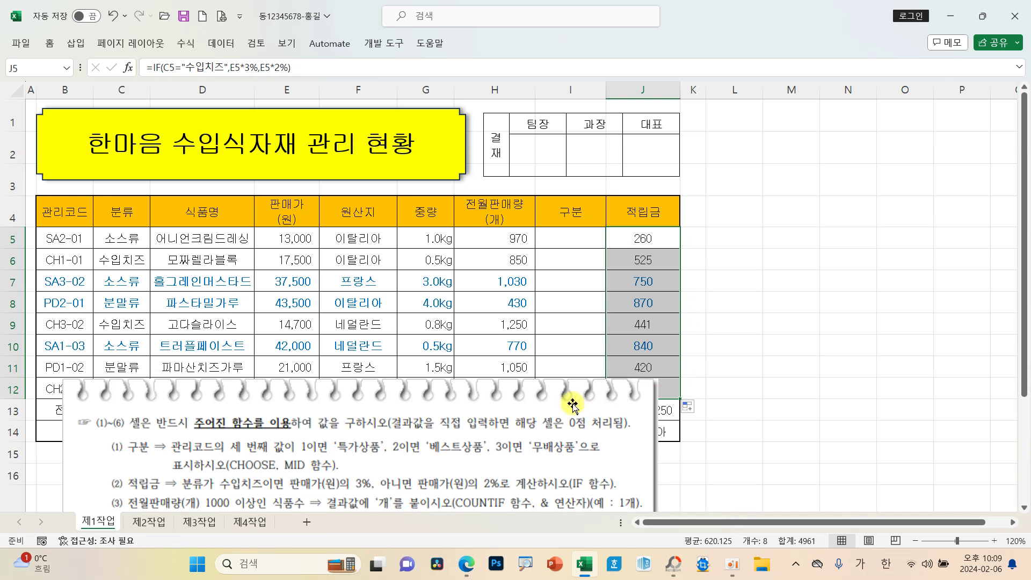
left_click(51, 45)
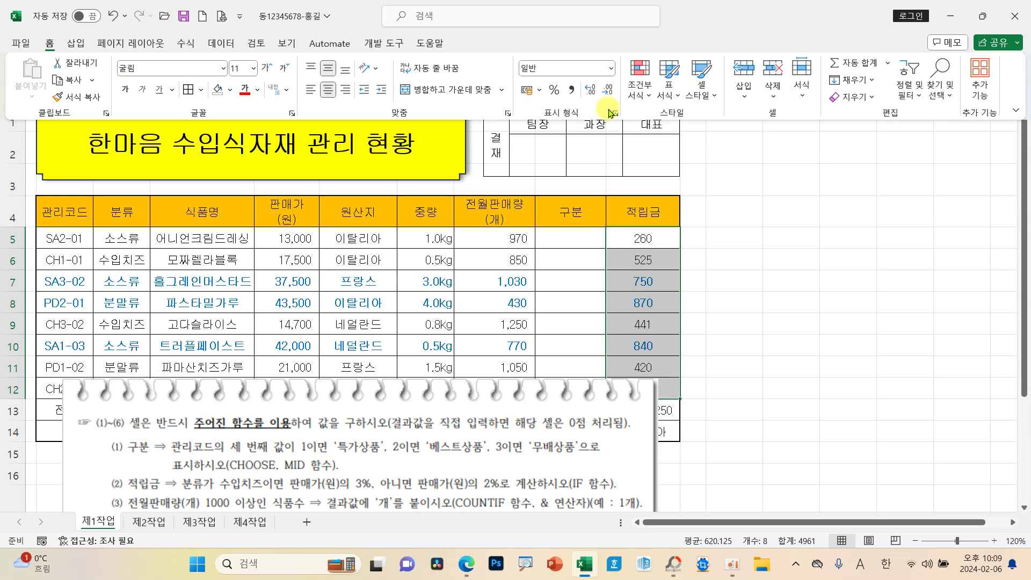
left_click(572, 91)
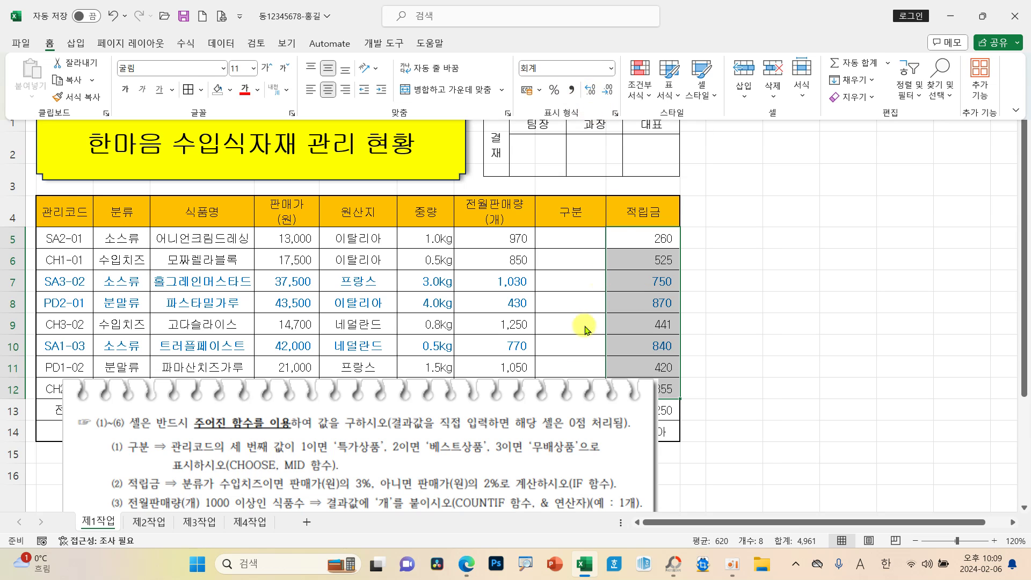
Move the conditions picture down clear of row 12 and, with I5 selected, review condition (1) for 구분.
left_click_drag(580, 456, 604, 479)
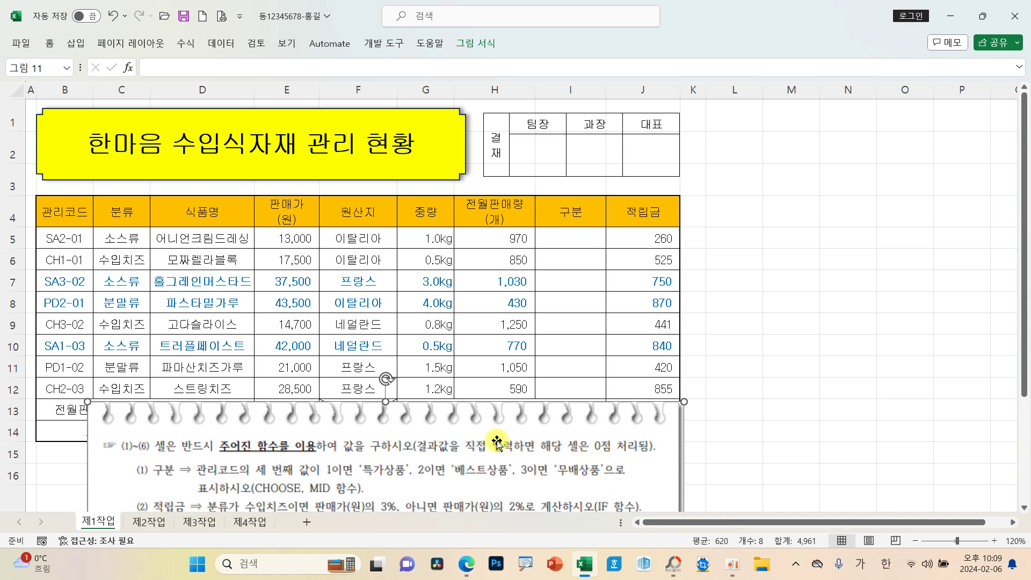
left_click(571, 244)
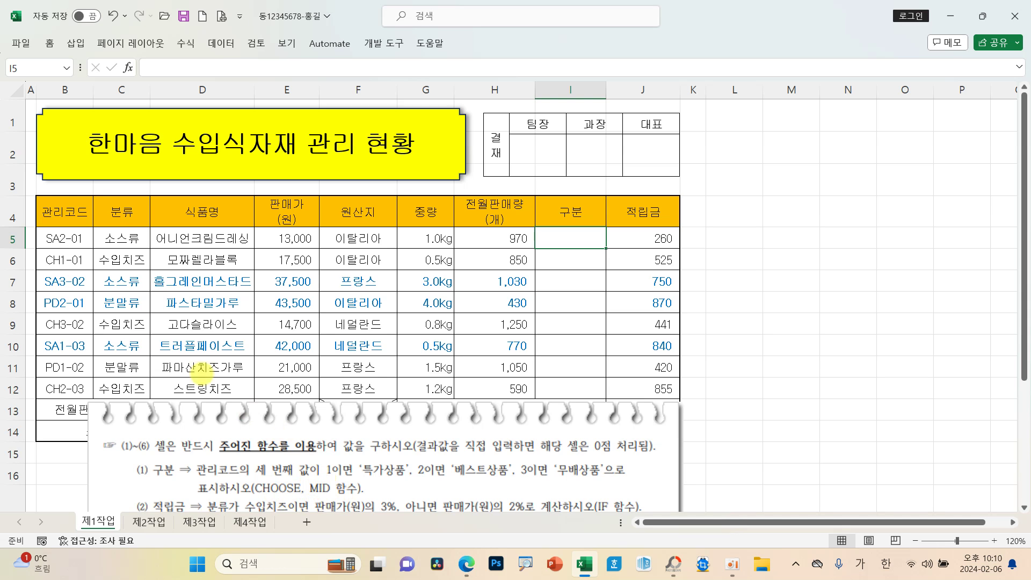
mouse_move(38, 246)
left_mouse_down()
mouse_move(99, 247)
mouse_move(93, 210)
left_mouse_up()
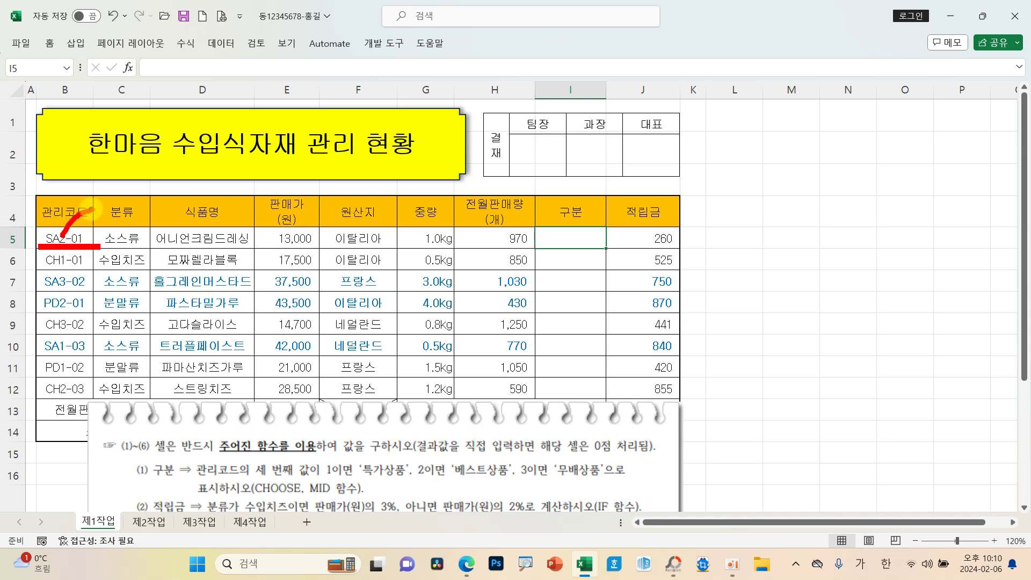
left_click_drag(249, 474, 315, 476)
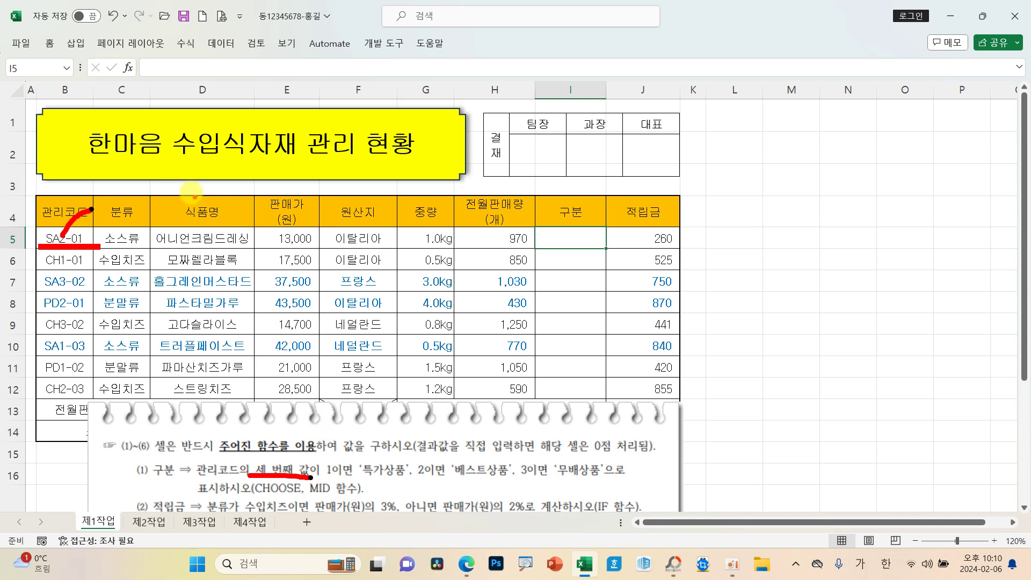
mouse_move(181, 203)
left_mouse_down()
mouse_move(200, 213)
mouse_move(211, 244)
mouse_move(192, 241)
mouse_move(238, 250)
left_mouse_up()
left_click_drag(263, 175, 262, 248)
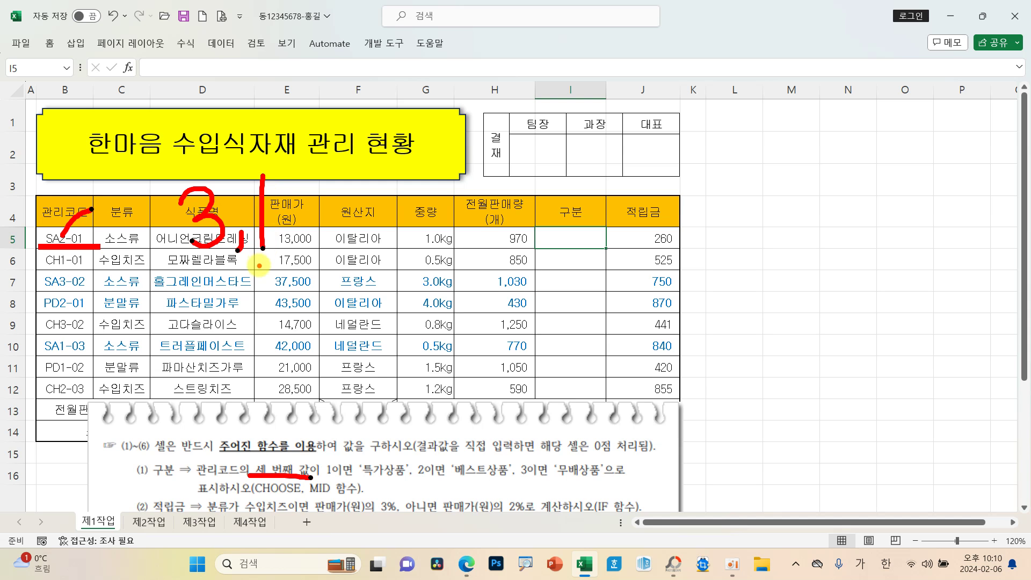
key("Escape")
Insert the CHOOSE function in I5, finding it with the search text CHO, and move its arguments dialog aside.
left_click(127, 67)
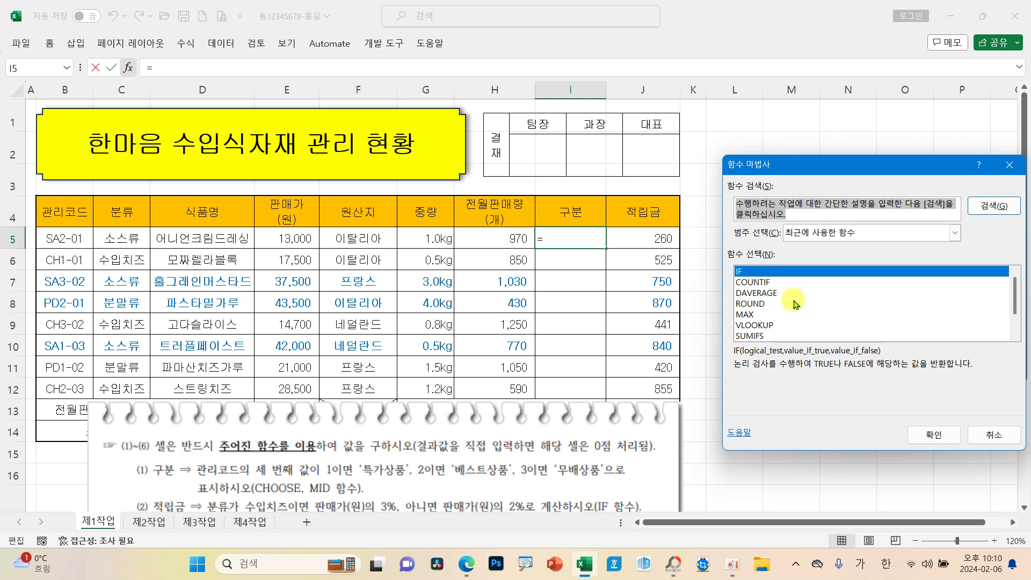
key("Hangul")
type("CHO")
key("Return")
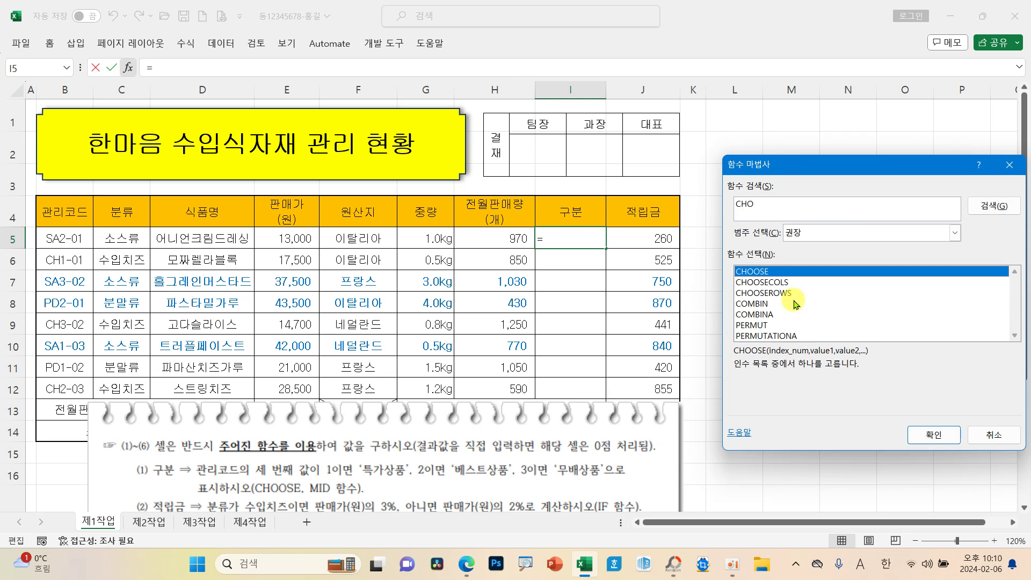
left_click(934, 435)
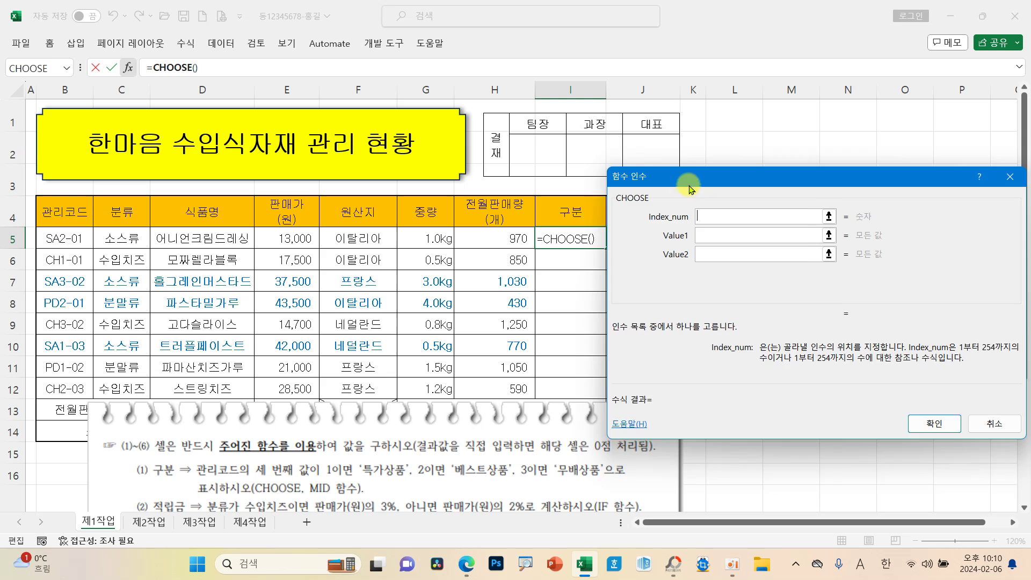
left_click_drag(688, 180, 758, 191)
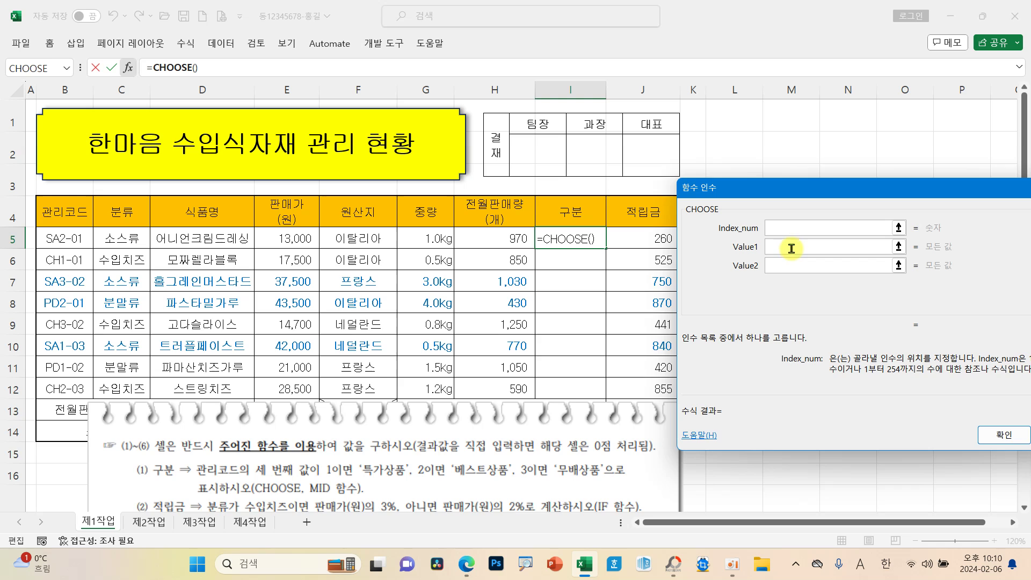
Set the CHOOSE function's Index_num to MID(B5,3,1) to extract the third character of the 관리코드.
left_click(772, 225)
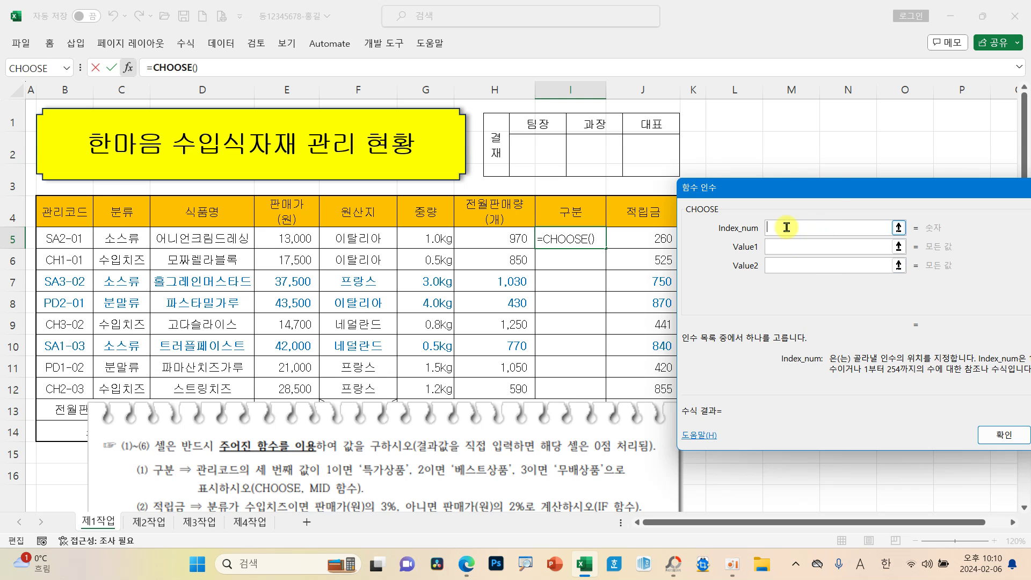
type("MID(")
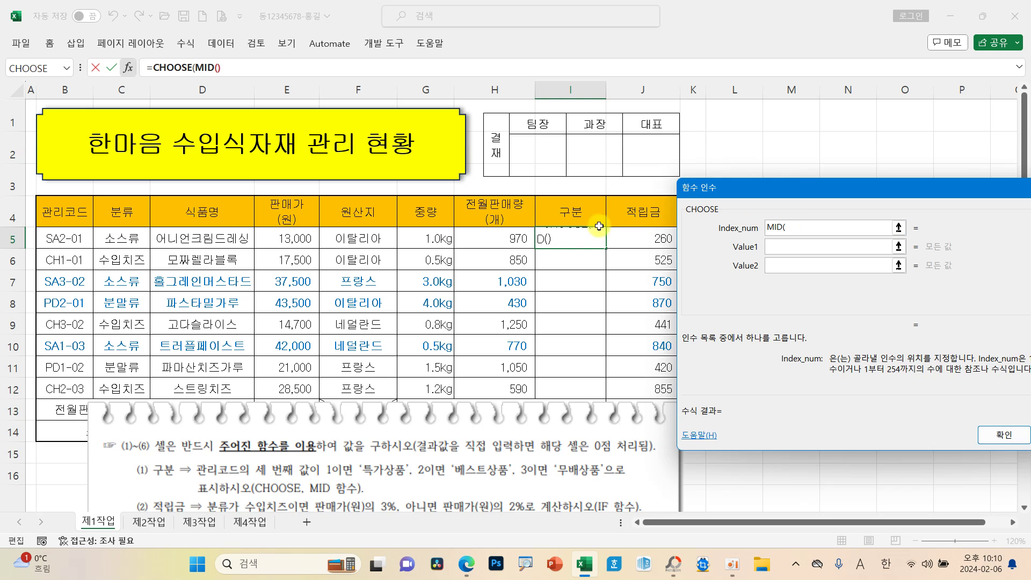
left_click(70, 243)
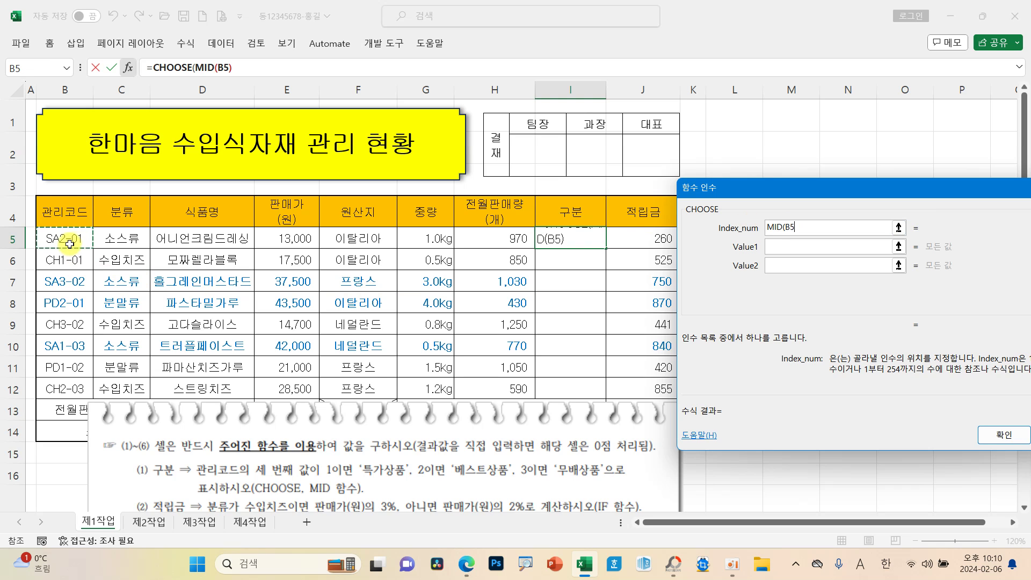
type(",3,1")
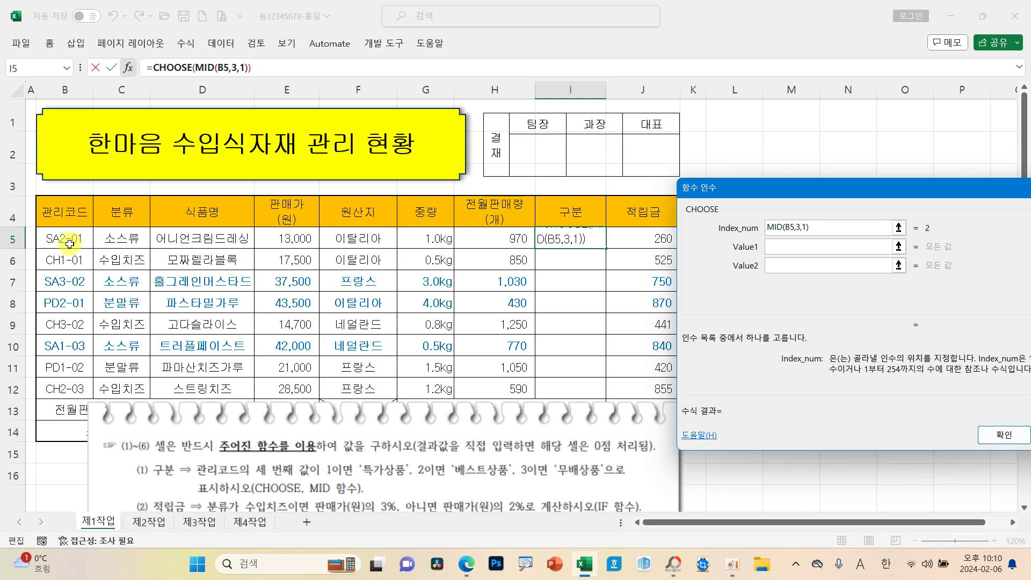
Set CHOOSE's Value1 to "특가상품", Value2 to "베스트상품" and Value3 to "무배상품", and confirm the formula in I5.
left_click(786, 245)
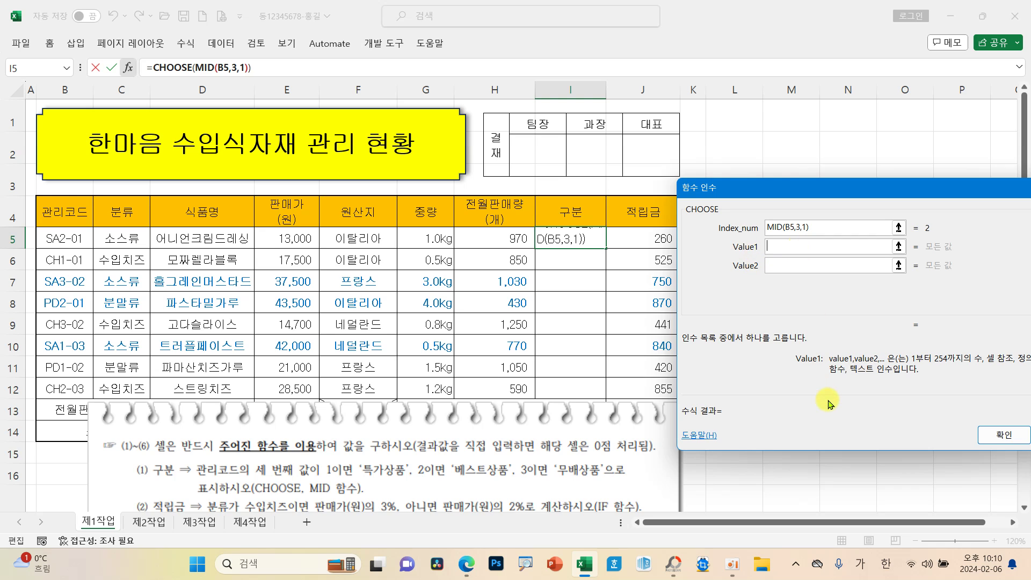
type("특가상푸")
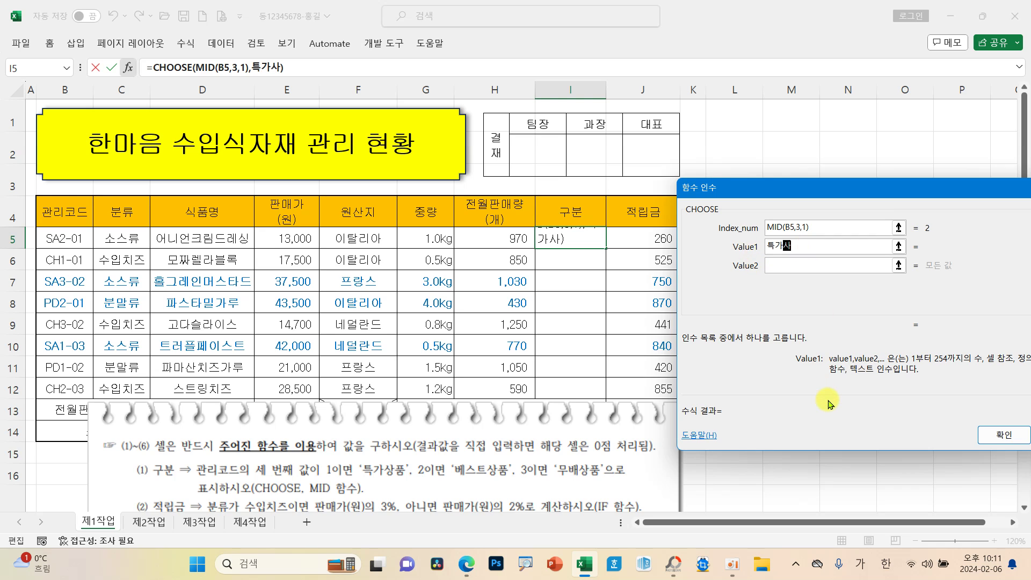
key("Tab")
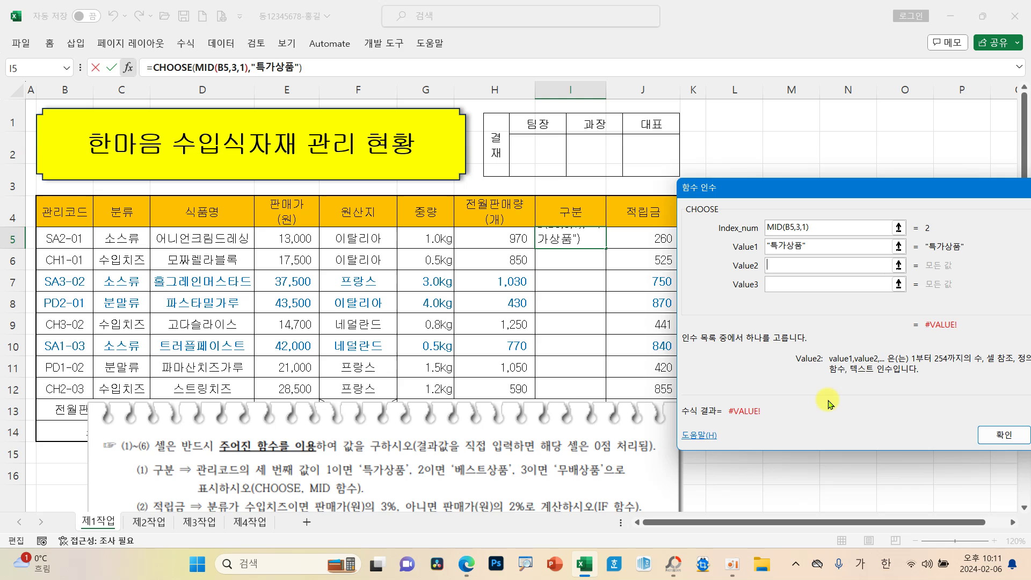
type("베스")
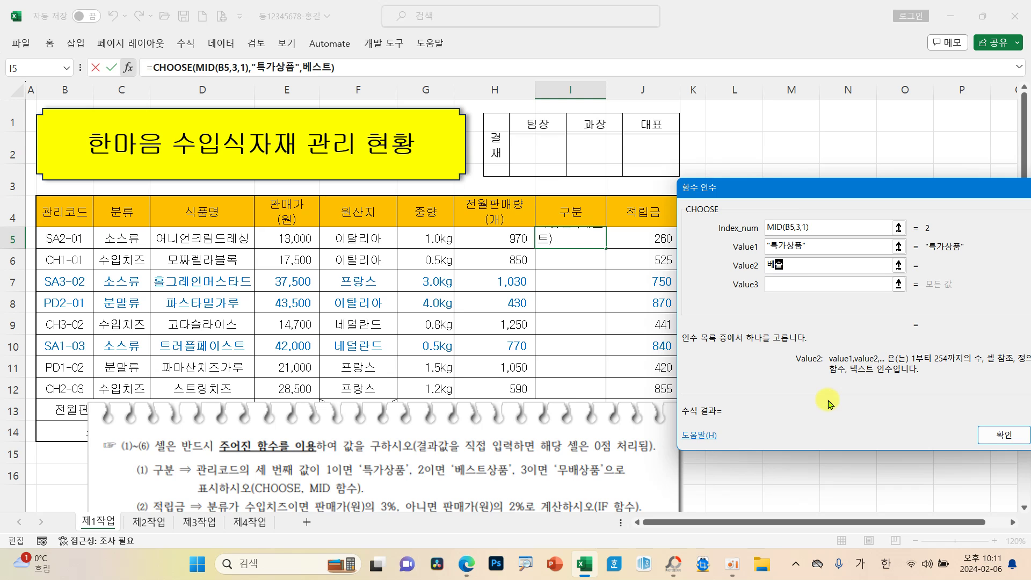
type("트상품")
key("Tab")
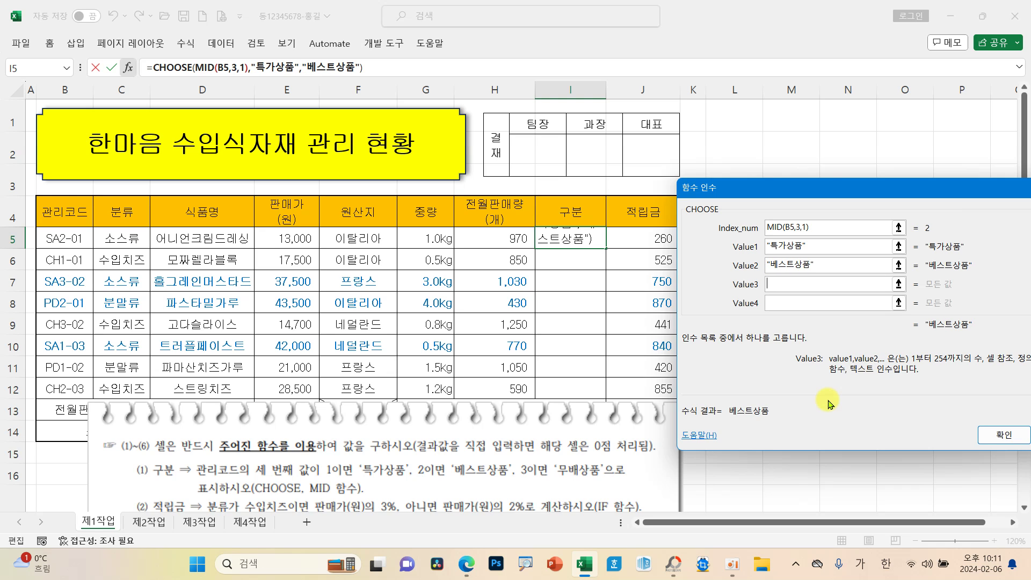
type("무배상푸")
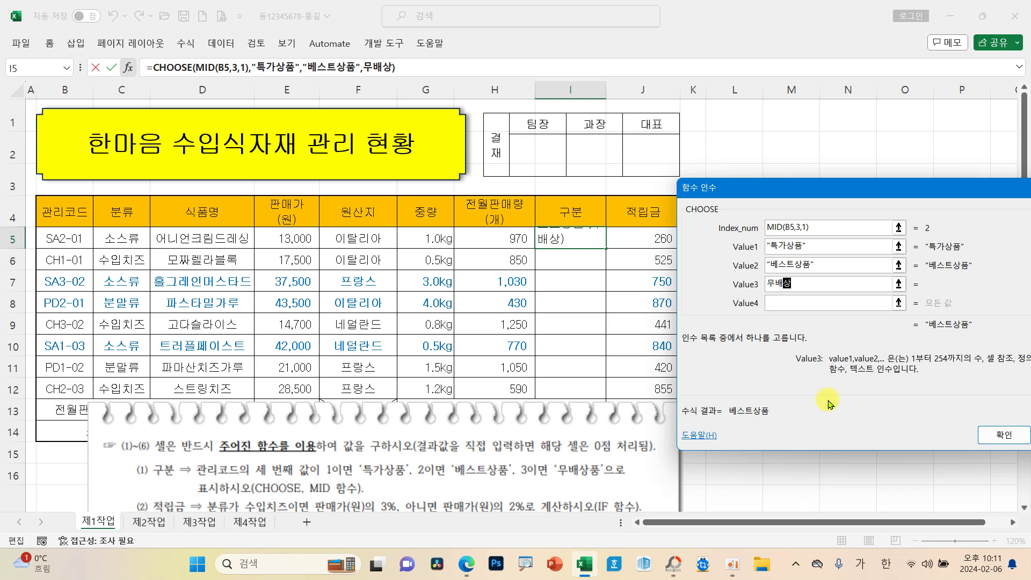
left_click(801, 302)
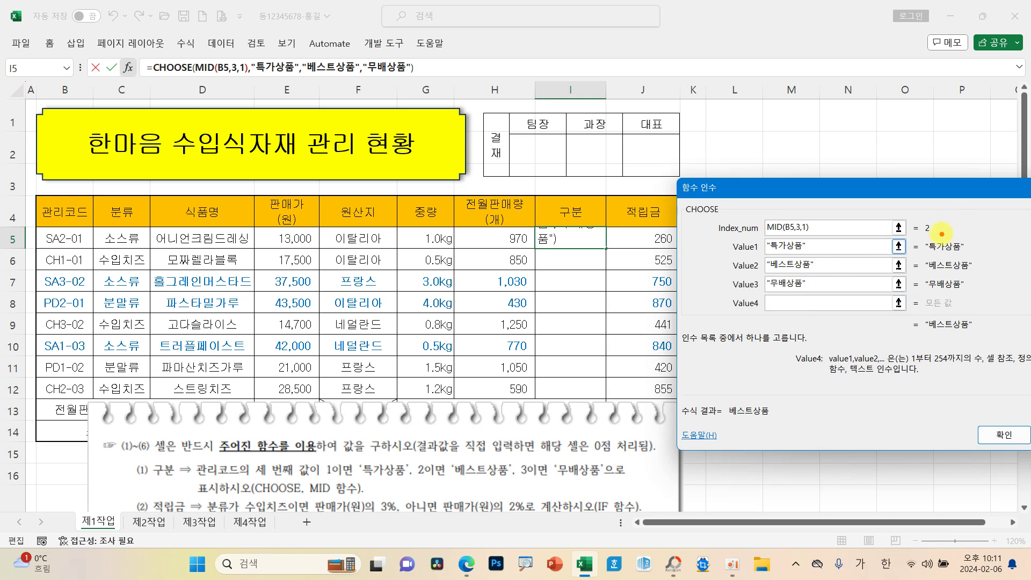
mouse_move(938, 205)
left_mouse_down()
mouse_move(941, 223)
mouse_move(688, 215)
mouse_move(773, 267)
mouse_move(777, 283)
left_mouse_up()
left_click_drag(911, 337, 1002, 344)
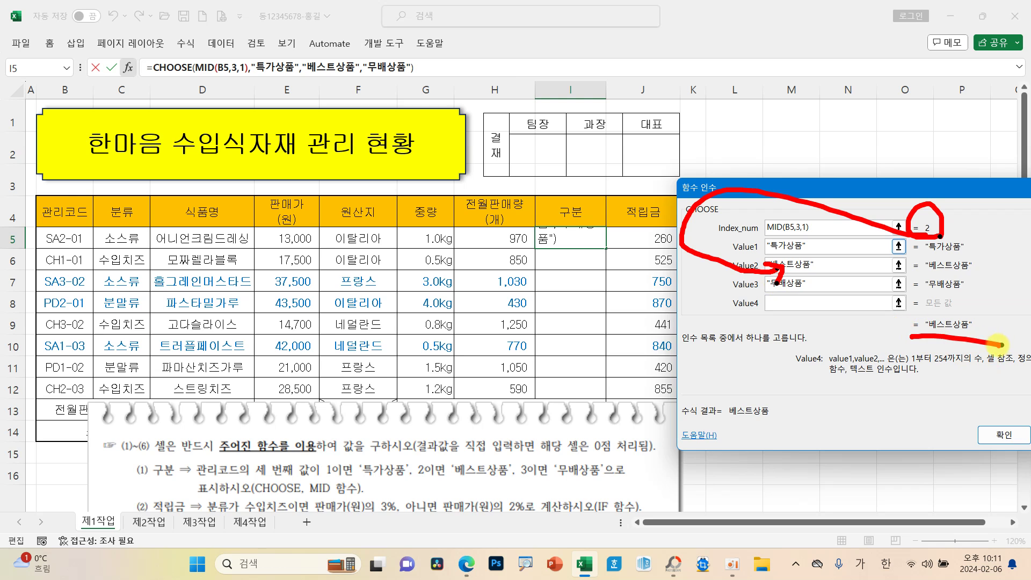
left_click(1002, 434)
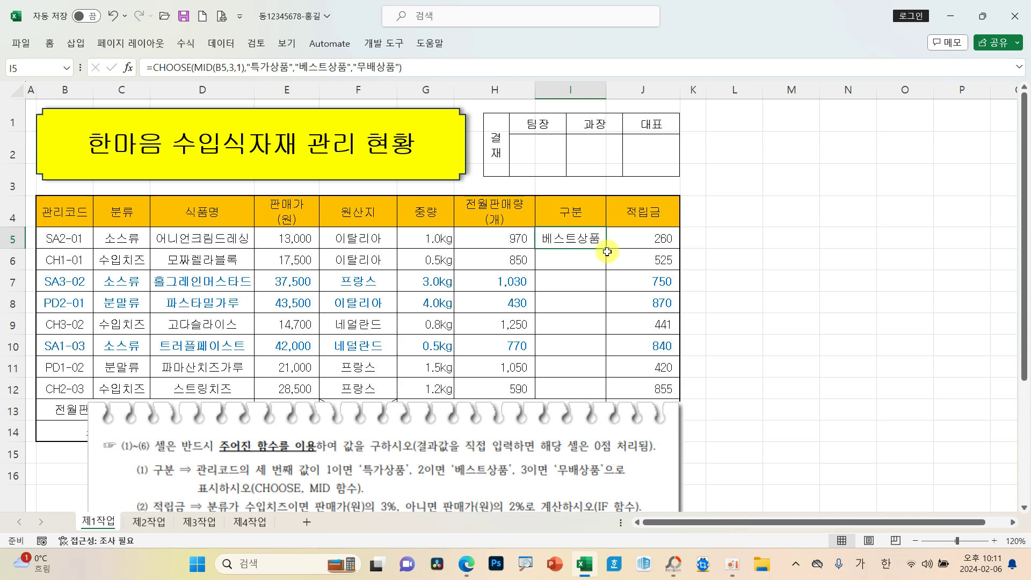
Fill the 구분 formula from I5 down to I12 and move the conditions picture below the table.
left_click_drag(608, 250, 597, 400)
left_click_drag(618, 470, 660, 488)
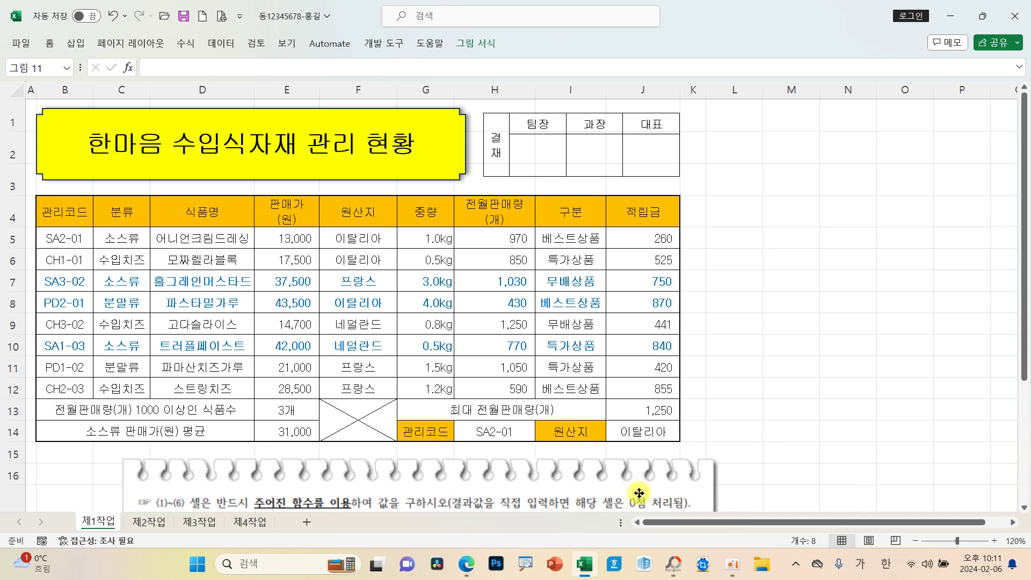
Apply all borders (모든 테두리) and a thick outside border (굵은 바깥쪽 테두리) to the table's data range B5:J12.
left_click(502, 296)
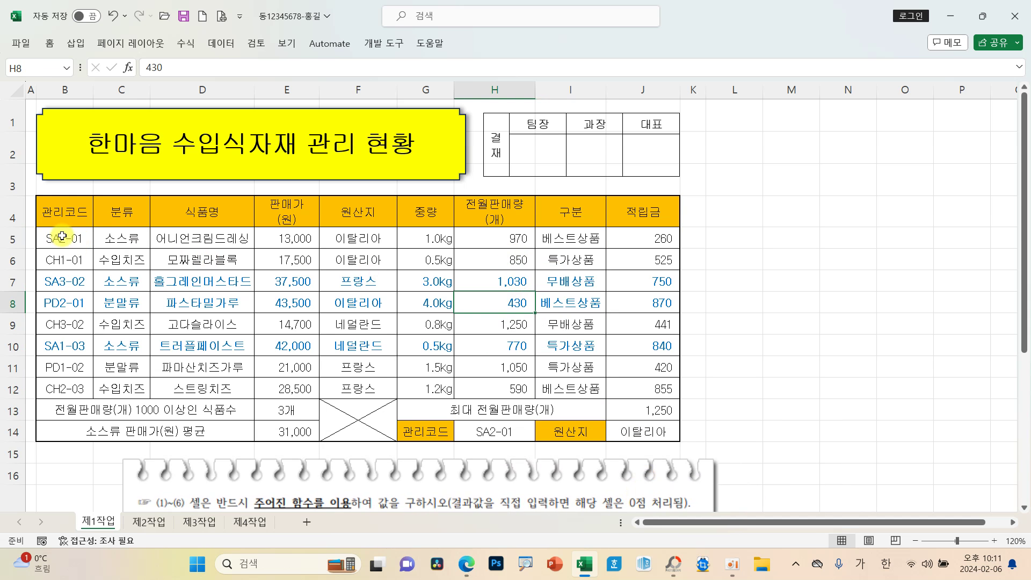
left_click_drag(58, 236, 540, 281)
left_click_drag(621, 343, 616, 387)
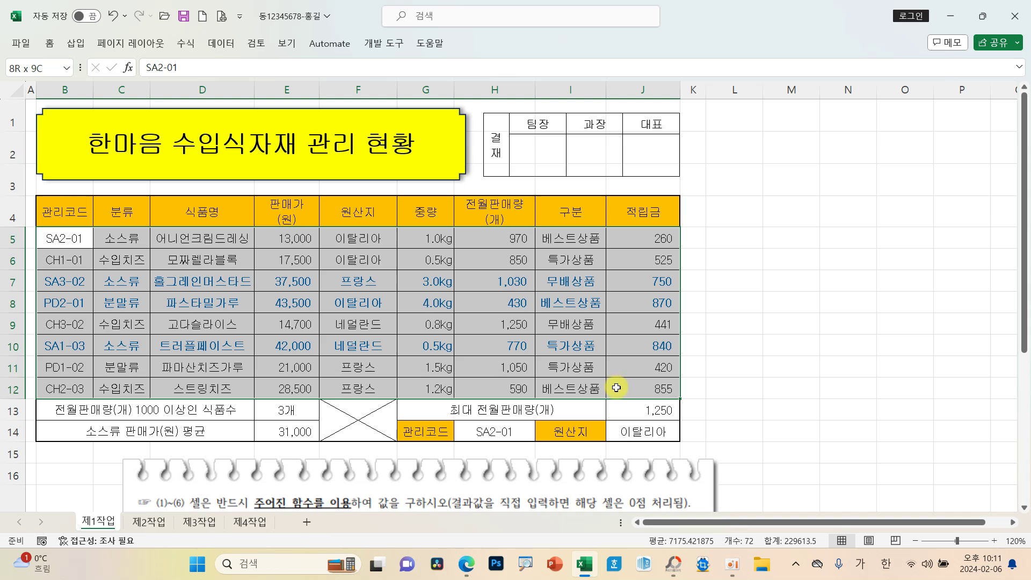
left_click(49, 43)
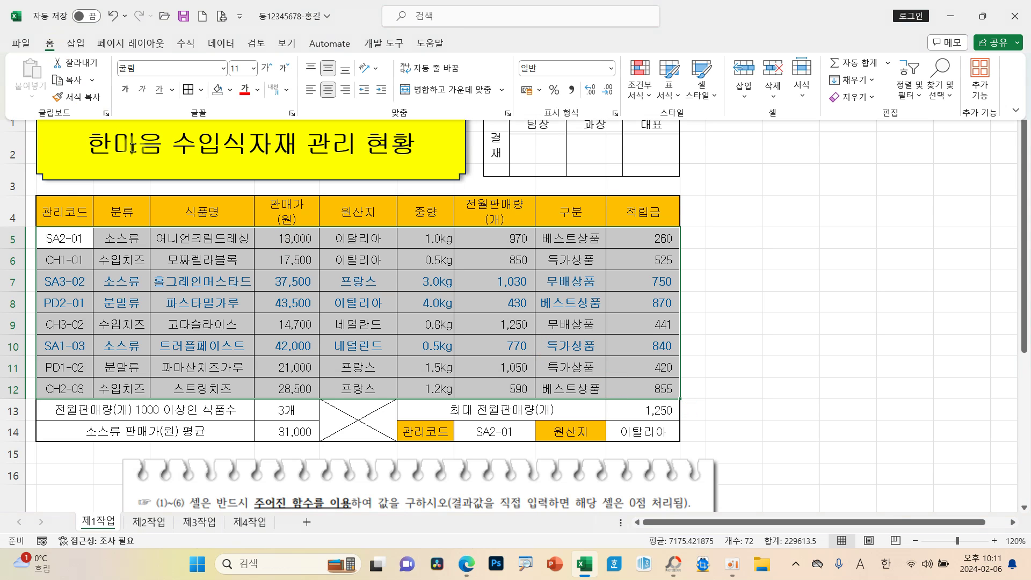
left_click(201, 90)
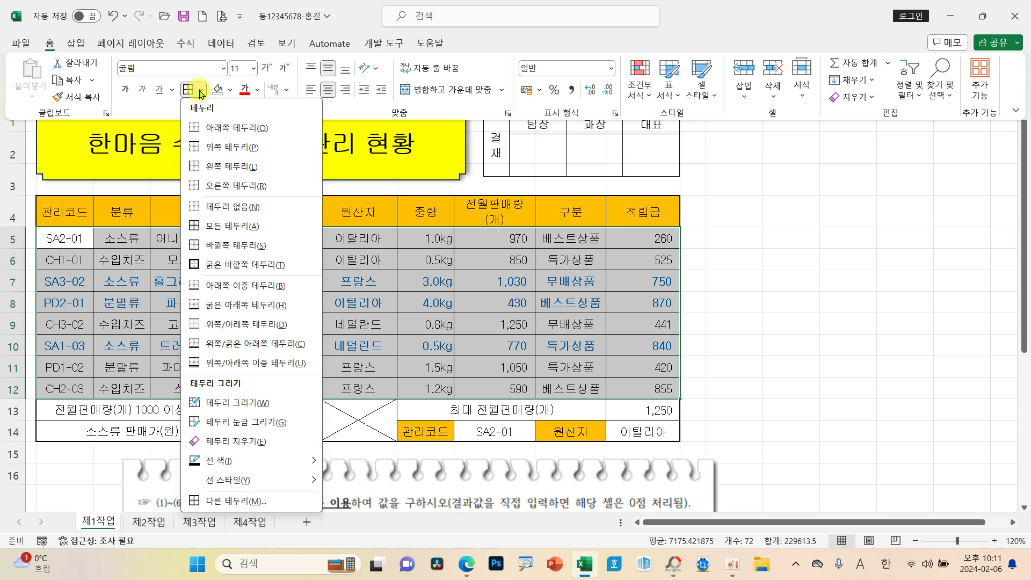
left_click(223, 228)
left_click(201, 89)
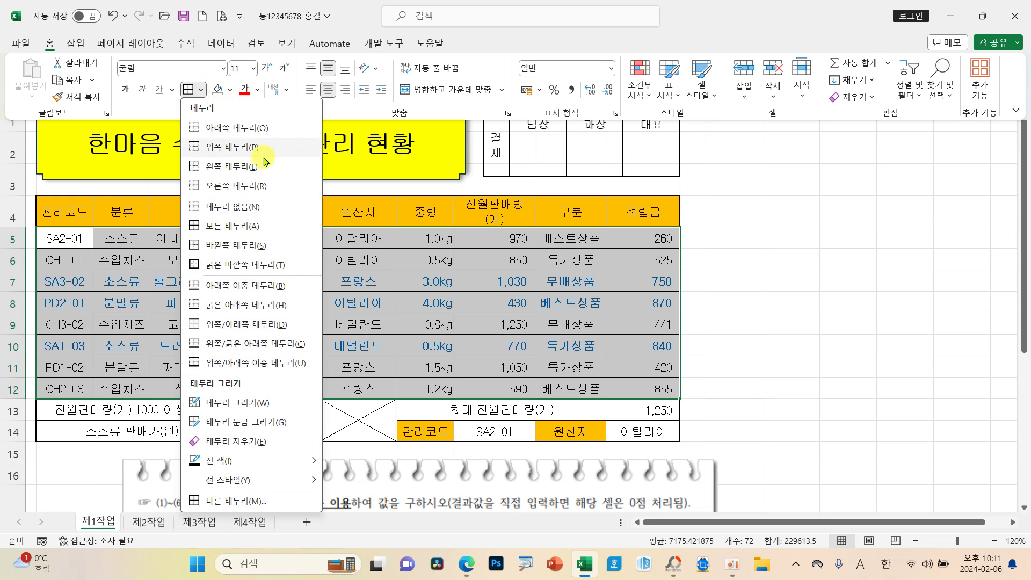
left_click(264, 265)
key("ctrl+F1")
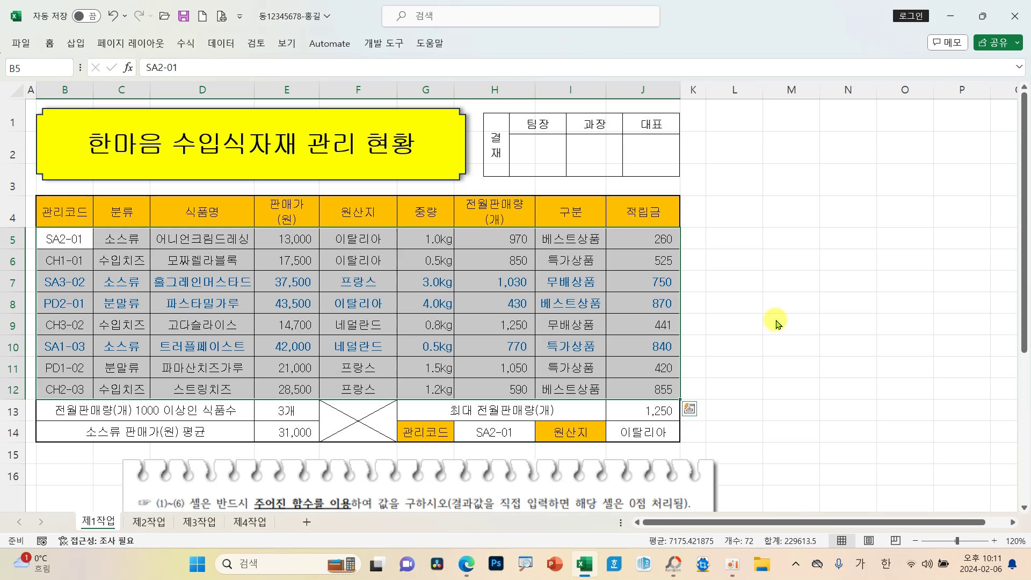
left_click(770, 288)
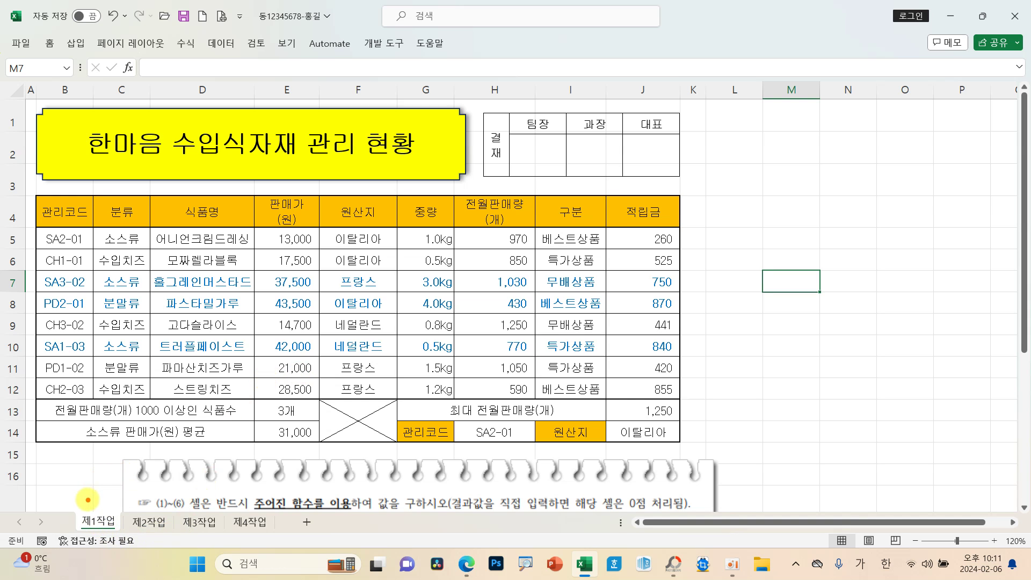
Review the 제2작업, 제3작업 and 제4작업 sheets, return to 제1작업 and inspect the 구분 formula in I9.
mouse_move(70, 502)
left_mouse_down()
mouse_move(145, 536)
mouse_move(278, 537)
left_mouse_up()
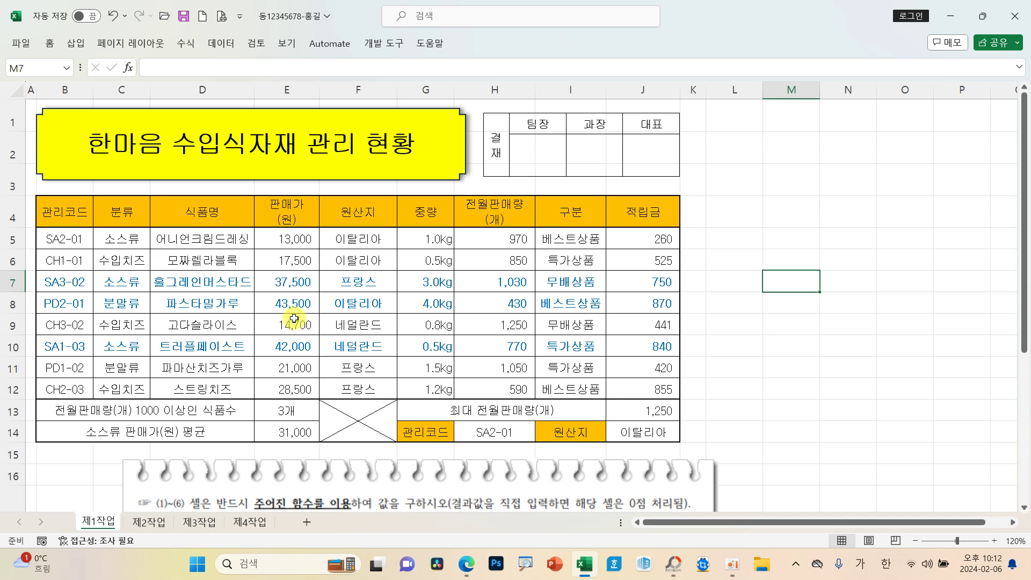
left_click(154, 523)
left_click(196, 529)
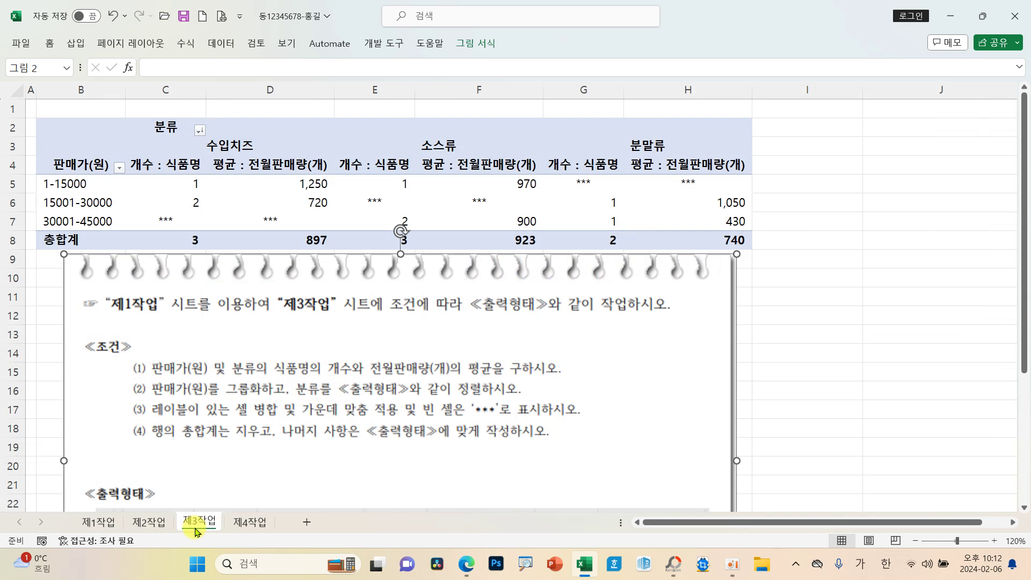
left_click(243, 529)
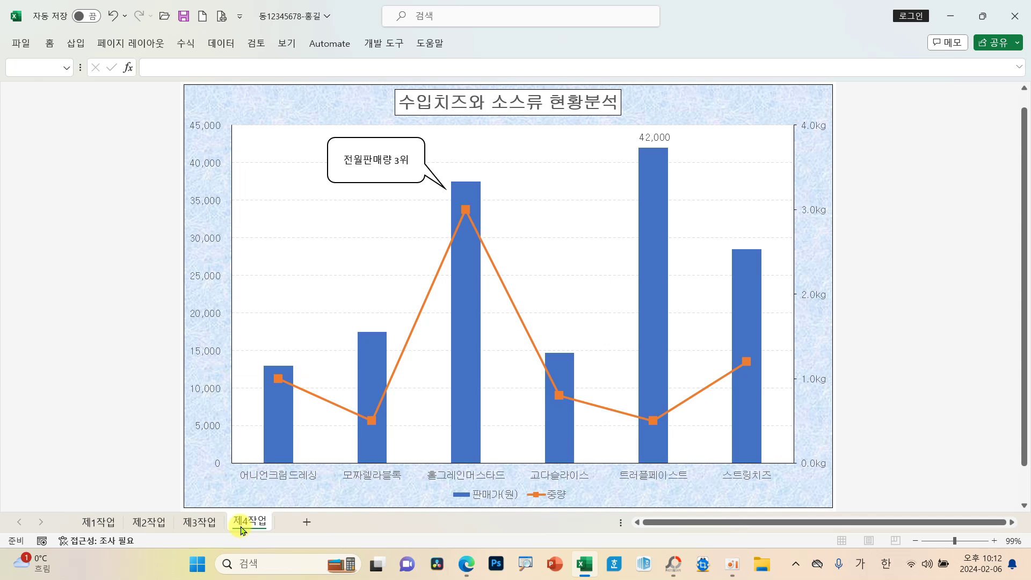
left_click(99, 522)
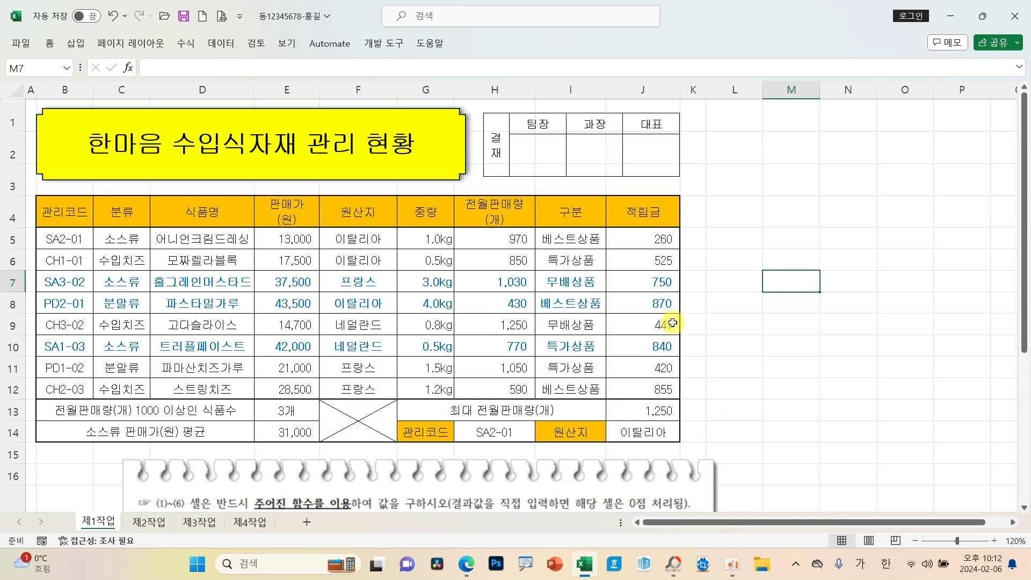
left_click(572, 320)
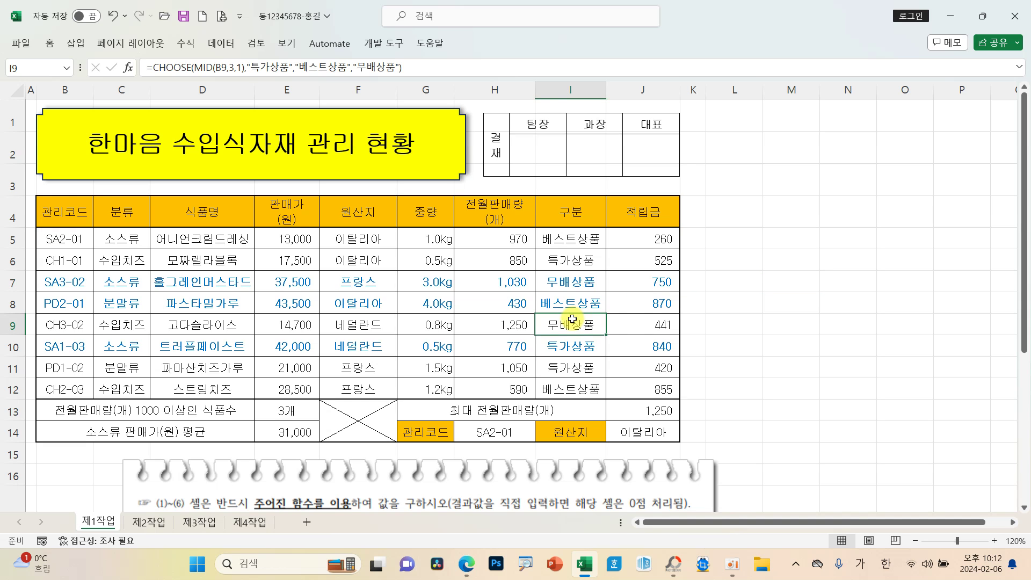